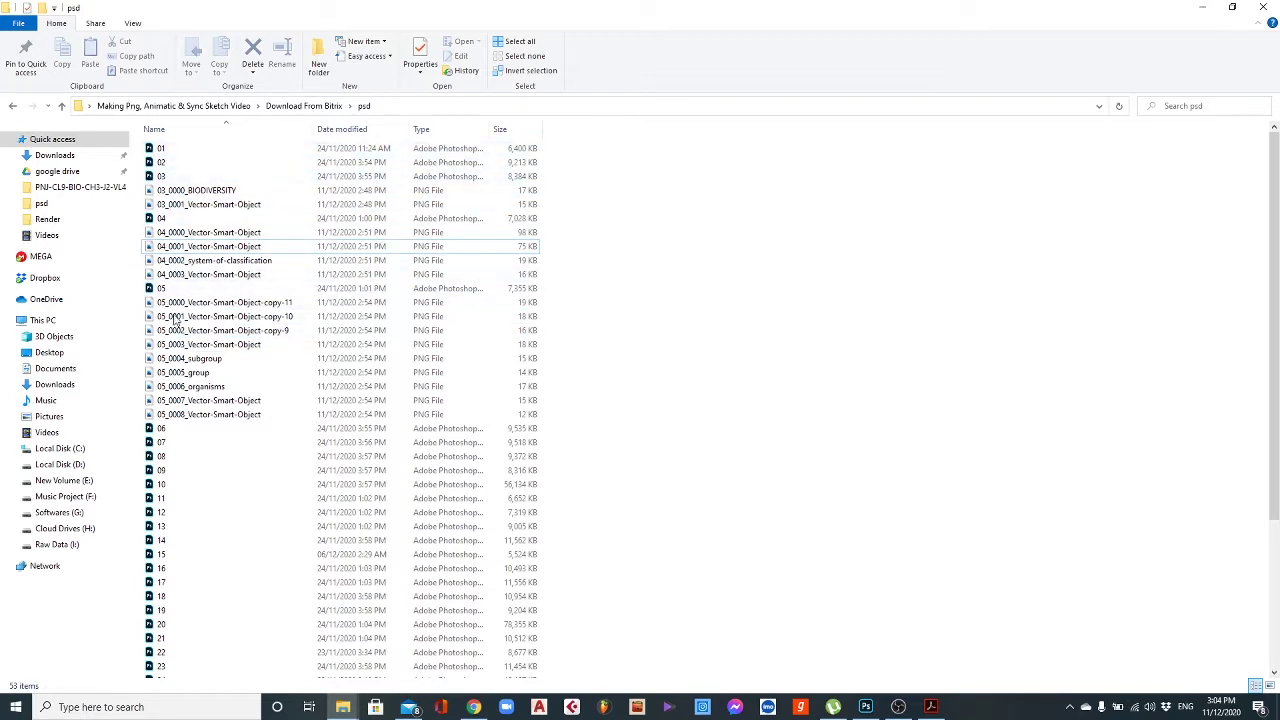
Sort the psd folder by file type and cut all the PNG files, from BG through 03_0000_BIODIVERSITY.
scroll(165, 545, "down", 5)
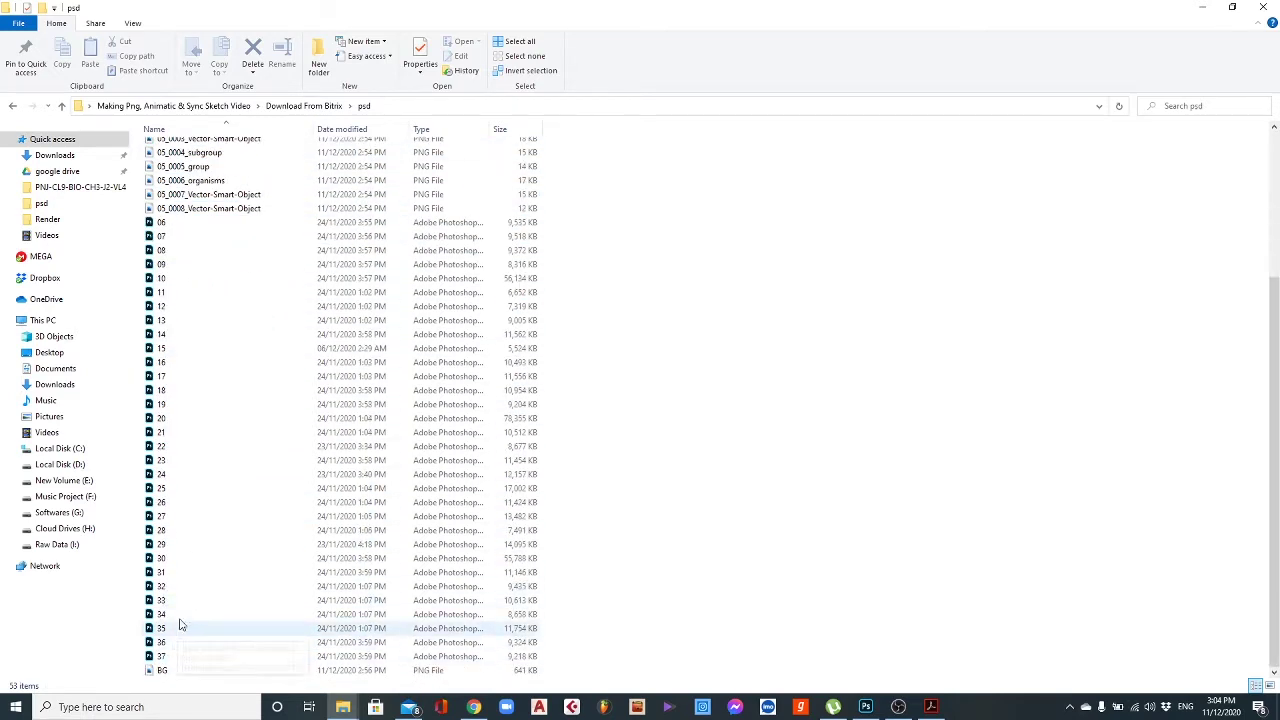
scroll(180, 470, "up", 5)
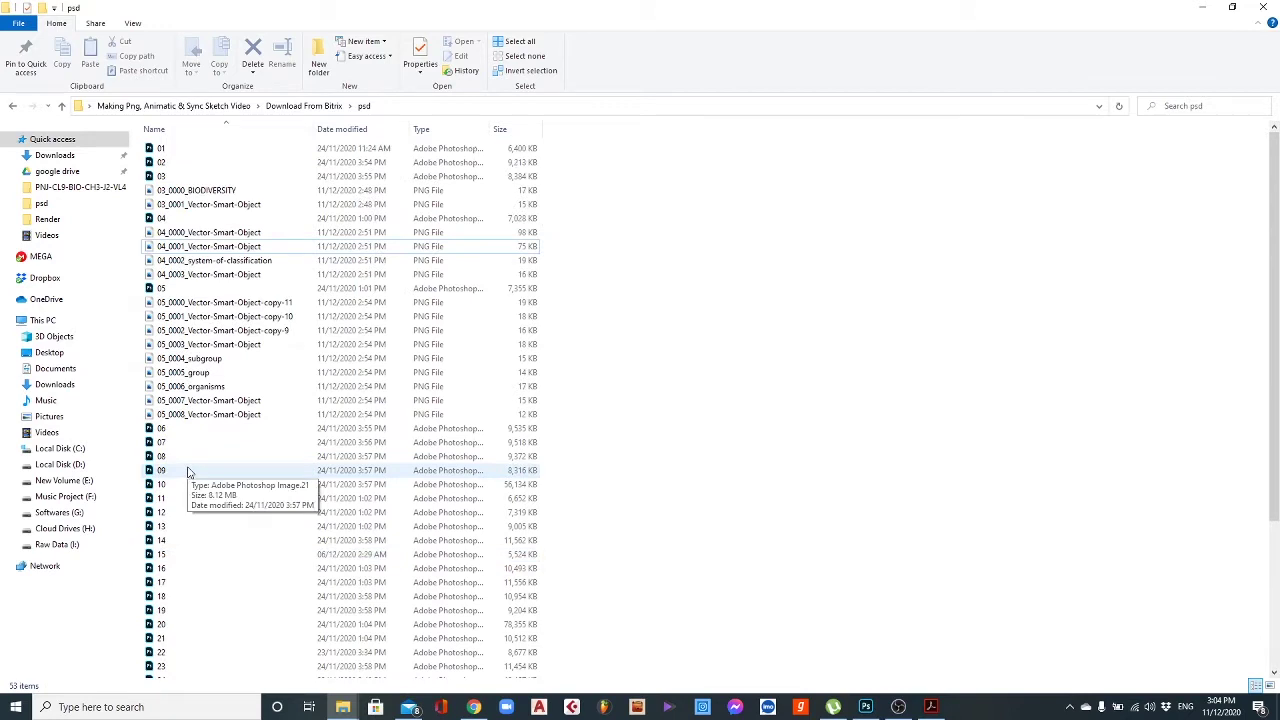
left_click(424, 134)
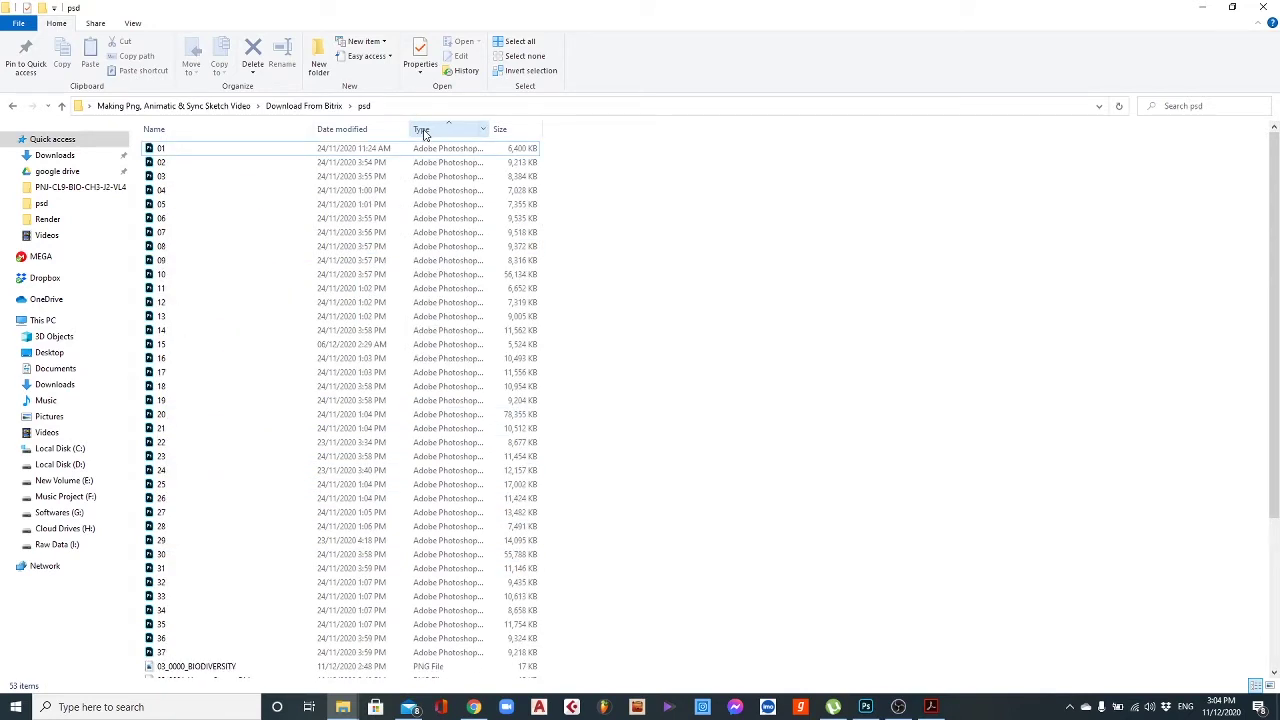
left_click(438, 131)
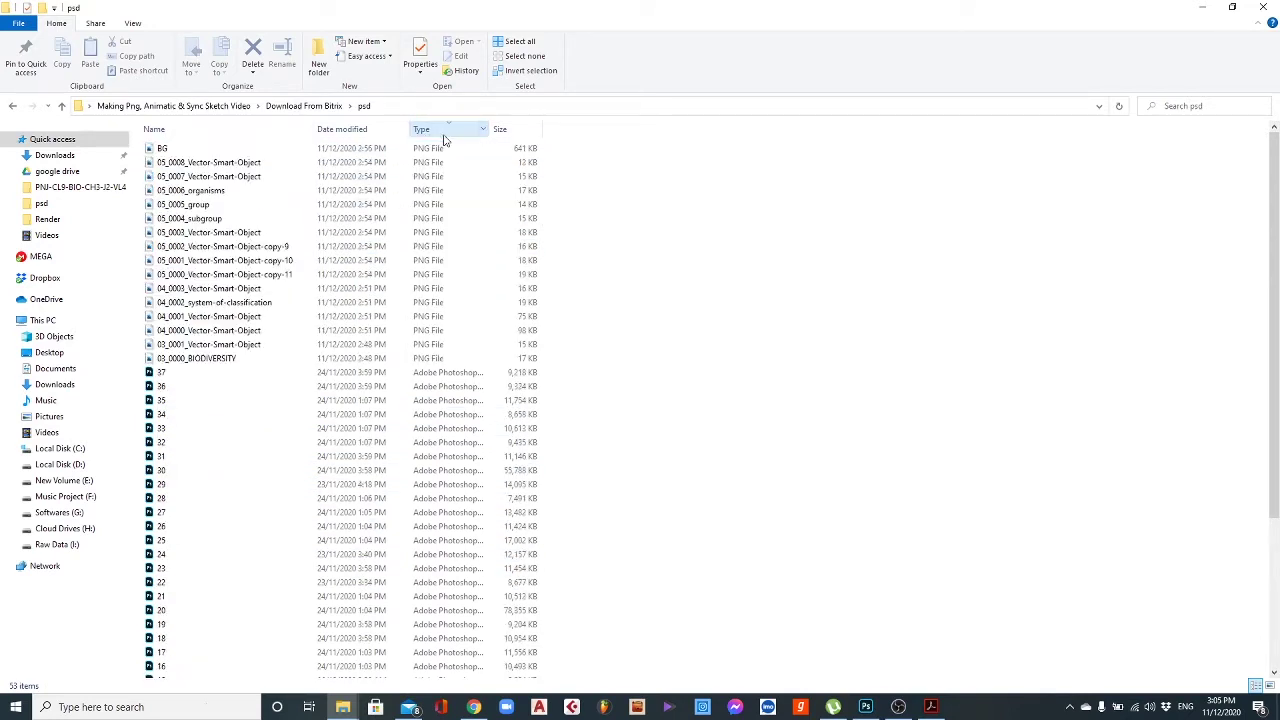
left_click(213, 154)
left_click(195, 360, "shift")
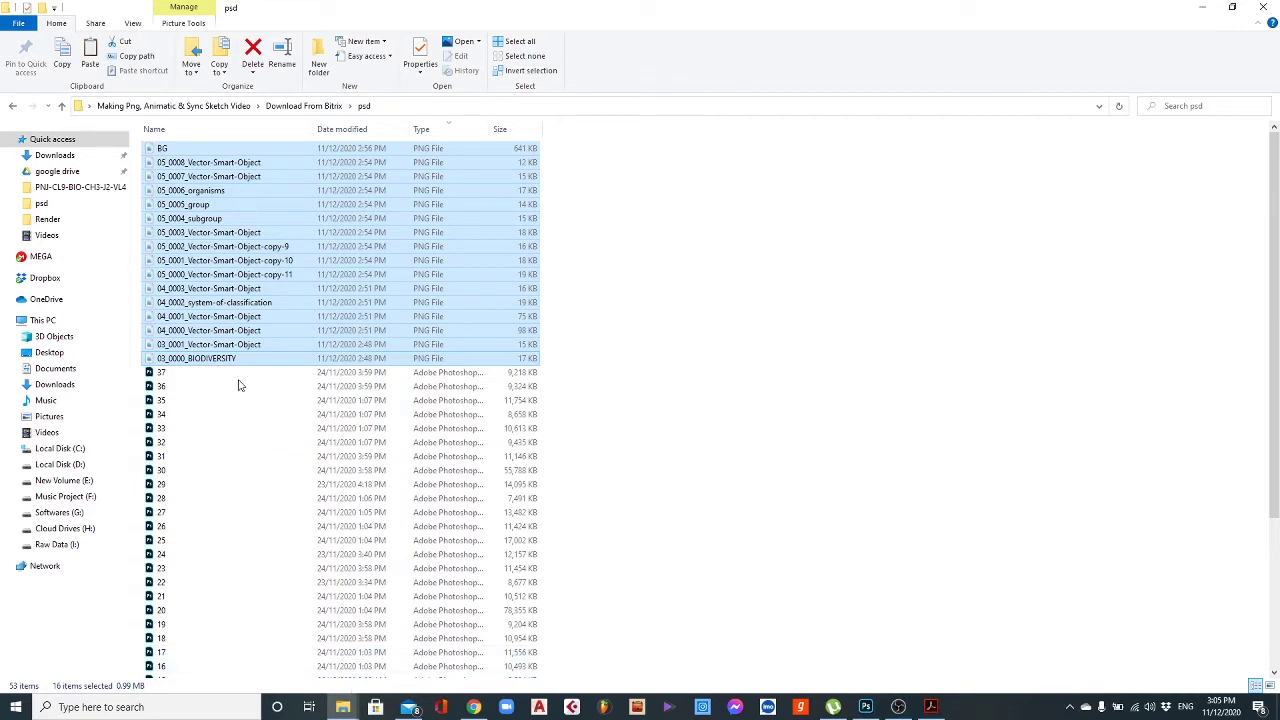
Paste the cut PNG files into Source Files > Png inside the PNJ-CL9-BIO-CH3-J2-VL3 (Pr Project Files) folder.
left_click(321, 106)
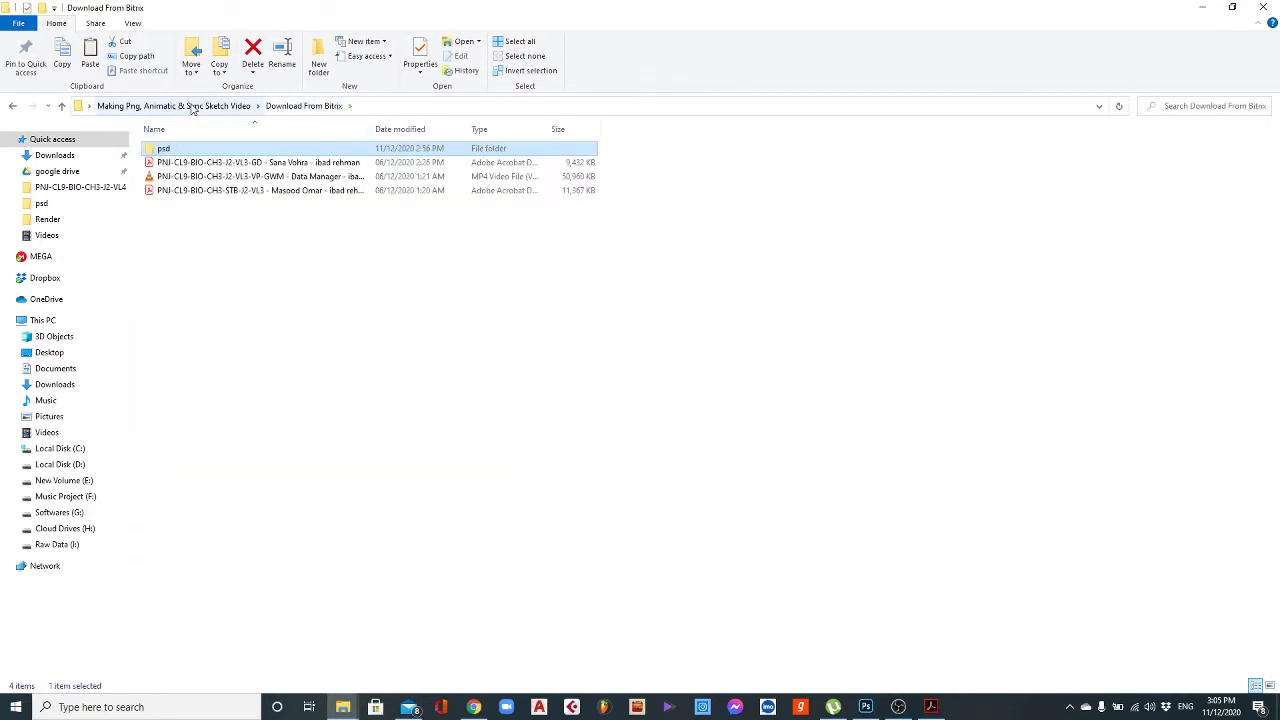
left_click(190, 107)
double_click(180, 162)
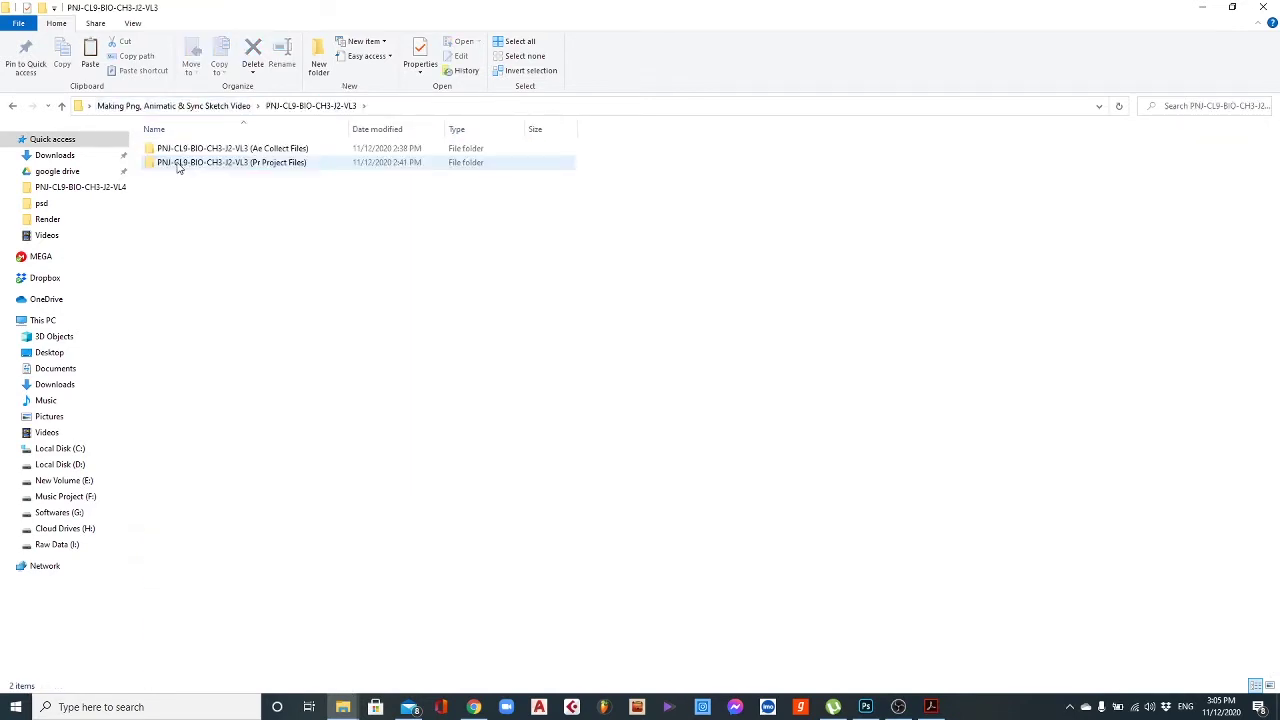
double_click(216, 162)
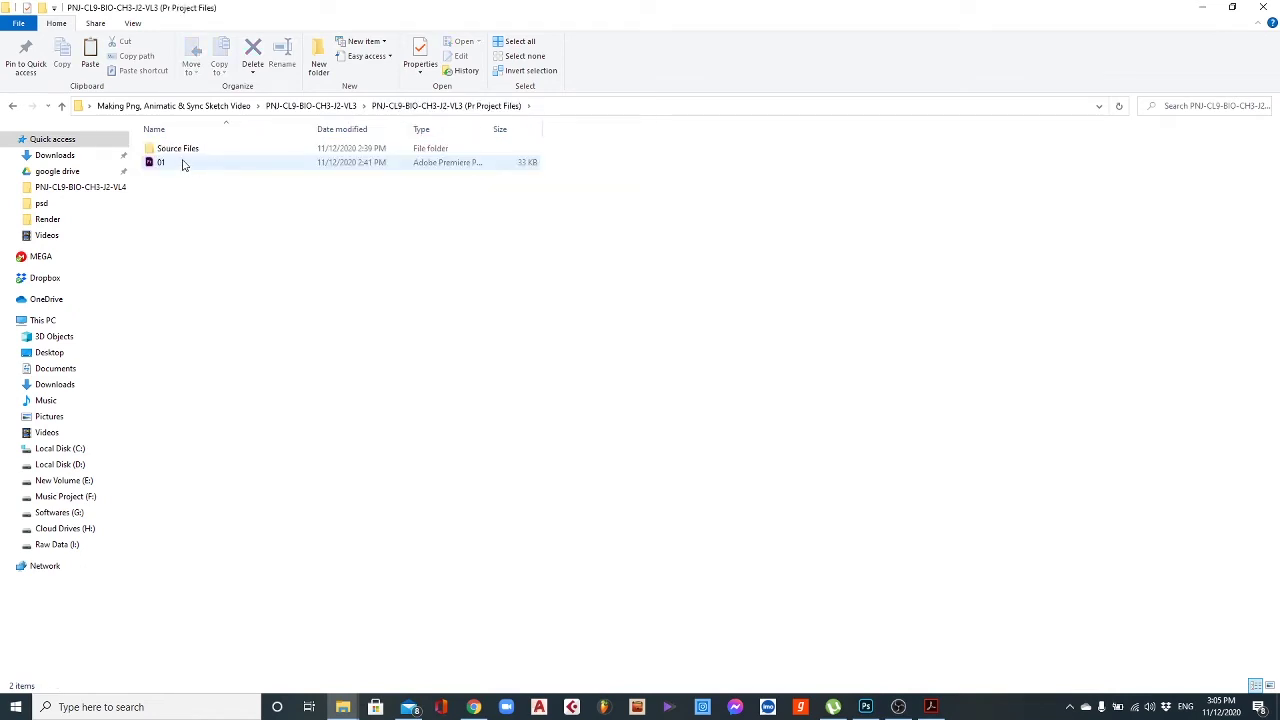
left_click(183, 152)
double_click(183, 152)
double_click(168, 177)
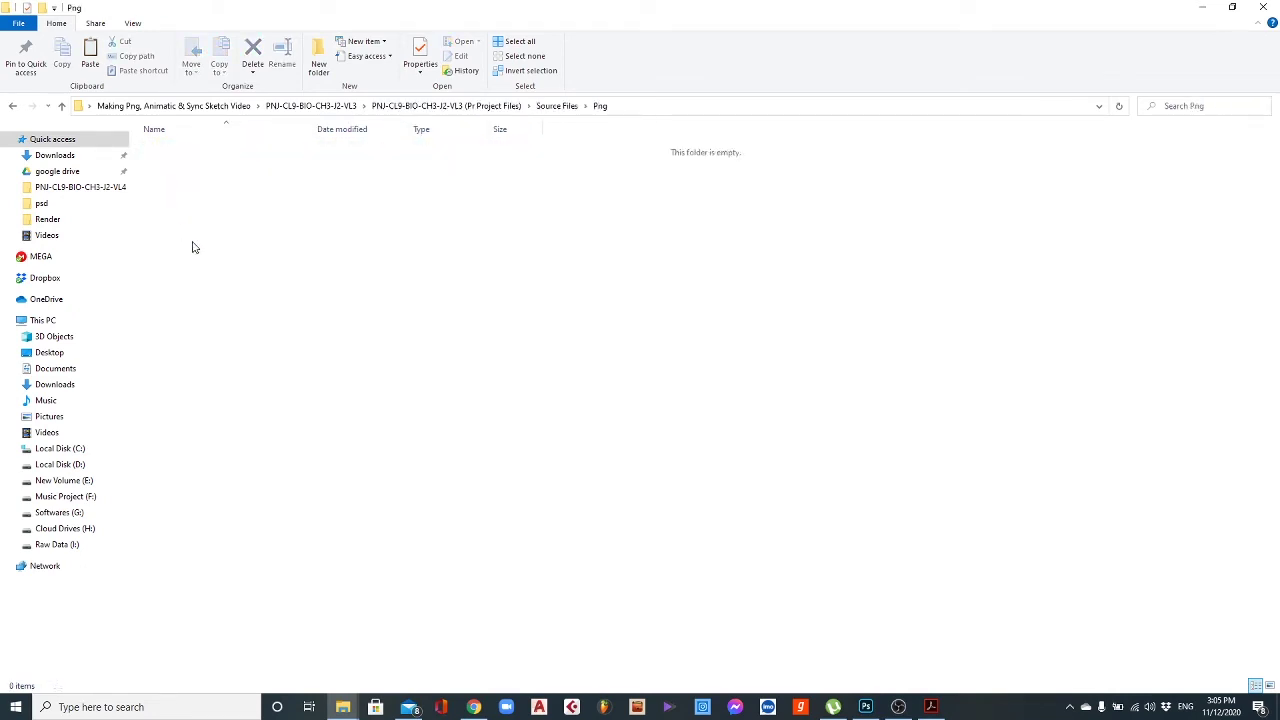
key("ctrl+v")
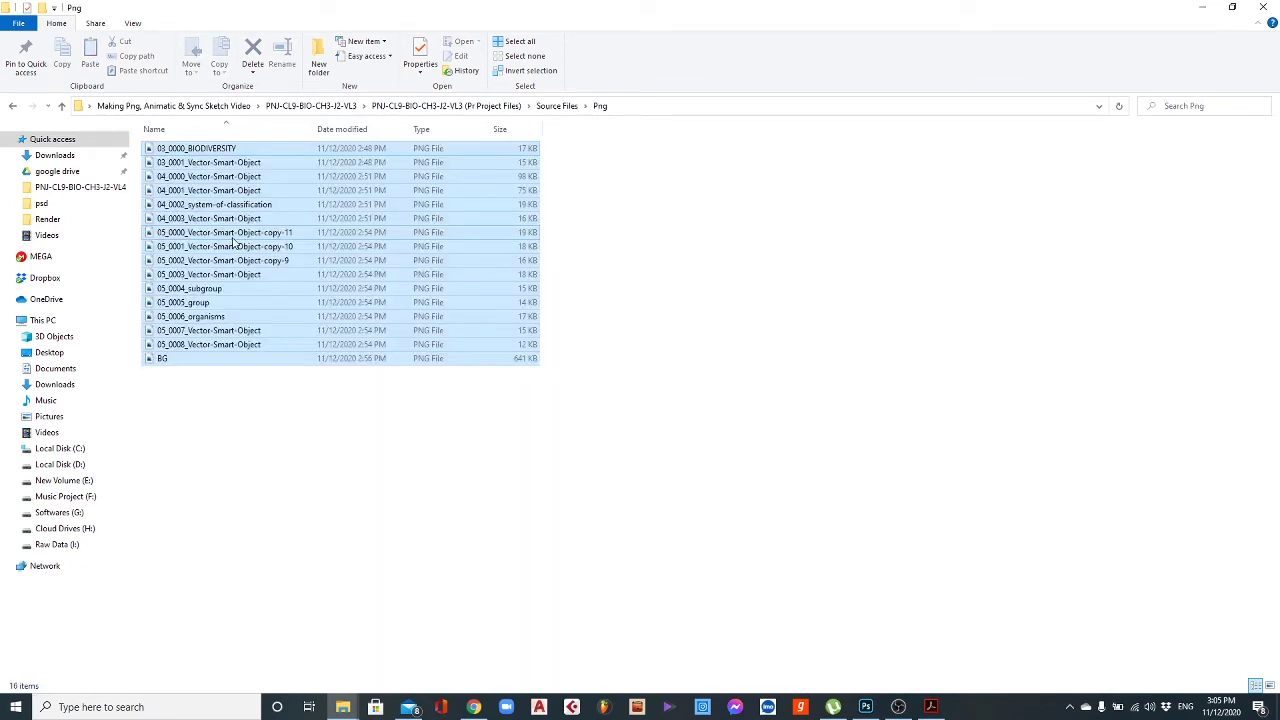
left_click(466, 421)
Return to the Download From Bitrix folder and copy the PNJ-CL9-BIO-CH3-J2-VL3-VP-GWM MP4 video.
left_click(445, 106)
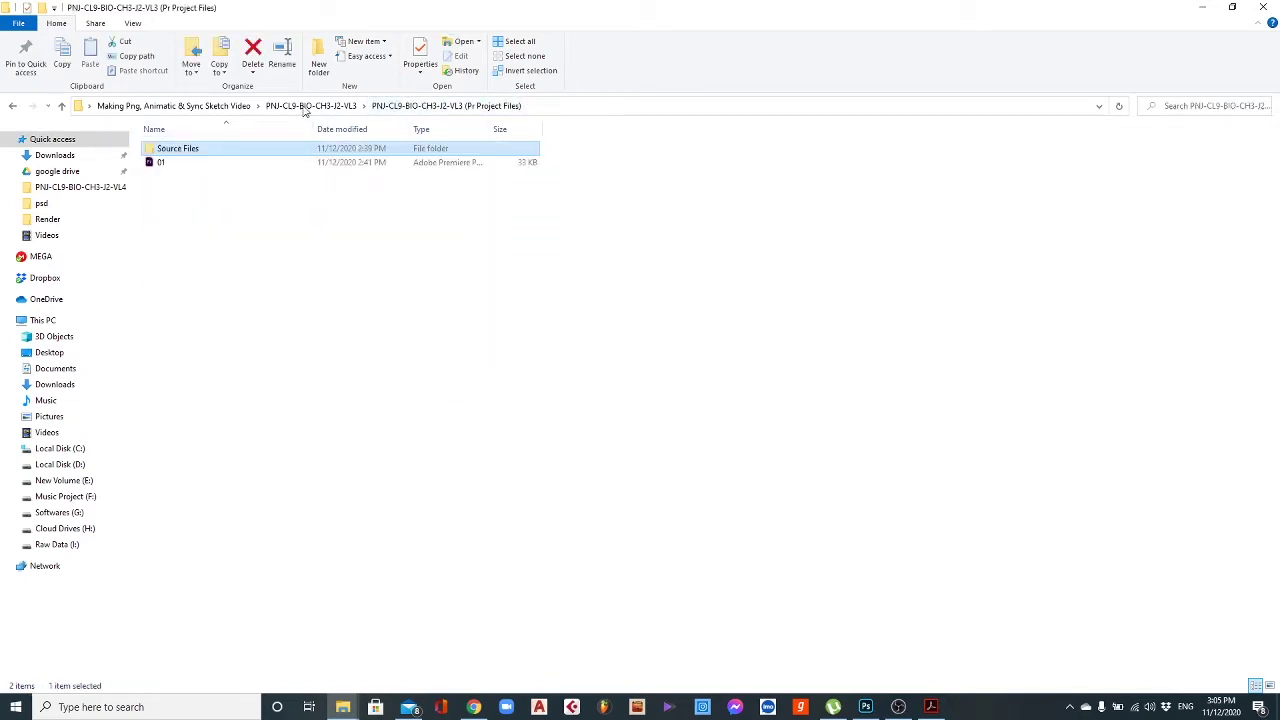
left_click(307, 107)
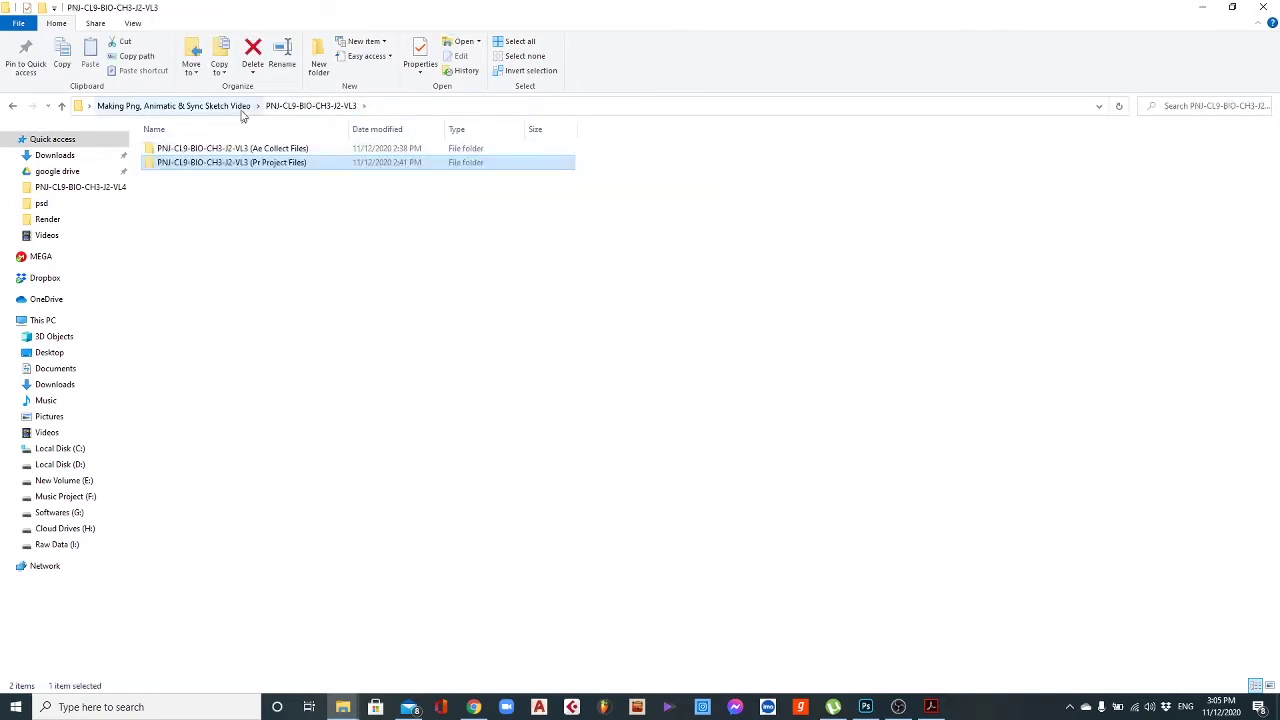
left_click(180, 106)
double_click(189, 149)
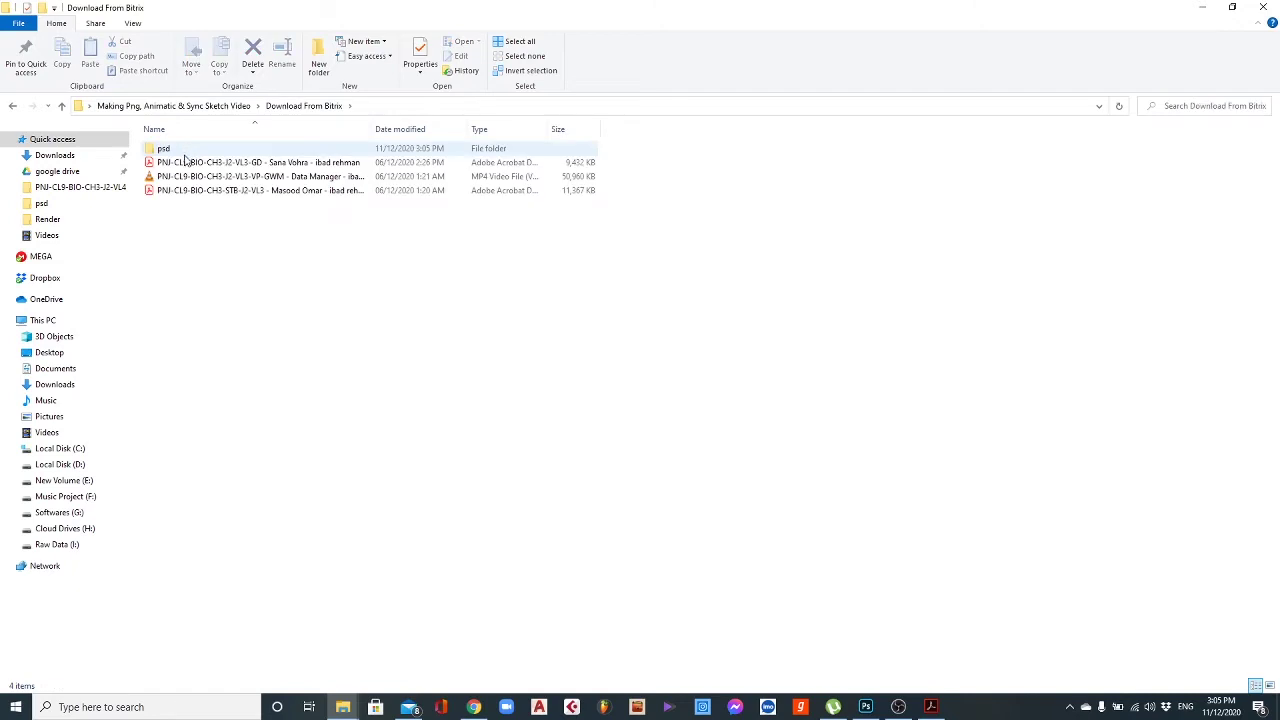
left_click(231, 177)
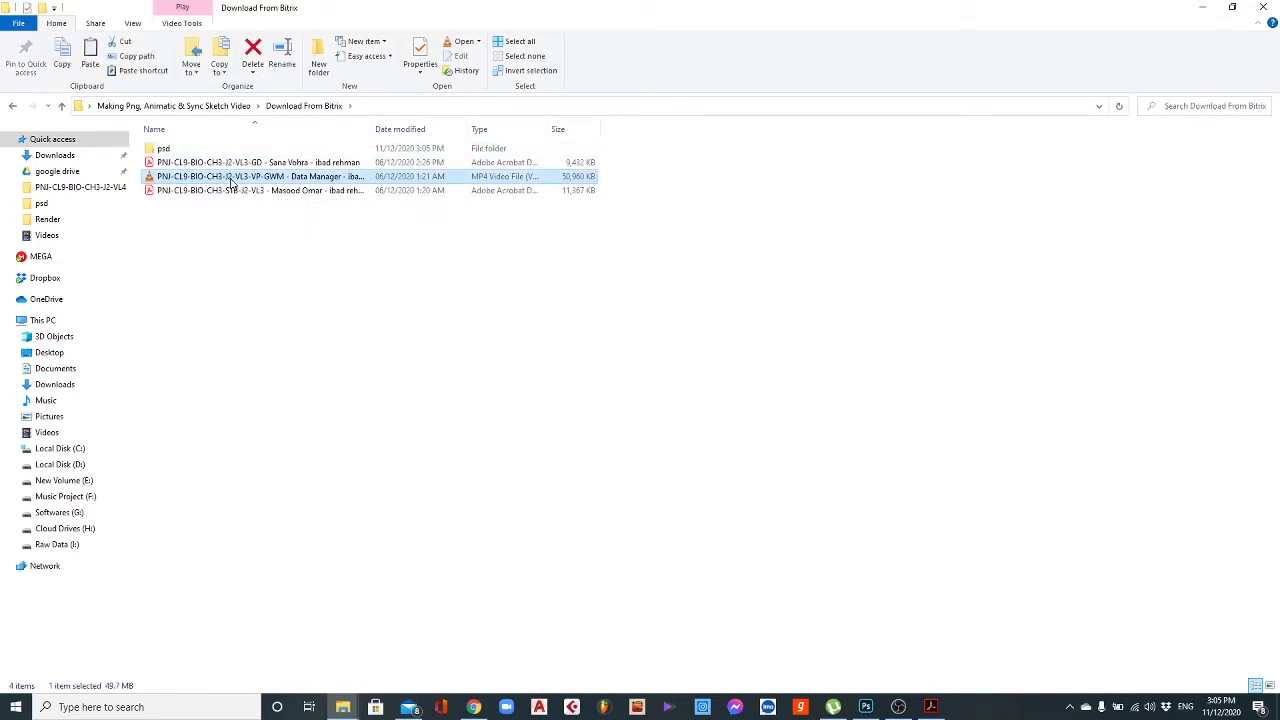
Paste the MP4 video into Source Files > Narrator Shoot inside the PNJ-CL9-BIO-CH3-J2-VL3 (Pr Project Files) folder.
left_click(228, 106)
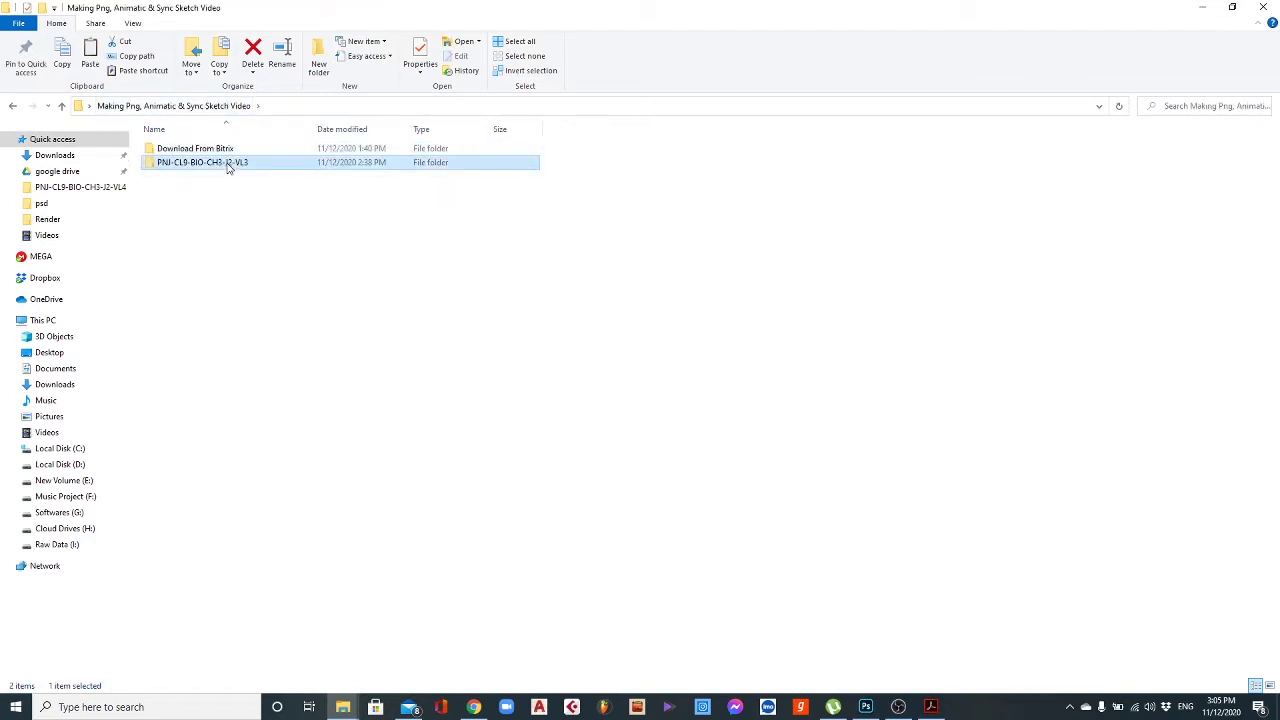
double_click(228, 163)
double_click(189, 163)
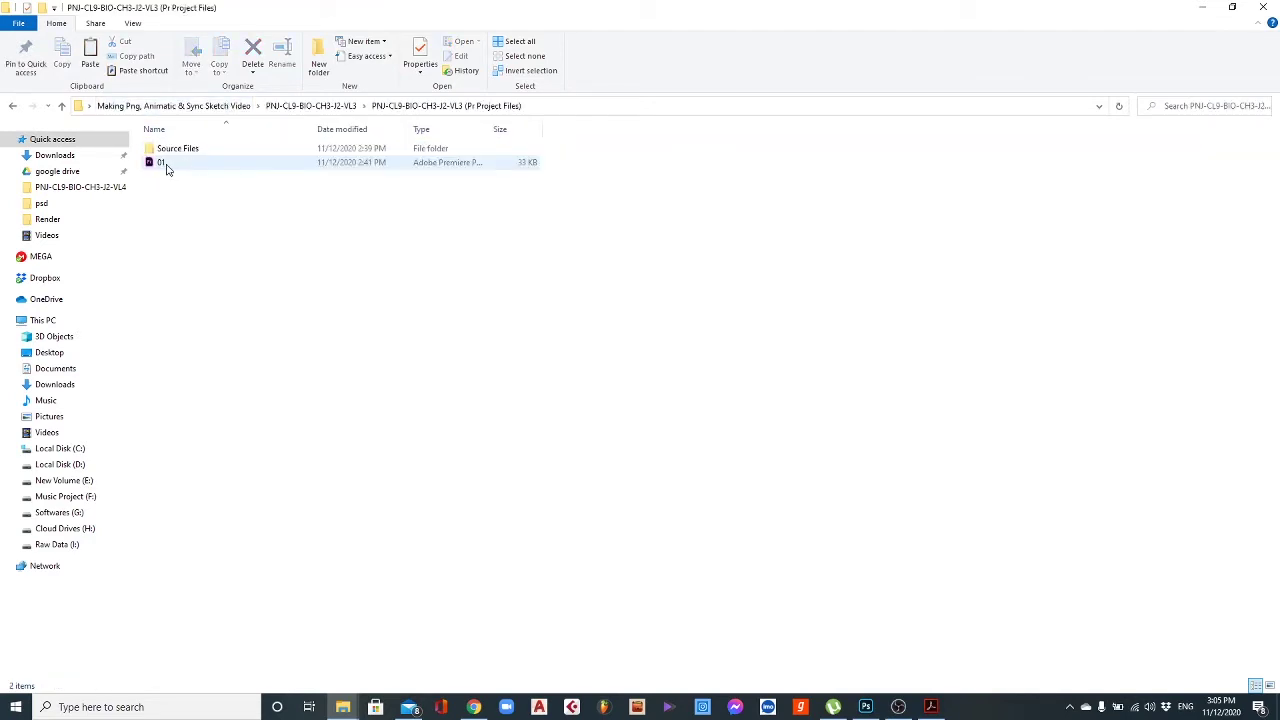
double_click(168, 150)
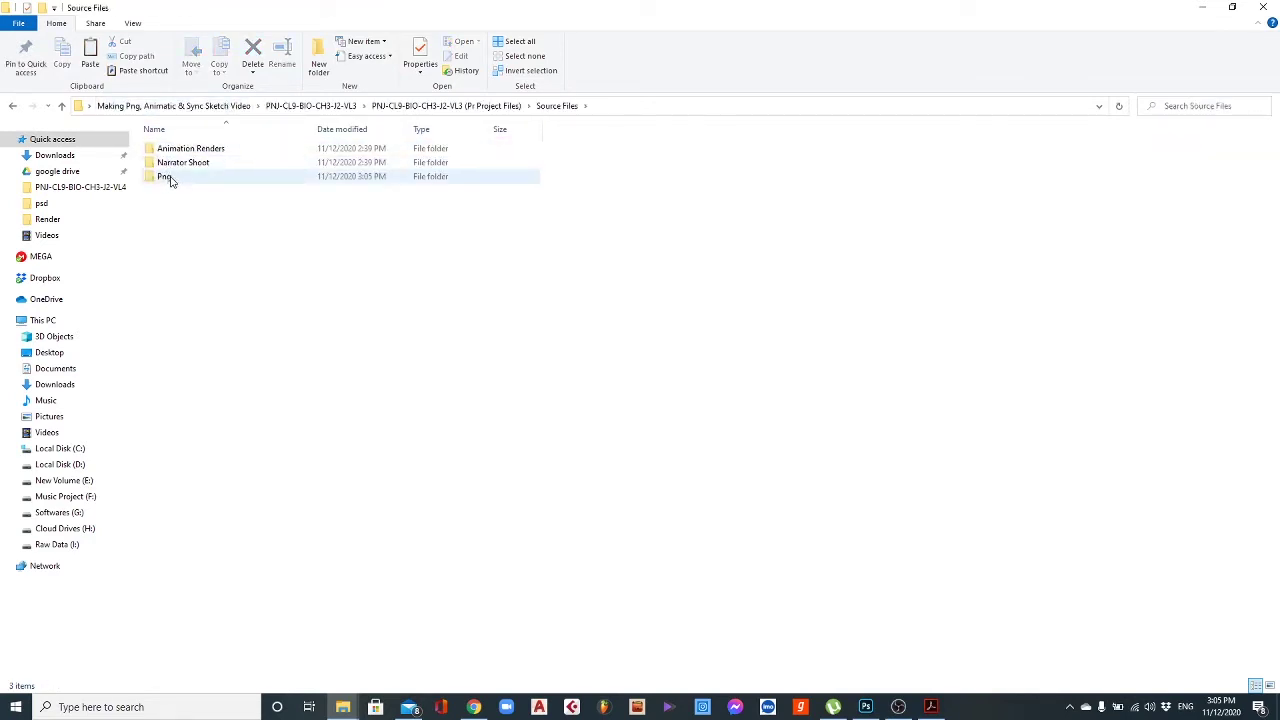
double_click(178, 166)
right_click(196, 238)
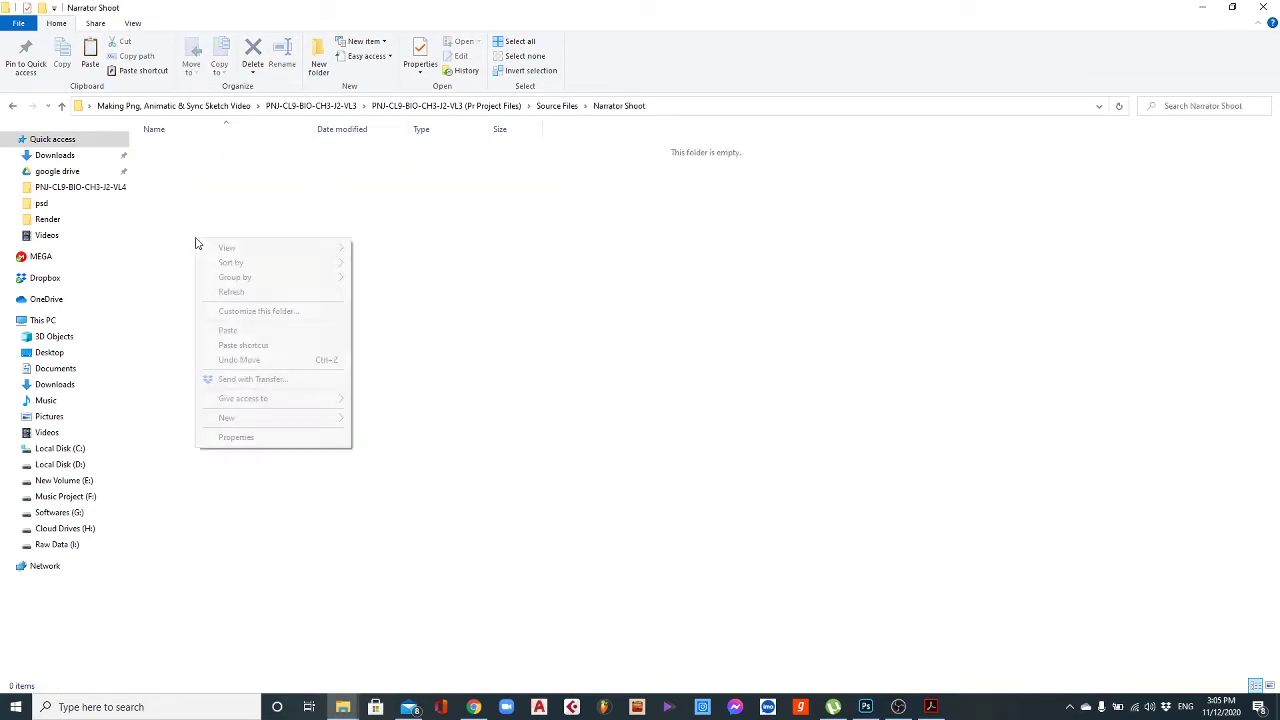
left_click(220, 330)
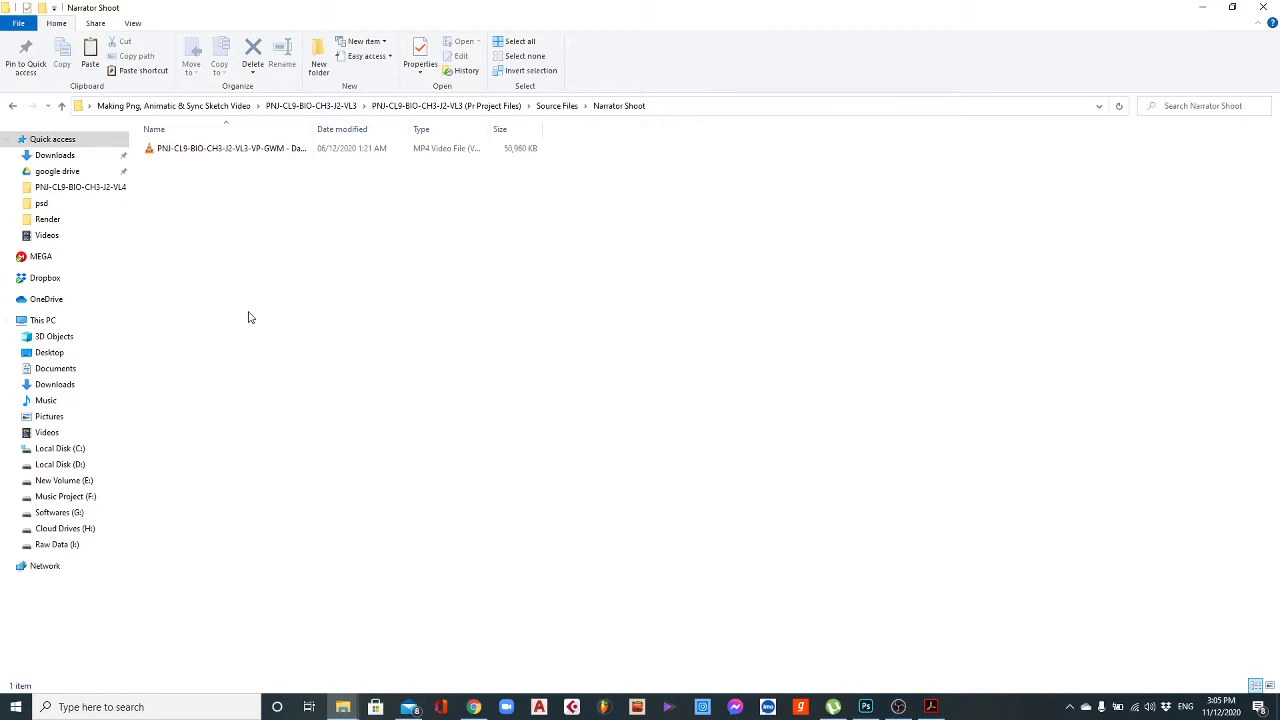
Go back up to the Pr Project Files folder and open project 01 in Adobe Premiere Pro.
key("BackSpace")
key("BackSpace")
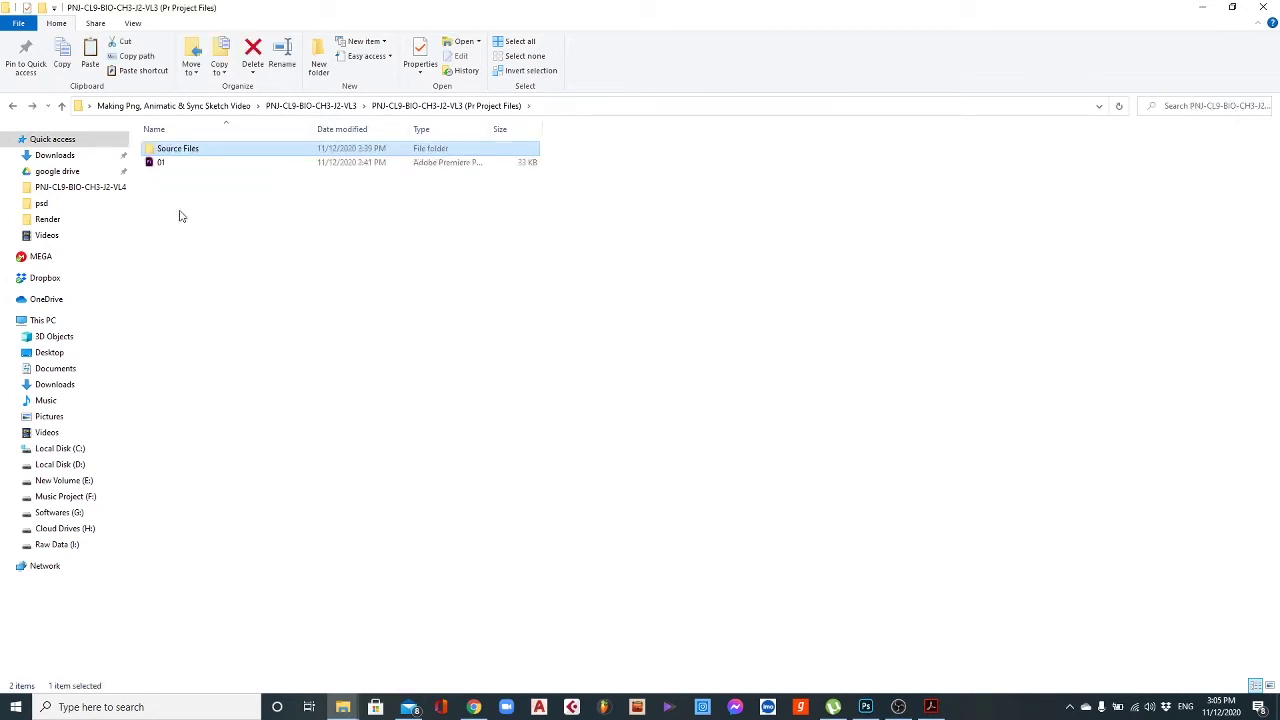
double_click(161, 163)
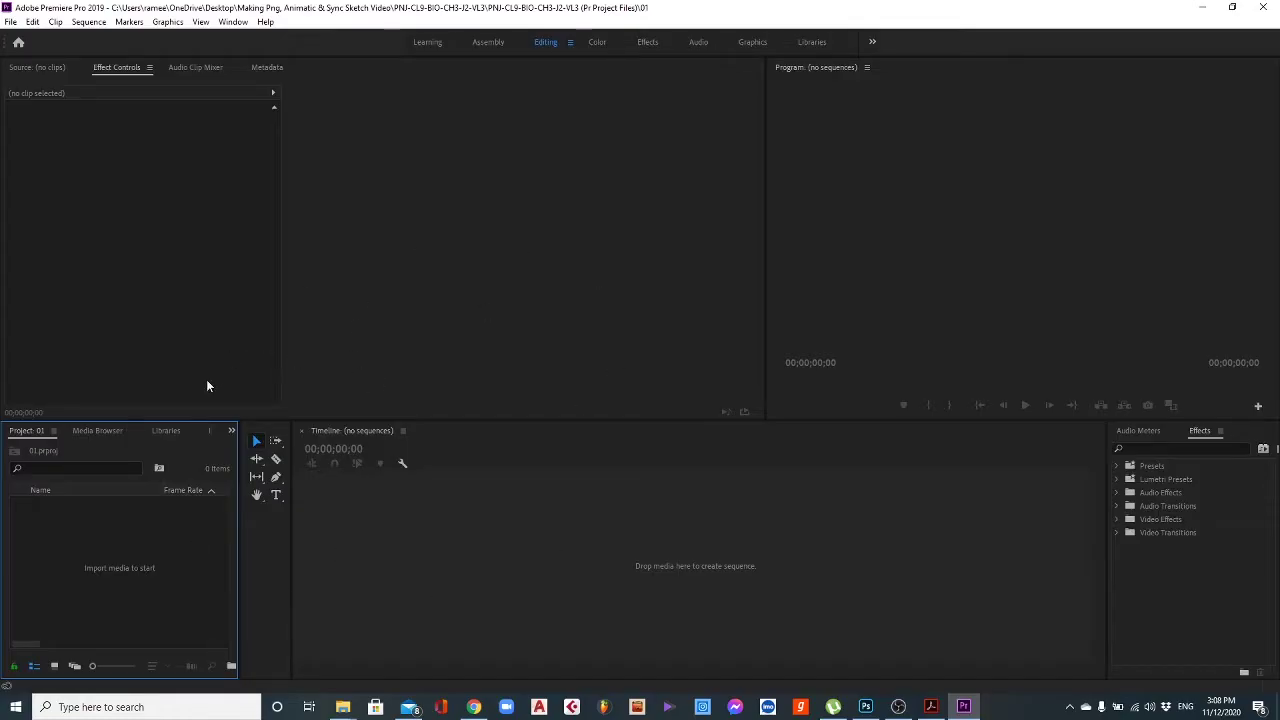
Start a new sequence in the project and name it Main Comp.
right_click(133, 534)
mouse_move(201, 360)
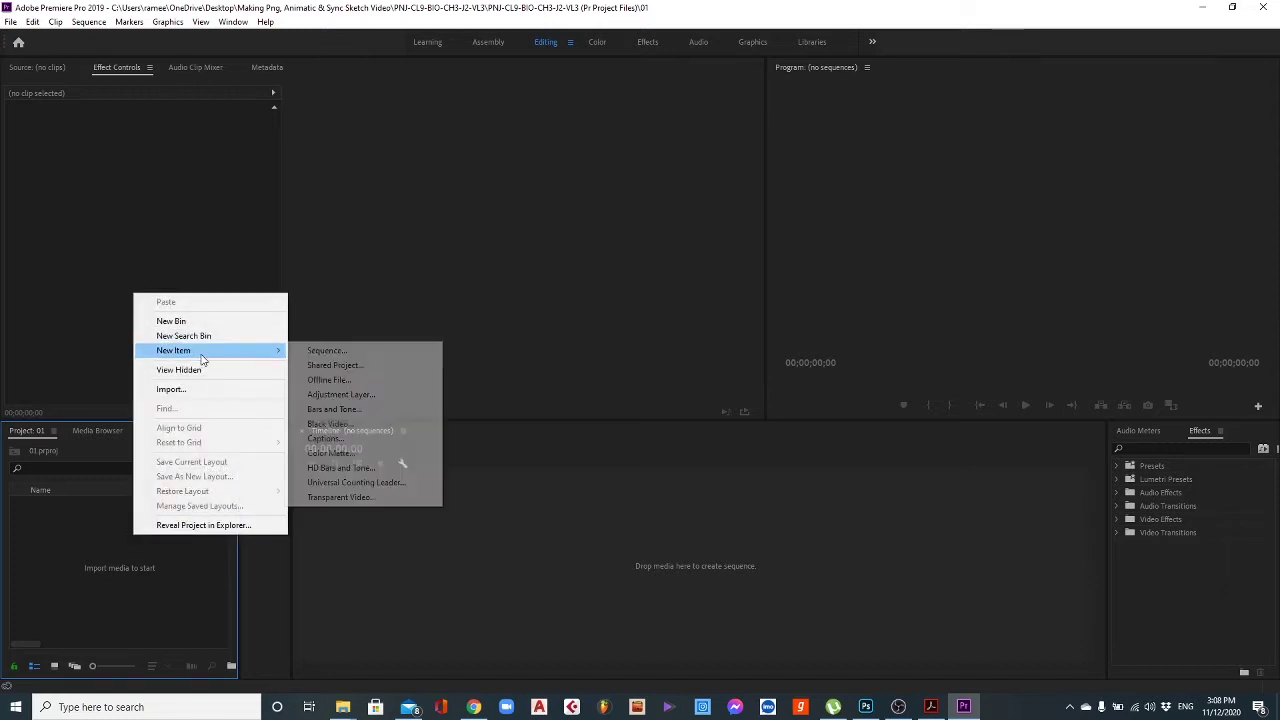
left_click(321, 351)
type("Ma")
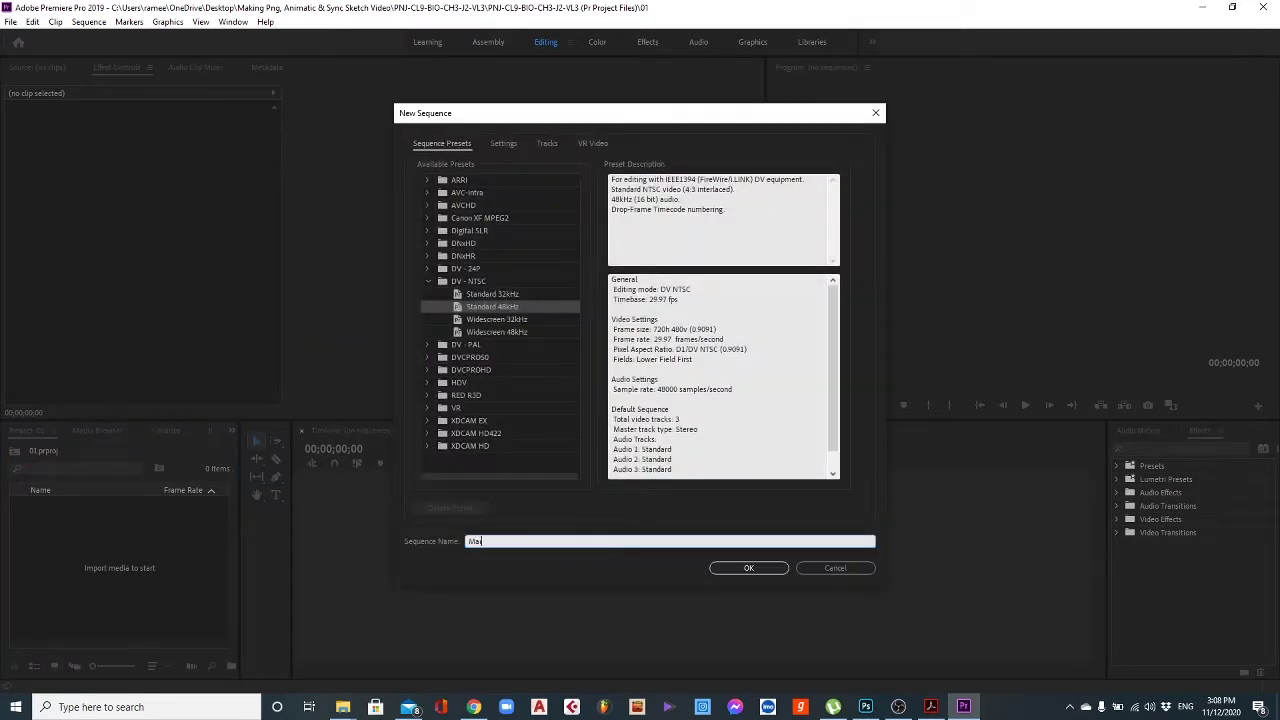
type("in Comp")
Set the new sequence's editing mode to Custom and its timebase to 25.00 frames/second.
left_click(502, 145)
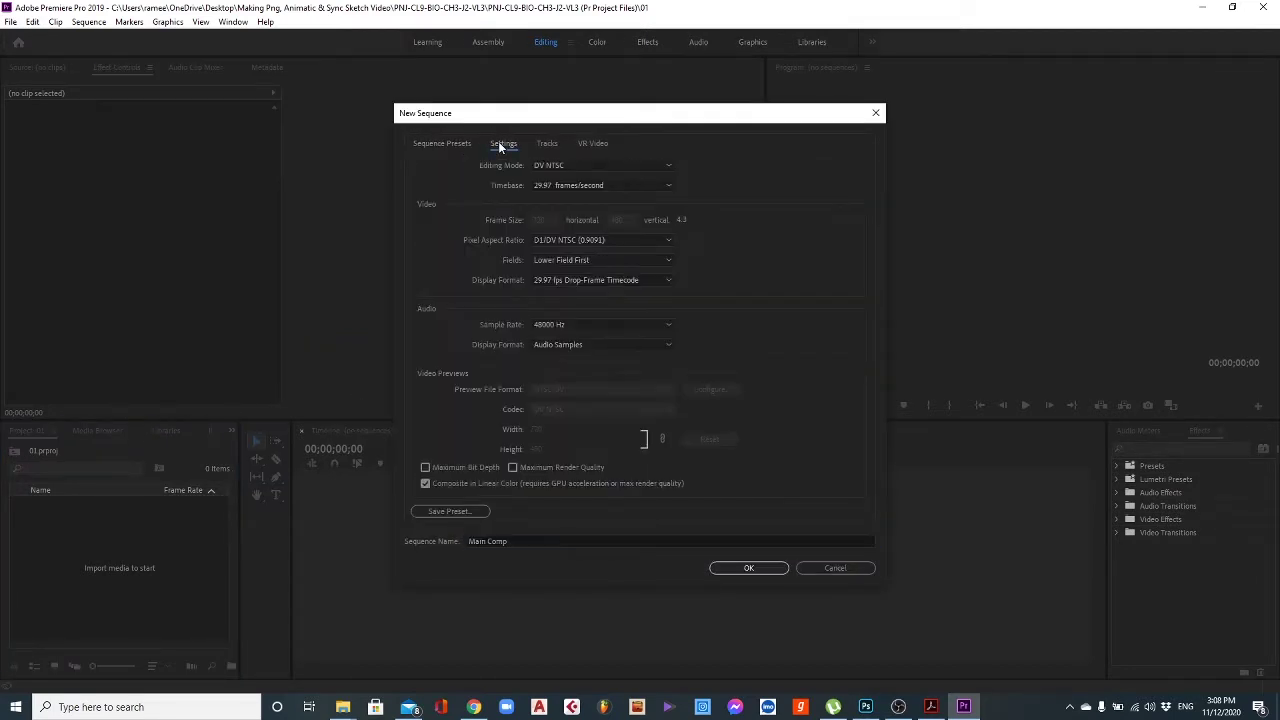
scroll(573, 168, "up", 3)
left_click(585, 167)
scroll(633, 219, "up", 5)
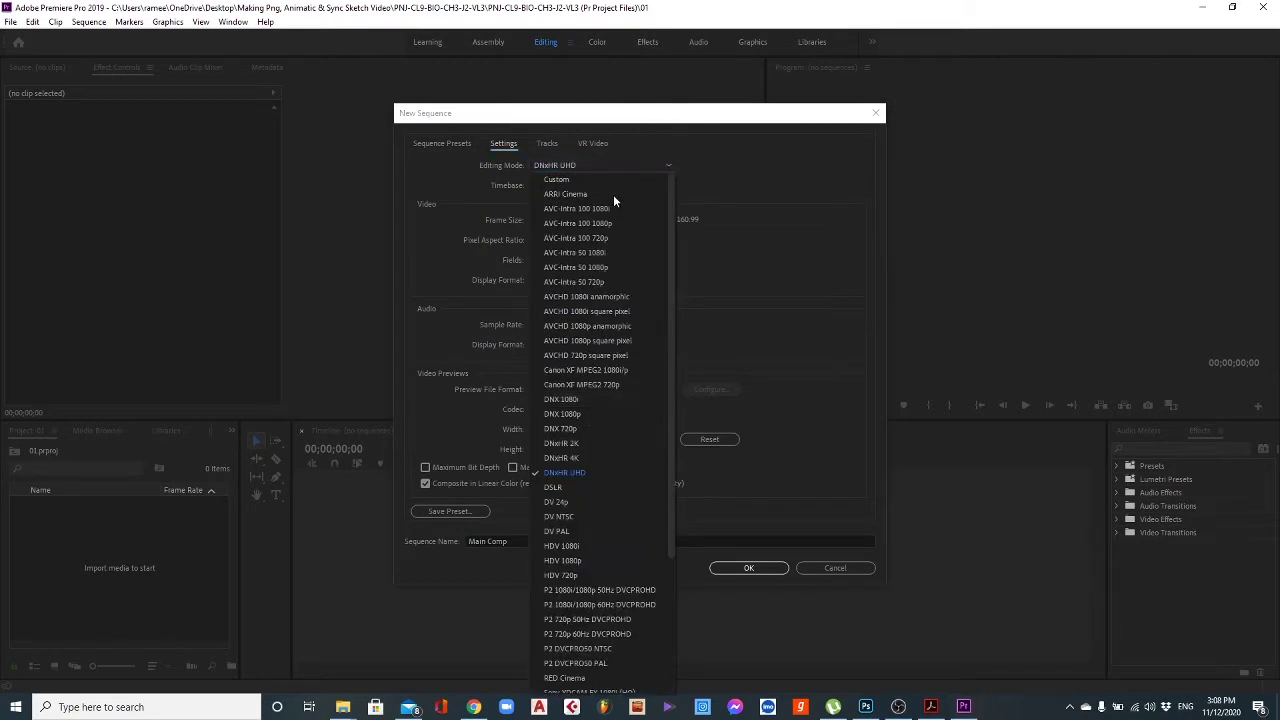
left_click(611, 180)
left_click(565, 186)
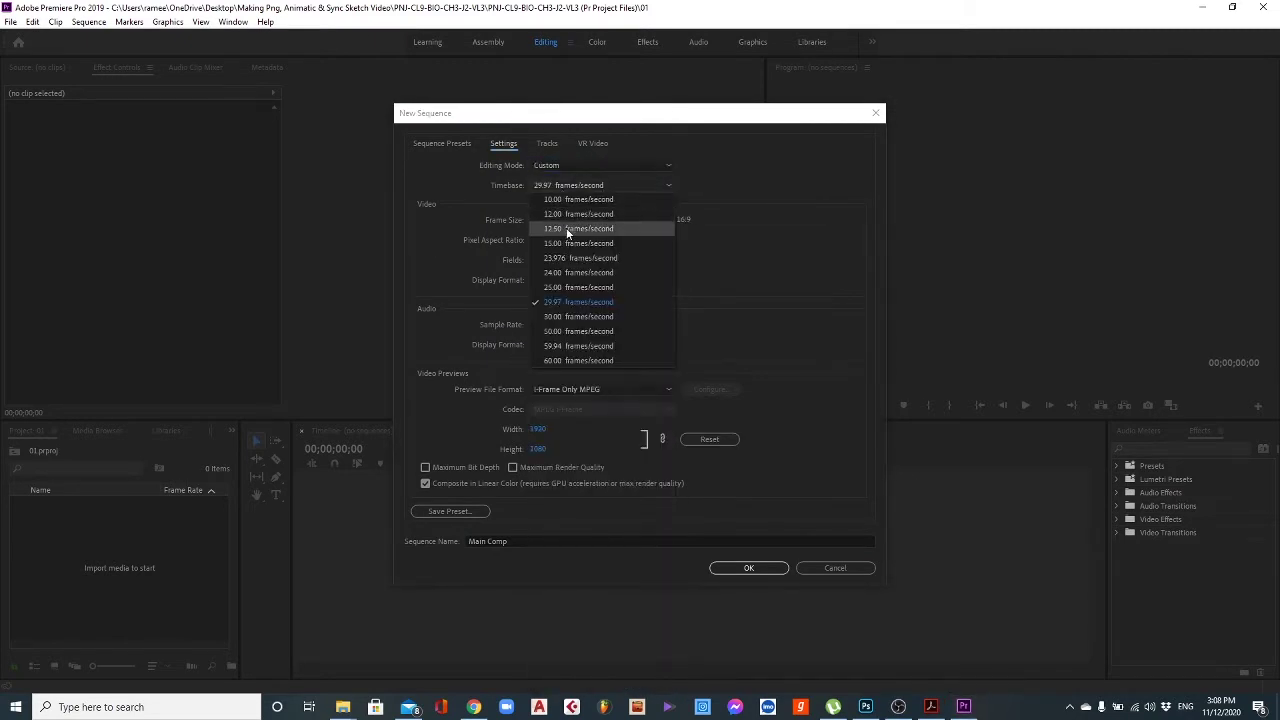
left_click(570, 285)
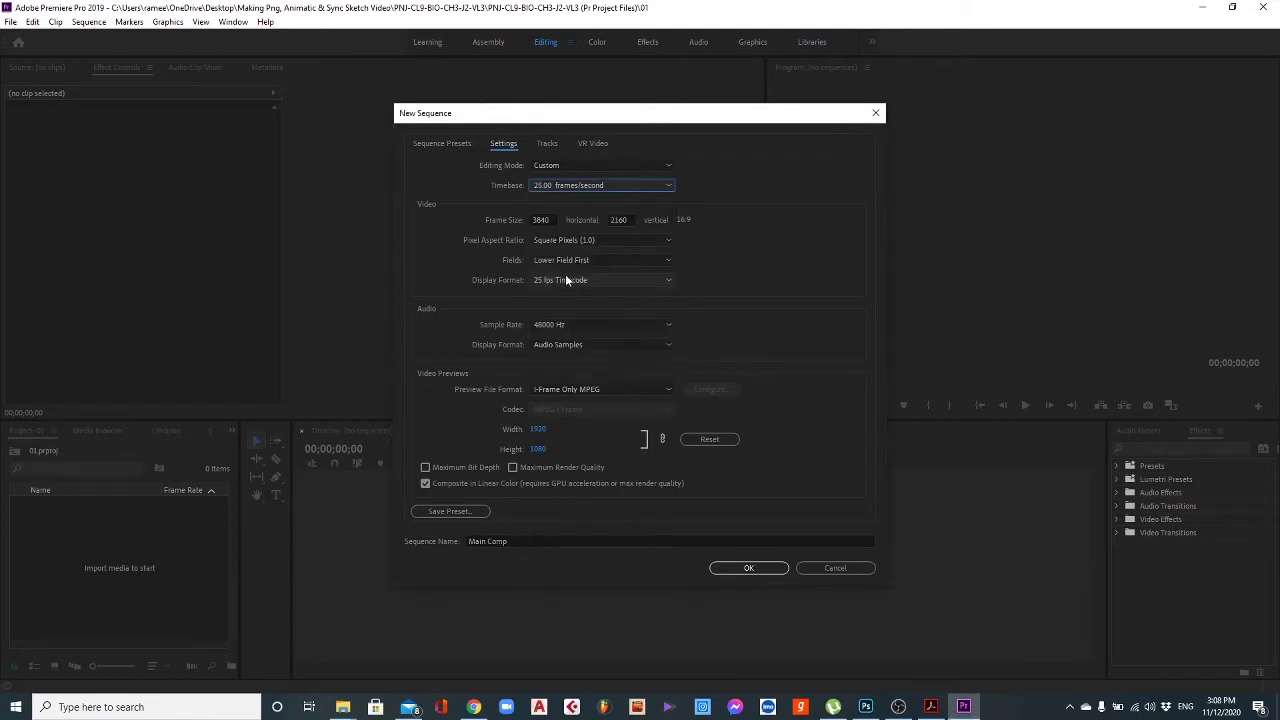
Set the frame size to 1920 by 1080 with Square Pixels (1.0) and create the sequence.
left_click(541, 220)
type("1920")
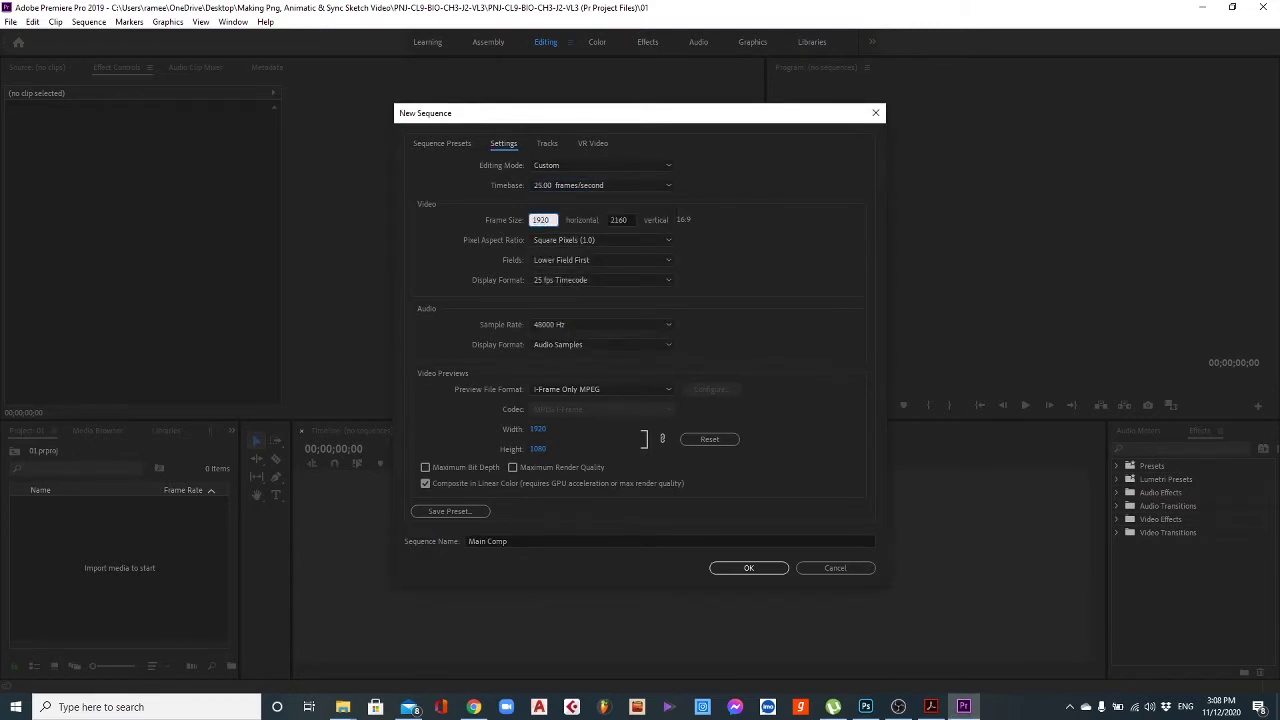
key("Tab")
type("1080")
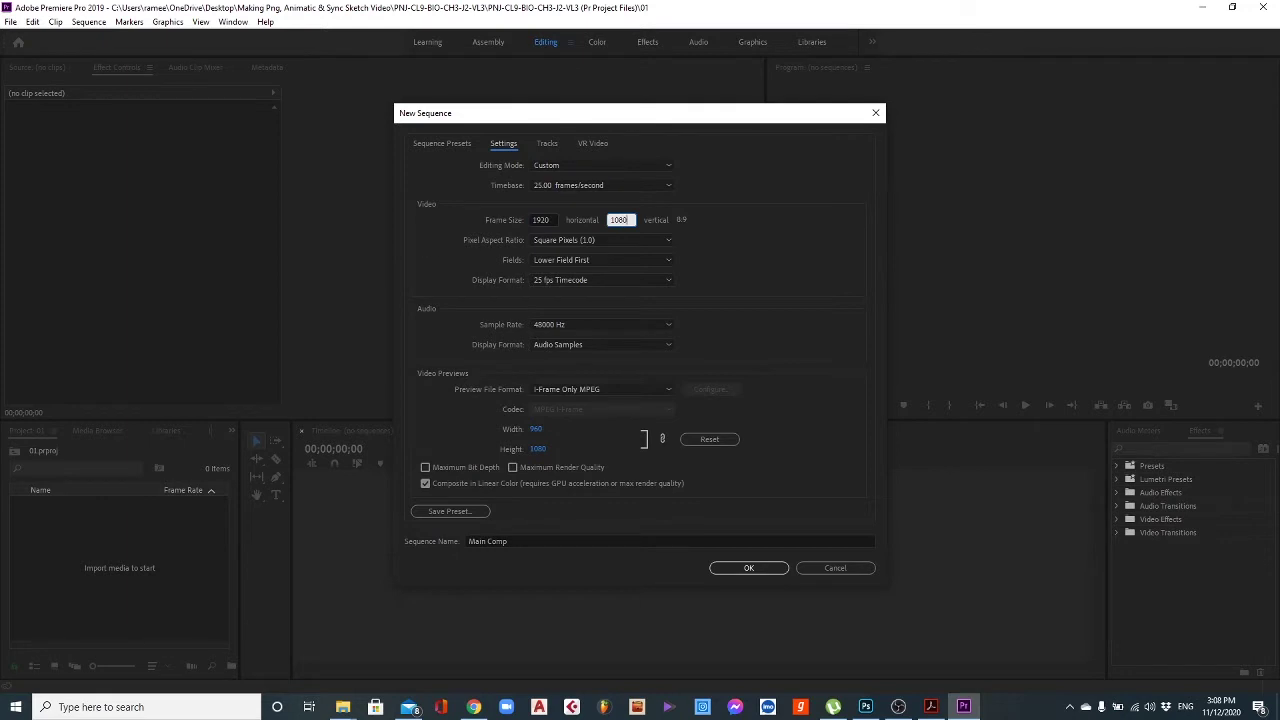
key("Tab")
left_click(562, 246)
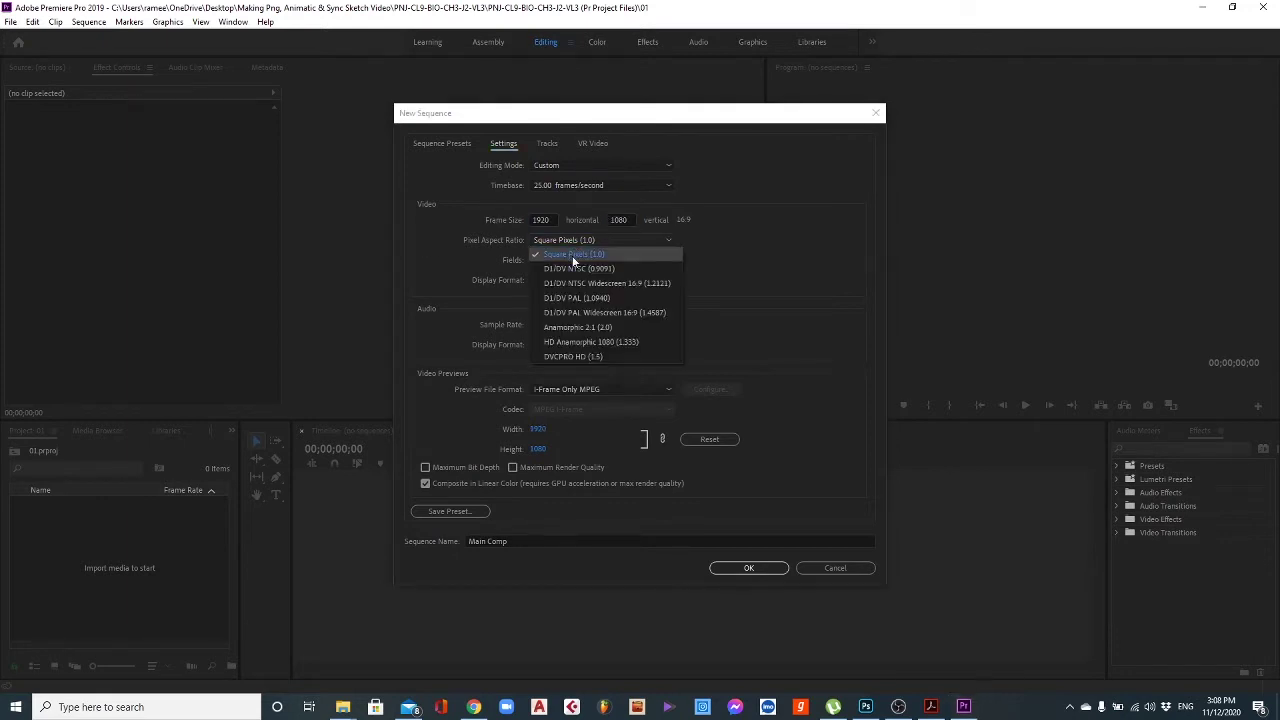
left_click(695, 236)
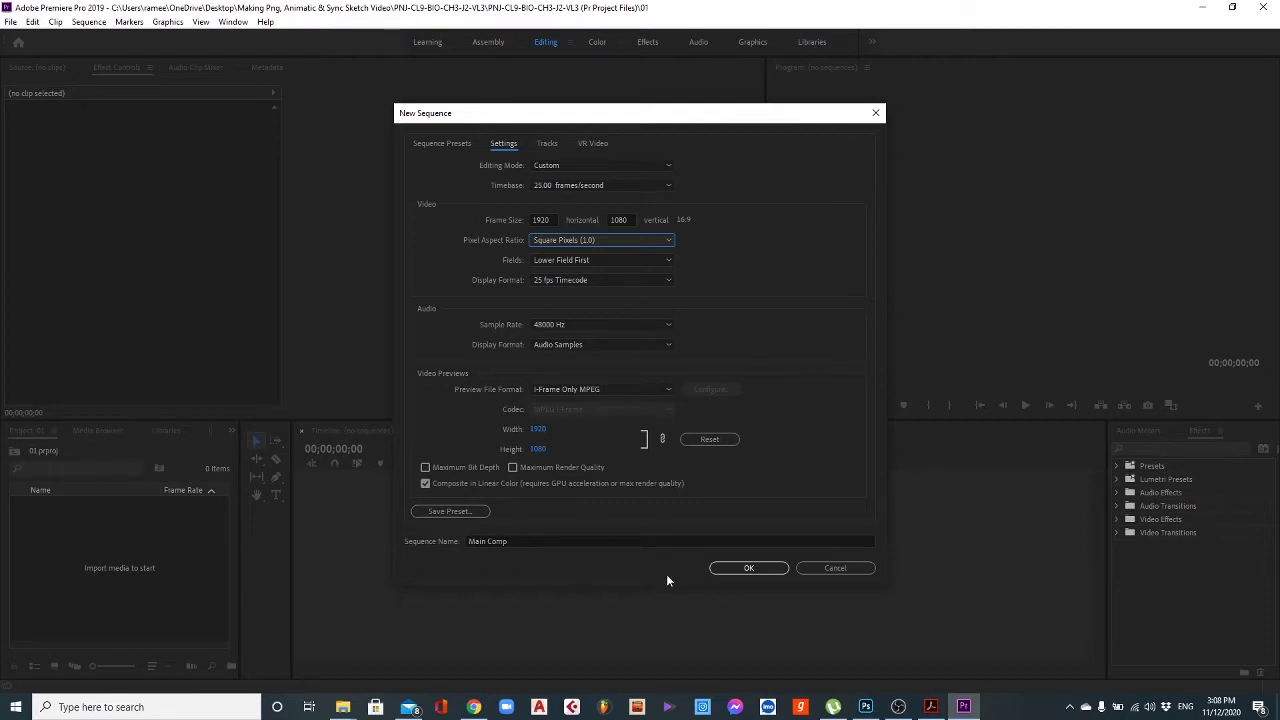
left_click(745, 568)
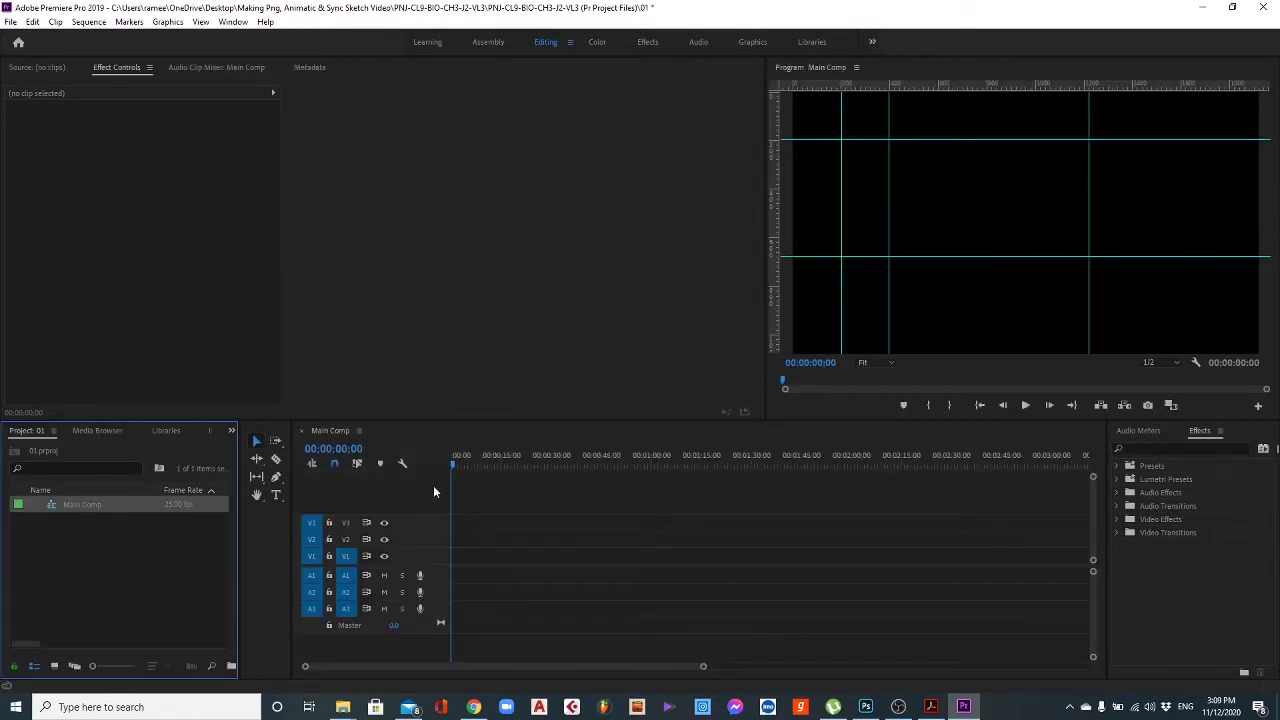
Import all the PNG images, from 03_0000_BIODIVERSITY to BG, from the project's Source Files > Png folder on the Desktop.
right_click(89, 588)
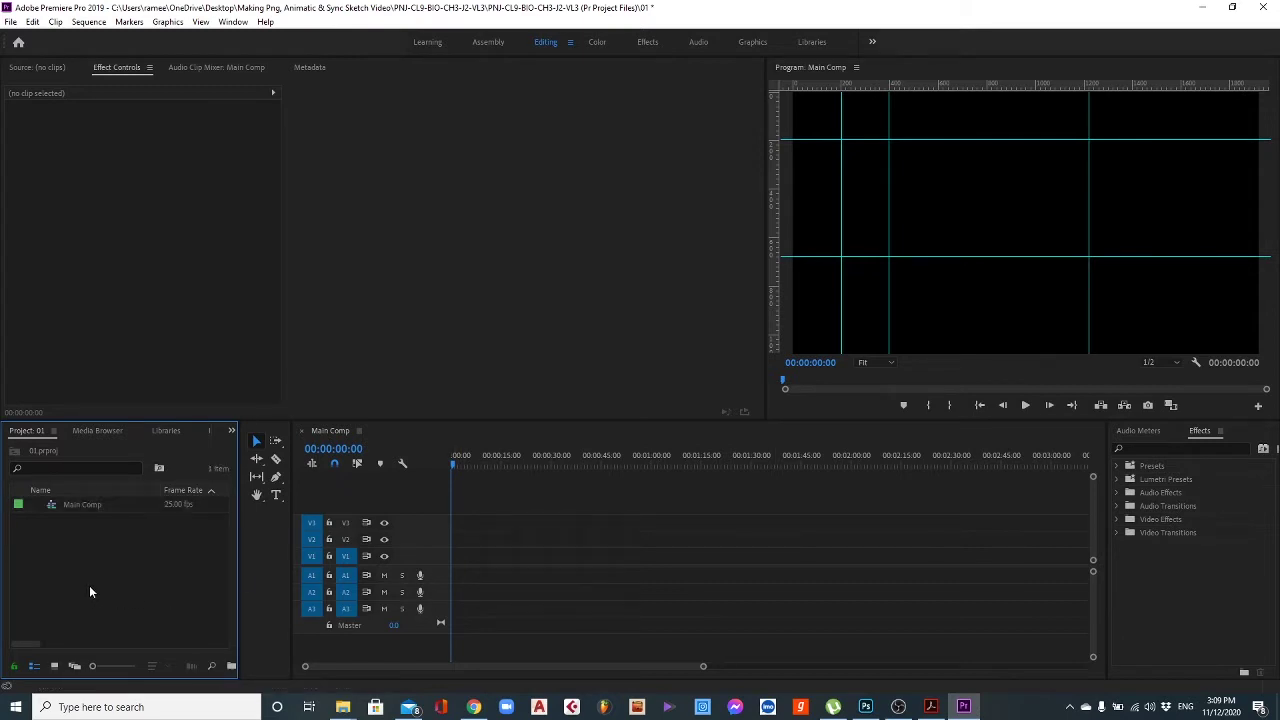
left_click(127, 441)
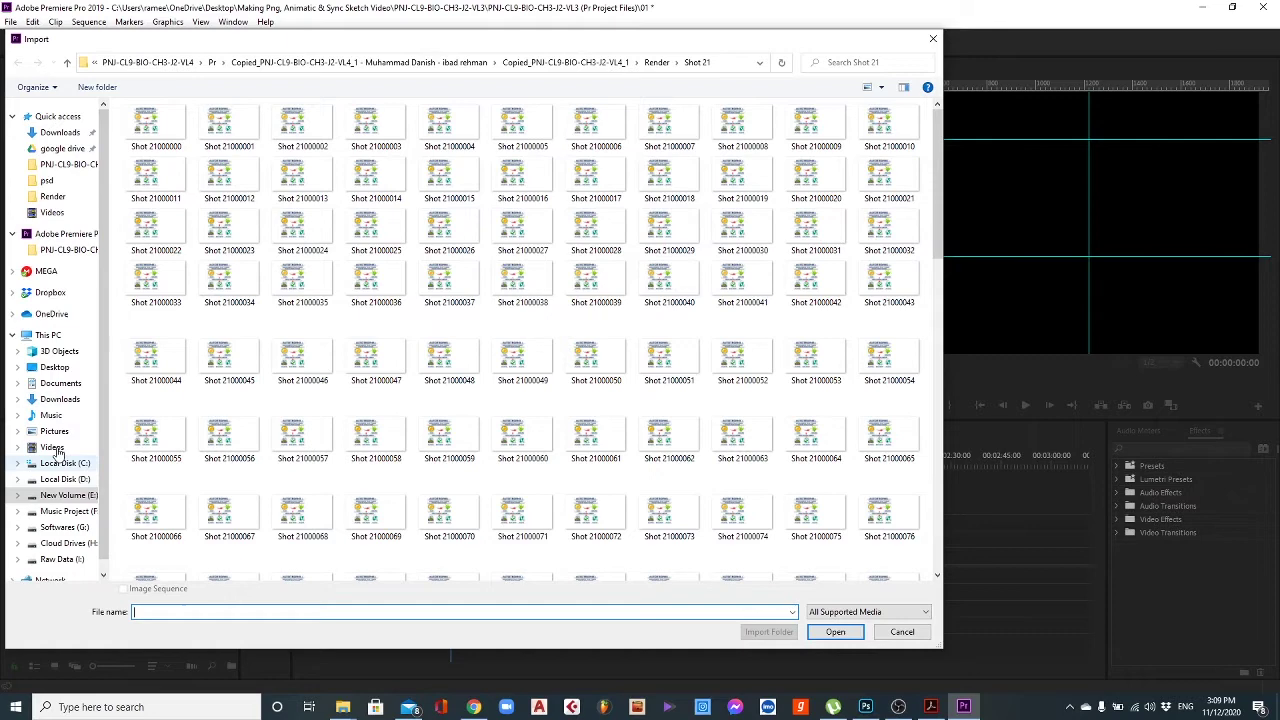
left_click(54, 367)
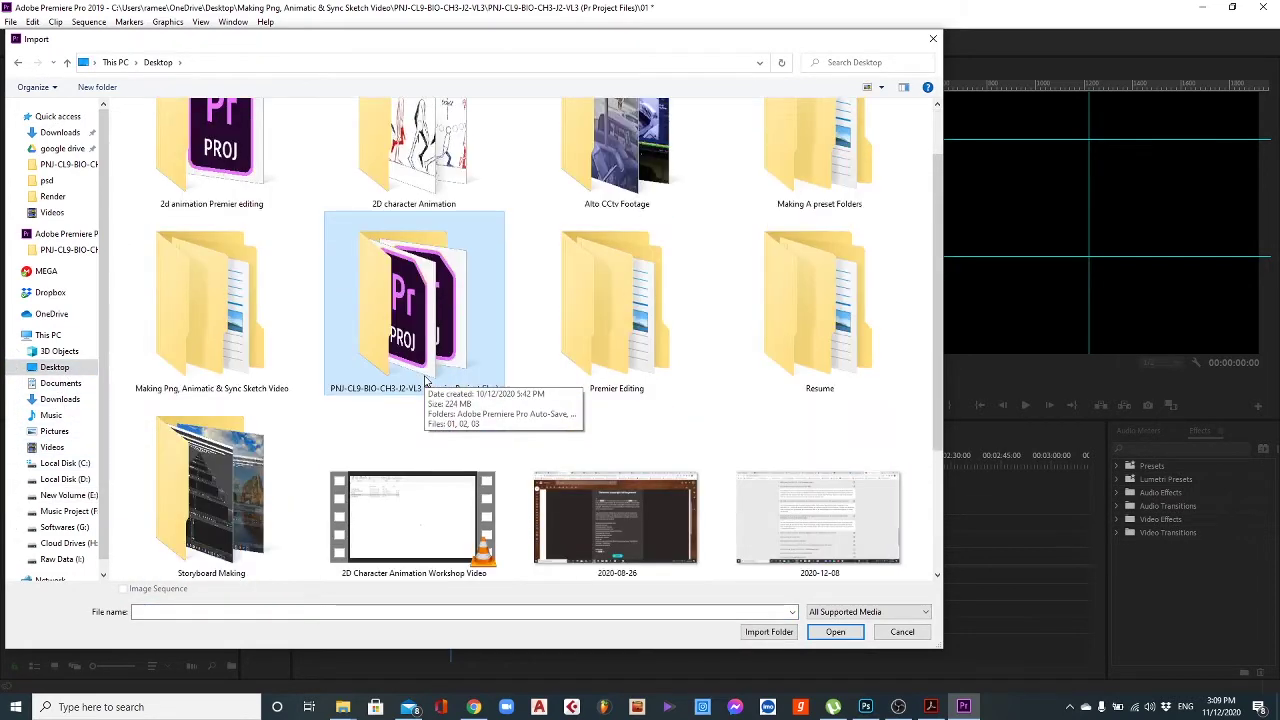
double_click(226, 350)
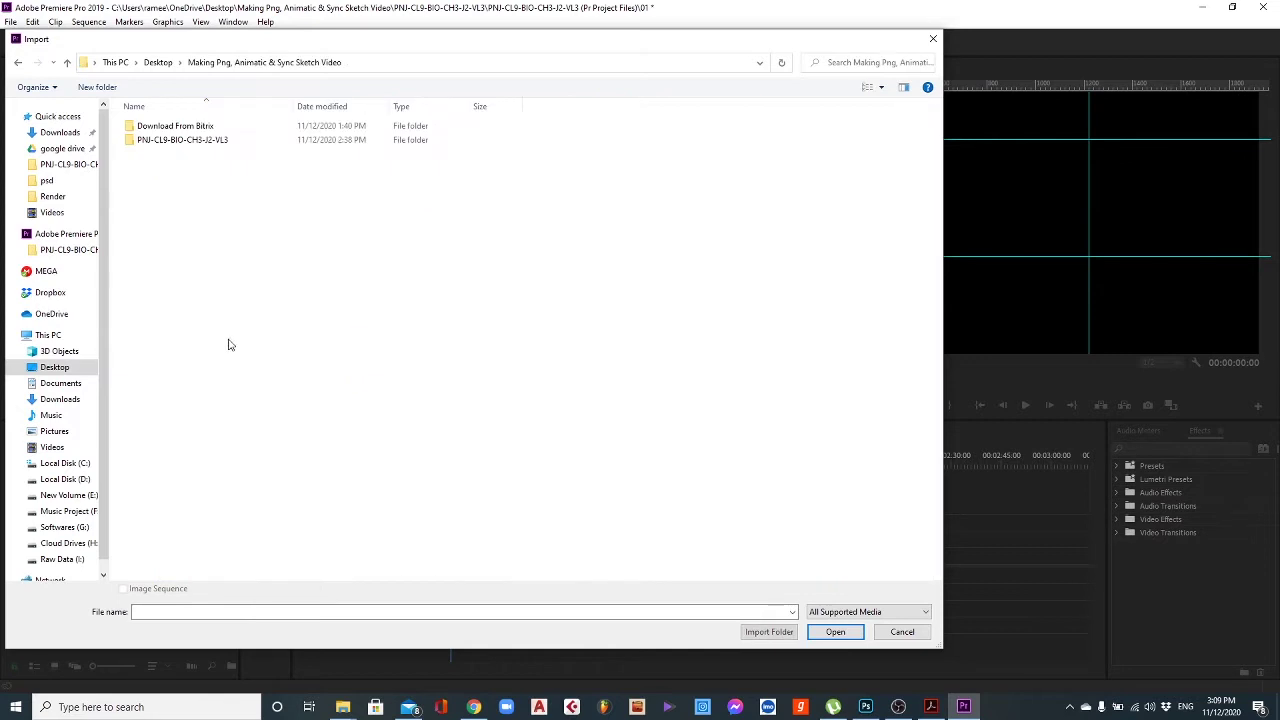
double_click(183, 141)
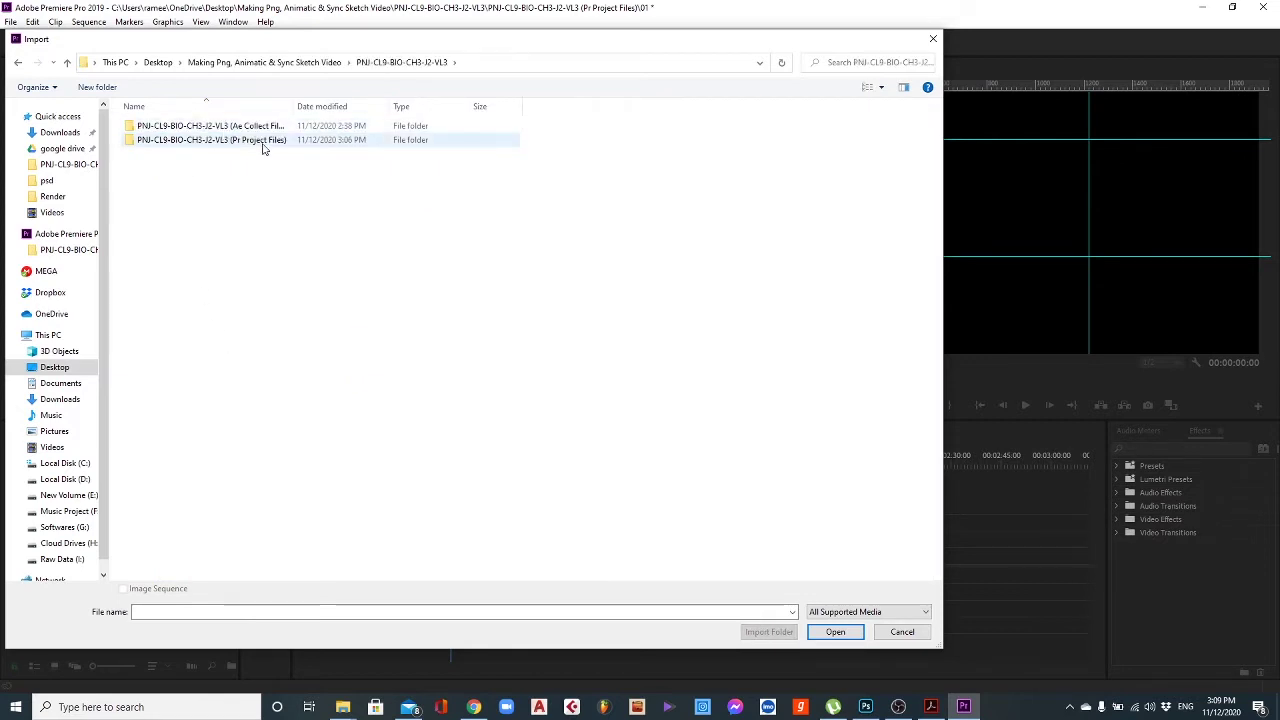
double_click(263, 148)
double_click(168, 127)
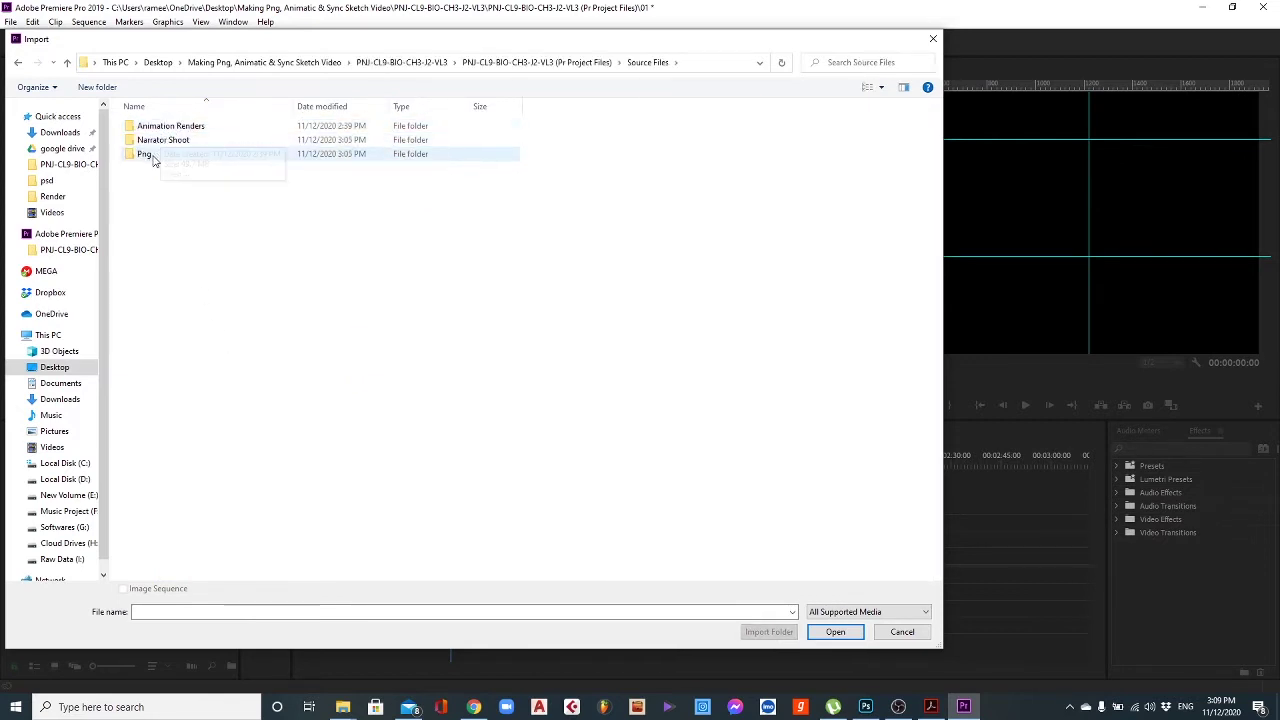
double_click(151, 159)
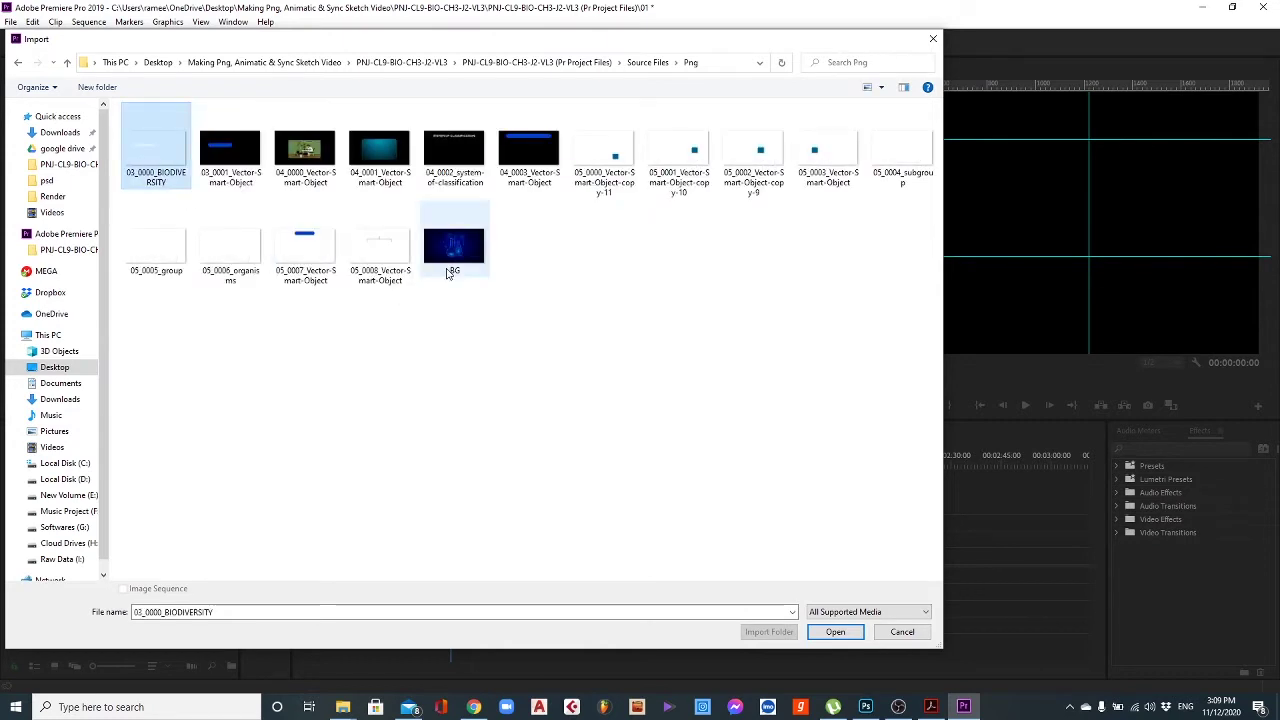
left_click(448, 273, "shift")
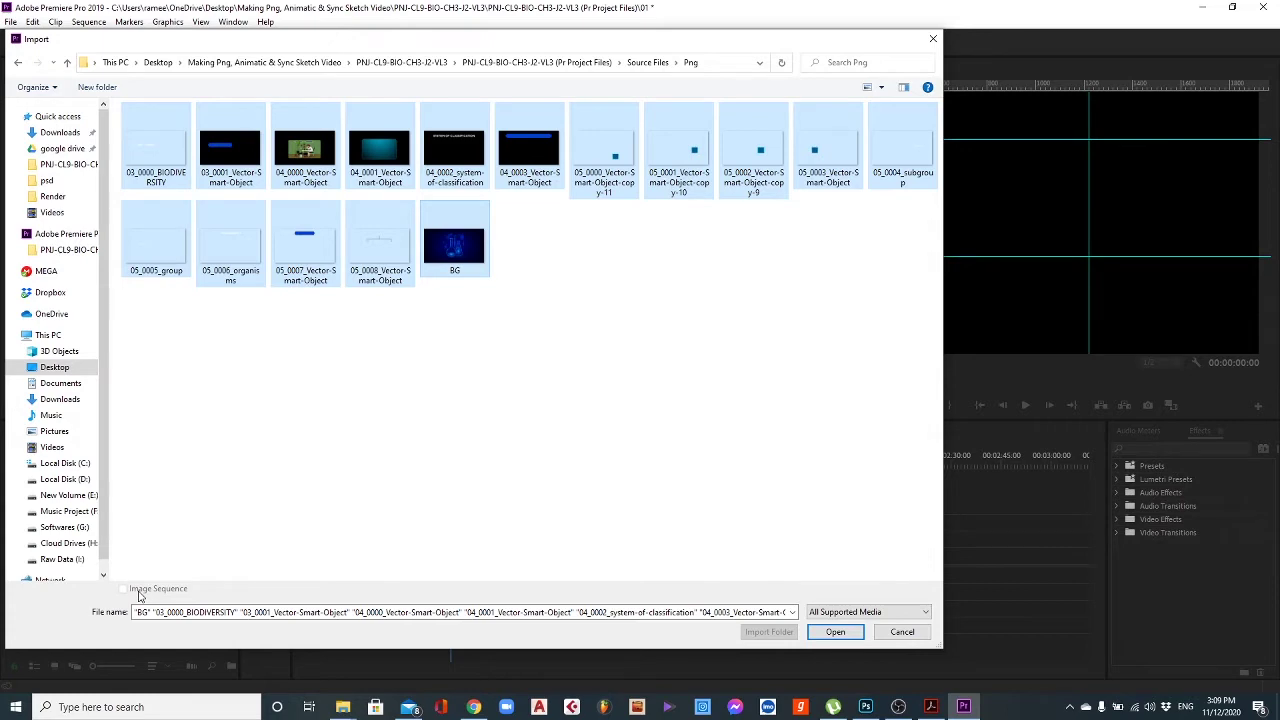
left_click(832, 632)
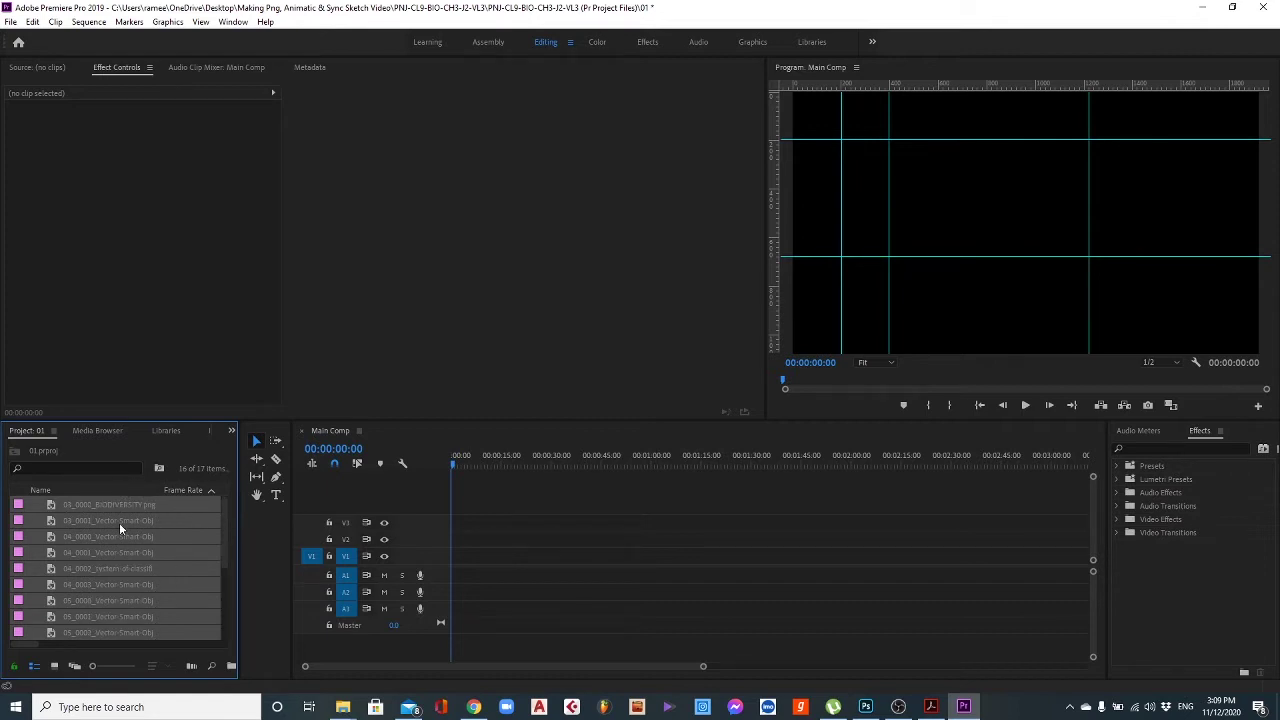
left_click(90, 490)
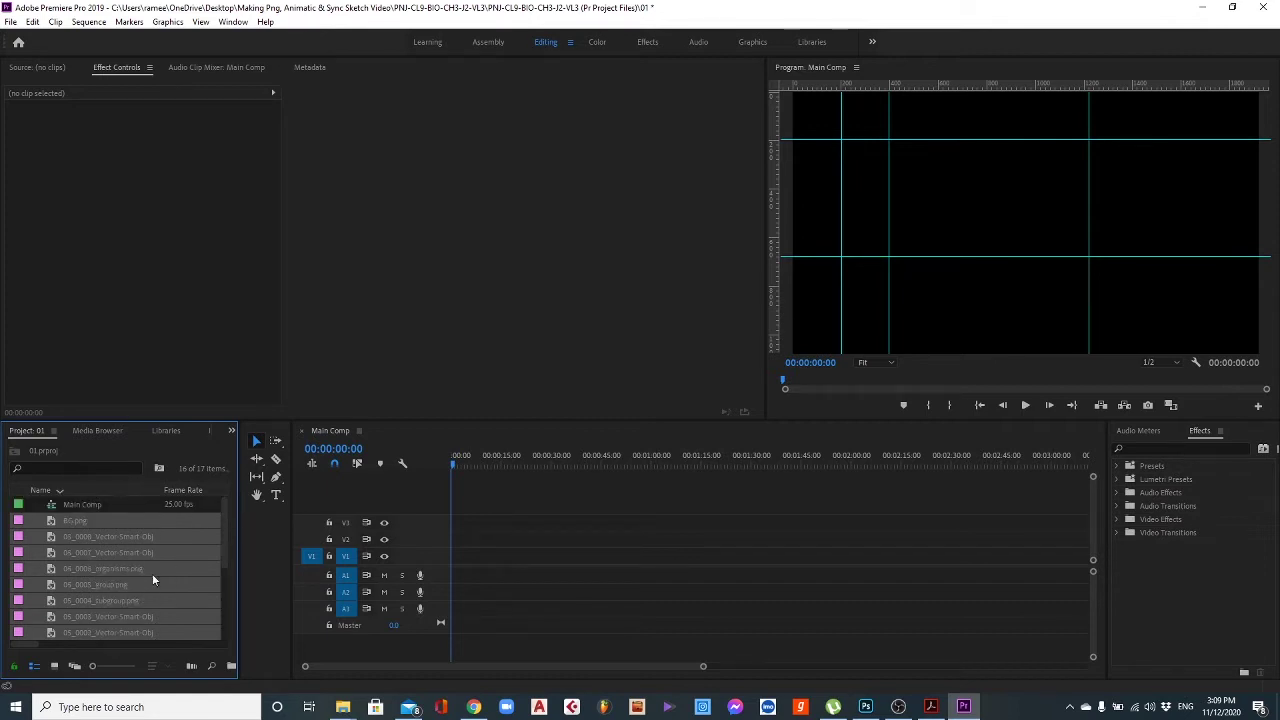
right_click(177, 560)
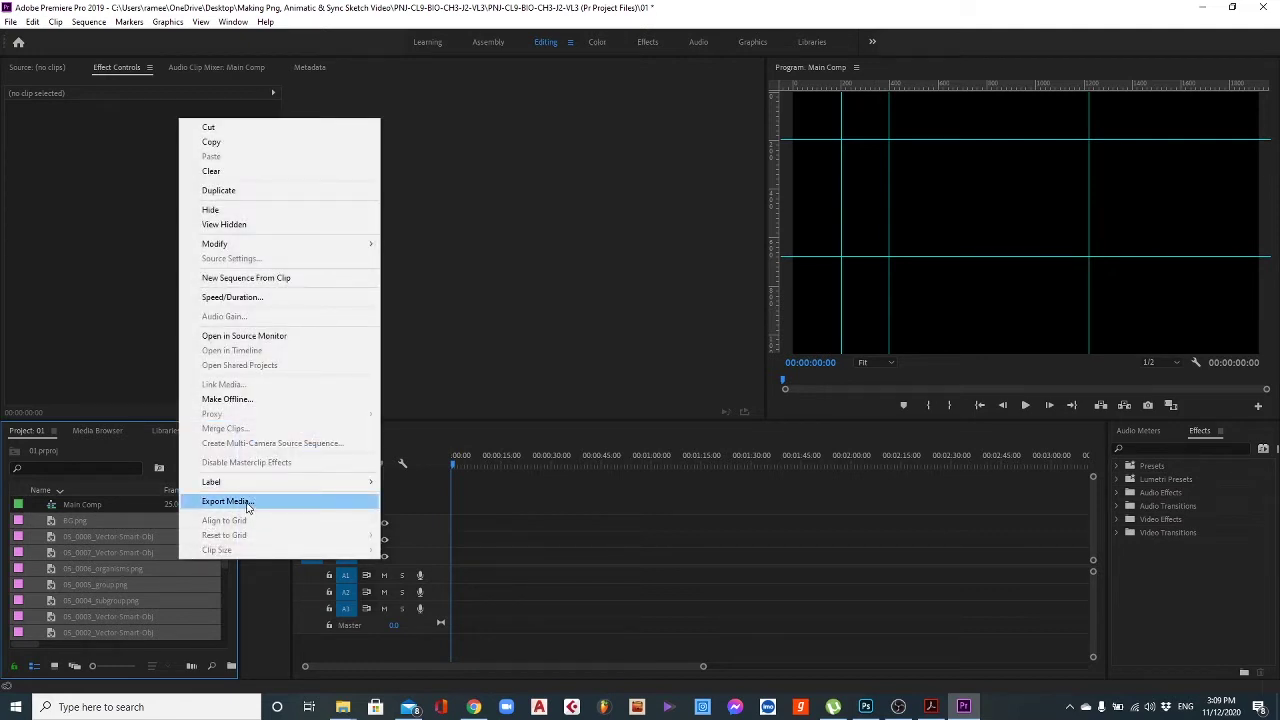
left_click(106, 504)
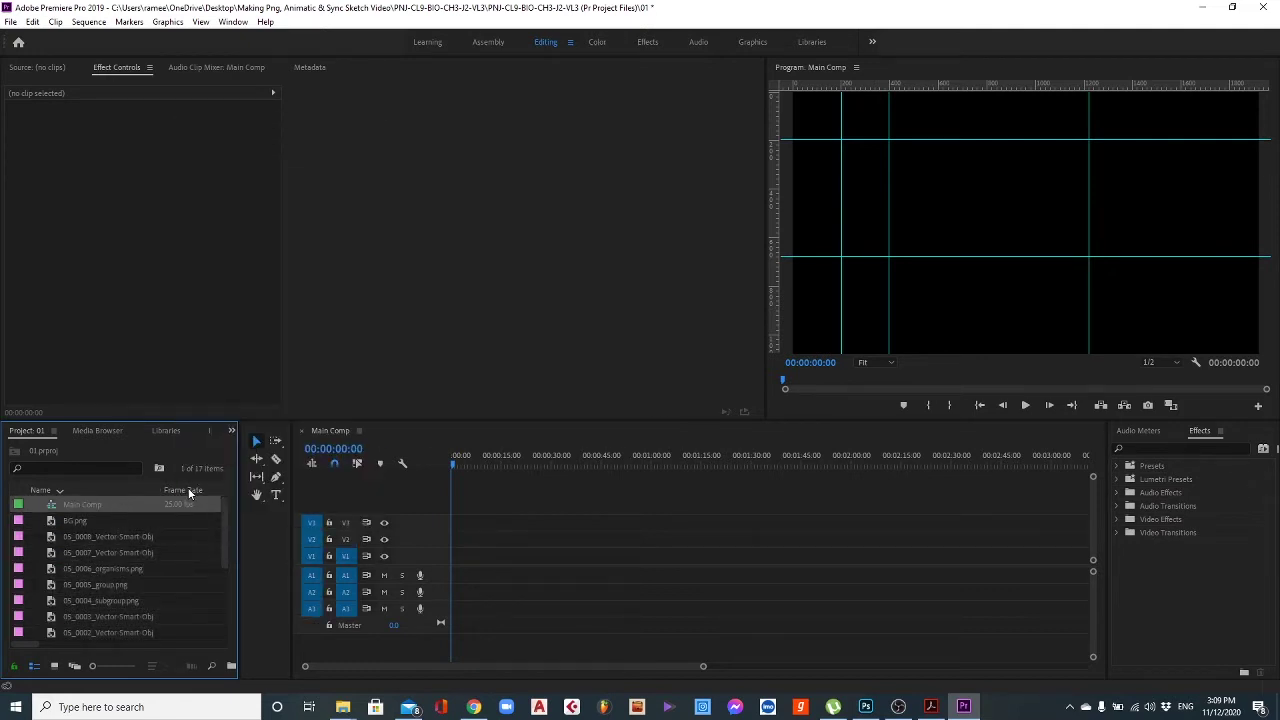
left_click(55, 666)
left_click(72, 668)
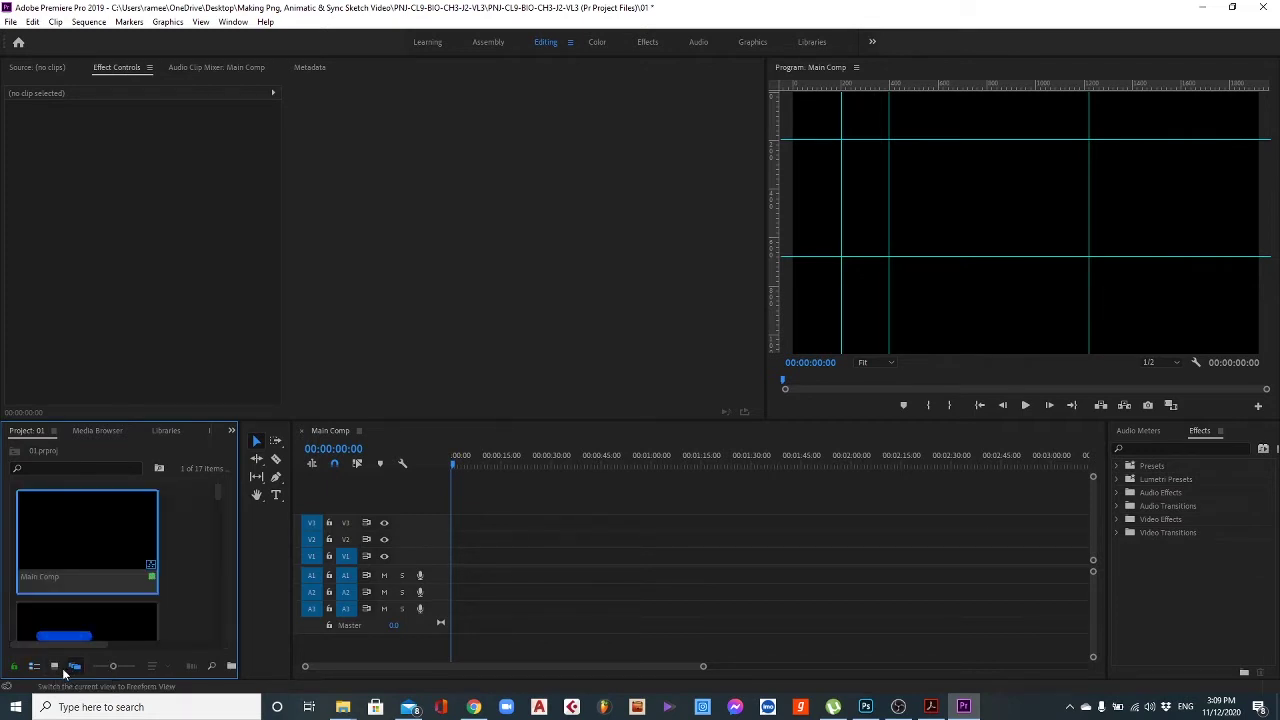
left_click(37, 668)
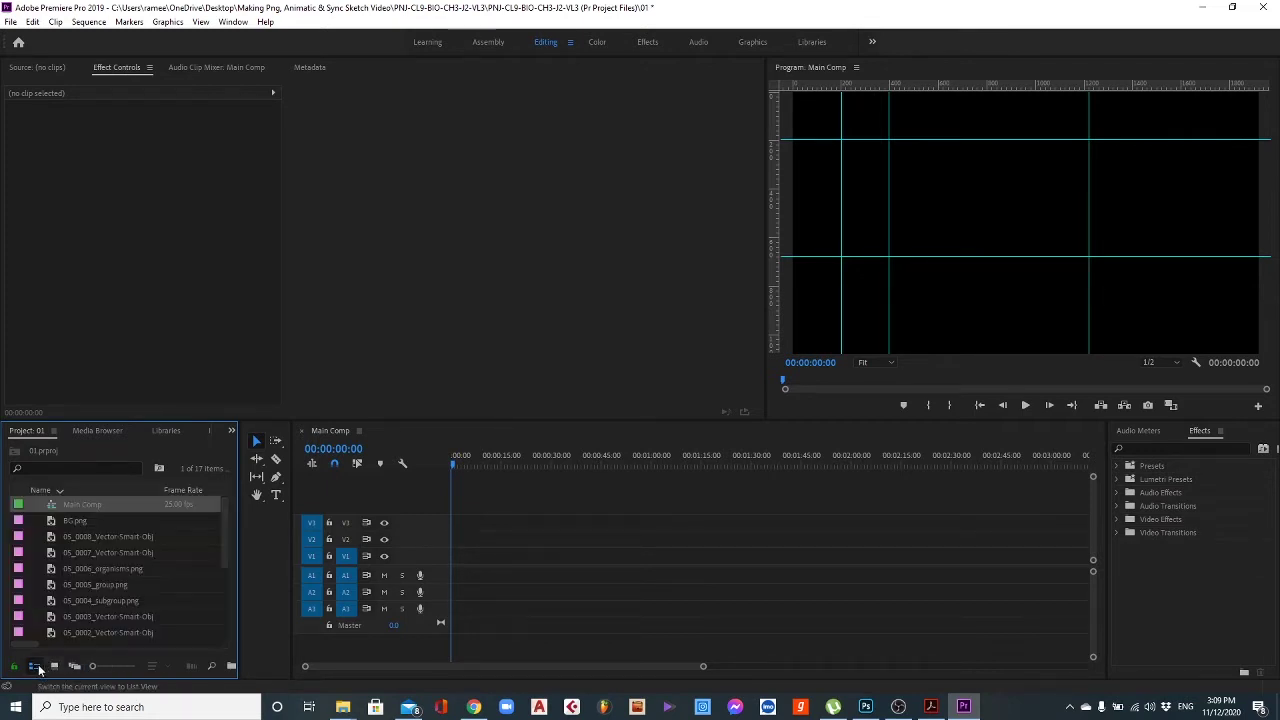
Sort the project items by name in ascending order and look through the imported PNG files.
scroll(76, 531, "down", 1)
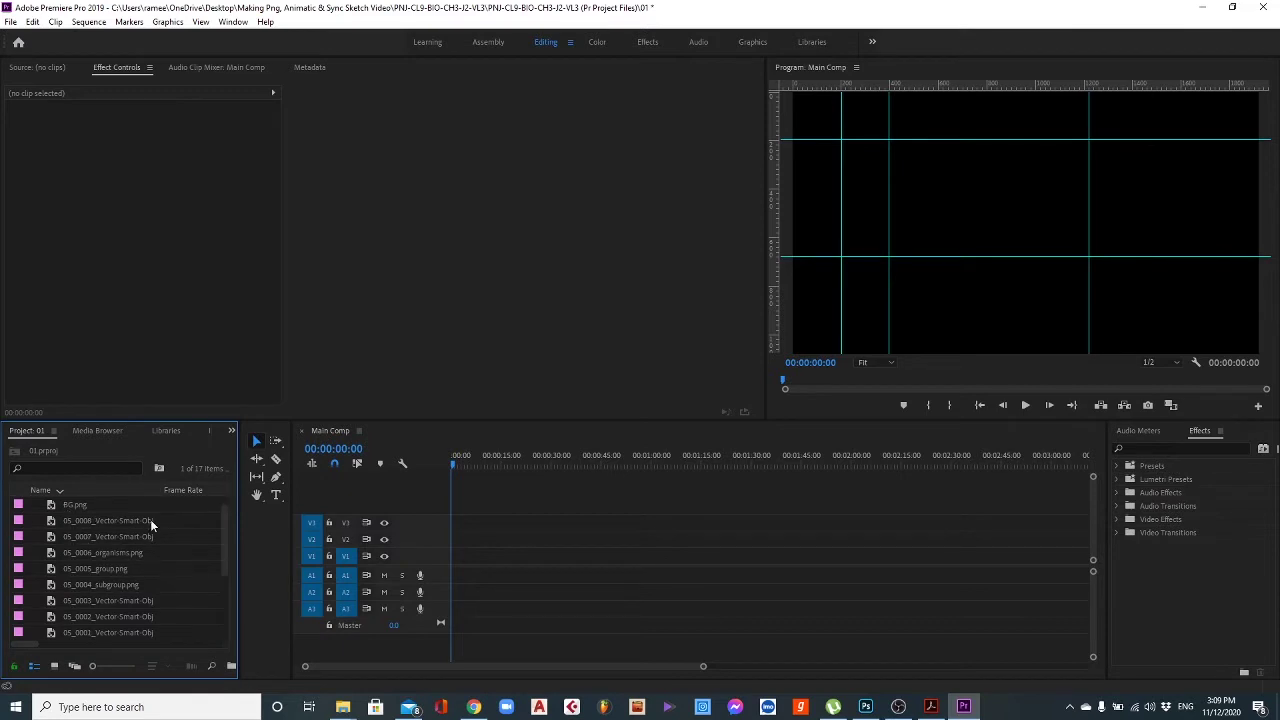
left_click(110, 489)
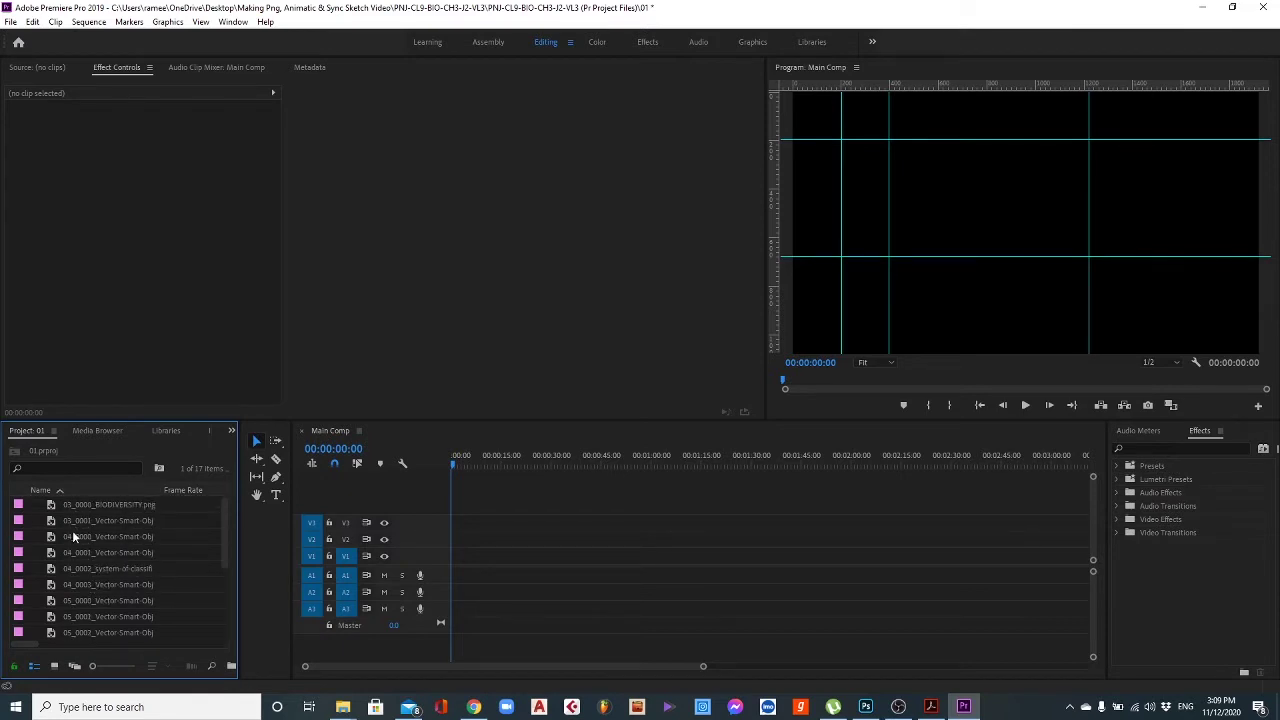
scroll(74, 606, "down", 6)
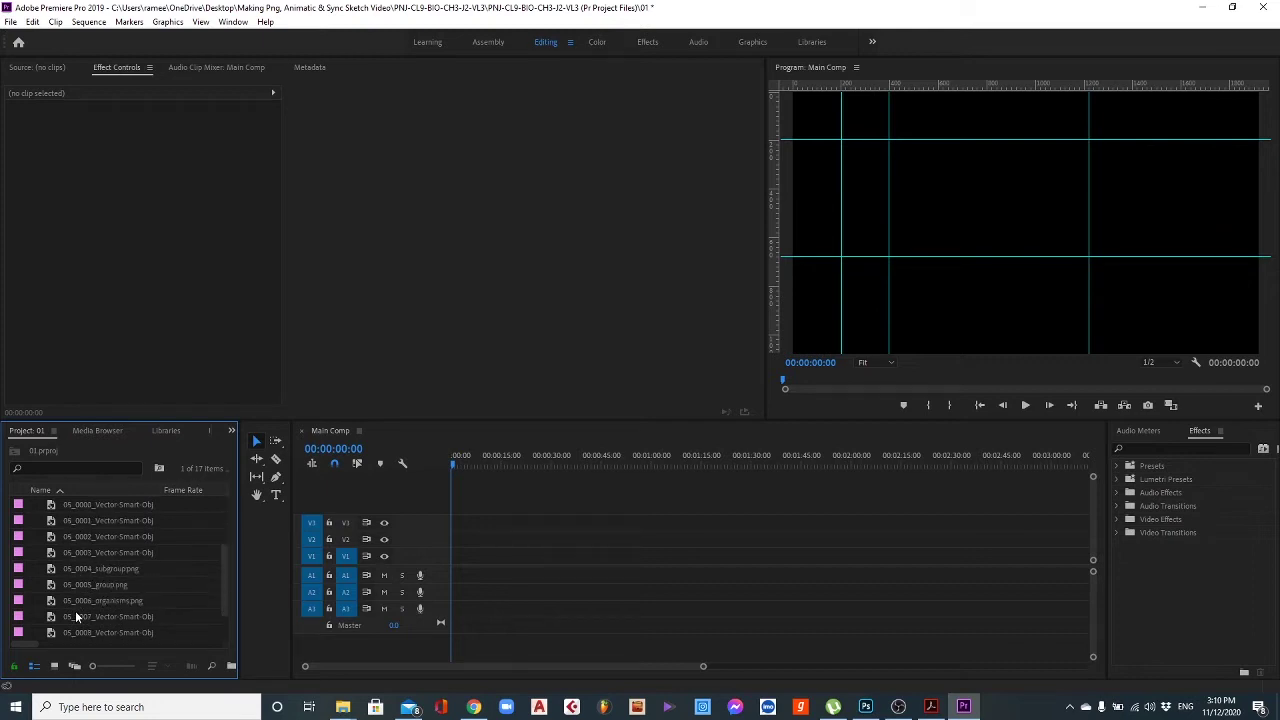
scroll(78, 614, "up", 6)
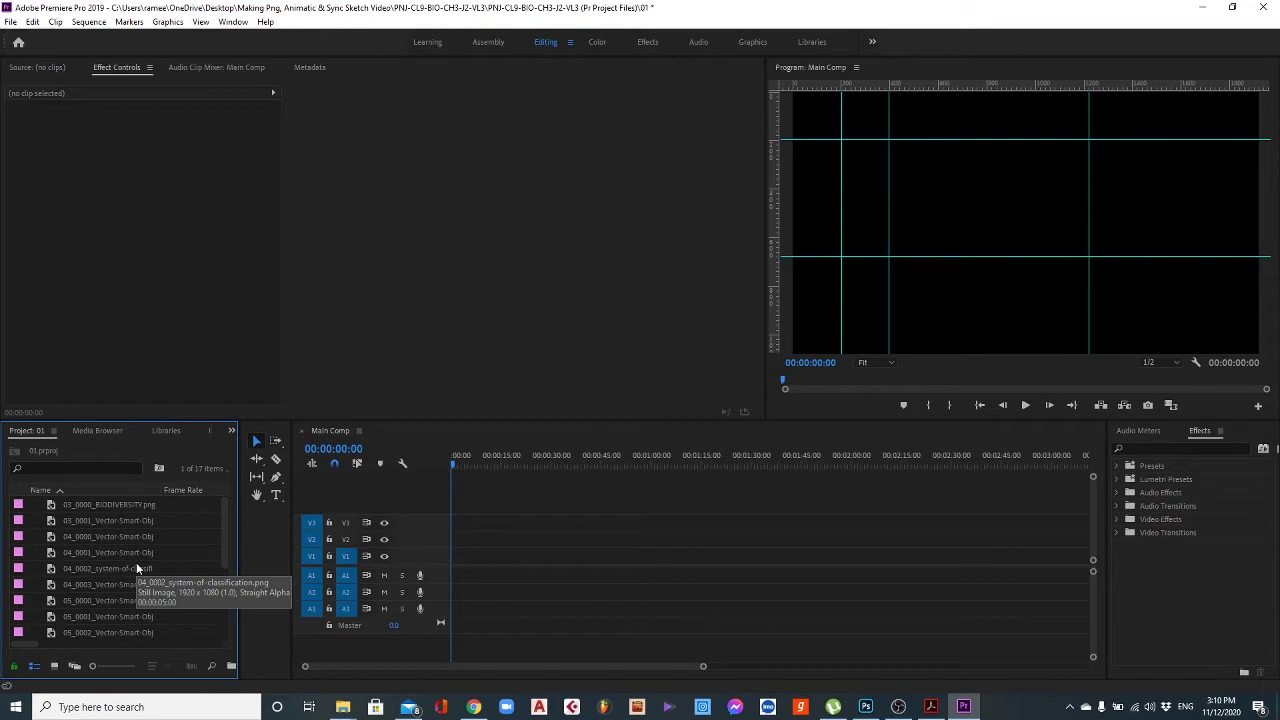
Import the narrator video from the Narrator Shoot folder inside Source Files.
key("ctrl+i")
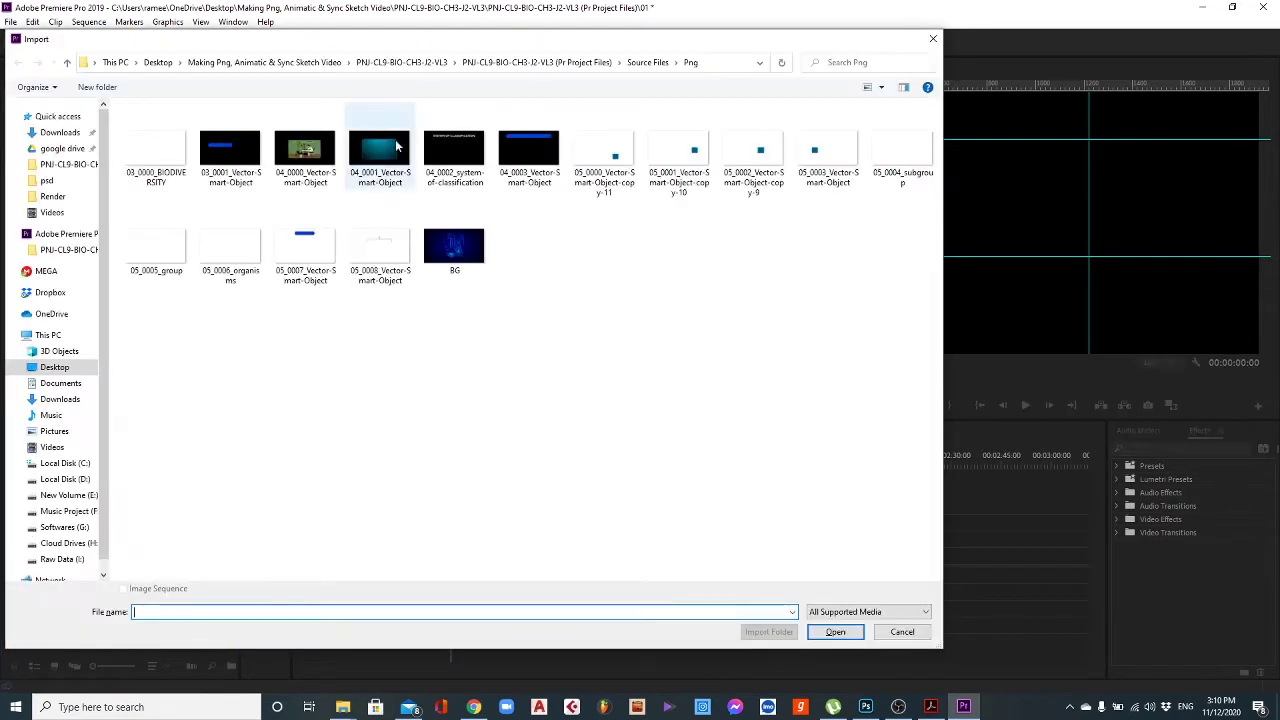
left_click(648, 62)
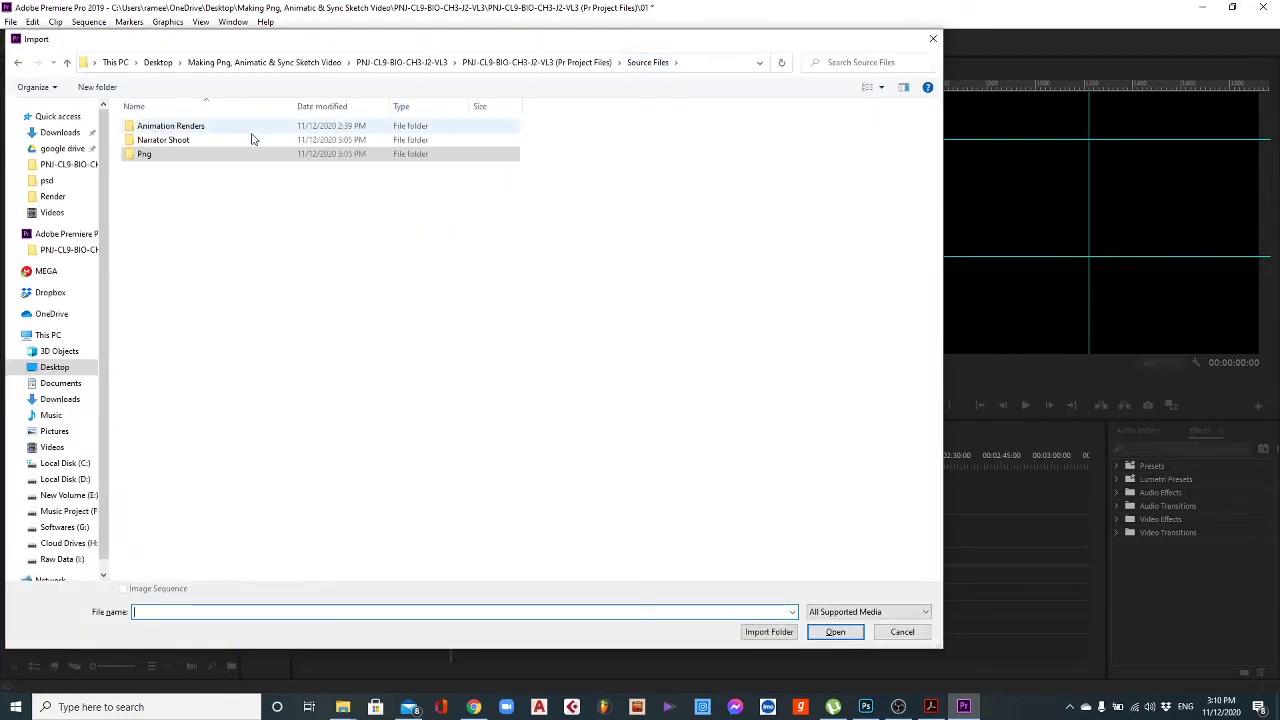
left_click(203, 145)
double_click(204, 145)
left_click(172, 202)
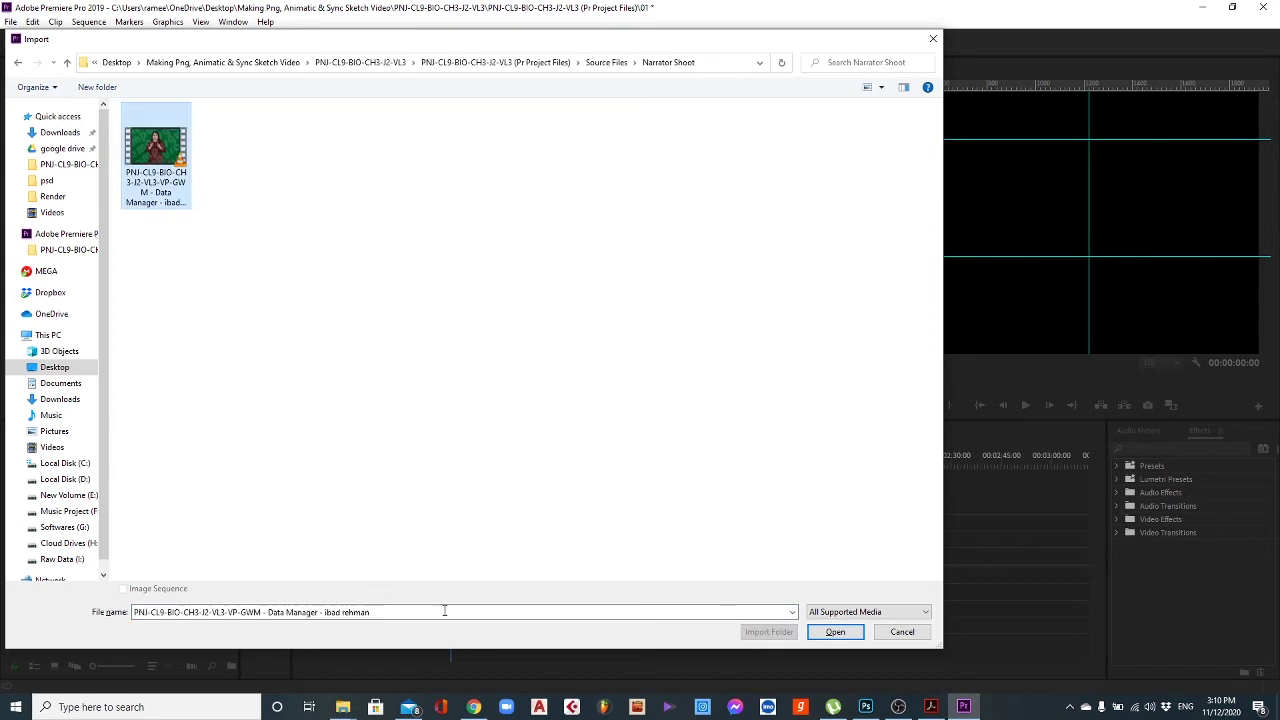
left_click(835, 631)
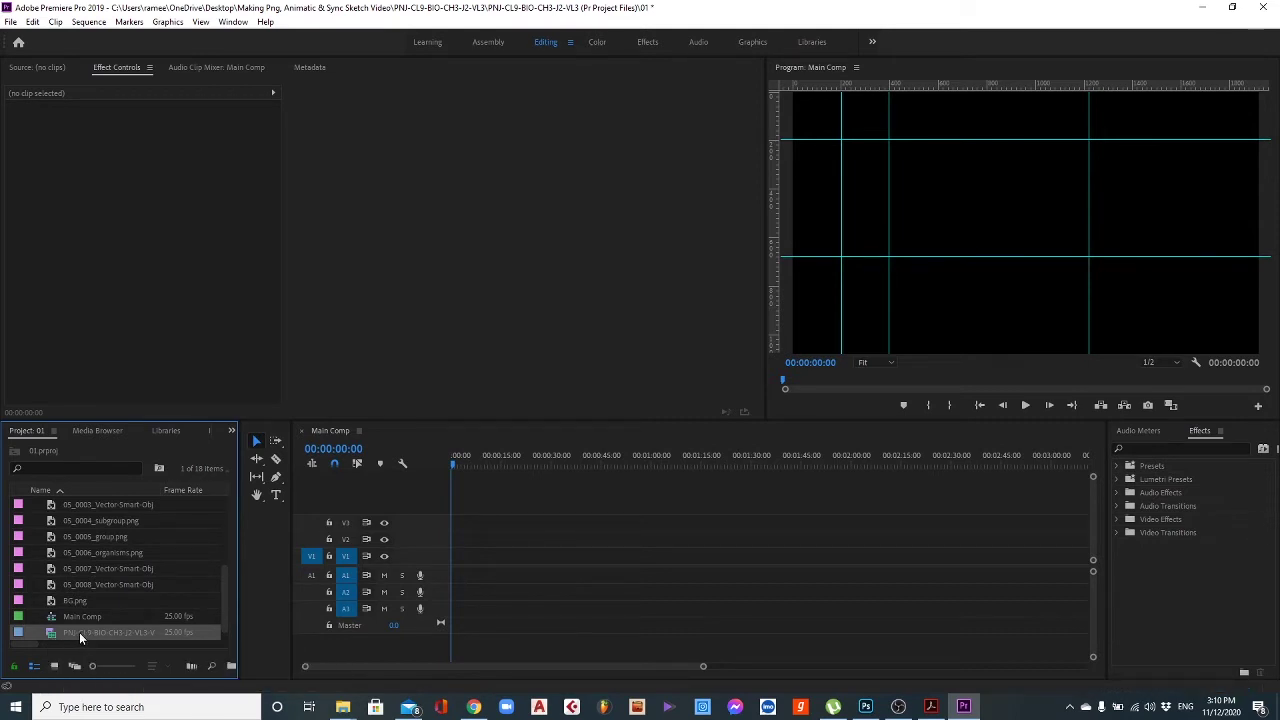
Place the narrator video at the start of track V1 in Main Comp, keeping the existing sequence settings, and preview its opening seconds.
left_click_drag(79, 632, 452, 567)
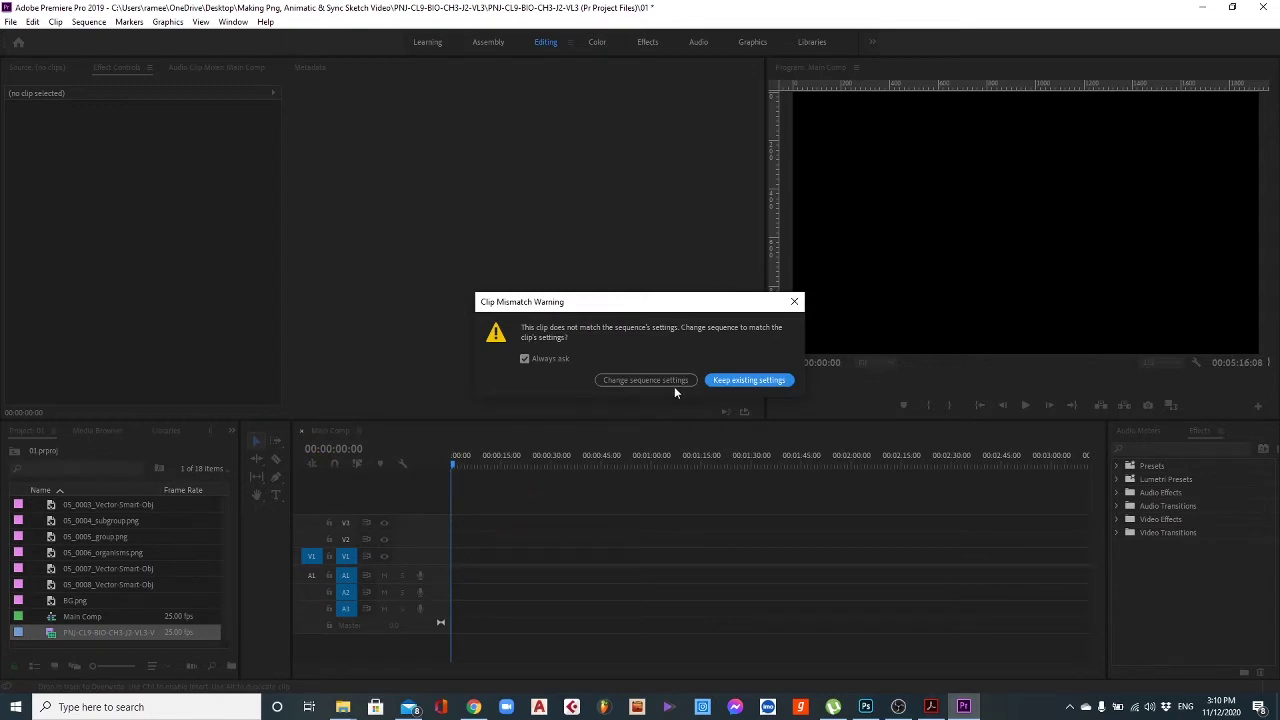
left_click(750, 380)
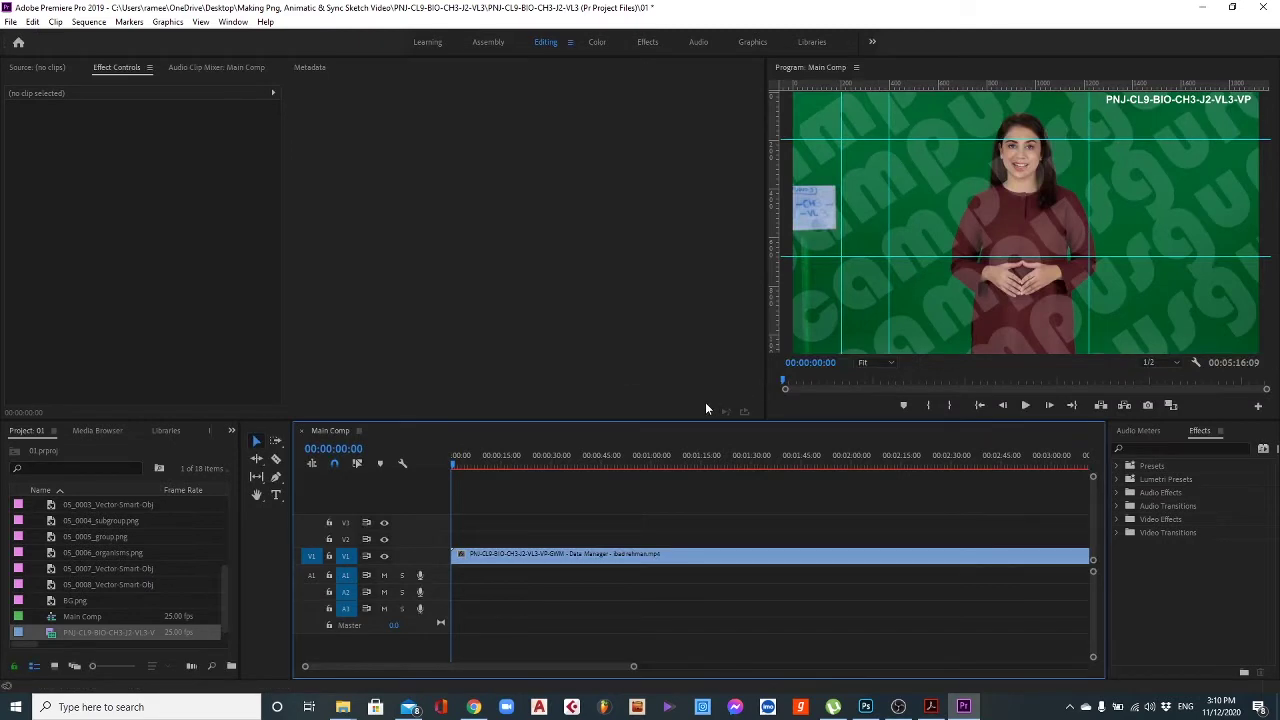
key("space")
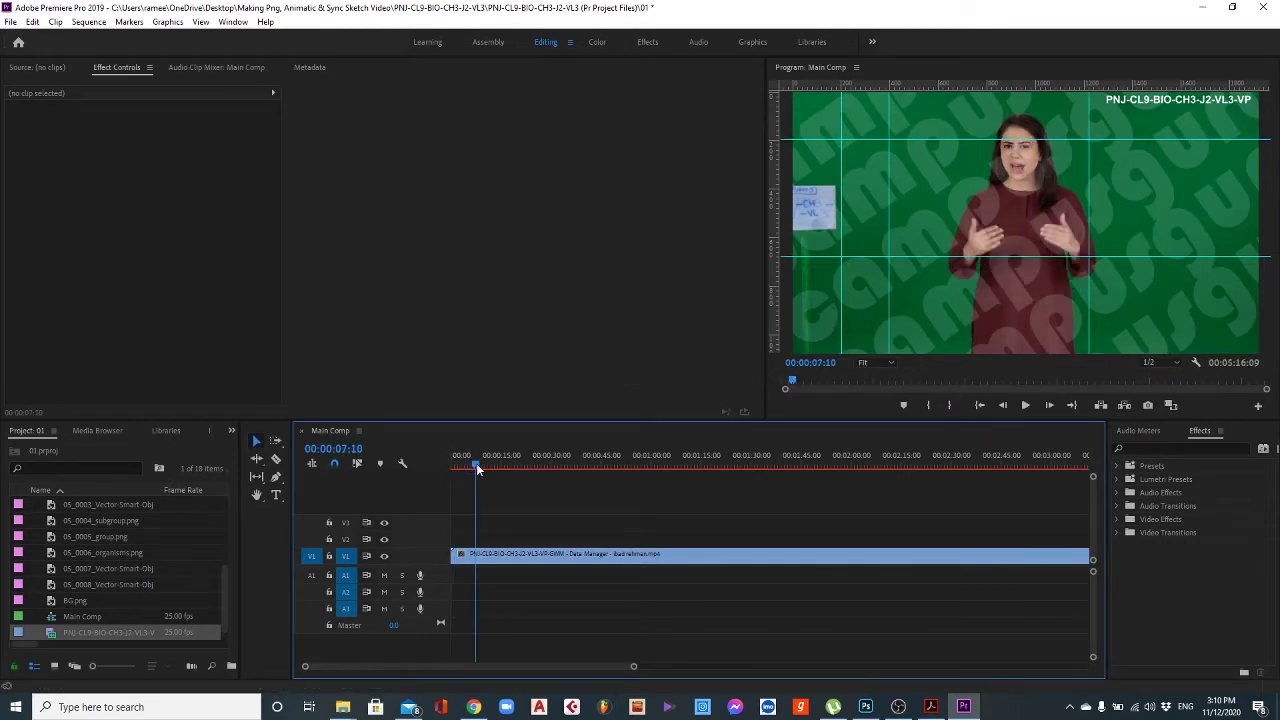
left_click(491, 552)
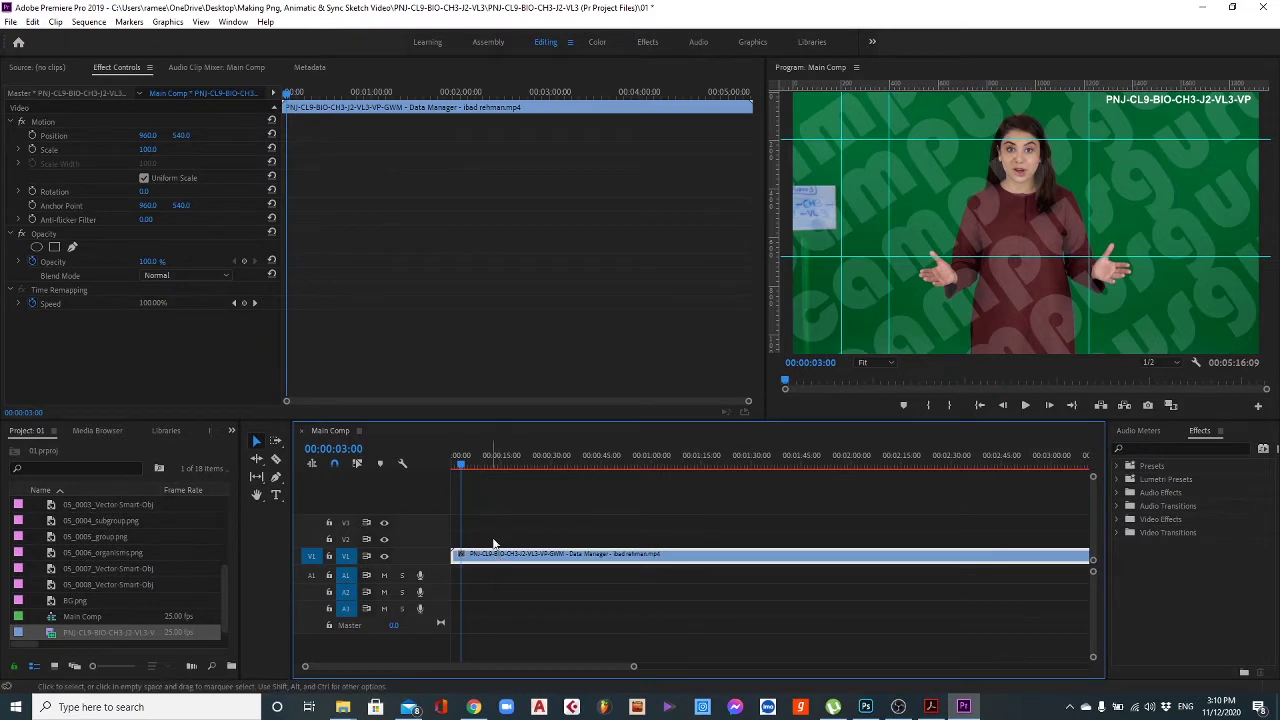
Check the frame rate in the properties of the imported narrator video.
right_click(119, 630)
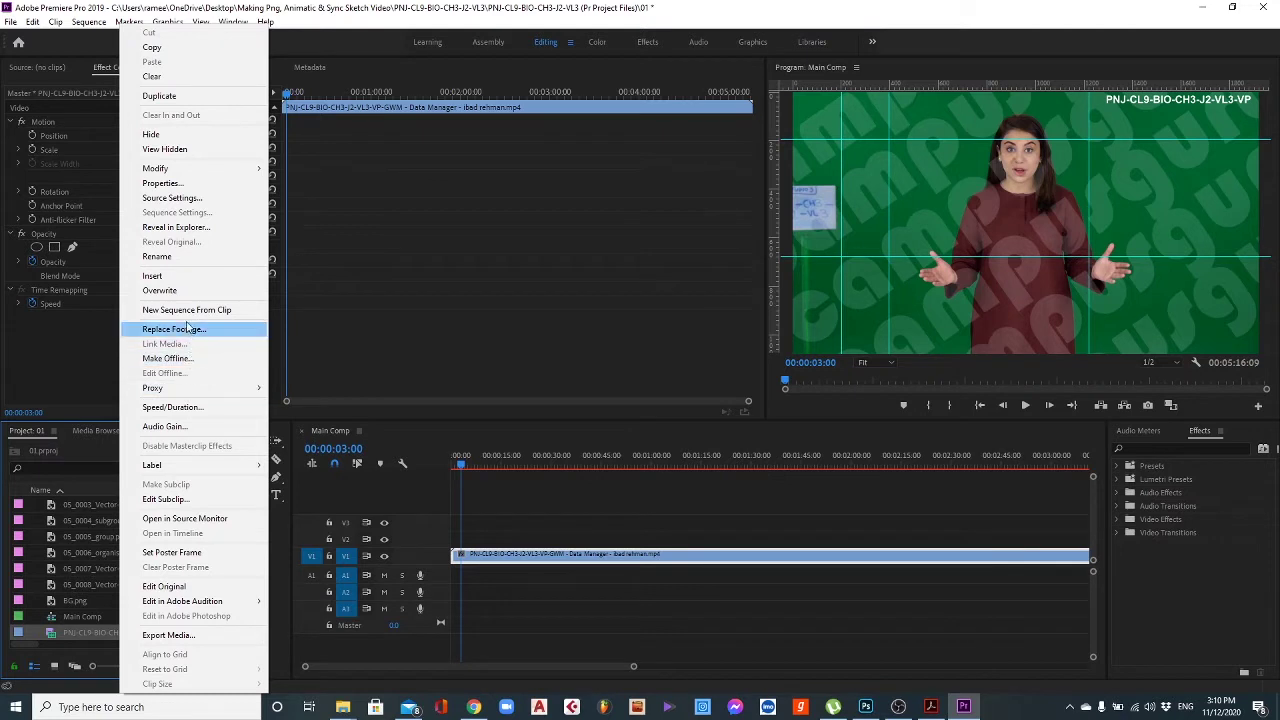
left_click(178, 186)
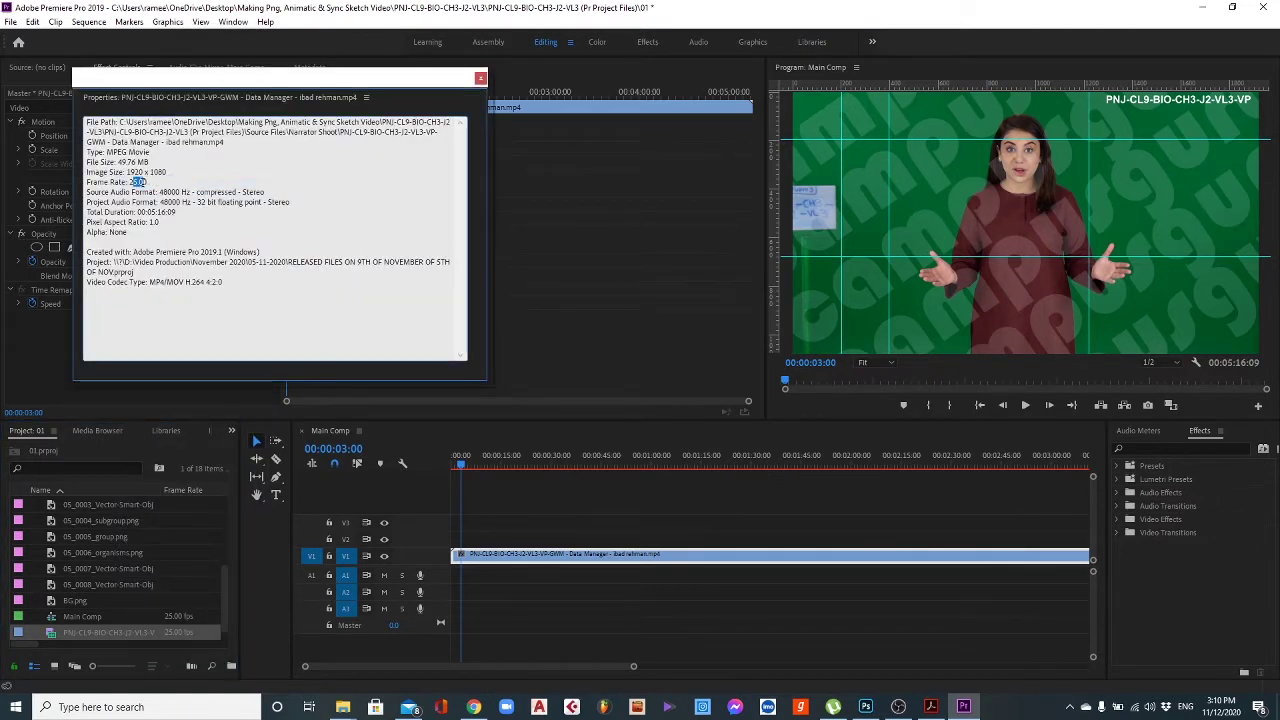
double_click(140, 182)
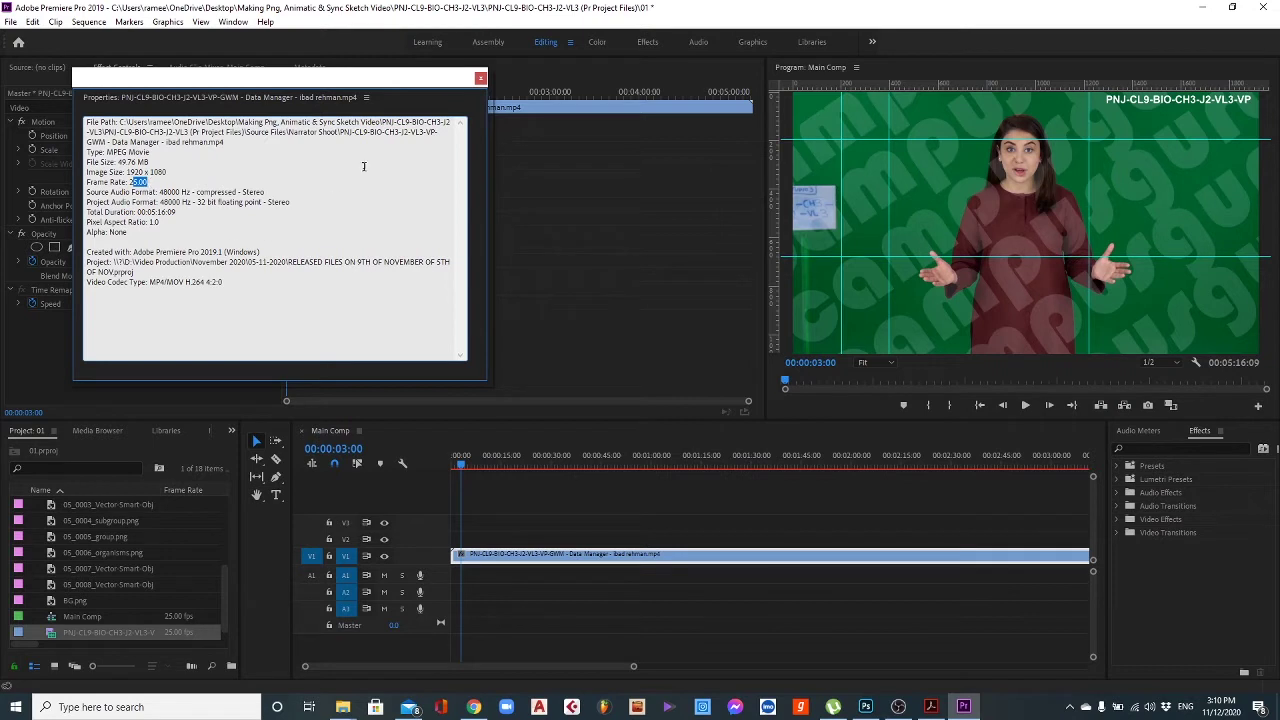
left_click(480, 78)
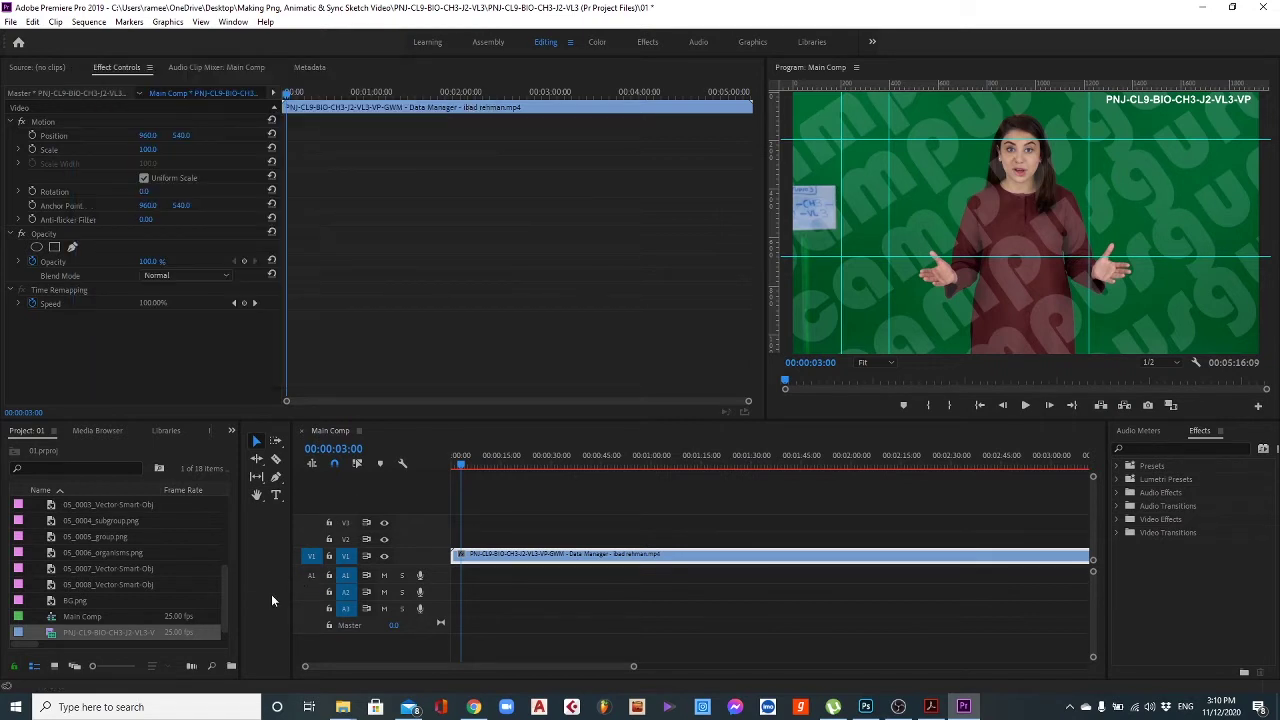
Review the sequence settings of Main Comp to compare them with the narrator video.
left_click(92, 620)
right_click(92, 620)
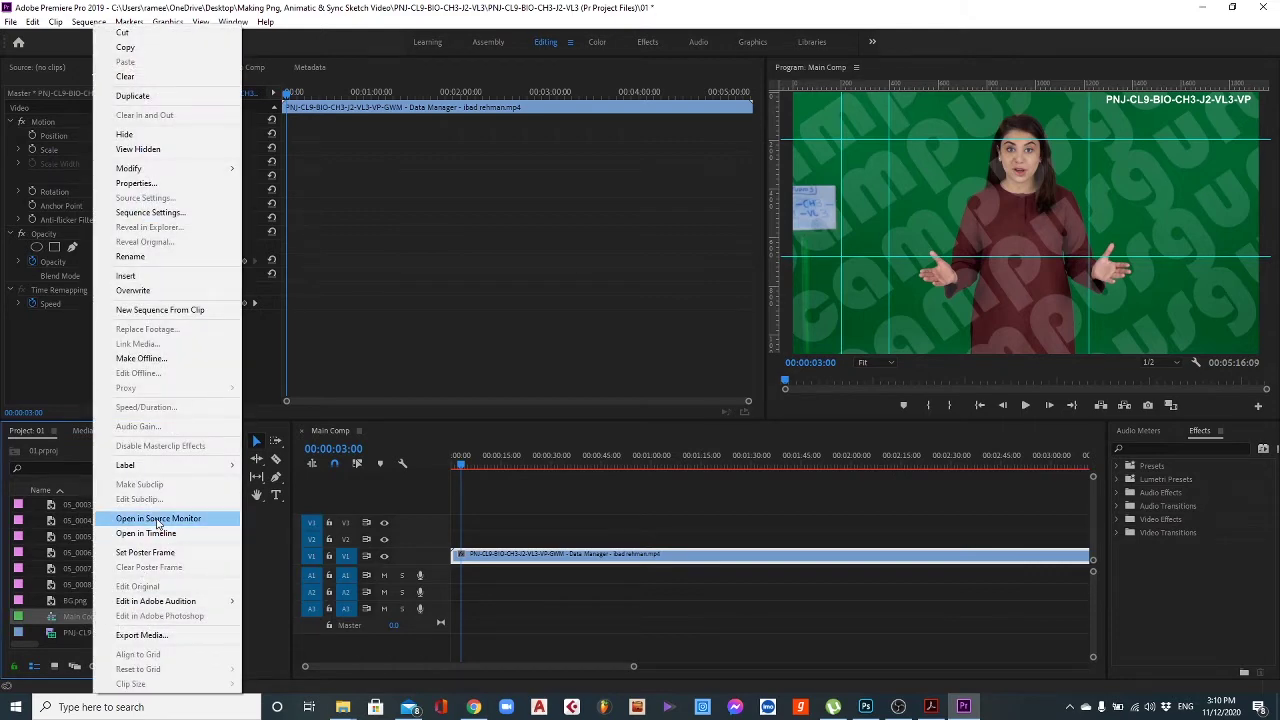
left_click(150, 212)
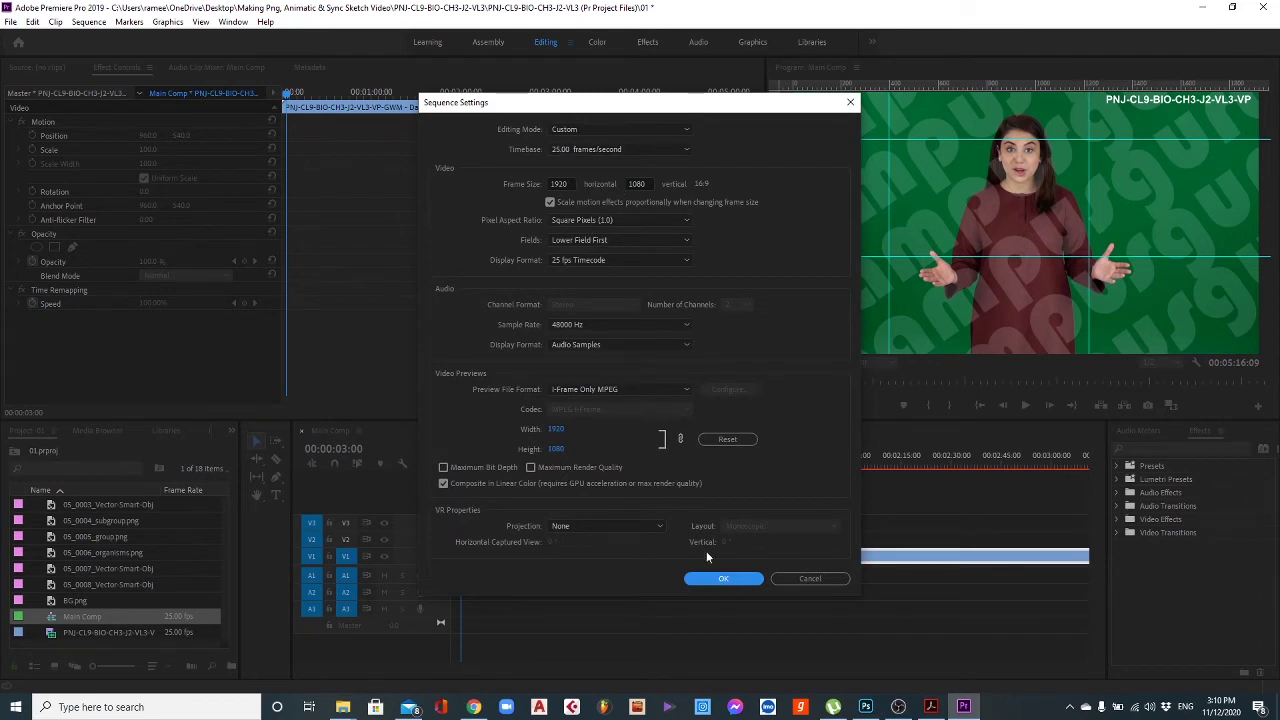
left_click(752, 584)
Scrub through the opening seconds of the narrator clip and delete the clip from the Main Comp timeline.
left_click_drag(461, 463, 441, 456)
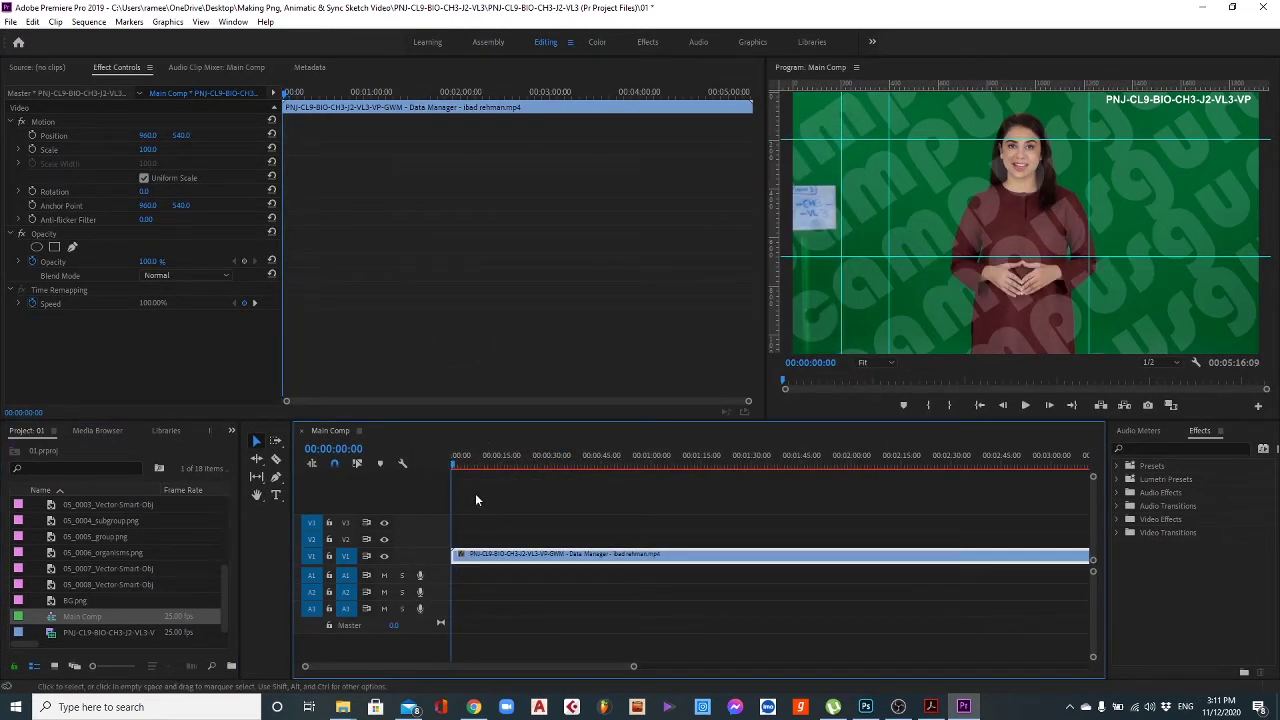
left_click_drag(457, 467, 479, 463)
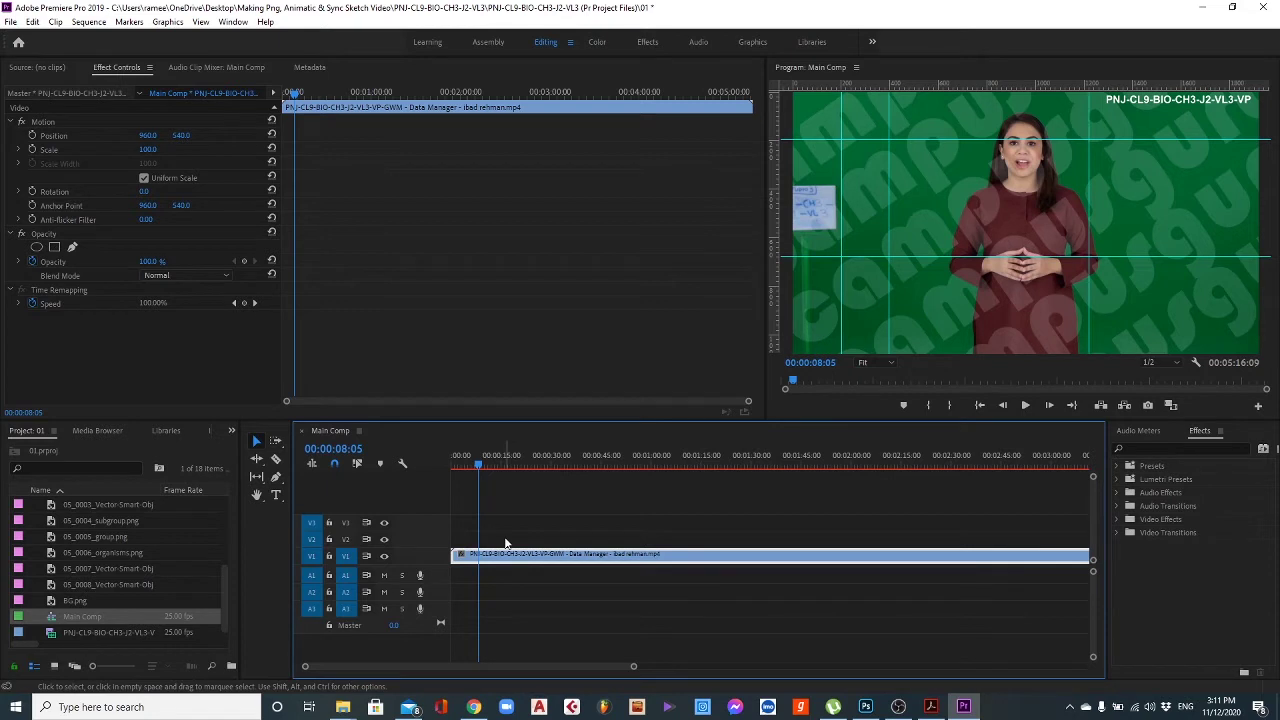
key("Delete")
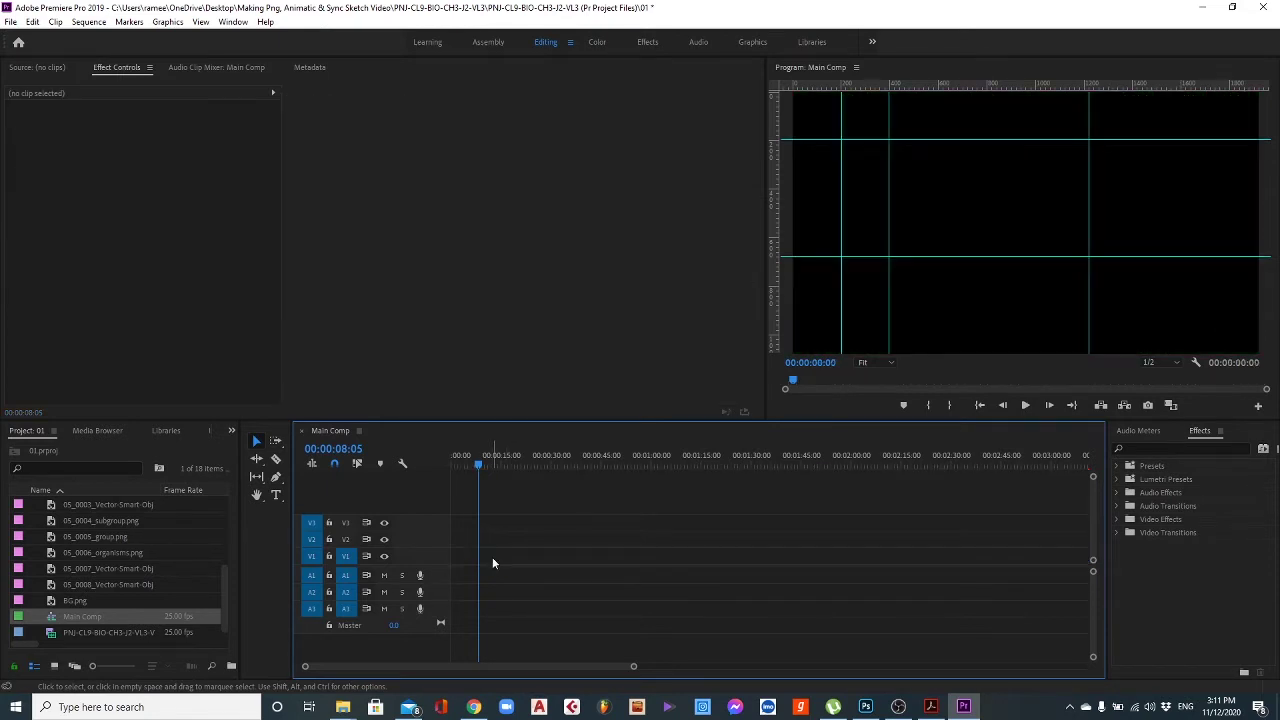
Try to place the narrator video at the start of track V1 in Main Comp, changing the sequence settings to match the clip.
left_click_drag(93, 636, 445, 560)
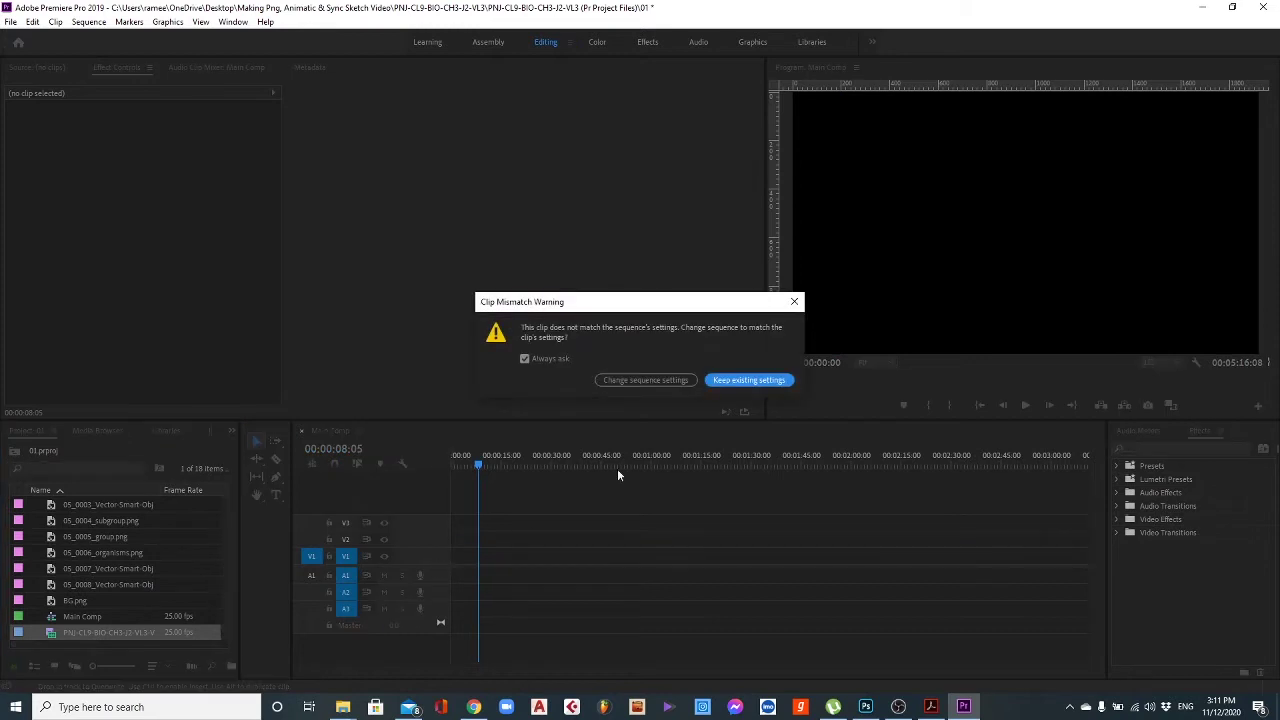
left_click(654, 381)
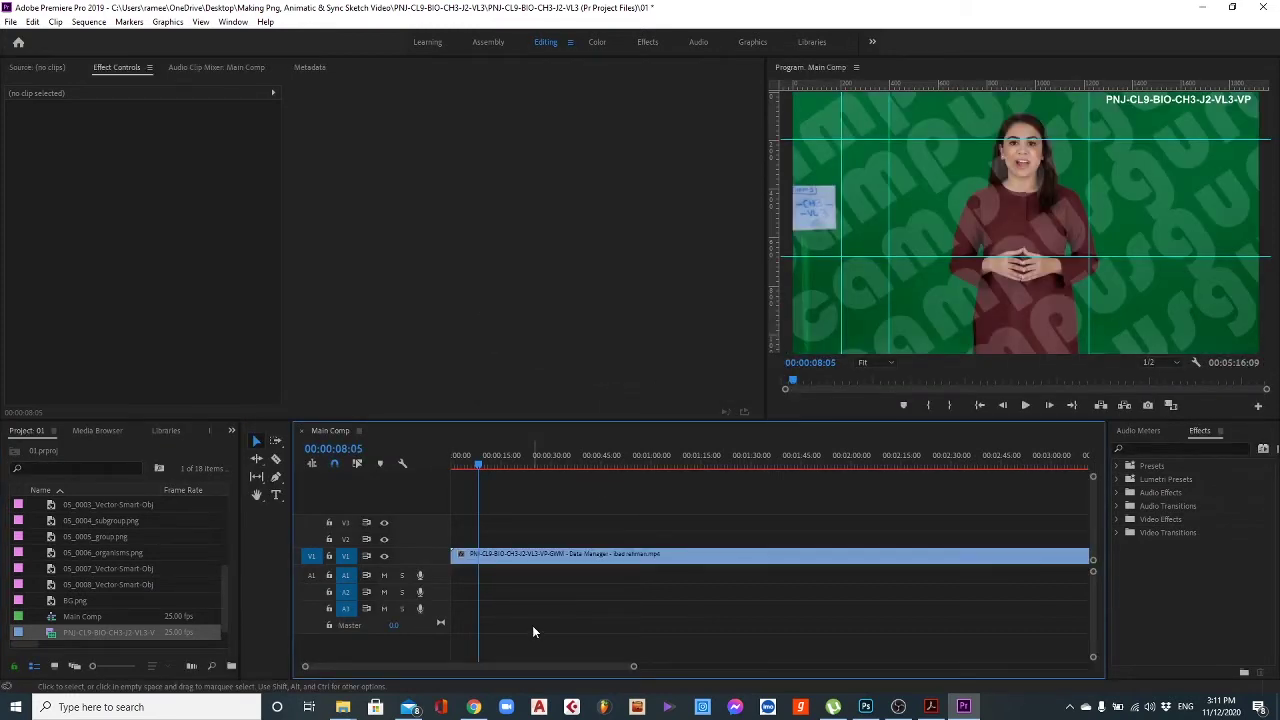
key("ctrl+z")
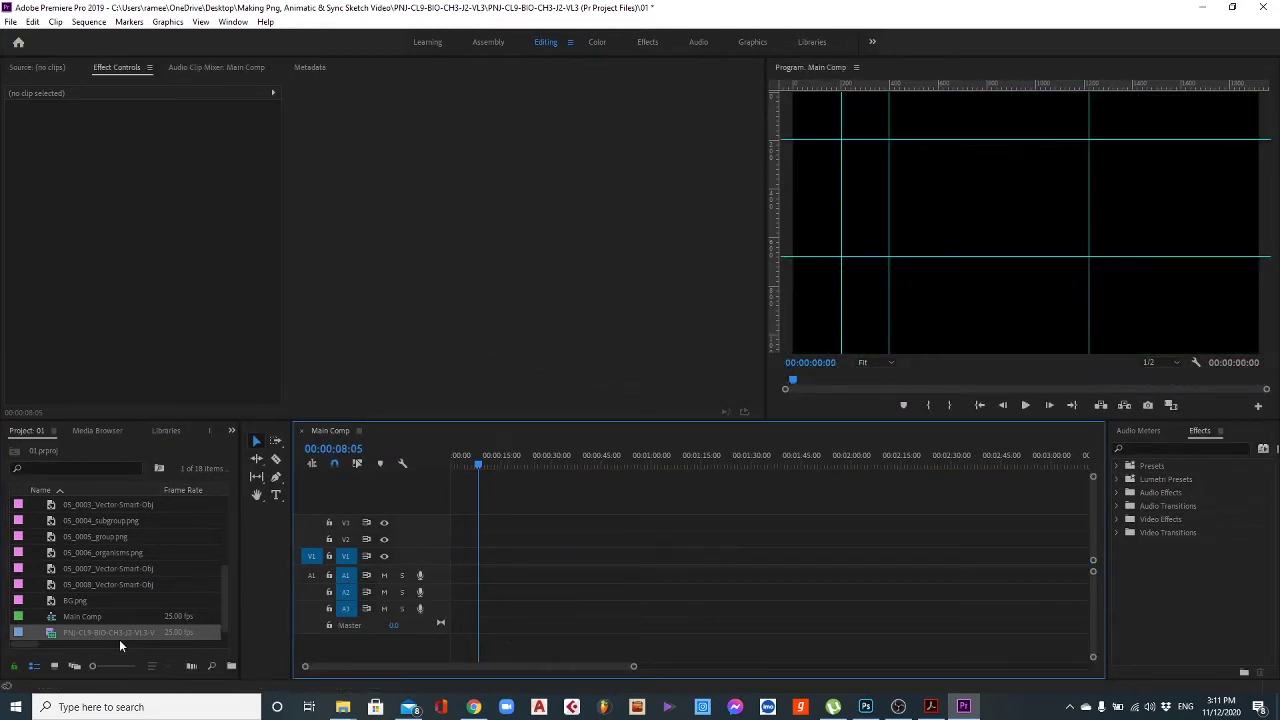
Open the narrator video in the Source monitor and play its opening seconds to check the sound.
left_click(86, 634)
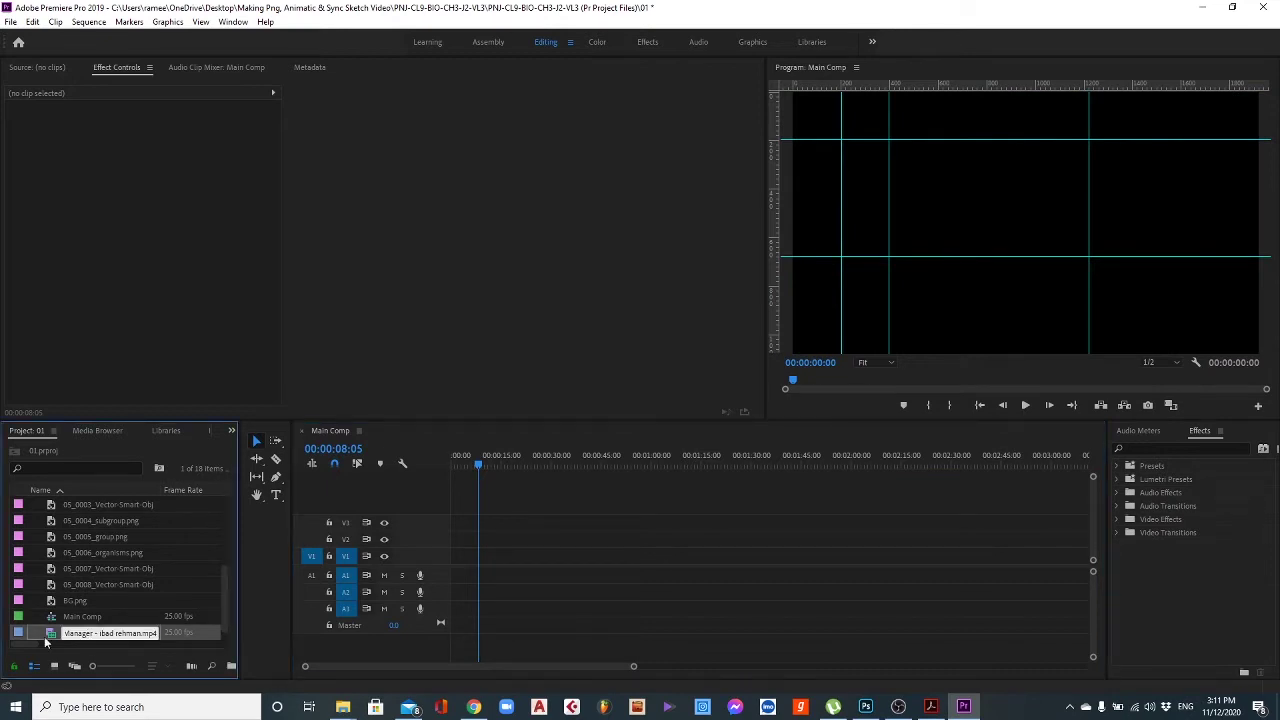
double_click(48, 635)
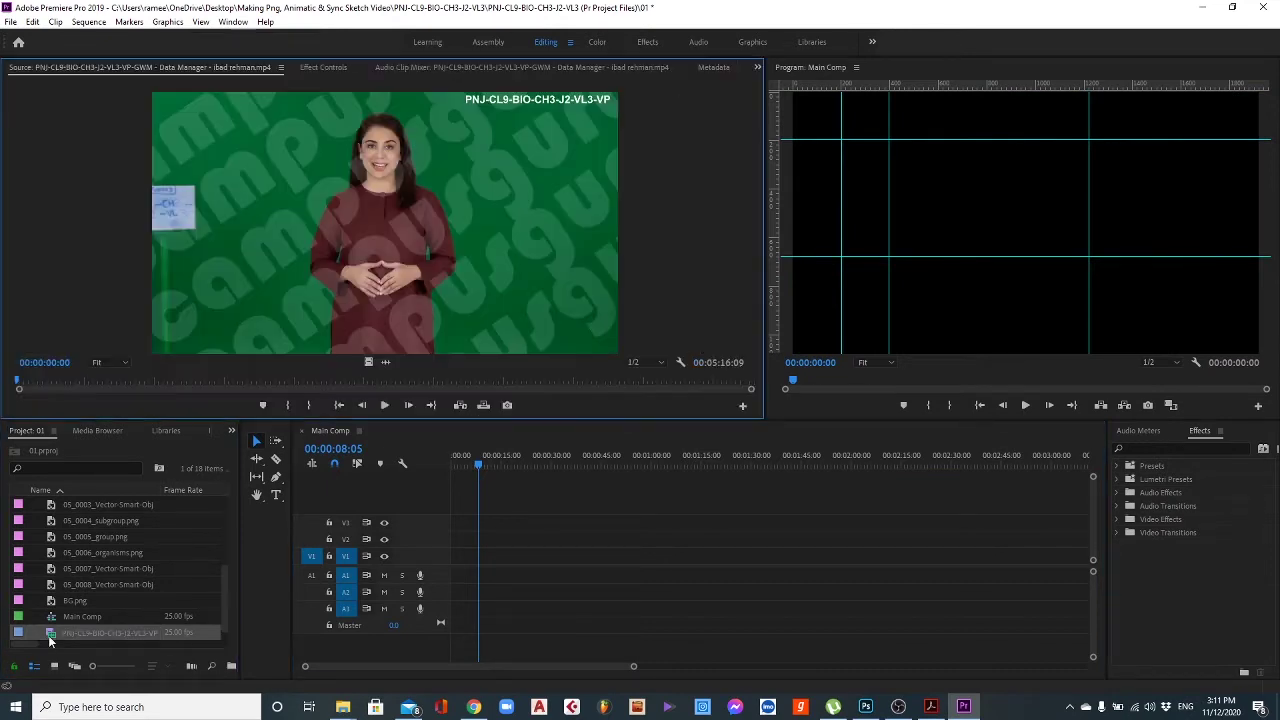
left_click(384, 405)
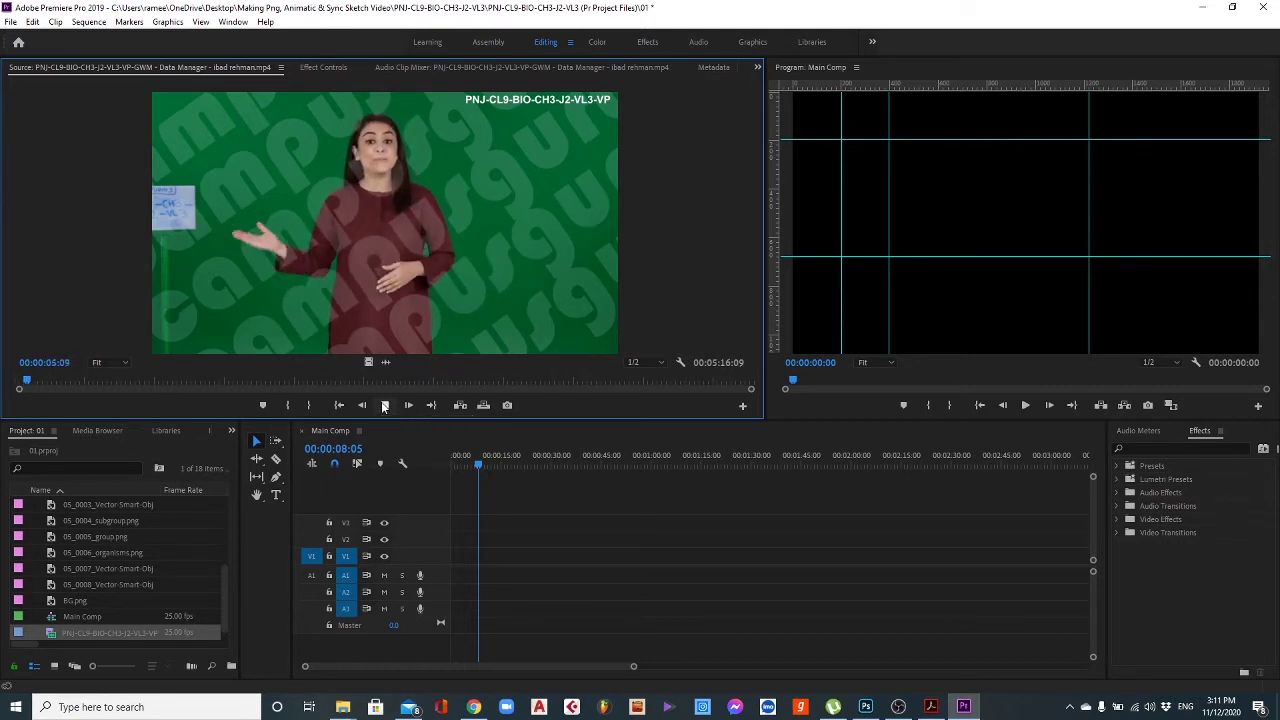
left_click(385, 406)
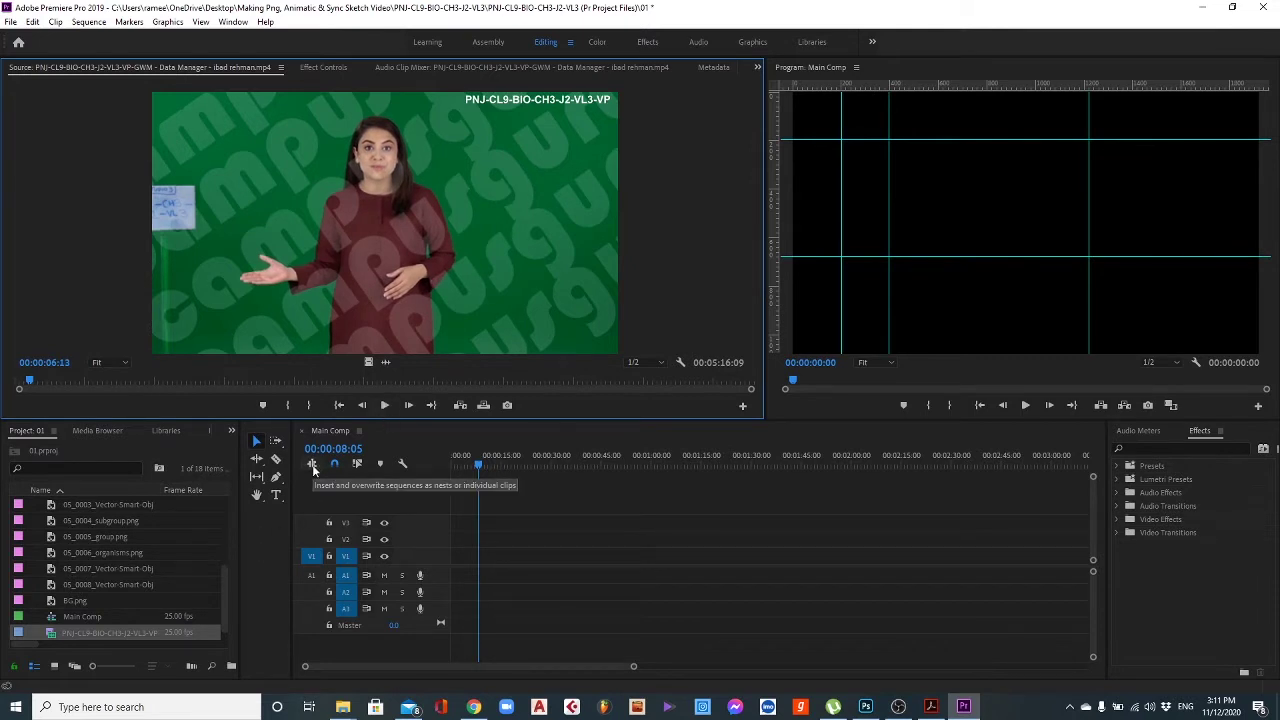
Turn on Linked Selection for the timeline and place the narrator video at the start of track V1 in Main Comp.
left_click(355, 464)
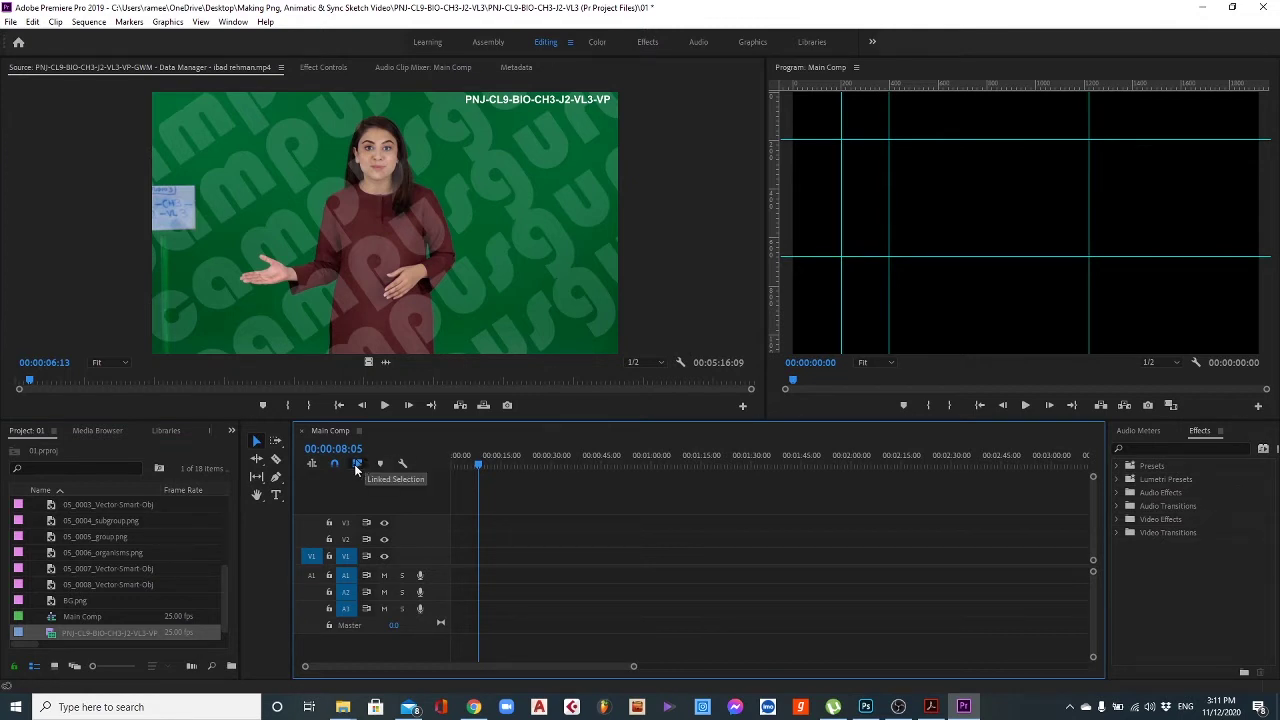
left_click(92, 636)
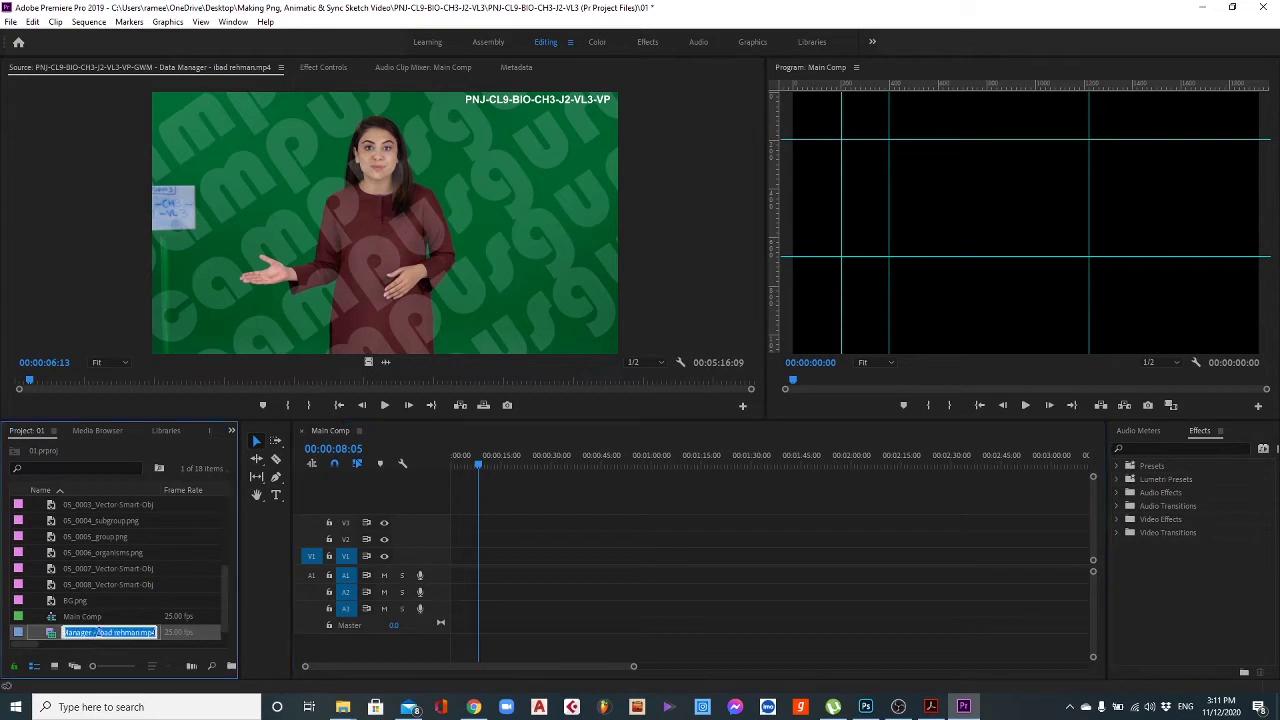
left_click(48, 645)
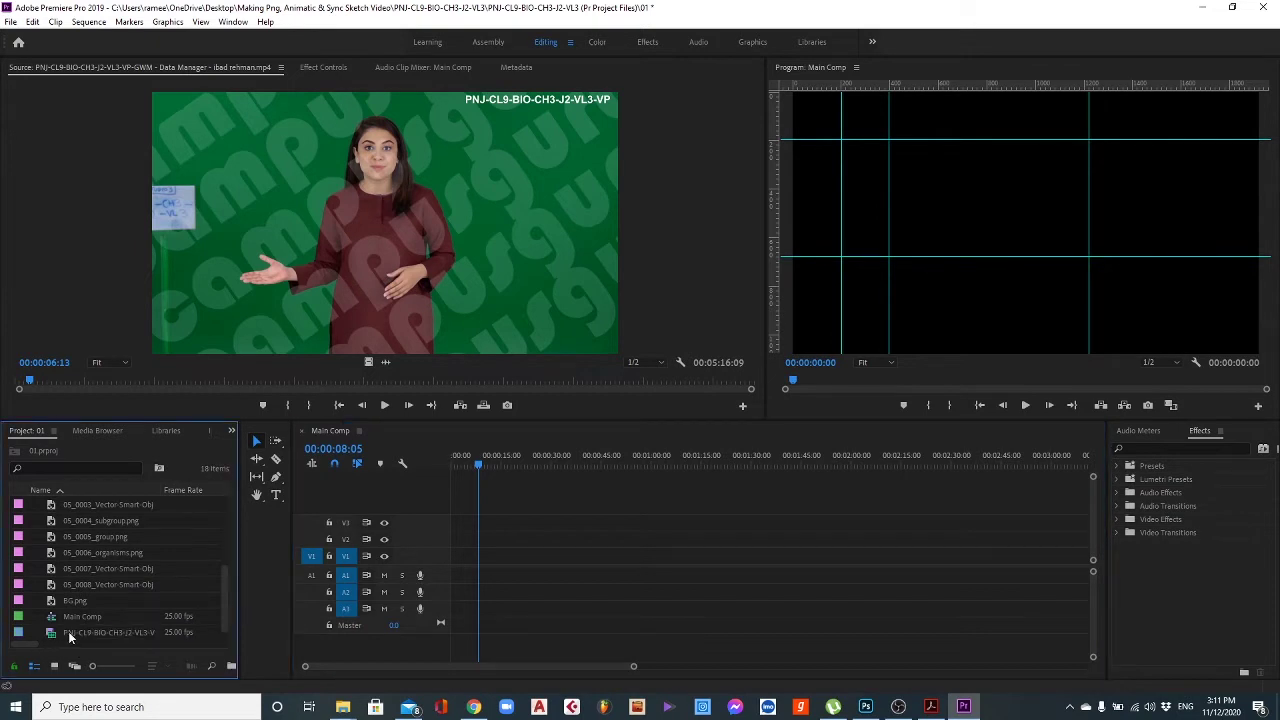
left_click_drag(70, 637, 533, 549)
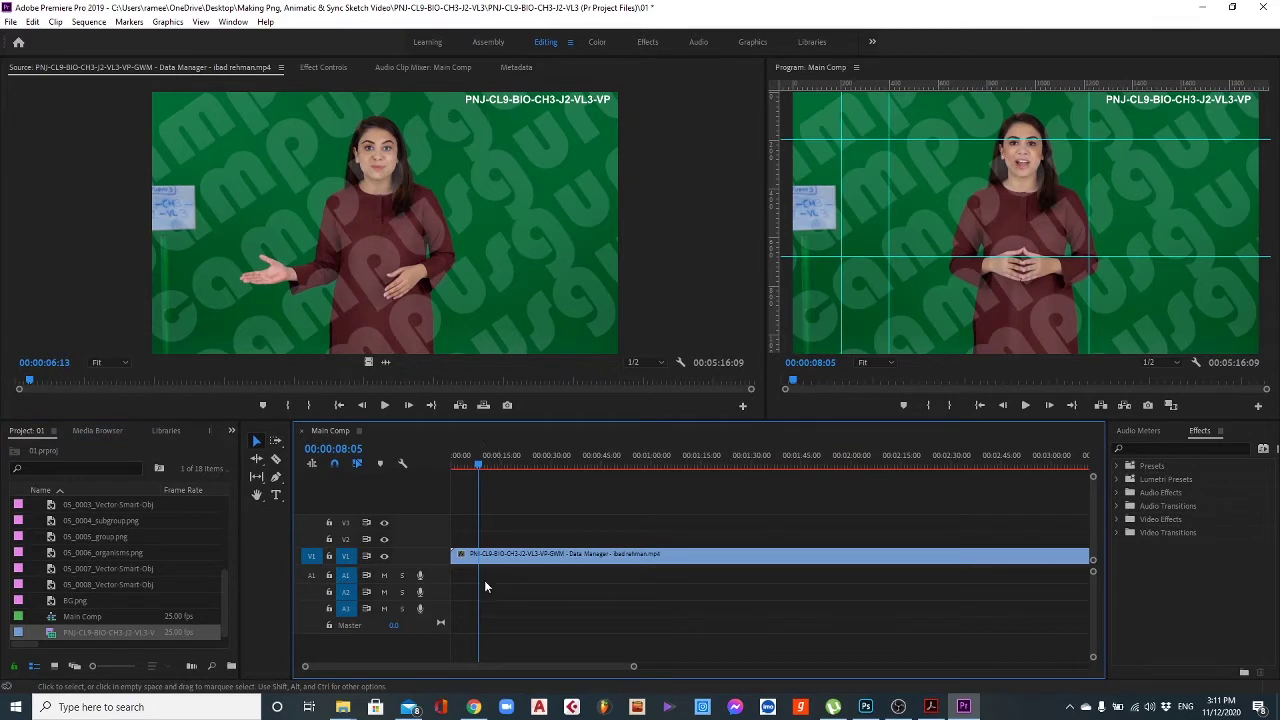
left_click(490, 557)
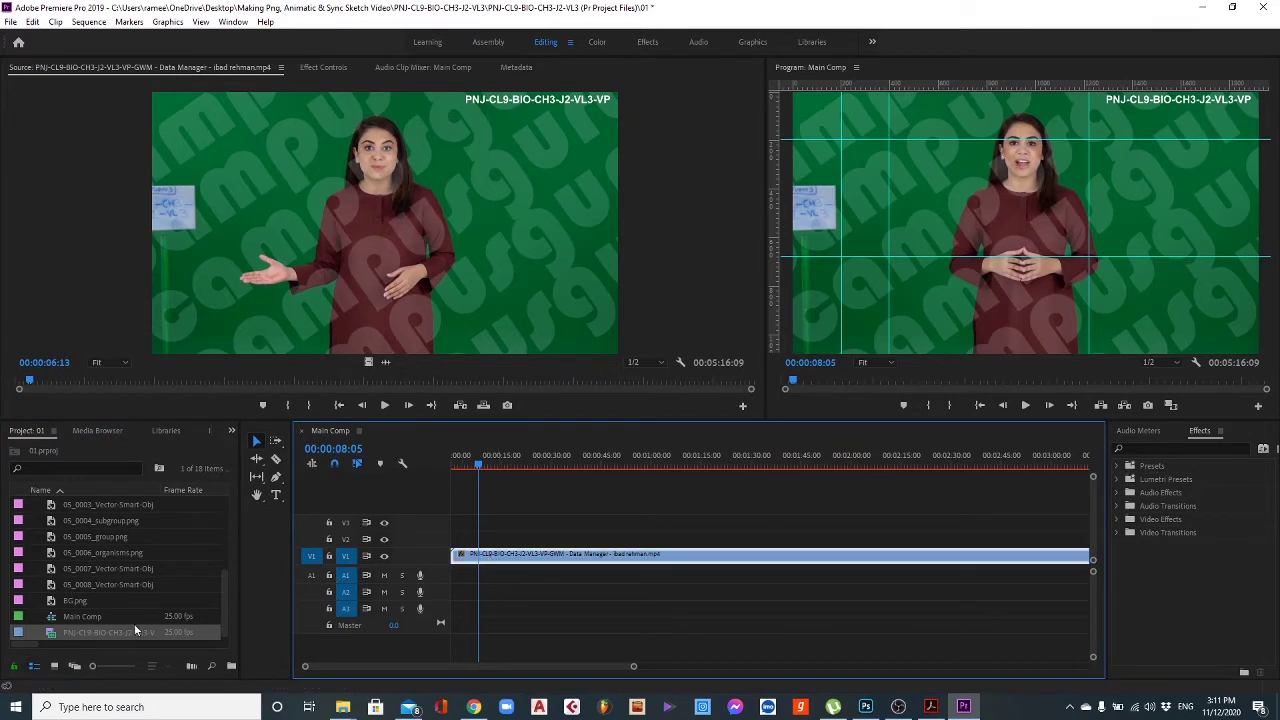
left_click(898, 706)
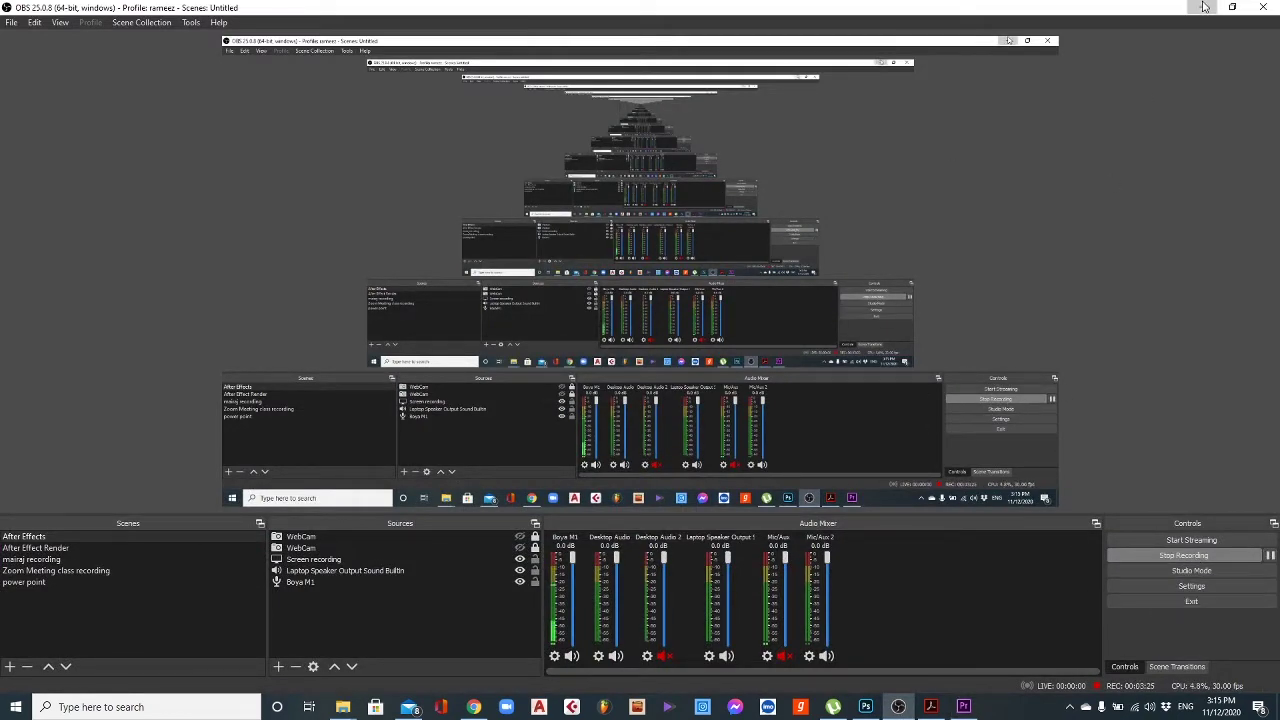
key("alt+Tab")
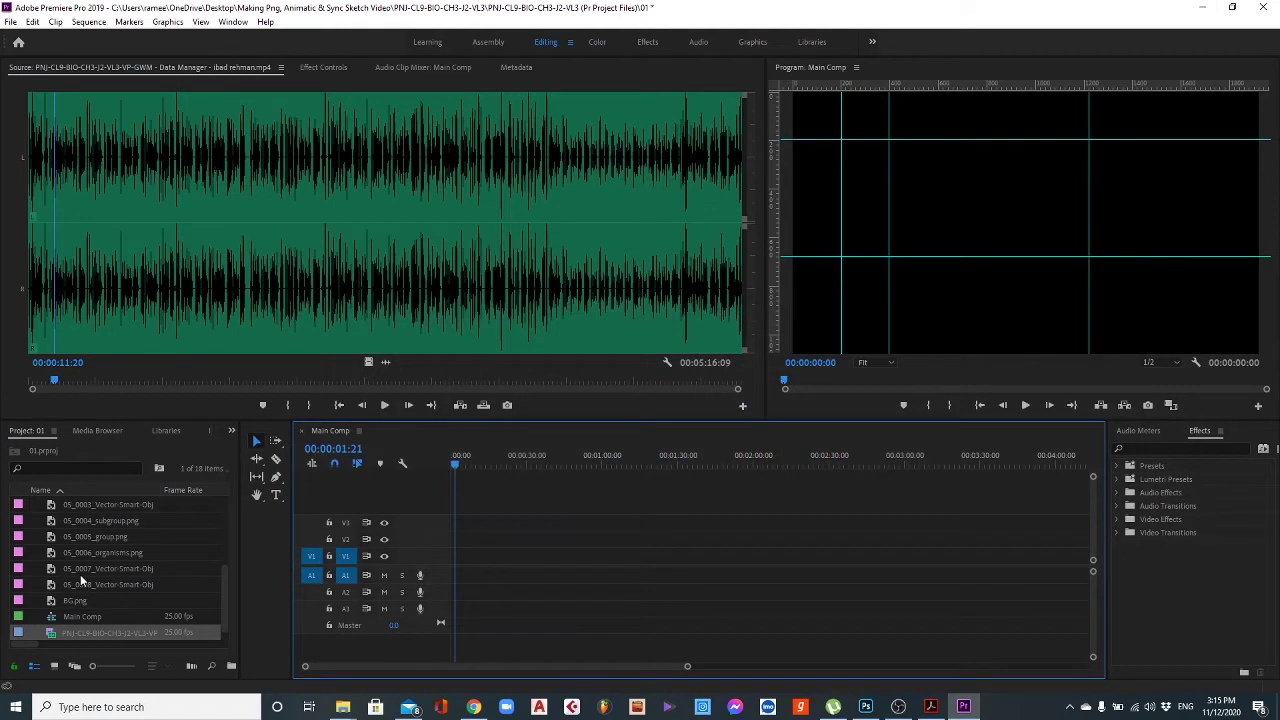
Open the narrator video in the Source monitor, switch from the audio waveform to the video picture, and preview a passage further in.
double_click(50, 635)
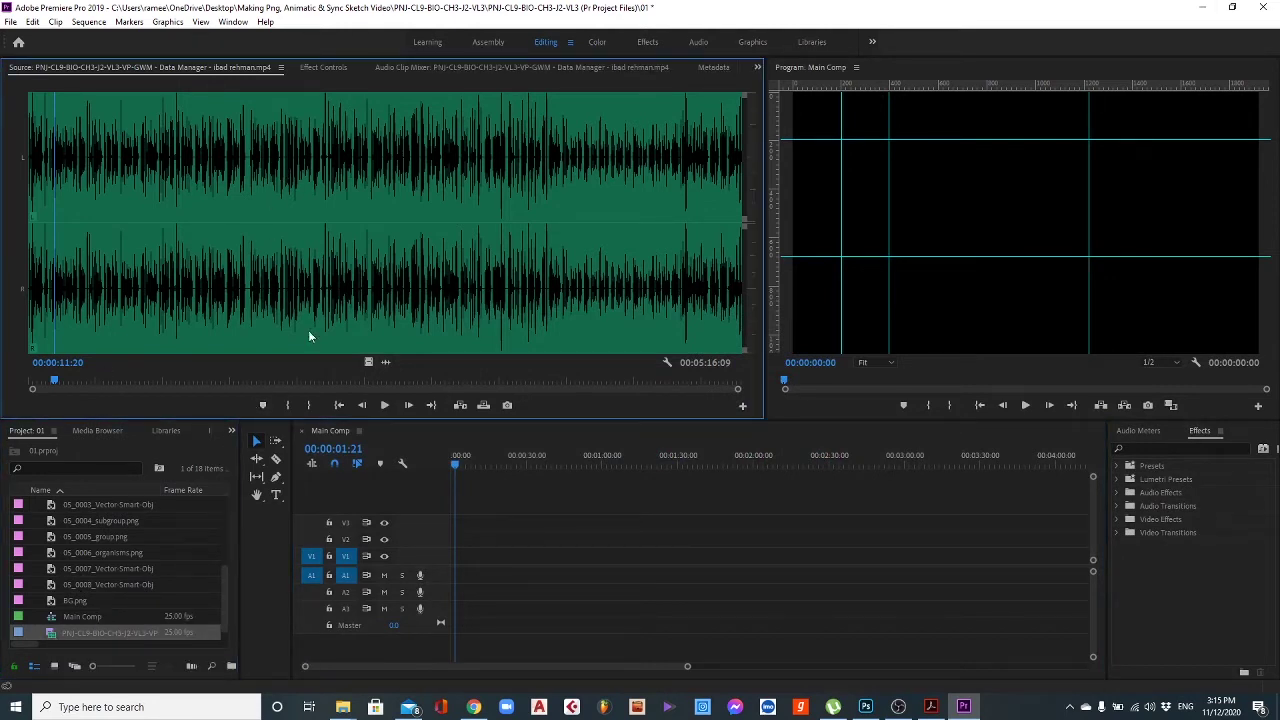
left_click(368, 362)
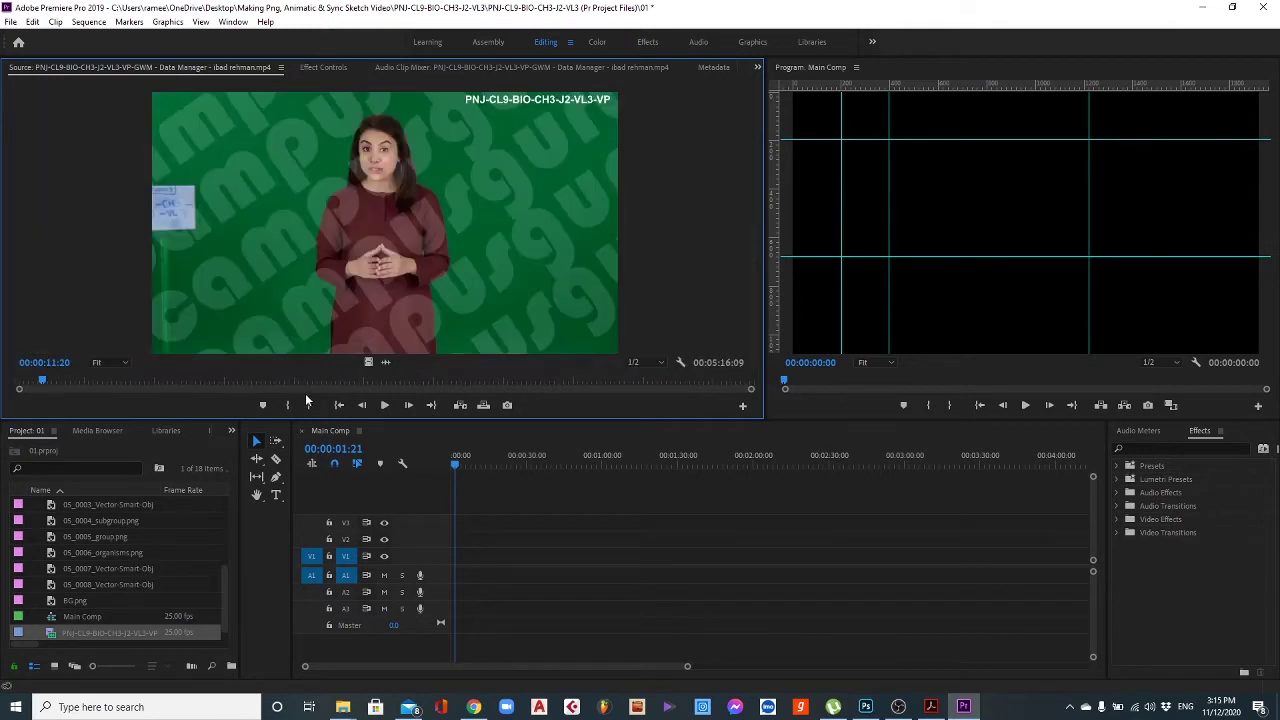
left_click_drag(45, 383, 116, 396)
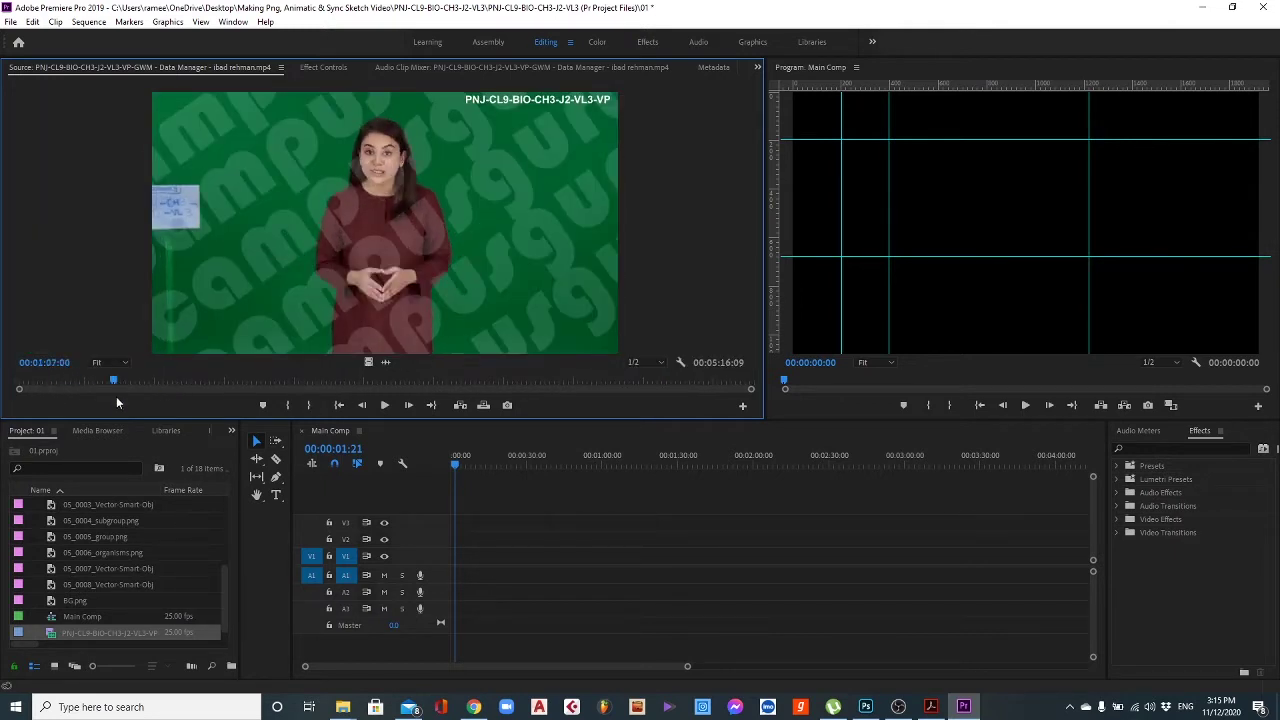
left_click(386, 405)
left_click(386, 405)
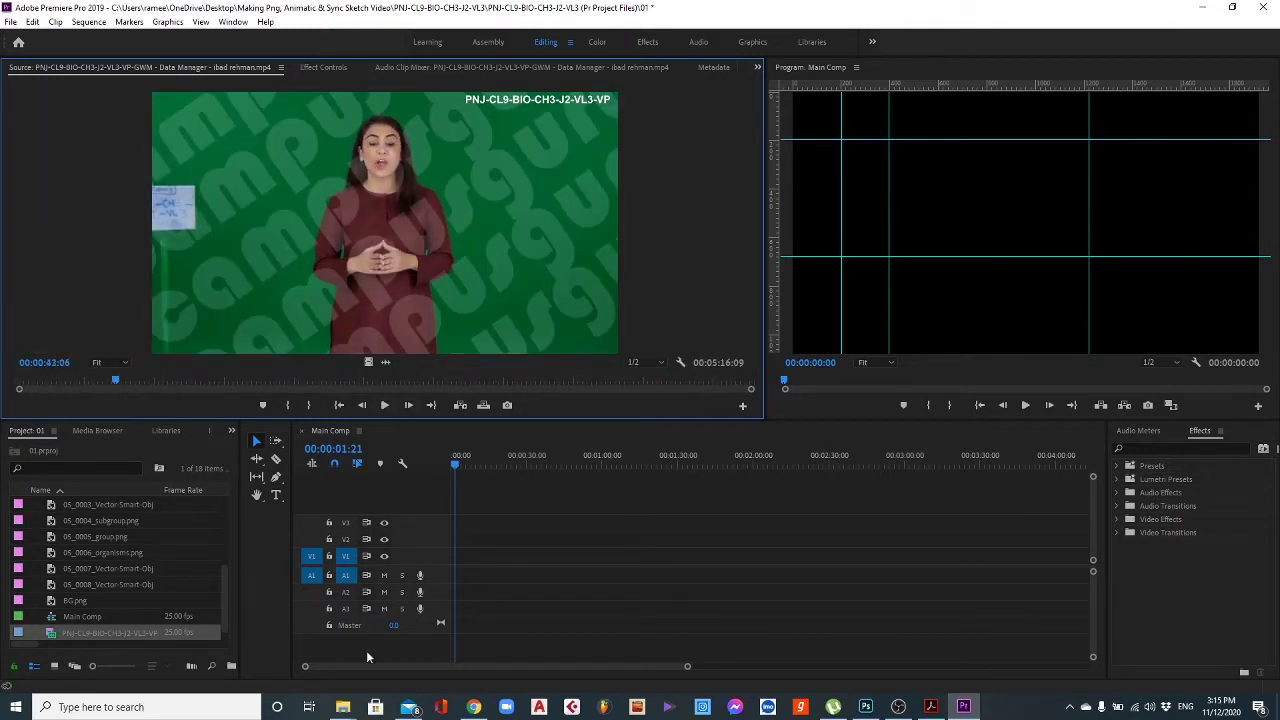
Place the narrator video with its linked audio at the start of tracks V1 and A1 in Main Comp and scrub its opening seconds.
mouse_move(53, 637)
left_mouse_down()
mouse_move(430, 550)
mouse_move(450, 565)
left_mouse_up()
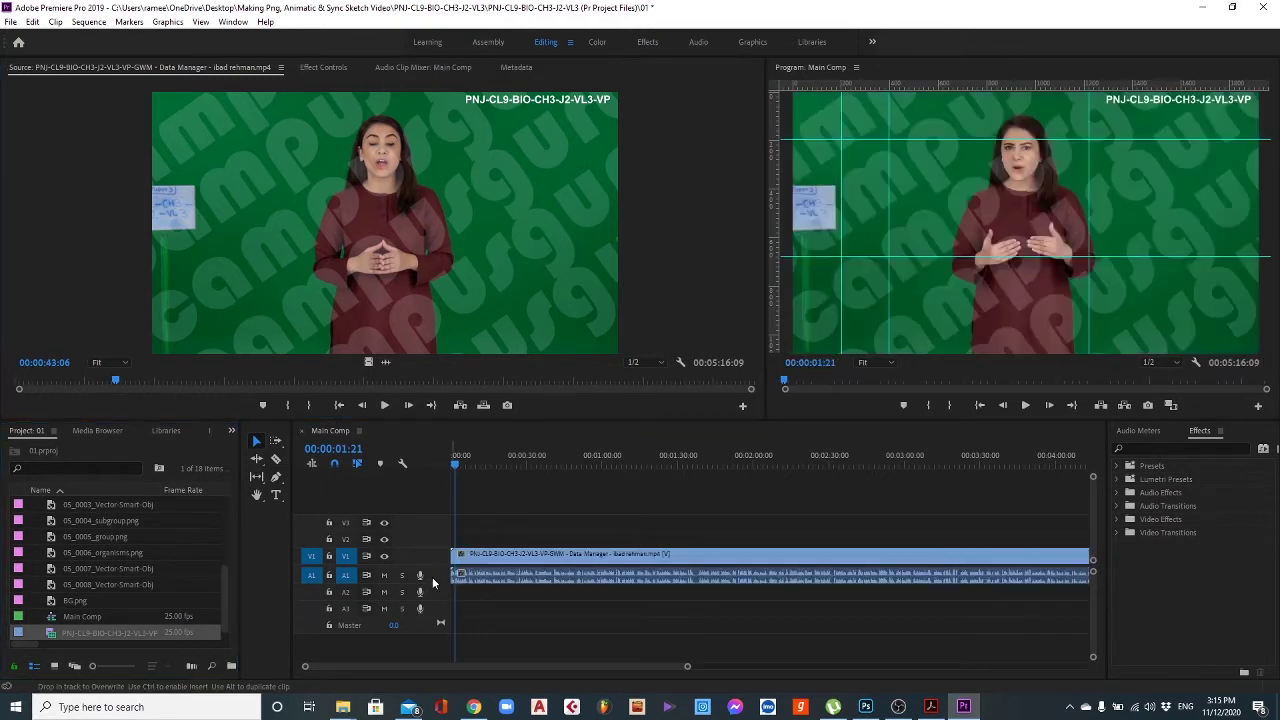
left_click(460, 463)
left_click_drag(460, 463, 483, 463)
Assign the Rose label colour to the narrator clip in Main Comp and save the project.
right_click(507, 566)
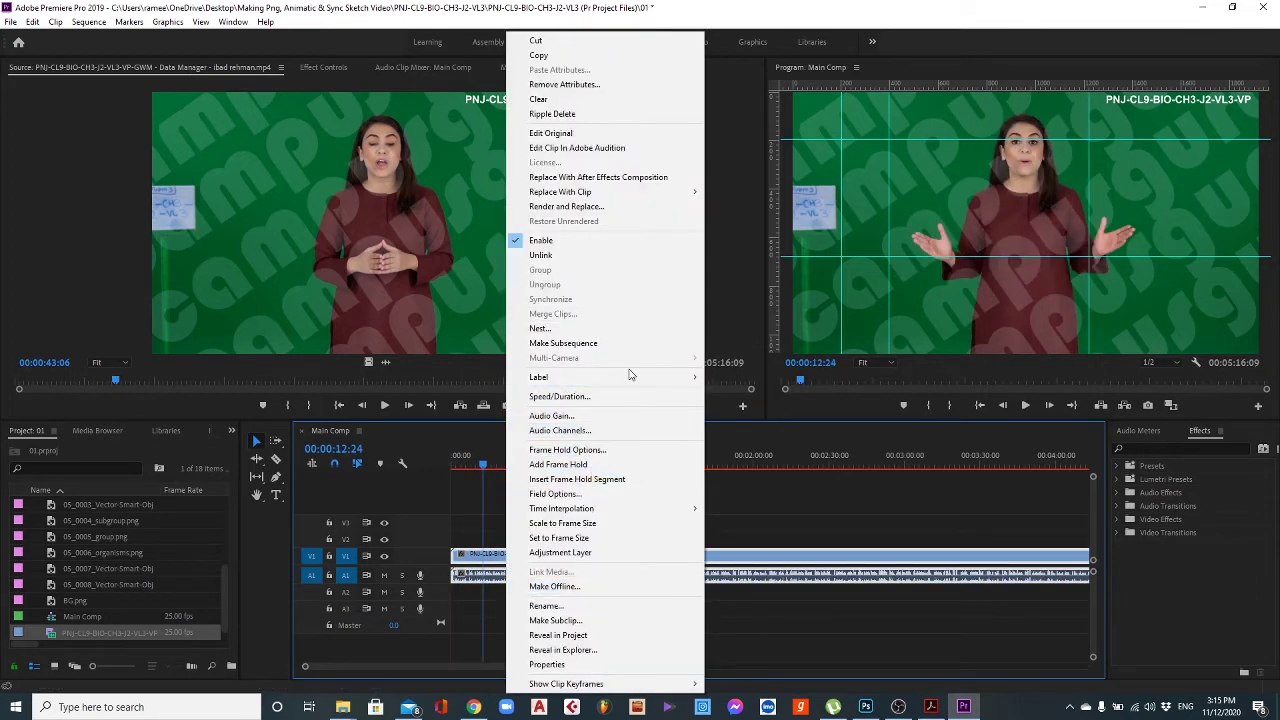
mouse_move(634, 378)
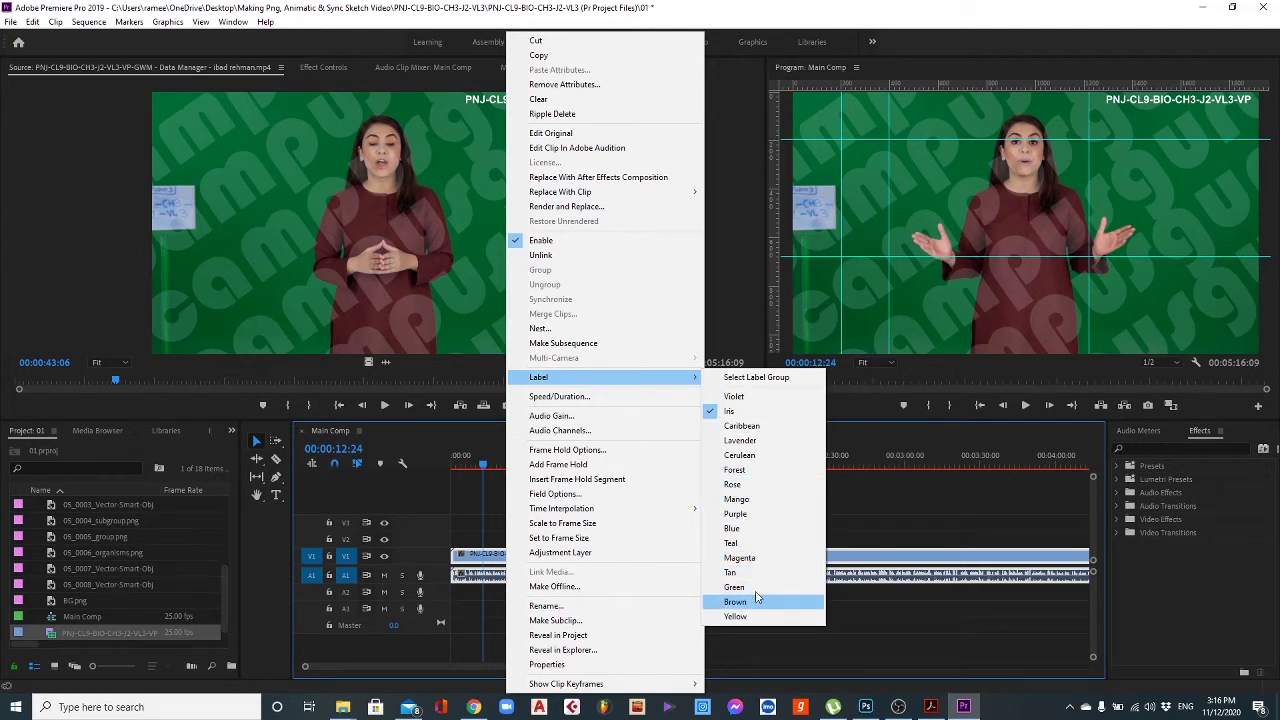
left_click(757, 488)
left_click(548, 592)
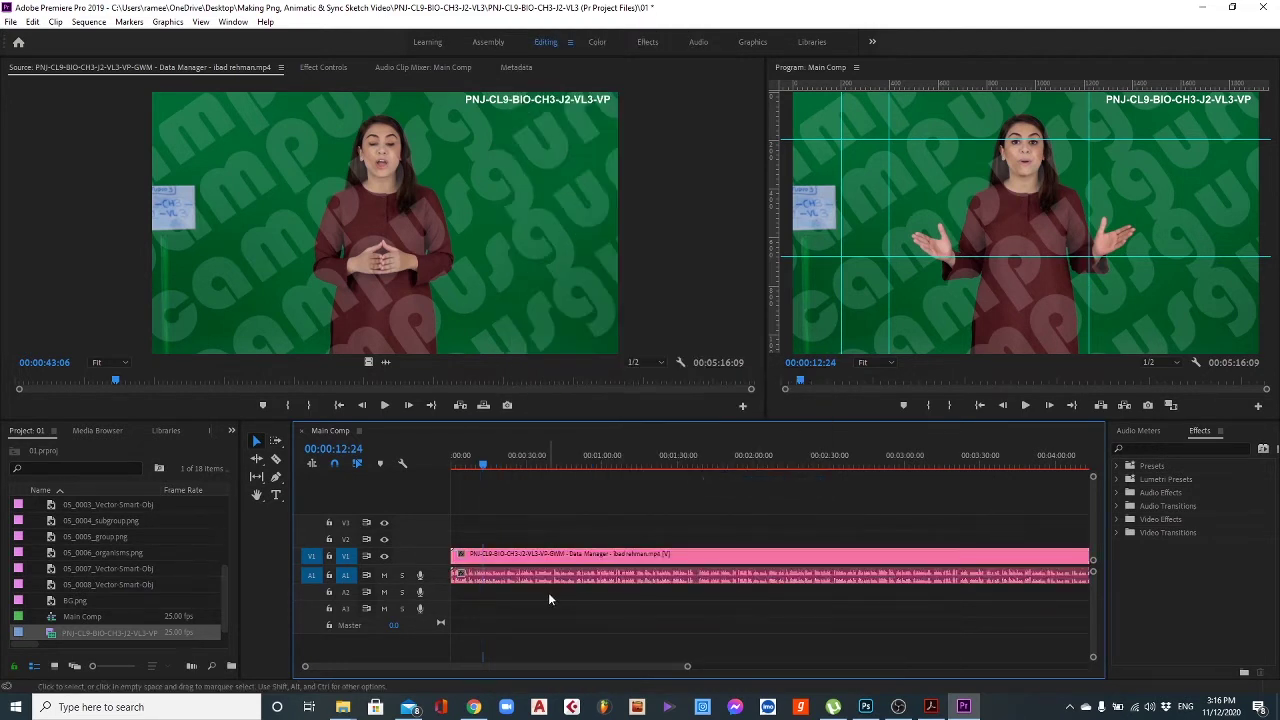
key("ctrl+s")
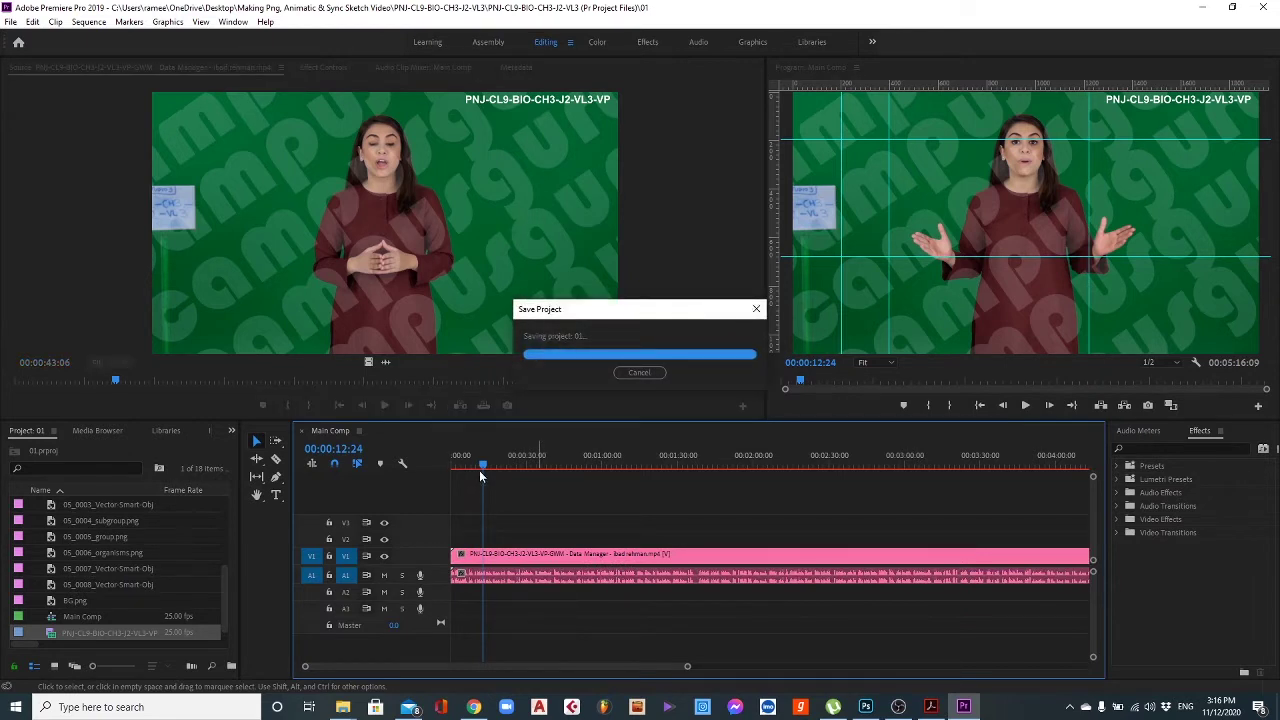
Return the playhead to the start of Main Comp, bring the first PNGs in the project into view, and save the project.
left_click_drag(479, 470, 425, 468)
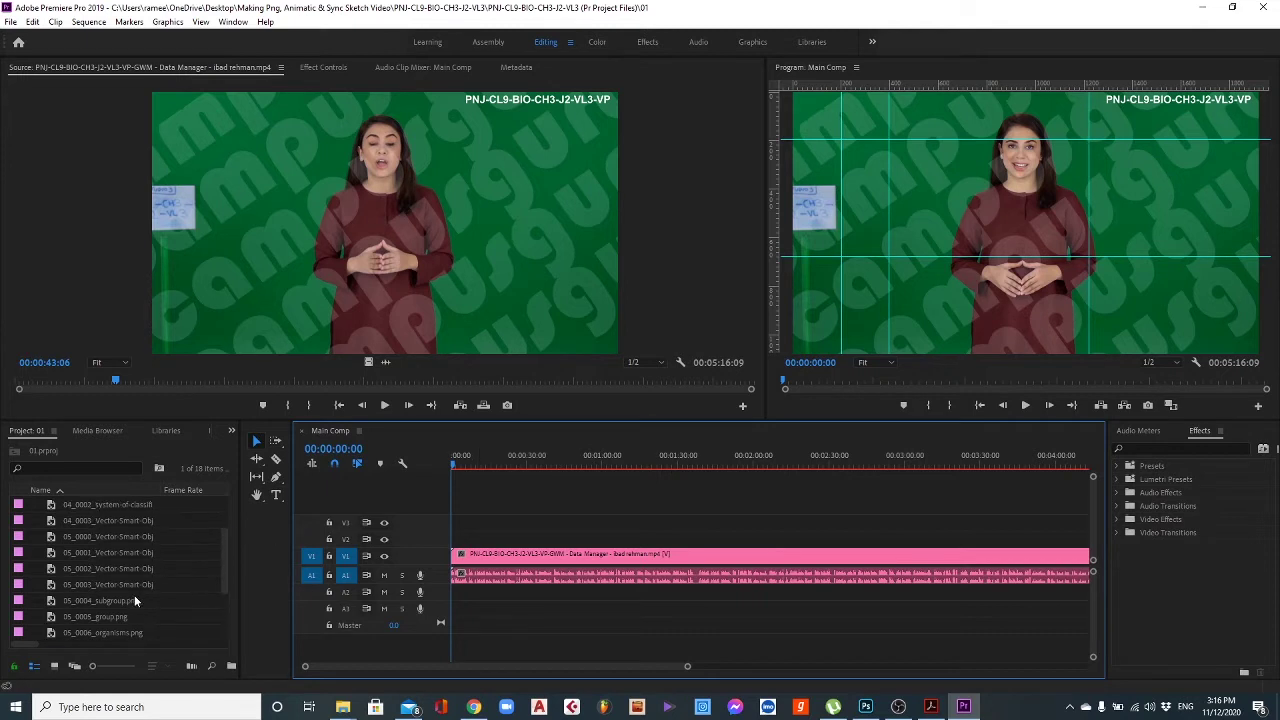
scroll(133, 594, "up", 3)
key("ctrl+s")
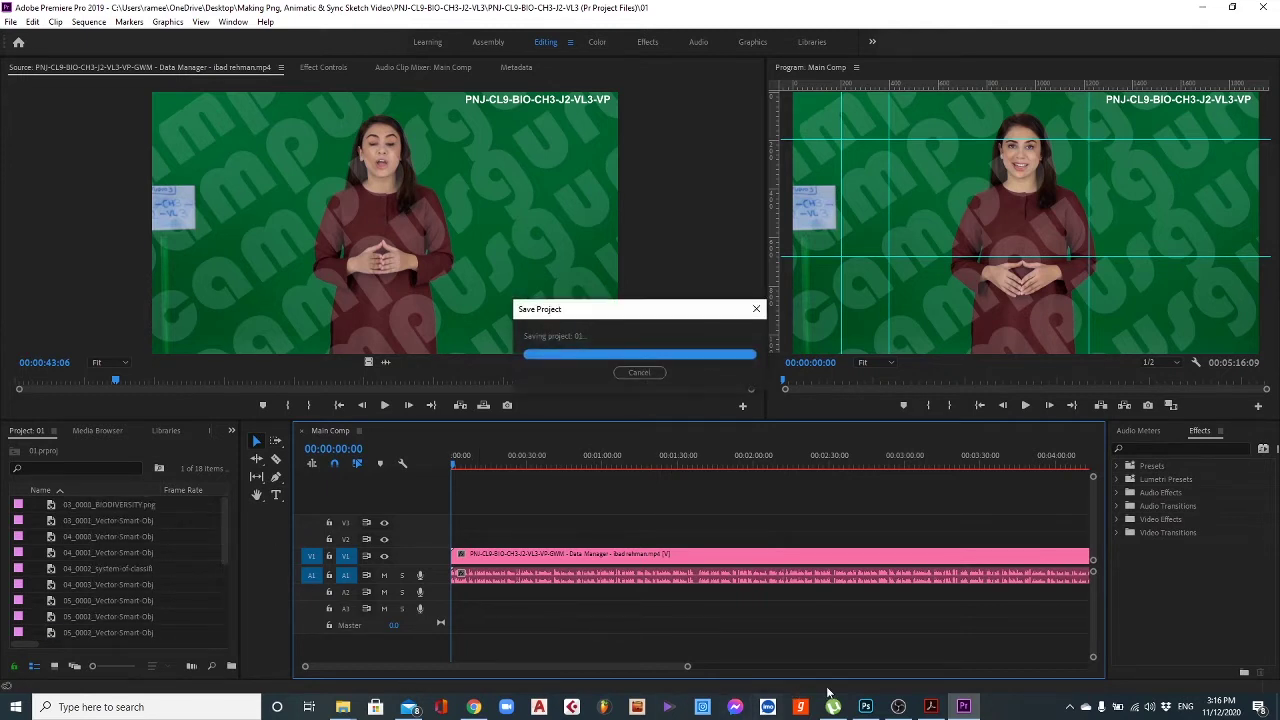
Switch to the graphics PDF in Adobe Acrobat, read the narration comments on pages 2 and 3, and return to Premiere Pro.
left_click(931, 706)
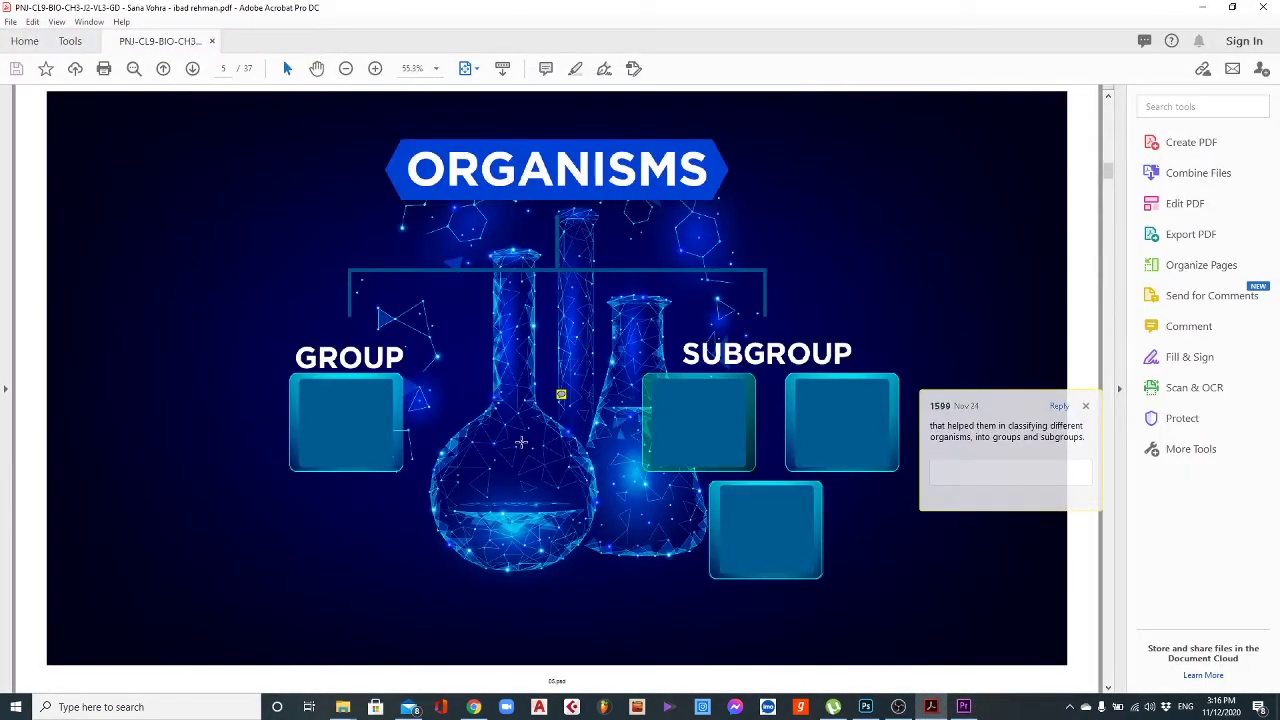
key("Home")
key("Page_Down")
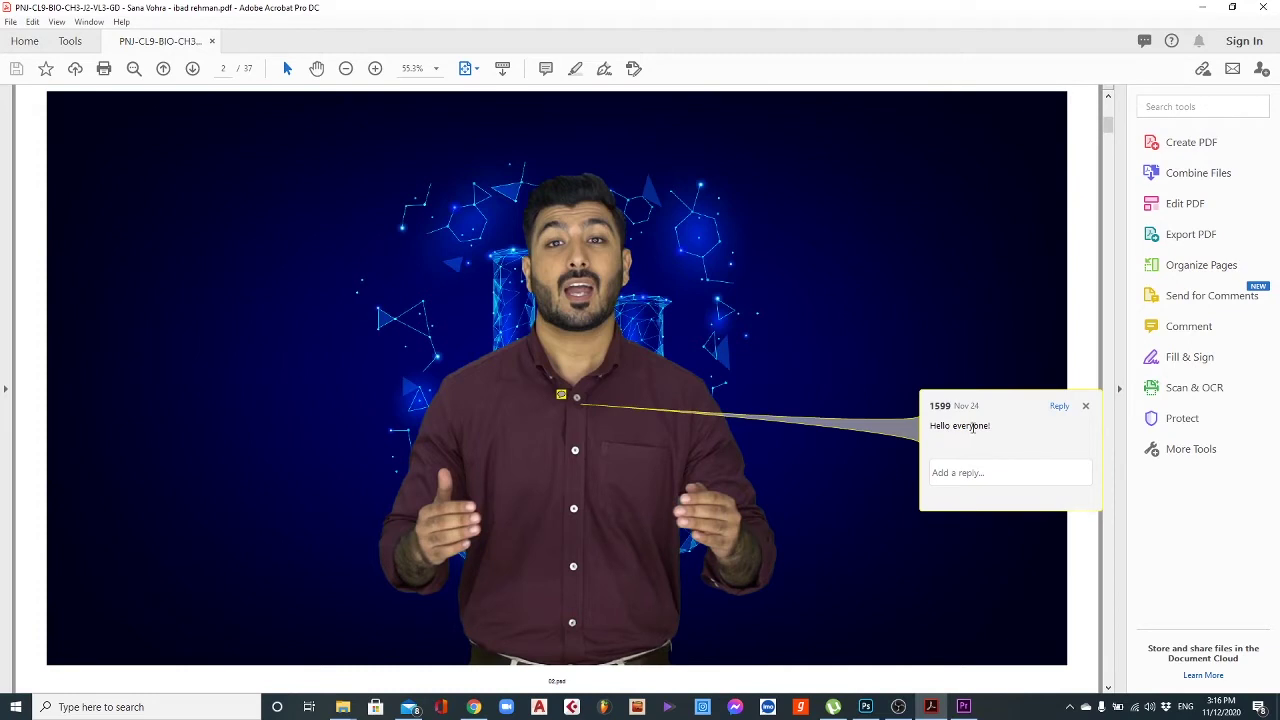
key("Page_Down")
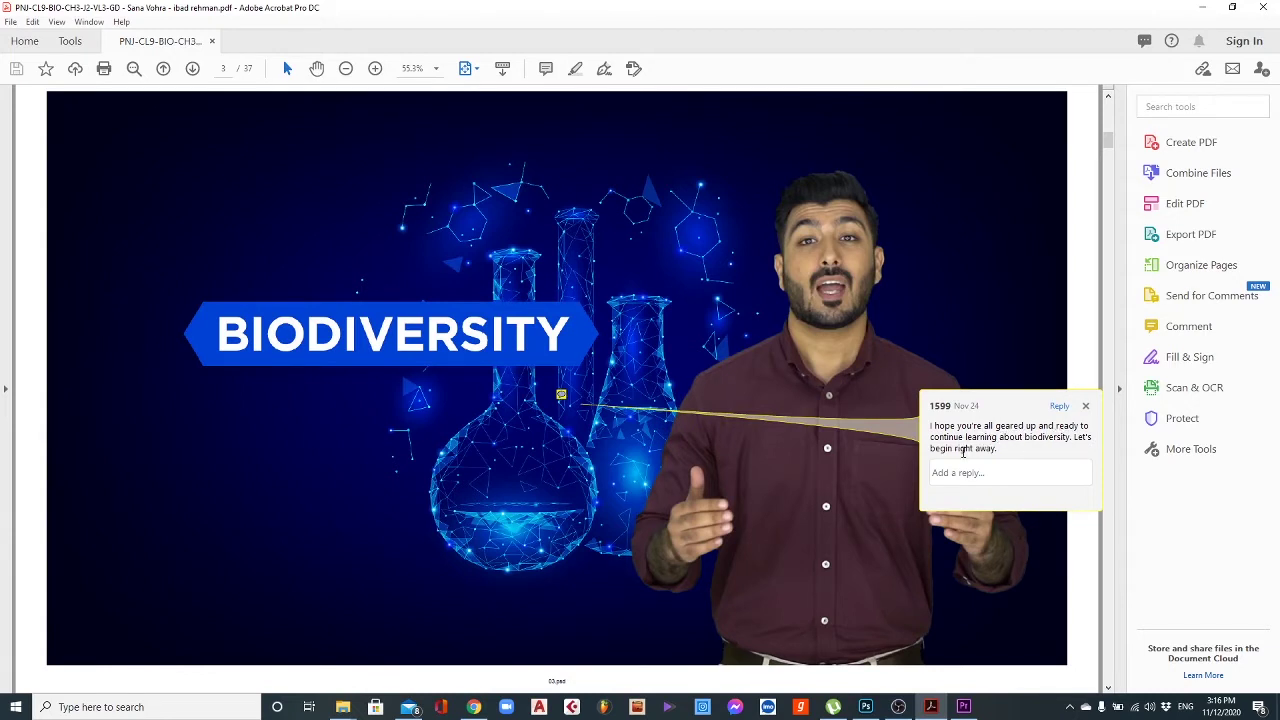
left_click(1200, 10)
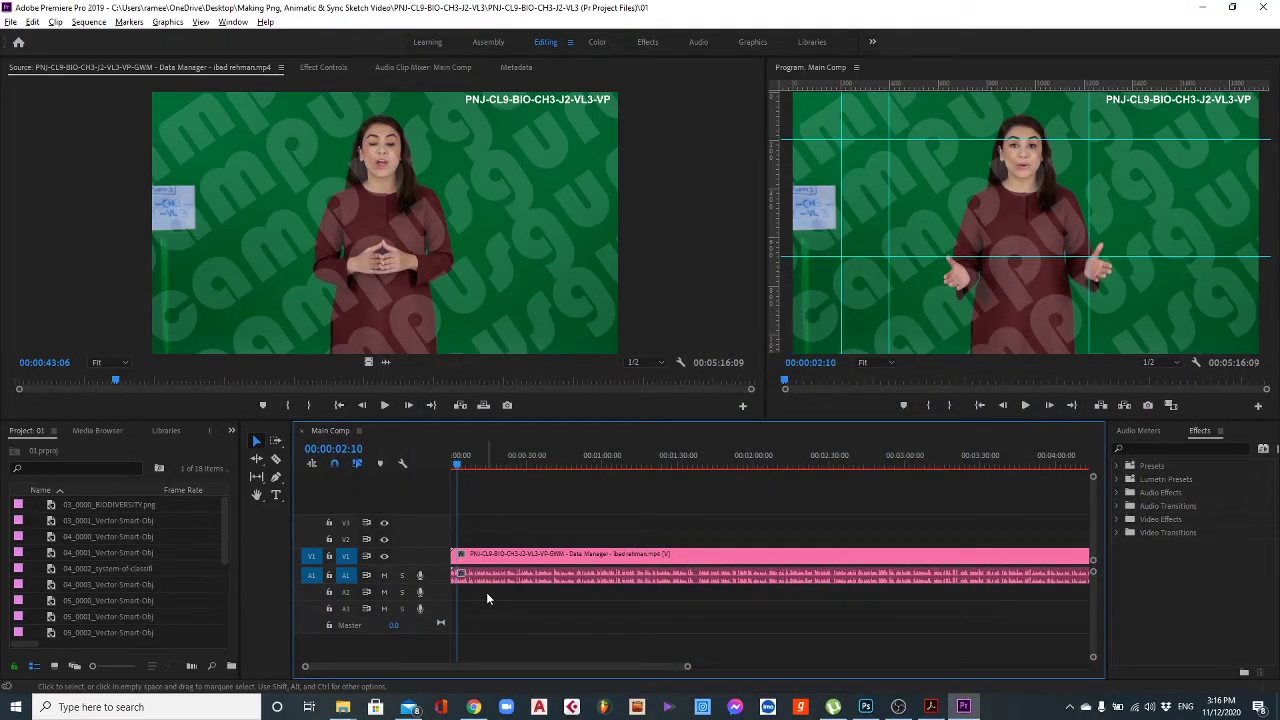
Play the narrator clip's opening from the start of Main Comp and set the playhead at 00:00:01:17, at the gap after the greeting.
scroll(490, 585, "up", 4)
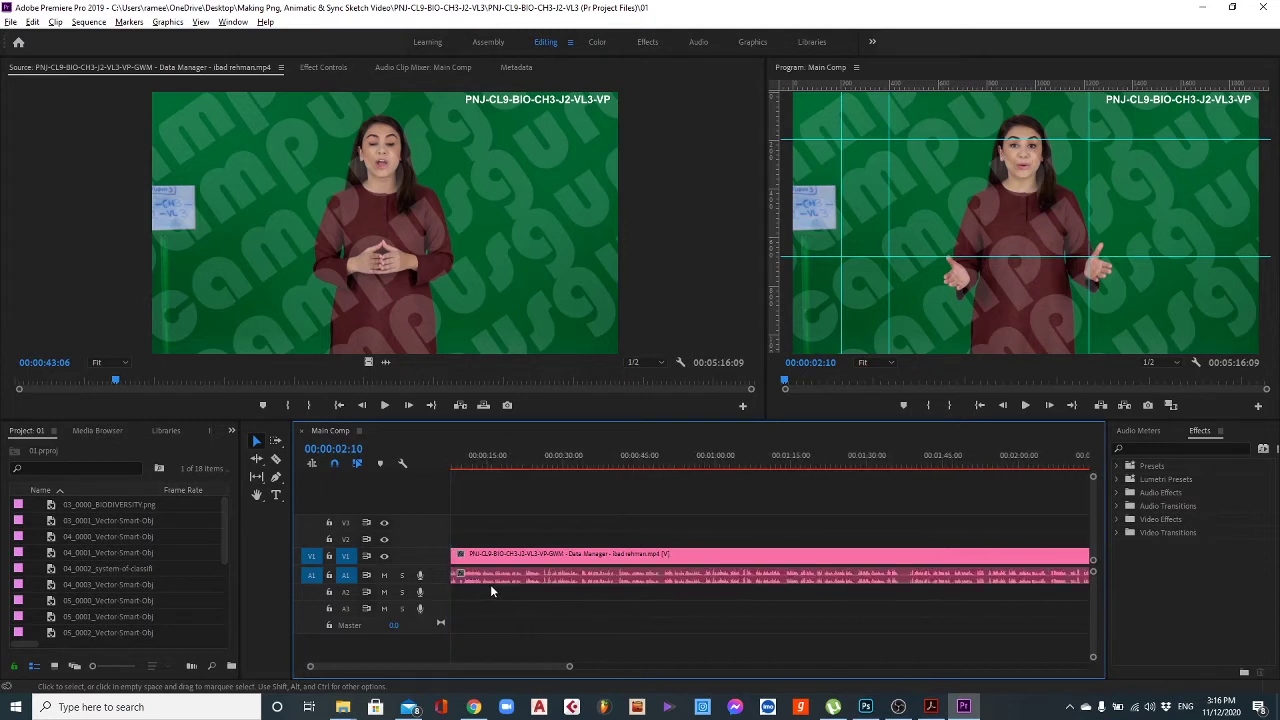
scroll(490, 590, "down", 4)
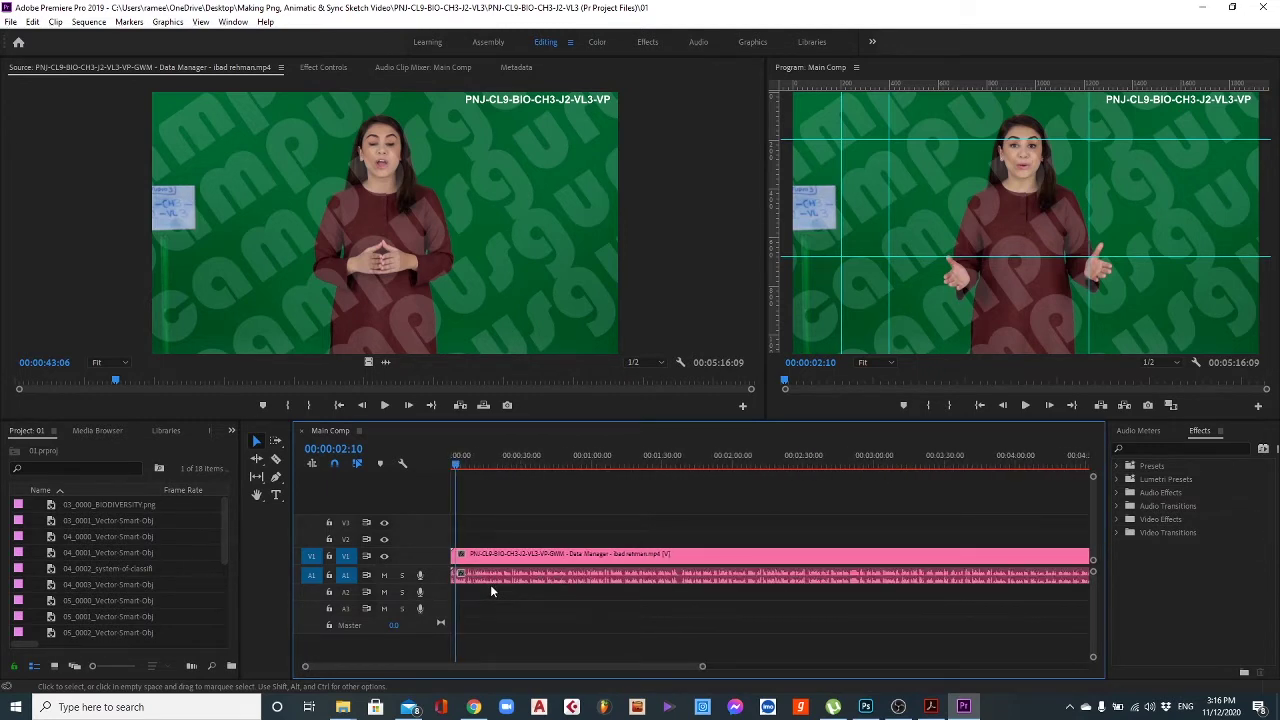
scroll(490, 590, "down", 1)
scroll(490, 590, "up", 6)
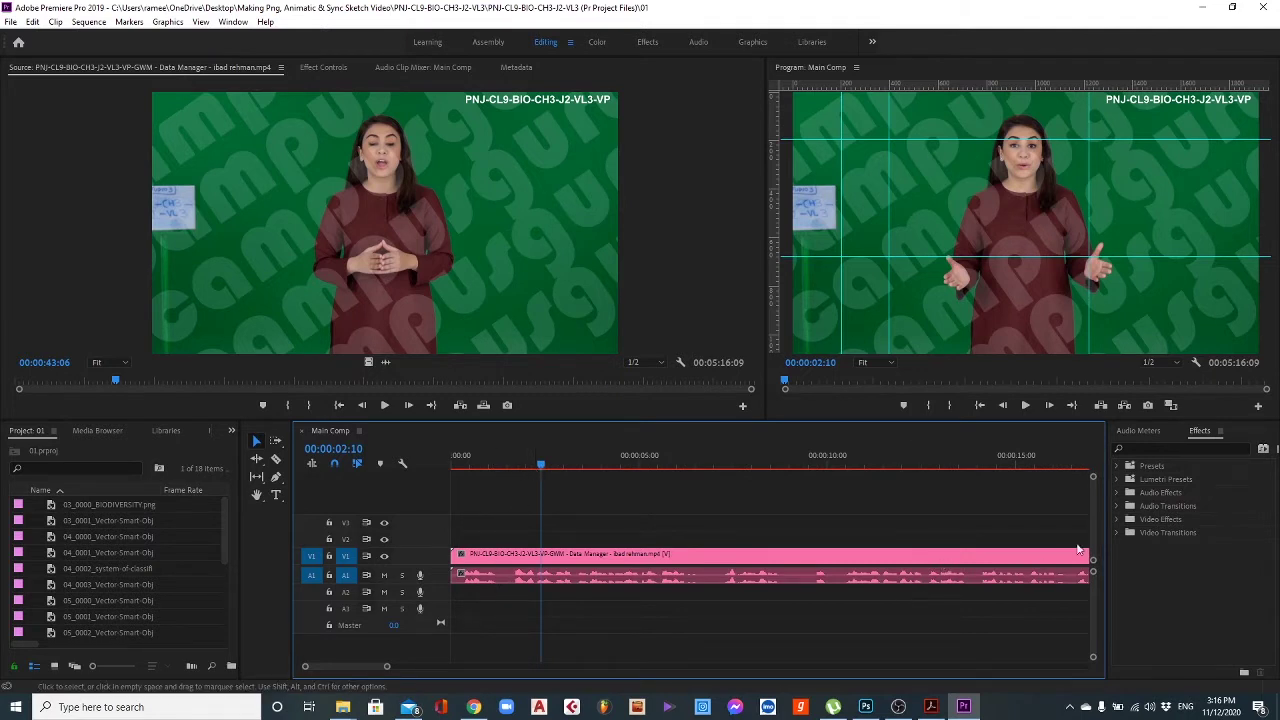
left_click_drag(540, 465, 456, 468)
key("space")
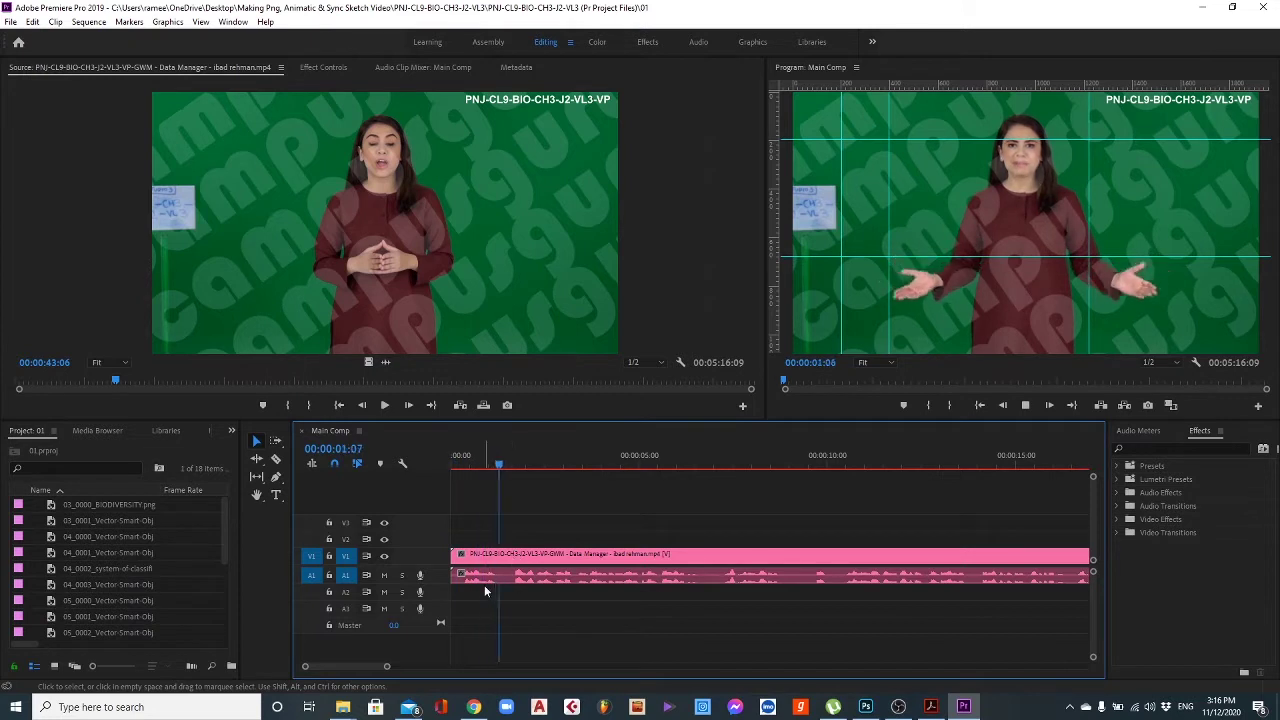
left_click(534, 466)
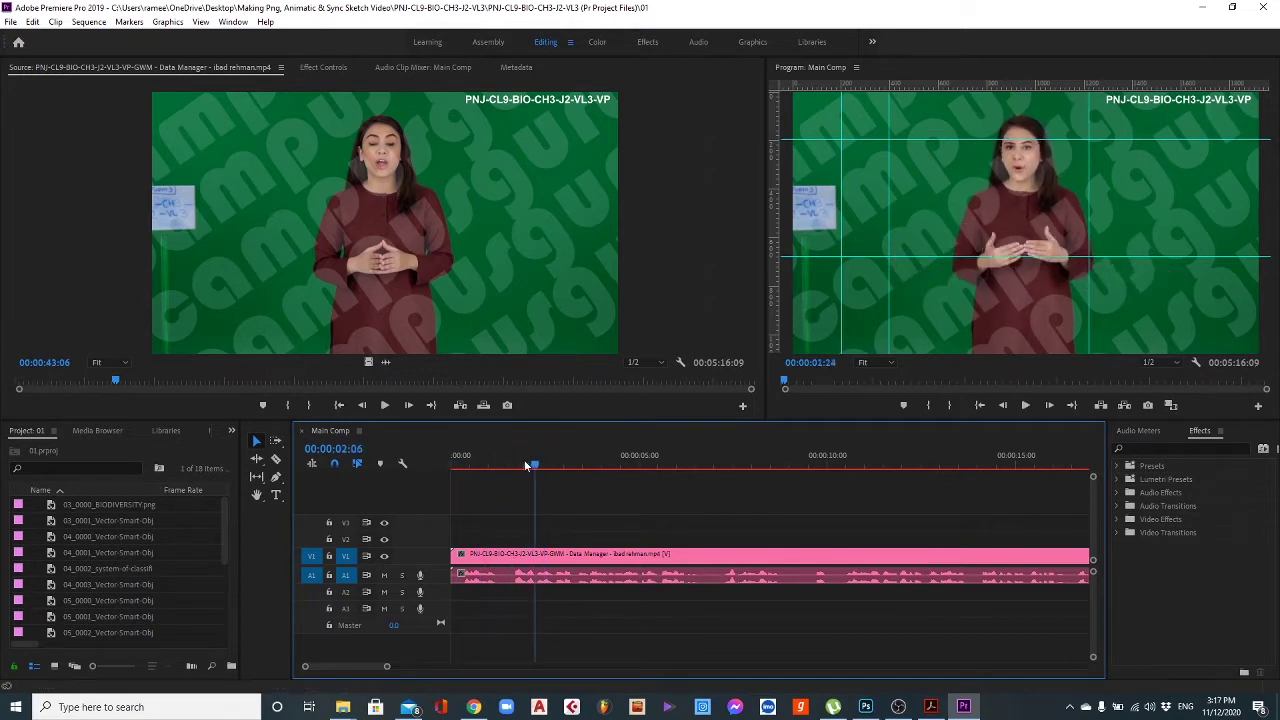
left_click_drag(526, 466, 513, 466)
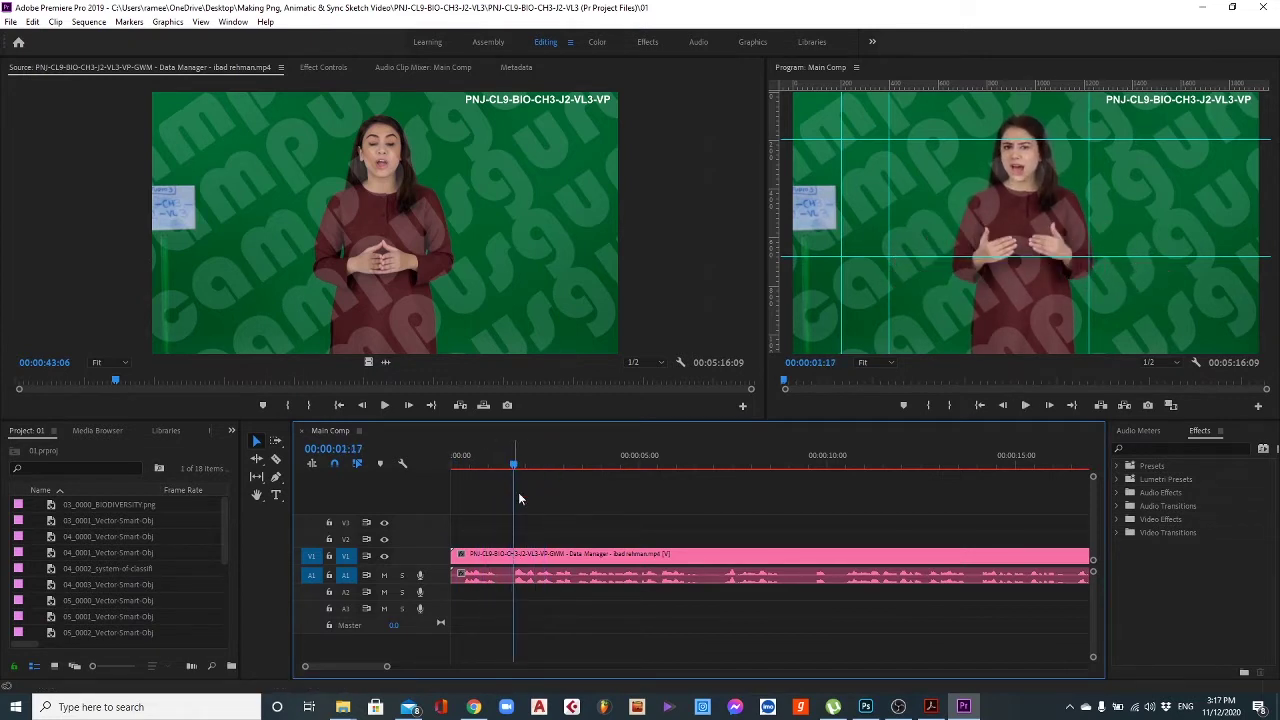
Step frame by frame around the speech onset in Main Comp and set the playhead at 00:00:01:15.
scroll(522, 585, "up", 3)
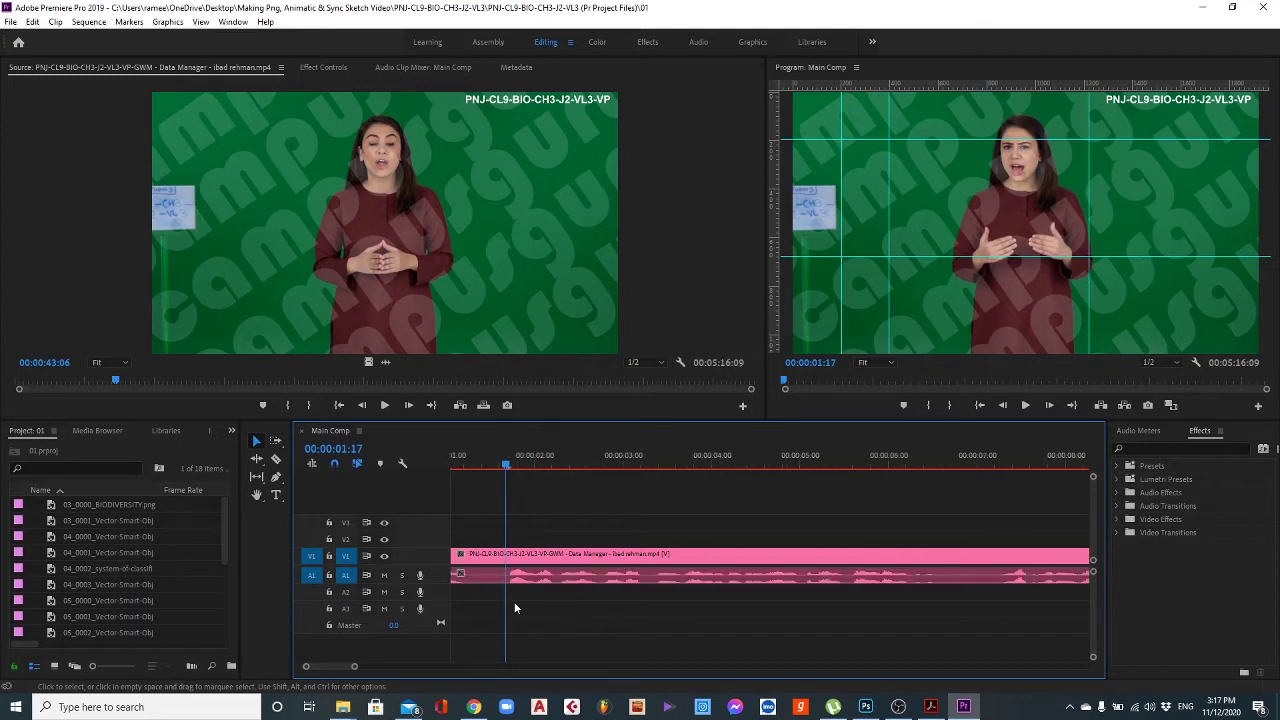
key("Right")
key("Right")
key("Right")
key("Right")
key("Right")
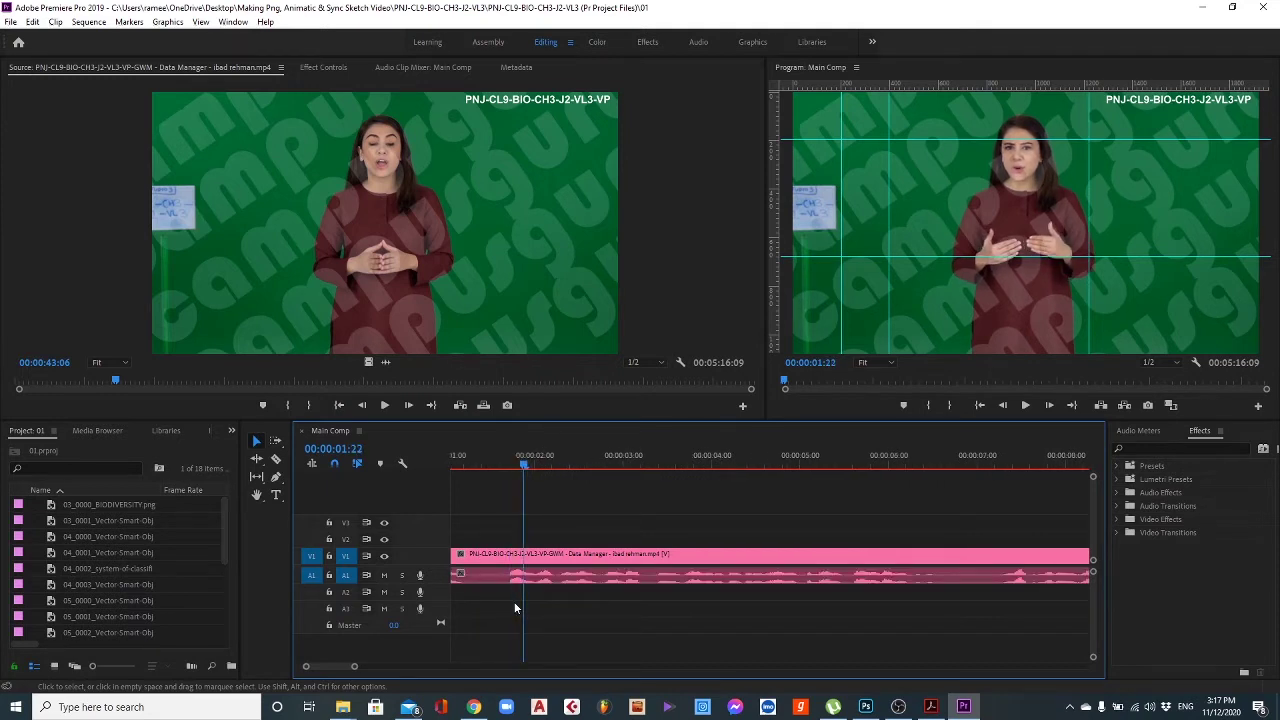
key("Left")
key("Left")
key("Left")
key("Left")
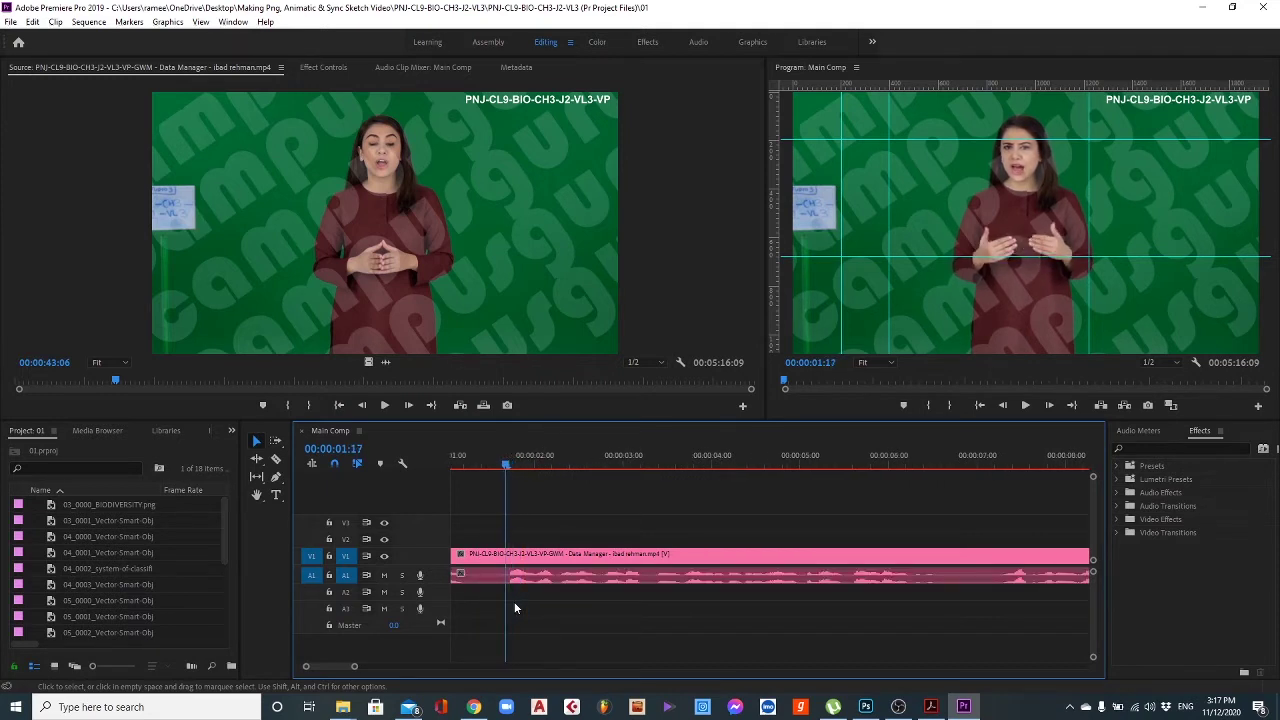
key("Left")
key("Left")
key("Left")
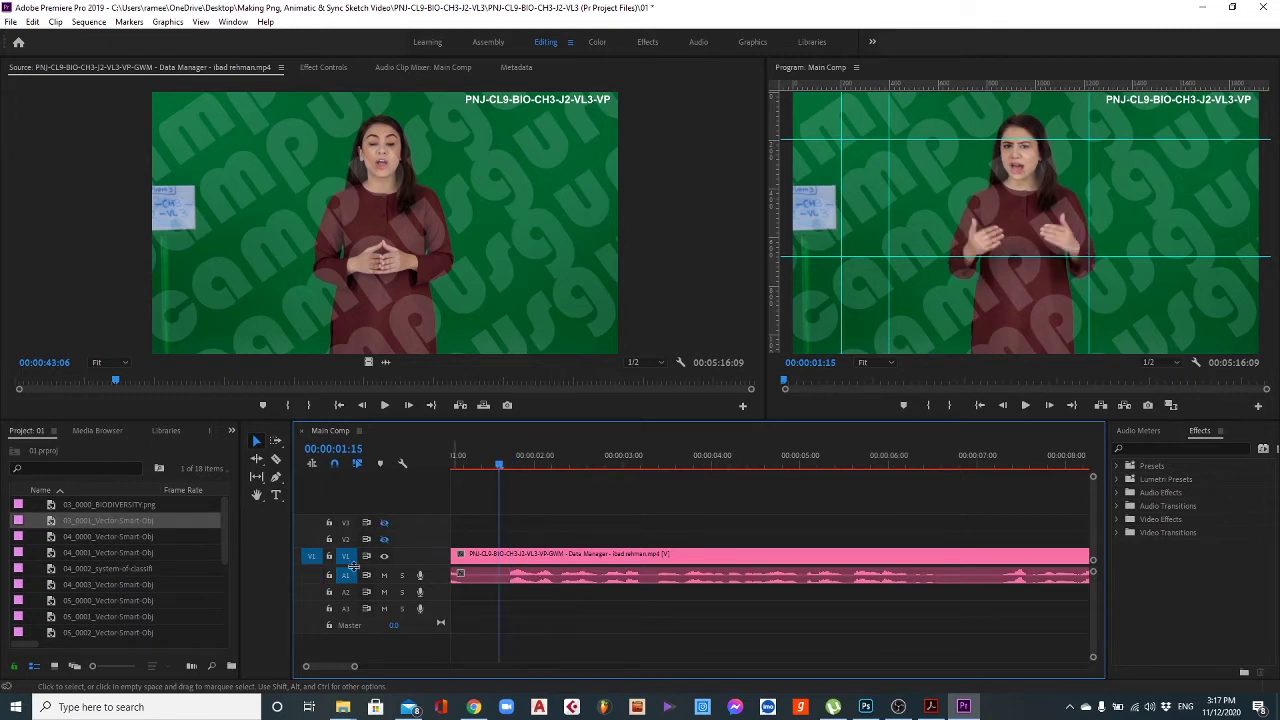
Find the Ultra Key effect by searching for "ultra" and apply it to the narrator clip on V1.
left_click(517, 563)
left_click(1177, 449)
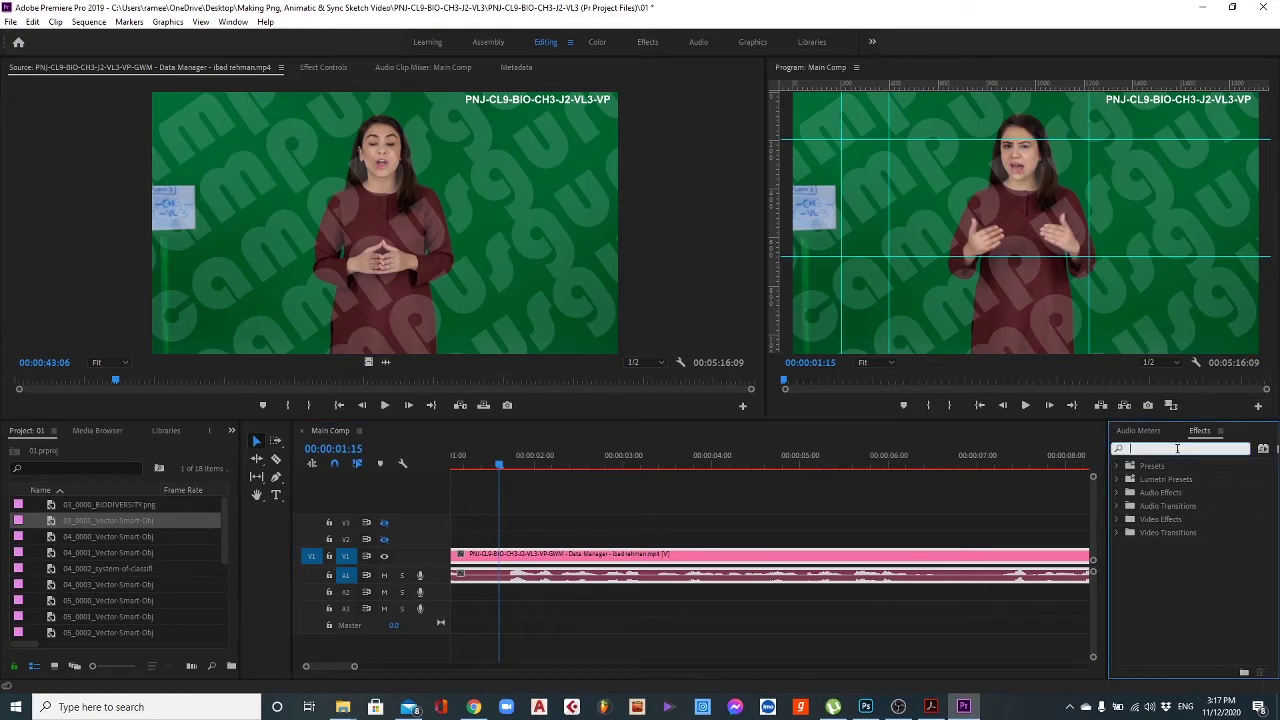
type("ultra")
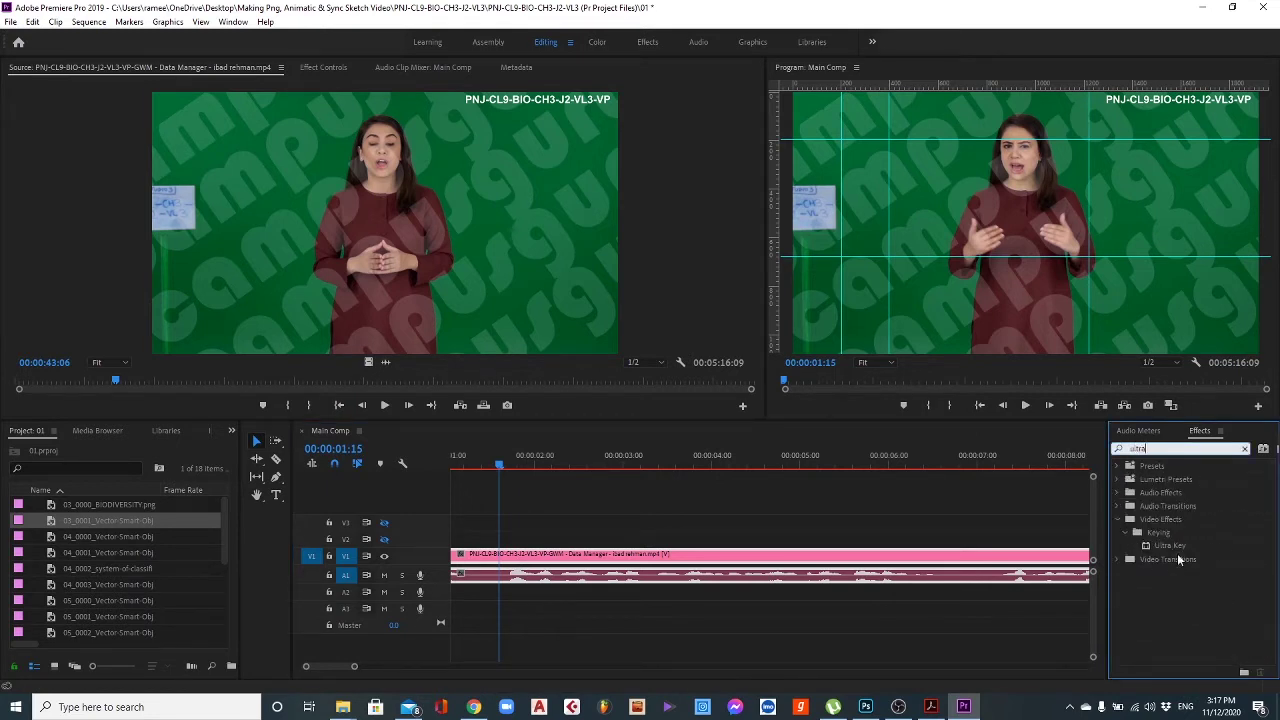
left_click(1176, 547)
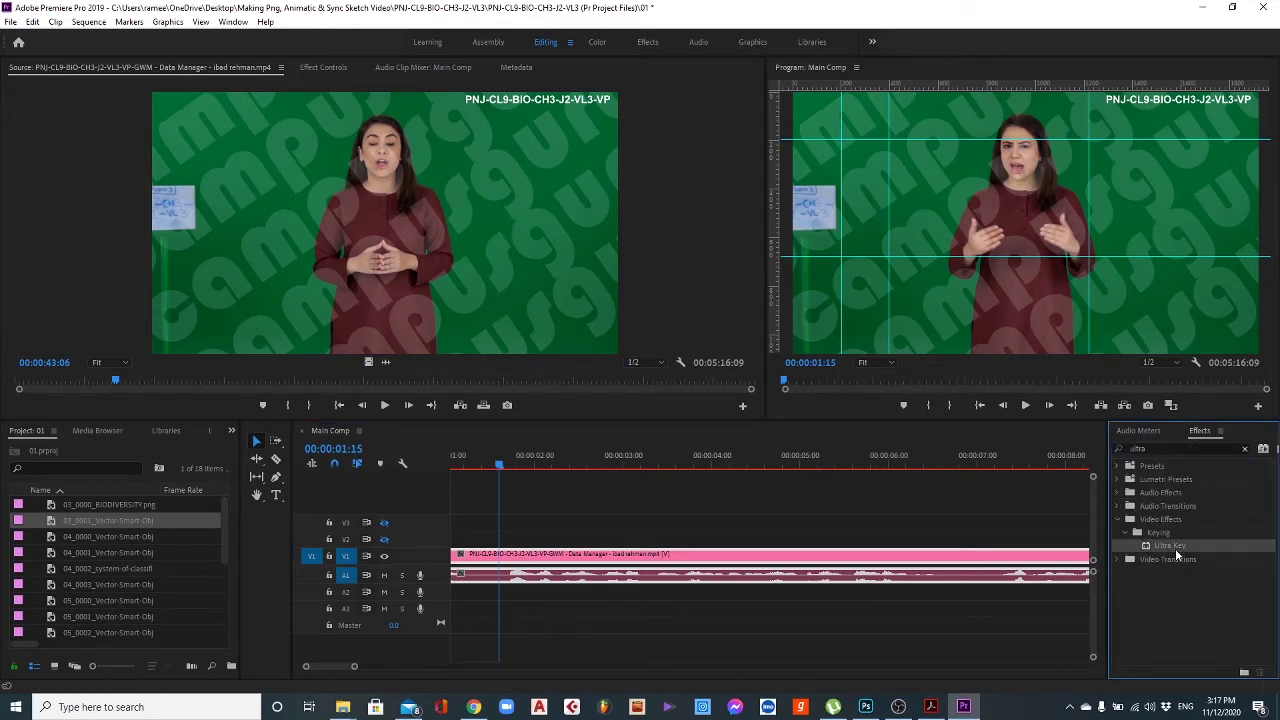
left_click_drag(1170, 553, 765, 562)
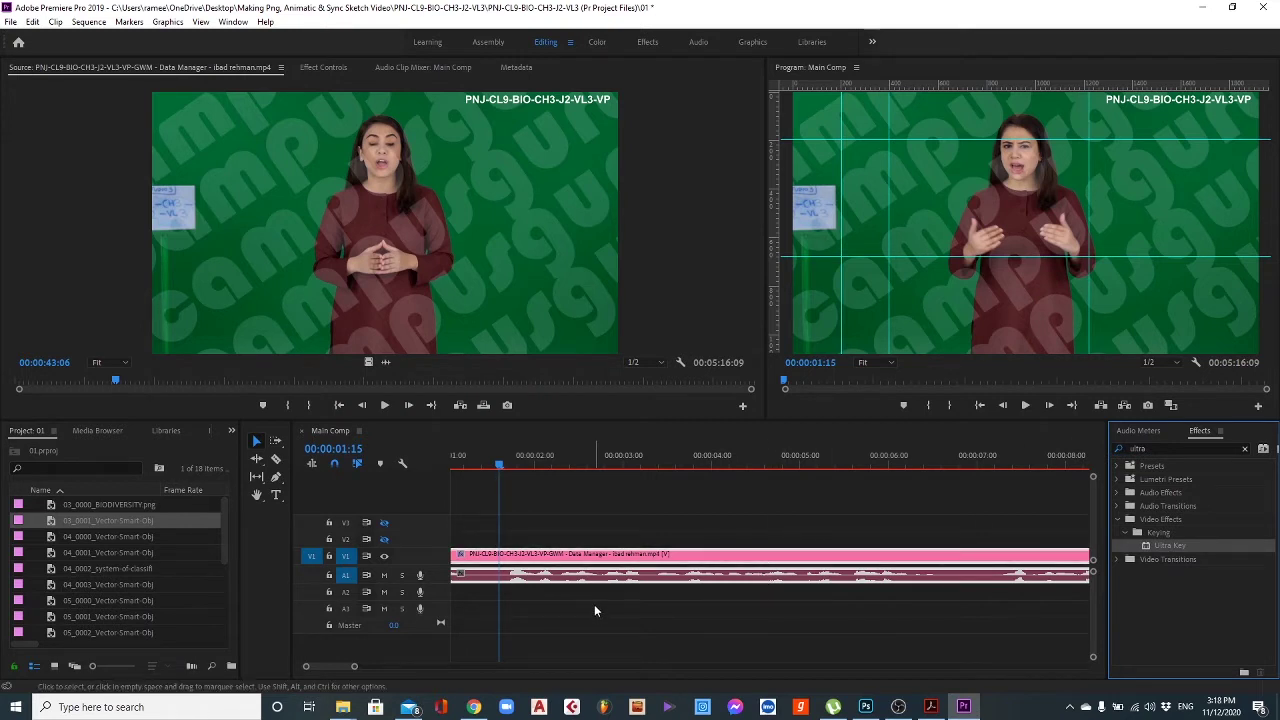
Sample the narrator's green background as the Ultra Key colour and set the Matte Generation pedestal to 50.
left_click(318, 67)
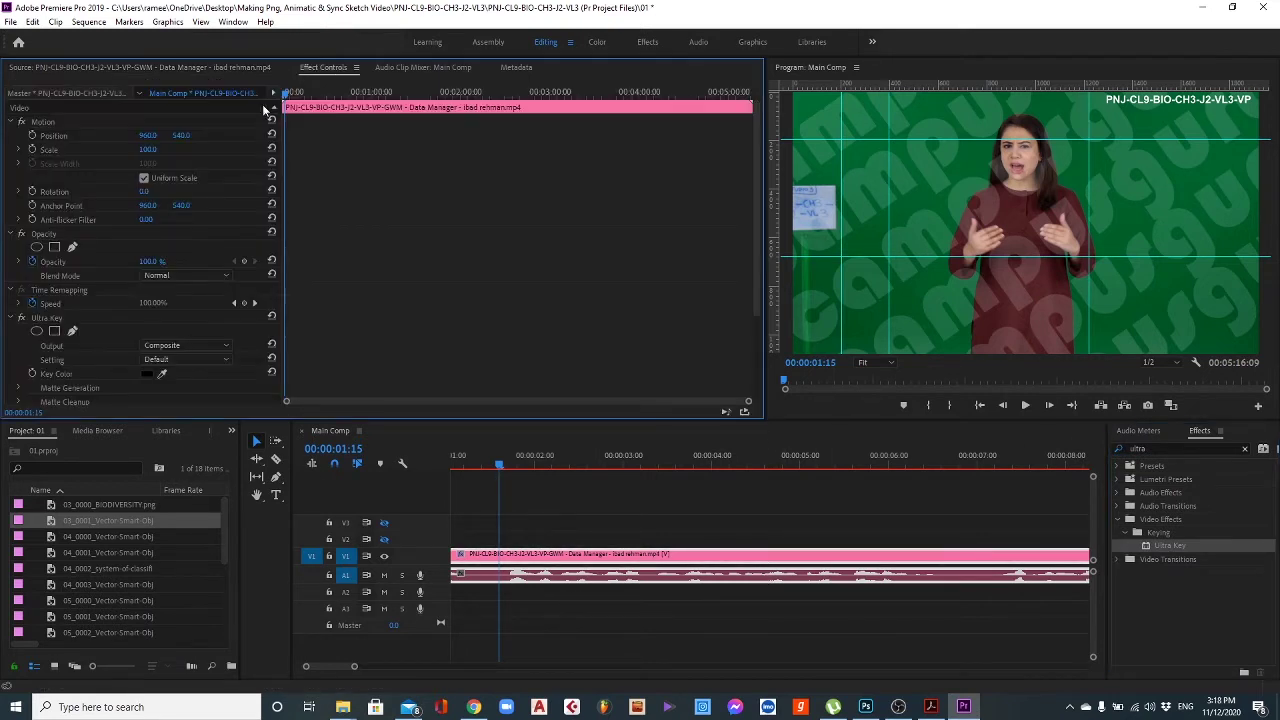
scroll(77, 372, "down", 3)
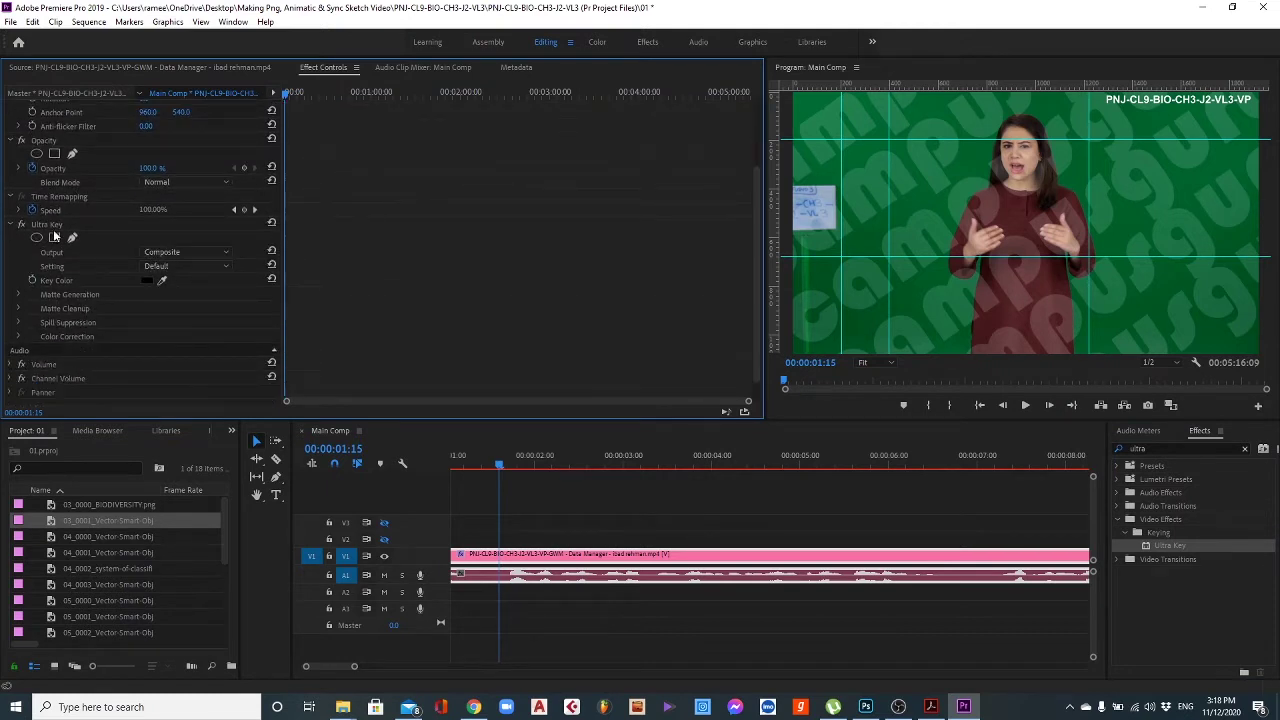
left_click_drag(162, 279, 983, 152)
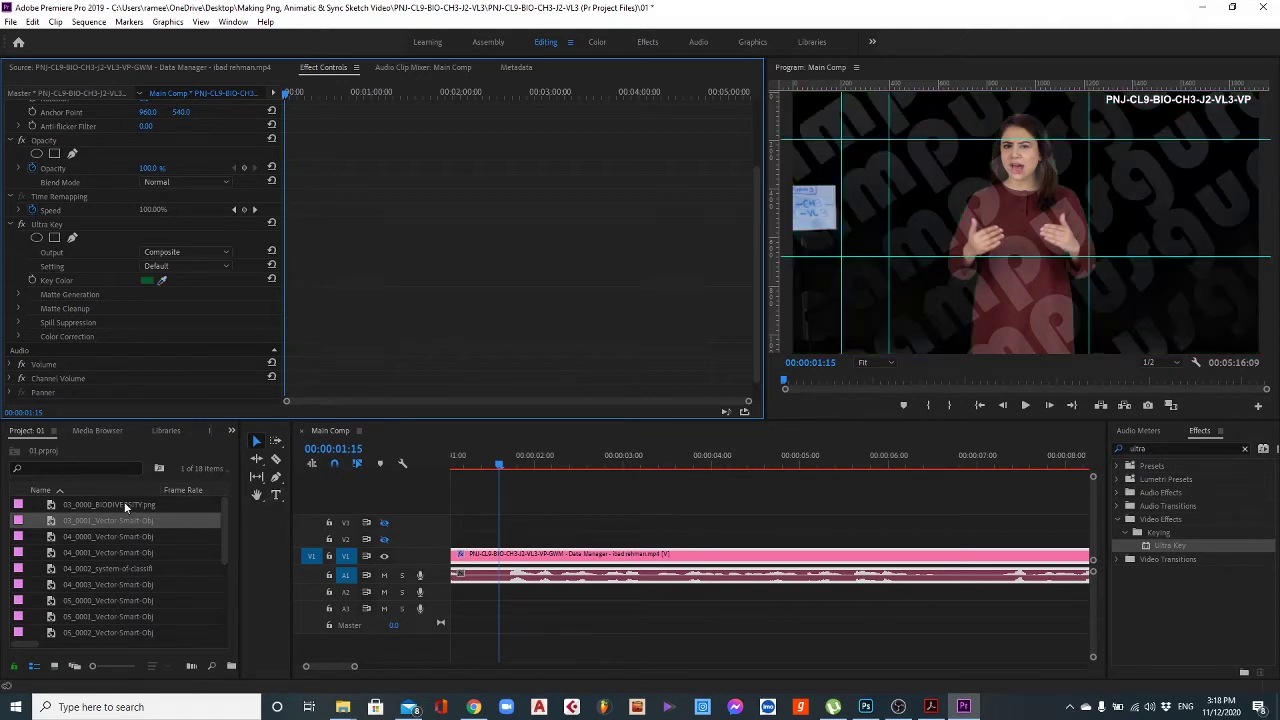
left_click(18, 295)
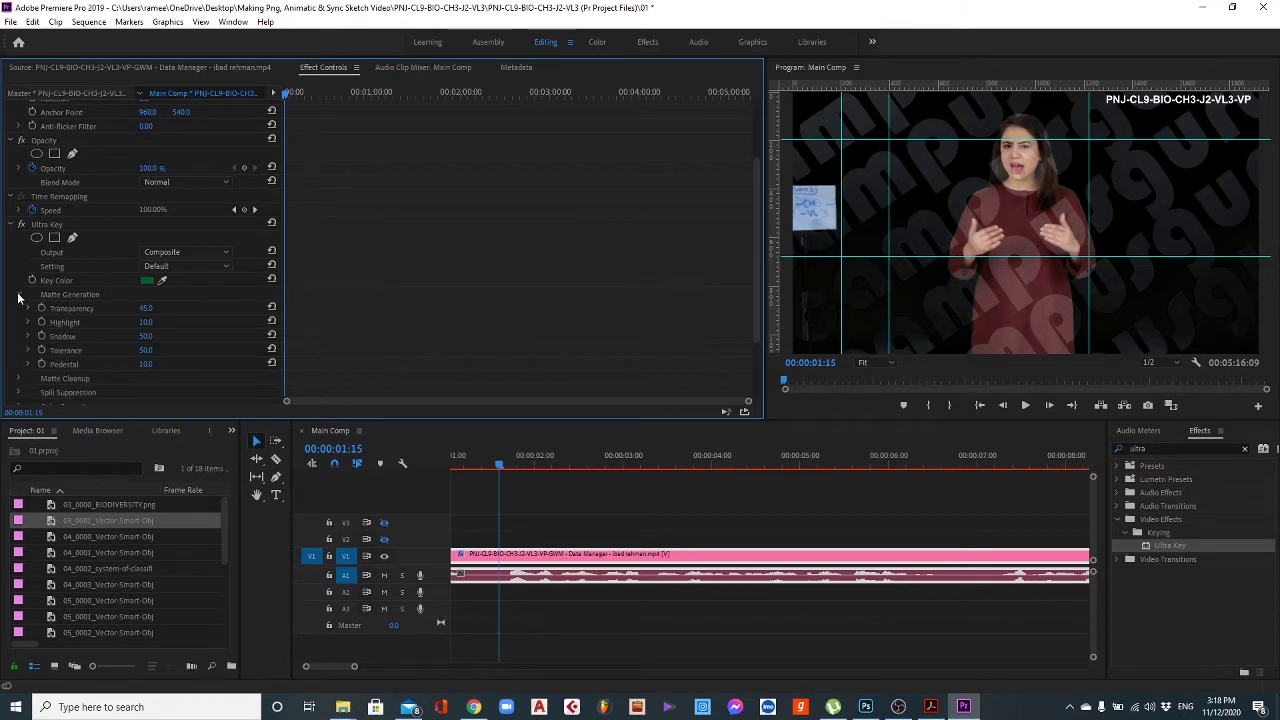
left_click(147, 365)
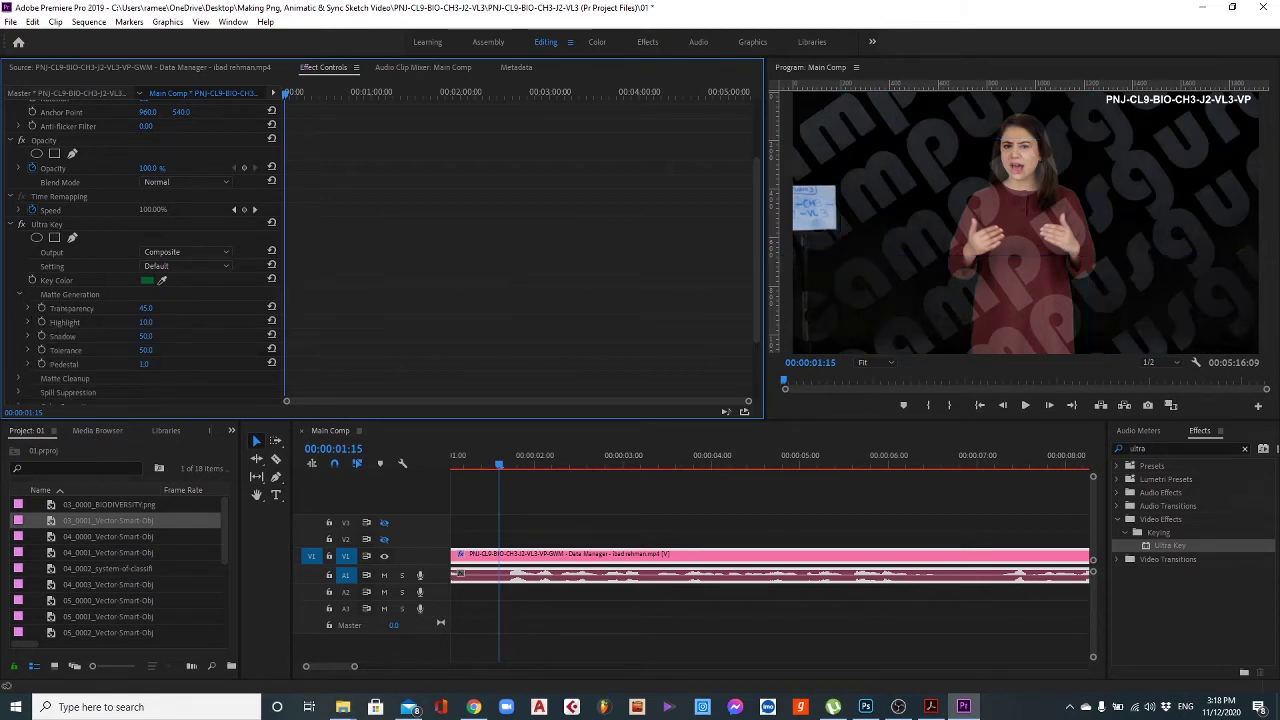
type("48")
key("Return")
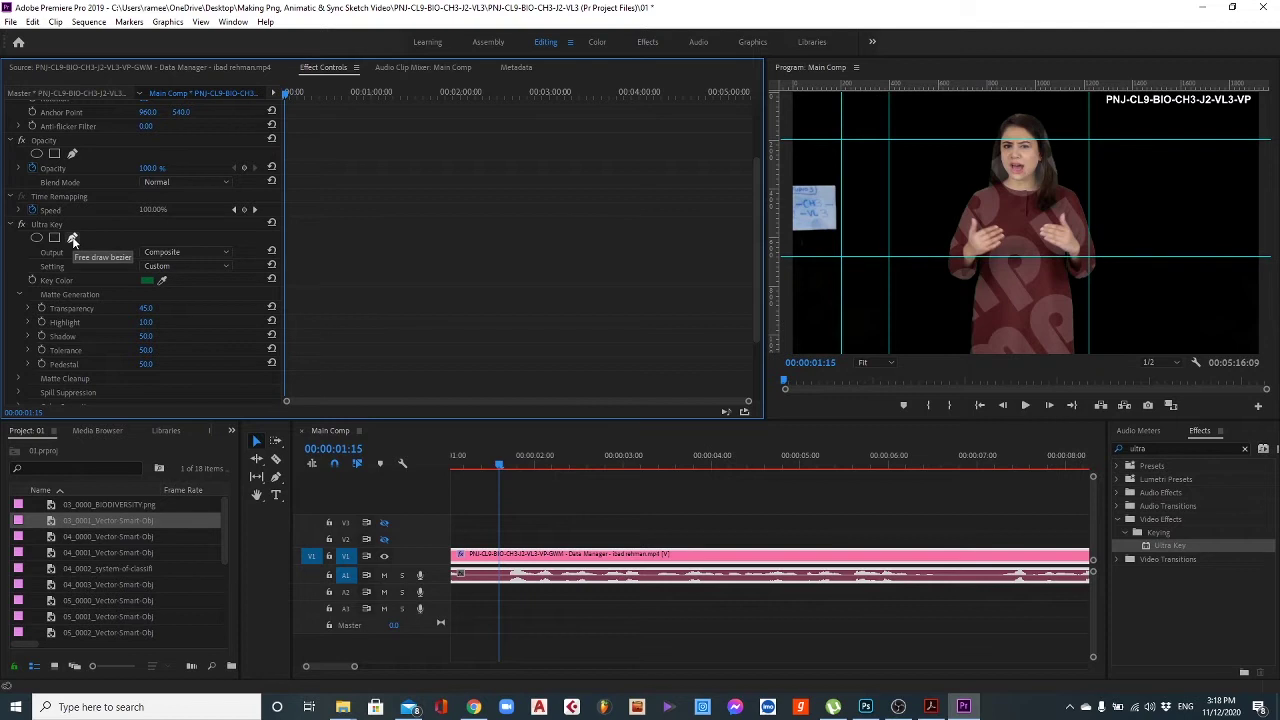
Begin a free-draw opacity mask on the narrator clip, tracing below and beside the paper sign and up towards the frame's upper edge.
left_click(72, 155)
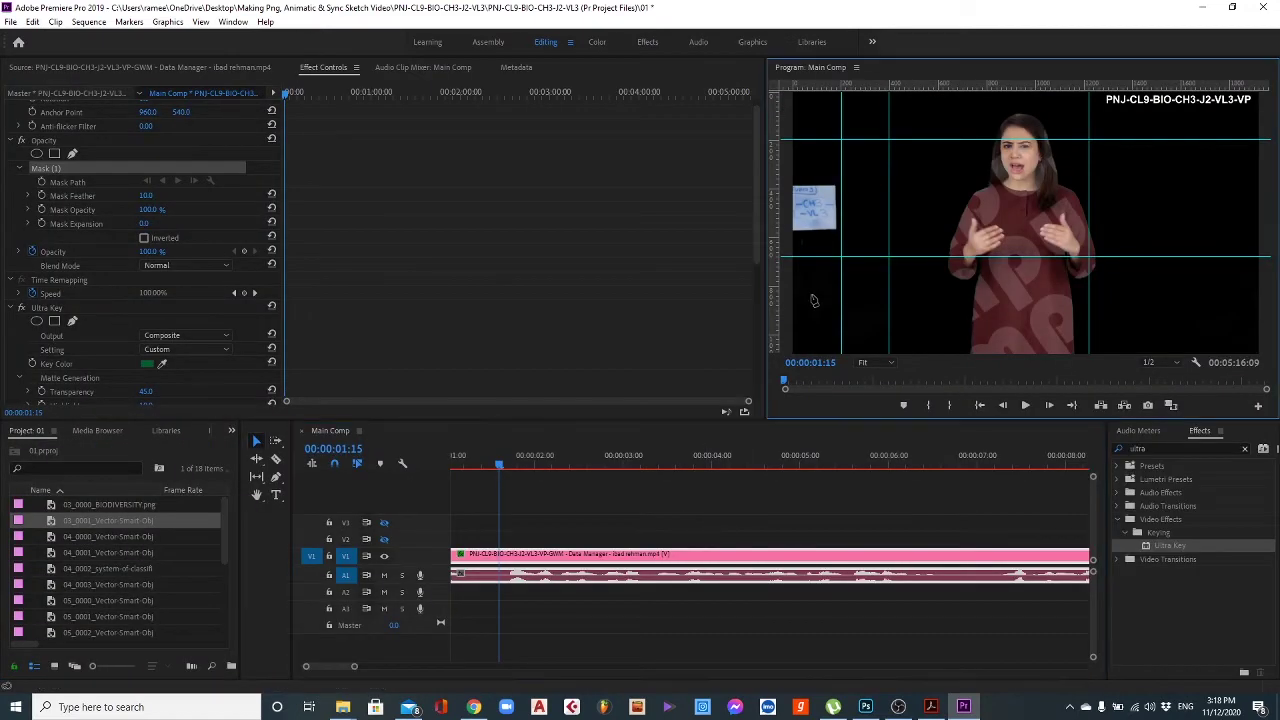
key("grave")
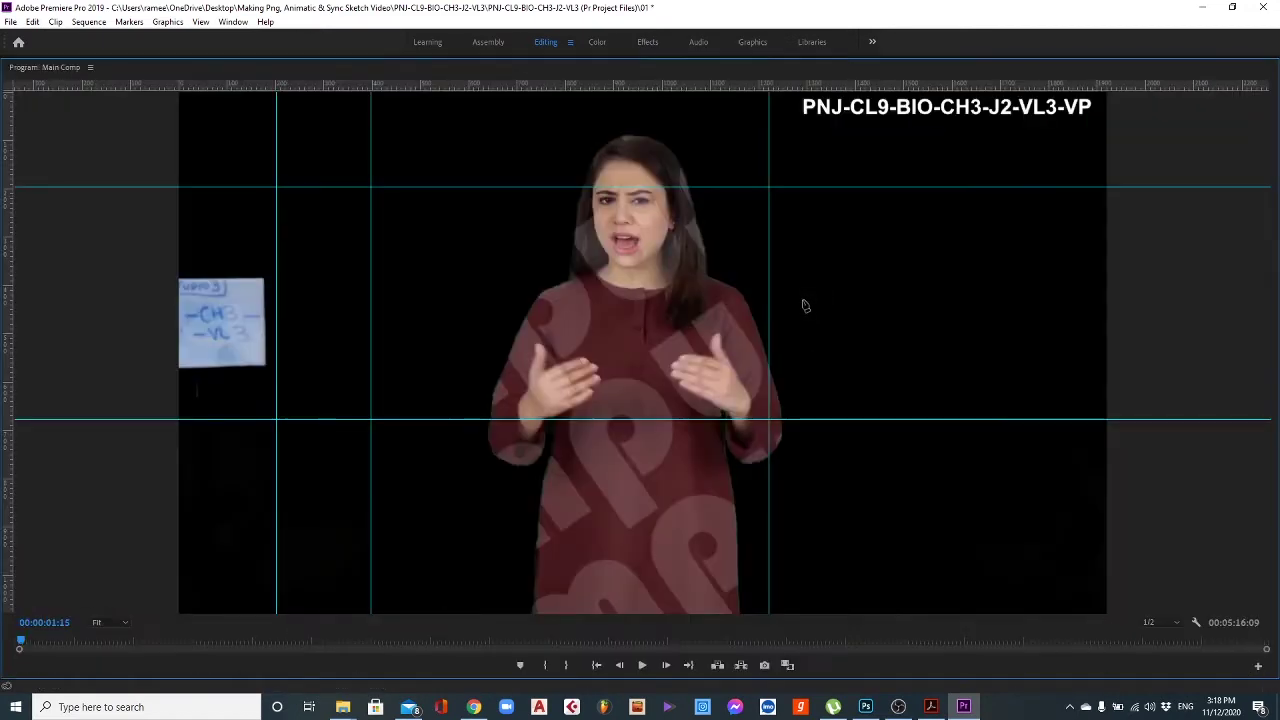
left_click(171, 388)
left_click(268, 388)
left_click(267, 265)
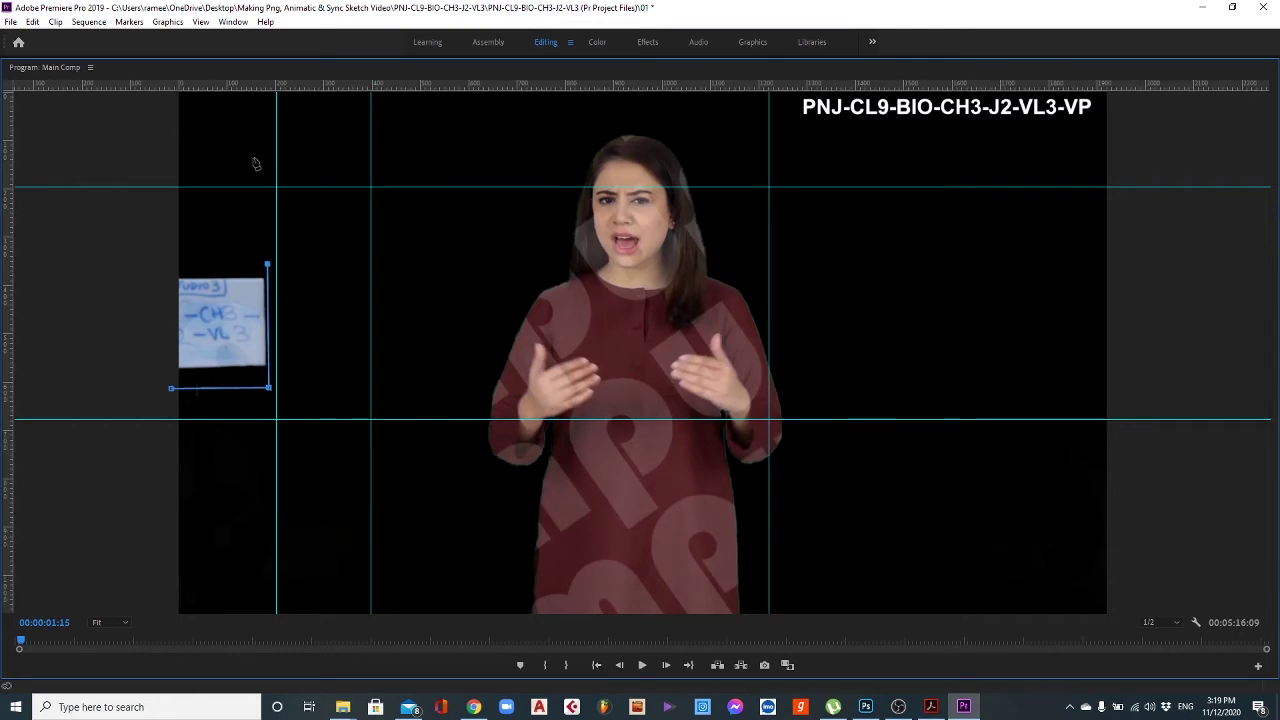
left_click(263, 127)
Continue the opacity mask above the narrator's head and under the title code, and close it outside the frame at the paper sign.
left_click(120, 622)
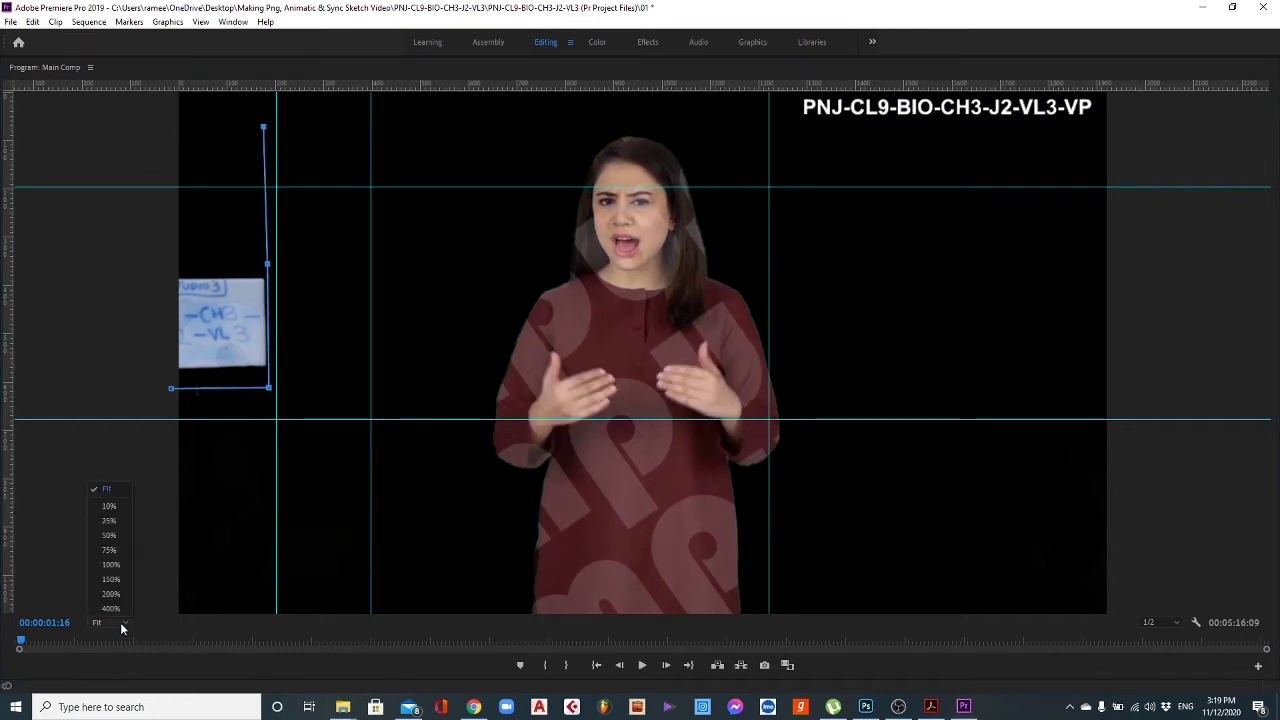
left_click(108, 512)
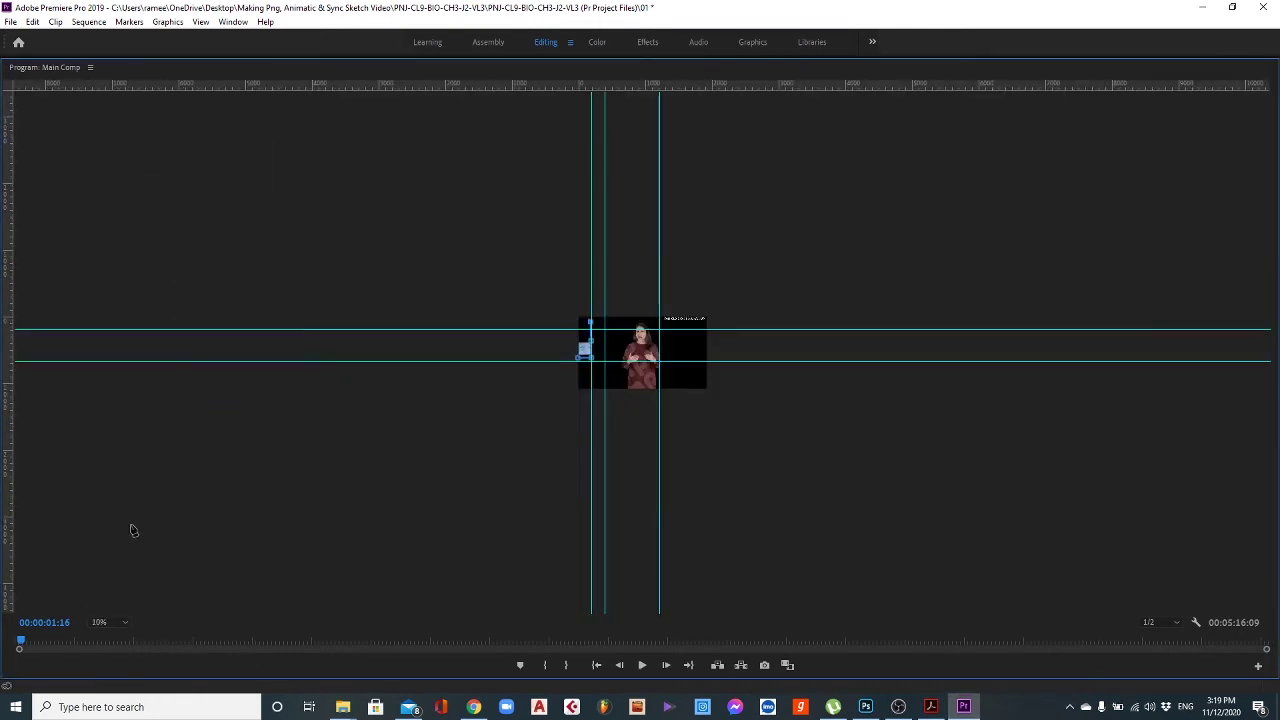
left_click(100, 624)
left_click(108, 534)
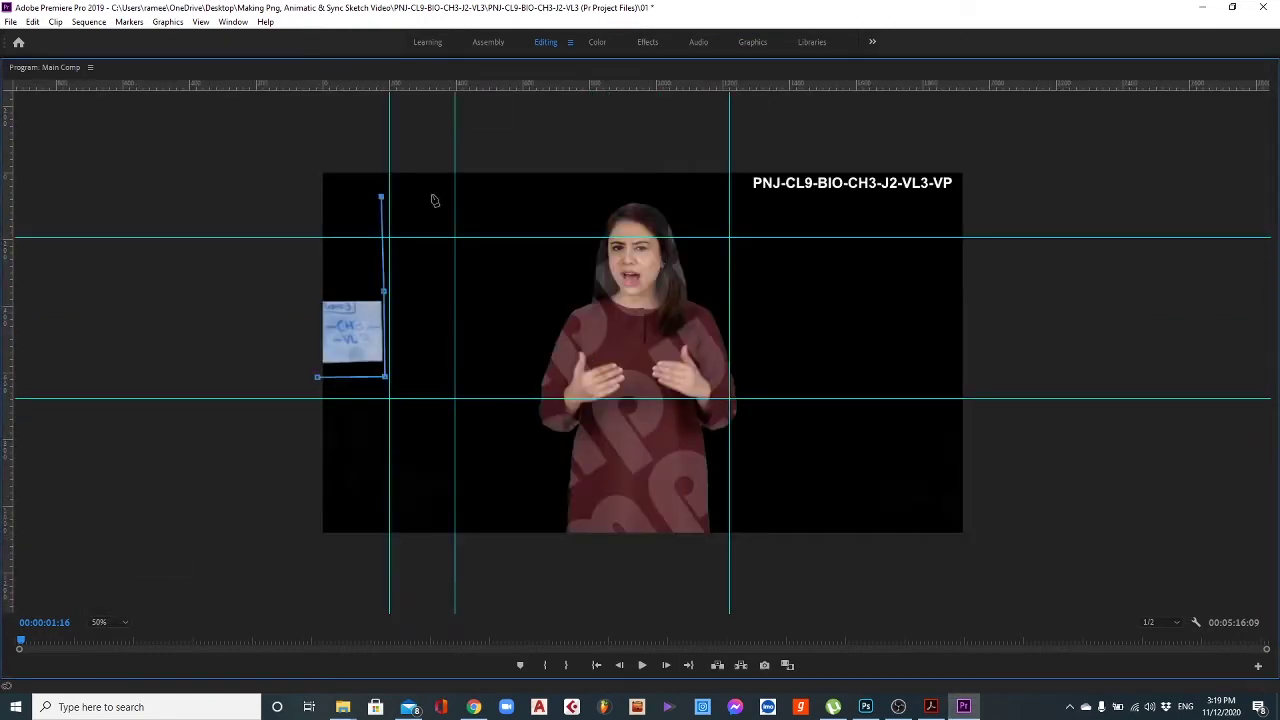
left_click(478, 190)
left_click(576, 188)
left_click(647, 190)
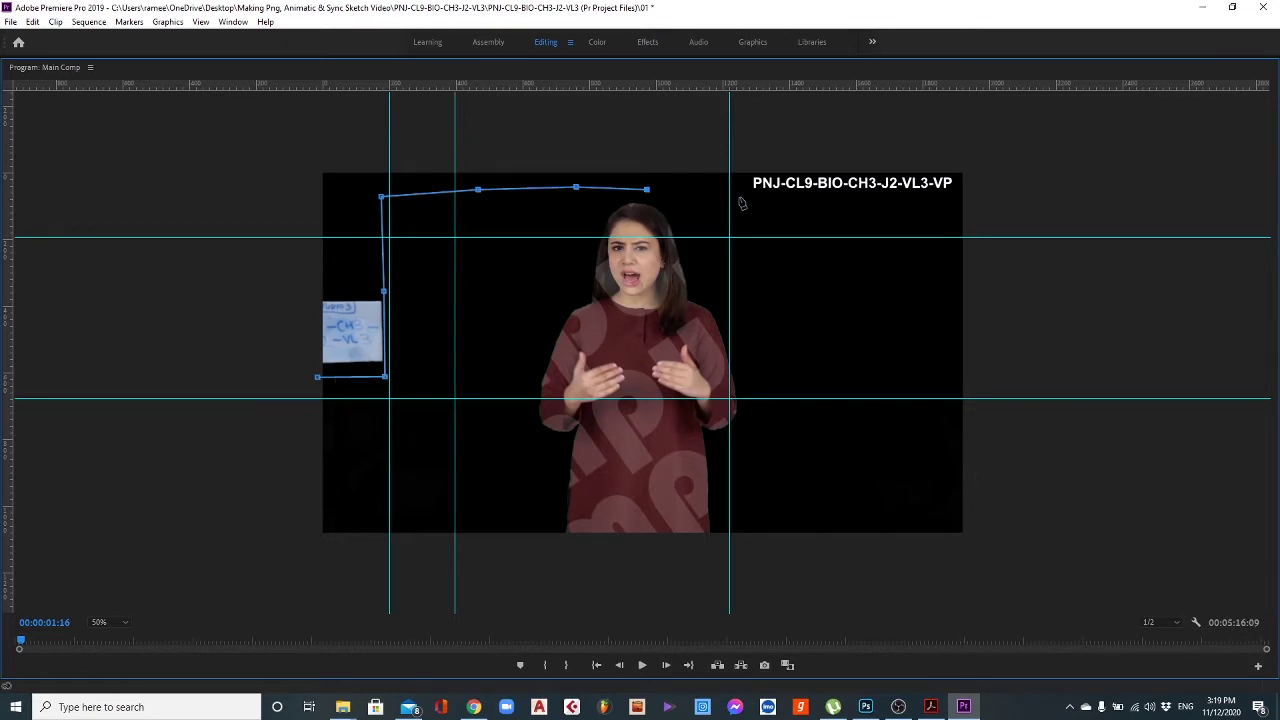
left_click(739, 197)
left_click(875, 211)
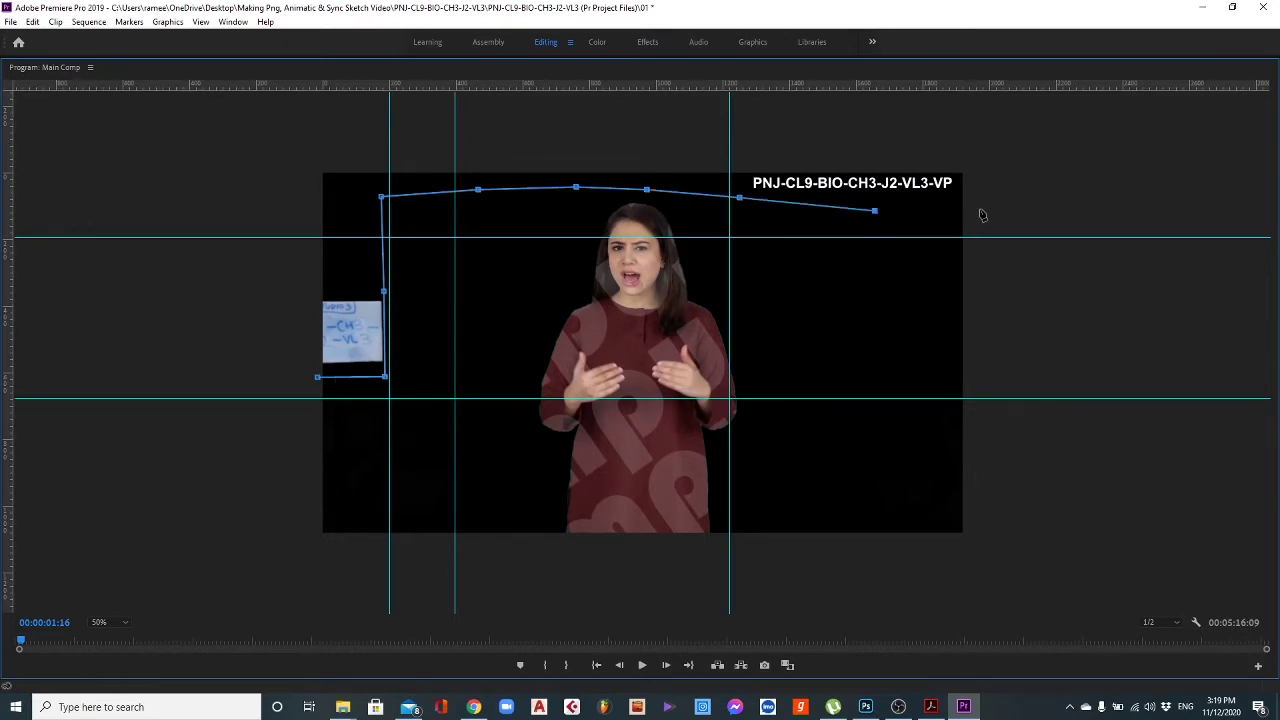
left_click(987, 208)
left_click(961, 149)
left_click(317, 134)
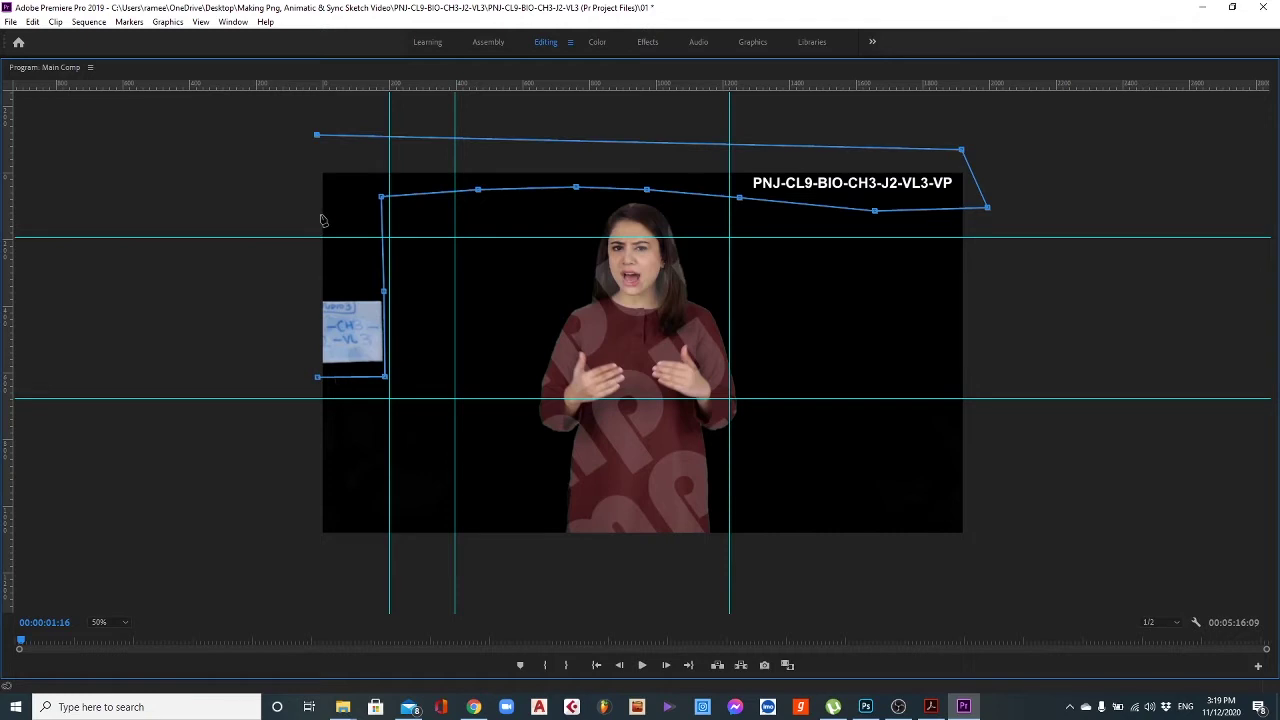
left_click(317, 378)
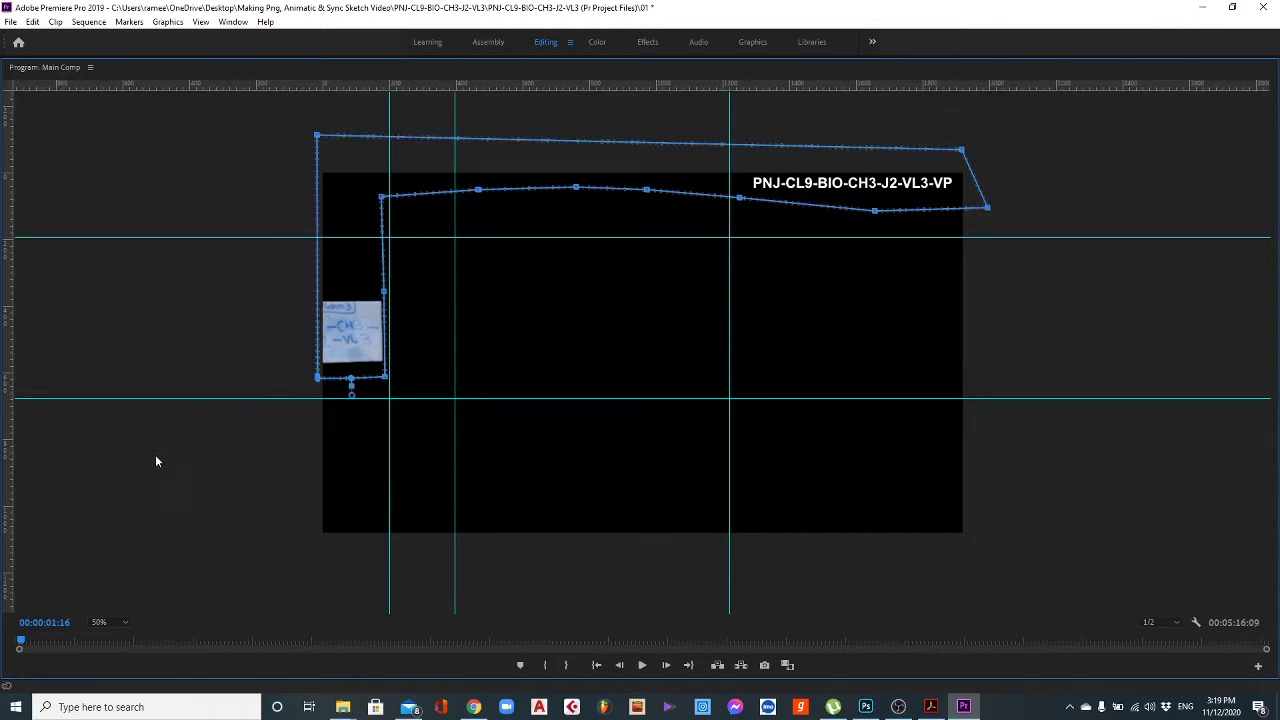
Invert the opacity mask so it hides the sign and title code, and return the Program monitor zoom to Fit.
key("grave")
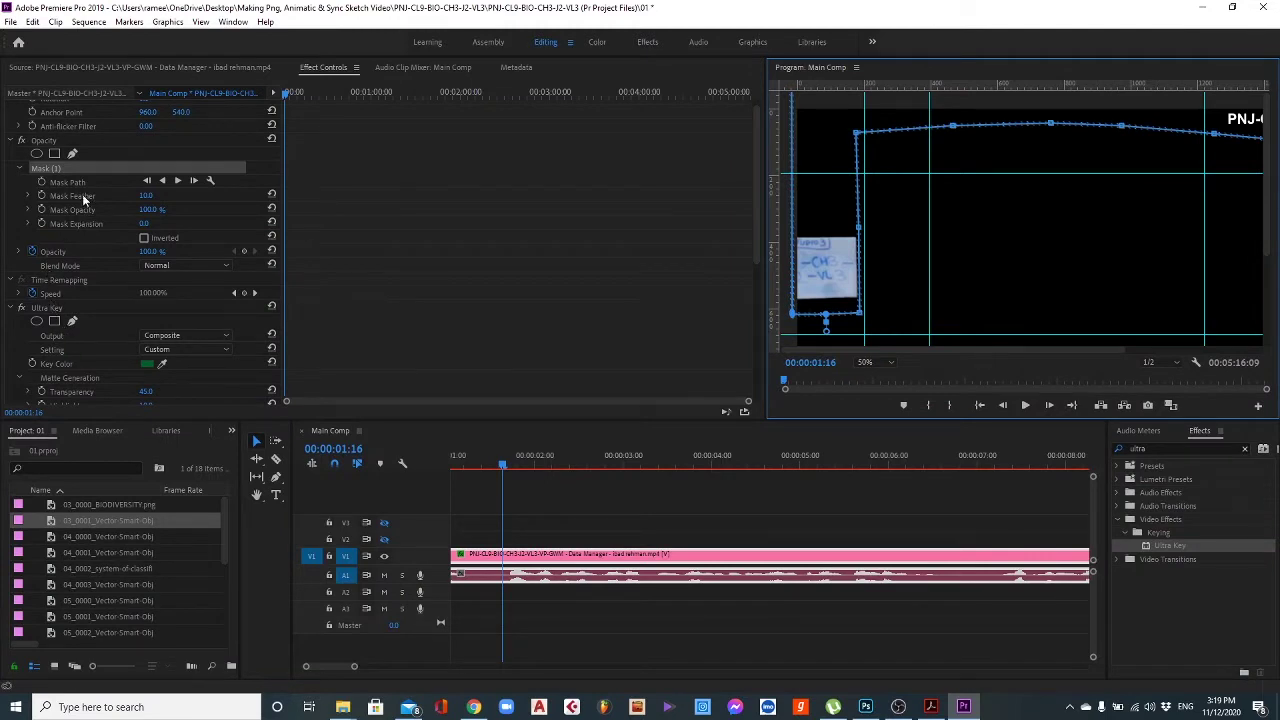
left_click(144, 238)
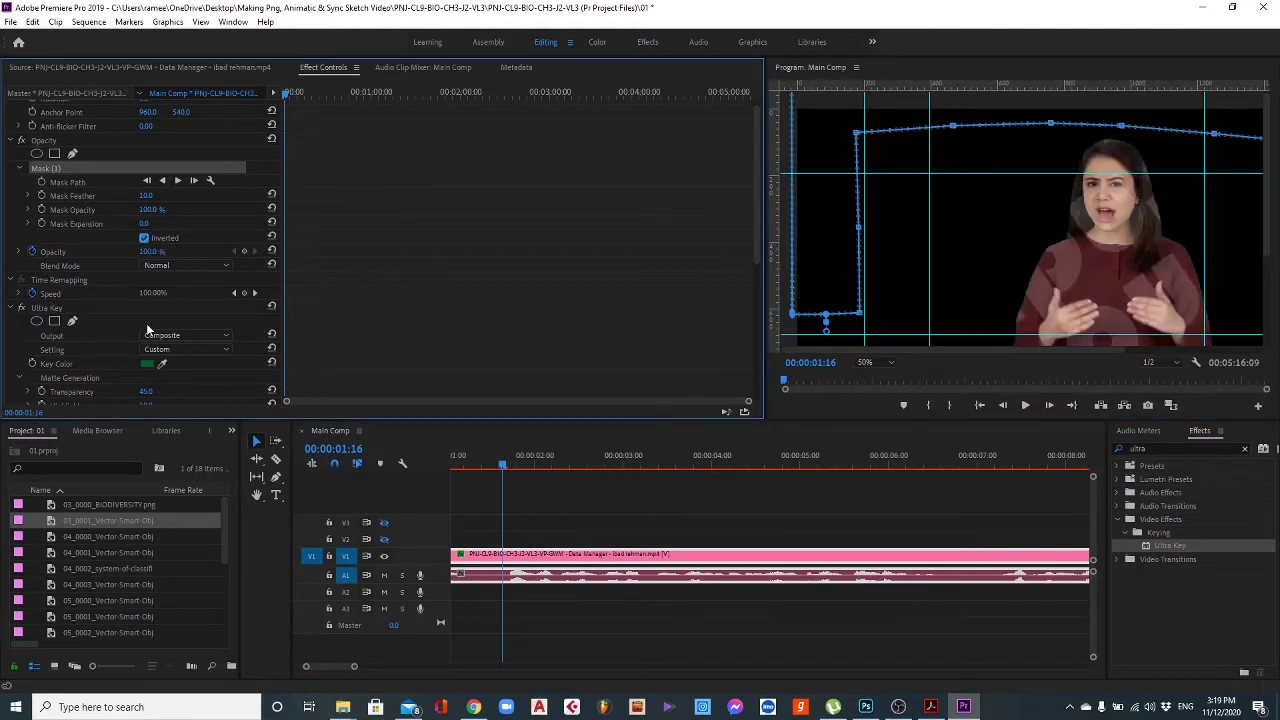
left_click(866, 363)
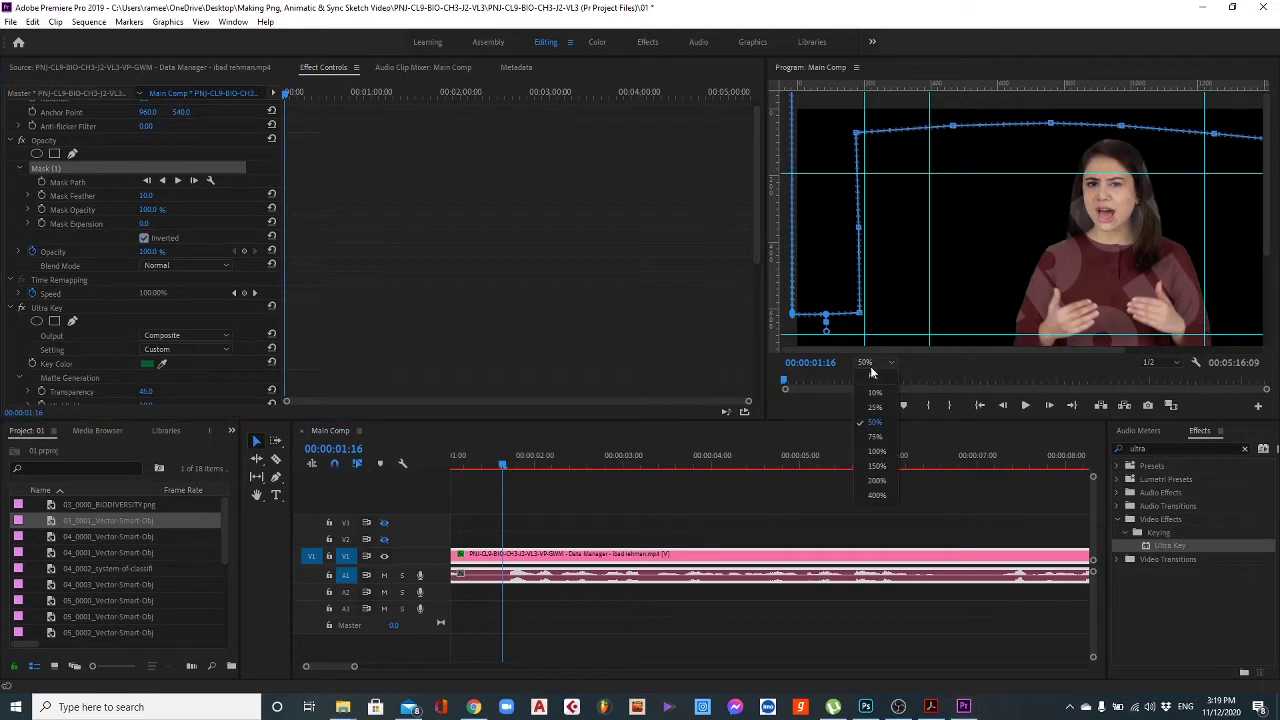
left_click(874, 381)
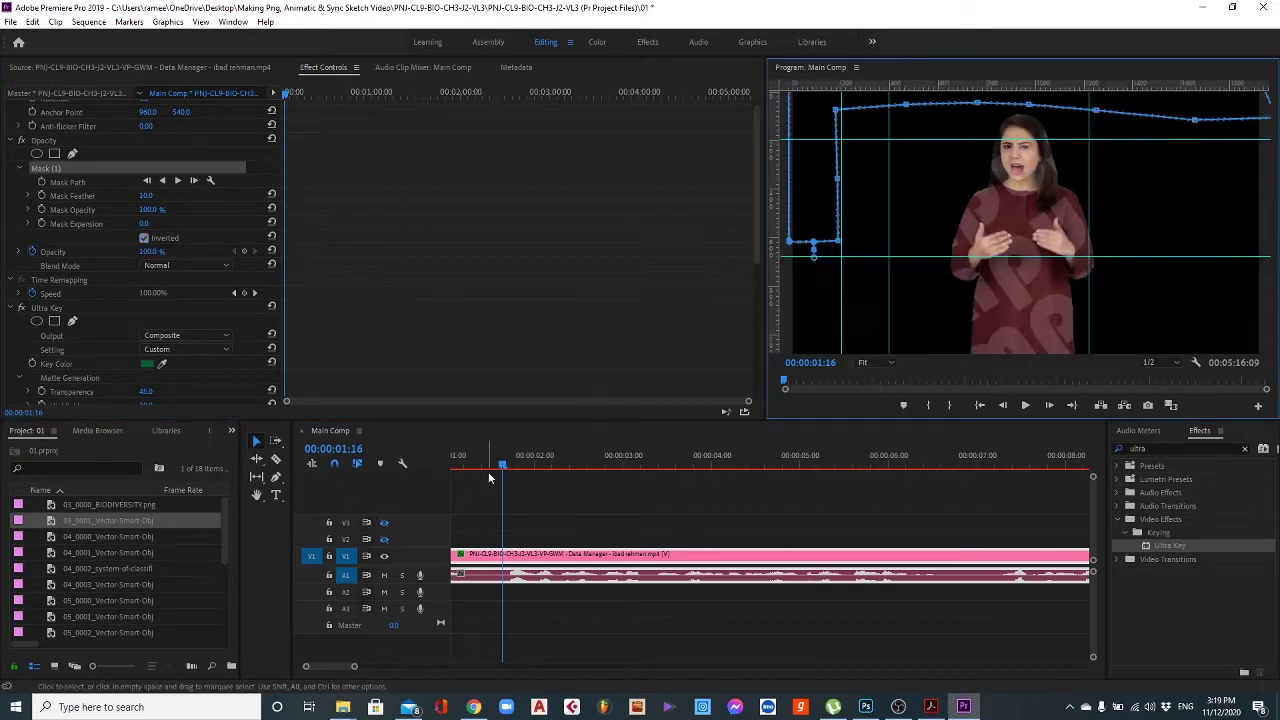
Check the keyed narrator at 00:00:01:05 without the mask outline, deselect the clip, and save the project.
left_click(459, 468)
mouse_move(459, 468)
left_mouse_down()
mouse_move(503, 468)
mouse_move(463, 468)
left_mouse_up()
left_click(44, 140)
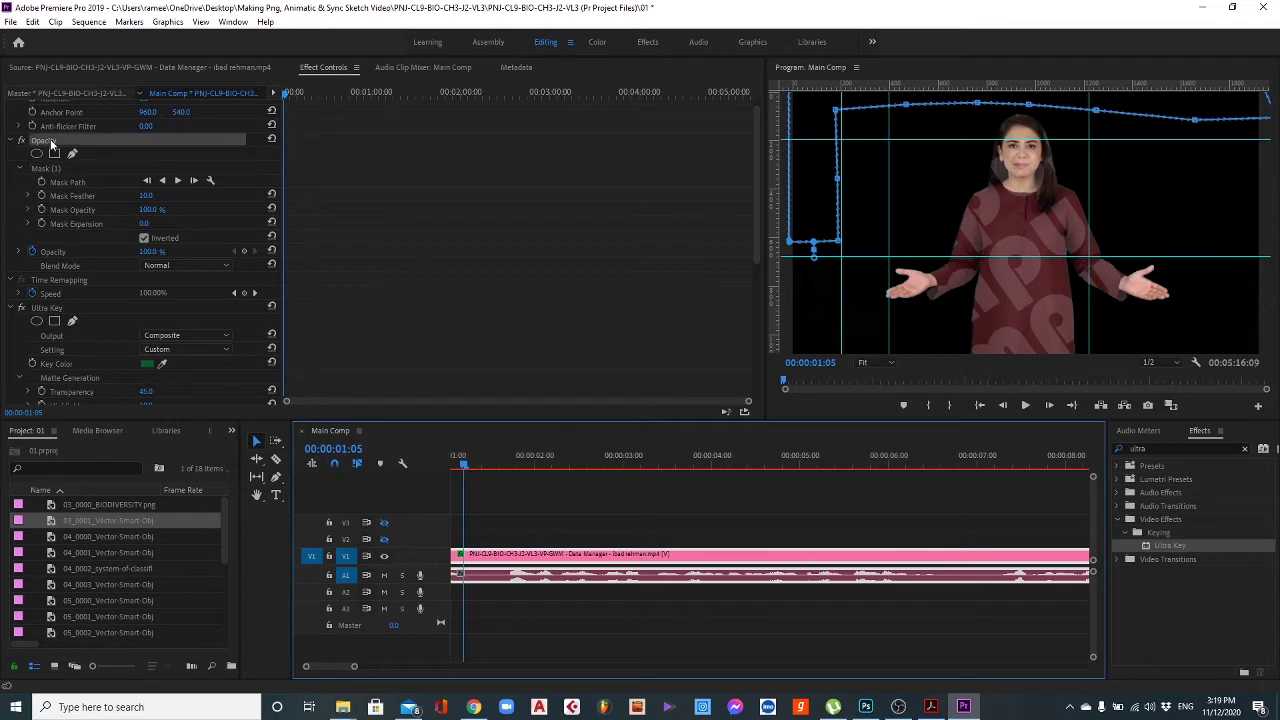
left_click(489, 532)
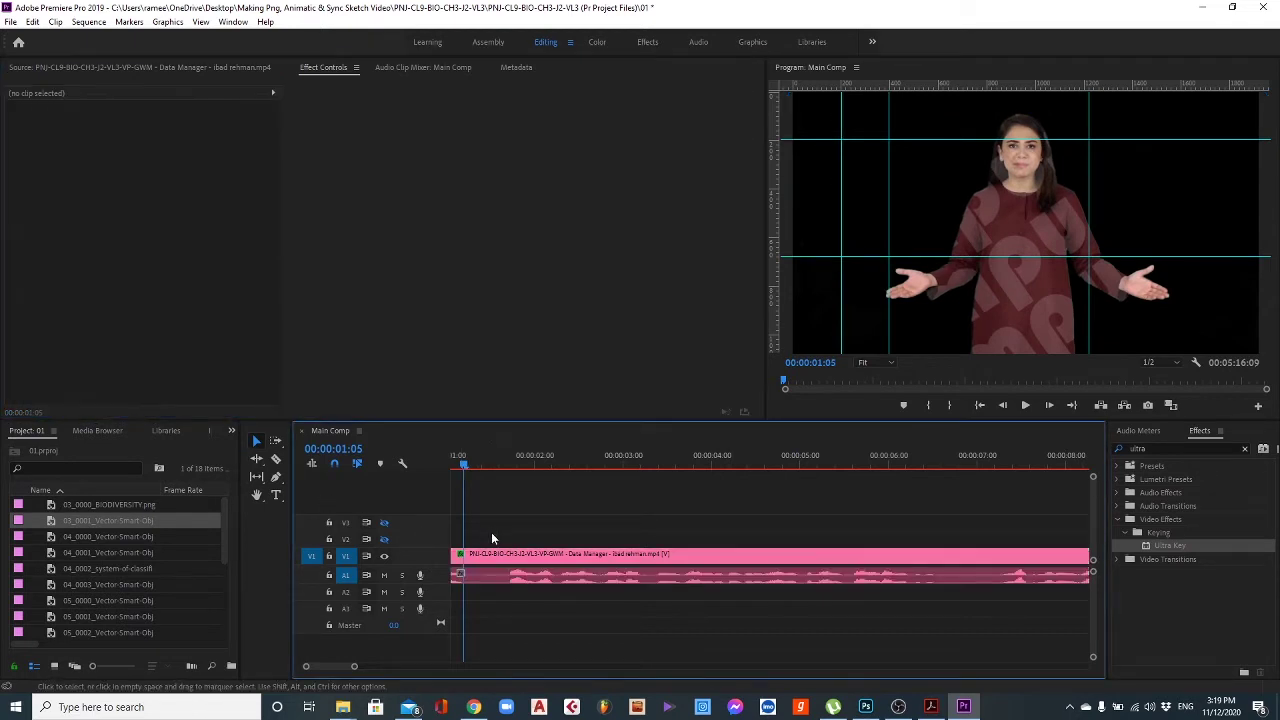
key("ctrl+s")
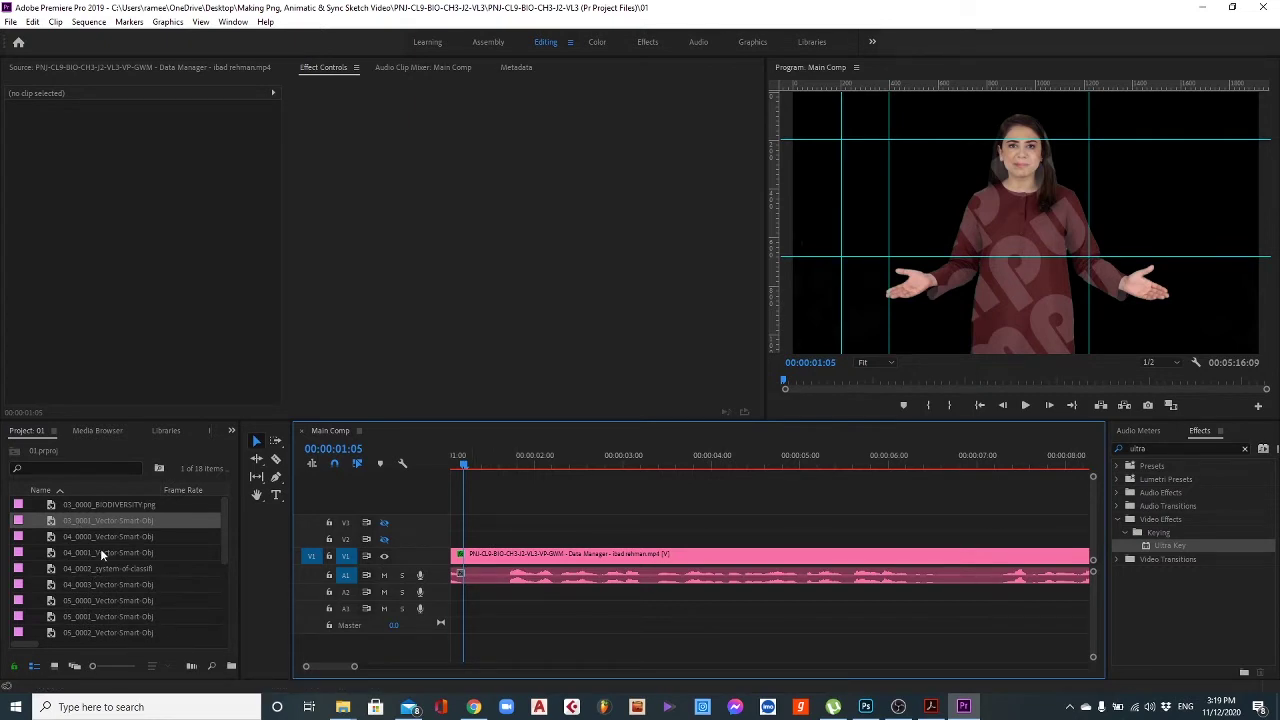
Place 03_0001_Vector-Smart-Object.png on V2 just before the two-second mark and play the narration from 00:00:01:05.
left_click_drag(113, 520, 527, 541)
key("minus")
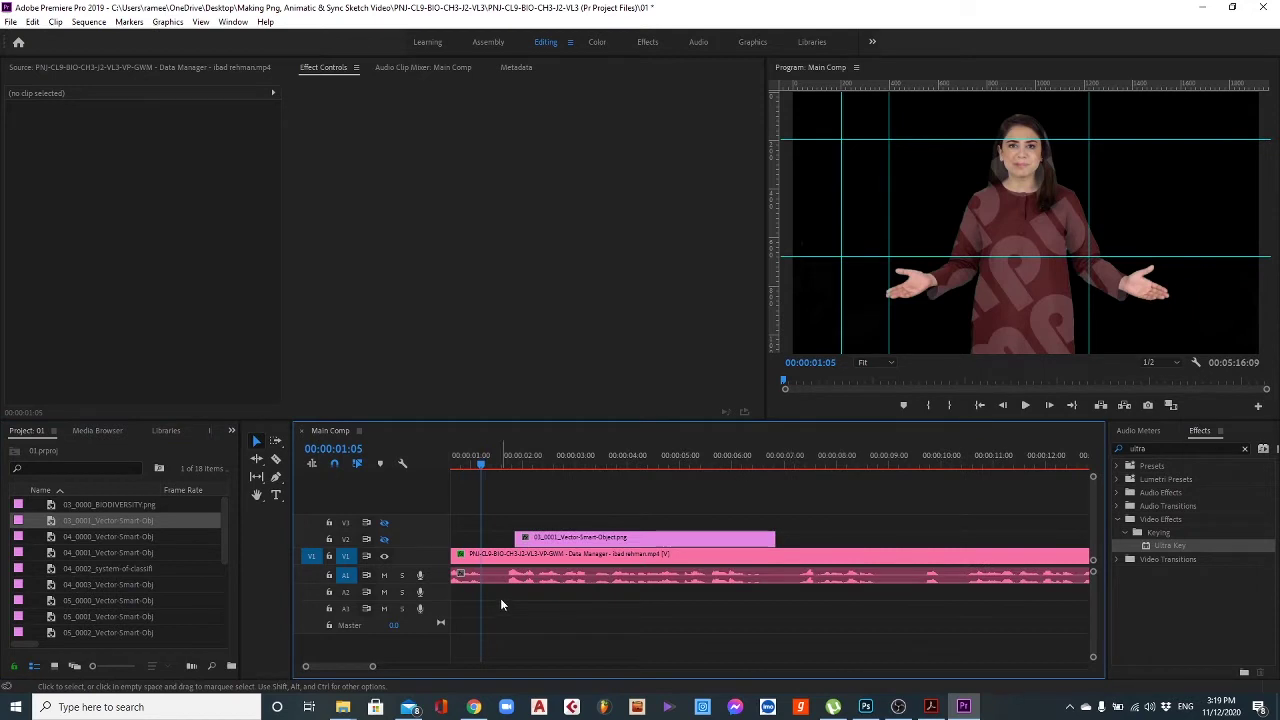
key("space")
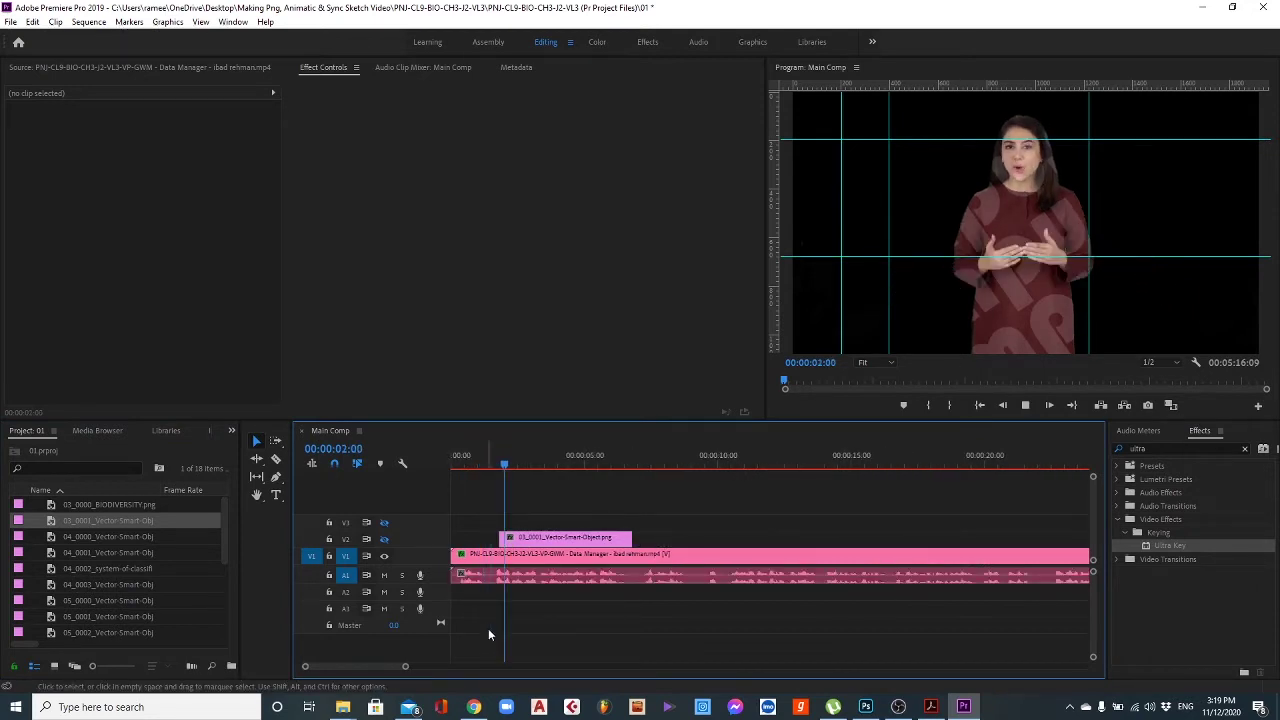
key("minus")
key("equal")
Move the 03_0001_Vector-Smart-Object.png clip on V2 slightly earlier so it starts at 00:00:01:18.
key("Left")
key("Left")
key("Left")
key("Left")
key("Left")
key("Left")
key("Left")
key("Left")
key("Left")
key("Left")
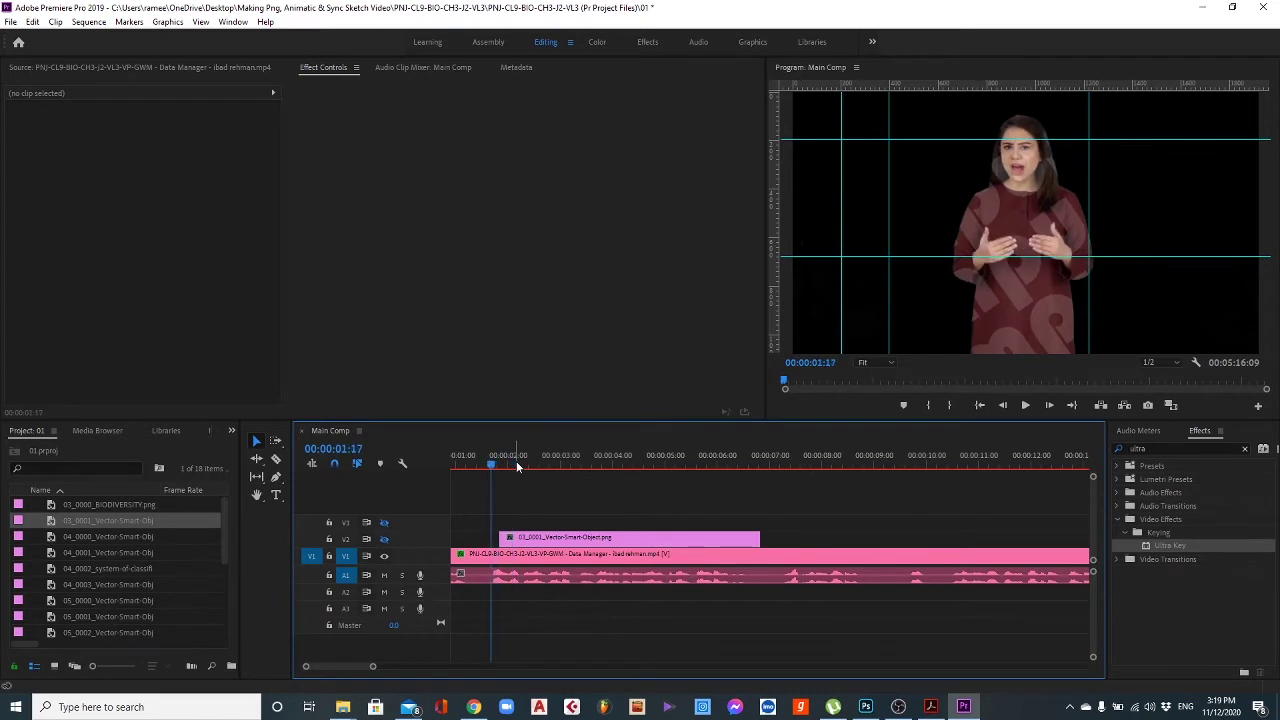
key("Left")
left_click(530, 540)
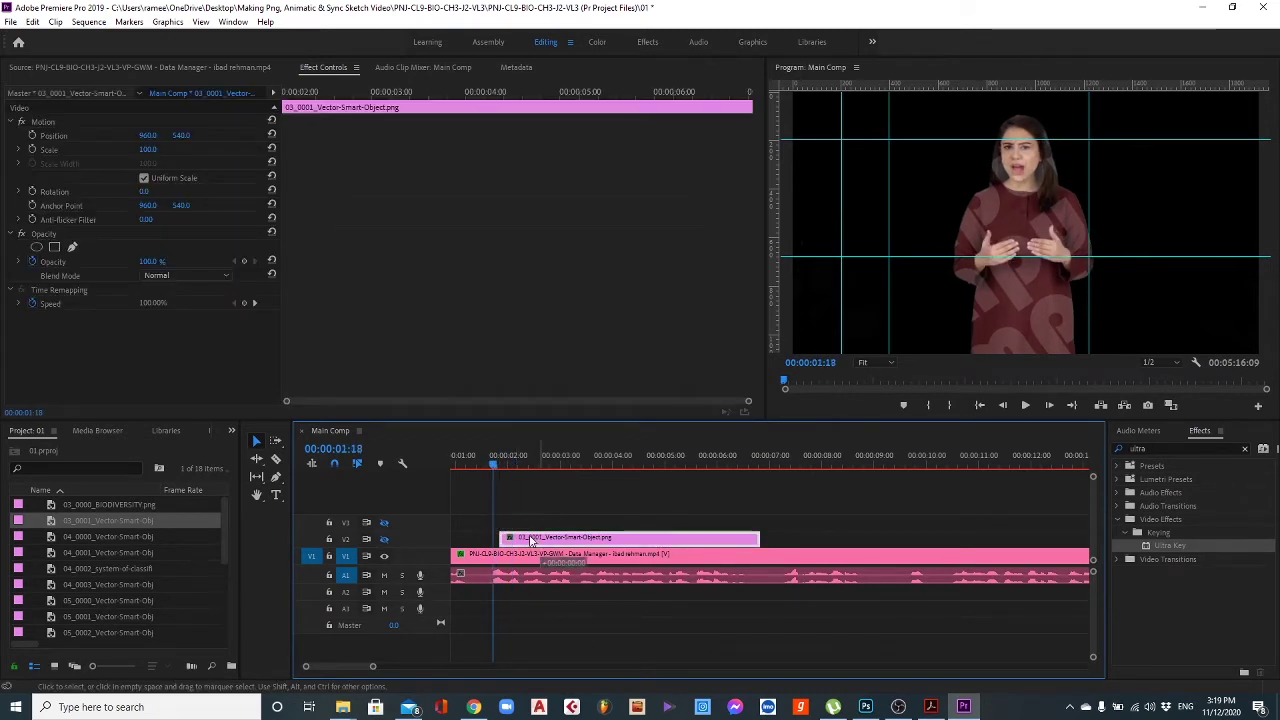
left_click_drag(530, 540, 523, 540)
Place 03_0000_BIODIVERSITY.png on V3 at 00:00:01:18 and turn on the output of tracks V2 and V3 to preview the title.
left_click(96, 508)
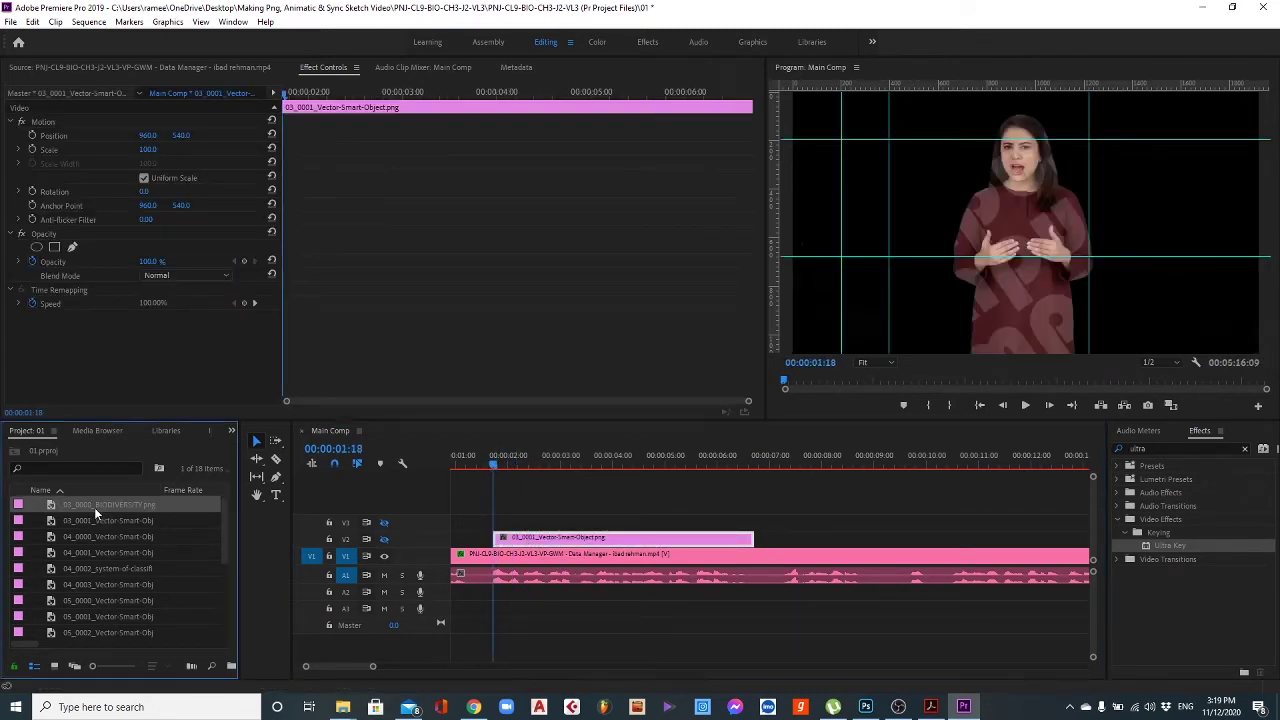
left_click_drag(268, 505, 495, 521)
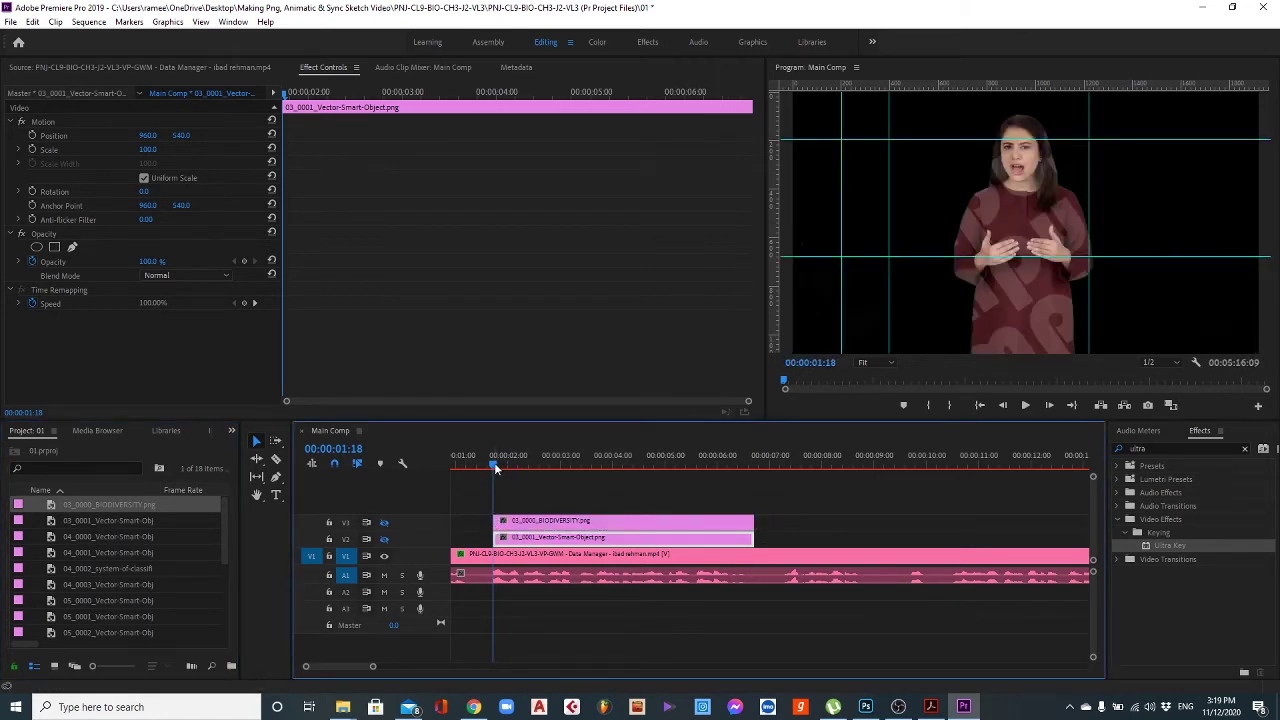
left_click(549, 458)
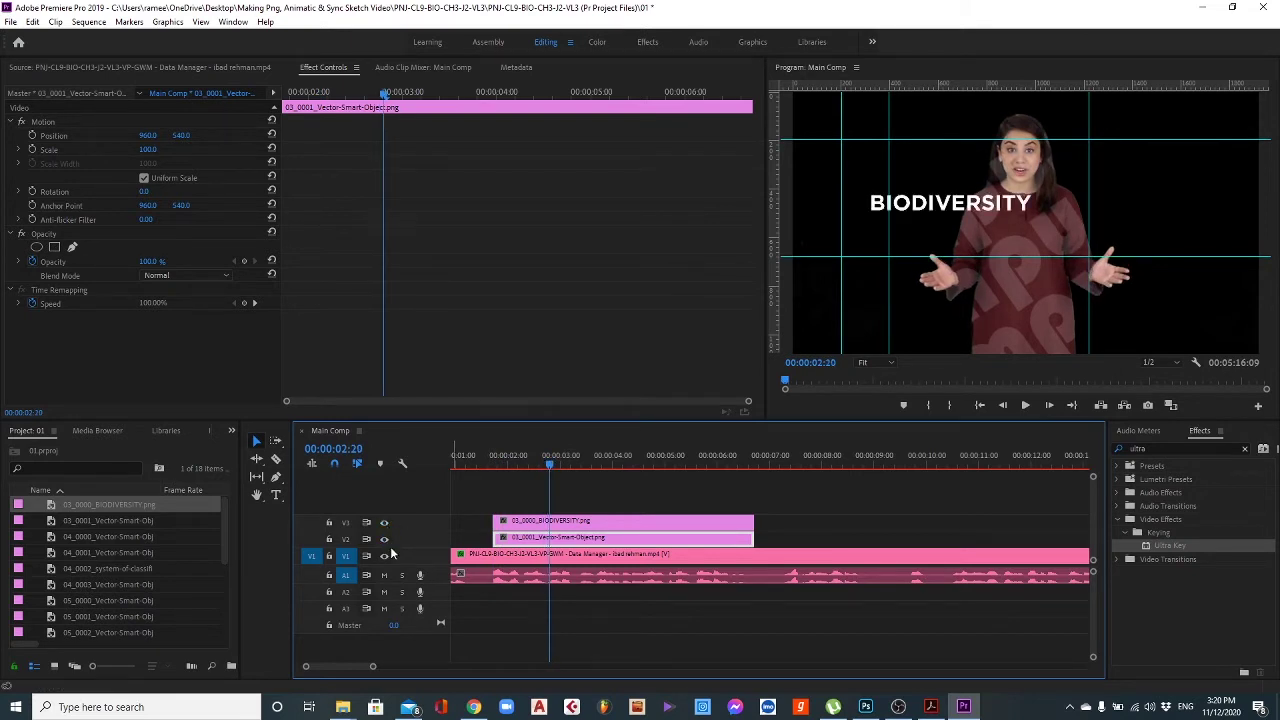
left_click(487, 460)
left_click_drag(523, 465, 577, 466)
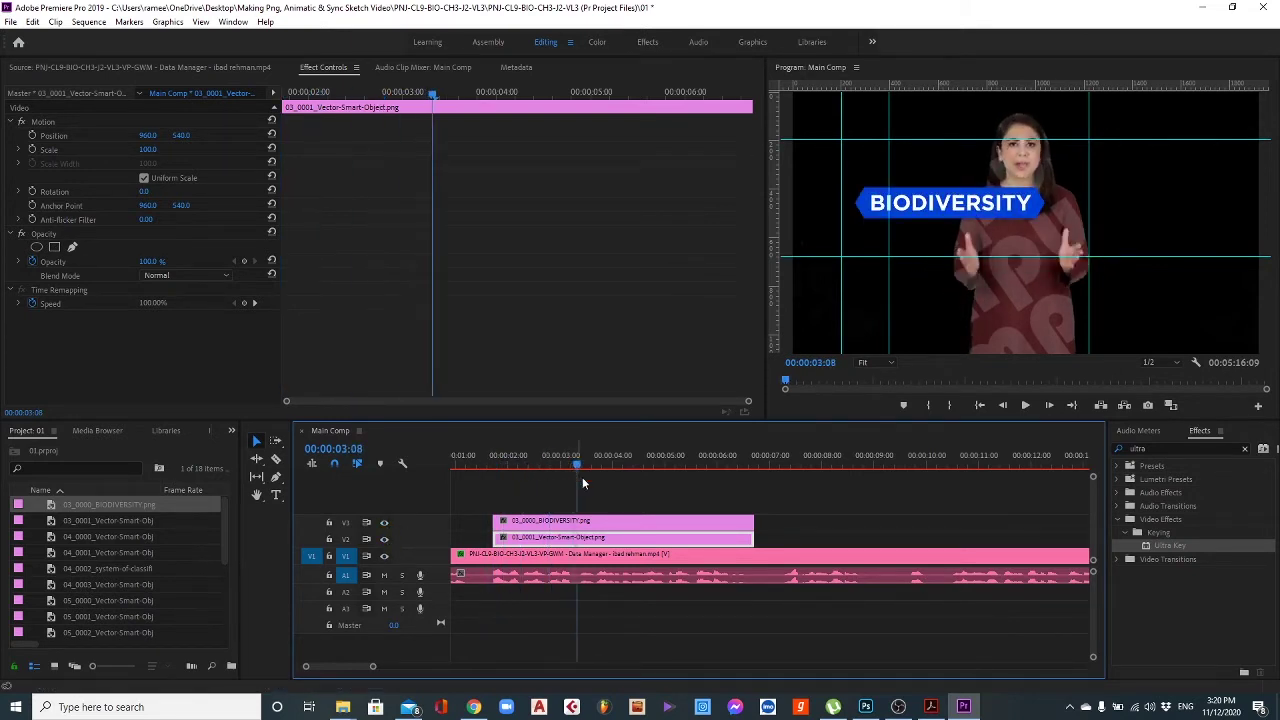
Nest the two title clips on V2 and V3 into a sequence named 03, and save the project.
left_click(777, 512)
left_click_drag(782, 505, 612, 552)
right_click(598, 550)
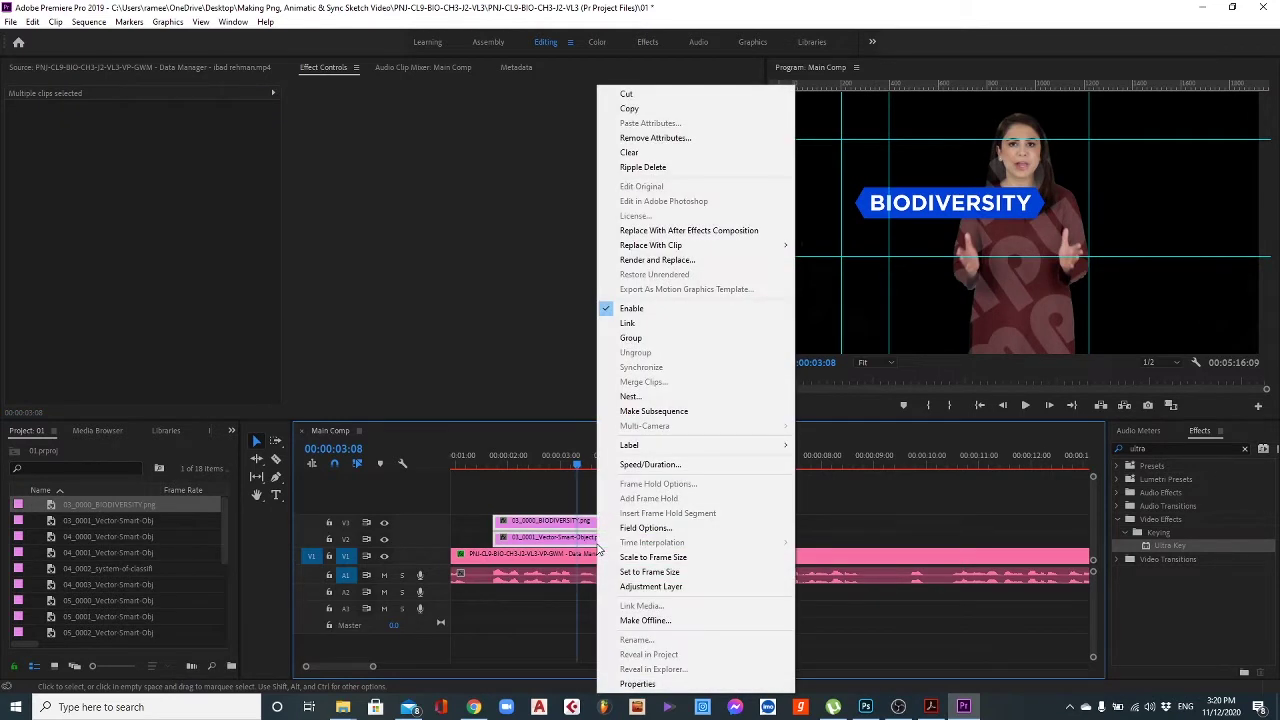
left_click(651, 397)
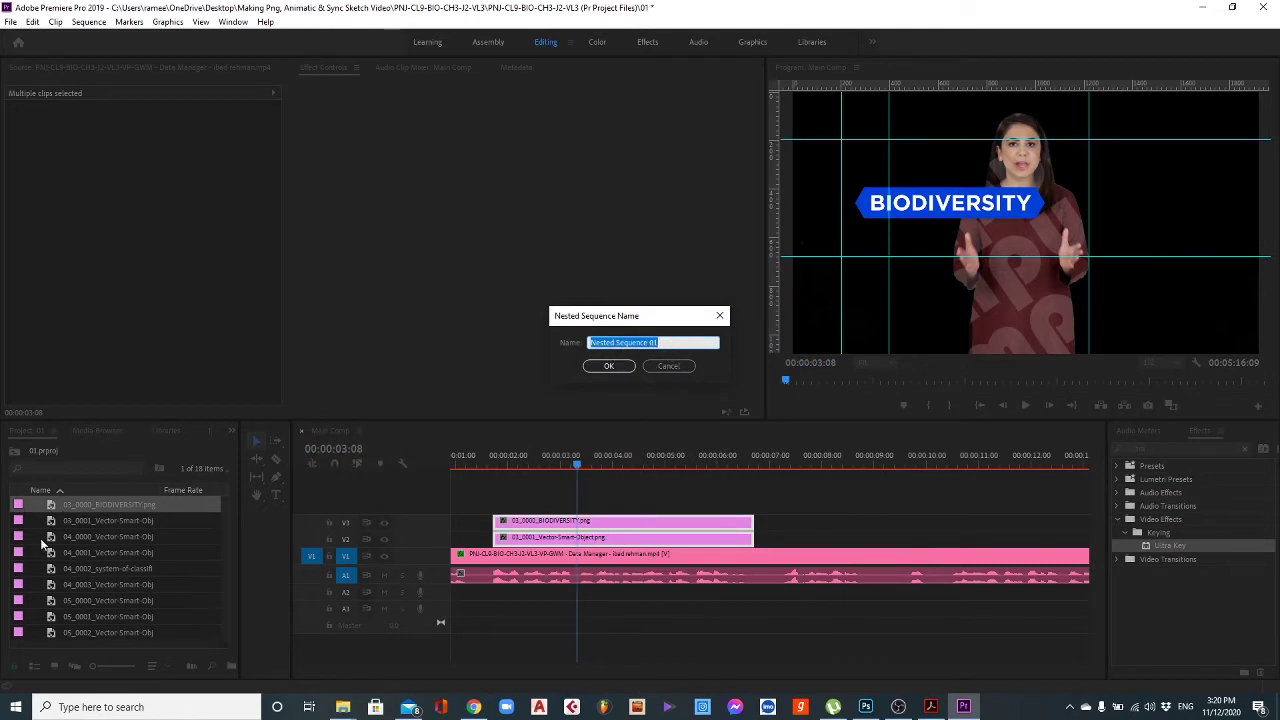
type("03")
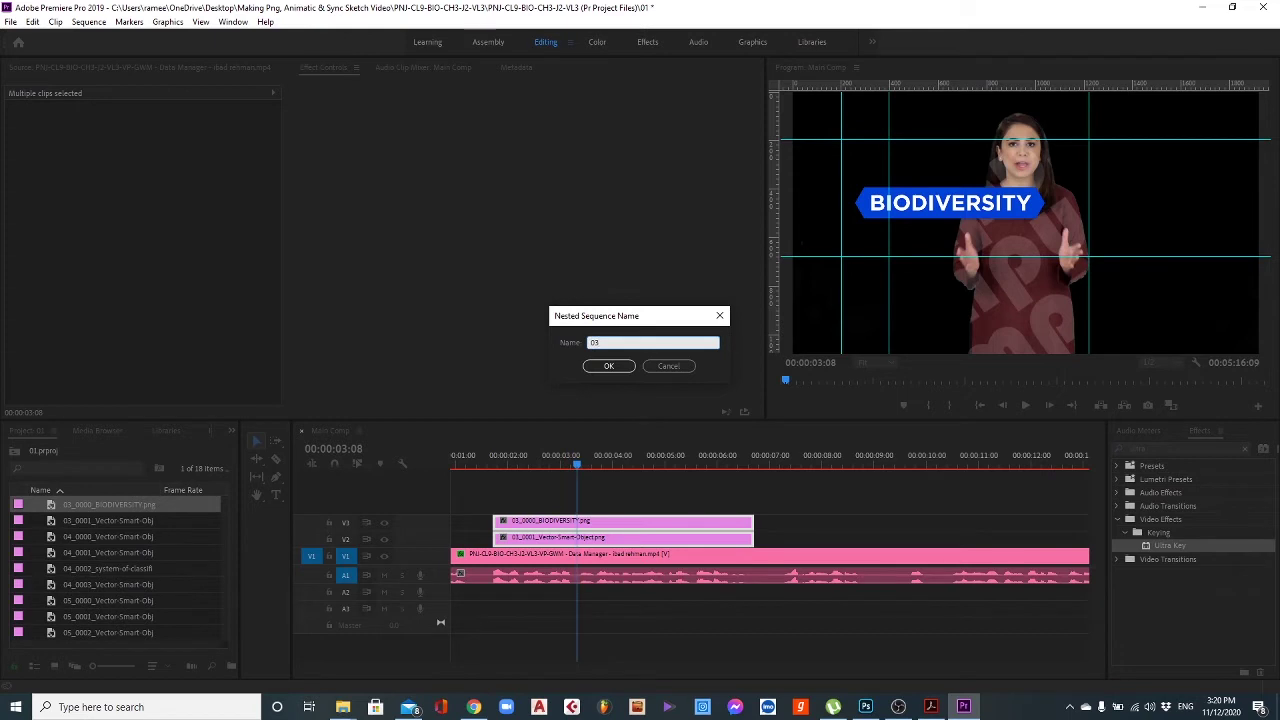
left_click(606, 366)
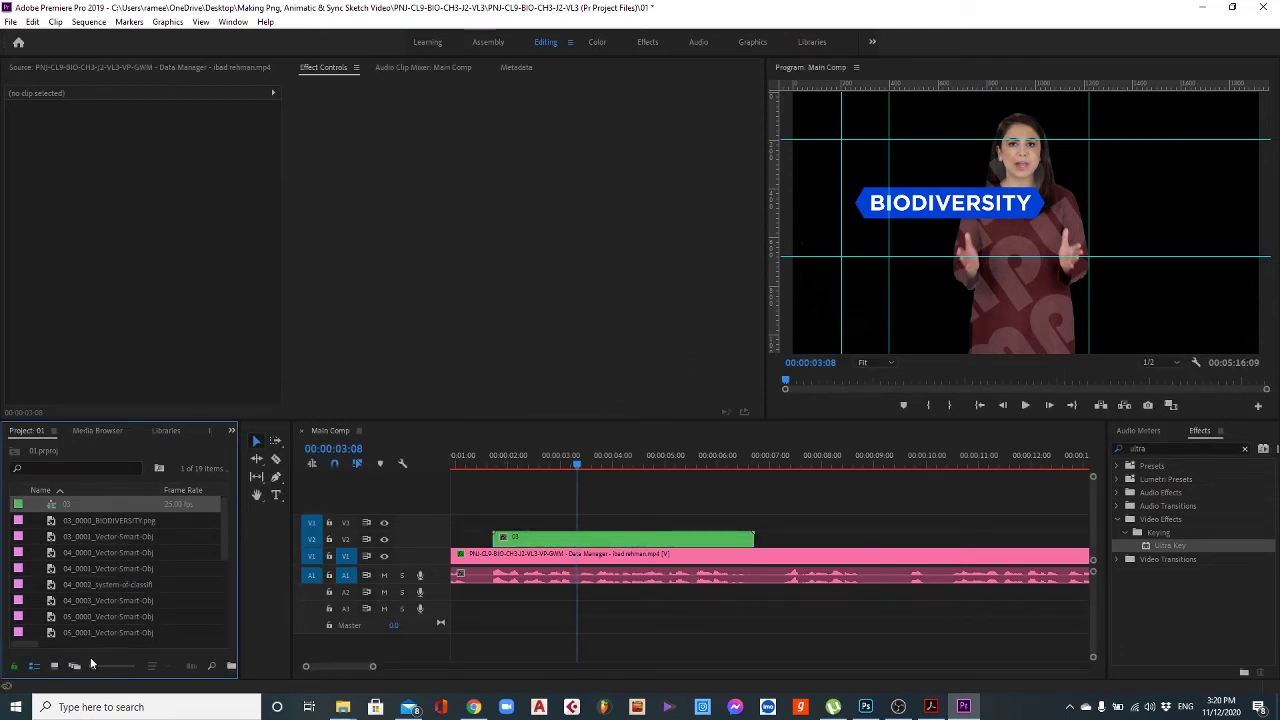
key("ctrl+s")
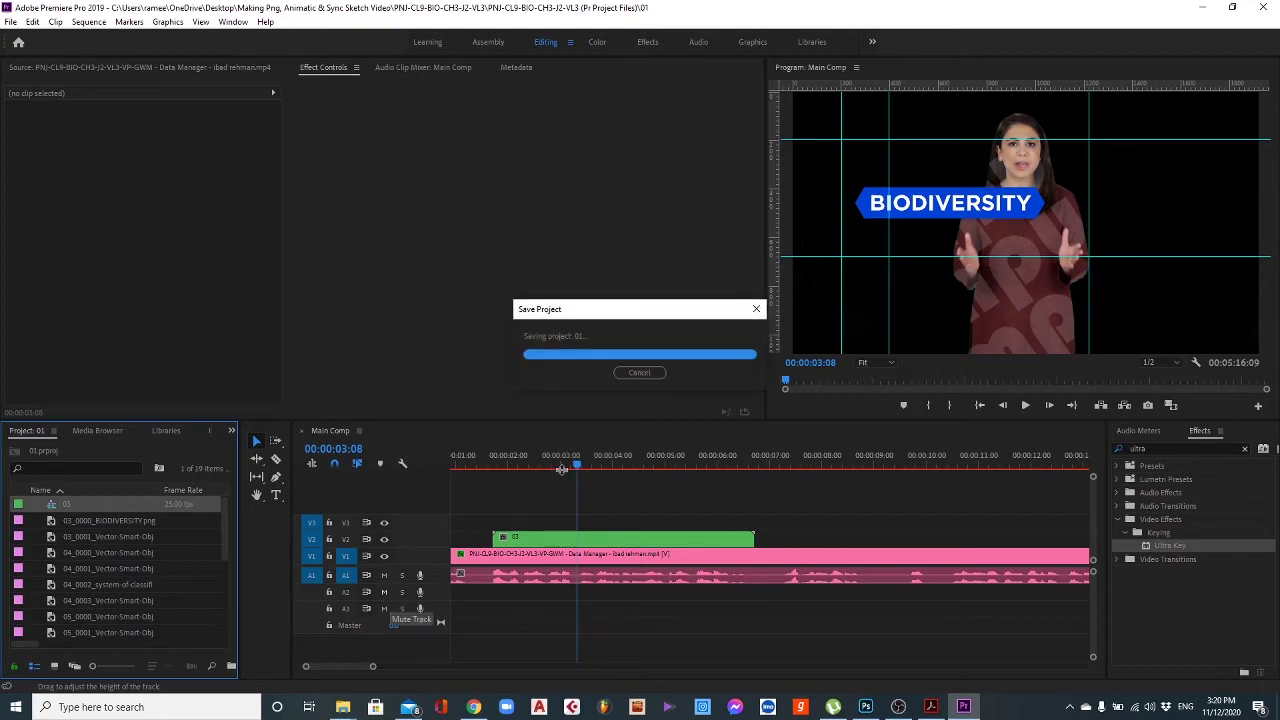
Play the narration under nested clip 03 from 00:00:03:10, replay the part after five seconds, and park the playhead at 00:00:05:00.
mouse_move(576, 466)
left_mouse_down()
mouse_move(493, 462)
mouse_move(703, 465)
mouse_move(498, 465)
mouse_move(580, 461)
left_mouse_up()
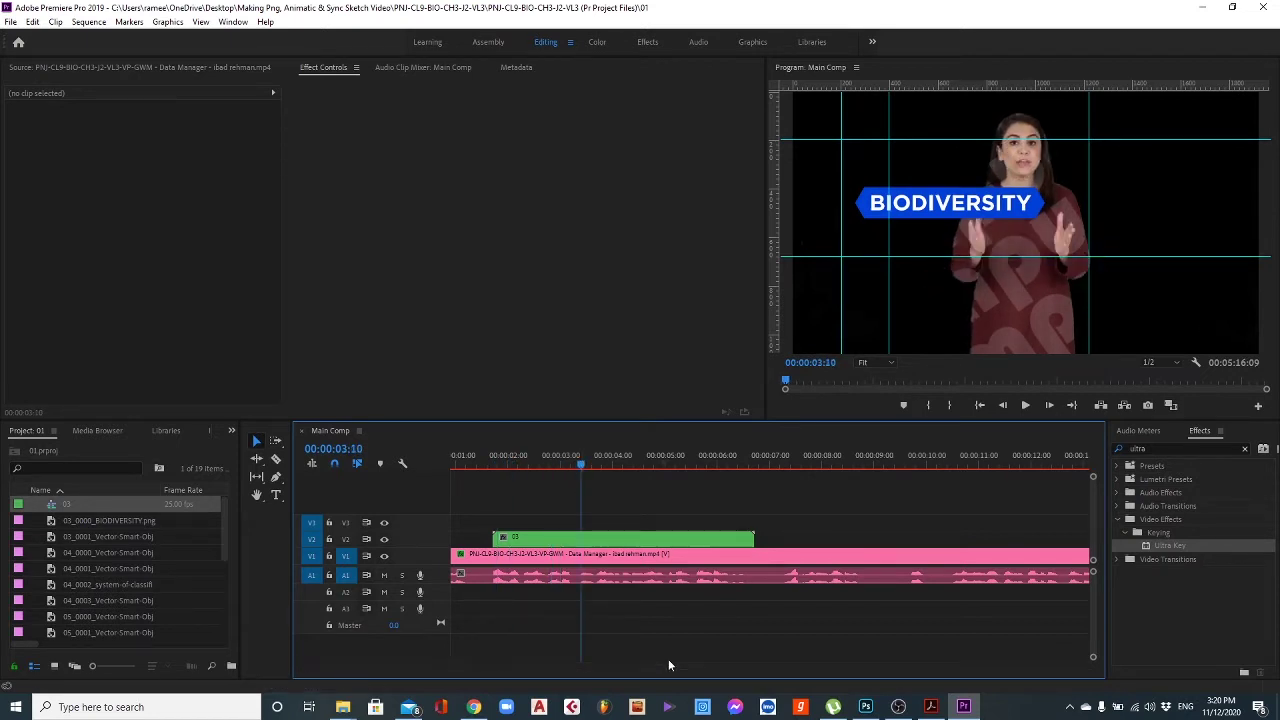
key("space")
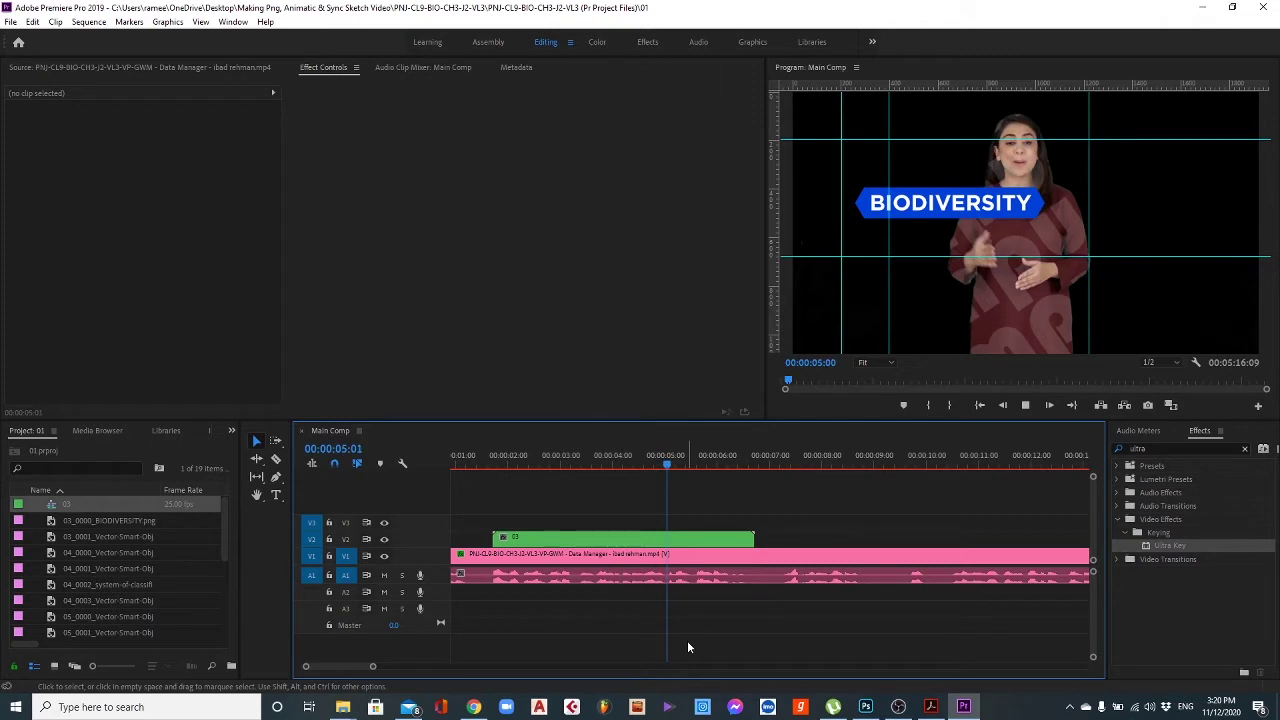
key("space")
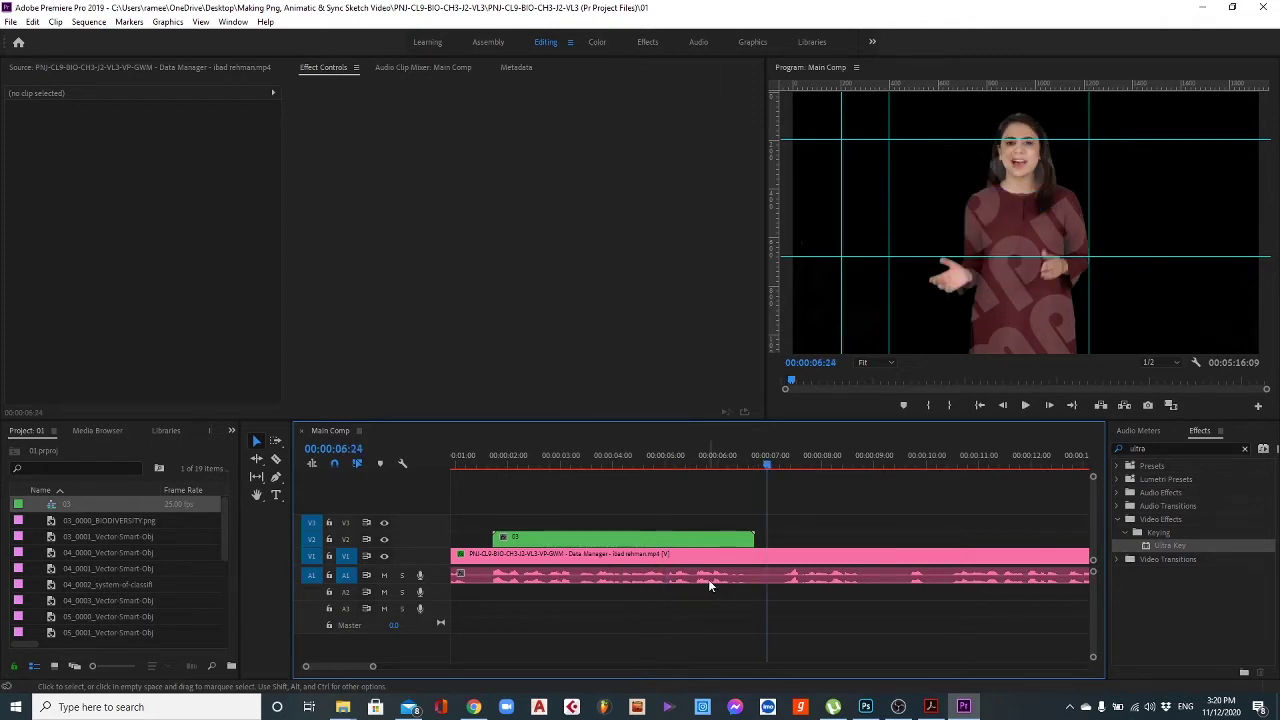
left_click(680, 463)
key("space")
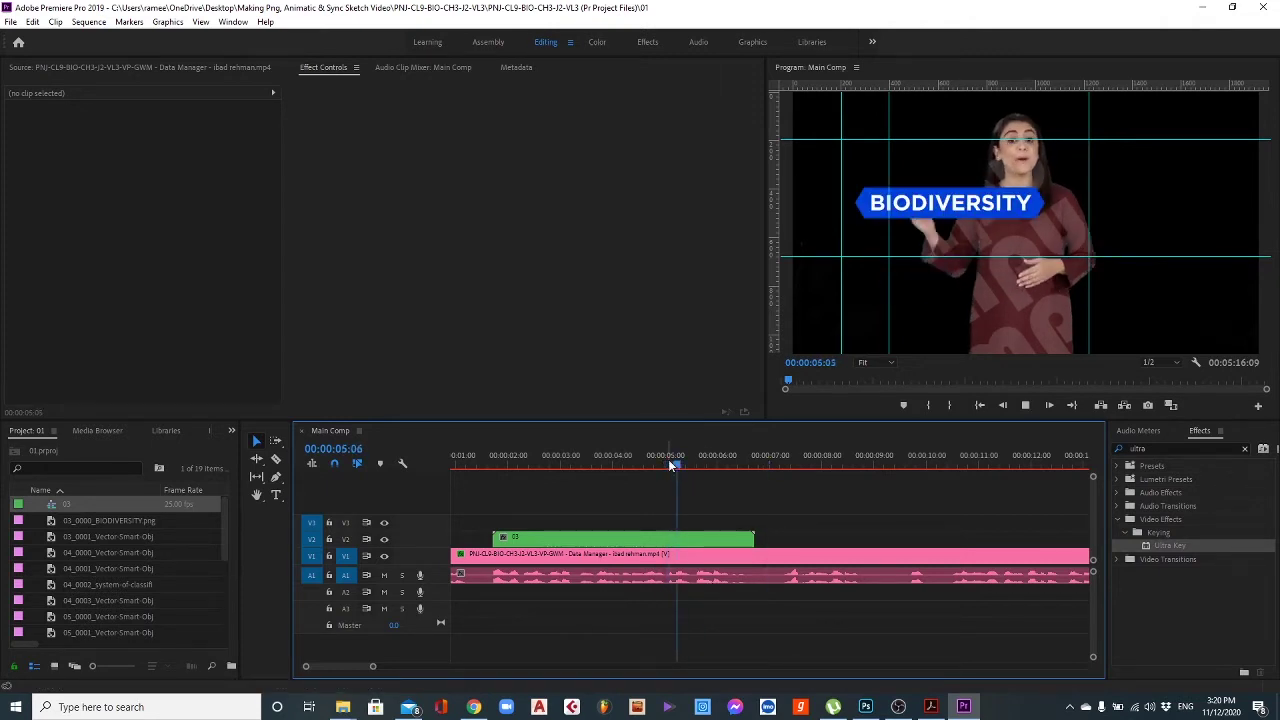
left_click(697, 462)
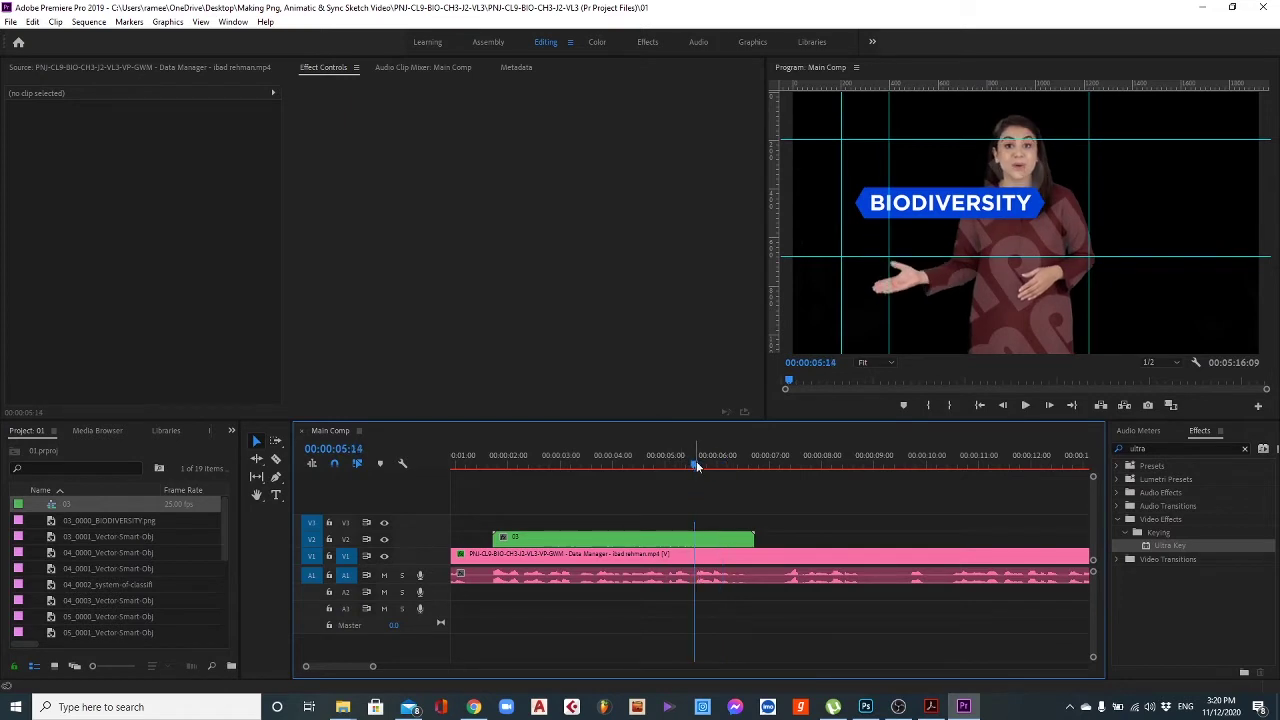
left_click(692, 464)
key("Right")
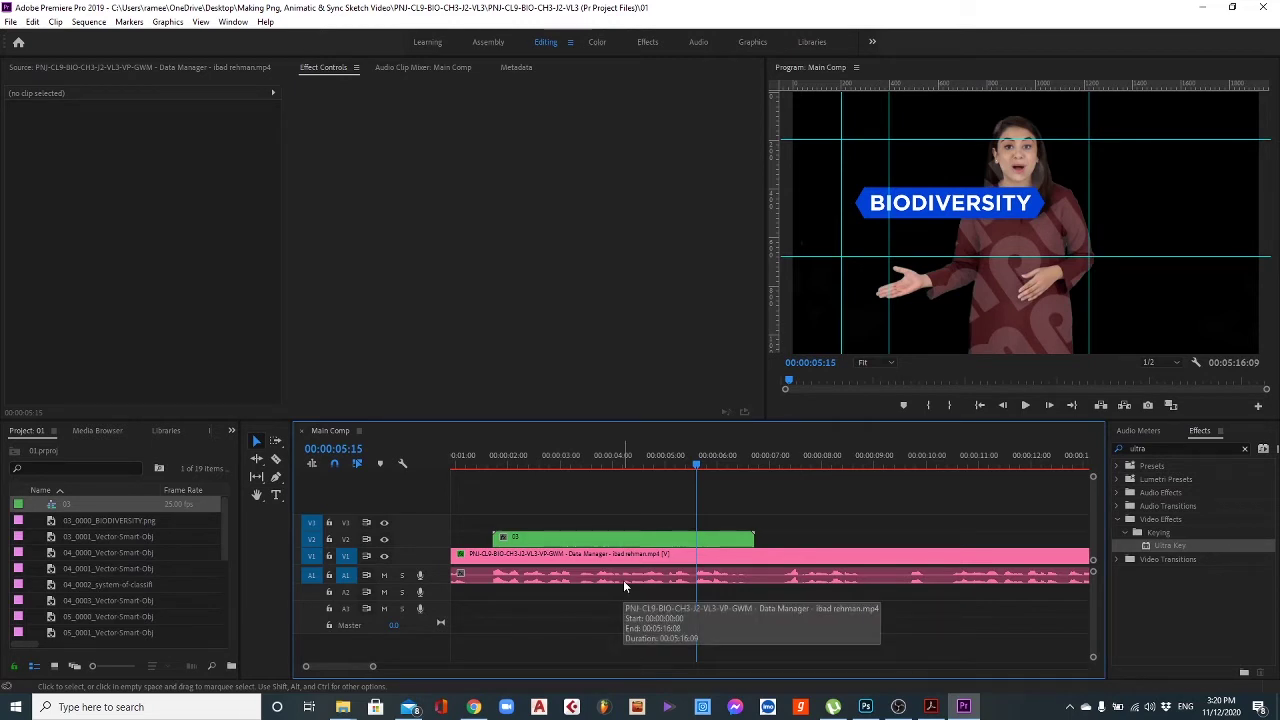
key("shift+Left")
key("shift+Left")
key("shift+Left")
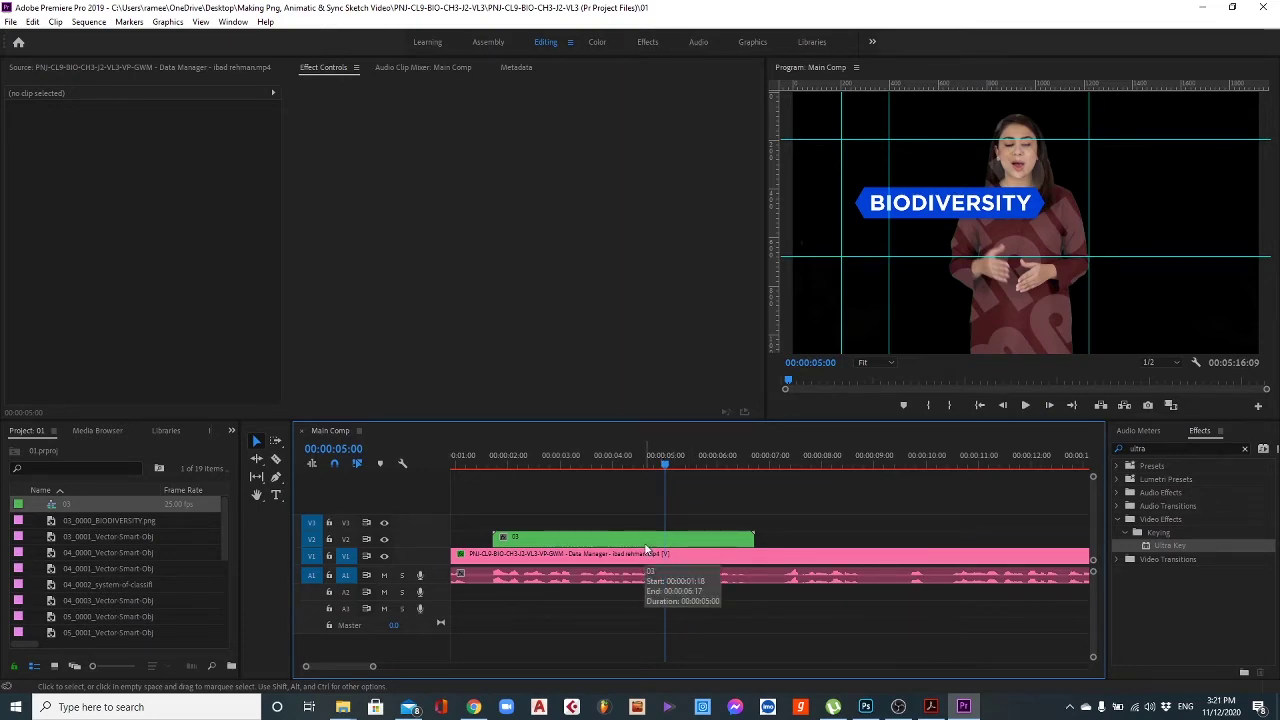
left_click(899, 707)
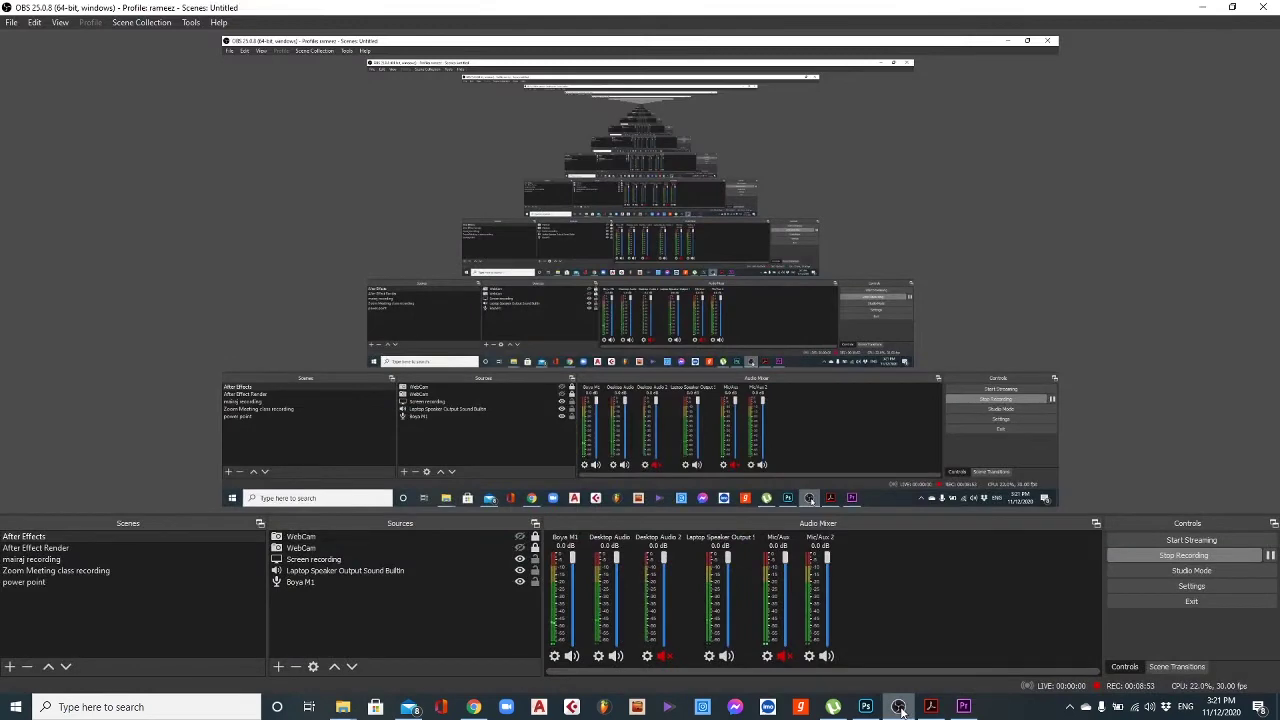
left_click(899, 707)
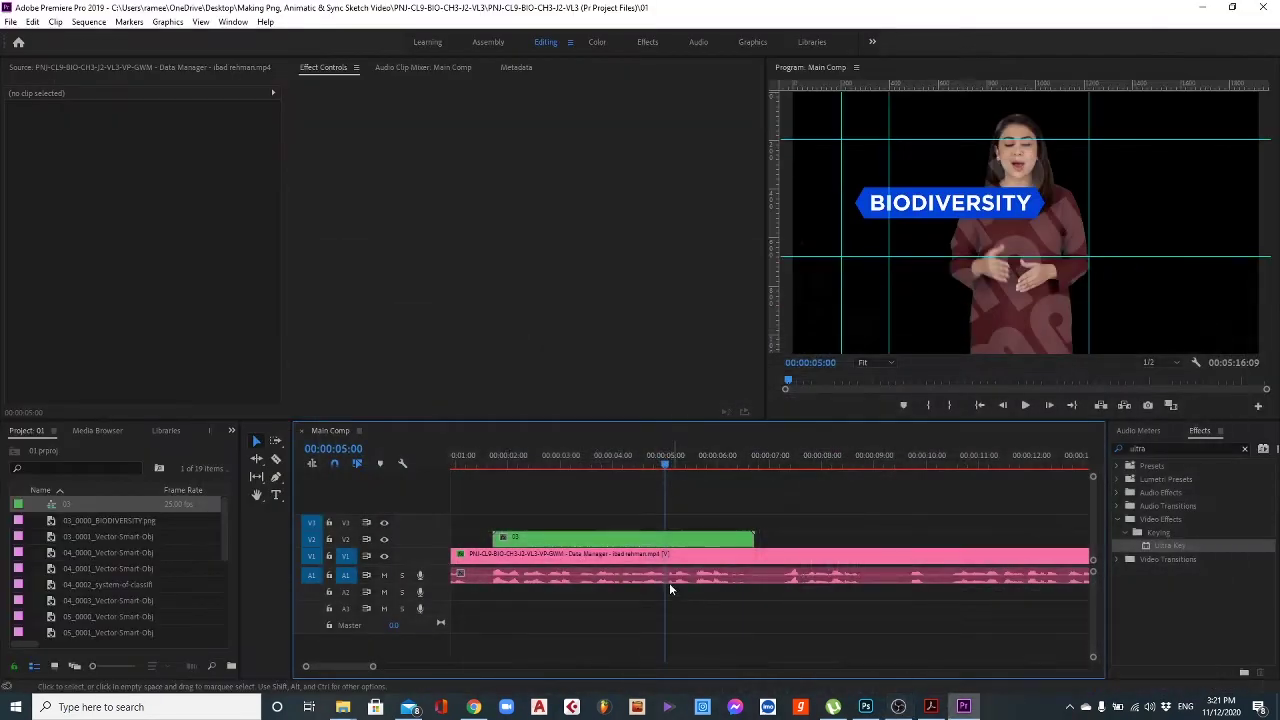
Open nested sequence 03 and move both PNG clips together so they start at 00:00:03:07.
double_click(553, 546)
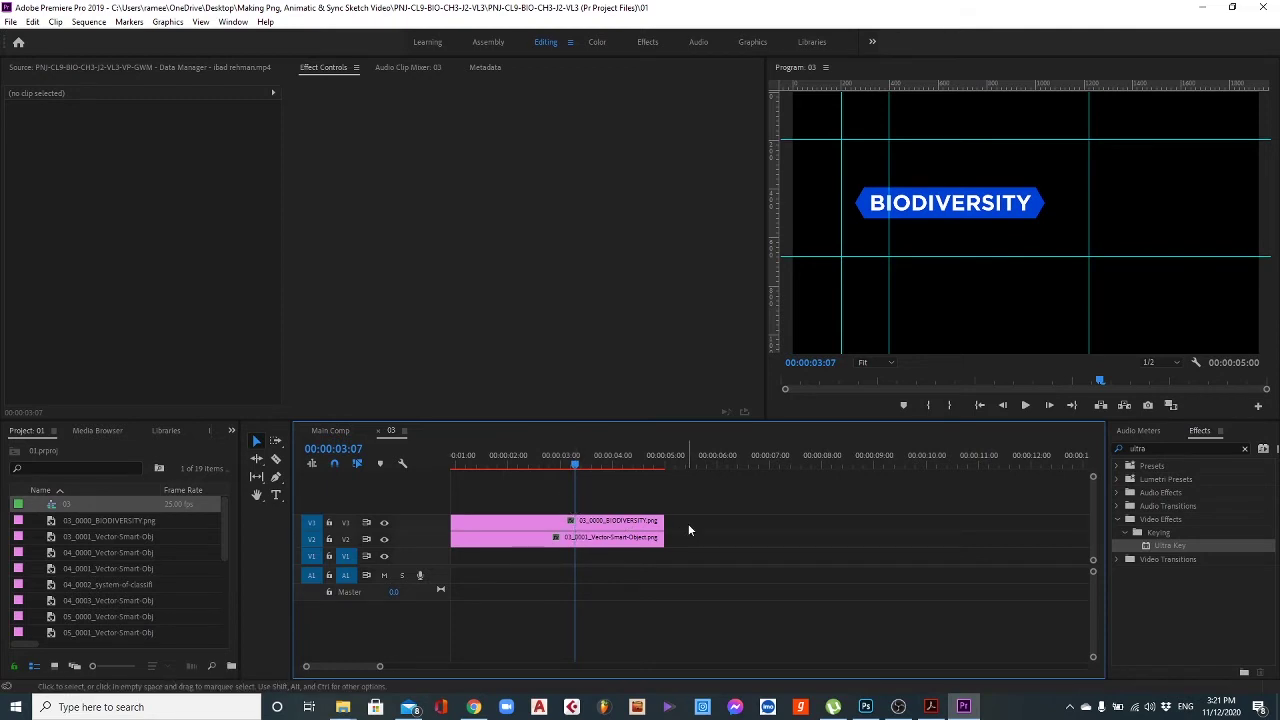
left_click_drag(668, 524, 598, 555)
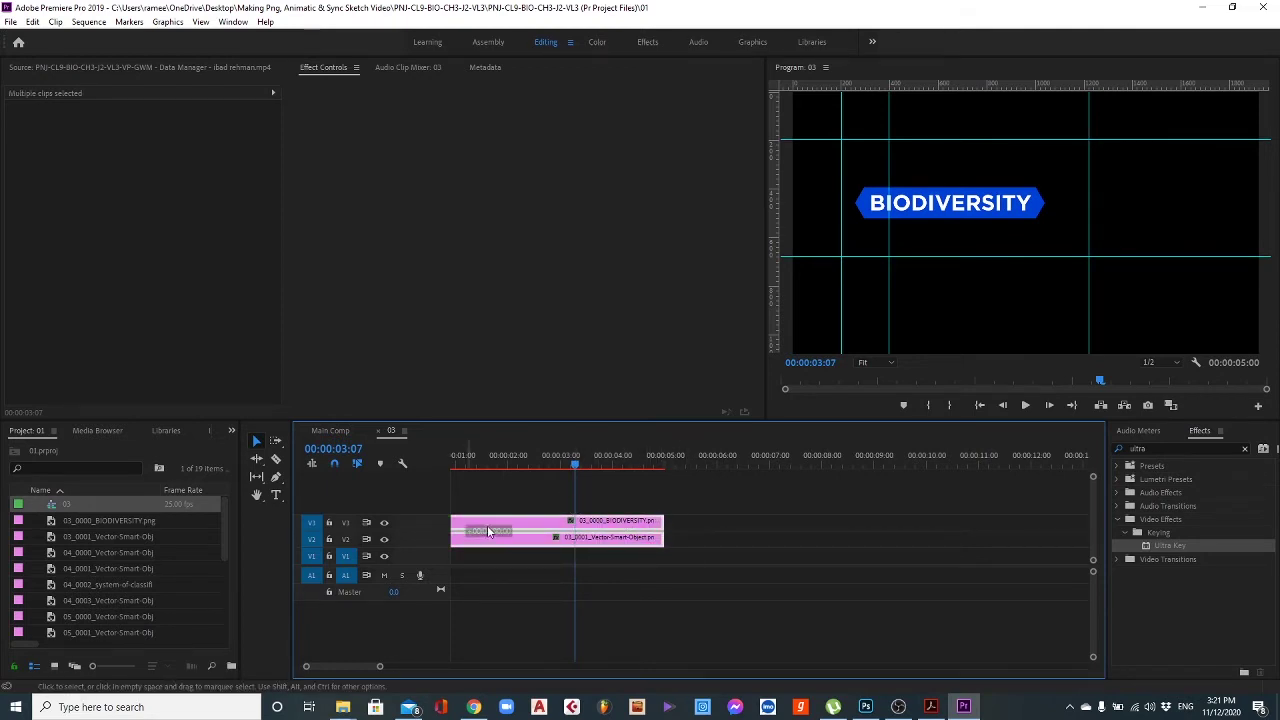
left_click_drag(487, 530, 634, 532)
left_click(557, 534)
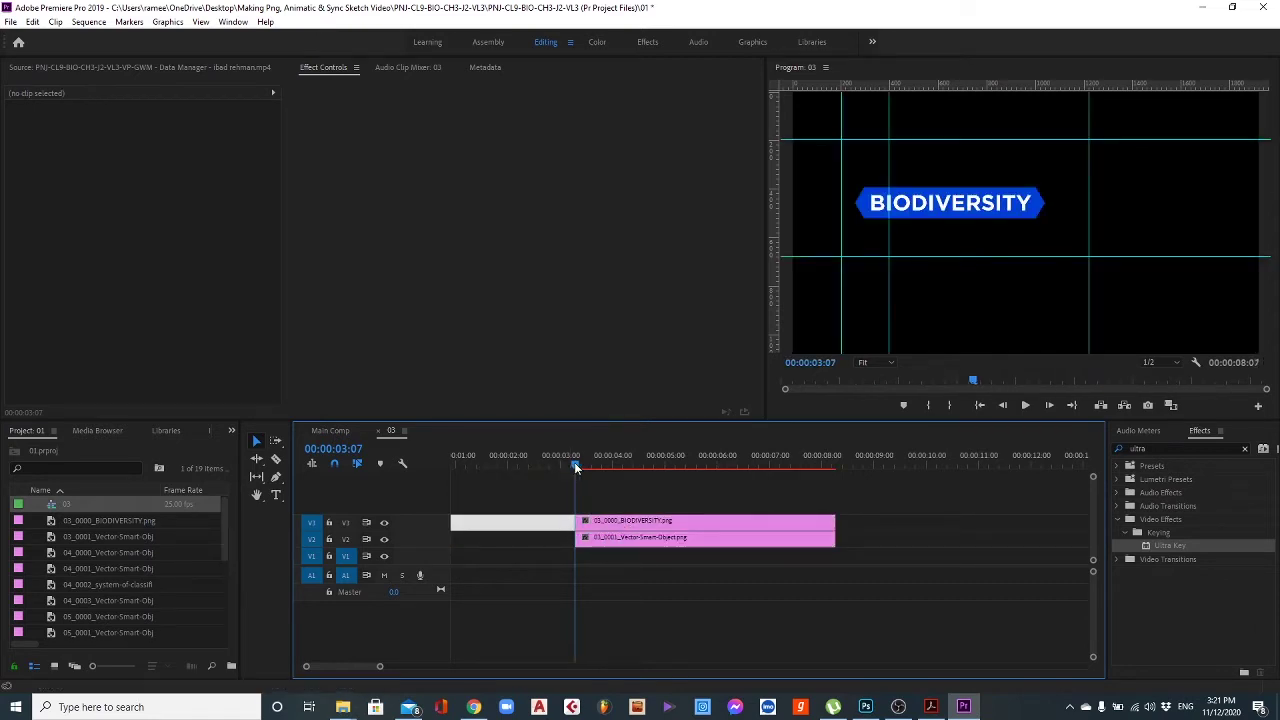
mouse_move(576, 467)
left_mouse_down()
mouse_move(557, 472)
mouse_move(592, 470)
mouse_move(575, 468)
left_mouse_up()
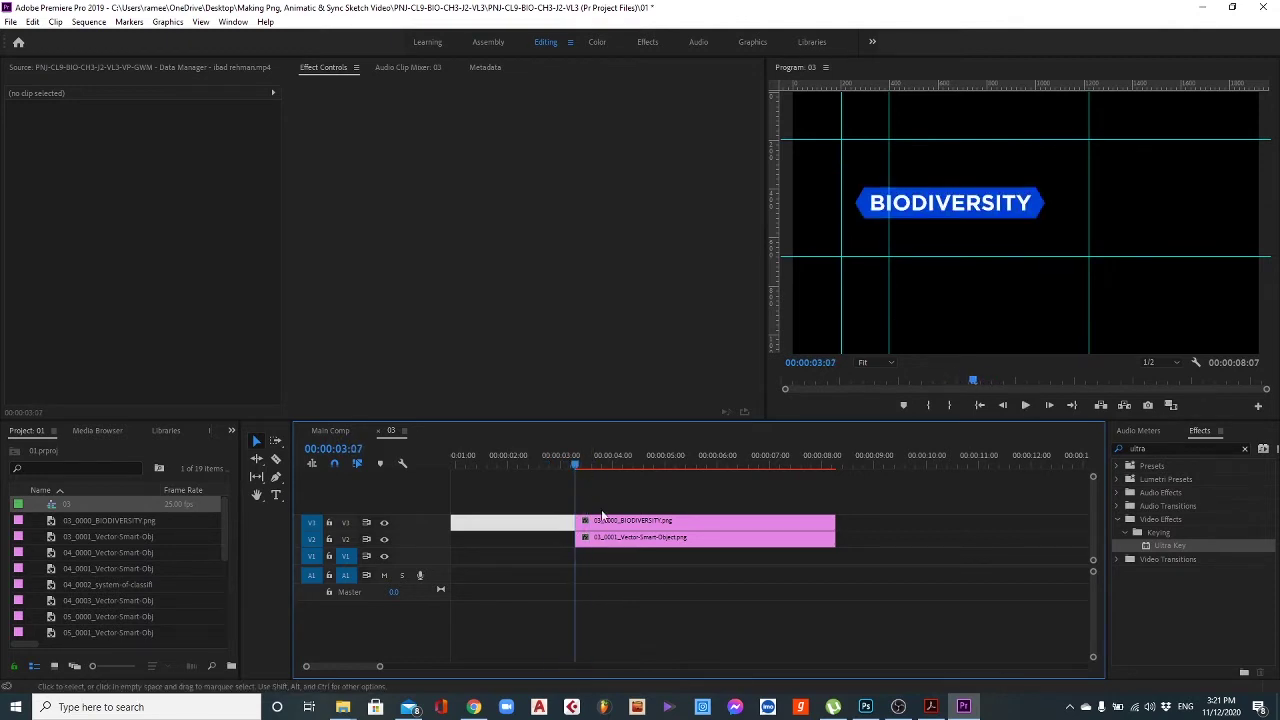
Select the 03_0000_BIODIVERSITY.png clip on V3 and clear the search text in the effects list.
left_click(602, 518)
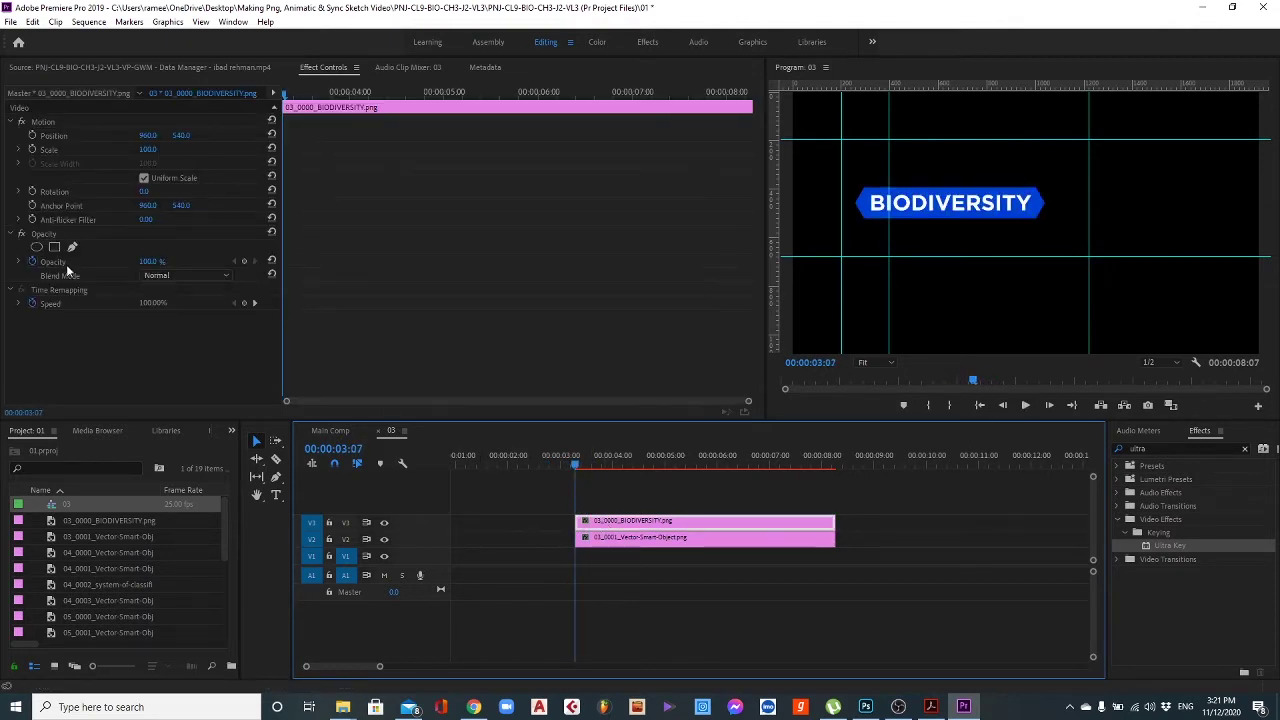
left_click(1118, 472)
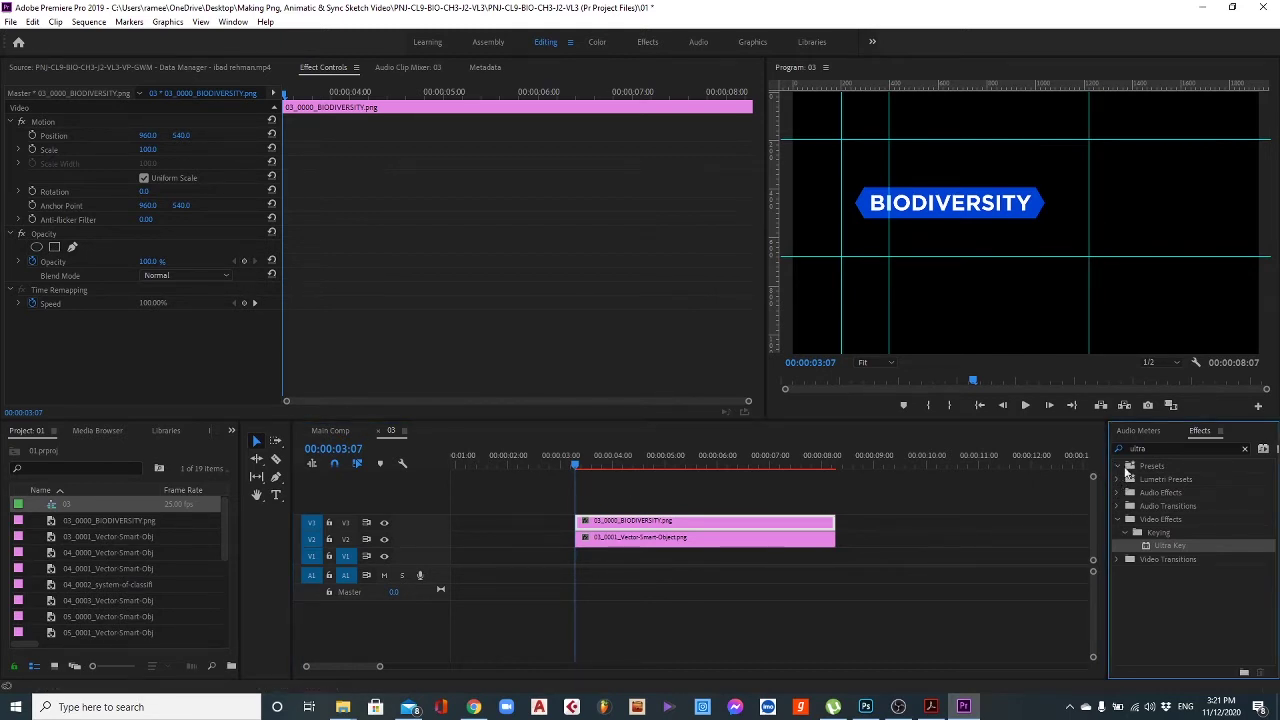
left_click(1130, 468)
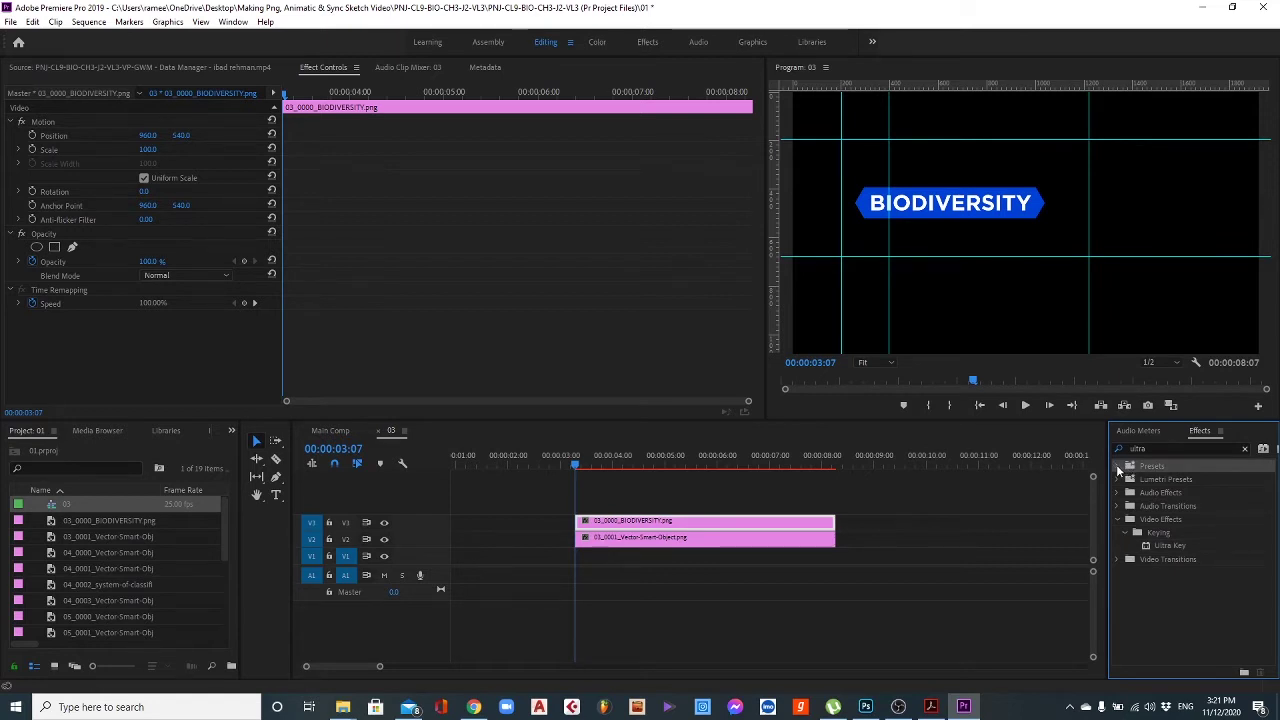
double_click(1138, 448)
key("BackSpace")
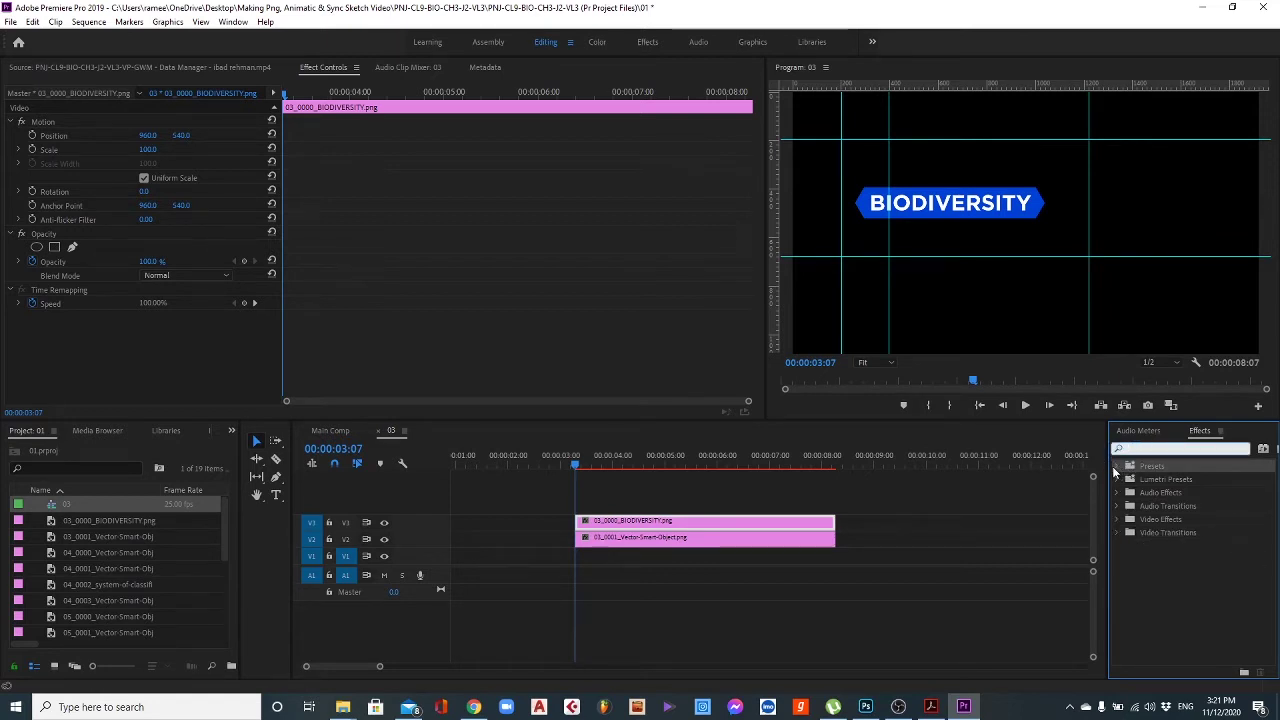
Expand the Presets and 15 Frames Preset folders and examine the available appear and fade presets.
left_click(1118, 468)
scroll(1122, 560, "down", 2)
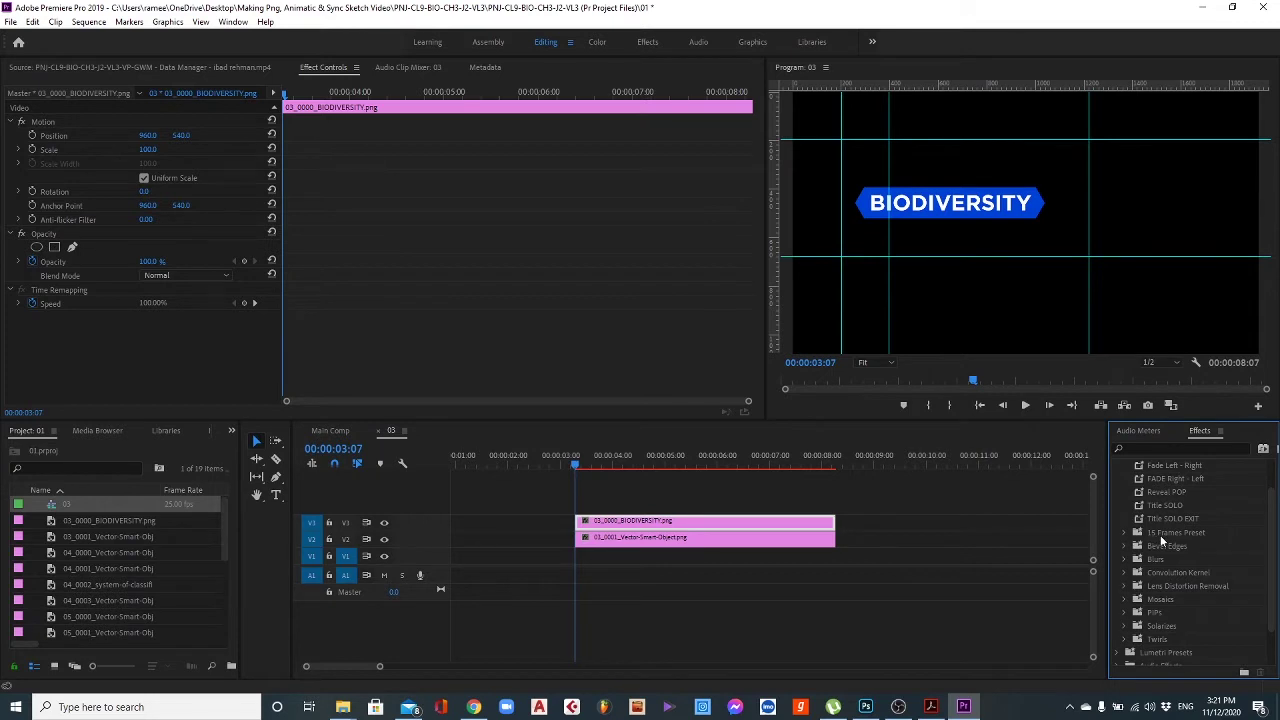
left_click(1124, 533)
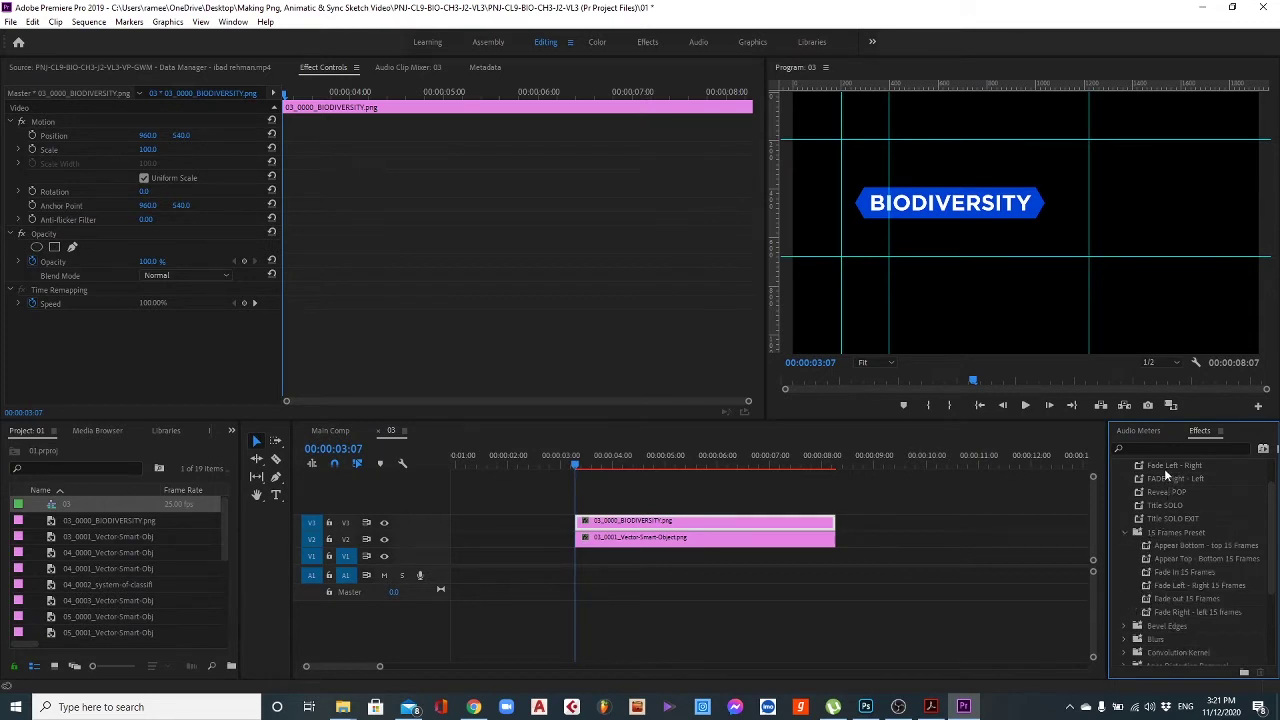
scroll(1165, 506, "up", 1)
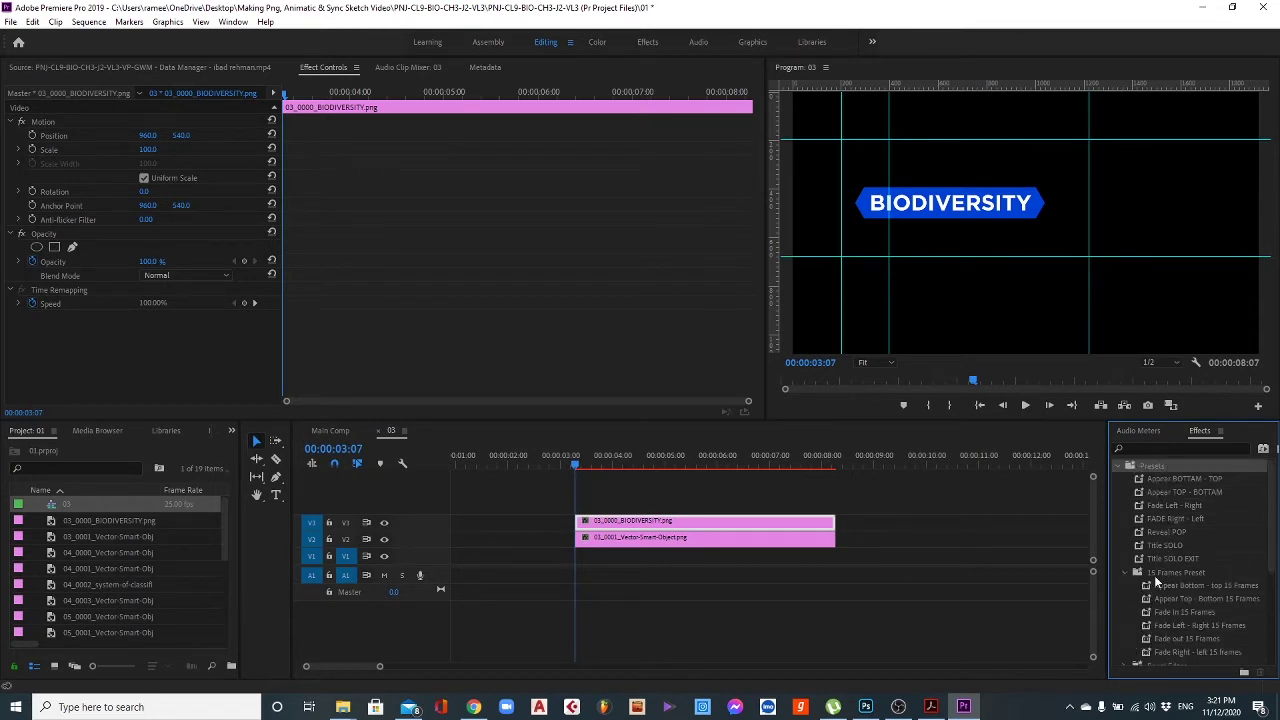
scroll(1157, 575, "down", 1)
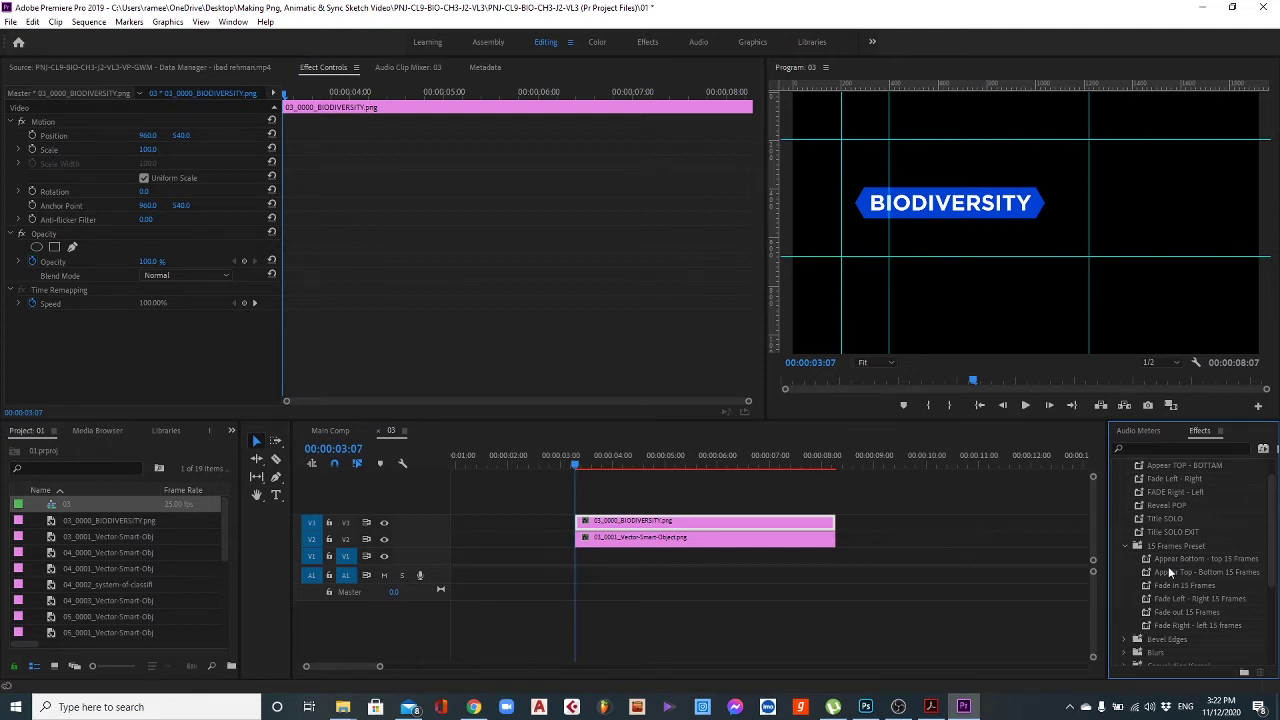
scroll(1179, 570, "down", 1)
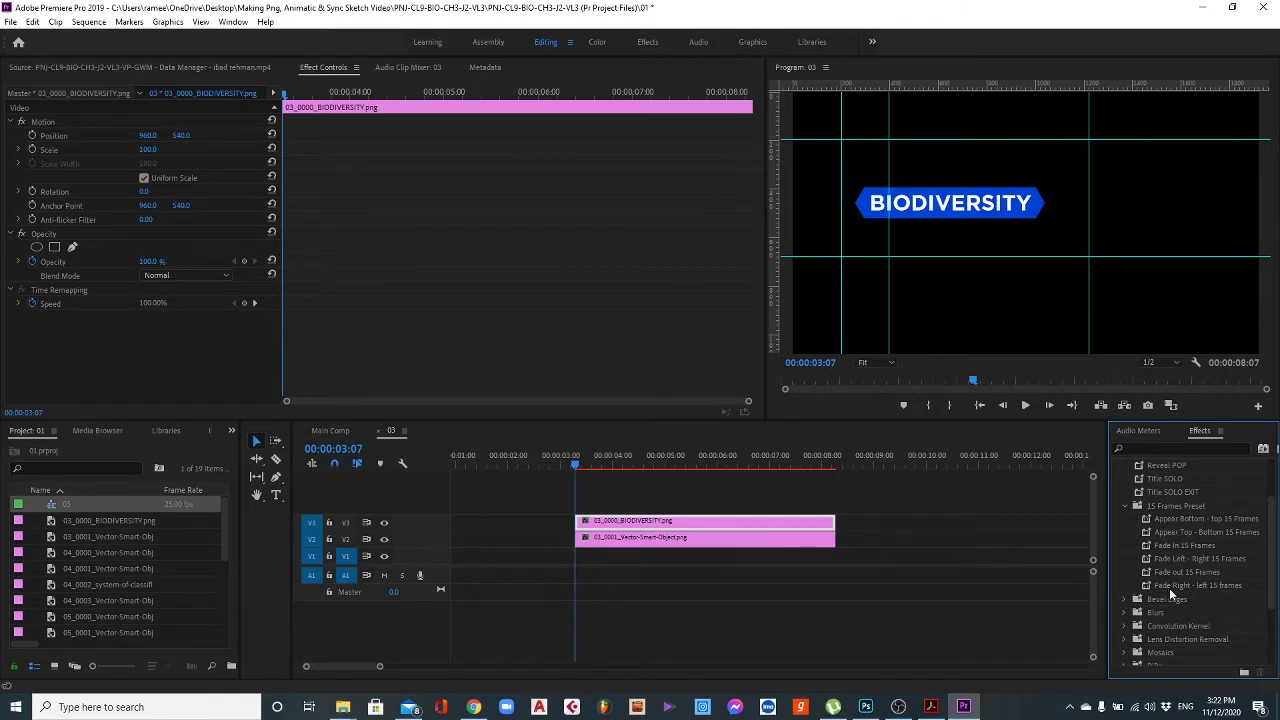
right_click(1209, 466)
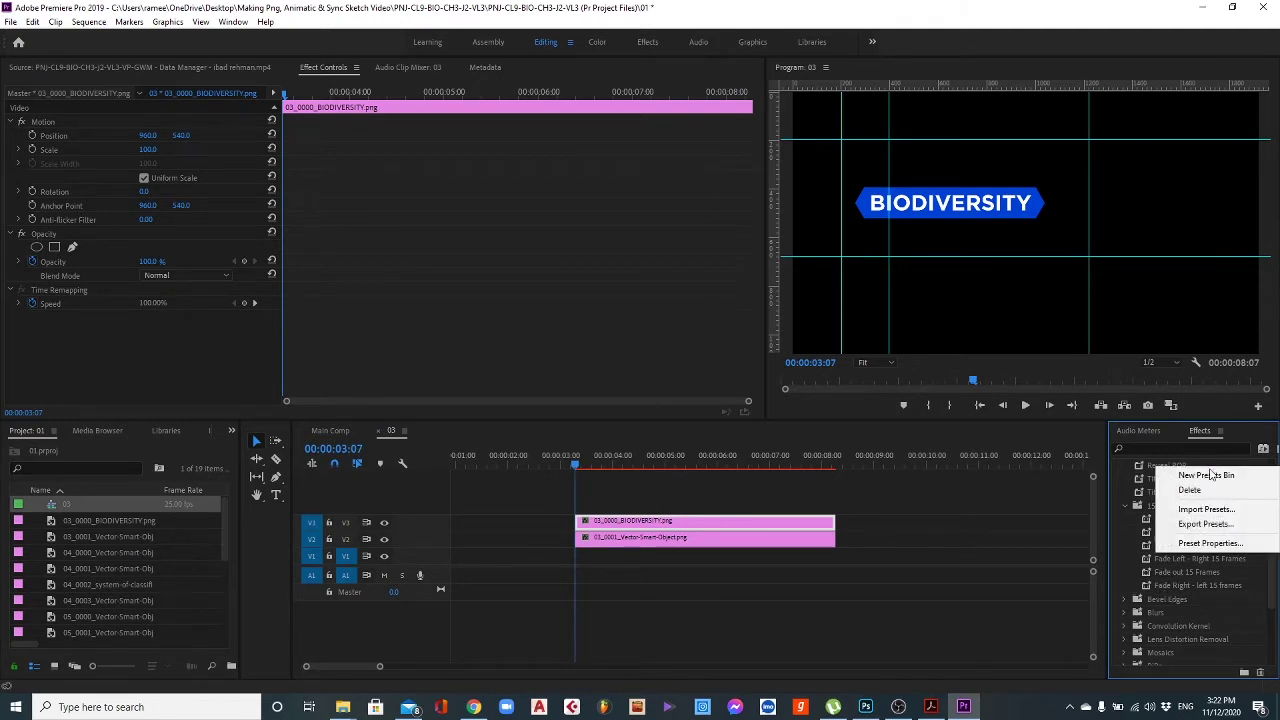
left_click(1124, 535)
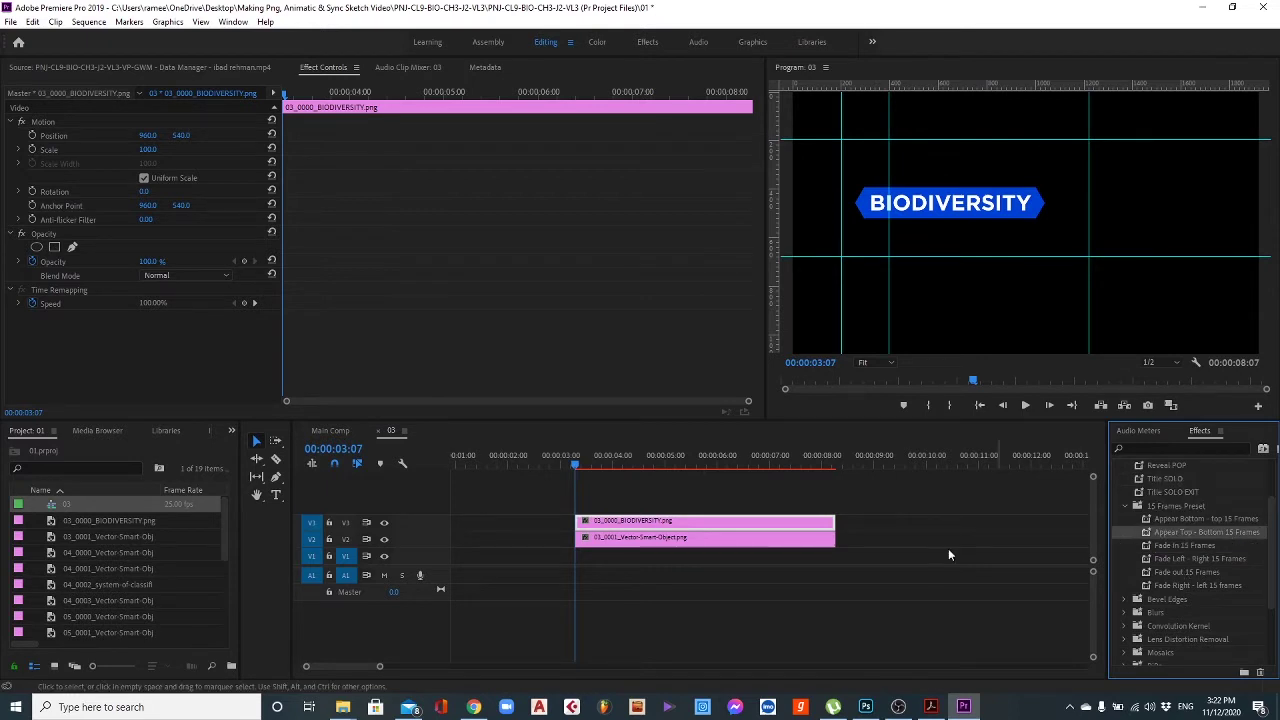
left_click(42, 236)
right_click(42, 238)
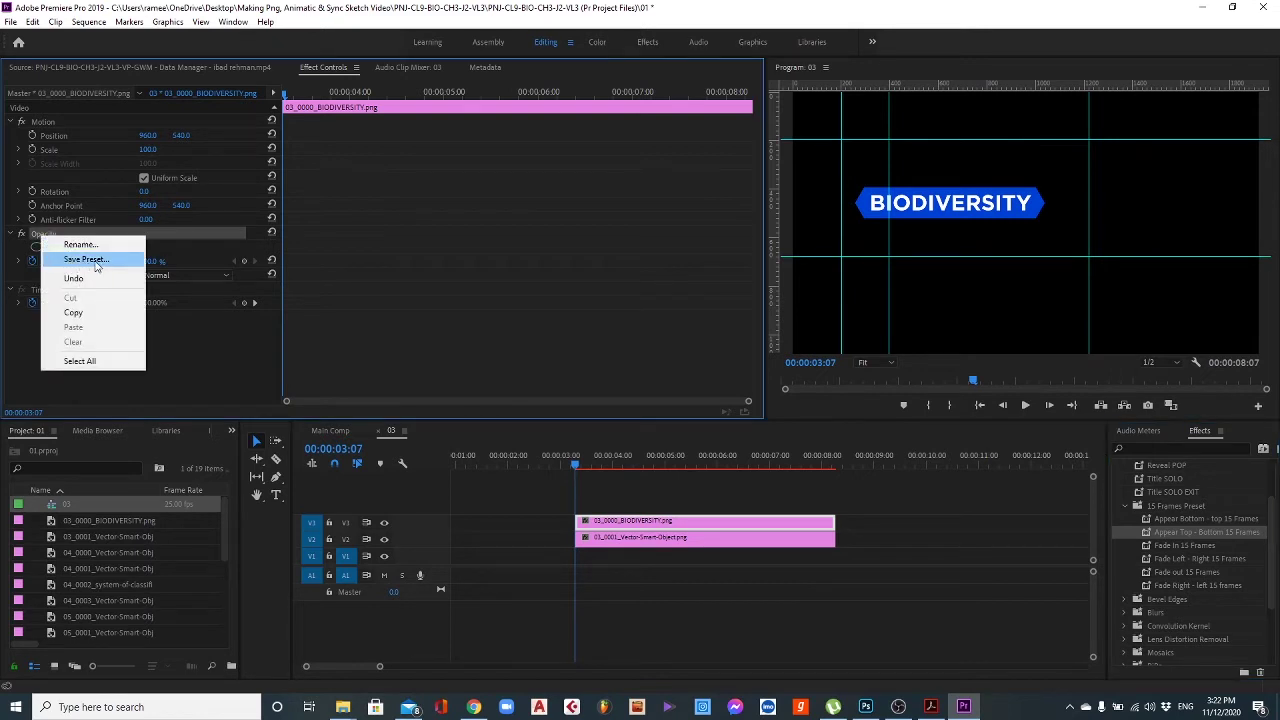
left_click(1127, 564)
key("Up")
key("Up")
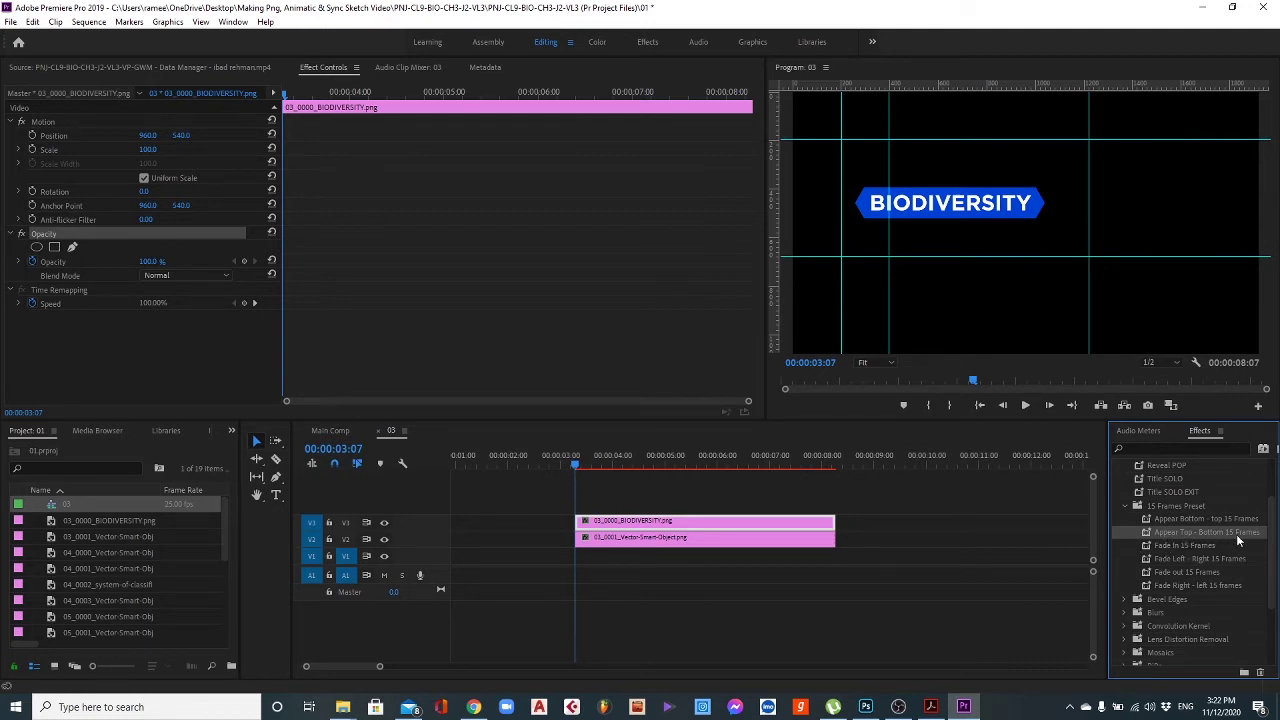
Apply the Appear Top - Bottom 15 Frames preset to the 03_0000_BIODIVERSITY.png clip on V3 and play the animation.
left_click_drag(1236, 534, 588, 521)
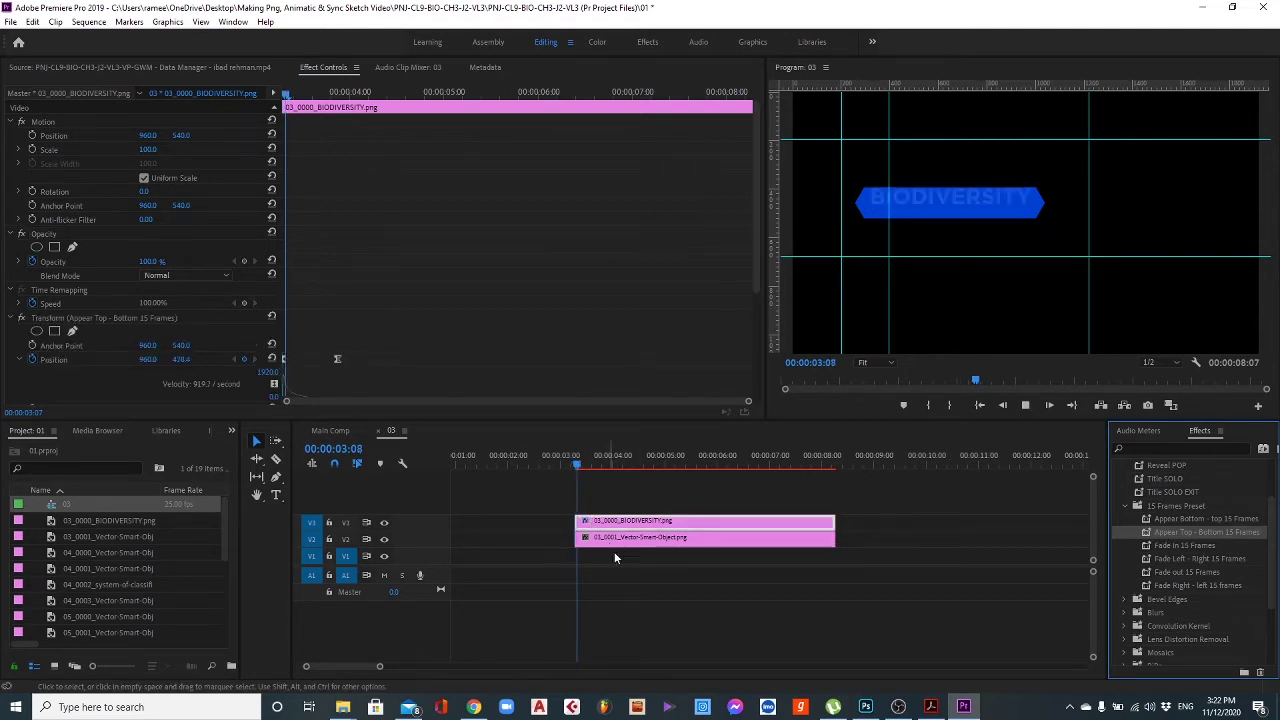
key("space")
key("space")
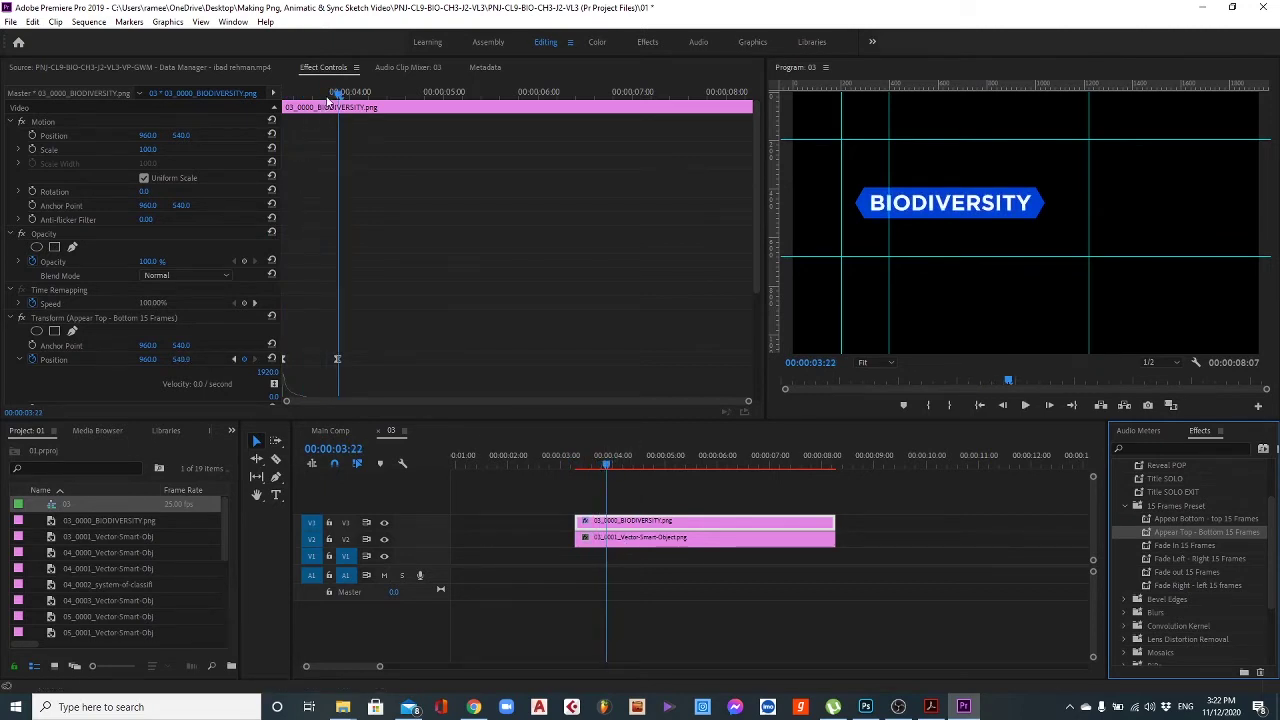
Examine the BIODIVERSITY clip's Position and Opacity keyframes between 00:00:03:07 and 00:00:03:22, and return the playhead to the clip start.
left_click(286, 93)
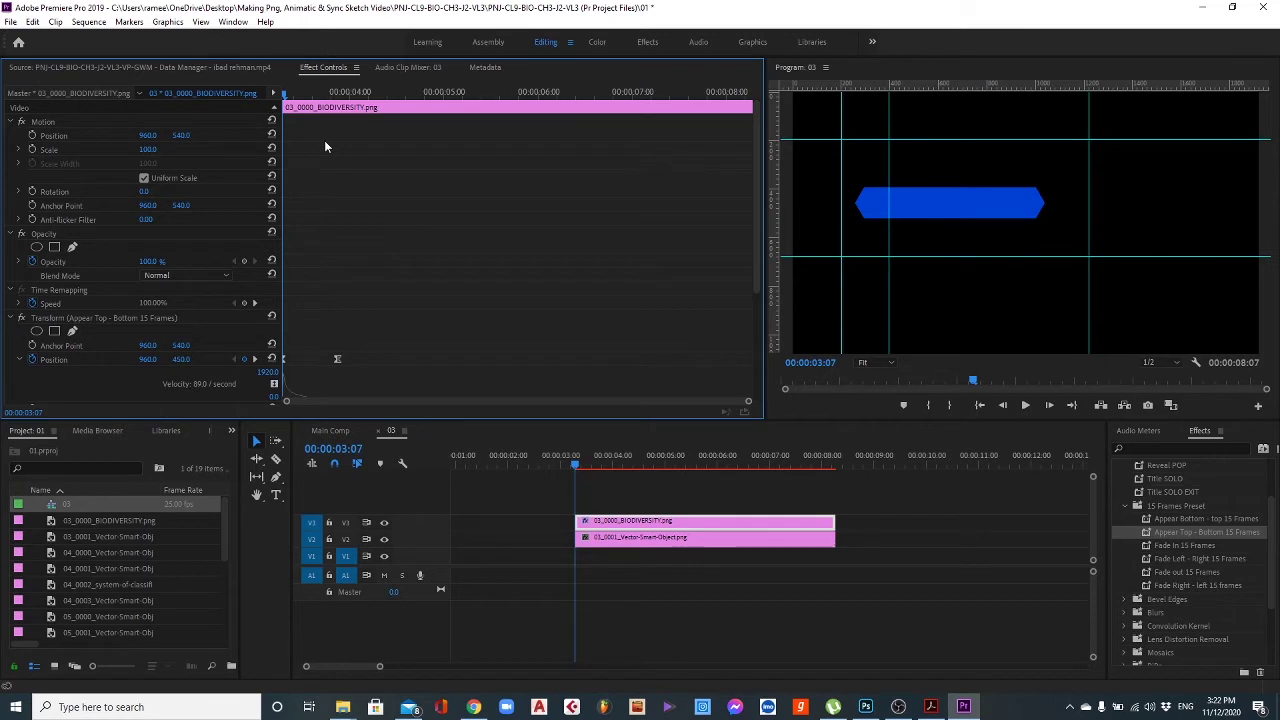
key("shift+Right")
key("shift+Right")
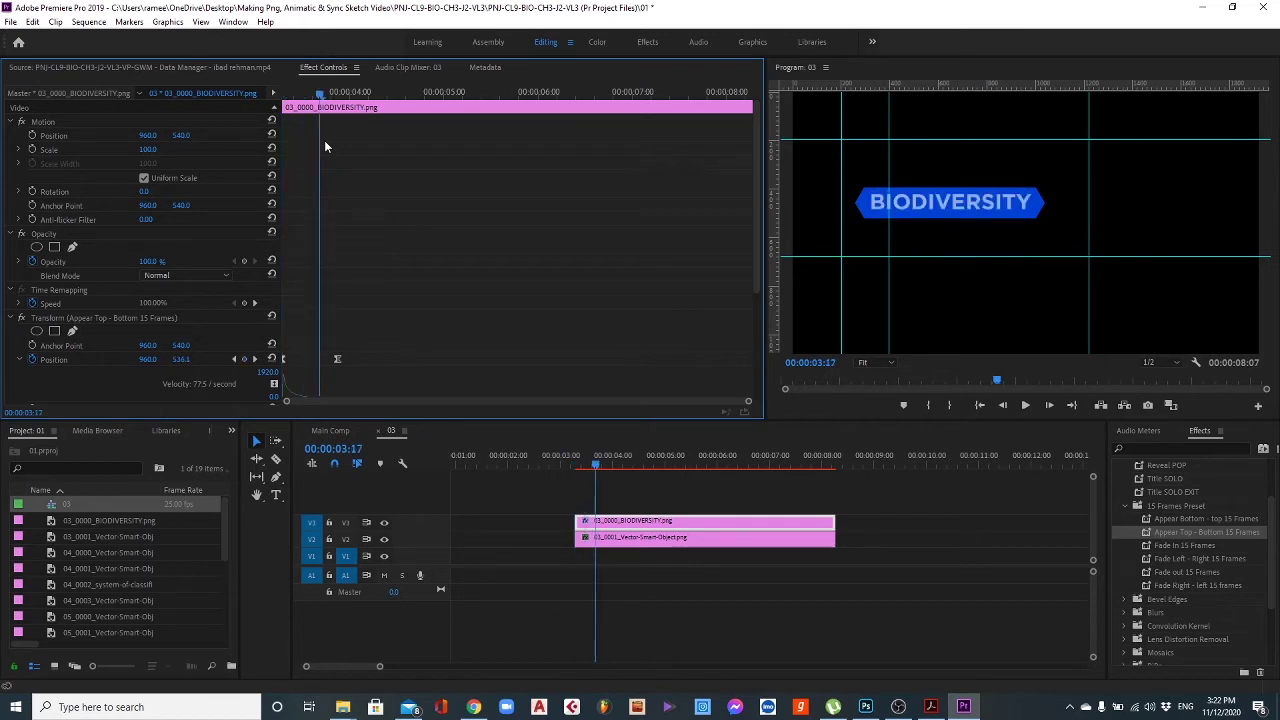
key("shift+Right")
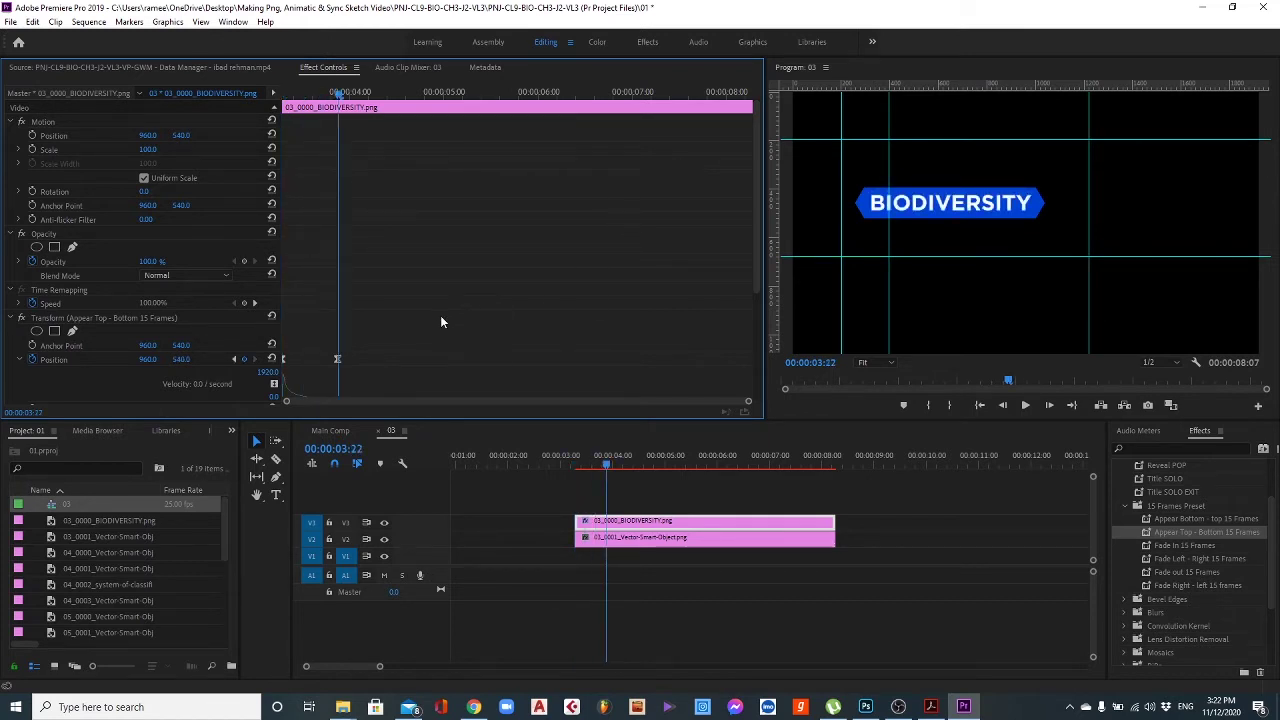
scroll(440, 322, "down", 5)
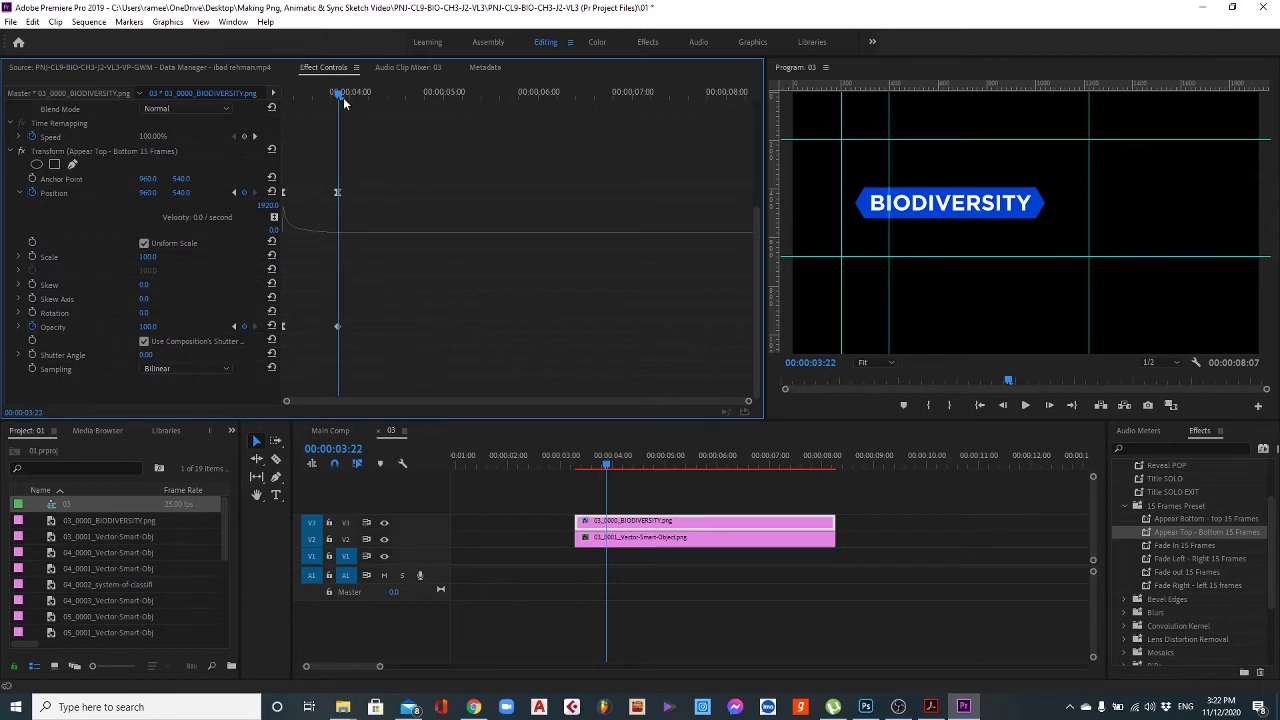
left_click_drag(344, 102, 301, 94)
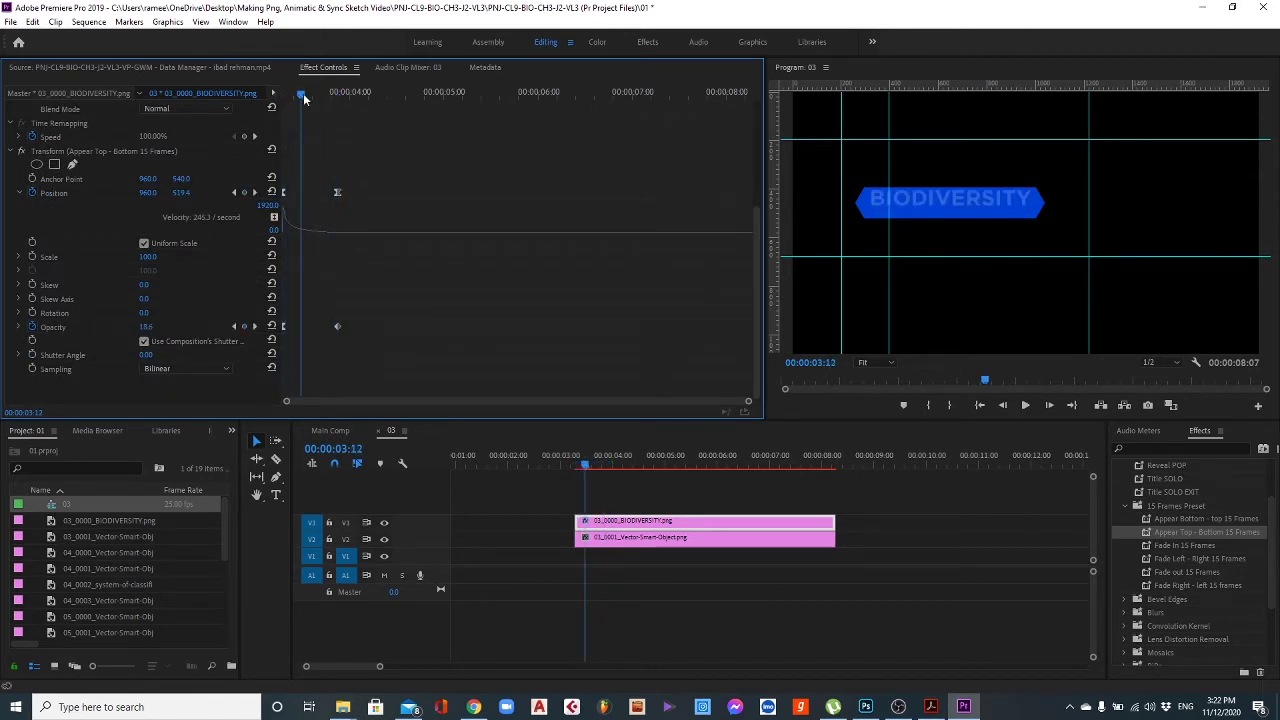
left_click_drag(305, 98, 268, 100)
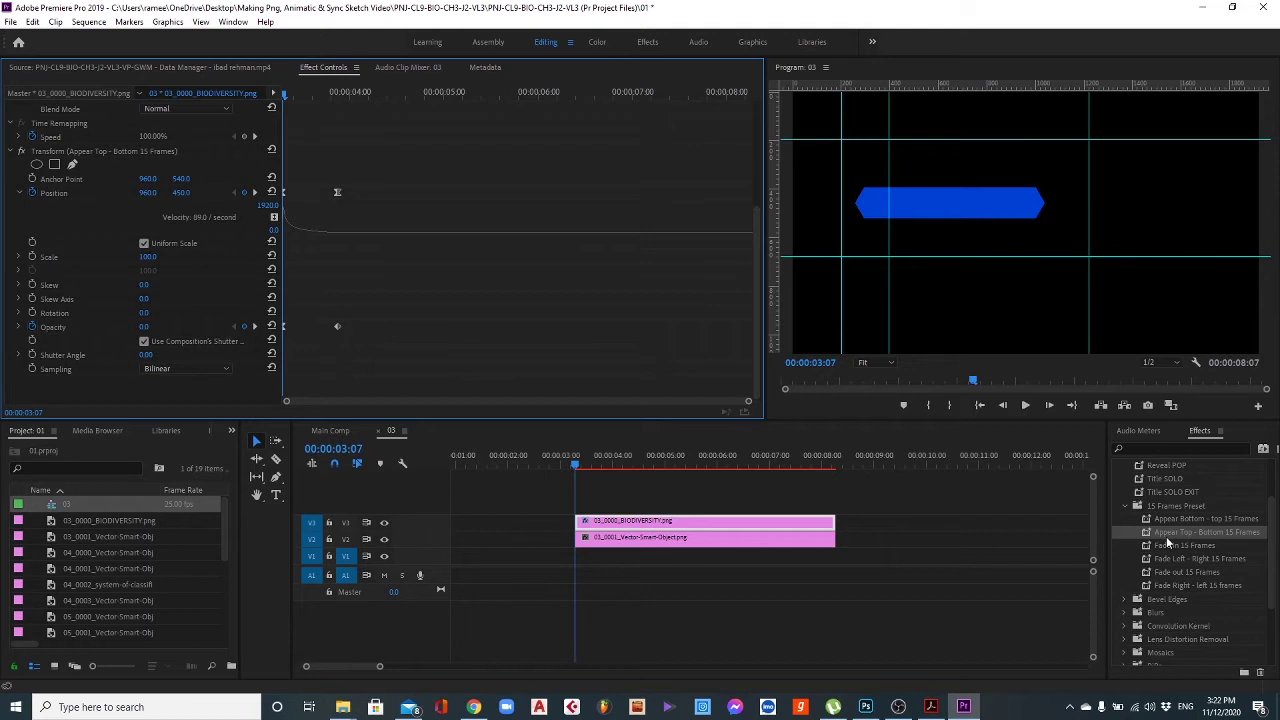
Try the Appear Top - Bottom 15 Frames preset on the 03_0001_Vector-Smart-Object.png clip, and undo the preset on both PNG clips.
left_click_drag(1166, 535, 806, 545)
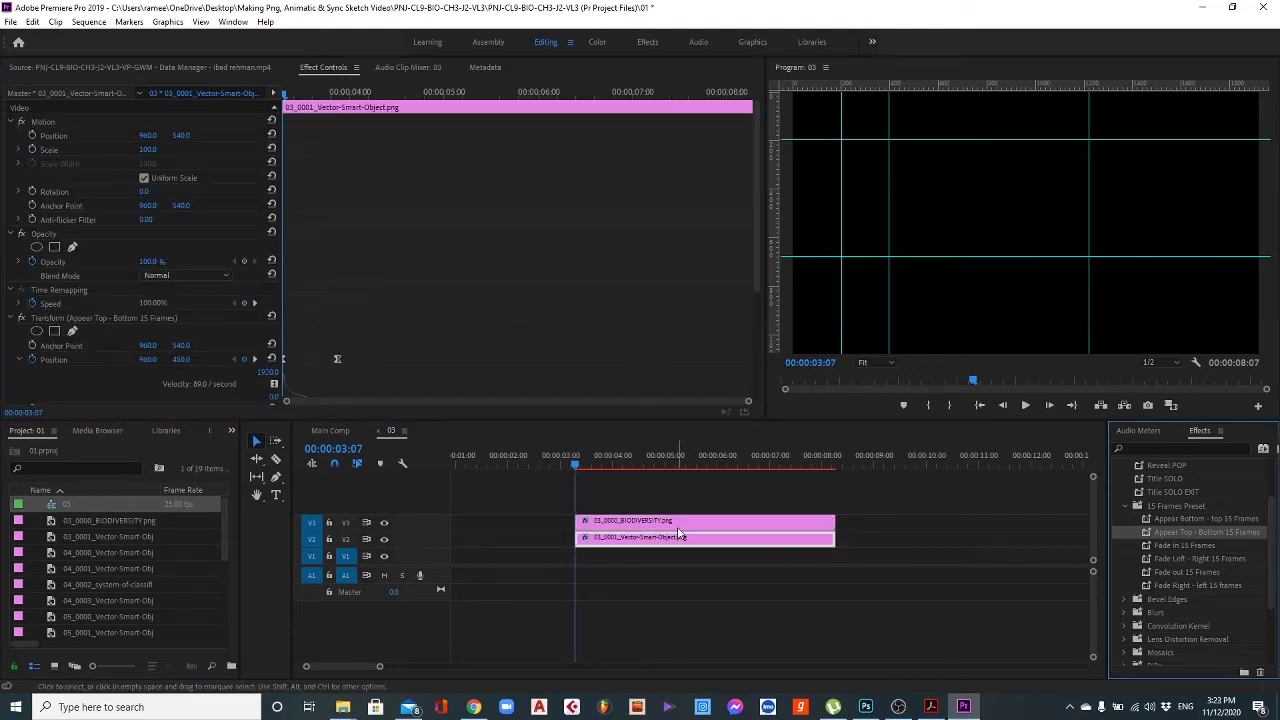
key("space")
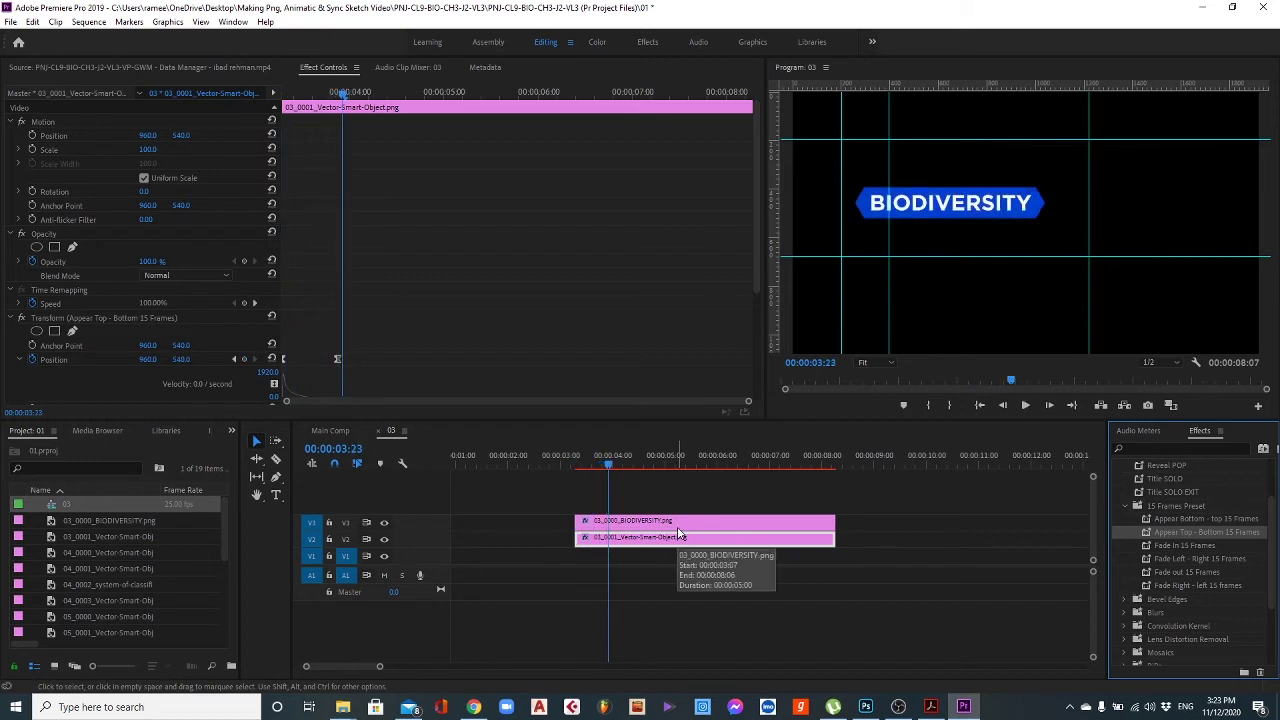
key("ctrl+z")
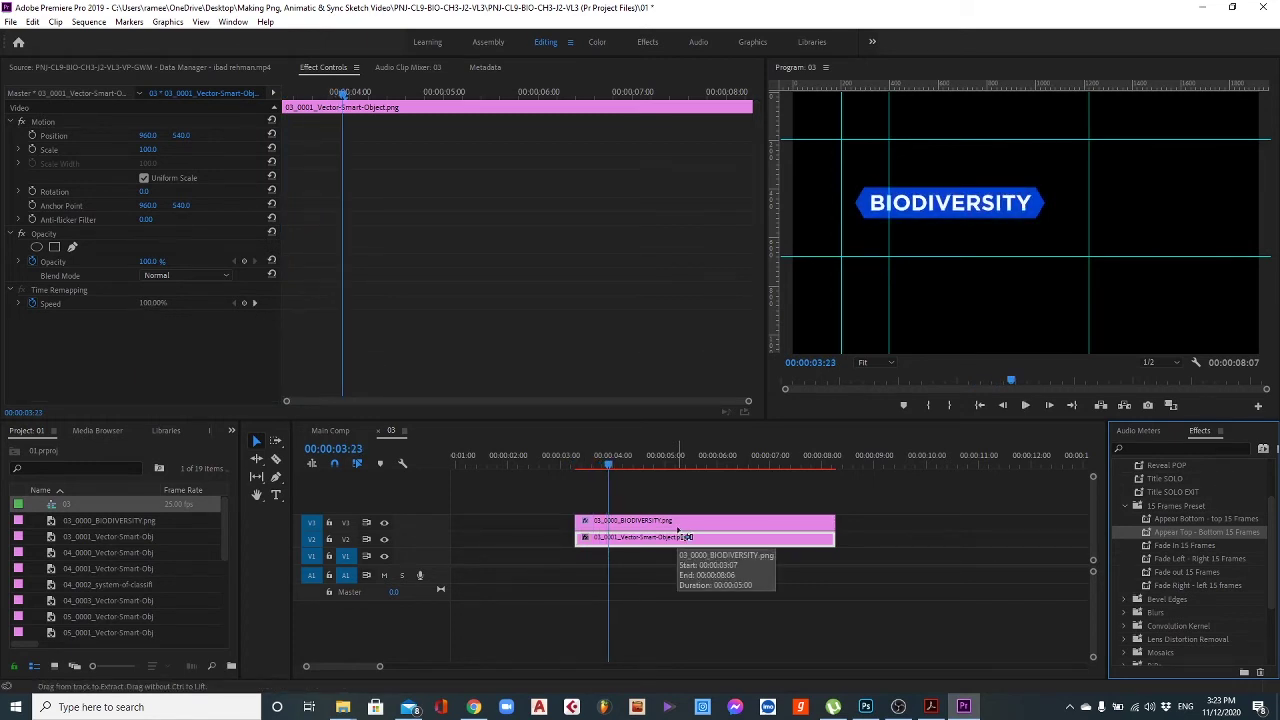
left_click(578, 466)
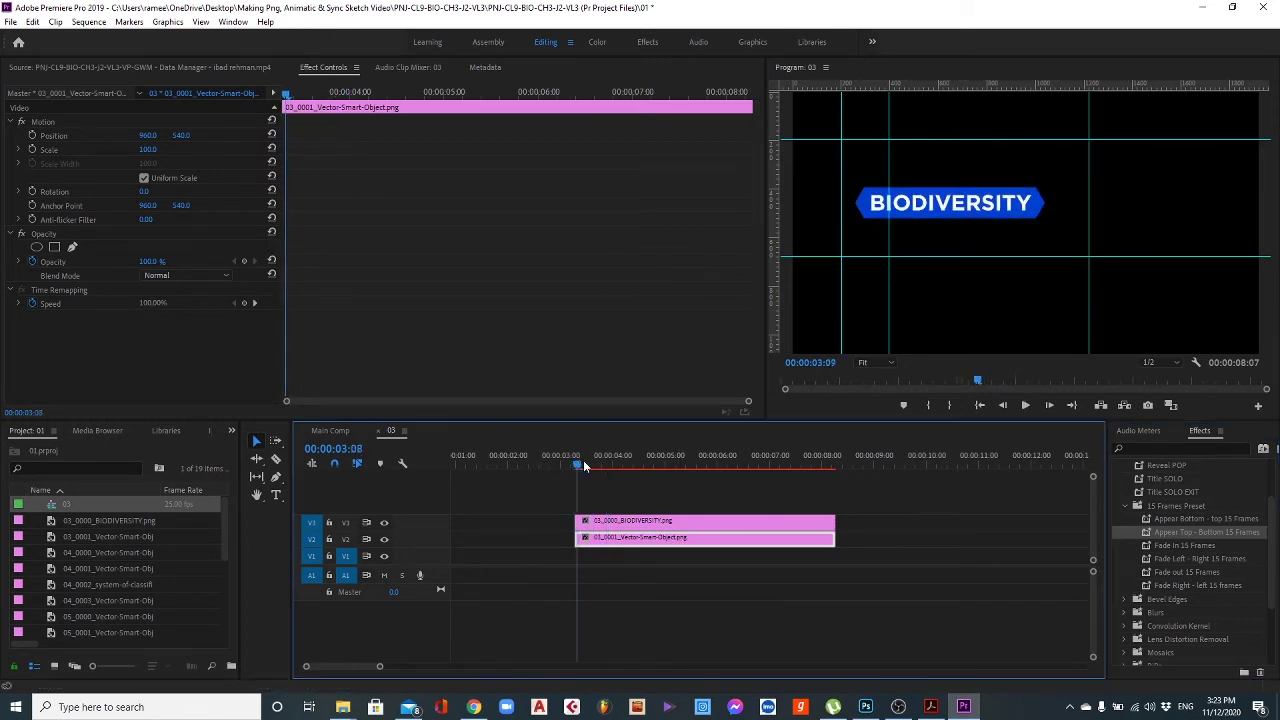
mouse_move(585, 466)
left_mouse_down()
mouse_move(557, 464)
mouse_move(584, 466)
left_mouse_up()
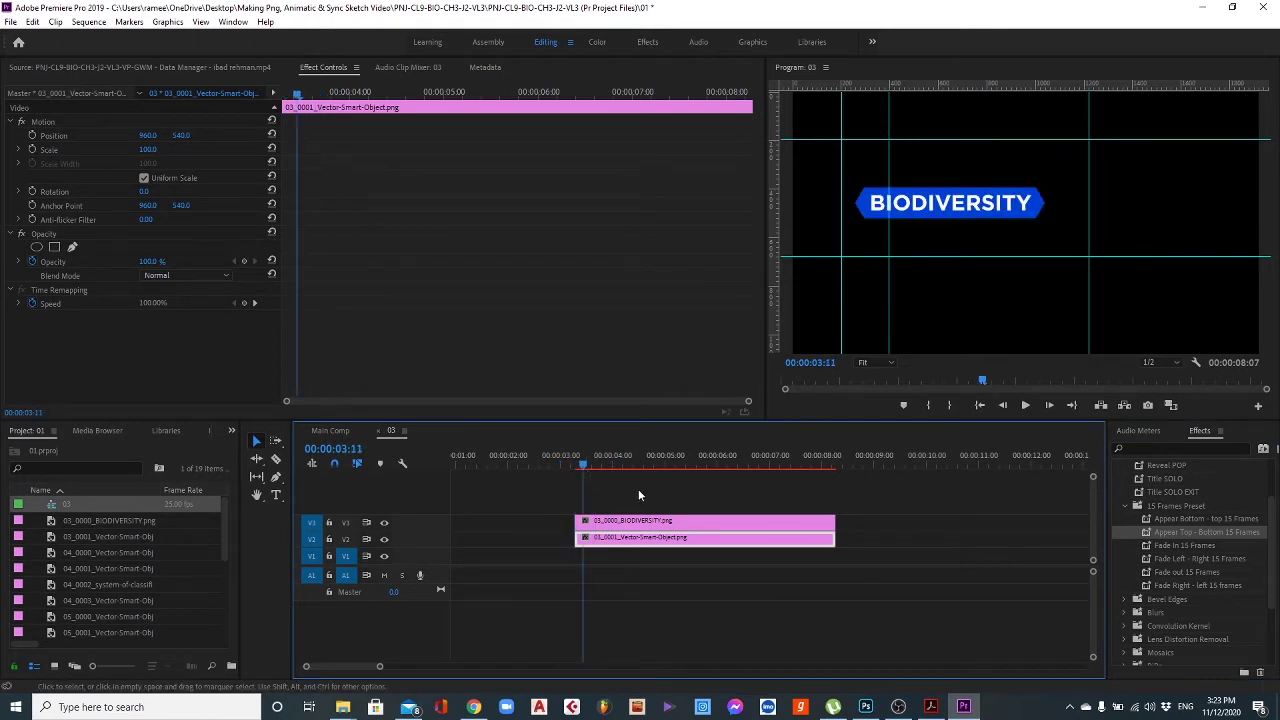
Select both PNG clips in sequence 03 and apply the Appear Top - Bottom 15 Frames preset to them together.
left_click_drag(870, 521, 796, 544)
left_click_drag(601, 462, 629, 470)
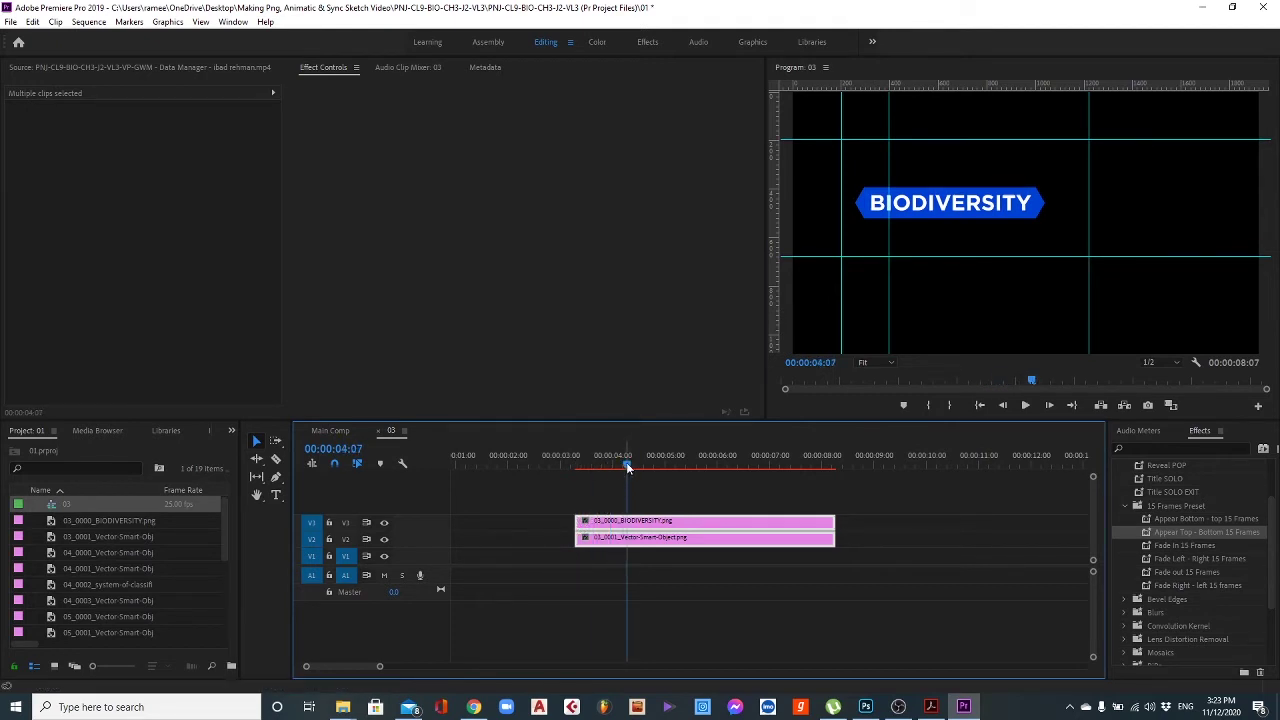
left_click_drag(628, 468, 575, 467)
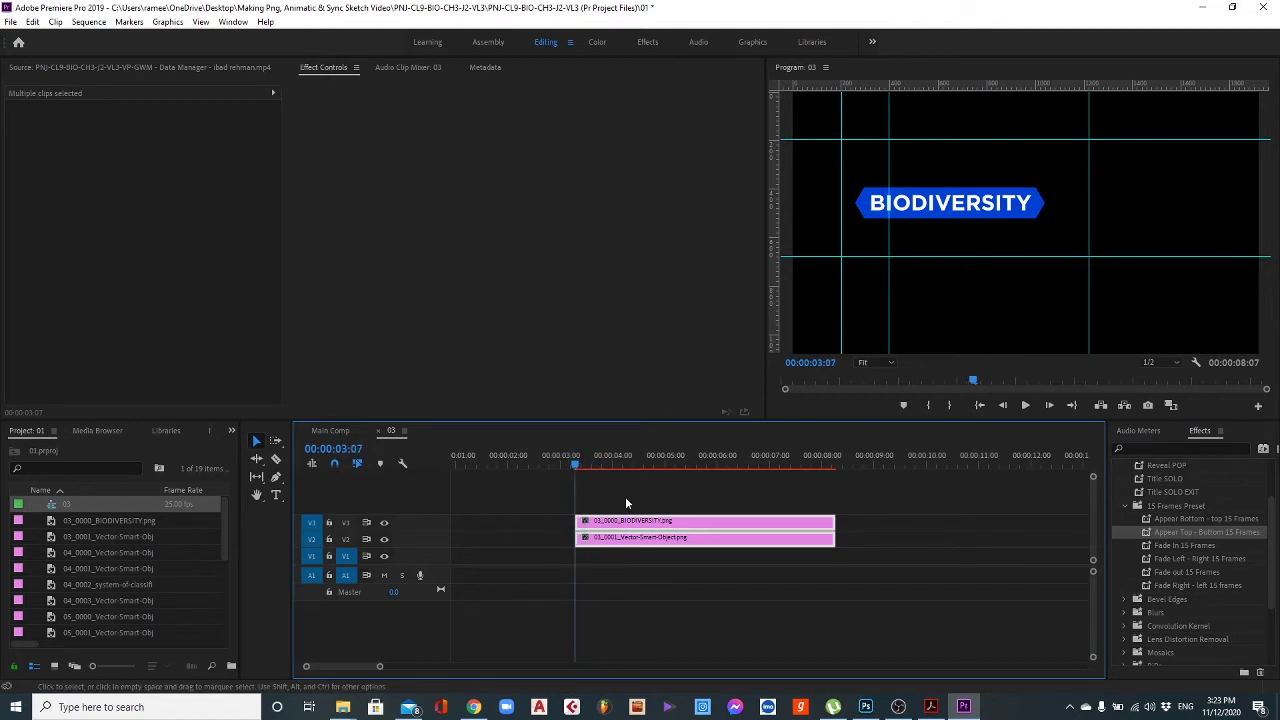
left_click_drag(1170, 531, 704, 546)
Play the combined appear animation repeatedly from 00:00:03:07 and park the playhead back at the start of the clips.
key("space")
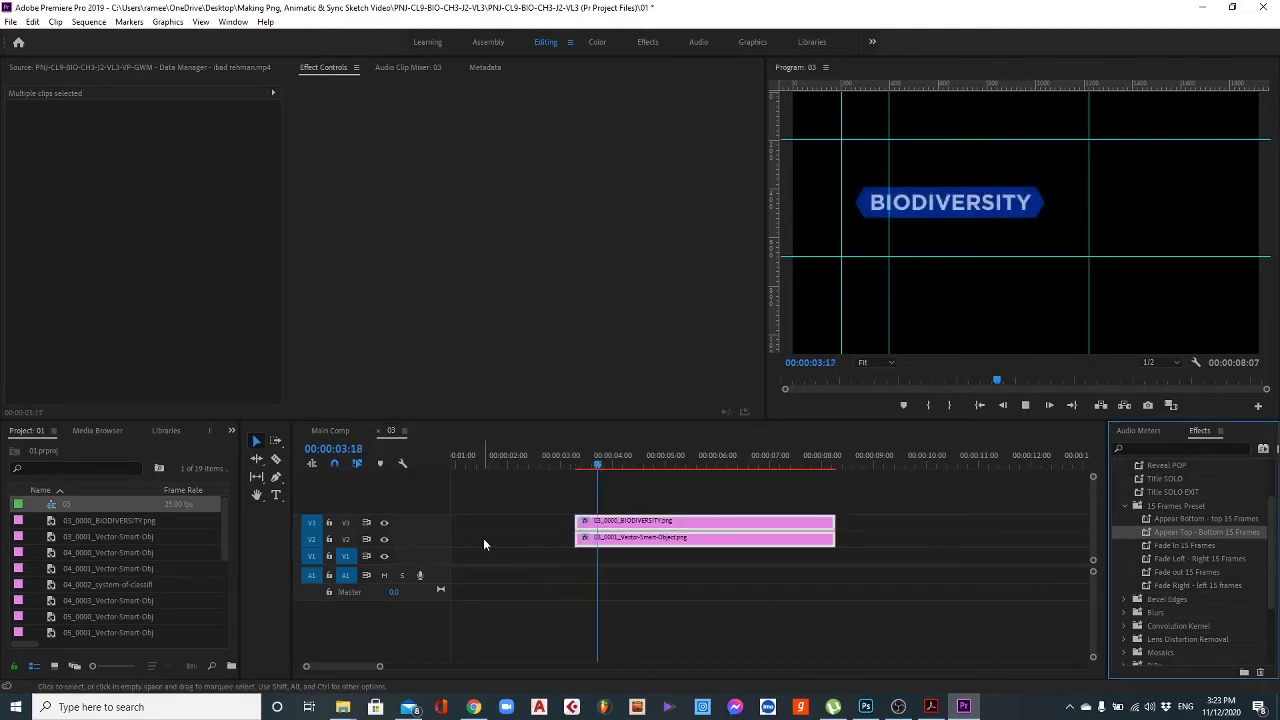
left_click_drag(606, 465, 575, 465)
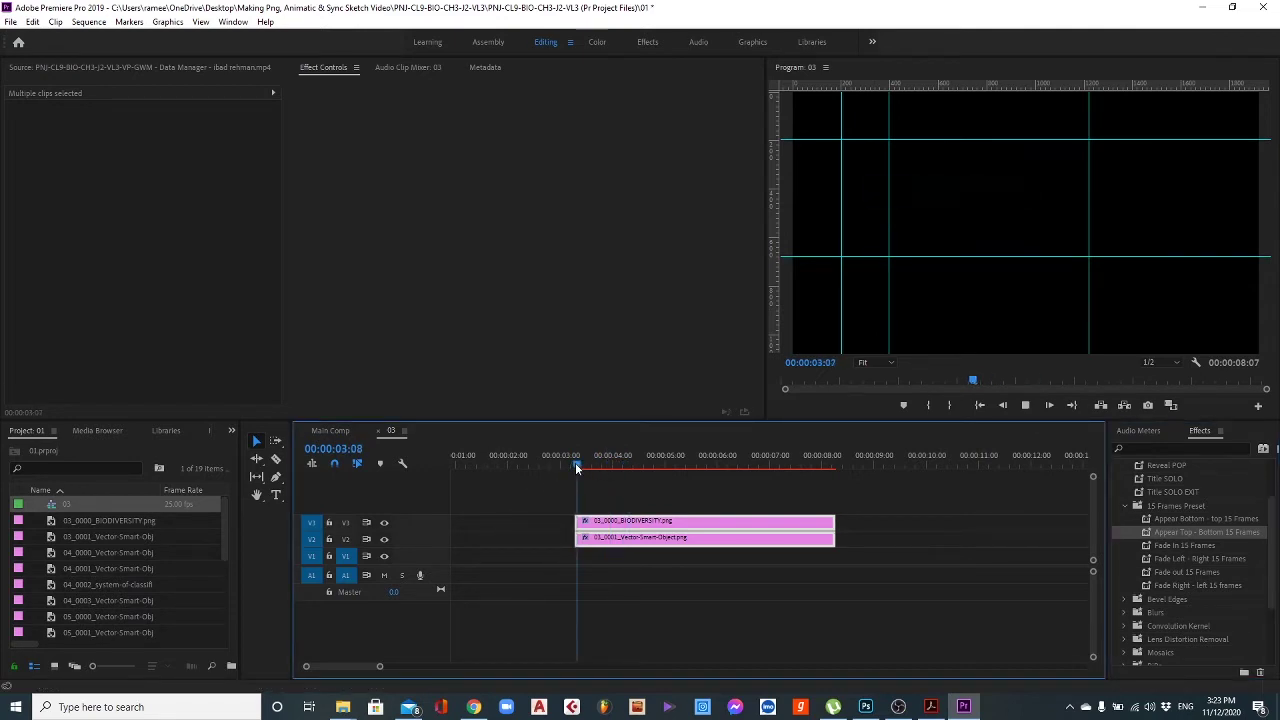
key("space")
left_click(578, 463)
key("space")
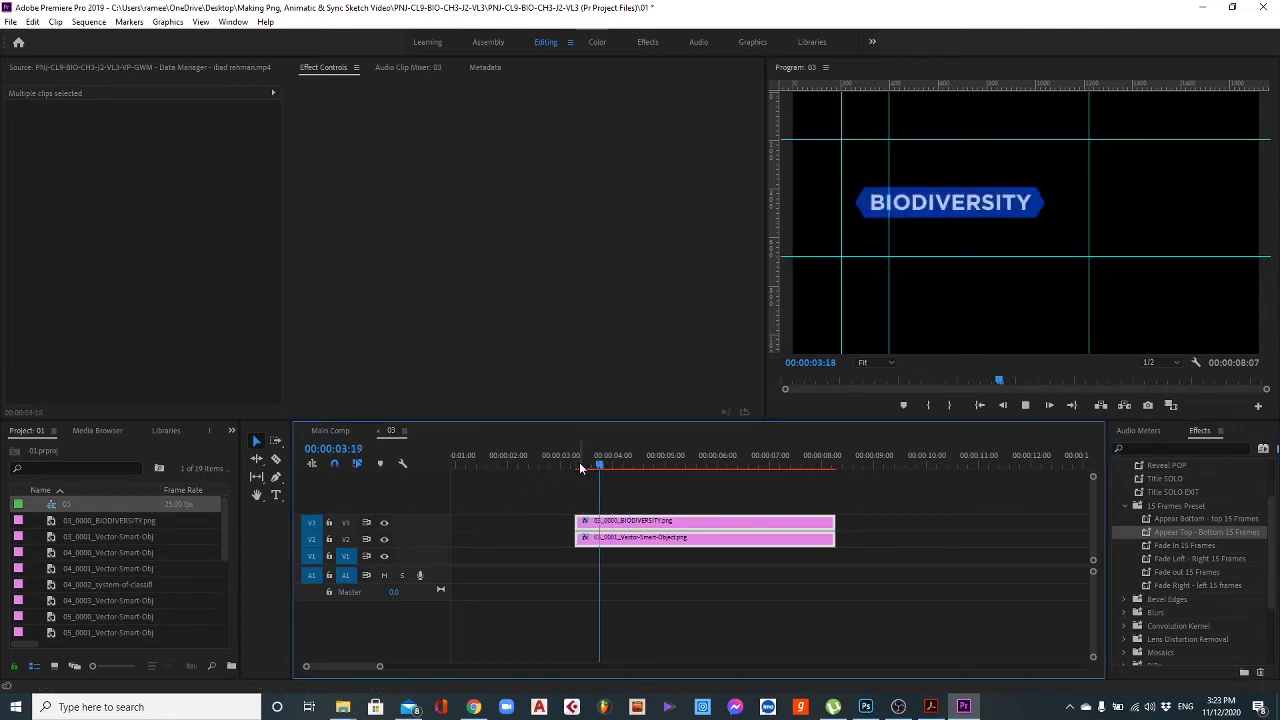
left_click(575, 465)
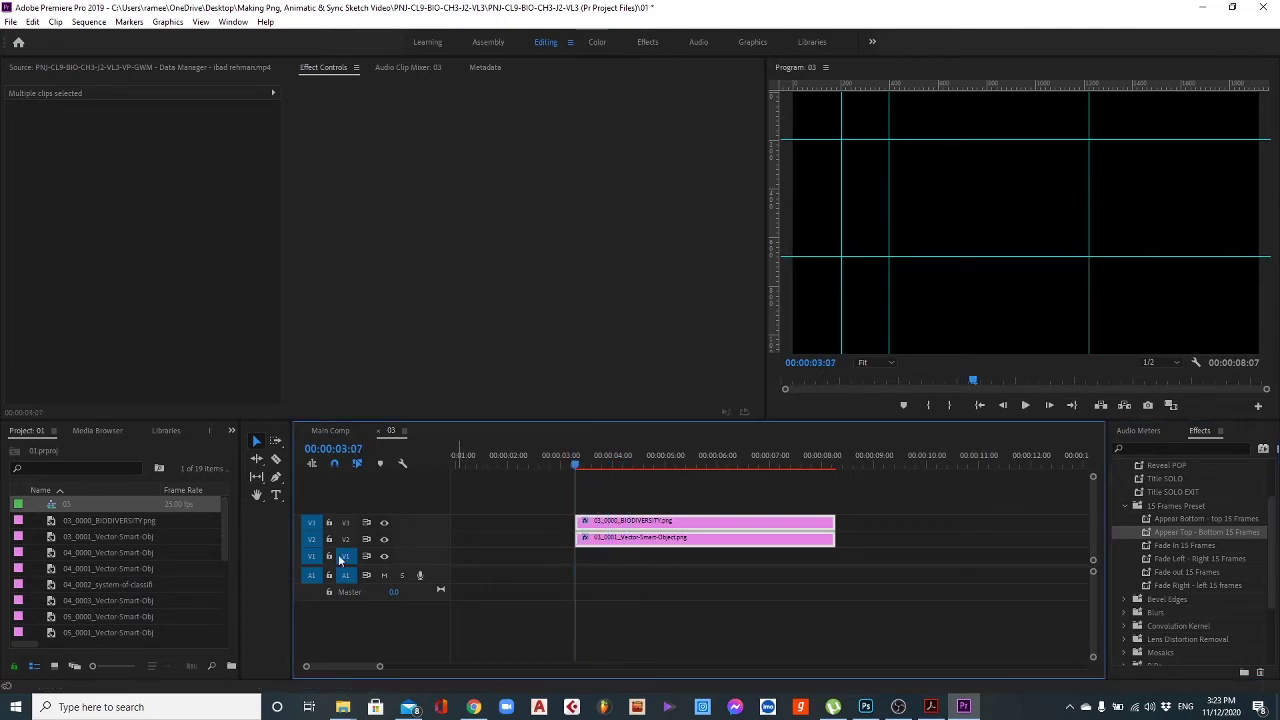
Return to the Main Comp sequence and scrub the playhead back to 00:00:01:08, before nested clip 03.
left_click(337, 430)
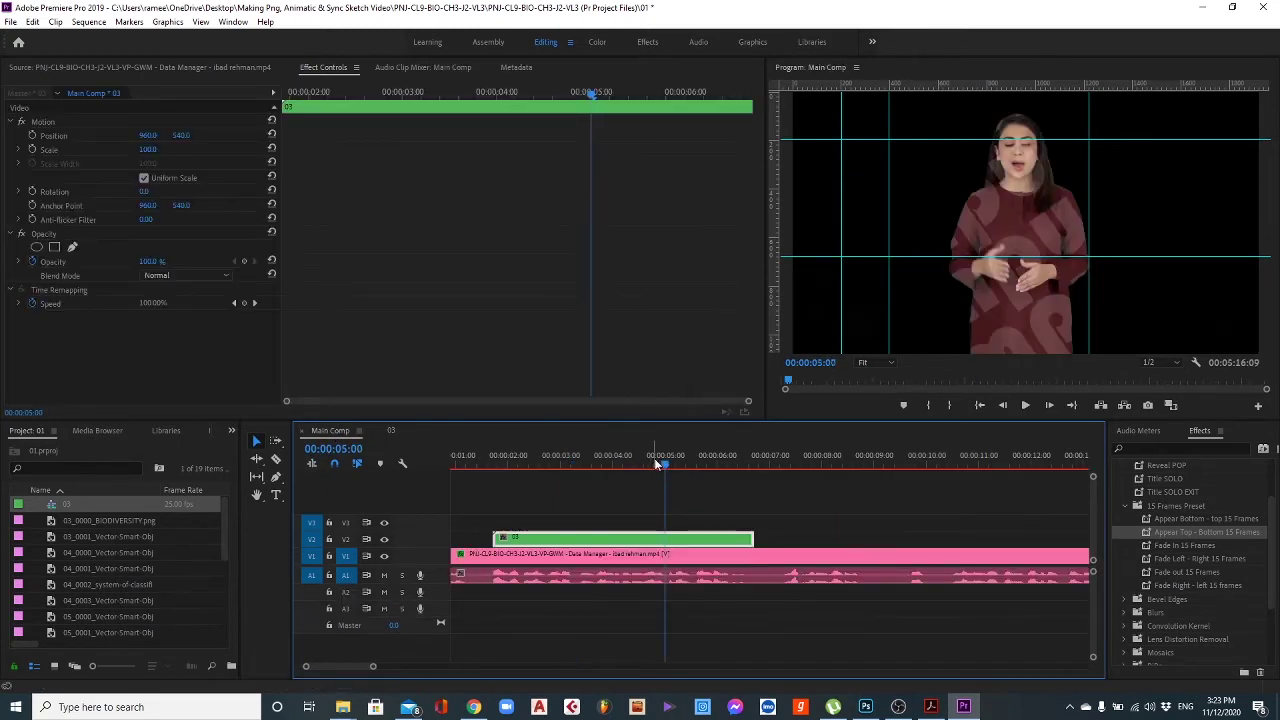
left_click(610, 460)
left_click_drag(610, 459, 473, 460)
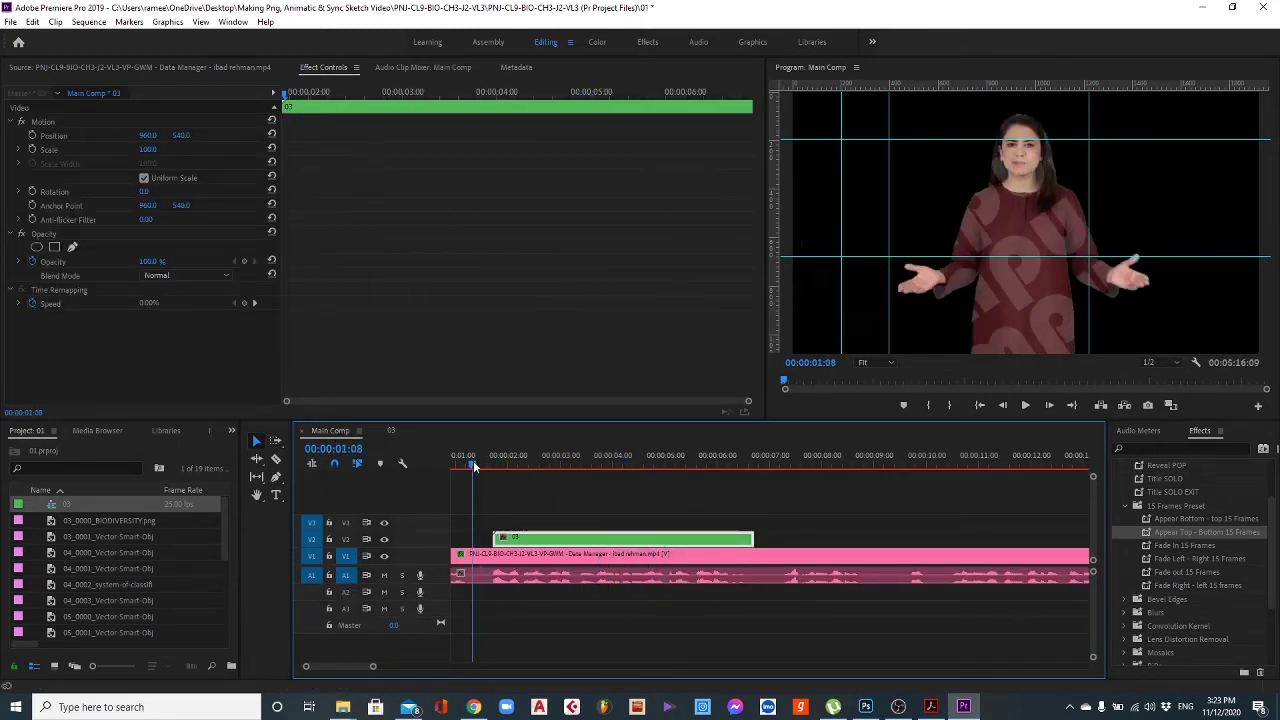
Switch to the storyboard PDF in Adobe Acrobat, review pages 2 and 3 with their narration comments, and return to Premiere Pro.
left_click(931, 706)
key("Home")
key("Page_Down")
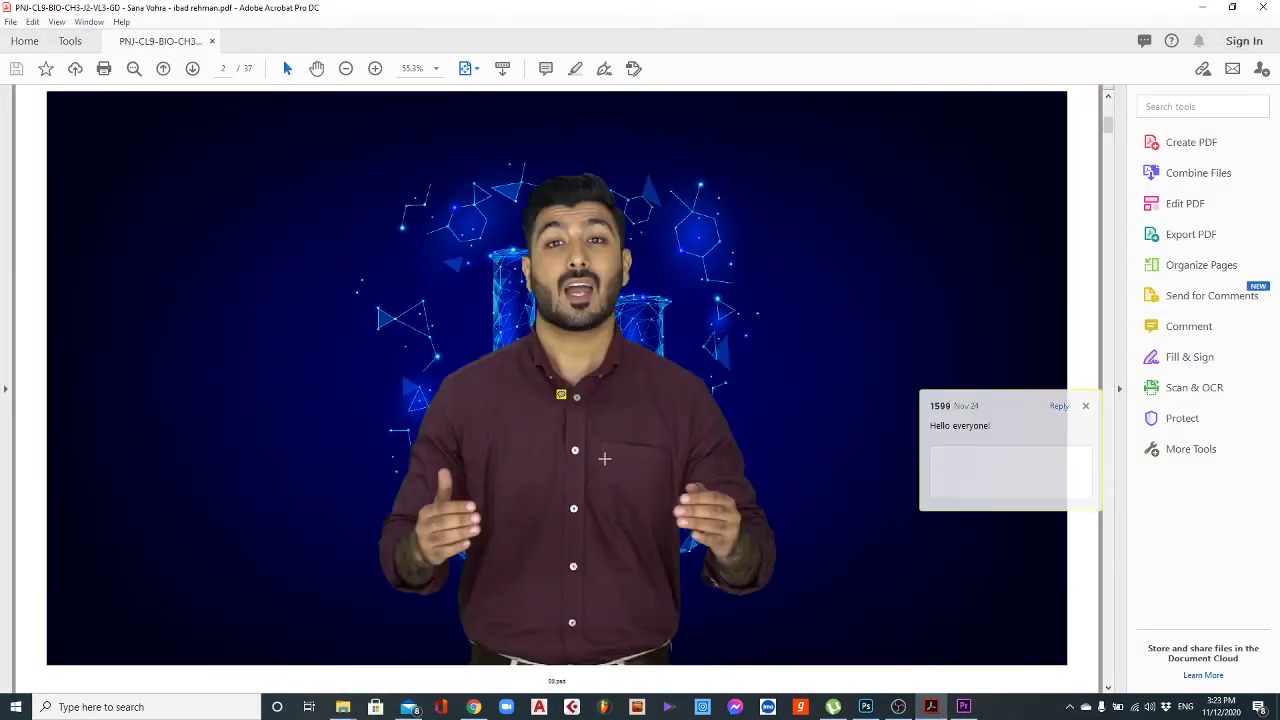
key("Page_Down")
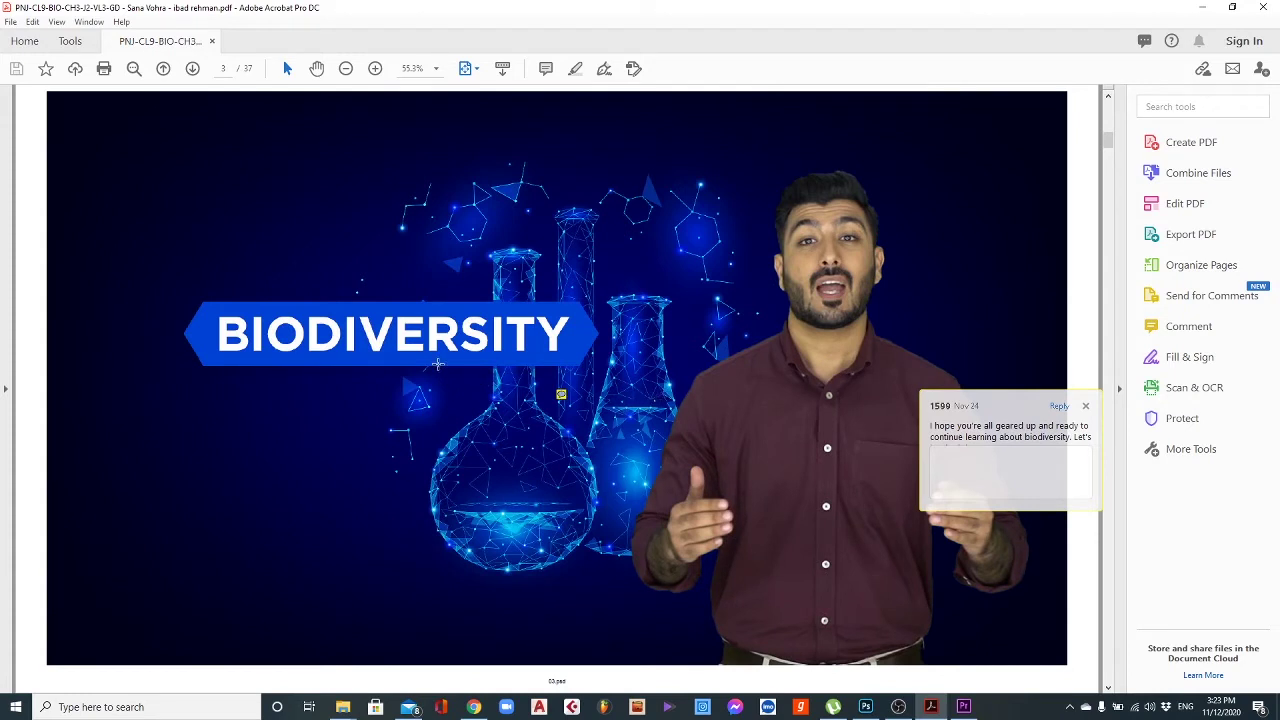
left_click(1202, 8)
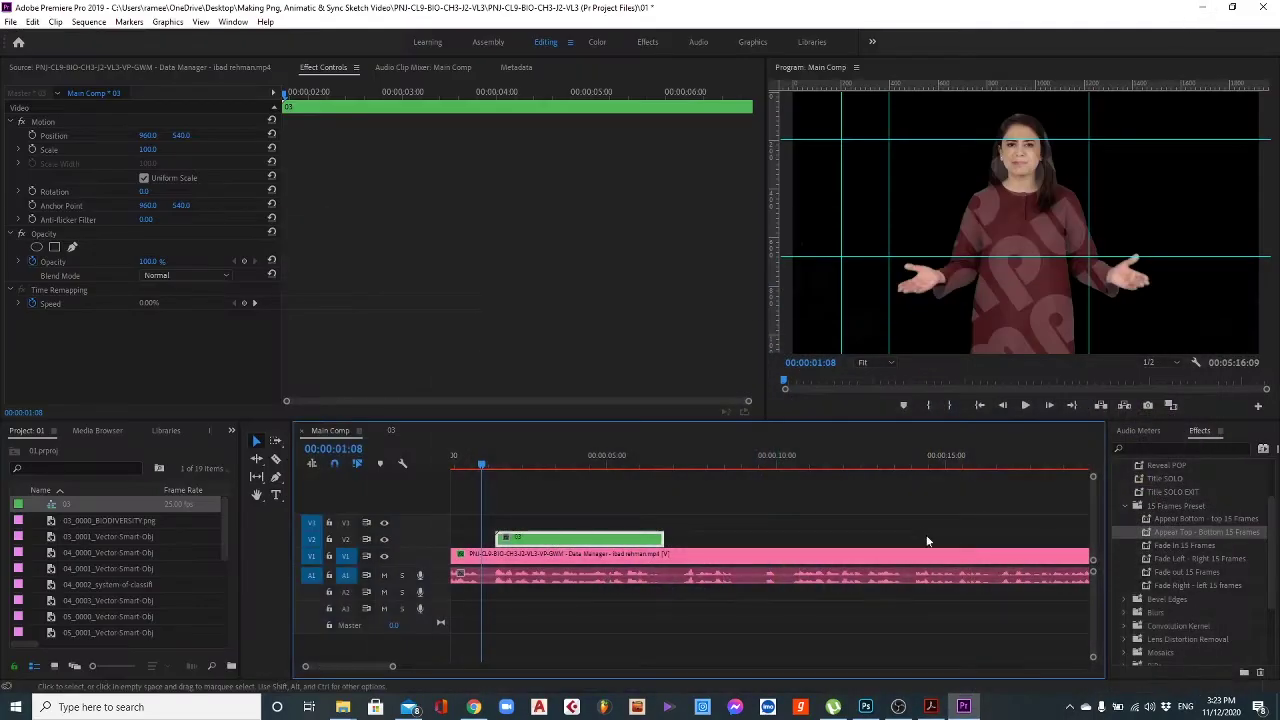
Scrub Main Comp from the start to 00:00:01:19, check inside nested sequence 03, and continue scrubbing Main Comp to 00:00:04:22.
key("Home")
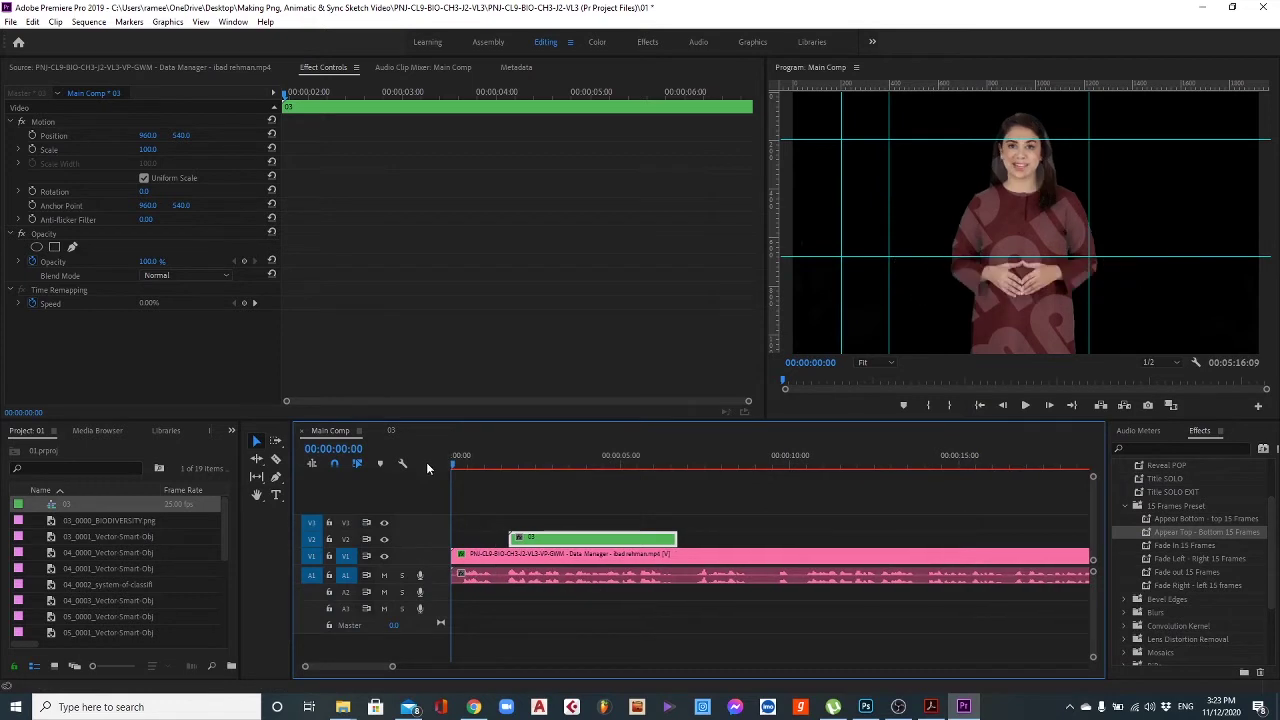
left_click_drag(470, 464, 512, 468)
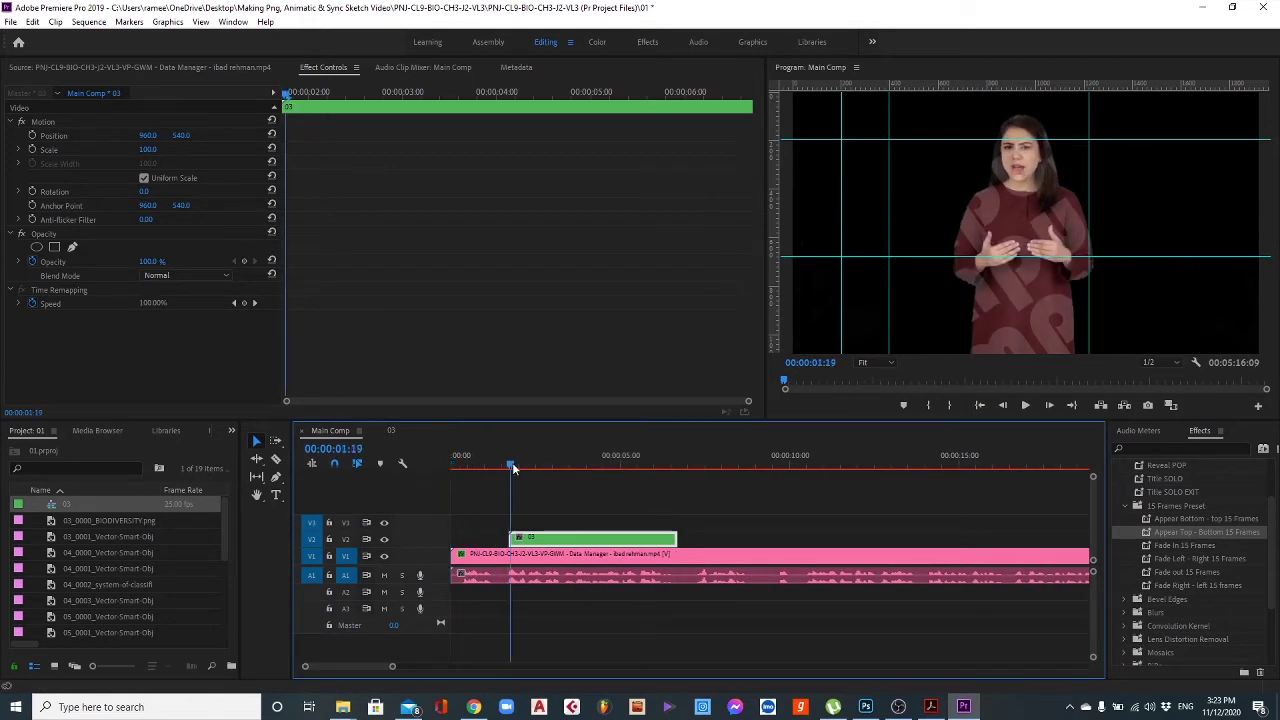
double_click(514, 539)
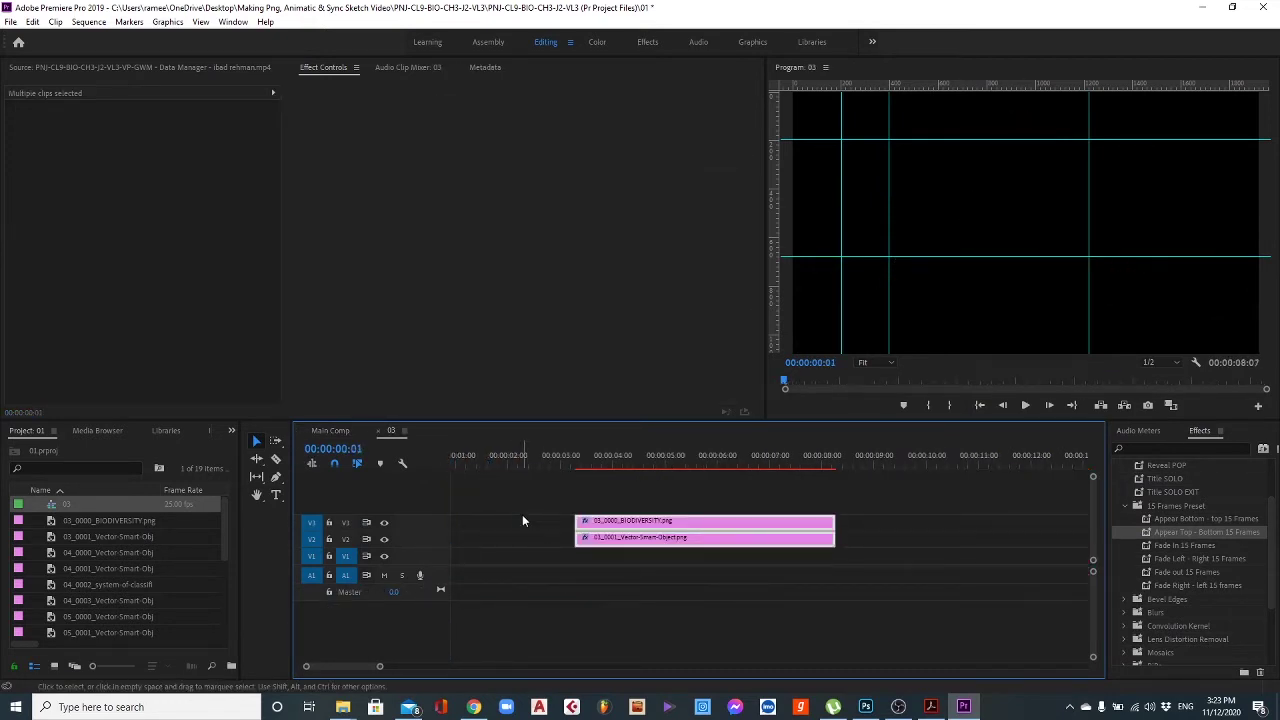
left_click(344, 432)
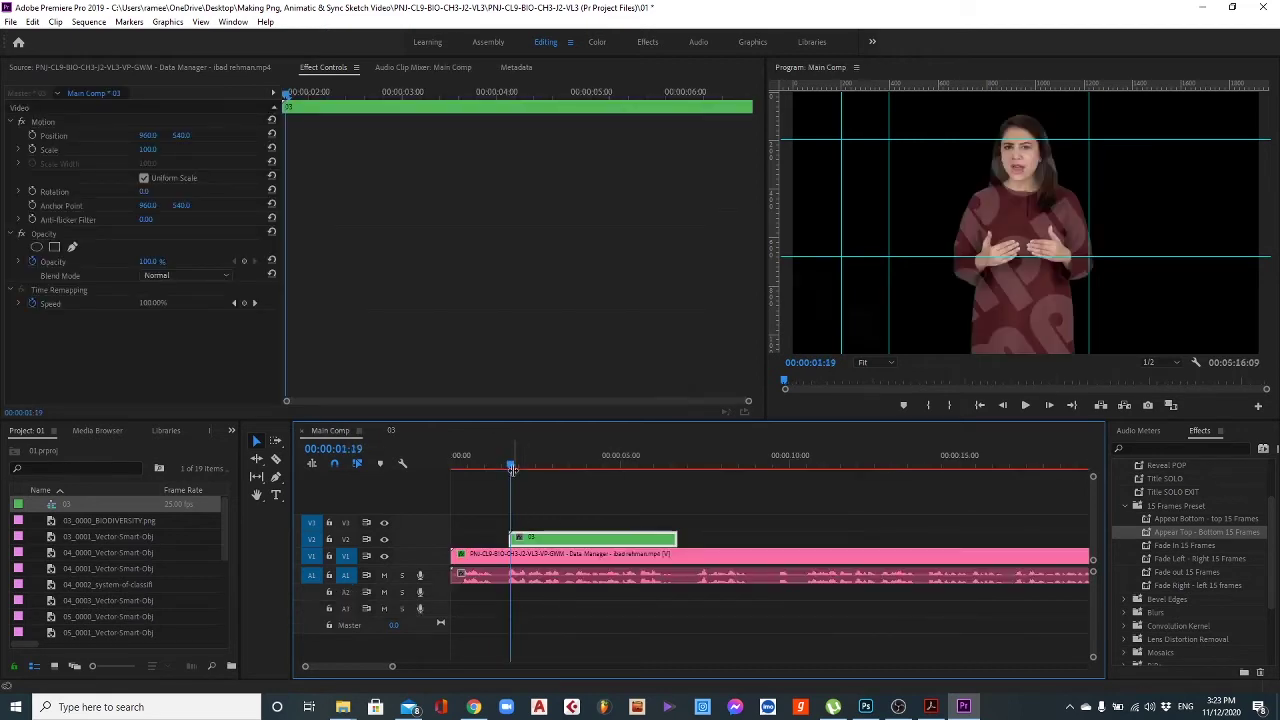
left_click_drag(517, 470, 618, 458)
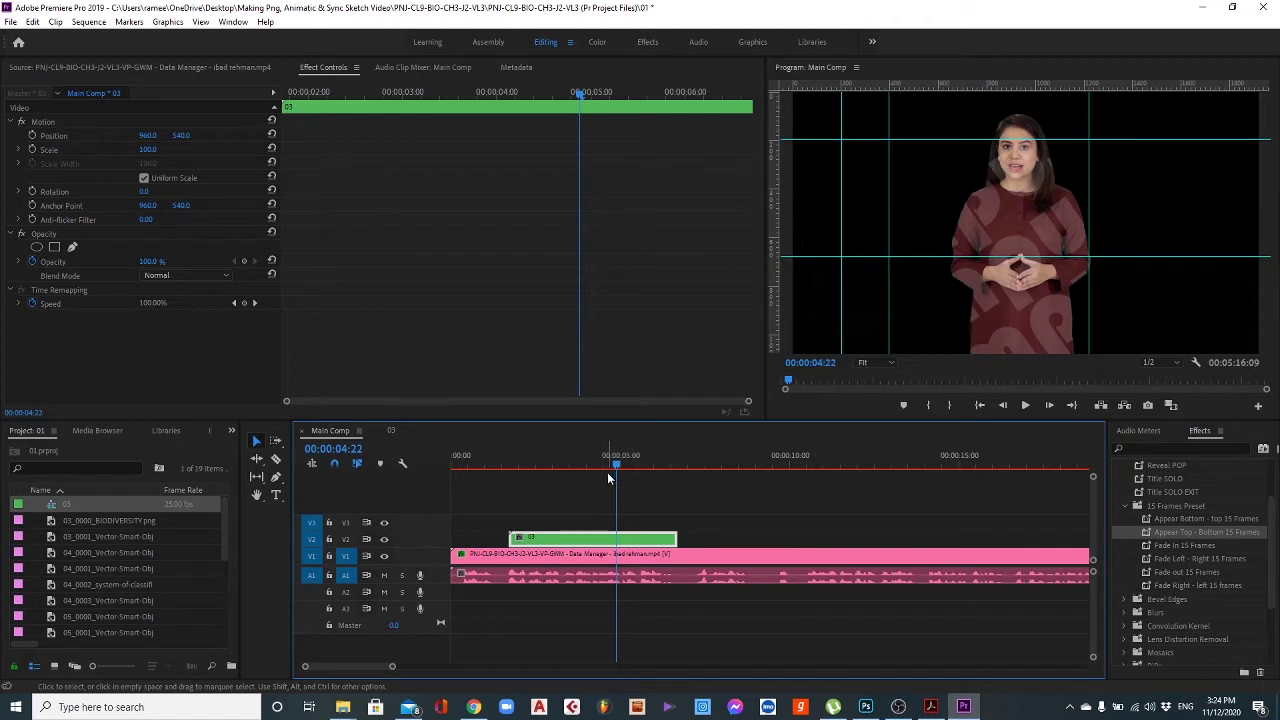
Apply the Fade In 15 Frames preset to the narrator clip on V1 with the playhead at 00:00:00:00, and preview the fade.
left_click(603, 458)
left_click_drag(578, 460, 434, 464)
left_click(512, 575)
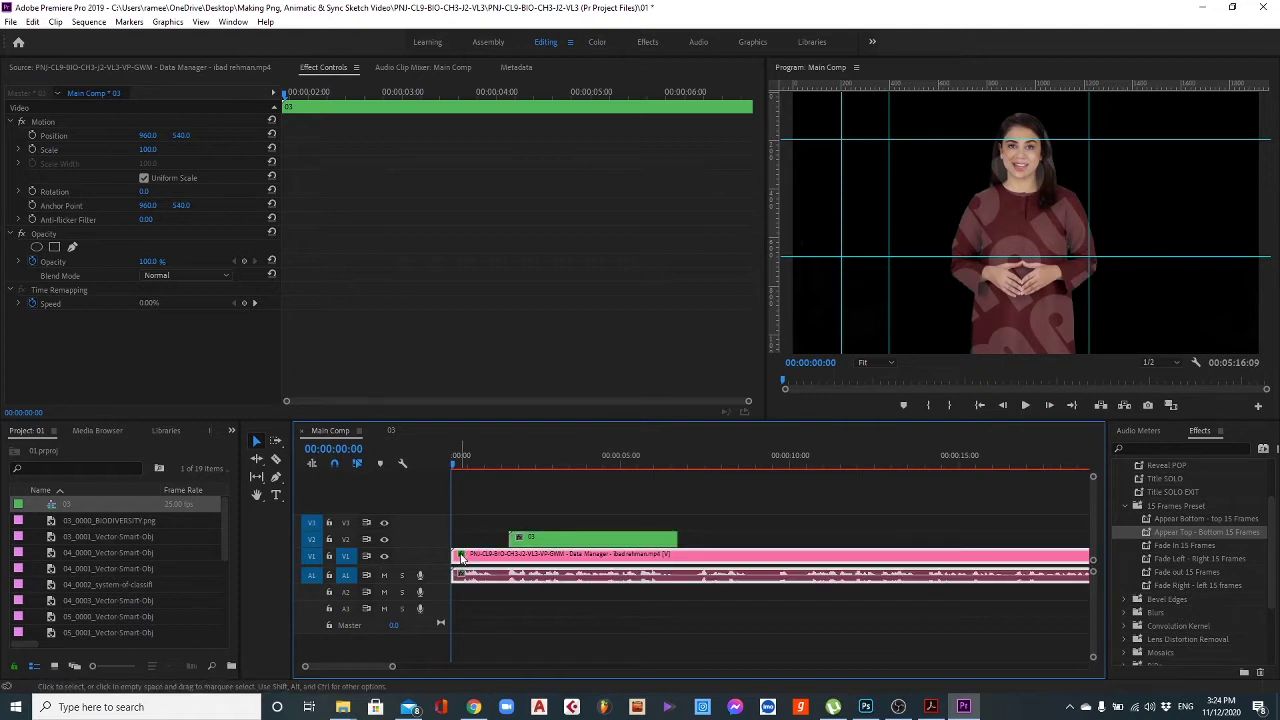
left_click(1186, 548)
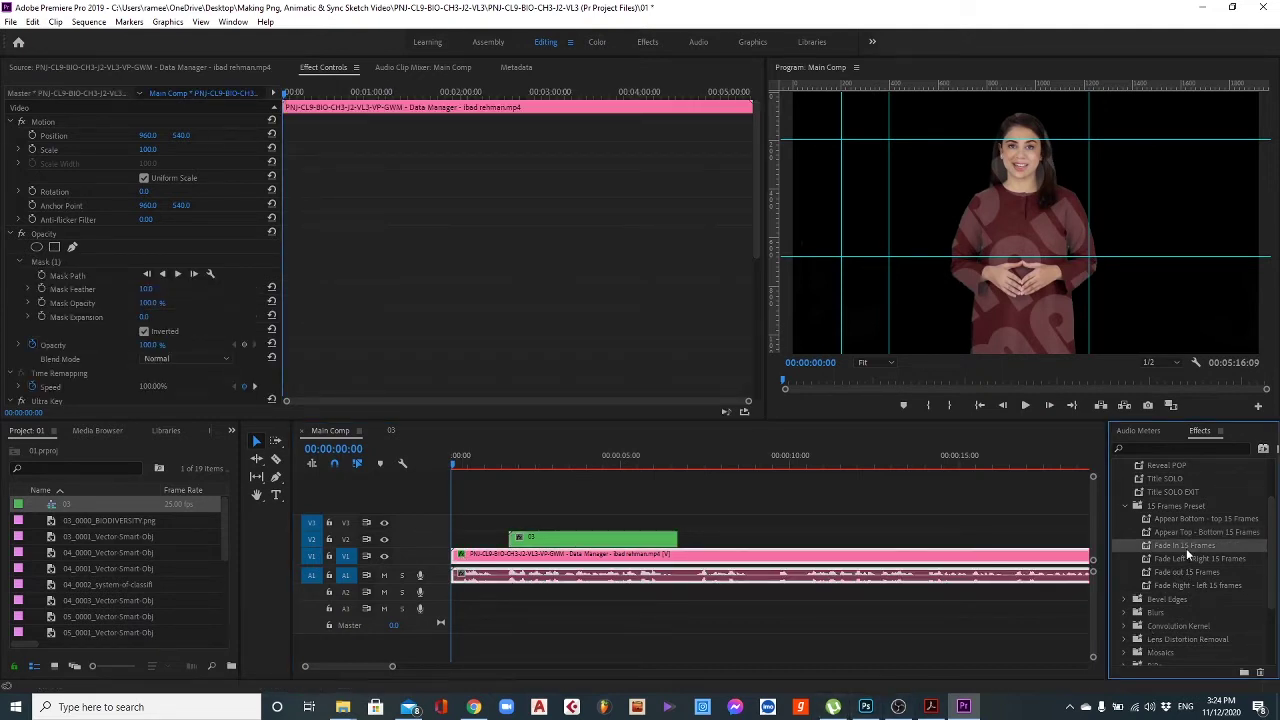
left_click_drag(1181, 547, 470, 576)
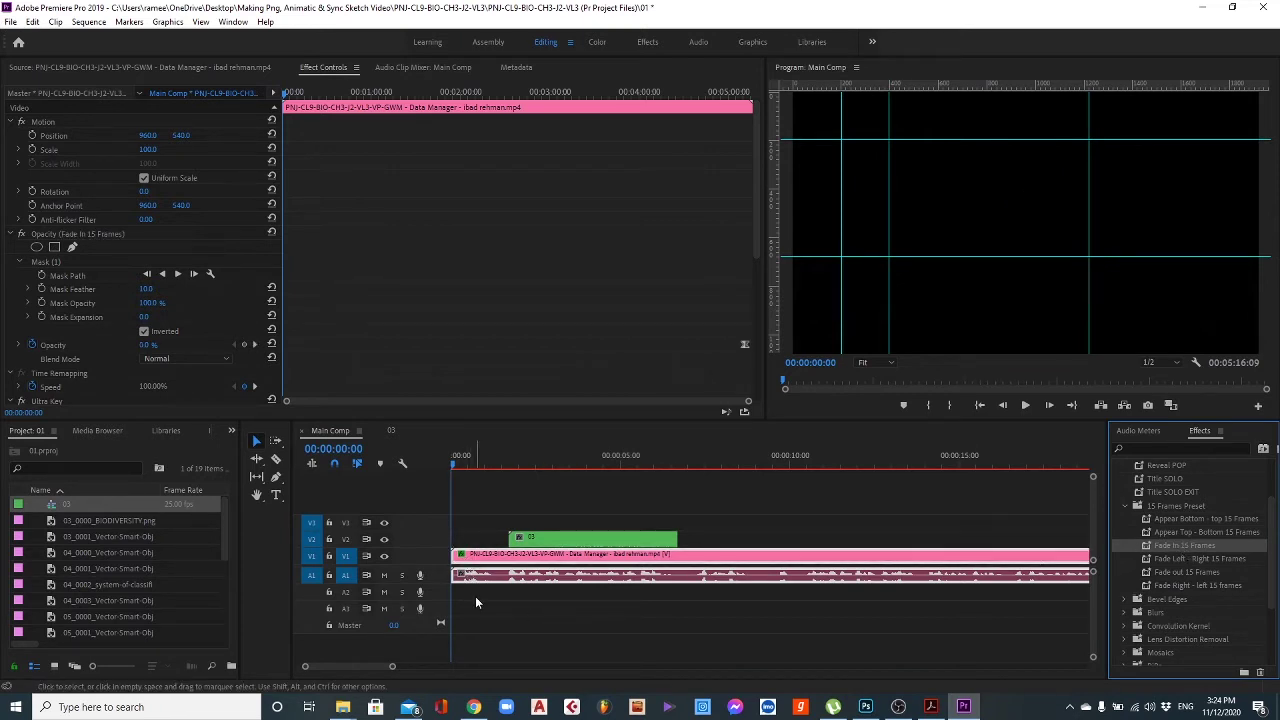
key("space")
left_click(503, 466)
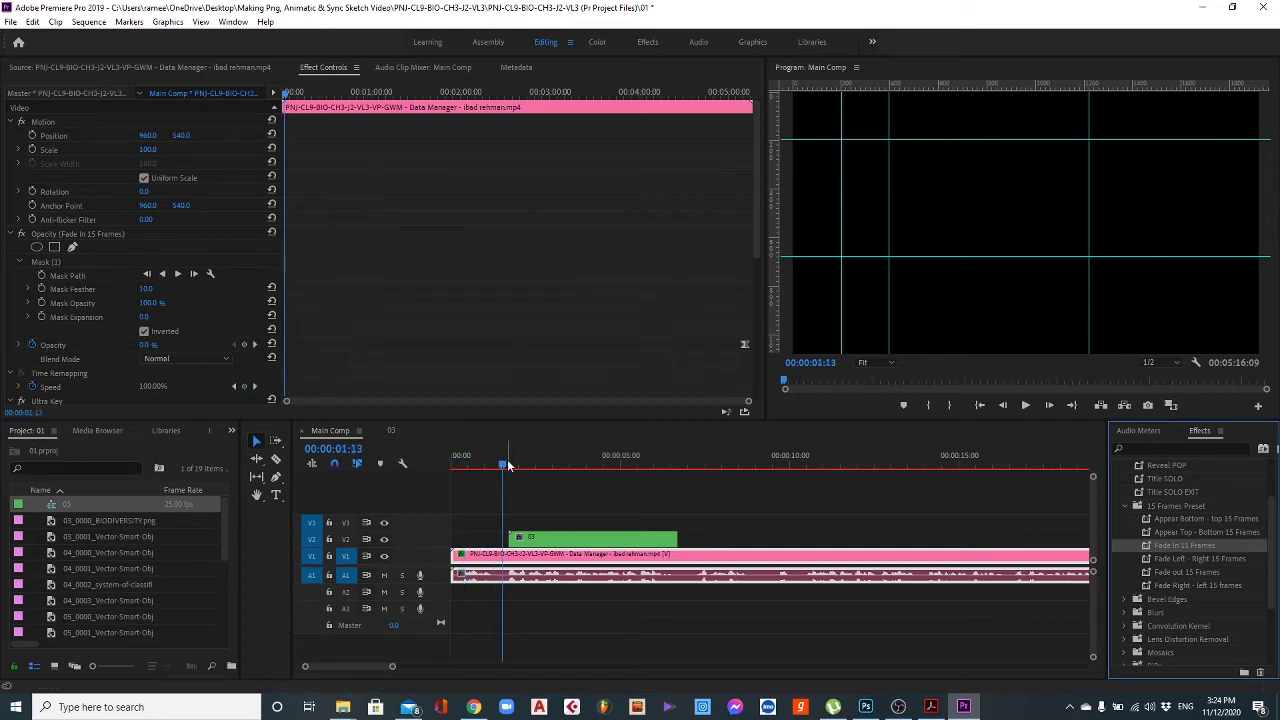
Preview the narrator's fade from the start of Main Comp, undo it, and return the playhead to 00:00:00:00.
left_click_drag(505, 466, 448, 460)
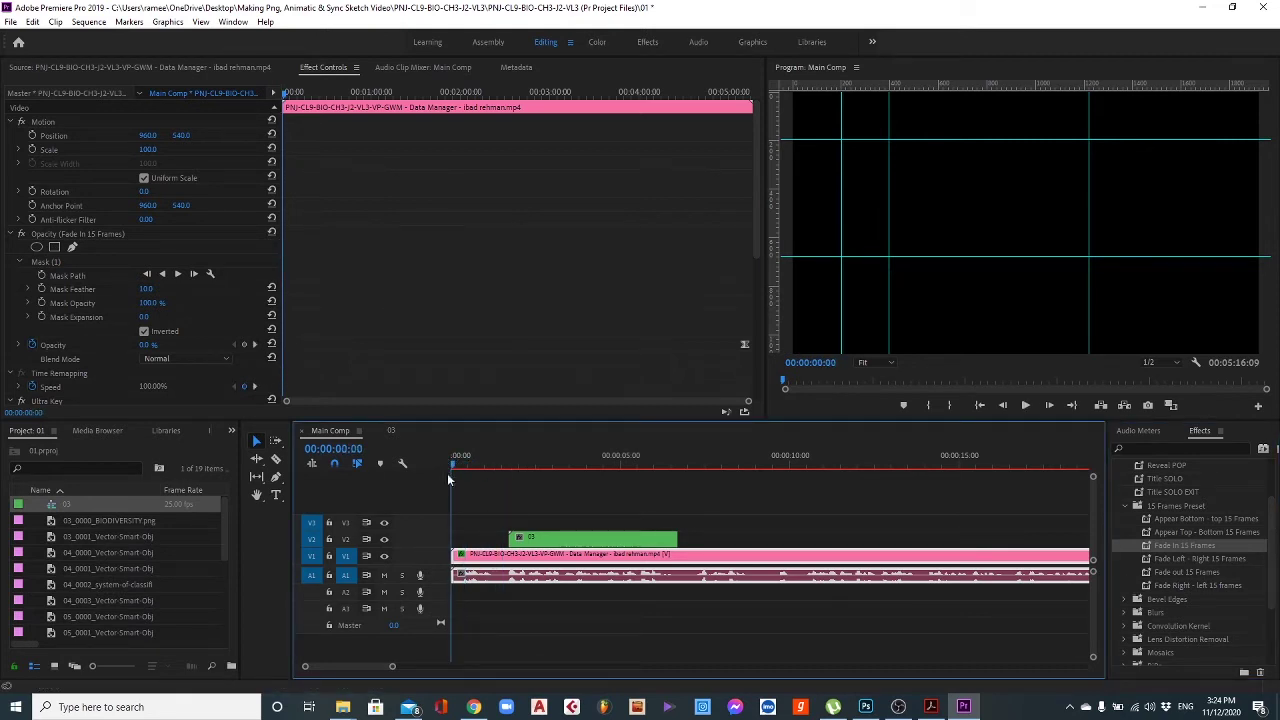
key("space")
key("space")
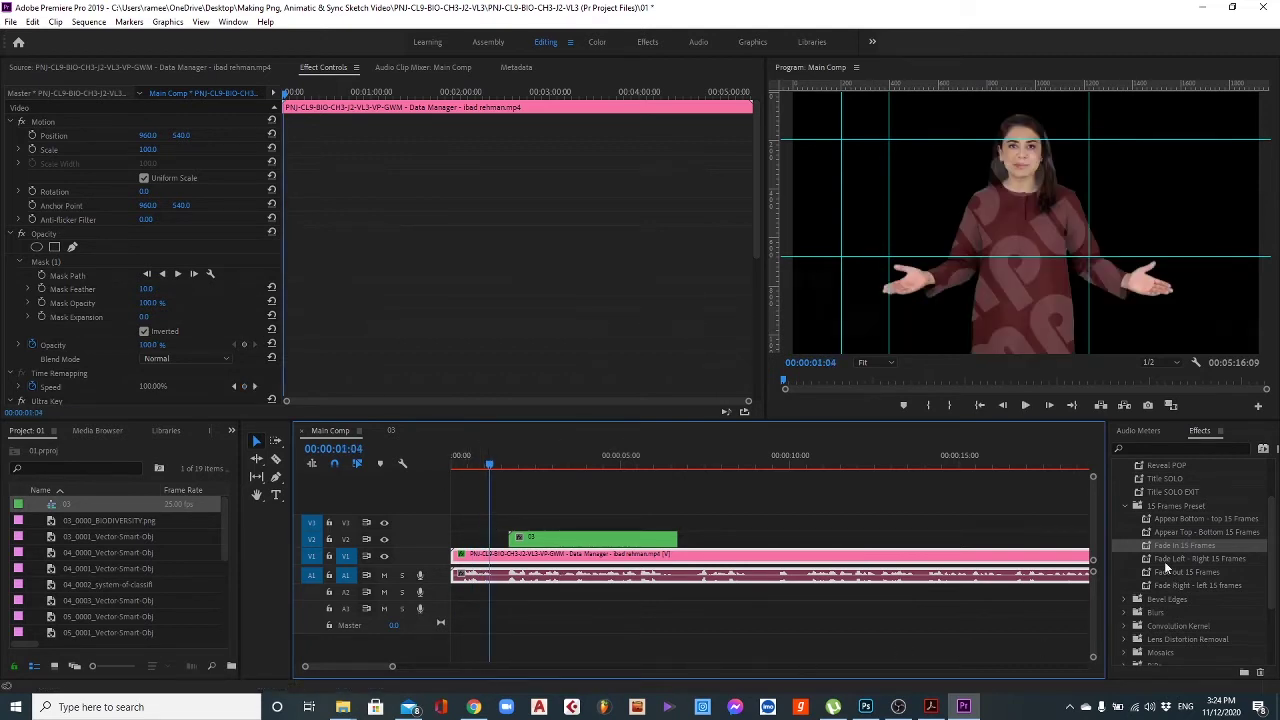
left_click_drag(483, 459, 432, 464)
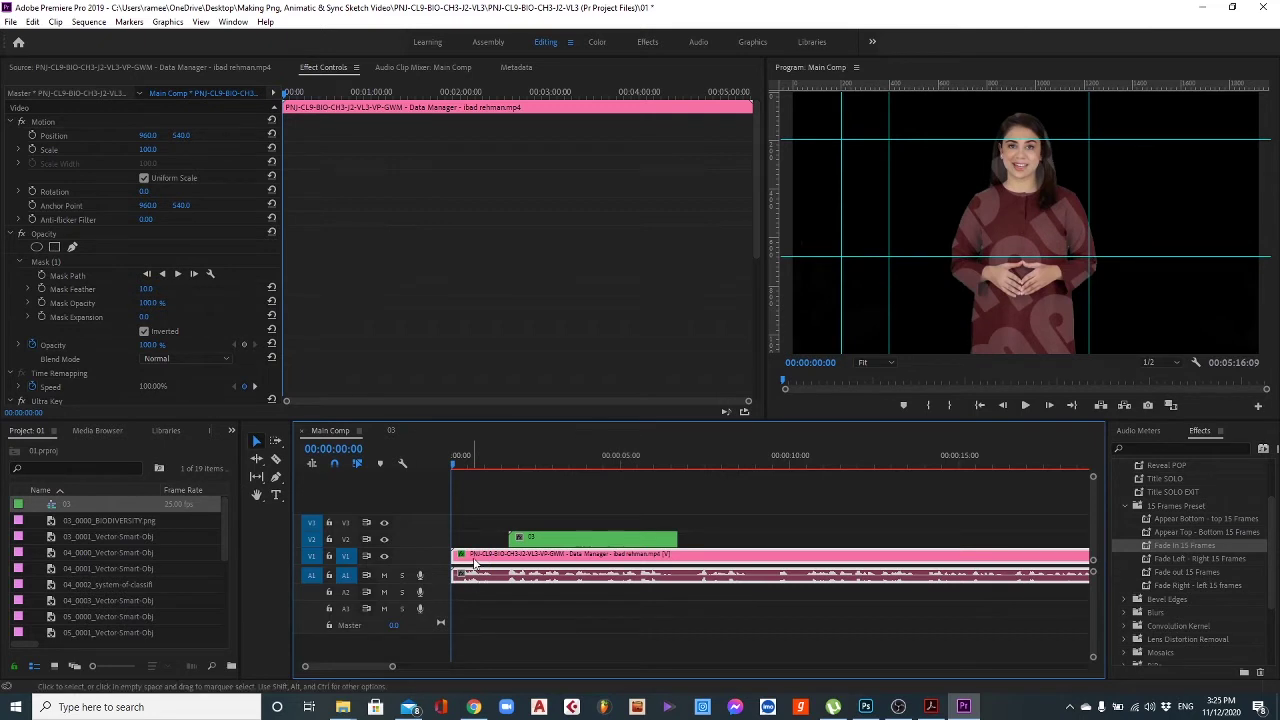
Set the Fade In 15 Frames preset's type to Anchor to In Point and apply it to the narrator clip on V1.
right_click(1168, 545)
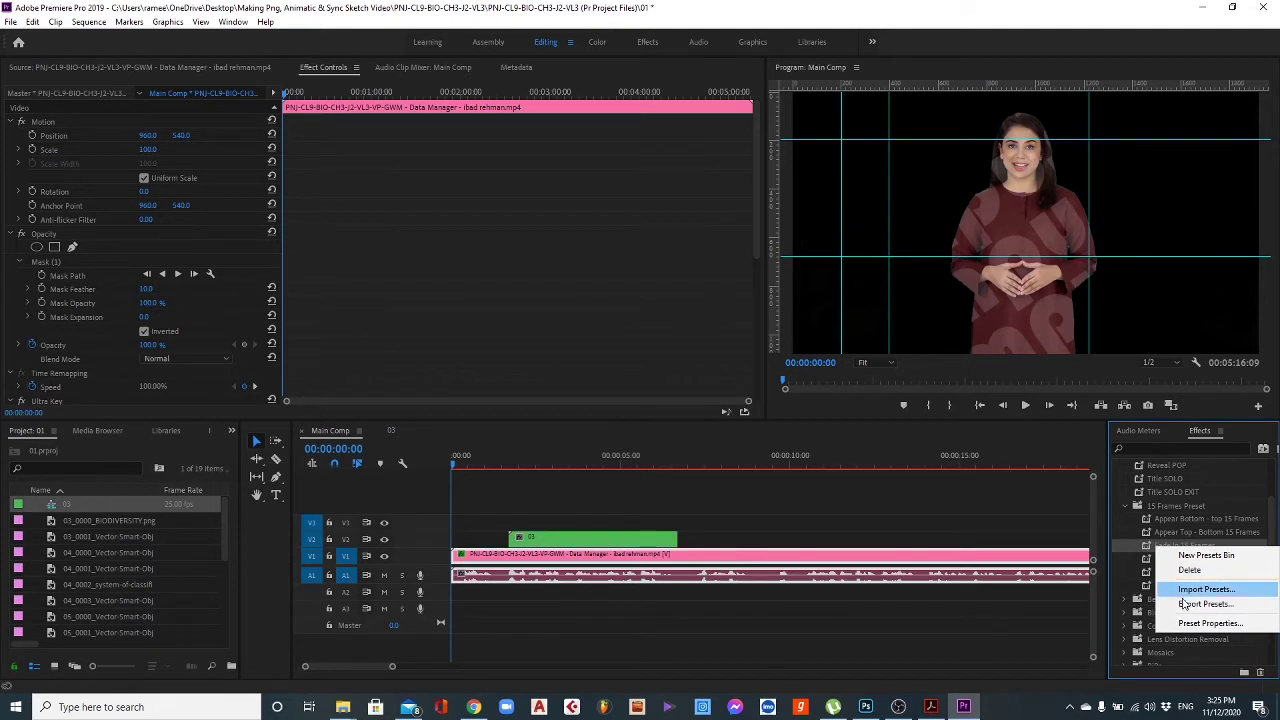
left_click(1210, 623)
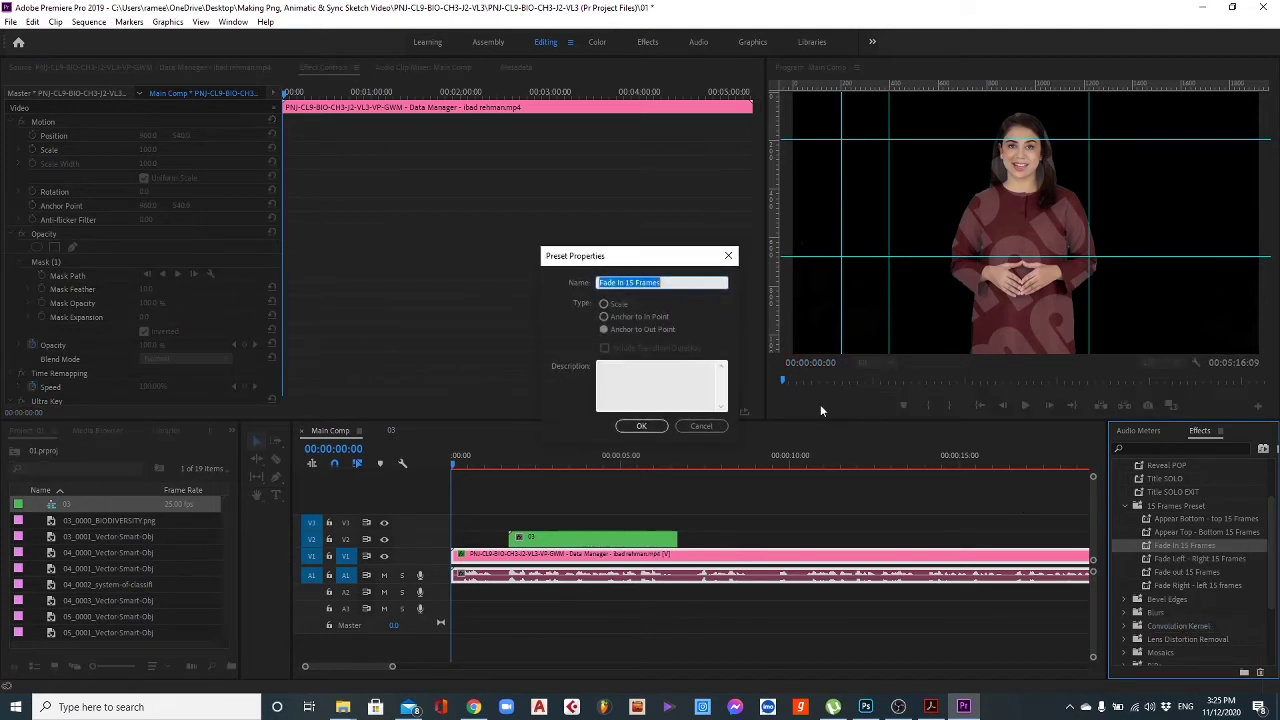
left_click(622, 317)
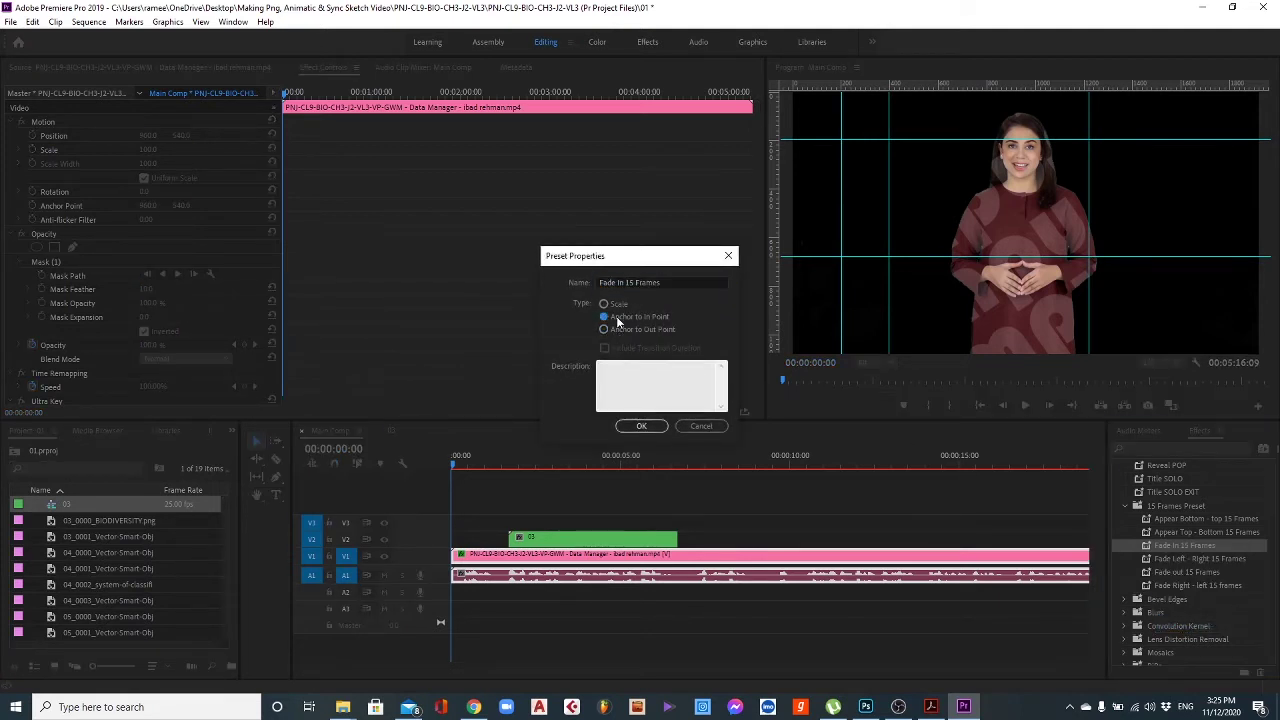
left_click(637, 428)
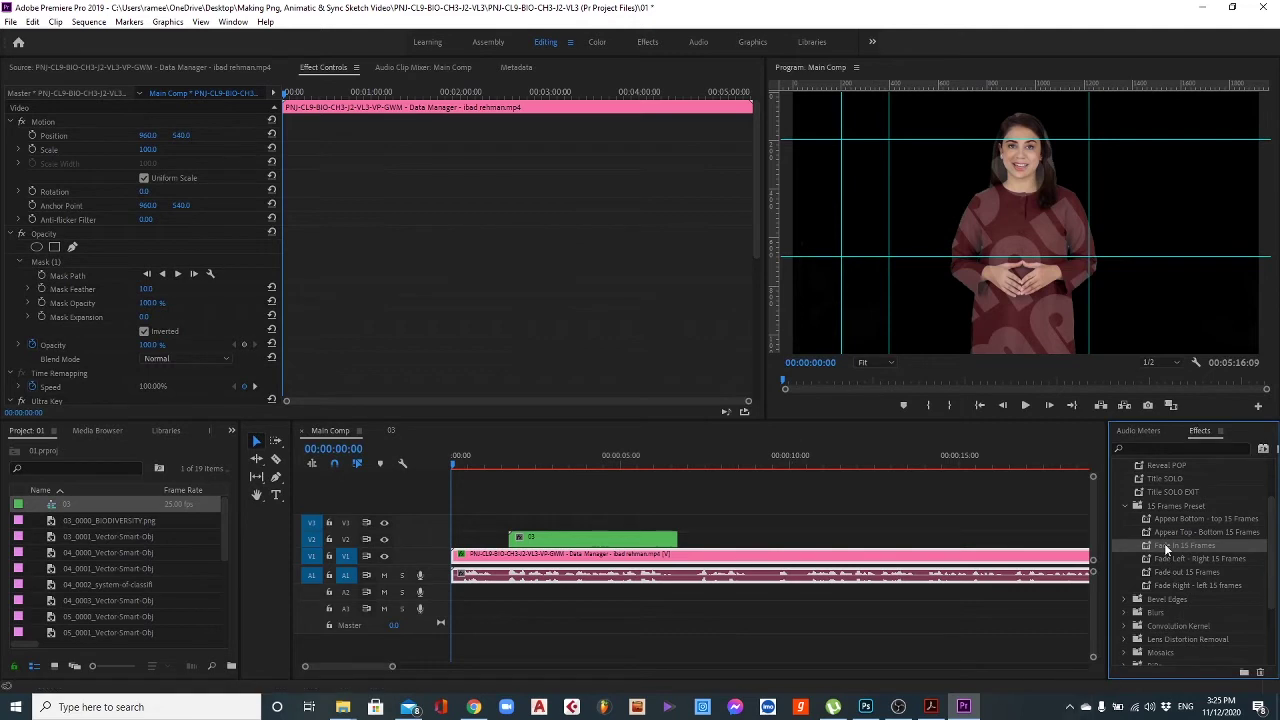
left_click_drag(1165, 543, 484, 558)
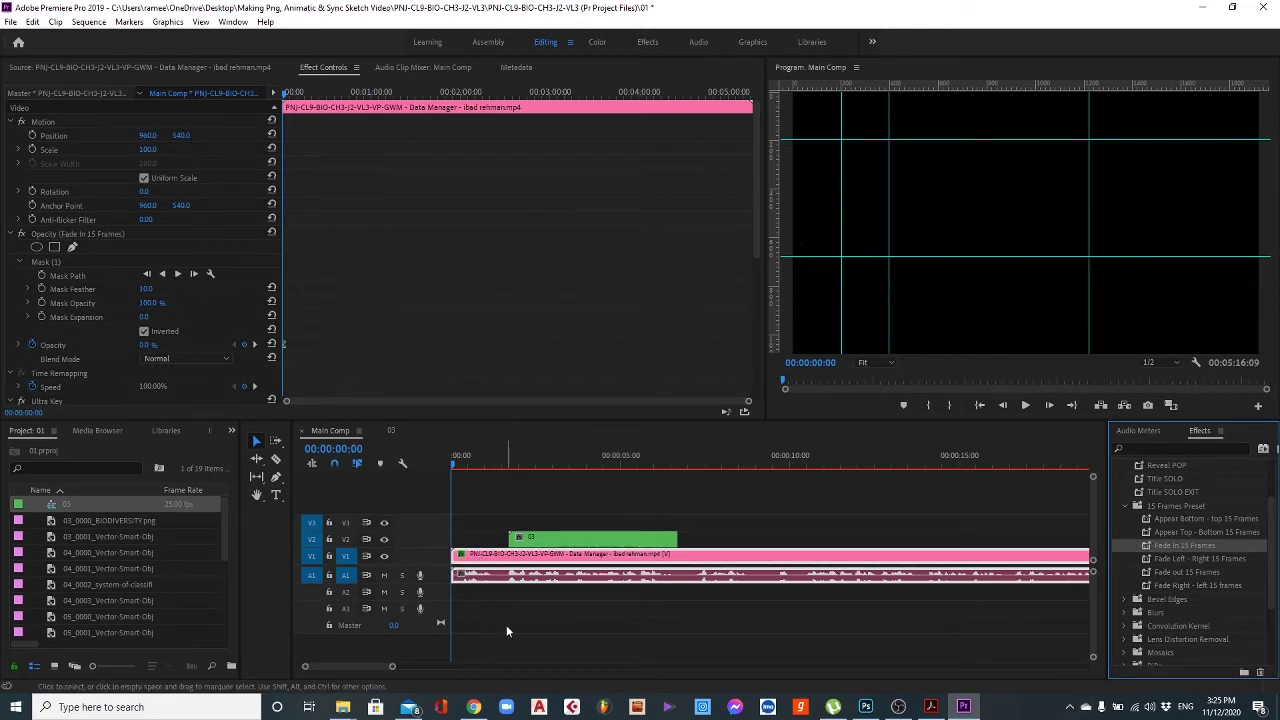
key("space")
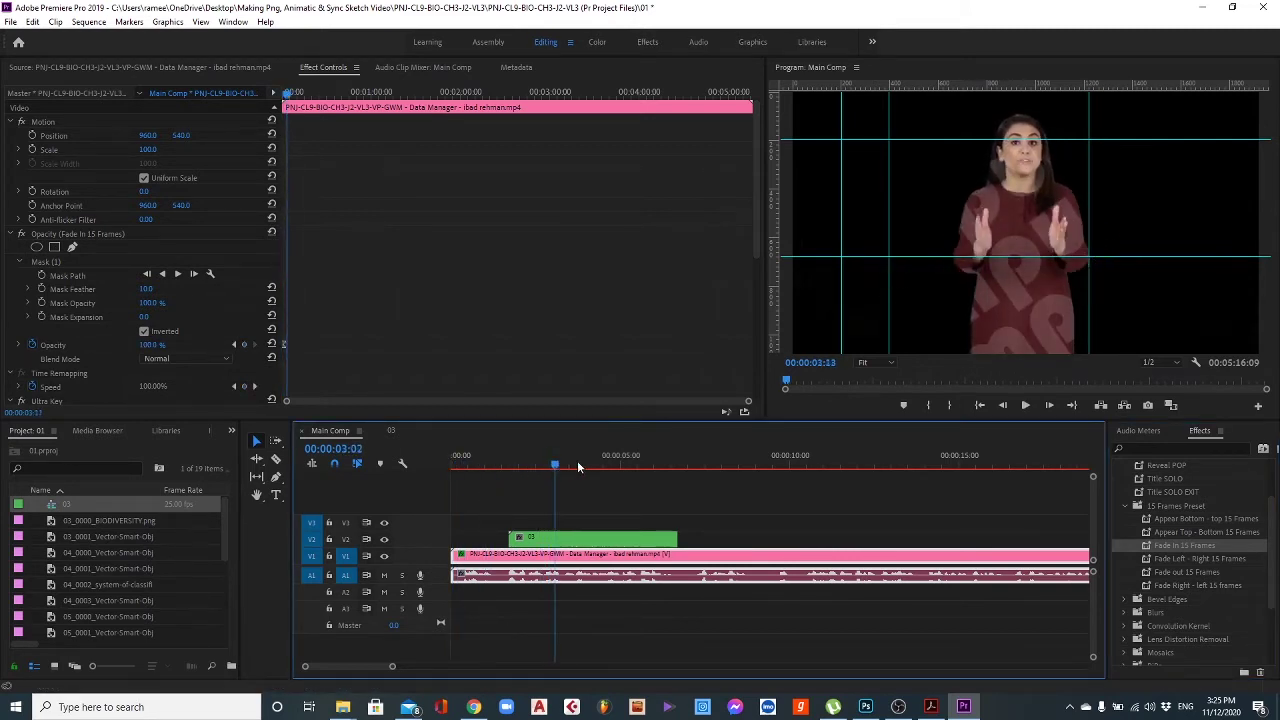
Look inside nested sequence 03 to check where its PNGs start, and return to Main Comp.
left_click(566, 539)
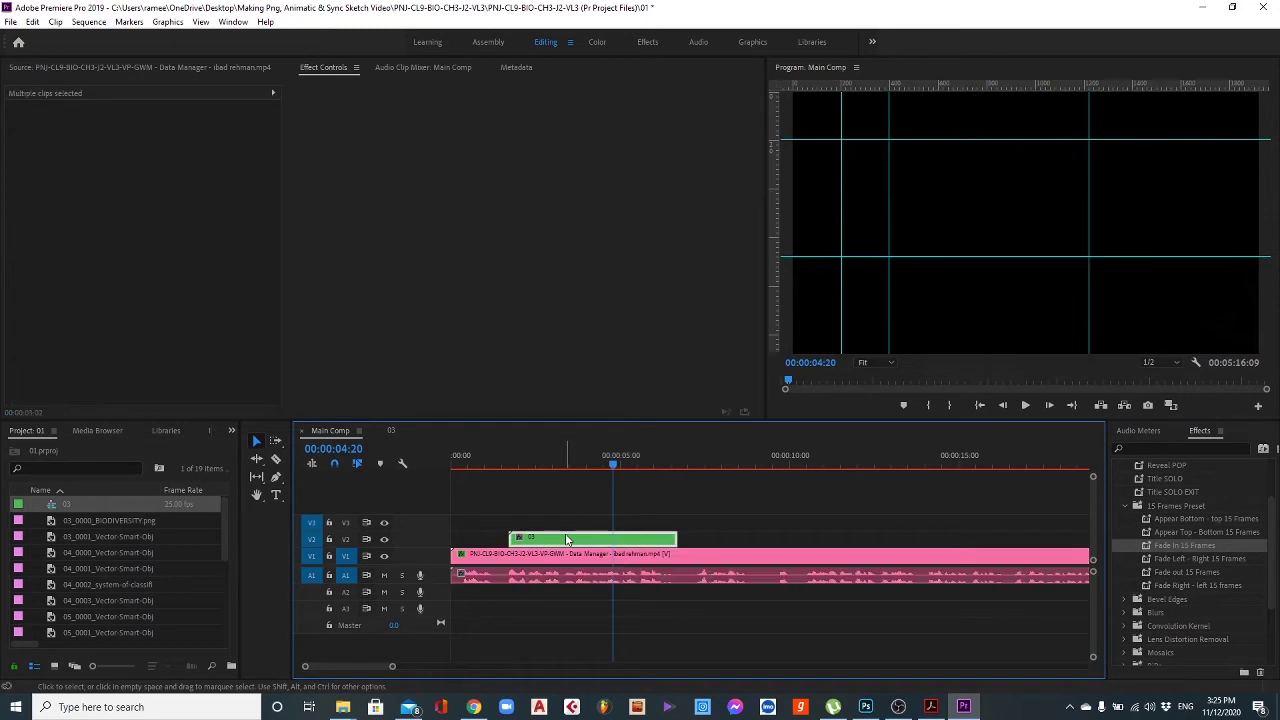
double_click(566, 539)
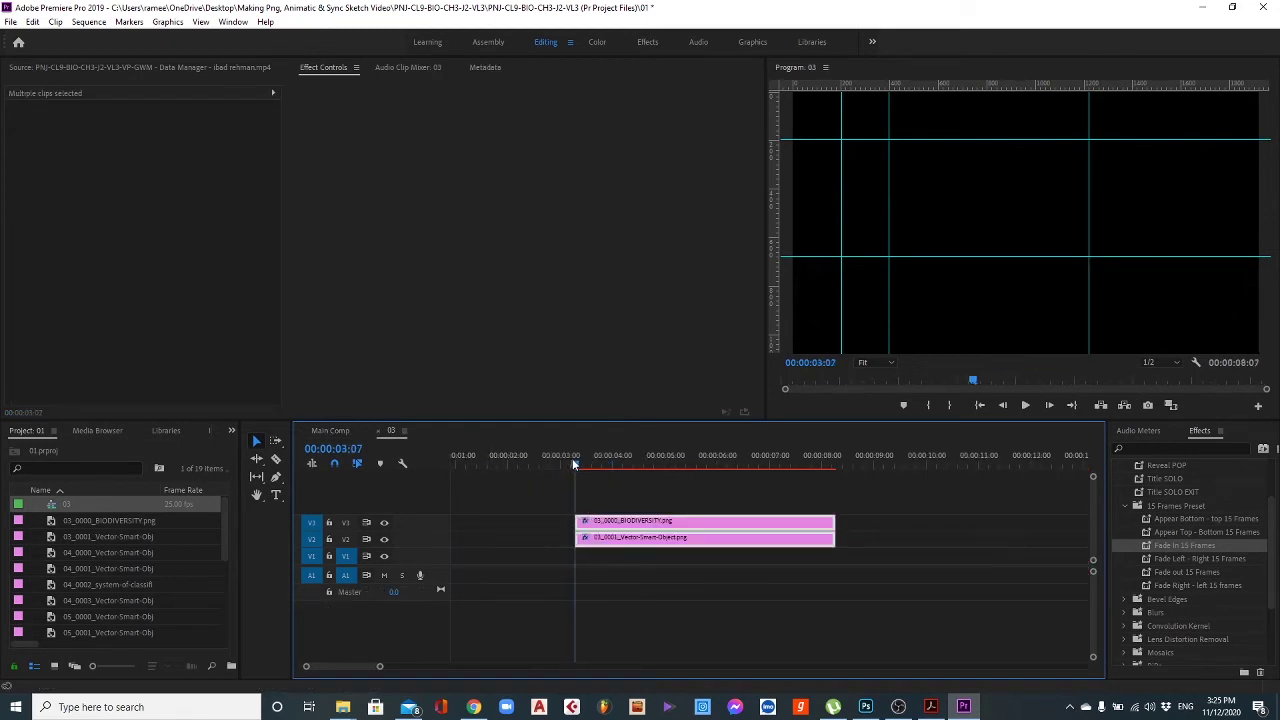
left_click(330, 430)
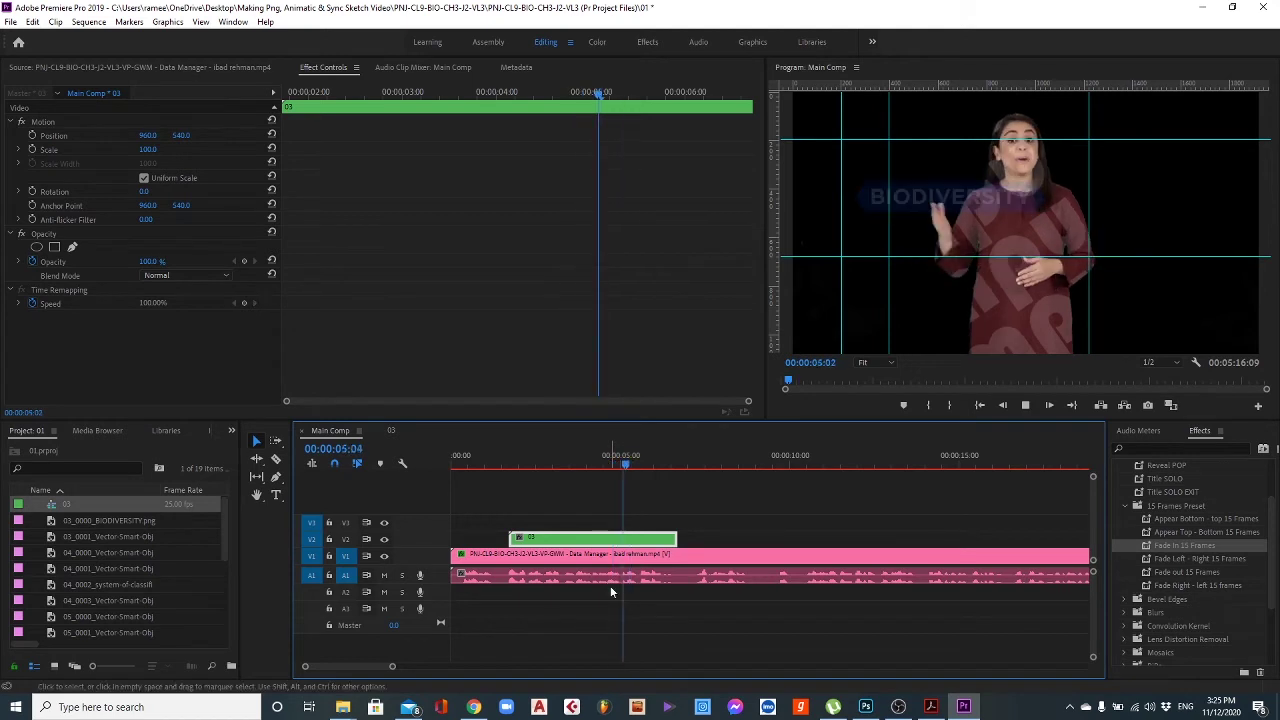
key("space")
double_click(566, 541)
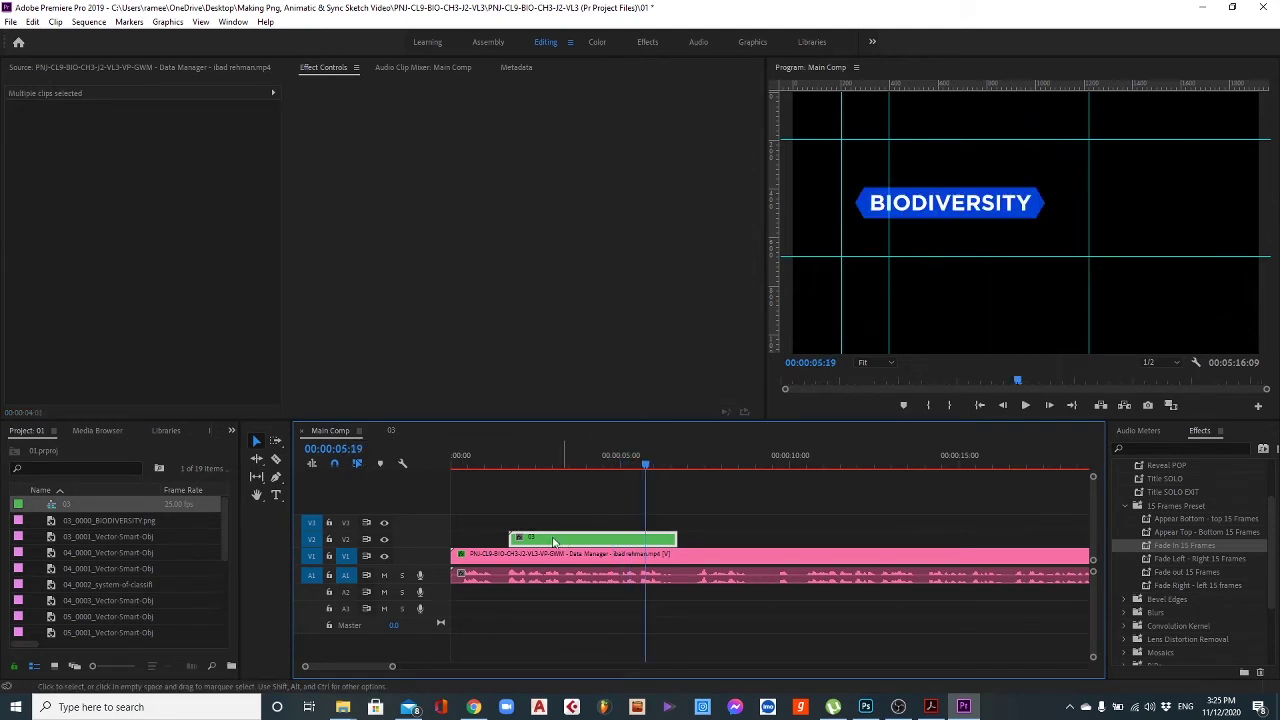
left_click_drag(549, 462, 575, 462)
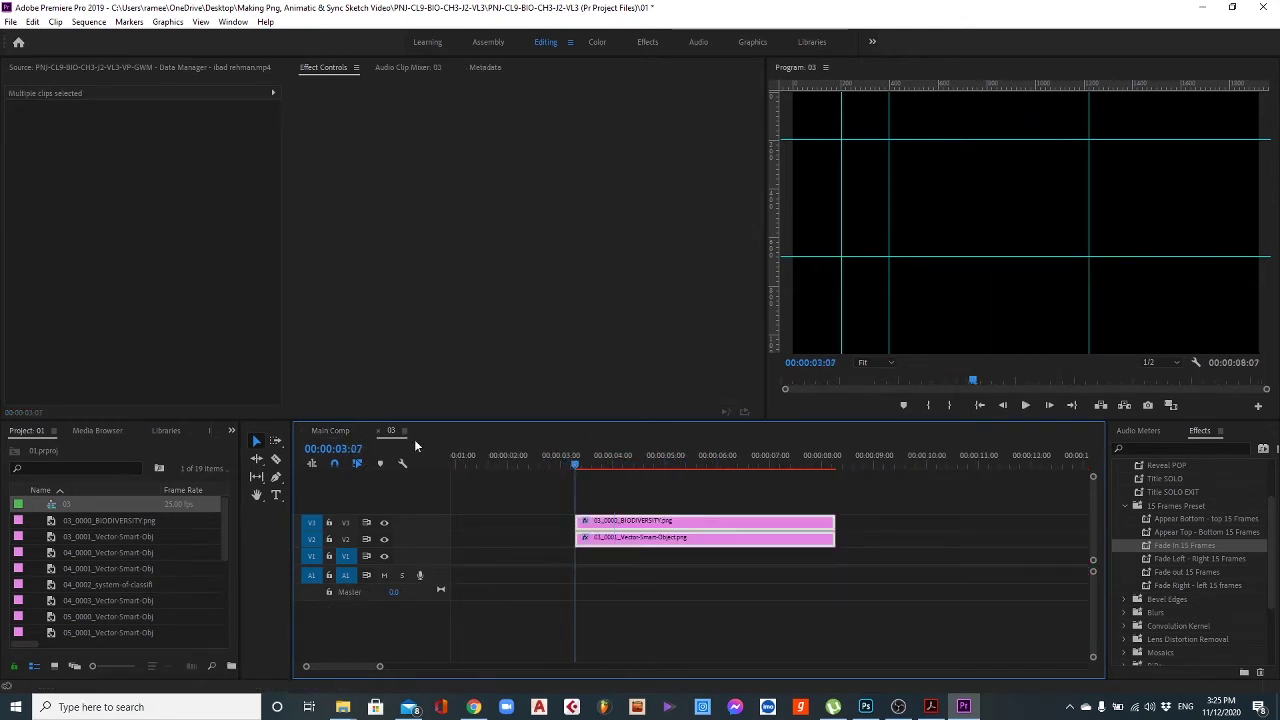
left_click(340, 432)
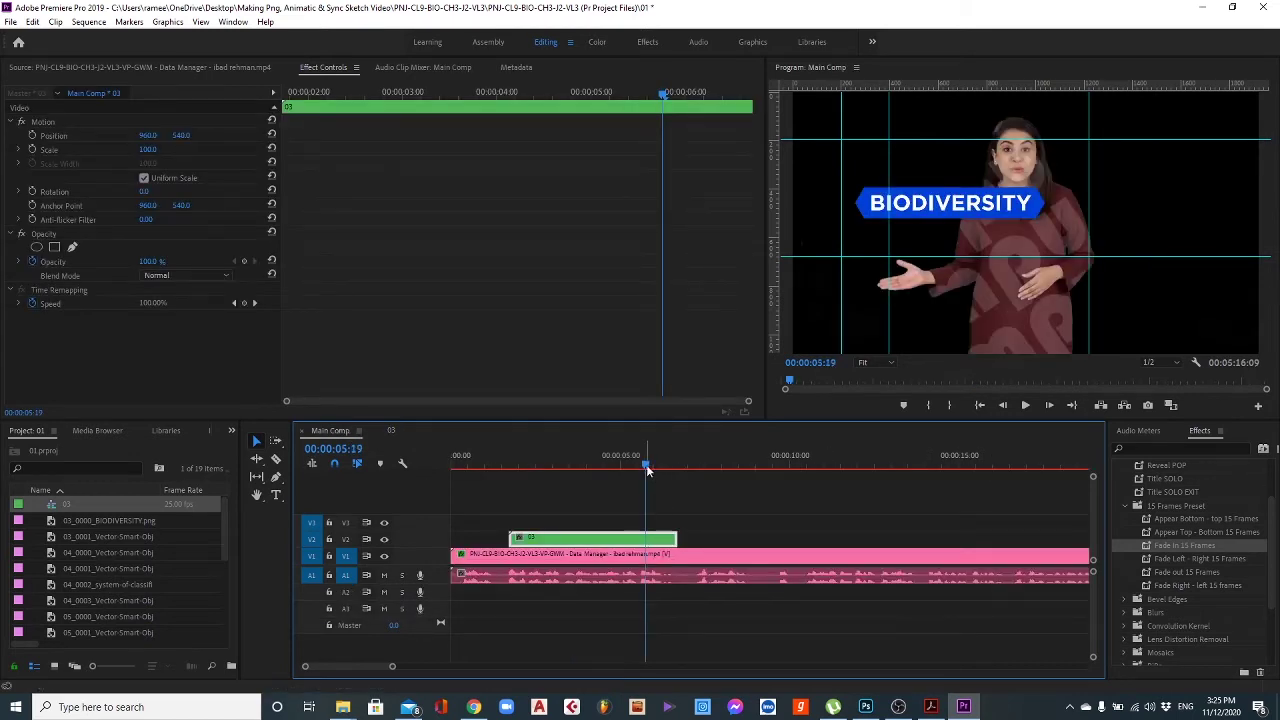
Find the frame just before BIODIVERSITY appears, go back 20 frames to 00:00:04:01, and enable Position keyframing on the narrator clip.
left_click_drag(646, 464, 575, 464)
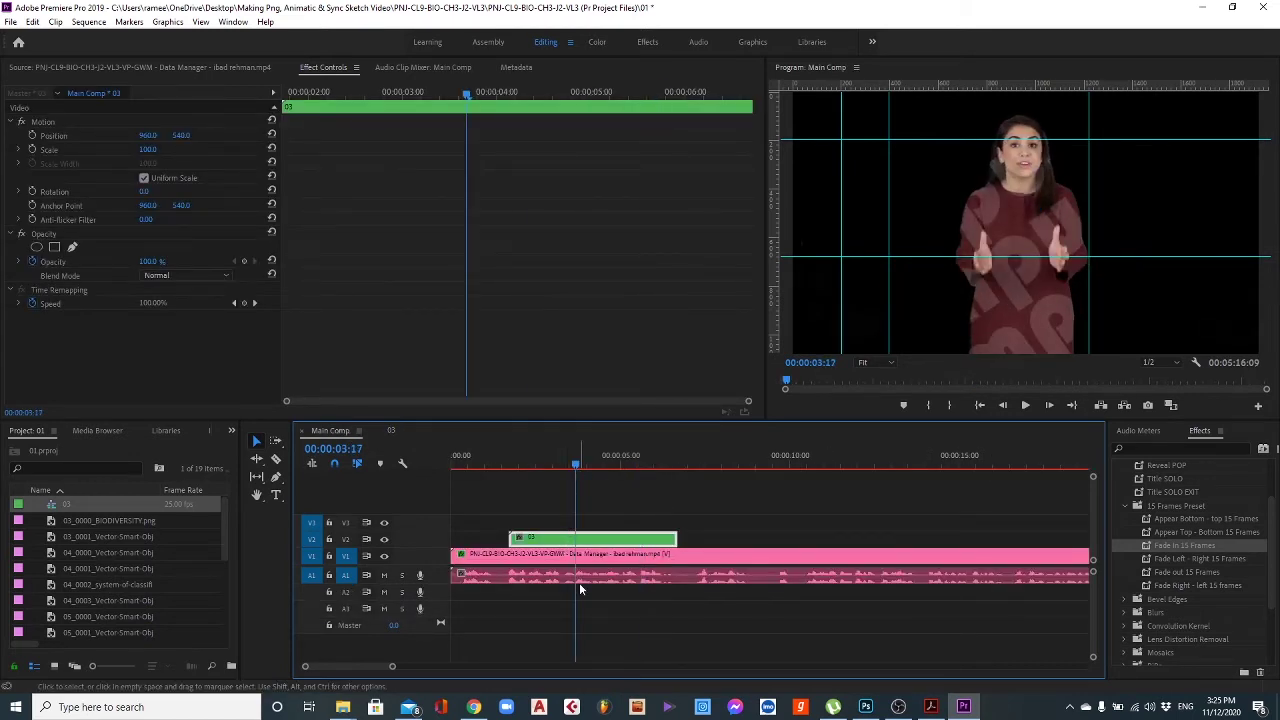
key("space")
left_click(622, 464)
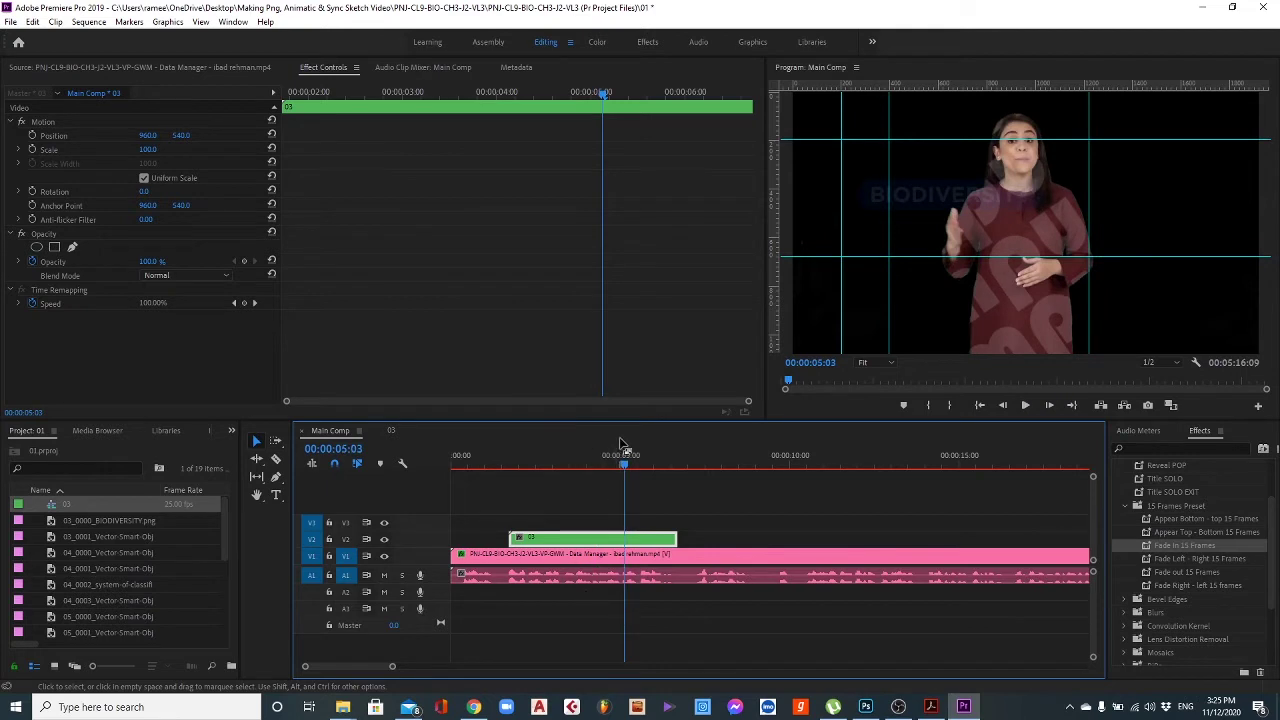
left_click_drag(622, 464, 615, 466)
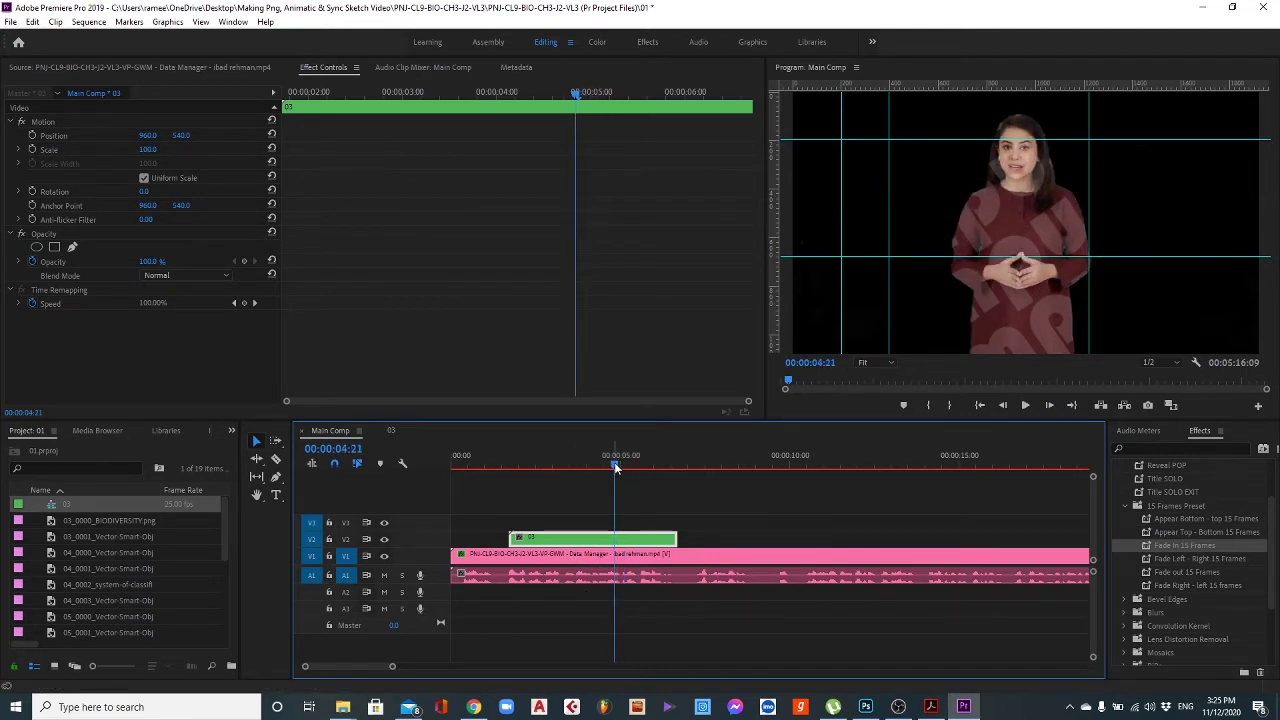
key("Left")
key("Left")
key("Left")
key("Left")
key("Left")
key("Left")
key("Left")
key("Left")
key("Left")
key("Left")
key("Left")
key("Left")
key("Left")
key("Left")
key("Left")
key("Left")
key("Left")
key("Left")
key("Left")
key("Left")
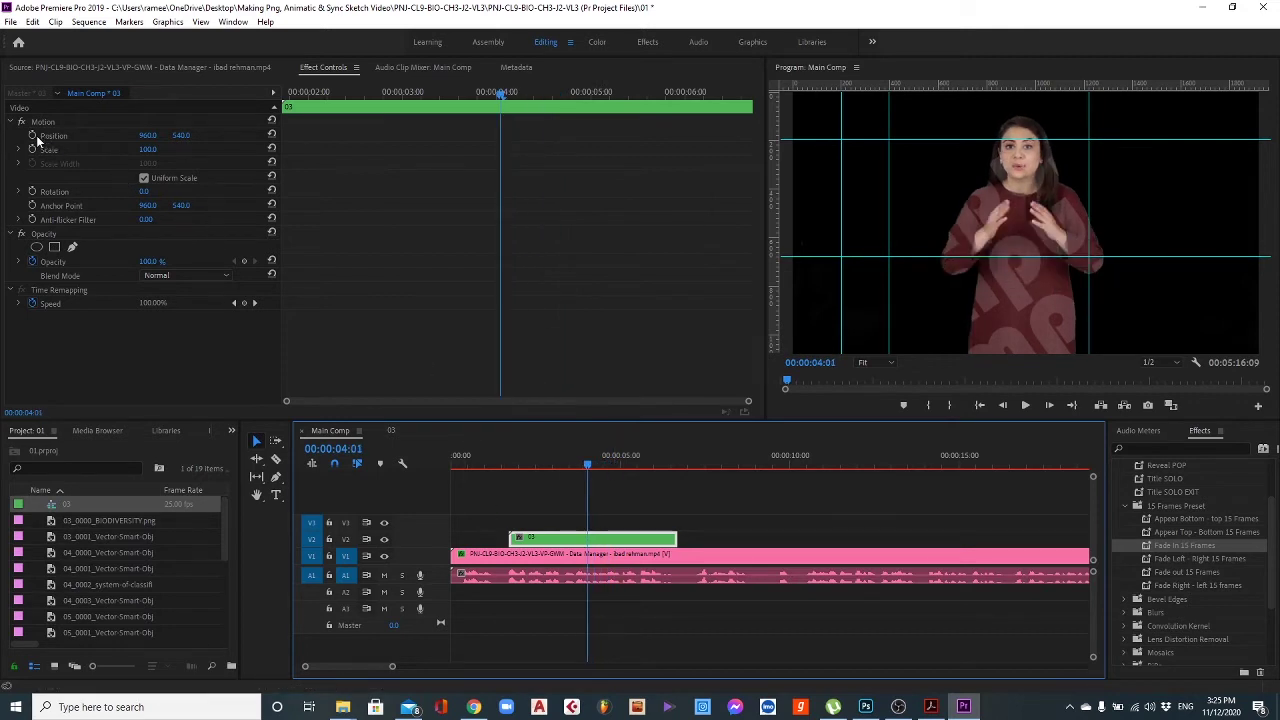
left_click(472, 556)
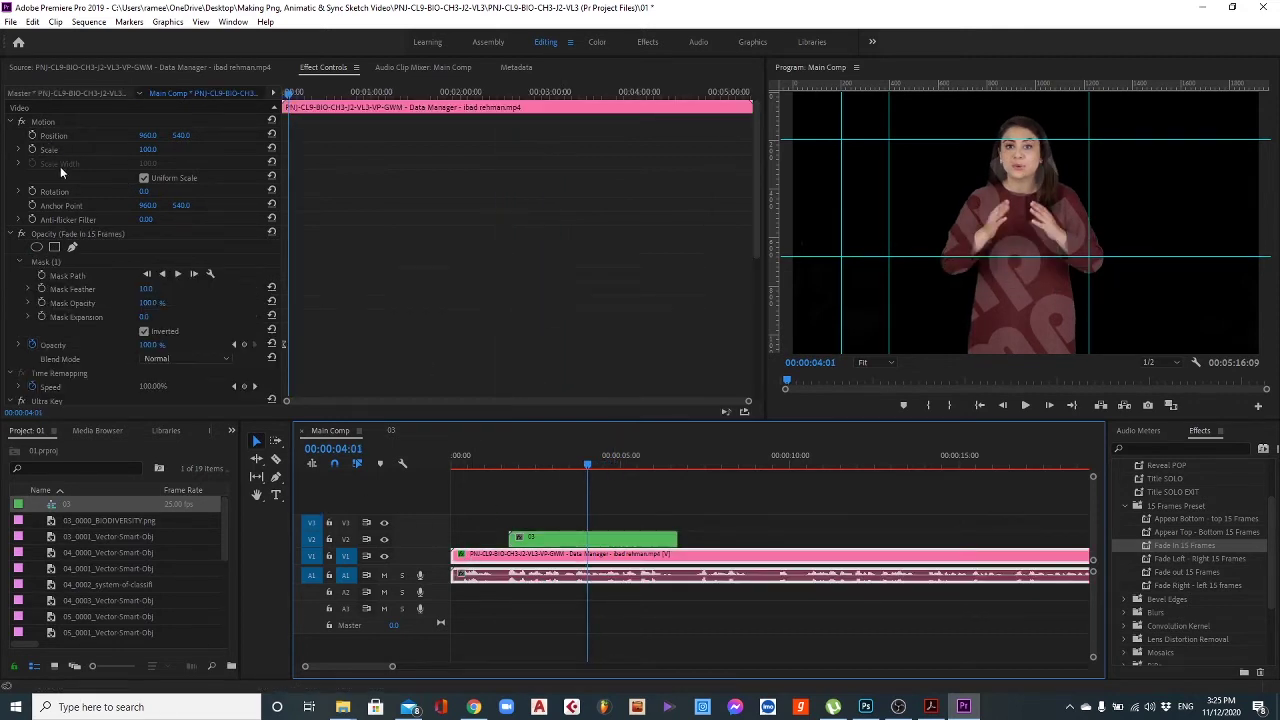
left_click(32, 135)
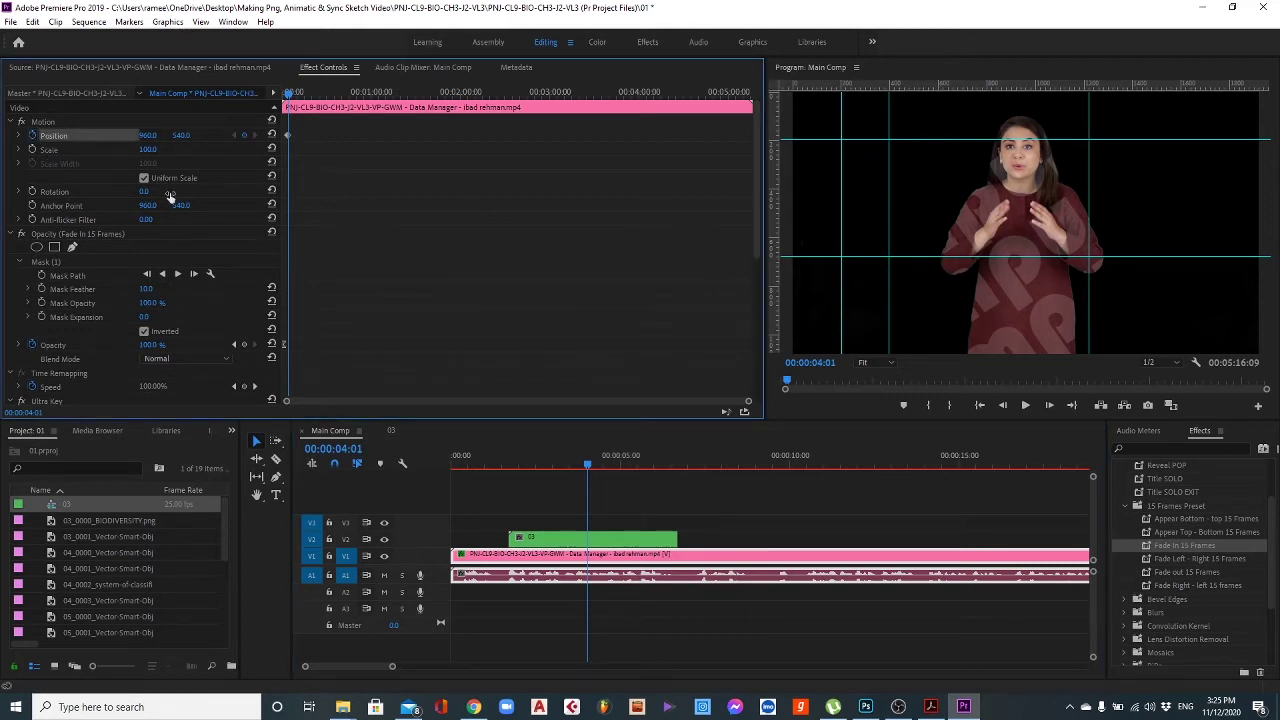
Keyframe the narrator clip's horizontal Position to 1509 at 00:00:04:21, 20 frames after the first Position keyframe.
key("shift+Right")
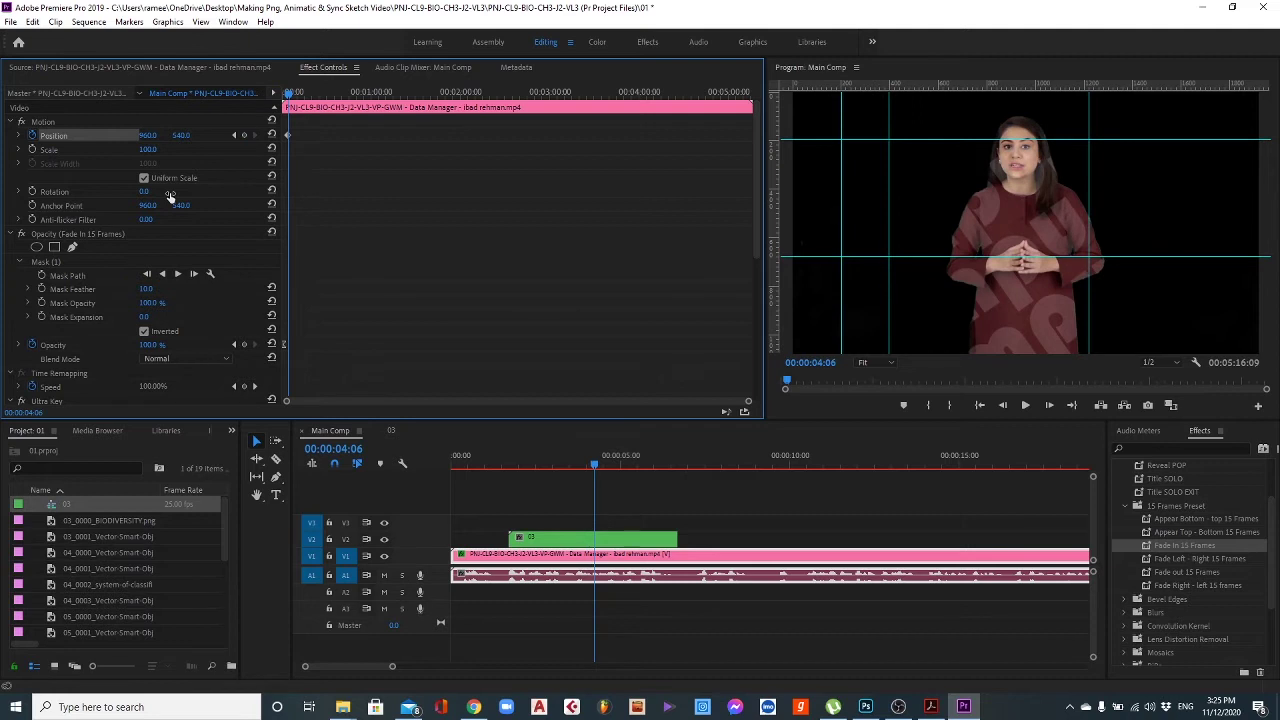
key("shift+Right")
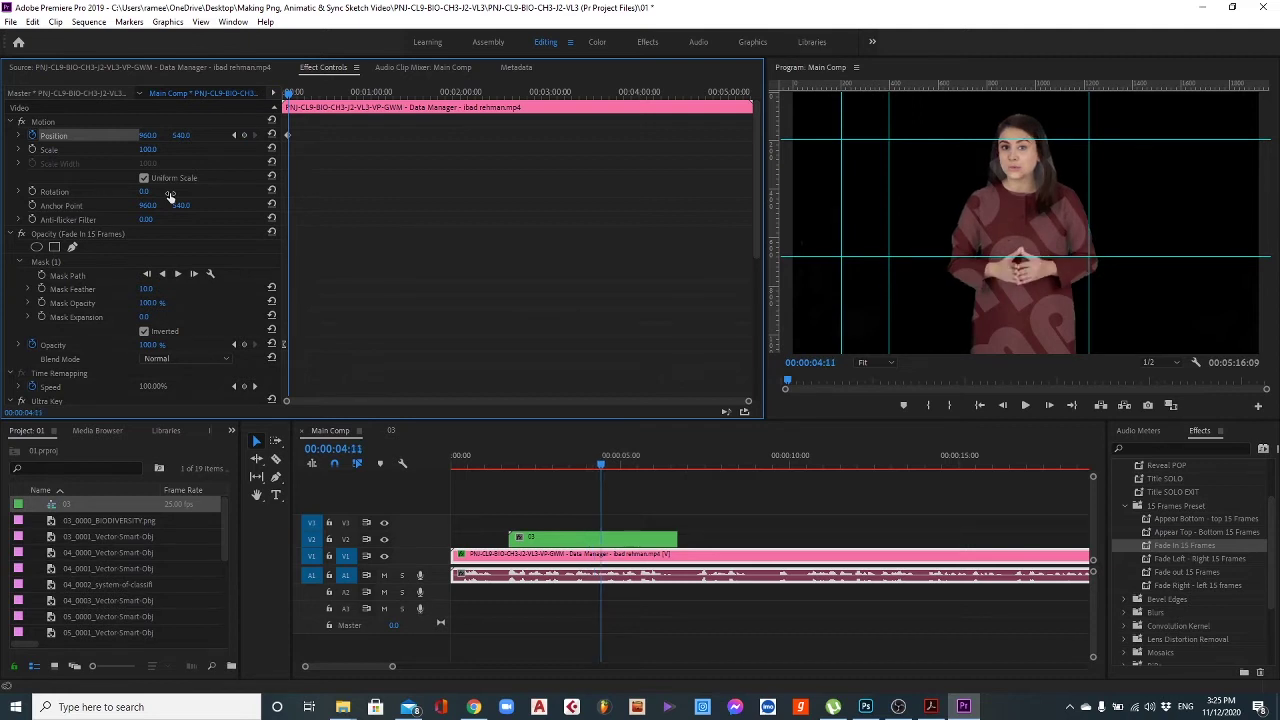
left_click(289, 98)
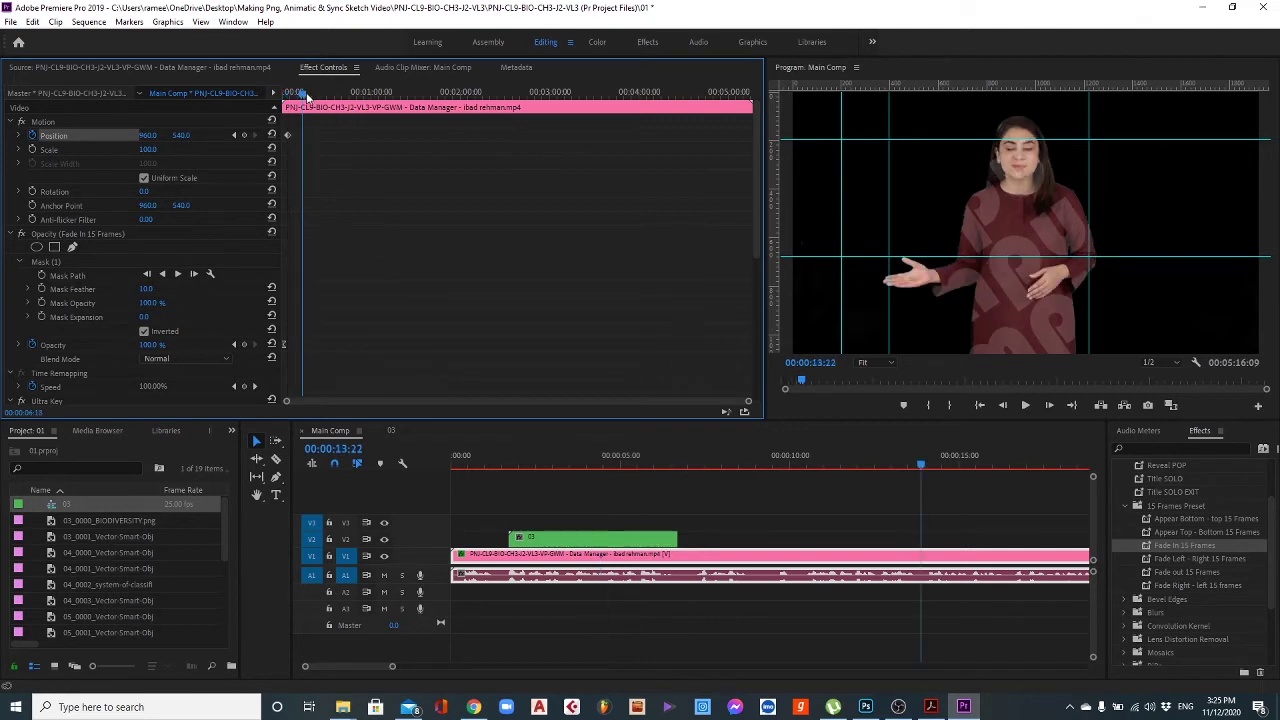
key("shift+Right")
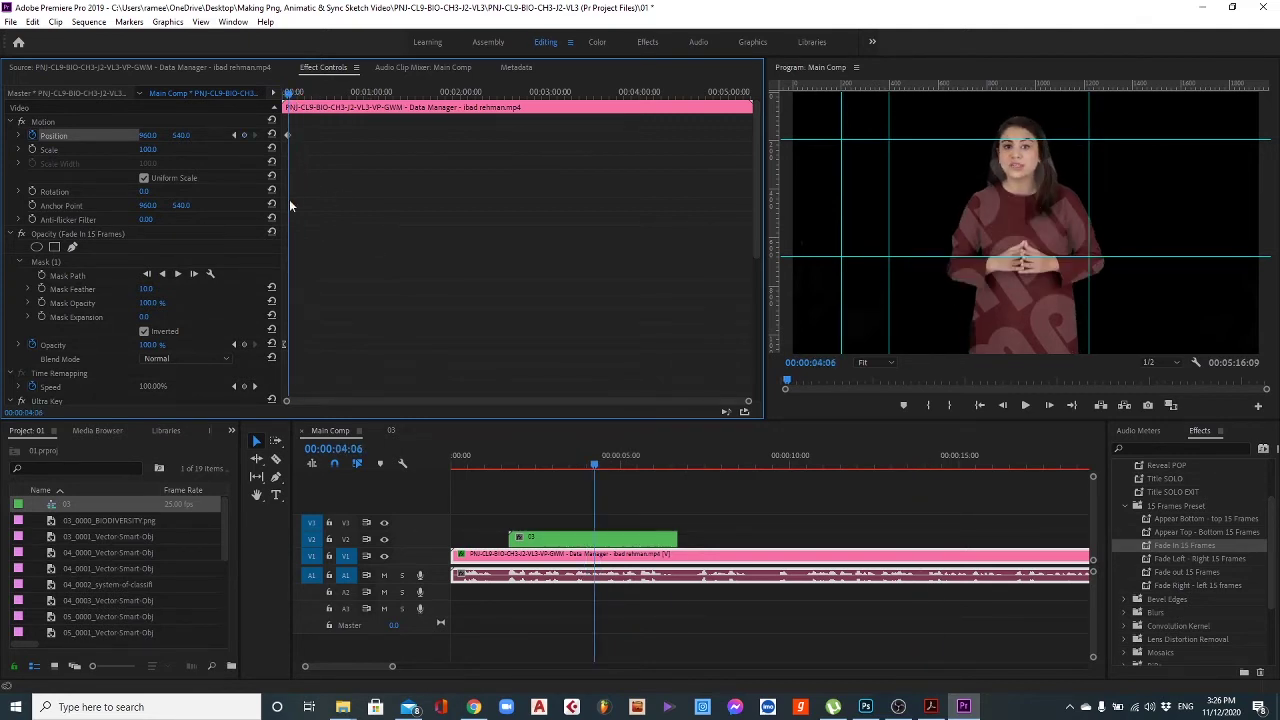
key("shift+Right")
key("shift+Right")
key("shift+Right")
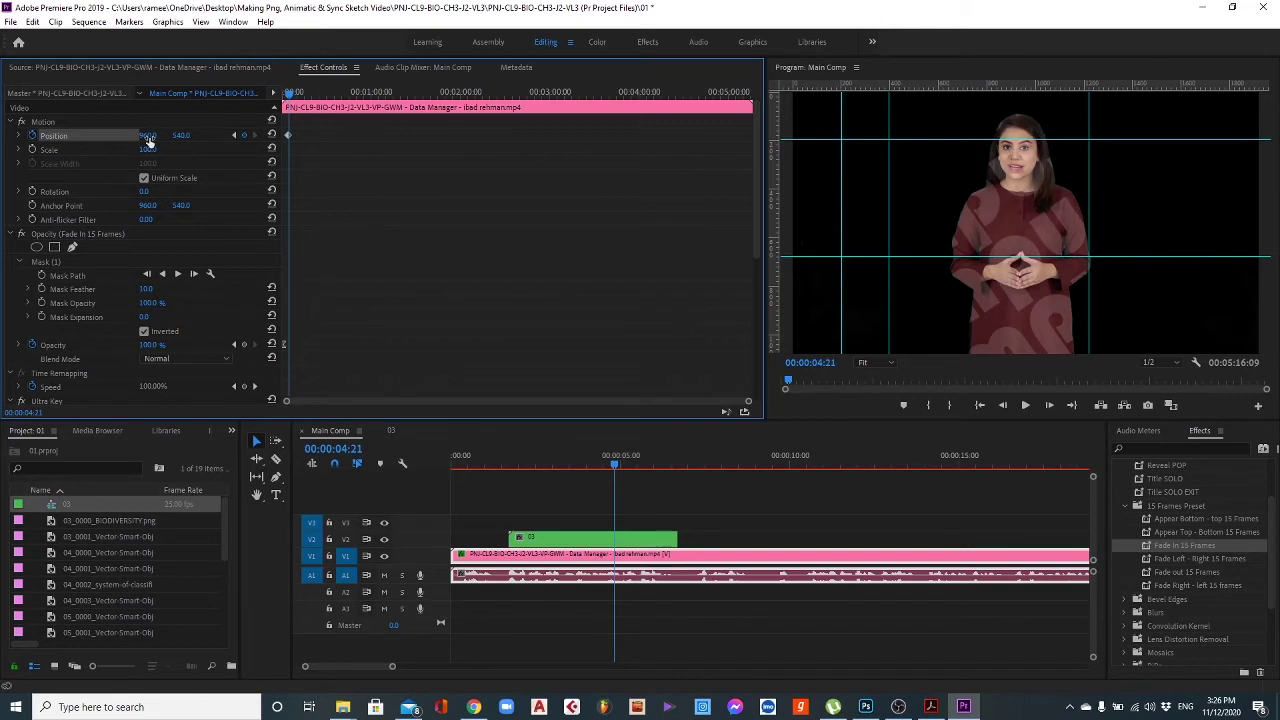
left_click_drag(147, 135, 385, 135)
Play Main Comp from the start and around nested clip 03 to check the narrator's sideways move against the BIODIVERSITY title.
left_click_drag(612, 462, 440, 461)
key("space")
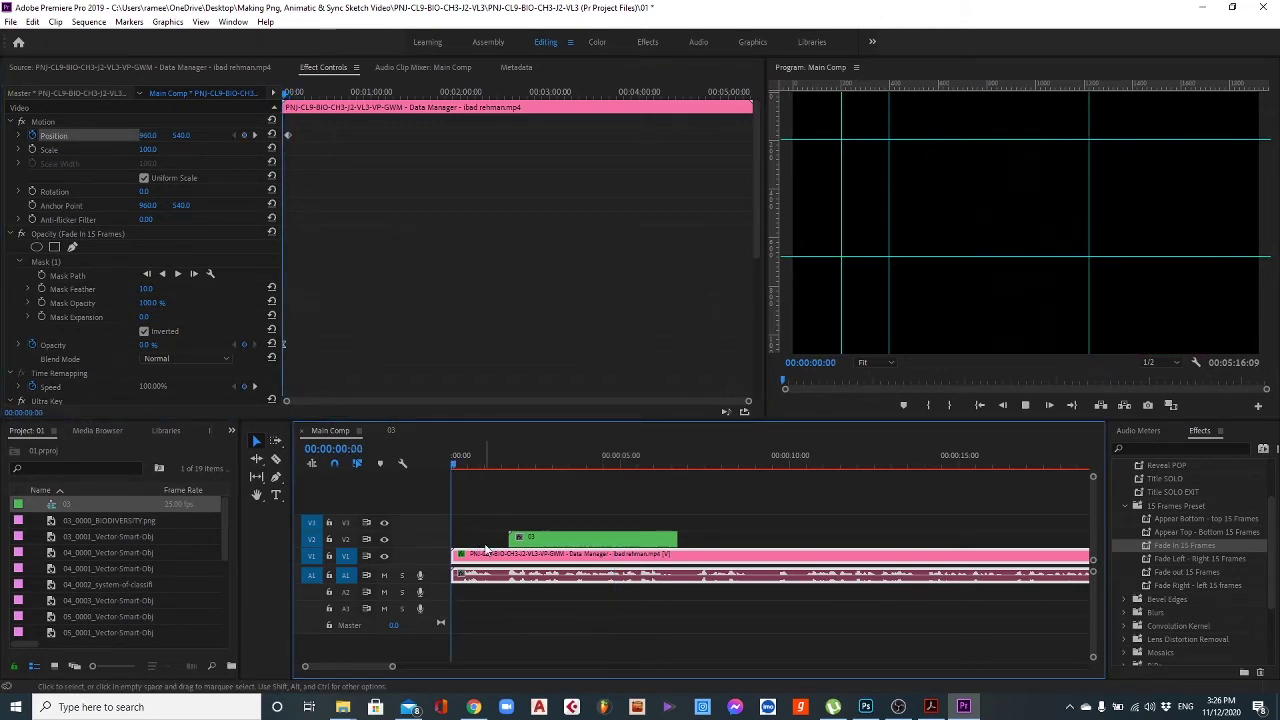
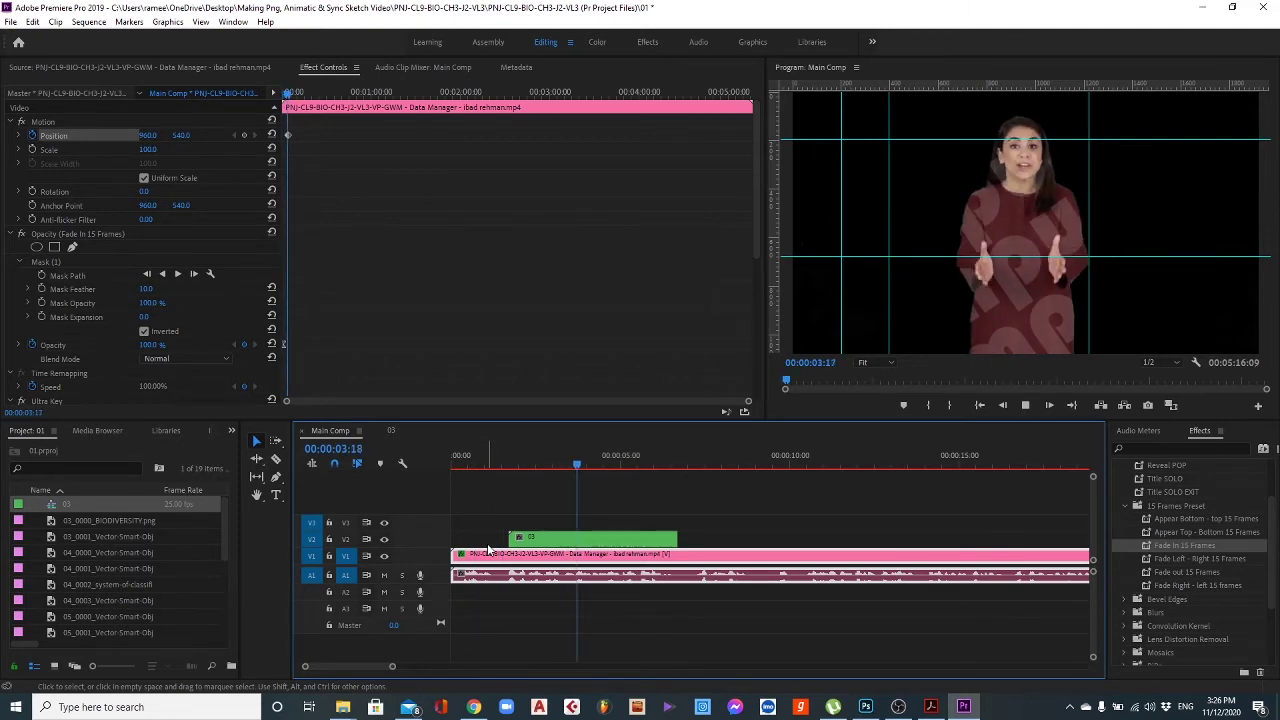
left_click(674, 462)
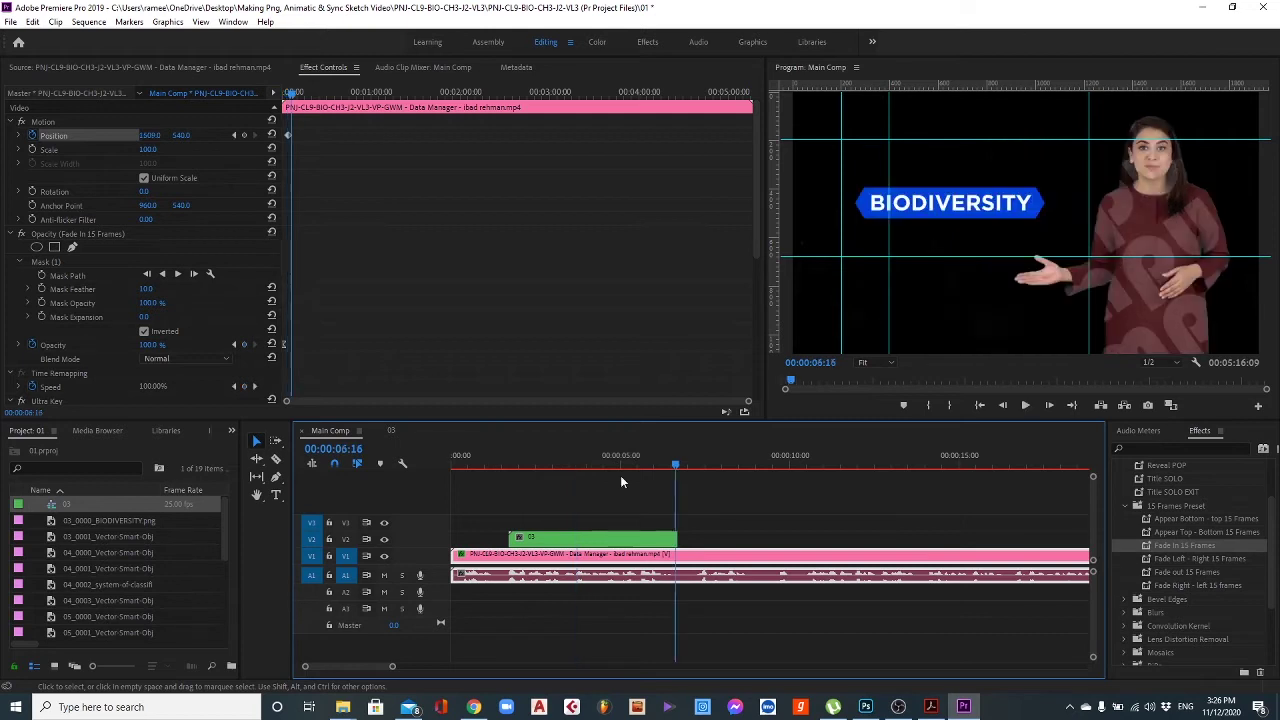
left_click(532, 465)
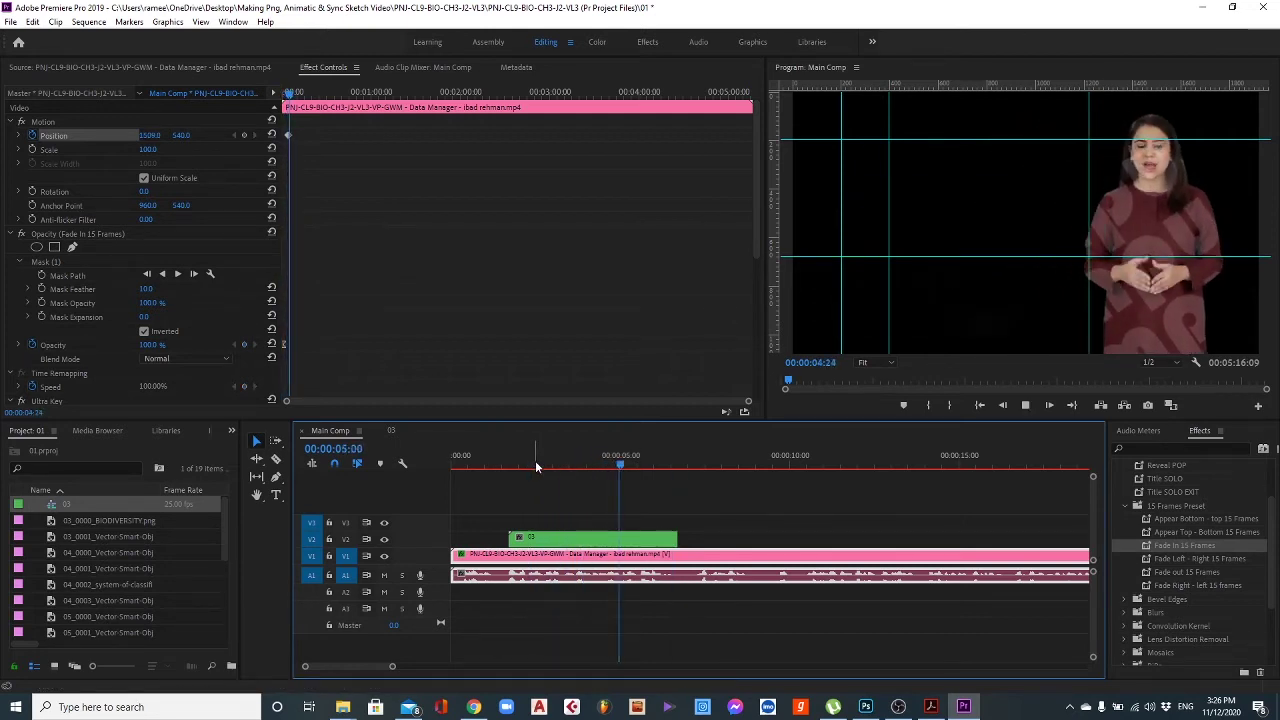
key("space")
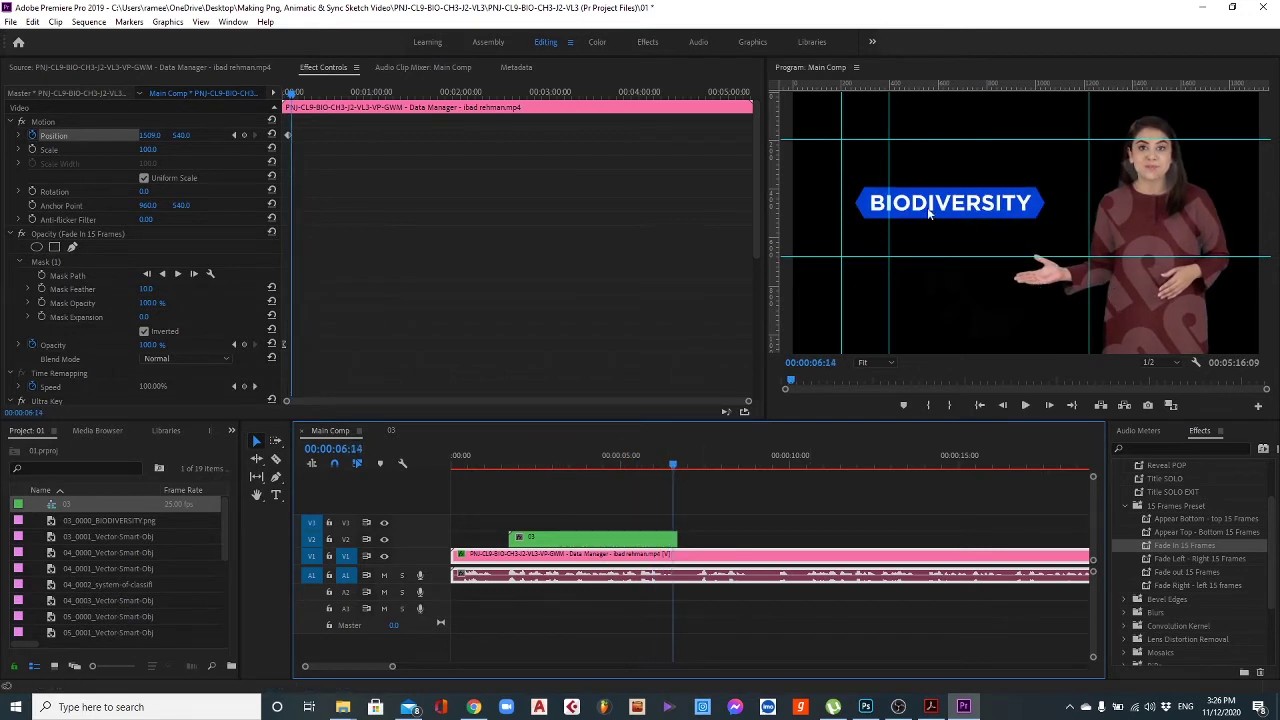
key("ctrl+s")
key("j")
key("l")
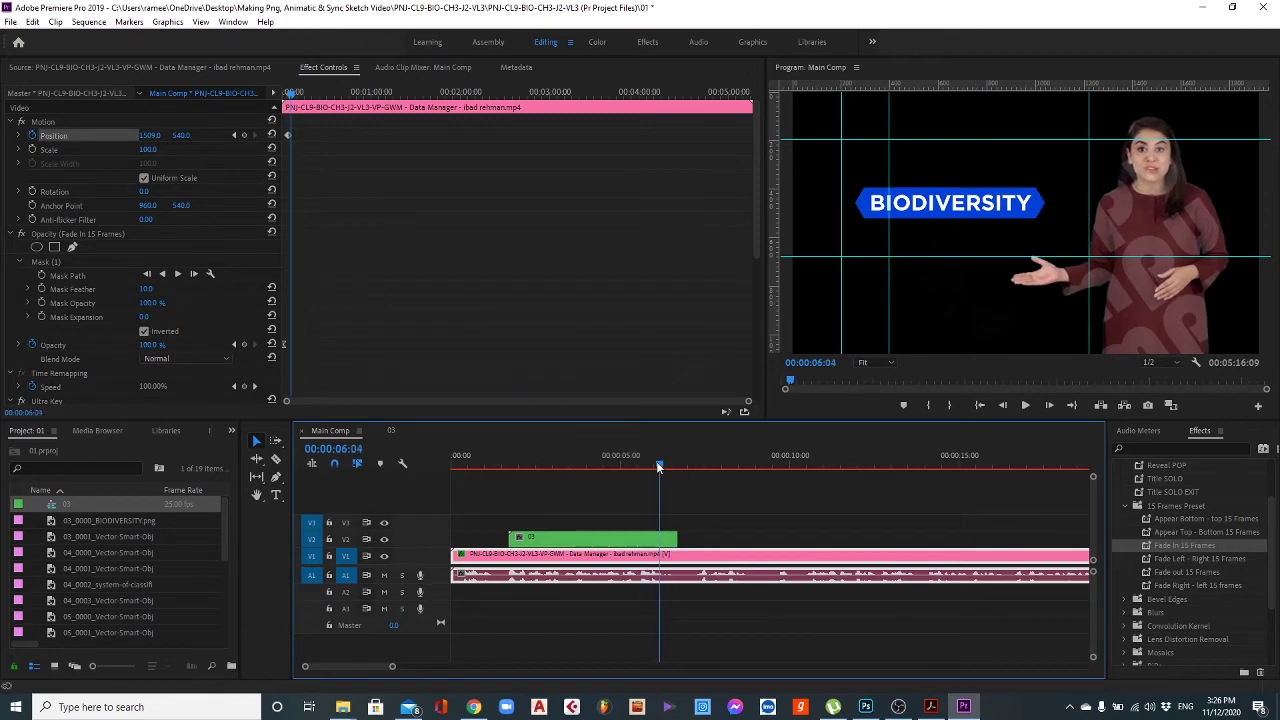
Switch to the storyboard PDF in Adobe Acrobat, read page 3's narration comment, return to Premiere Pro and play on from 00:00:06:20.
left_click(930, 707)
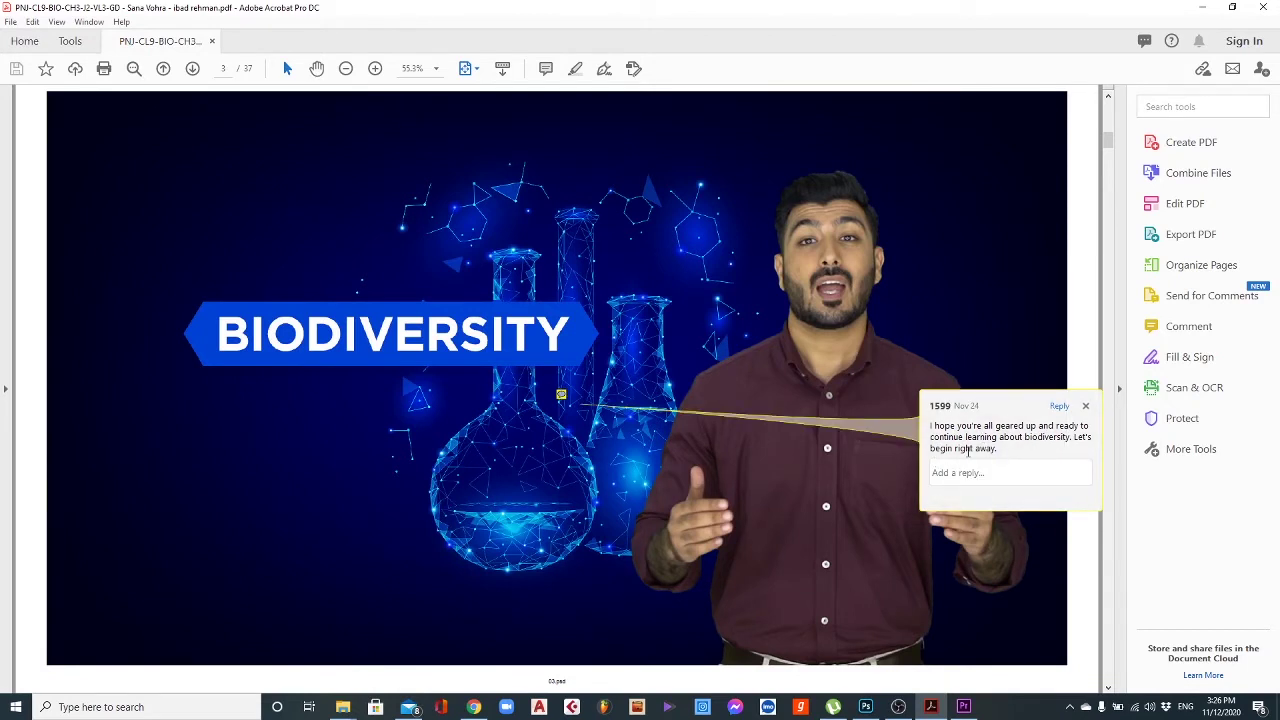
left_click(963, 707)
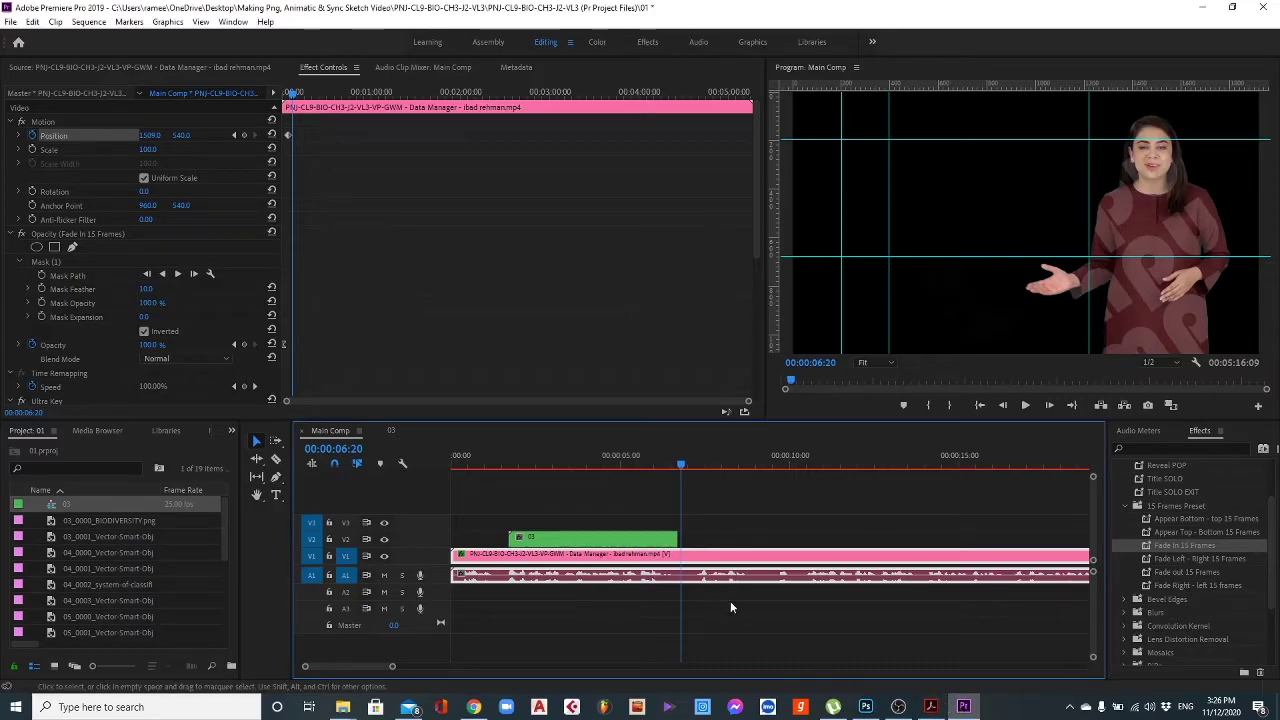
key("space")
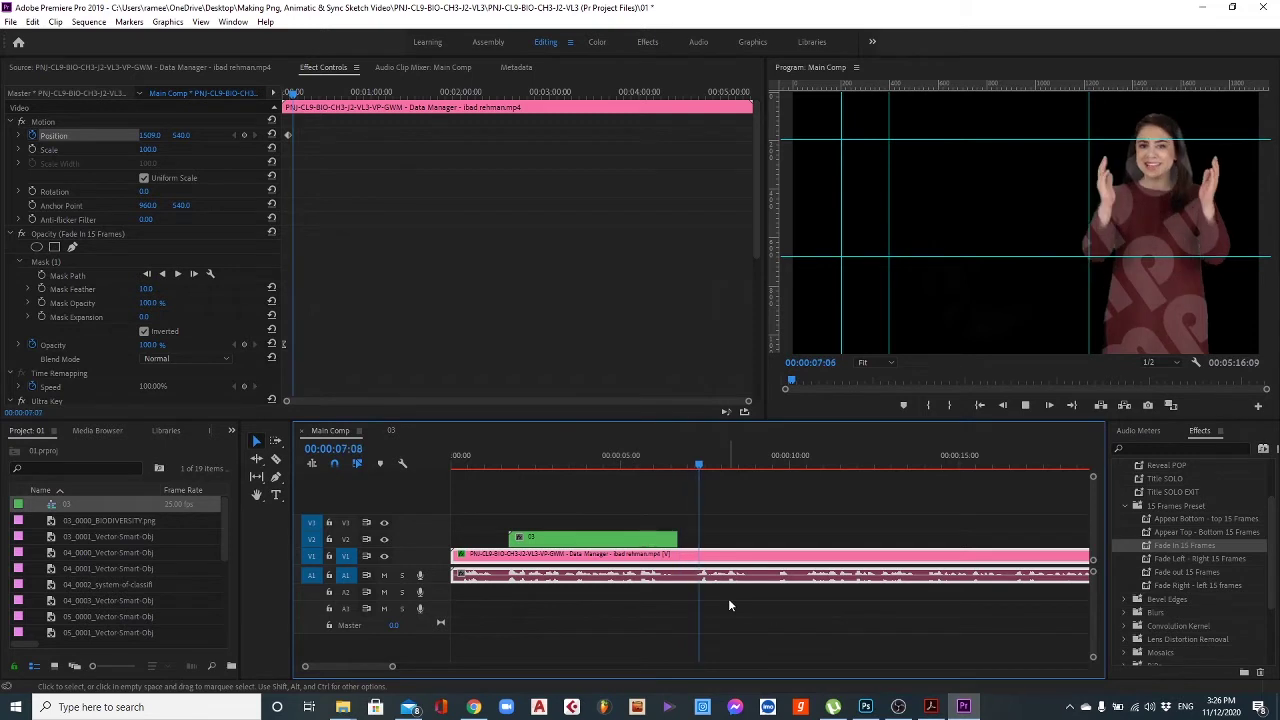
Find the narrator's pause near 00:00:09:17 in Main Comp, extend the end of nested clip 03 to that frame, and save the project.
left_click(778, 461)
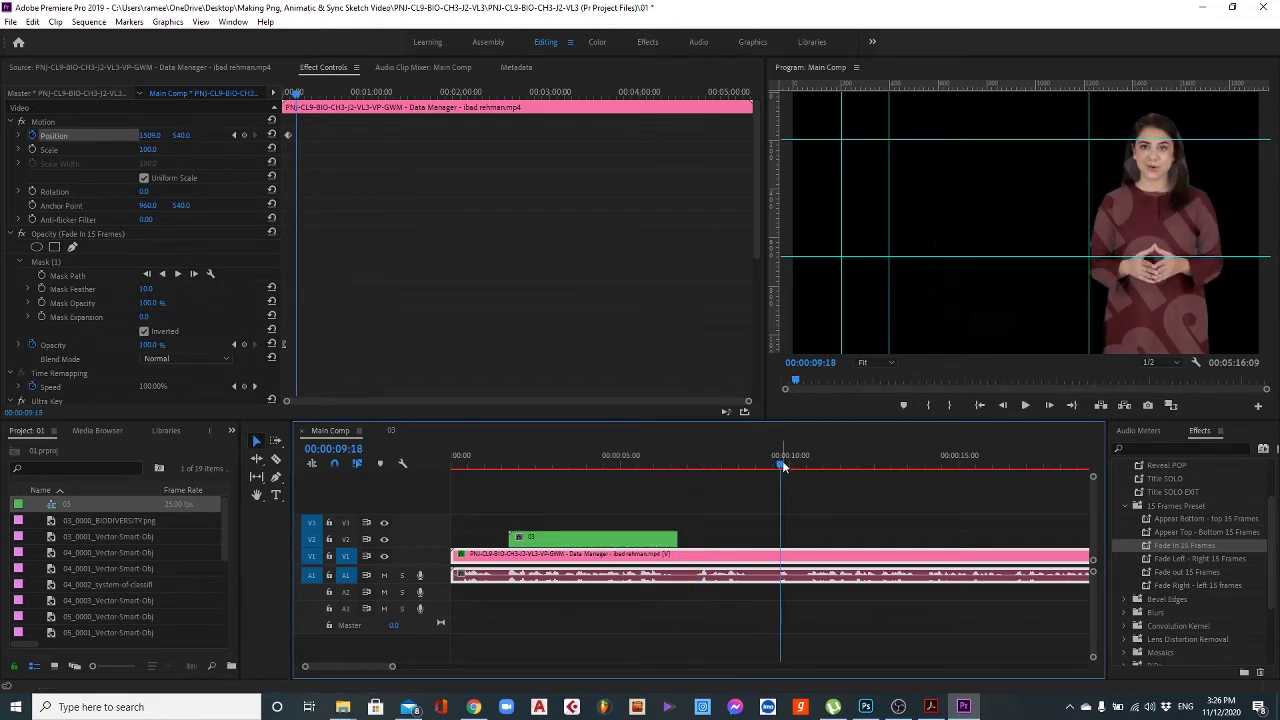
key("space")
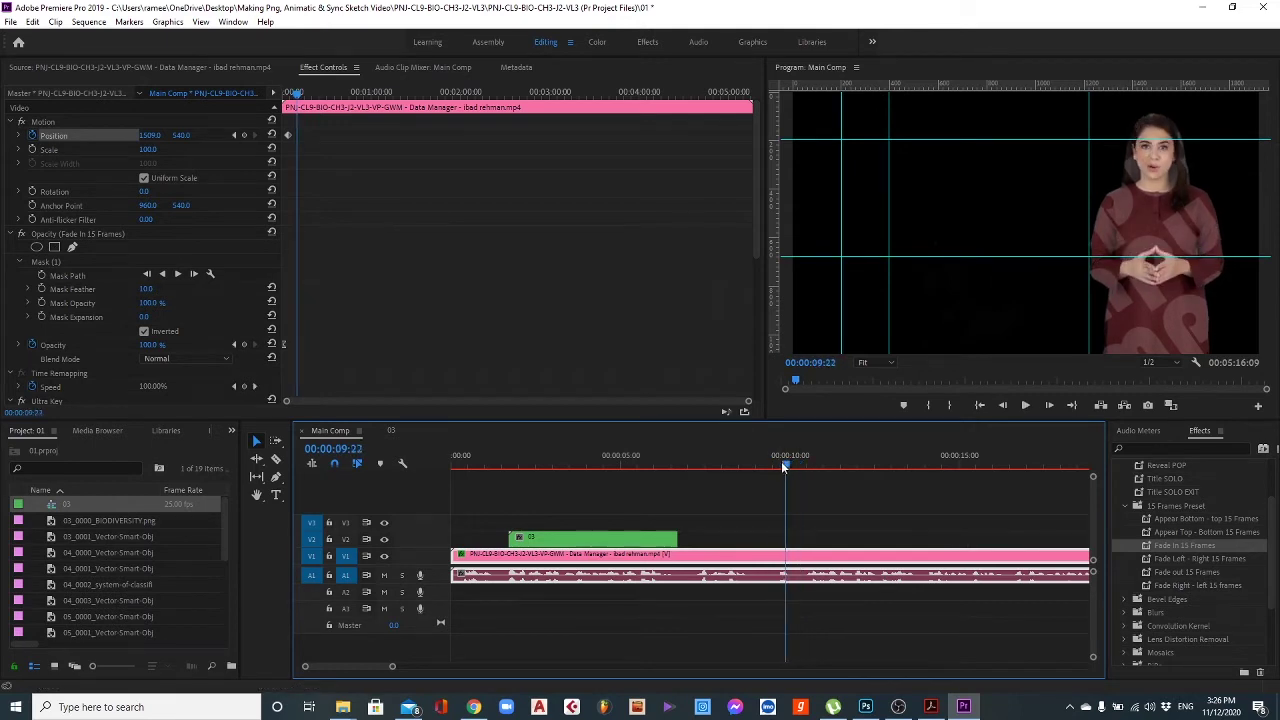
left_click(777, 460)
left_click_drag(676, 539, 777, 539)
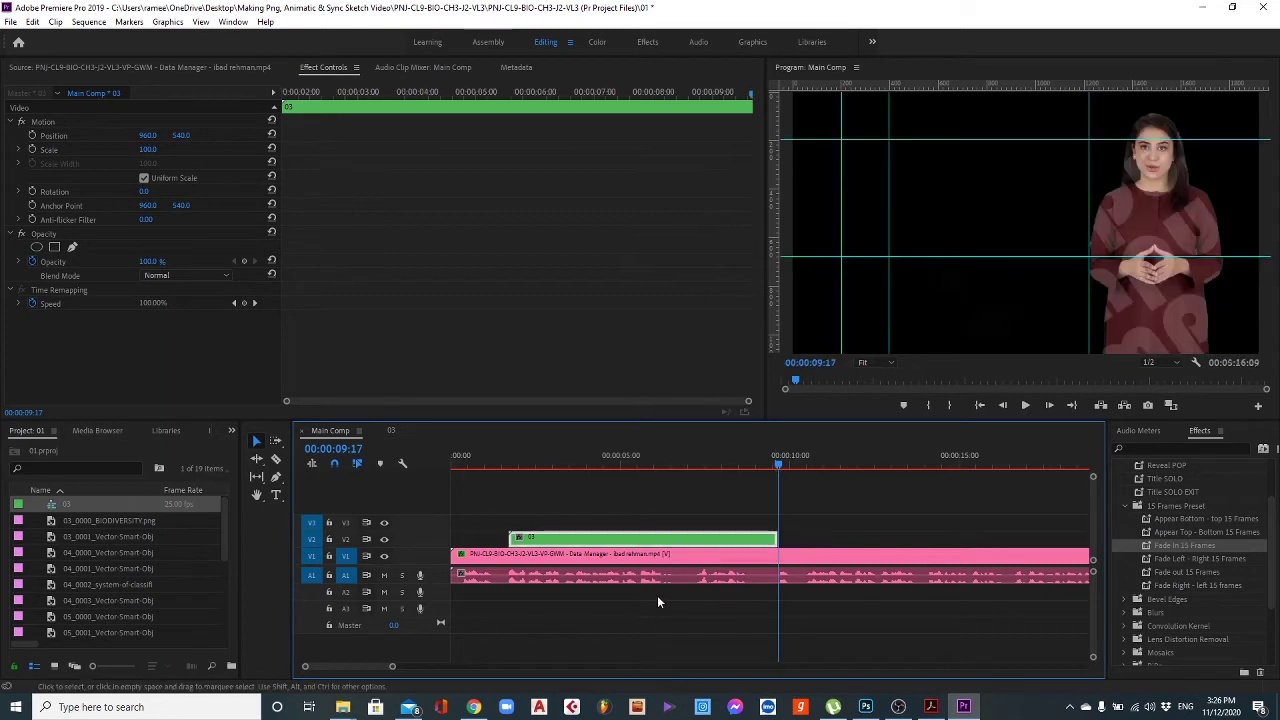
mouse_move(777, 466)
left_mouse_down()
mouse_move(753, 466)
mouse_move(778, 466)
left_mouse_up()
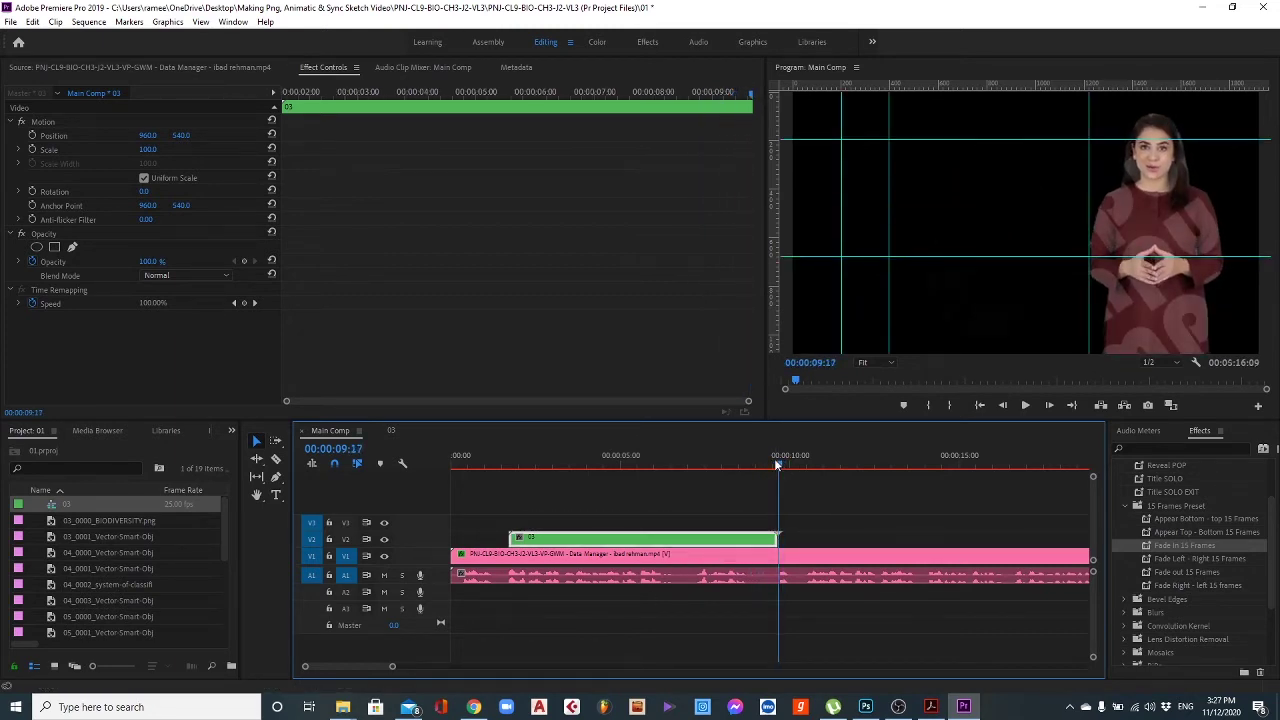
key("ctrl+s")
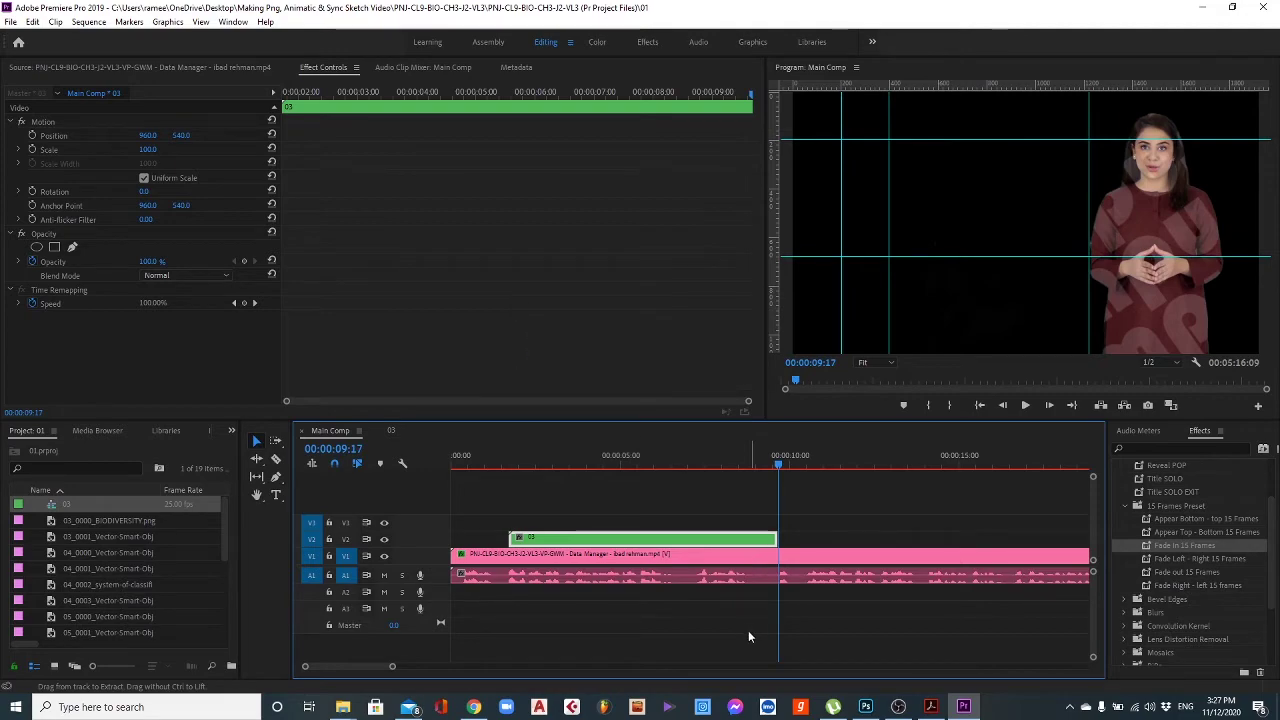
Switch to the storyboard PDF in Adobe Acrobat, examine page 4's layout and narration comment, and return to Premiere Pro.
left_click(963, 707)
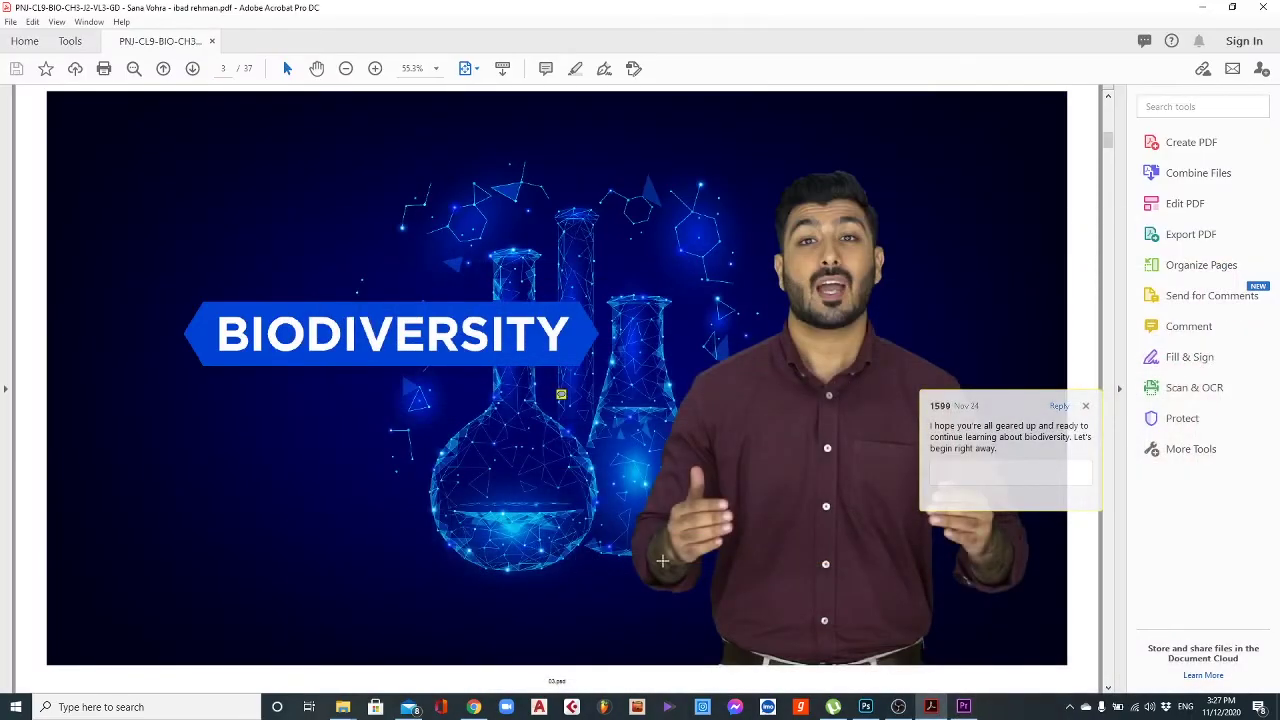
scroll(662, 562, "down", 1)
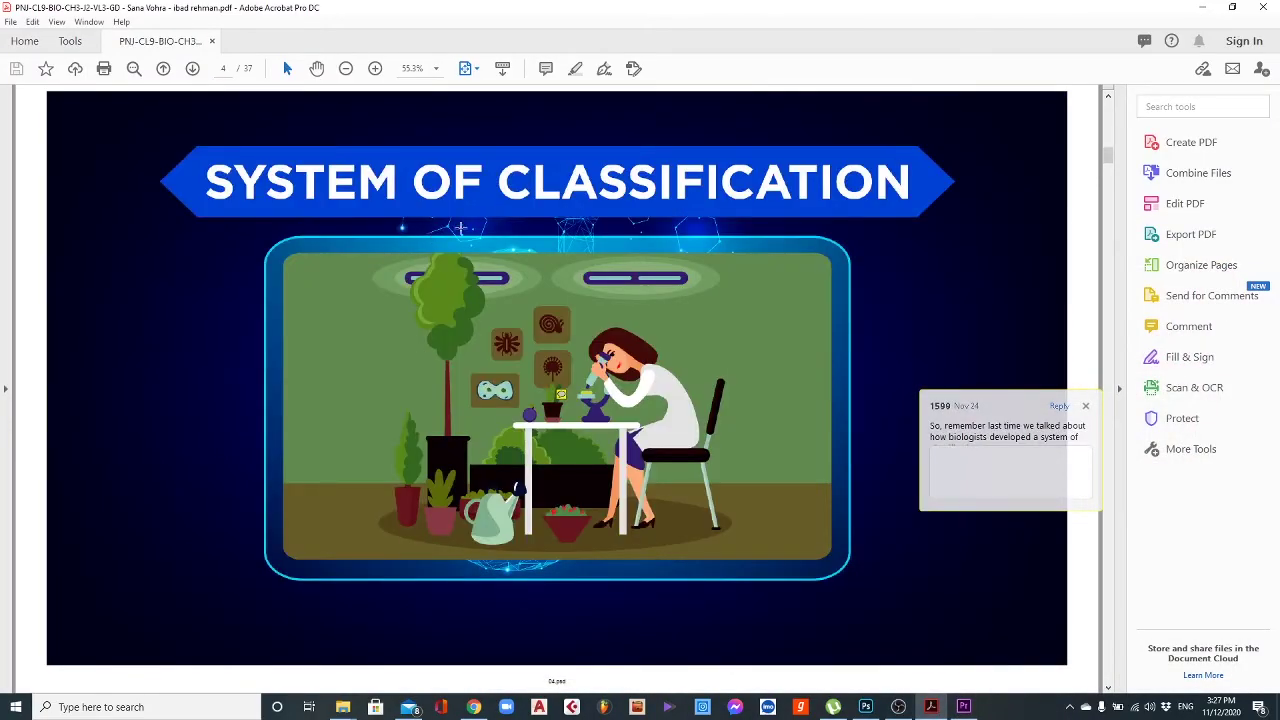
left_click(963, 707)
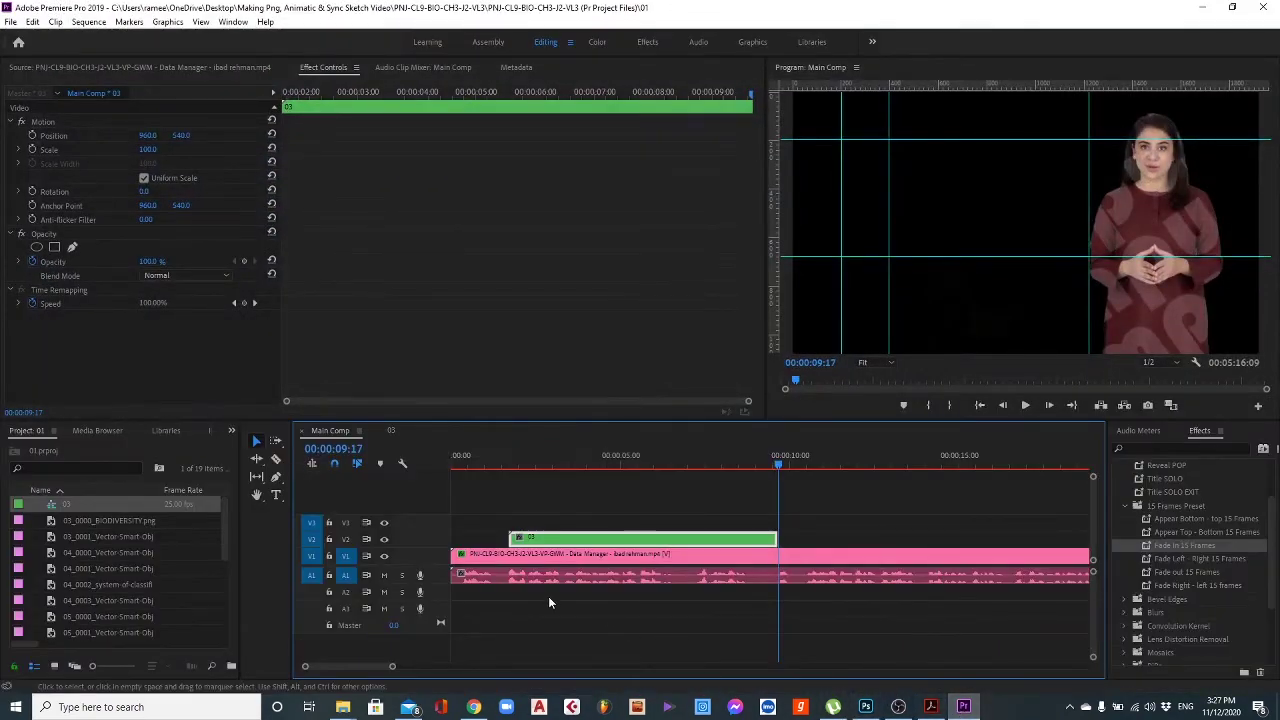
Place 04_0000_Vector-Smart-Object.png in Main Comp at 00:00:09:17, directly after nested clip 03, and raise it to track V4.
left_click(100, 552)
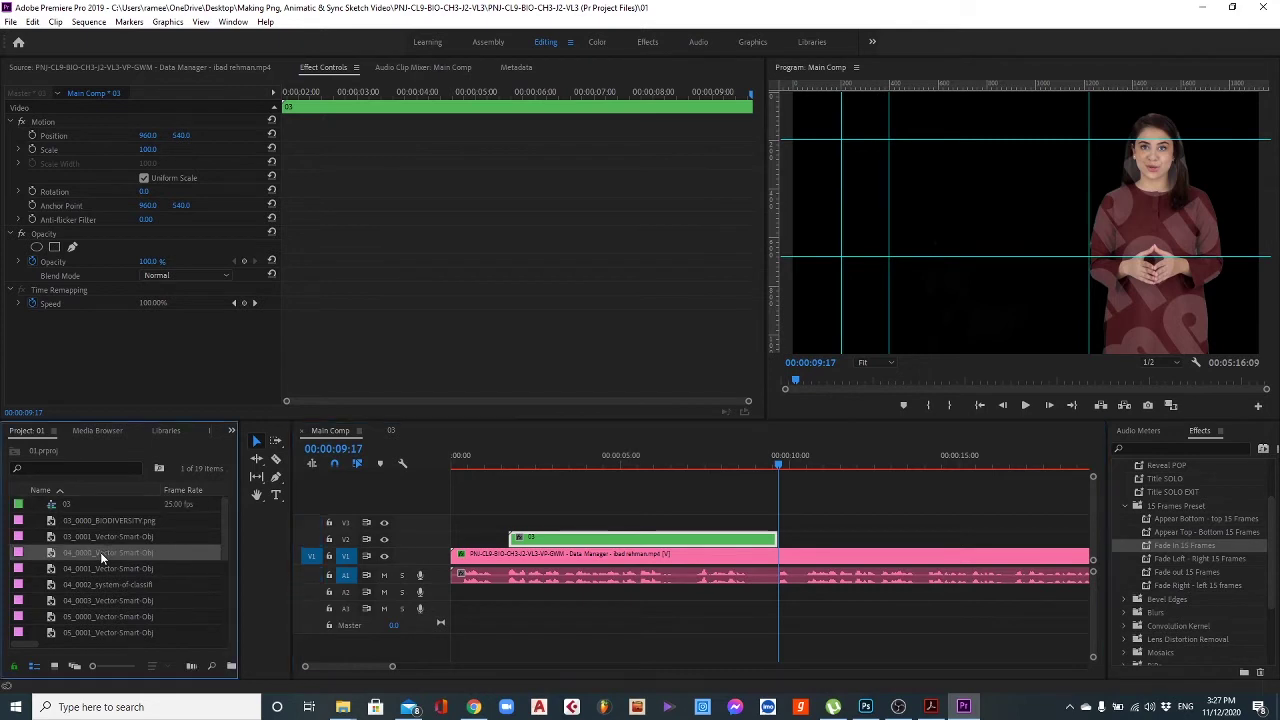
scroll(102, 565, "down", 2)
scroll(110, 553, "up", 1)
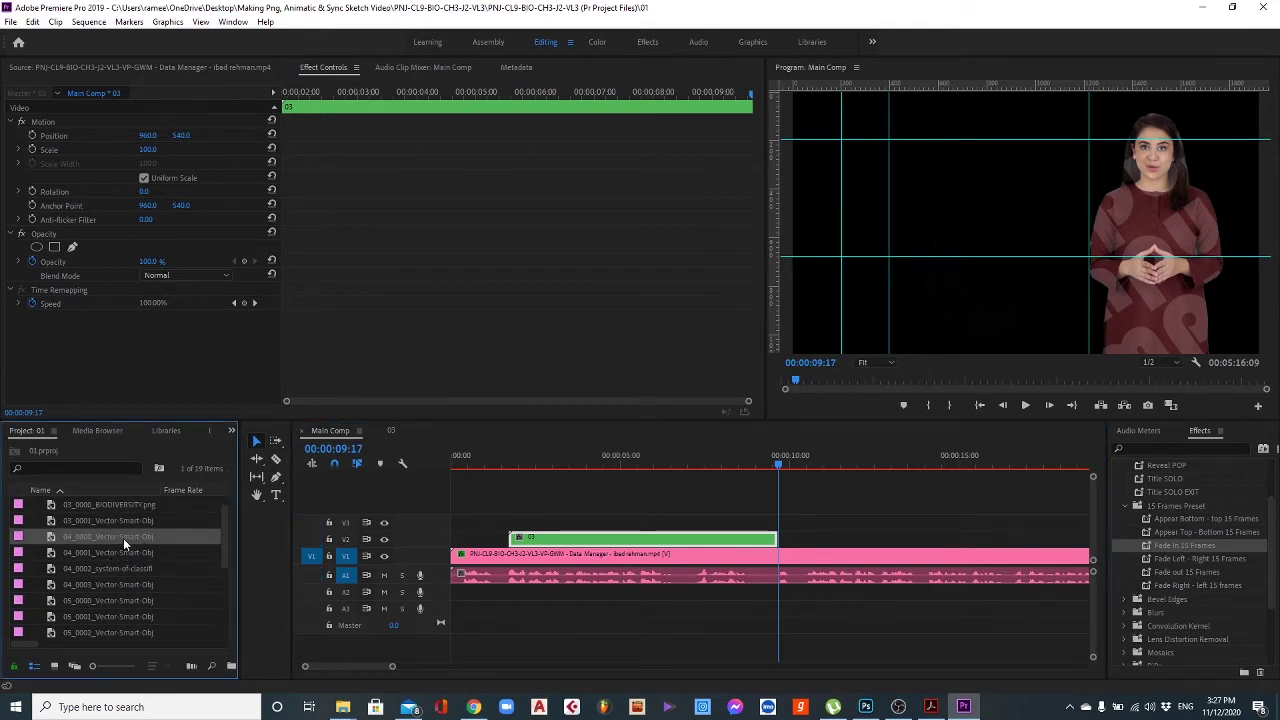
left_click_drag(123, 538, 782, 540)
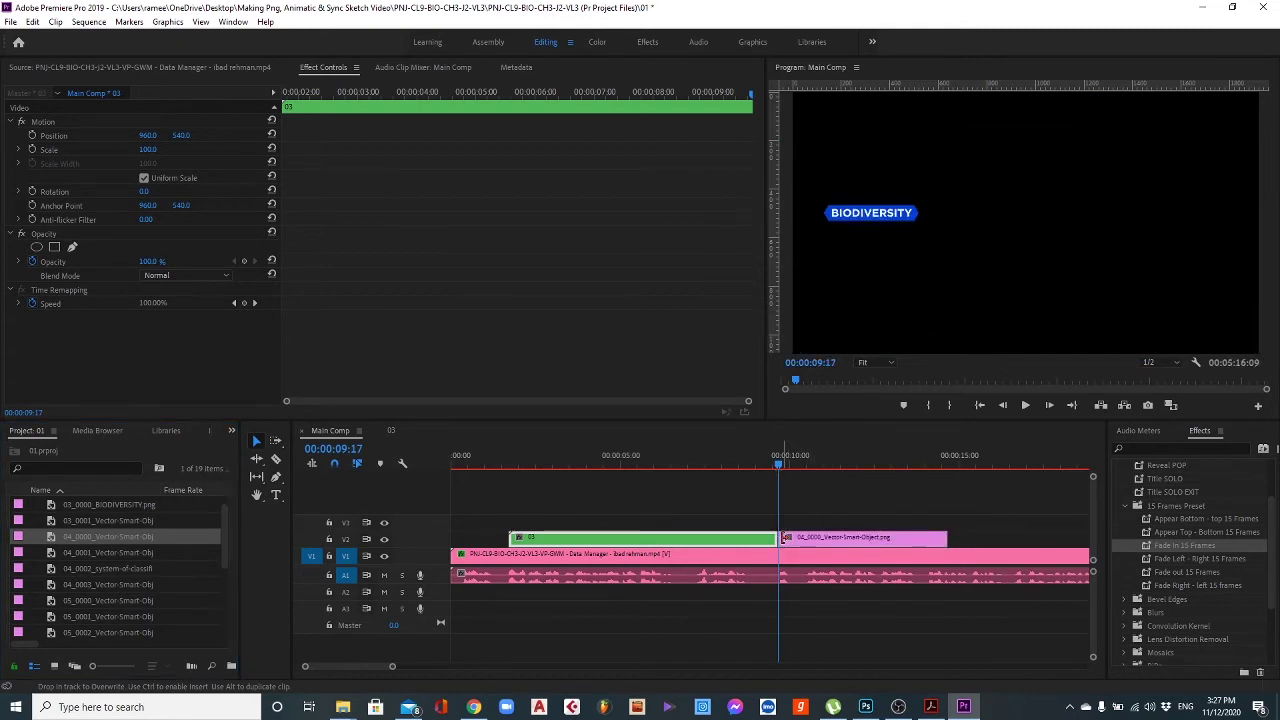
left_click(805, 541)
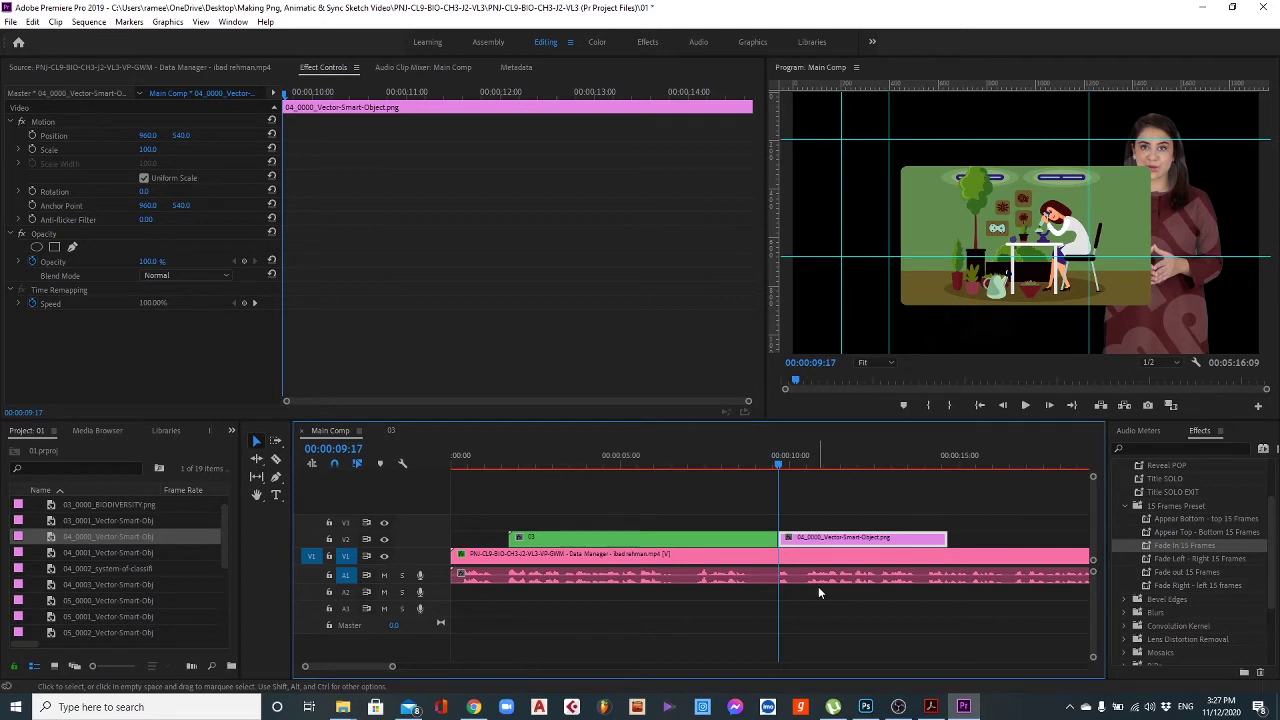
key("alt+Up")
key("alt+Up")
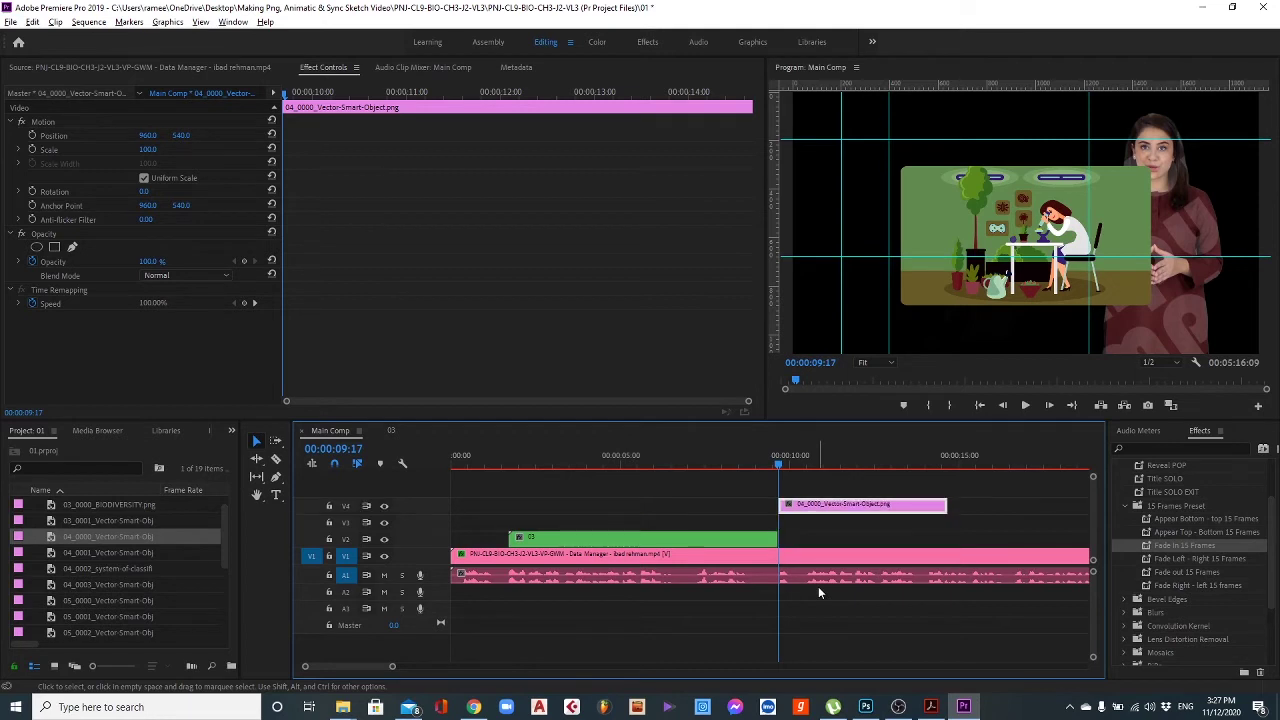
Try nudging the 04_0000 clip up and down between the video tracks and back to V4.
key("alt+Up")
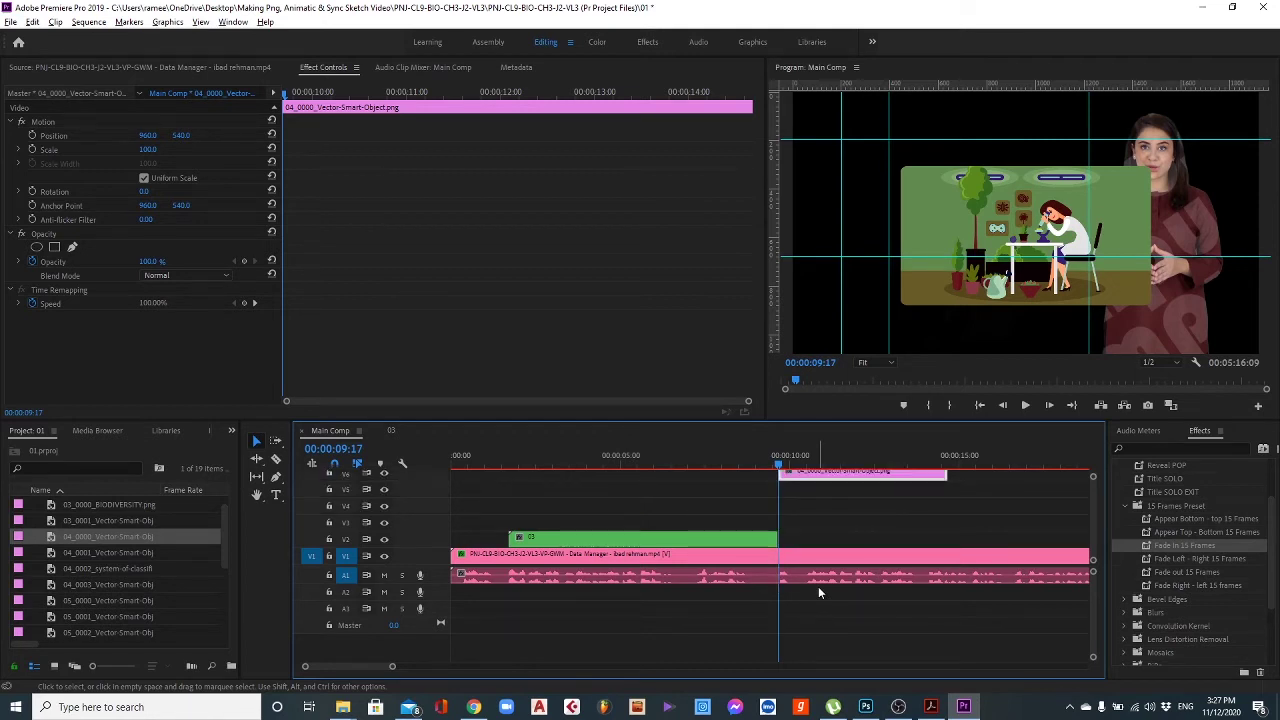
key("alt+Down")
key("alt+Down")
key("alt+Up")
key("alt+Up")
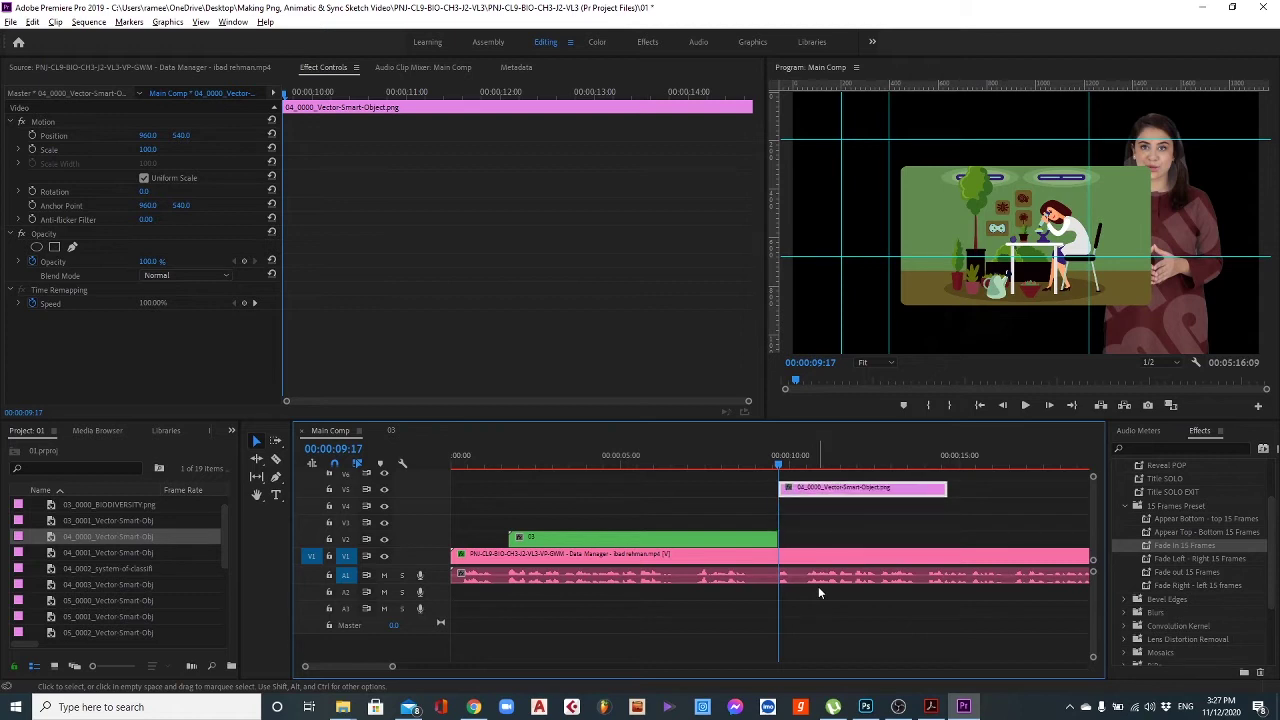
key("alt+Down")
key("alt+Up")
key("alt+Down")
key("alt+Up")
key("alt+Down")
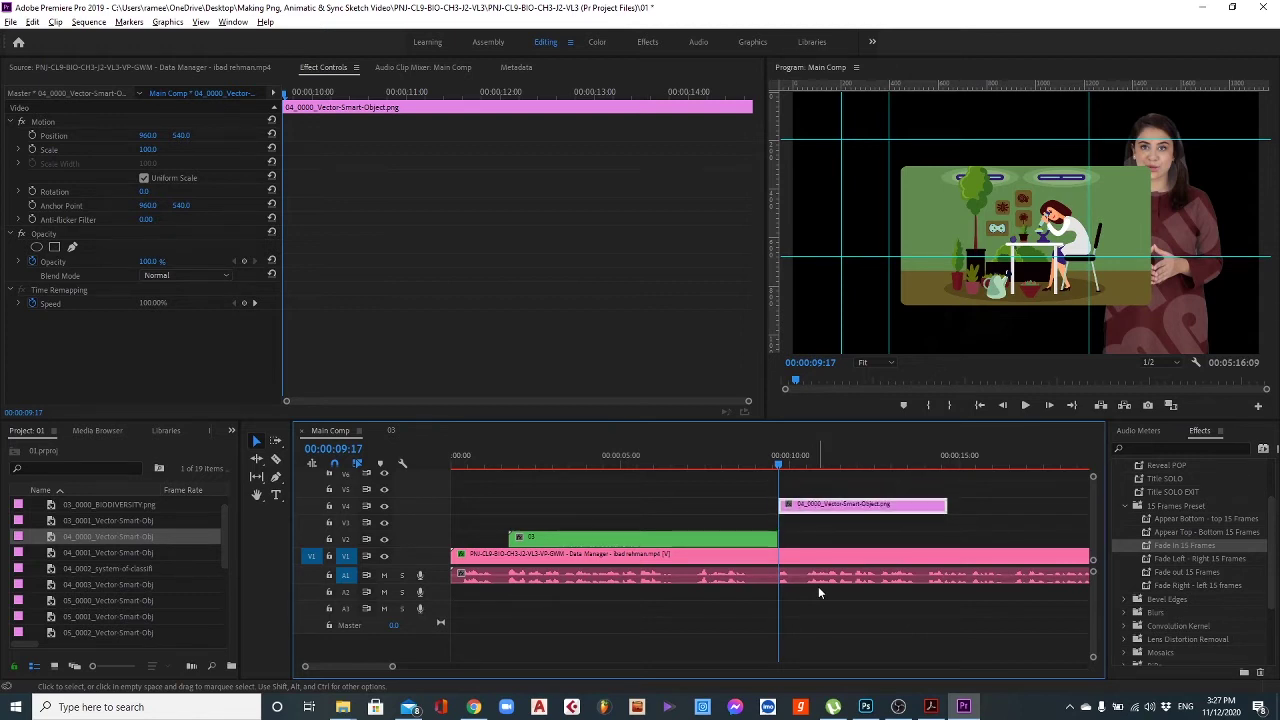
key("alt+Up")
key("alt+Down")
key("alt+Up")
key("alt+Down")
key("alt+Up")
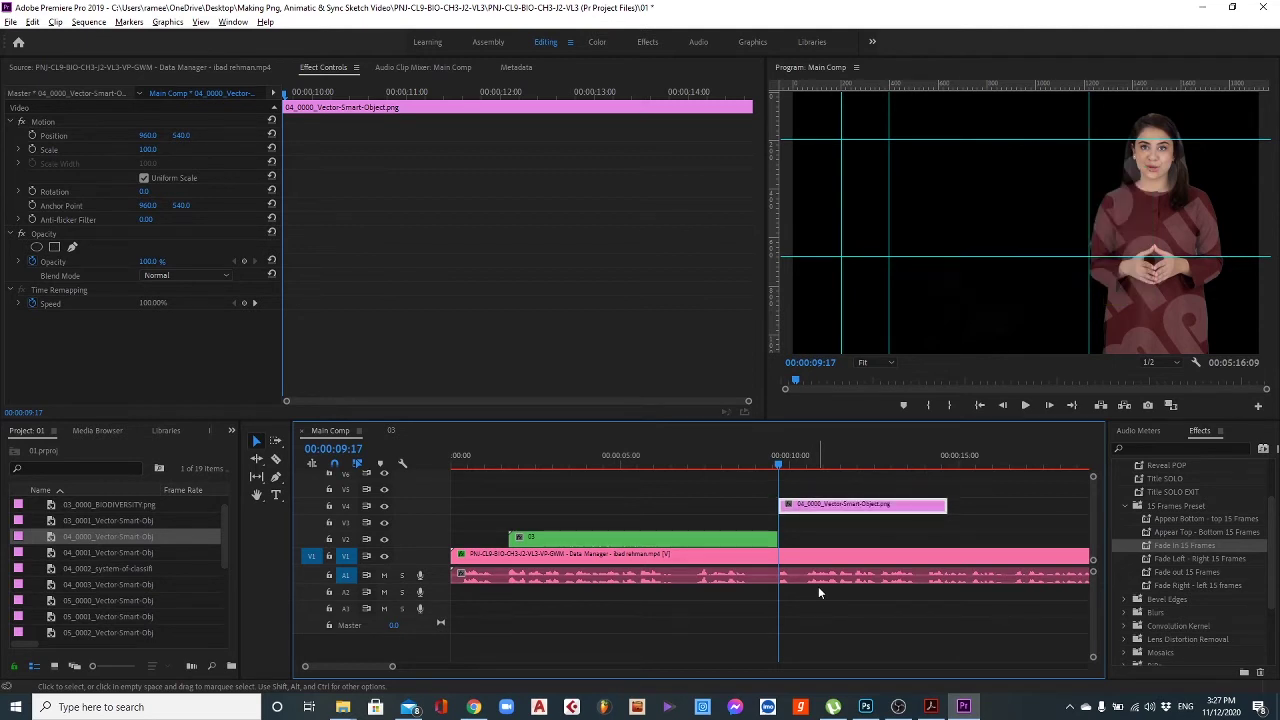
key("alt+Down")
key("alt+Up")
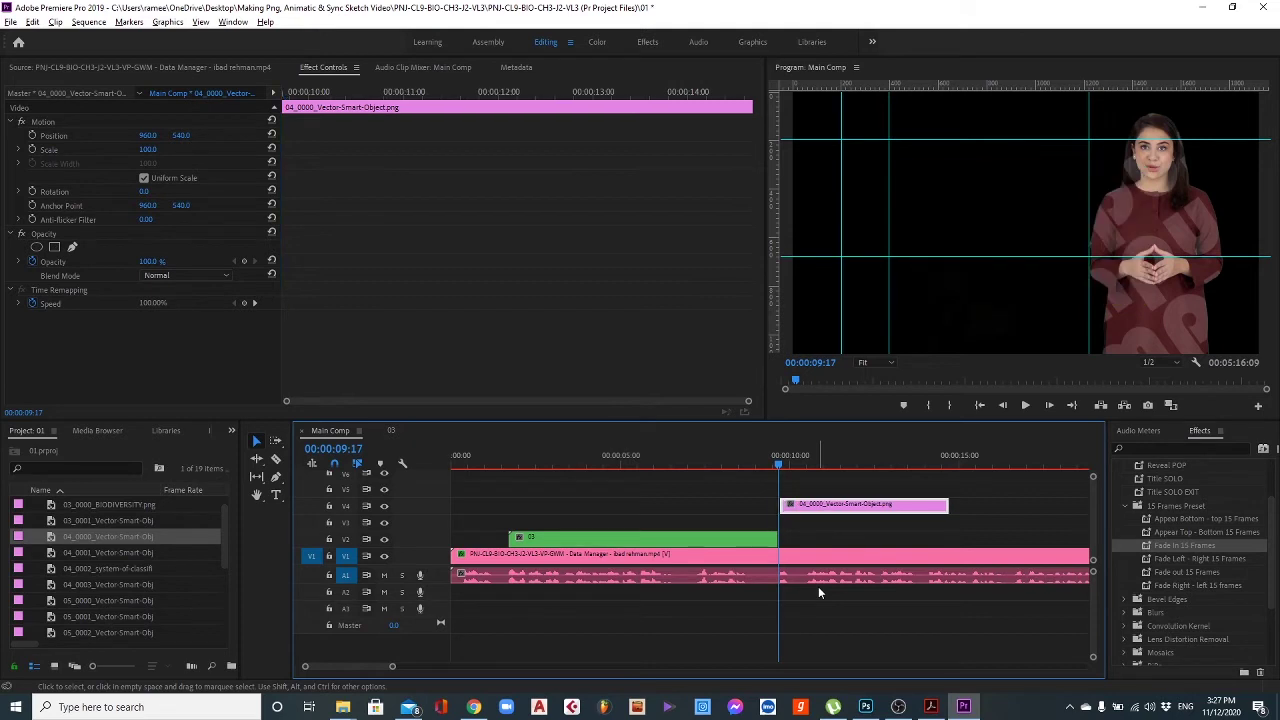
key("alt+Down")
Try nudging the 04_0000 clip several frames later on V4 and back to 00:00:09:17.
key("shift")
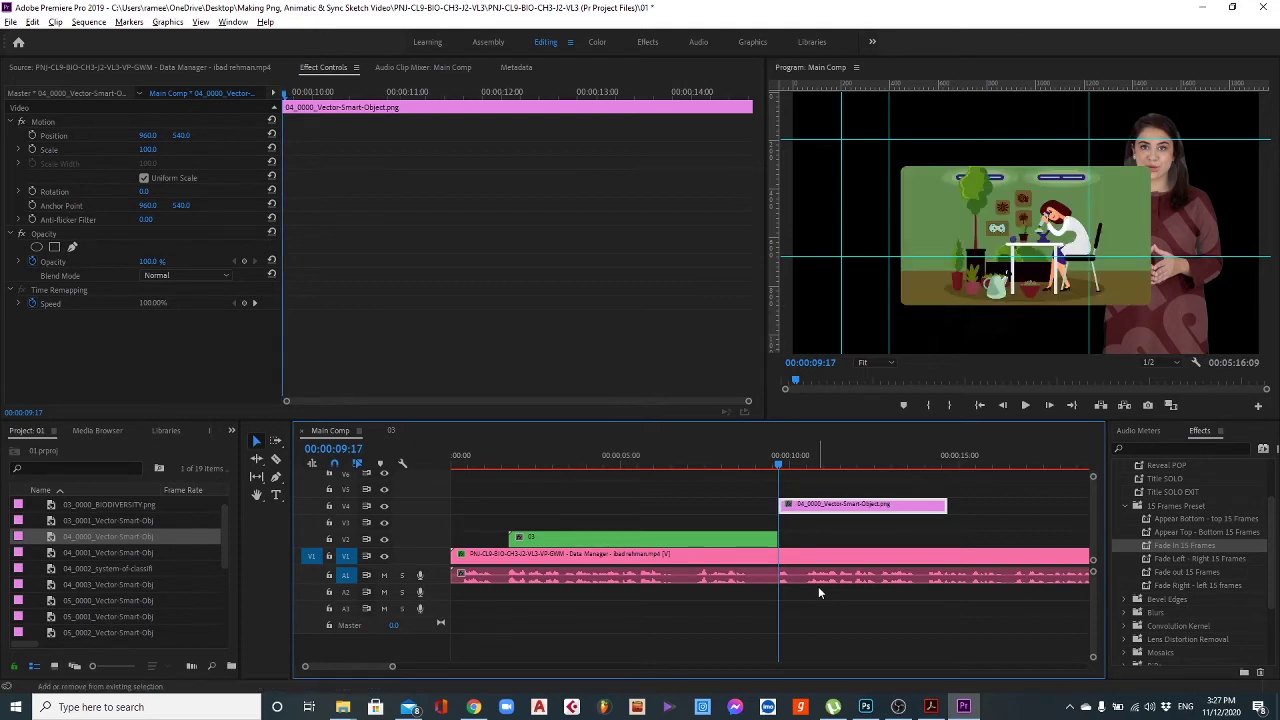
key("alt+shift+Right")
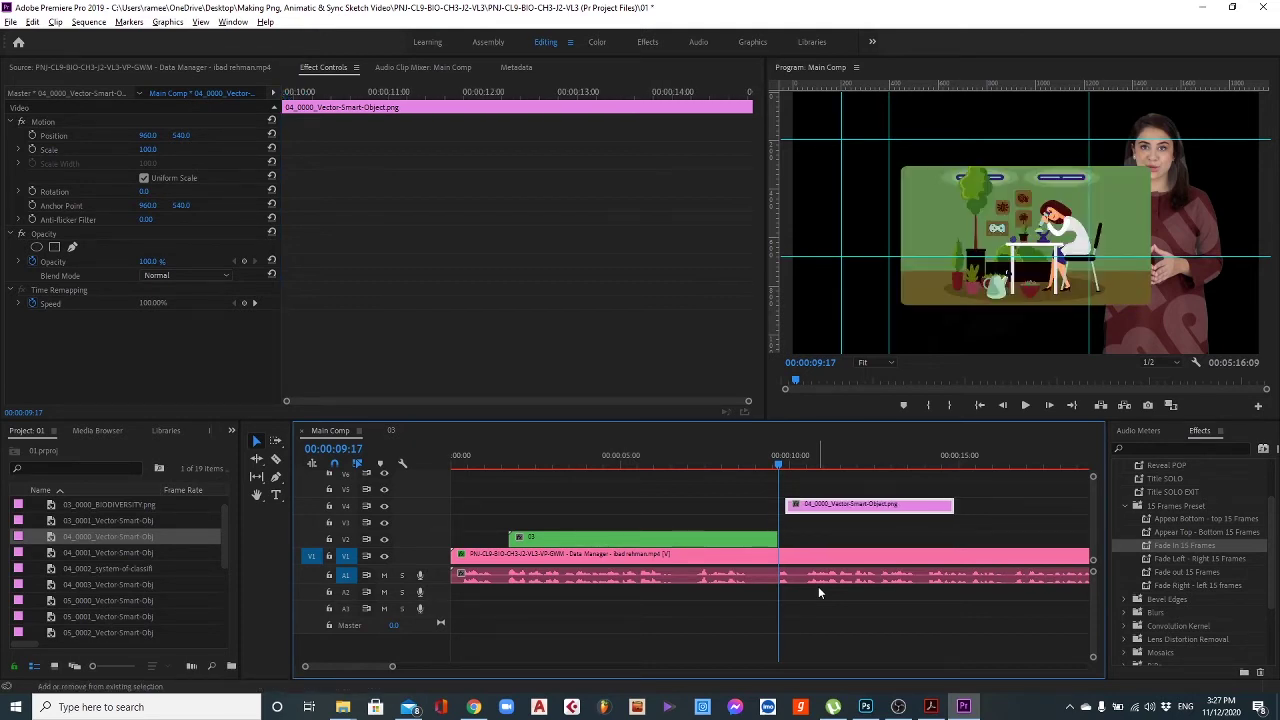
key("alt+shift+Left")
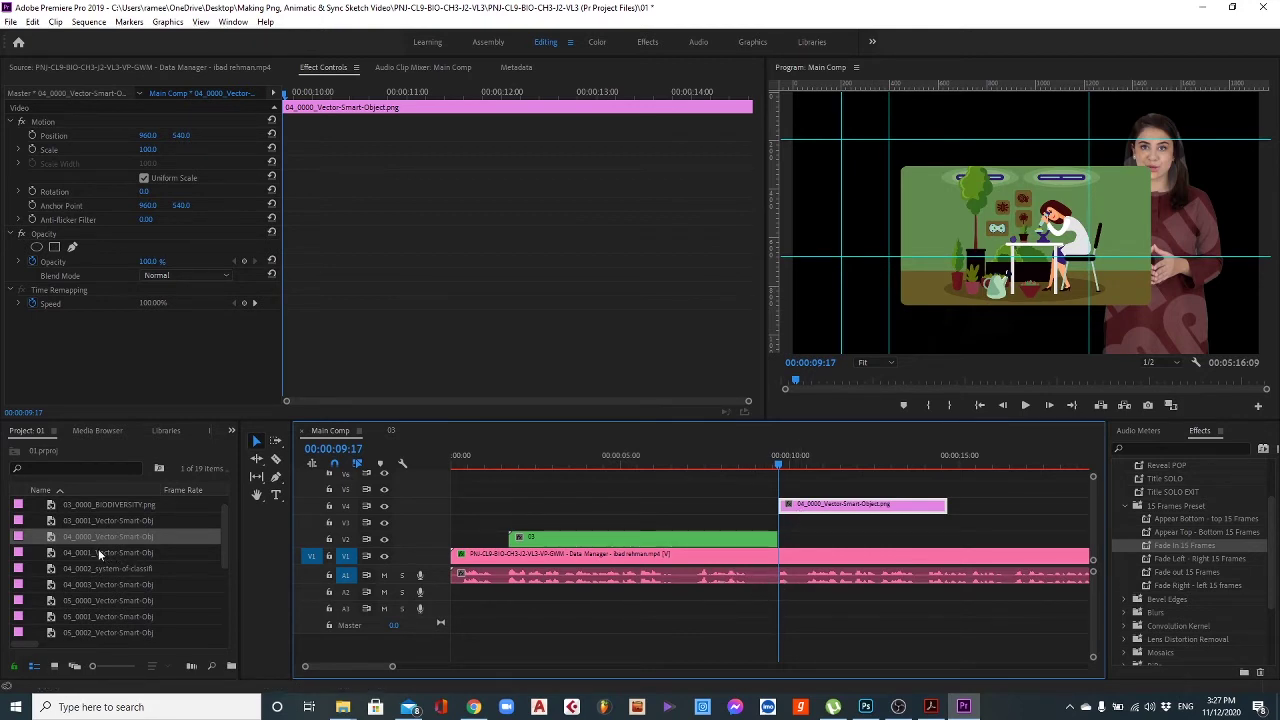
Add 04_0001_Vector-Smart-Object.png on V3 and 04_0002_system-of-classification.png on V5, both starting at 00:00:09:17.
left_click_drag(98, 549, 786, 521)
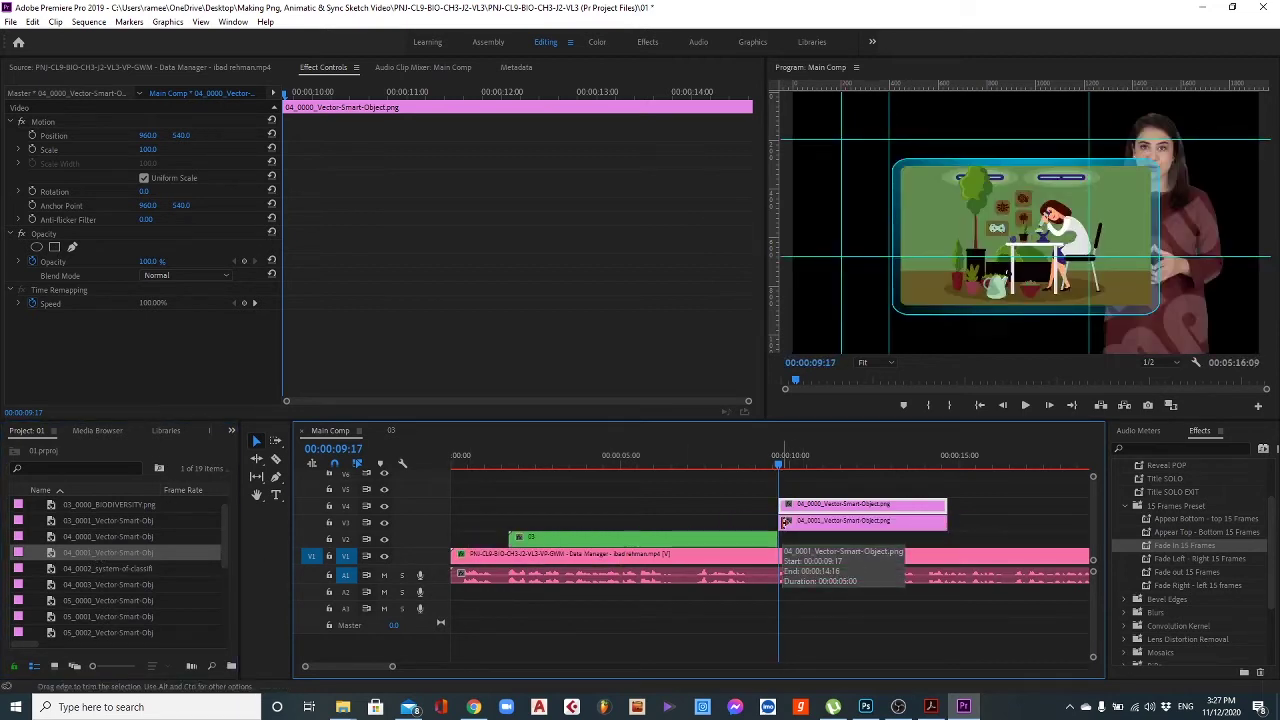
left_click(97, 570)
left_click_drag(97, 574, 783, 510)
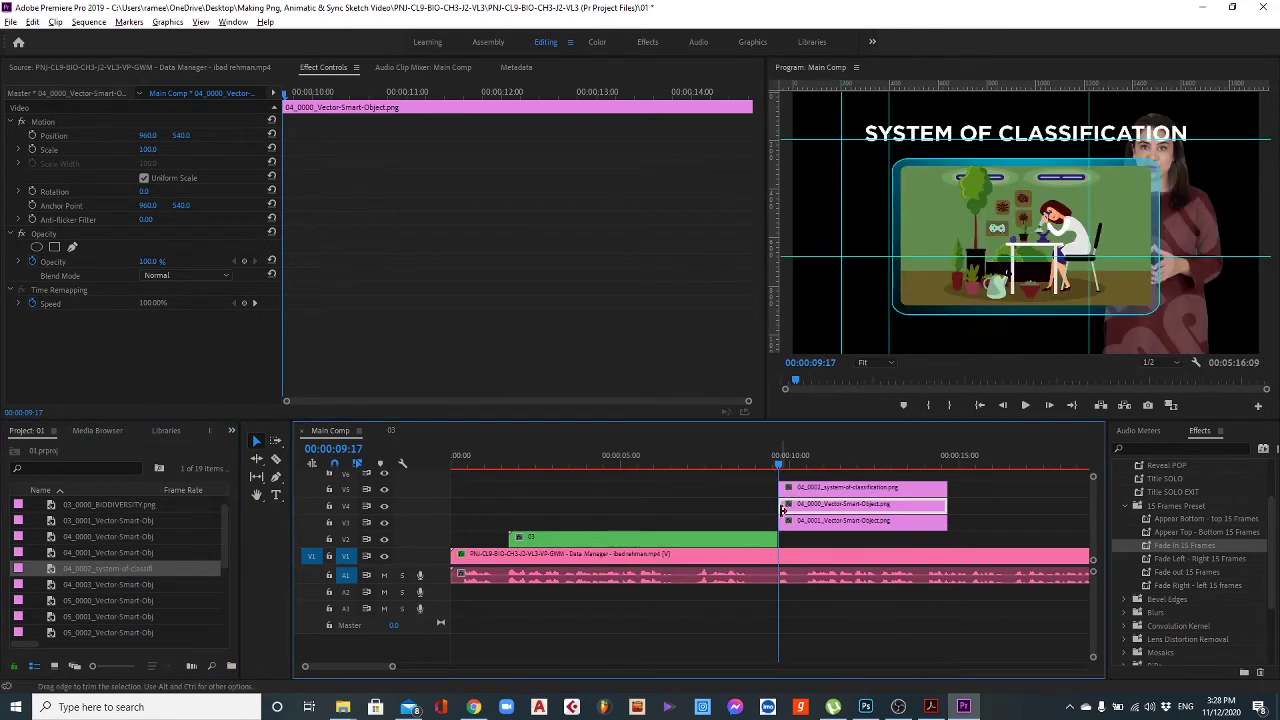
Move the 04_0002_system-of-classification.png clip up to V6 and place 04_0003_Vector-Smart-Object.png beneath it on V5 at 00:00:09:17.
left_click(806, 492)
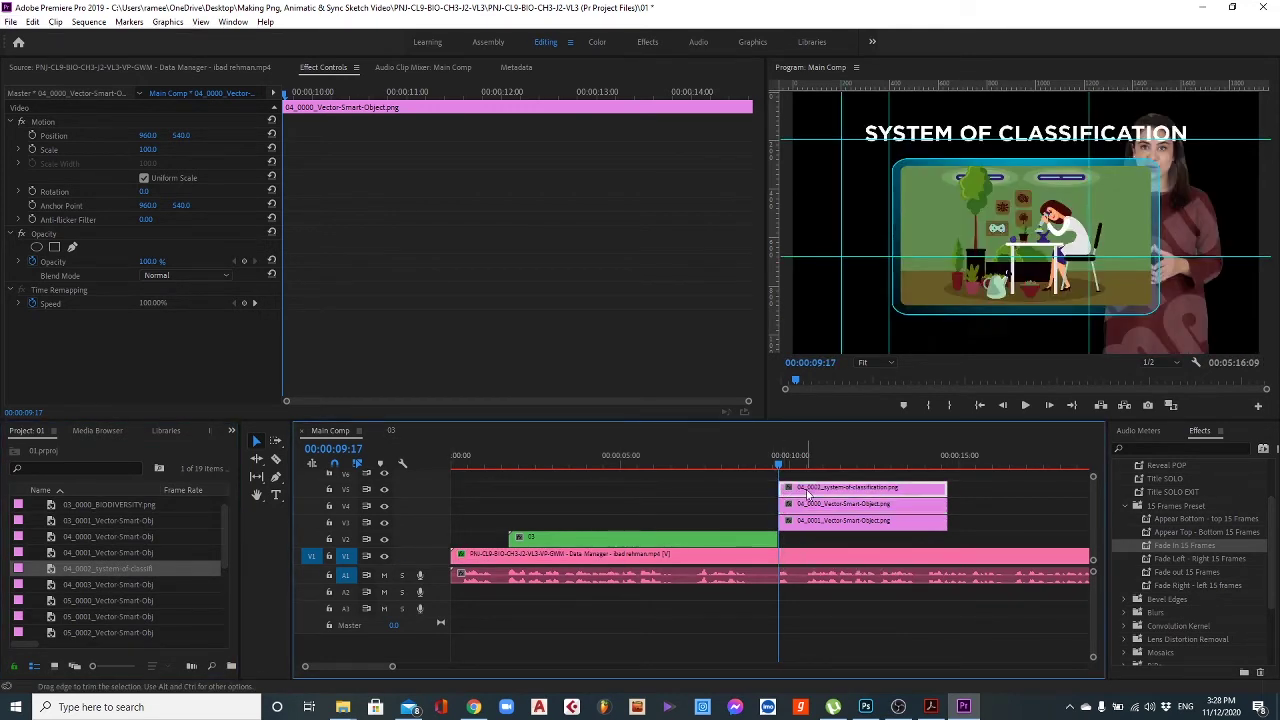
left_click_drag(808, 494, 808, 476)
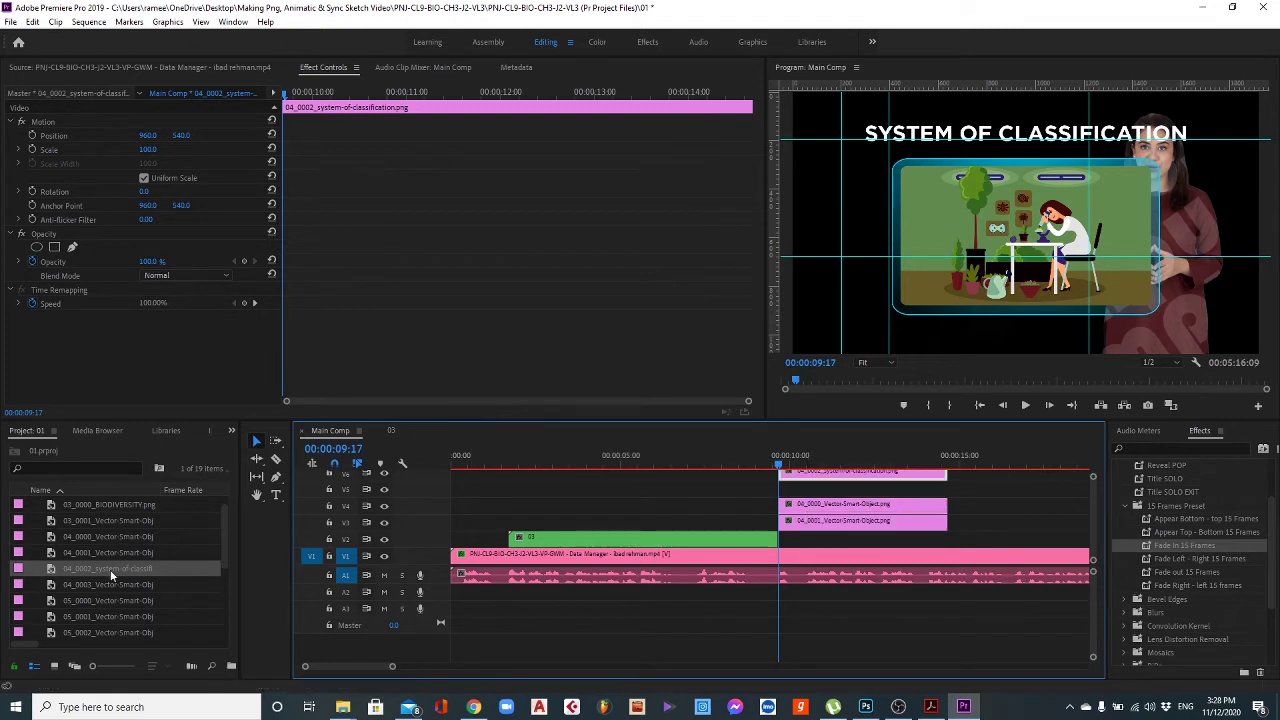
left_click_drag(108, 589, 794, 507)
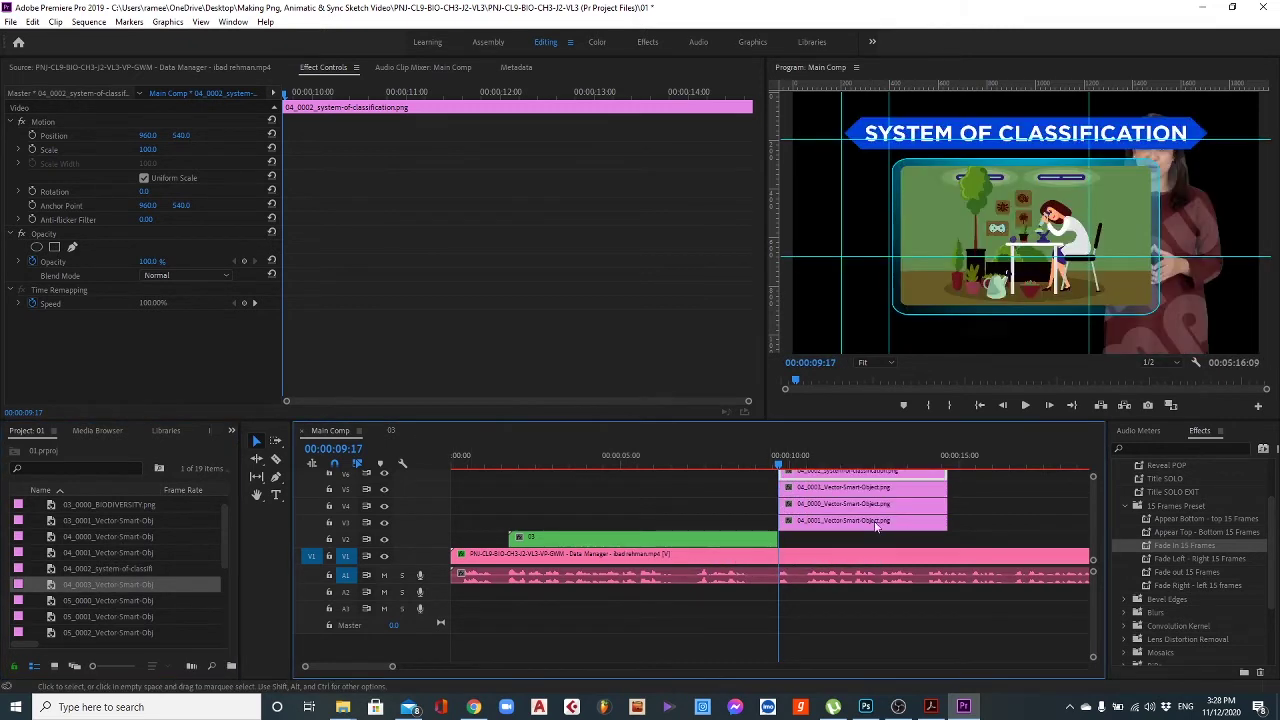
Enlarge the video track area to show all tracks up to V6, and delete all empty audio tracks from Main Comp.
key("minus")
key("minus")
key("minus")
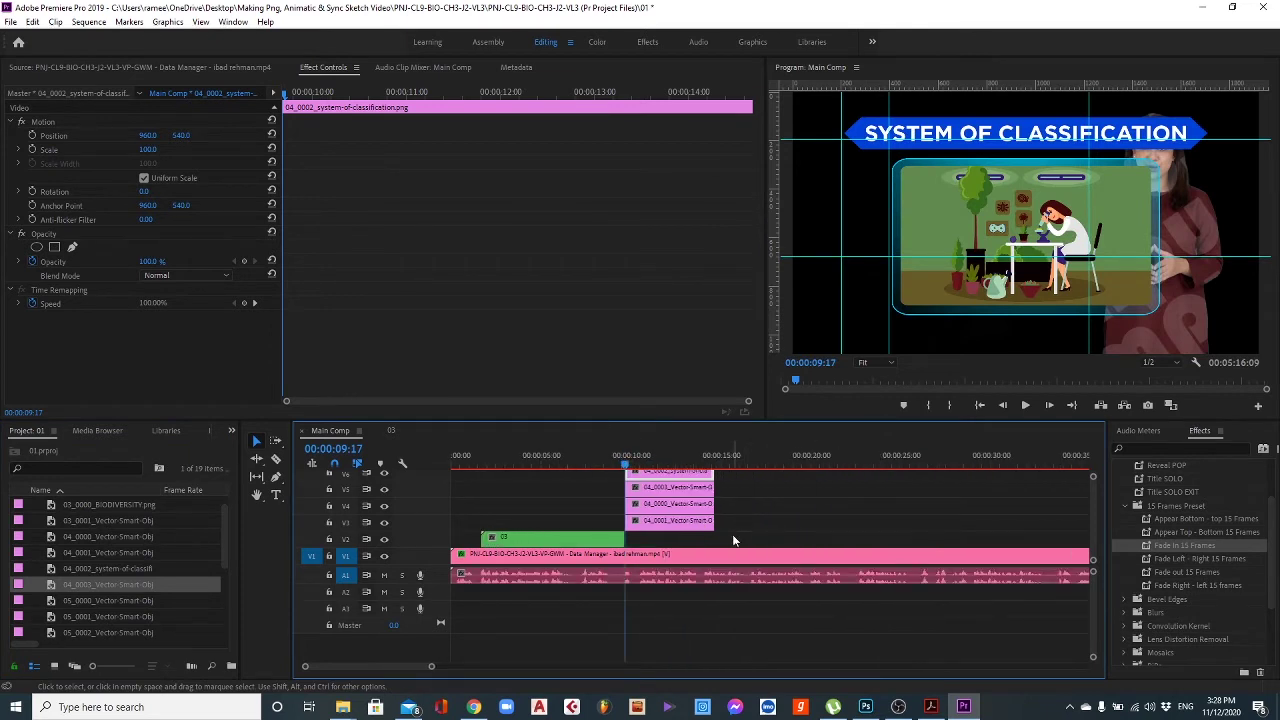
scroll(733, 540, "up", 1)
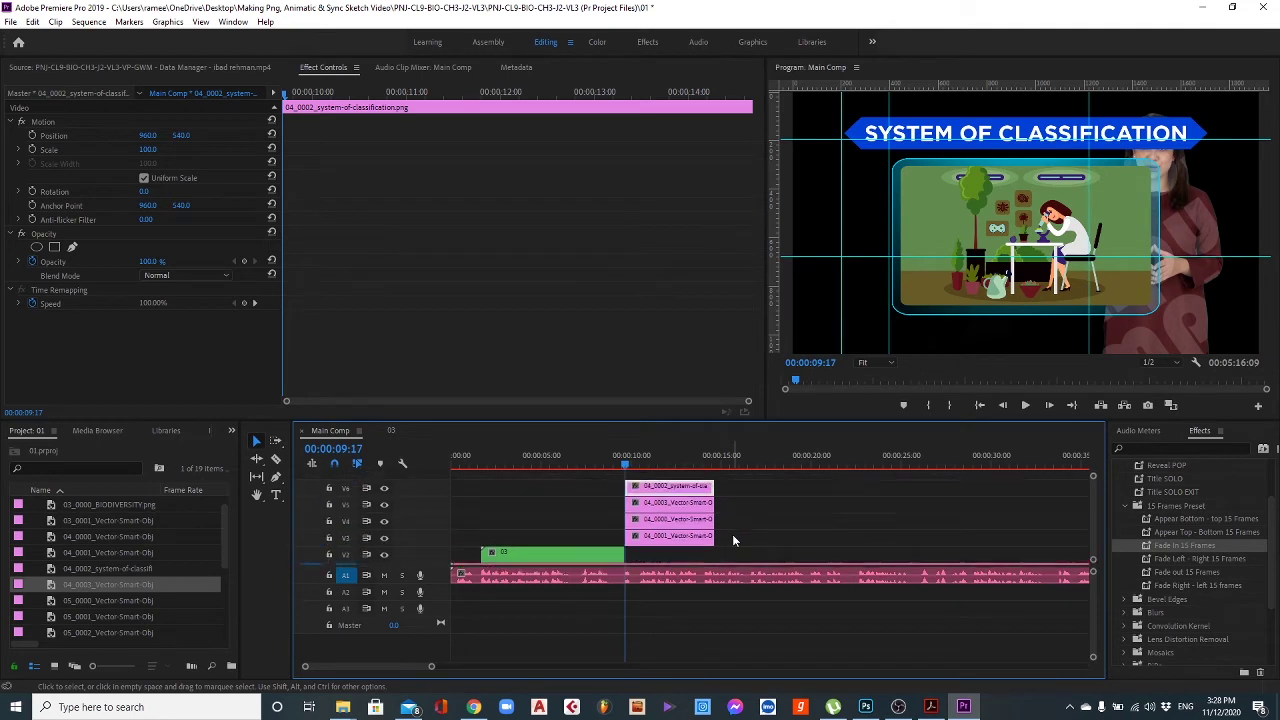
scroll(732, 534, "down", 1)
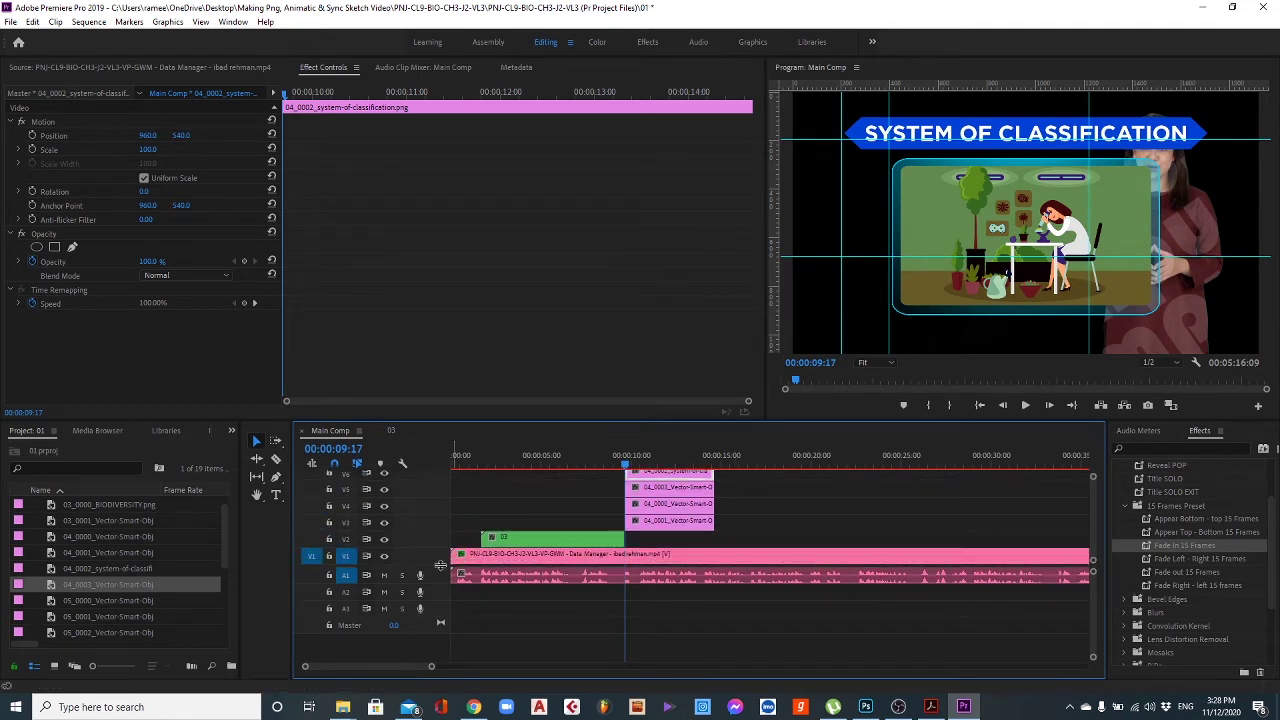
left_click_drag(440, 566, 438, 581)
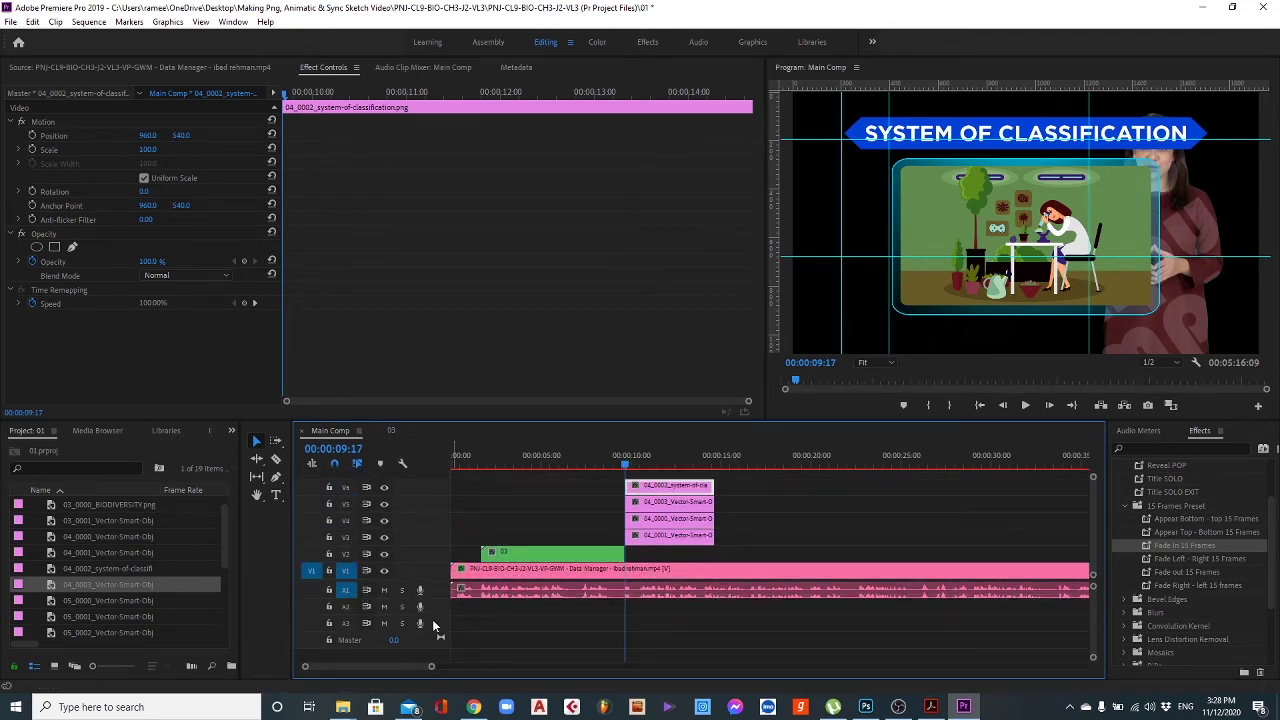
right_click(437, 612)
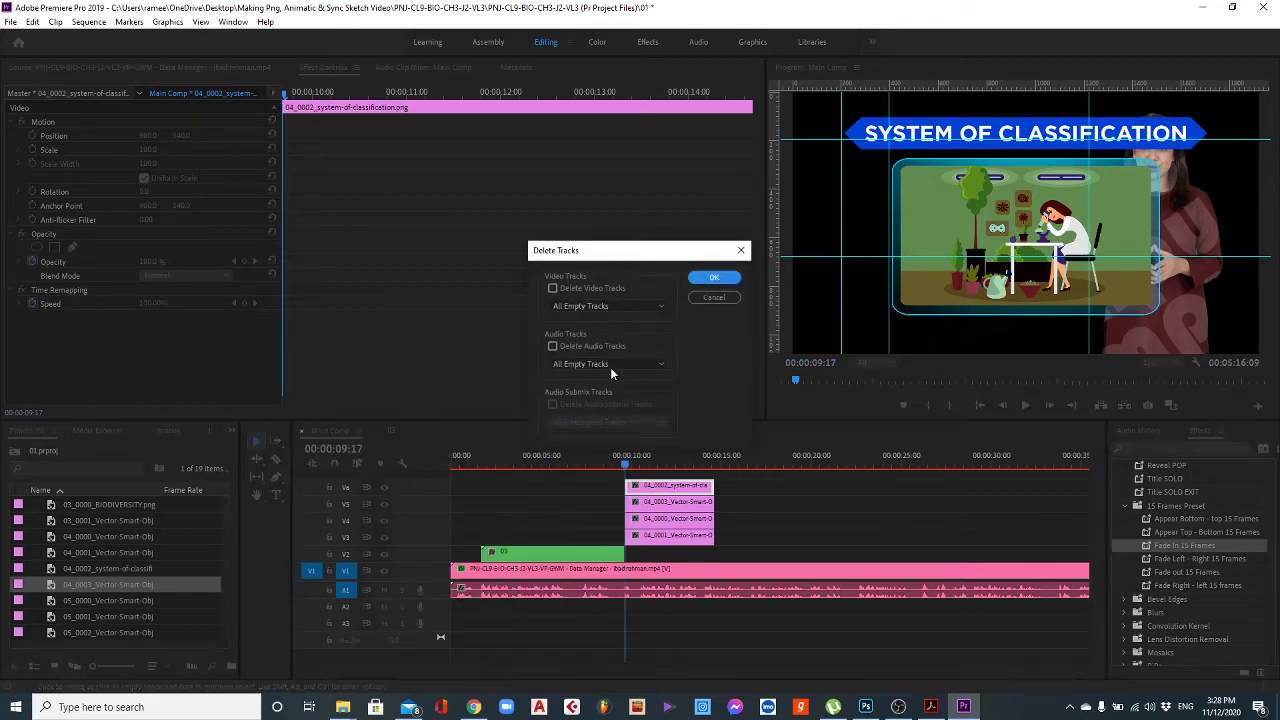
left_click(553, 347)
left_click(712, 278)
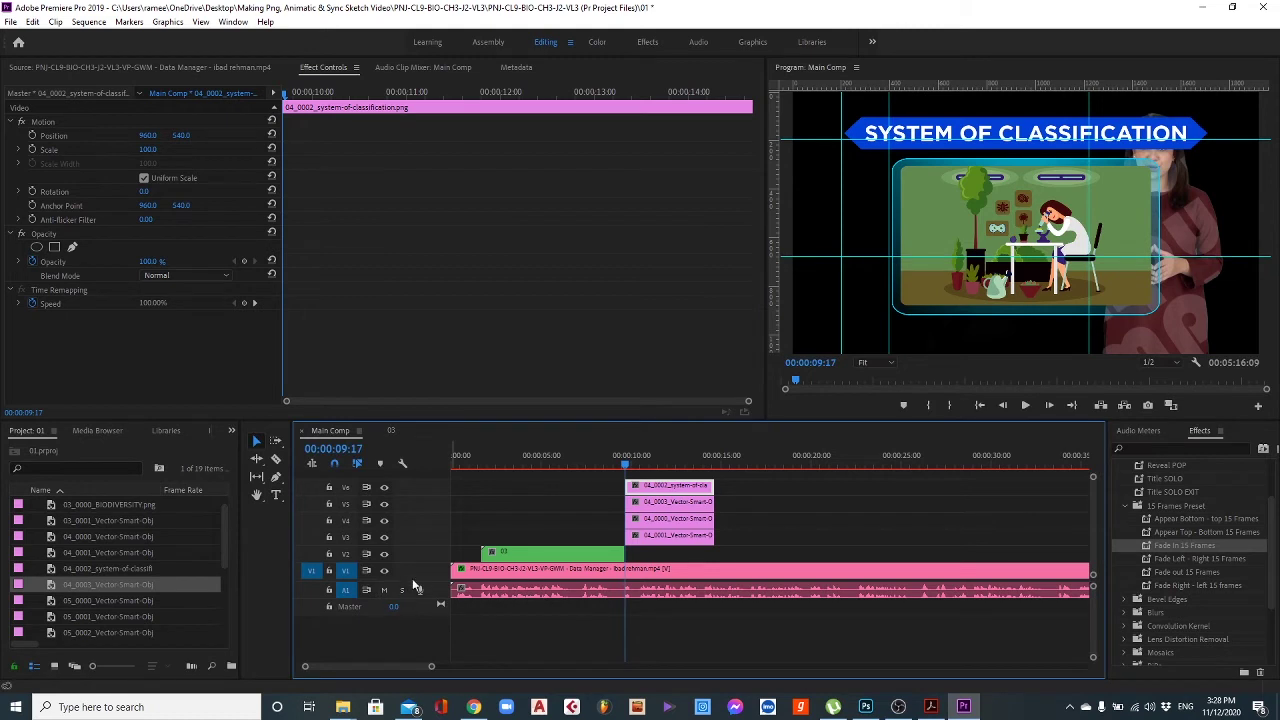
Select the four stacked 04 image clips on V3 to V6 and extend them together to about 16 seconds long.
left_click_drag(412, 580, 409, 606)
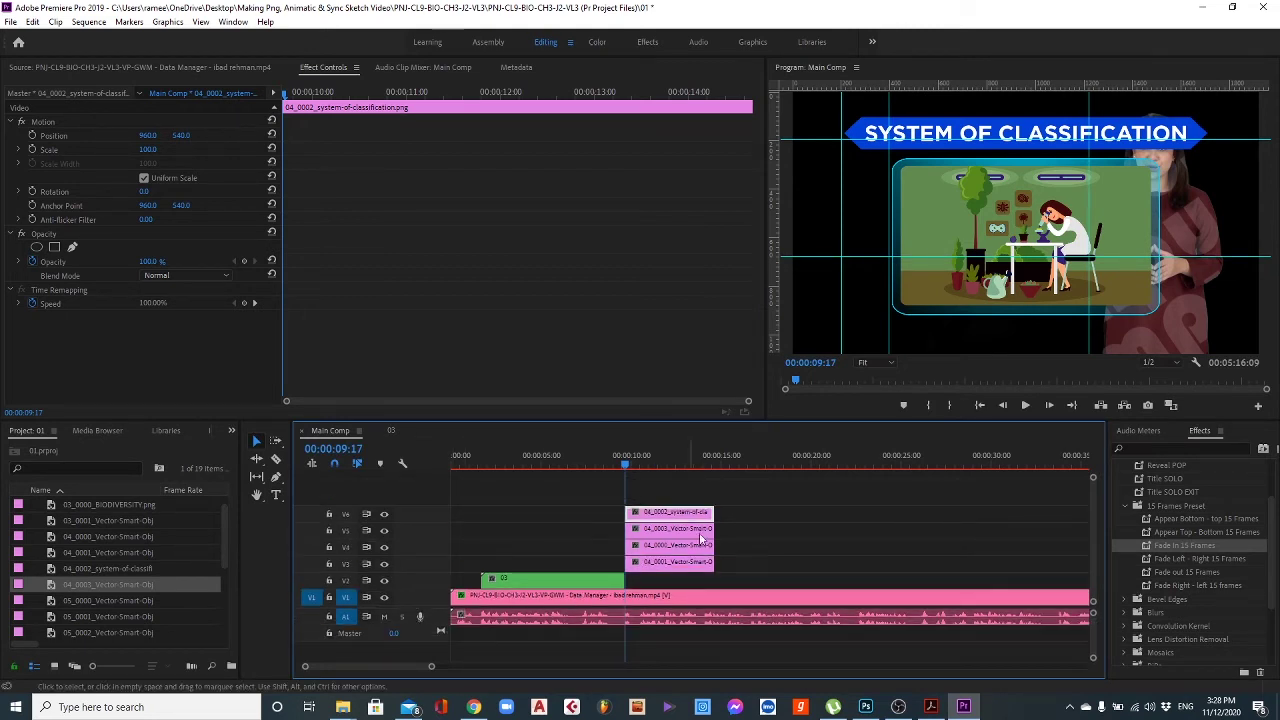
left_click_drag(740, 512, 694, 580)
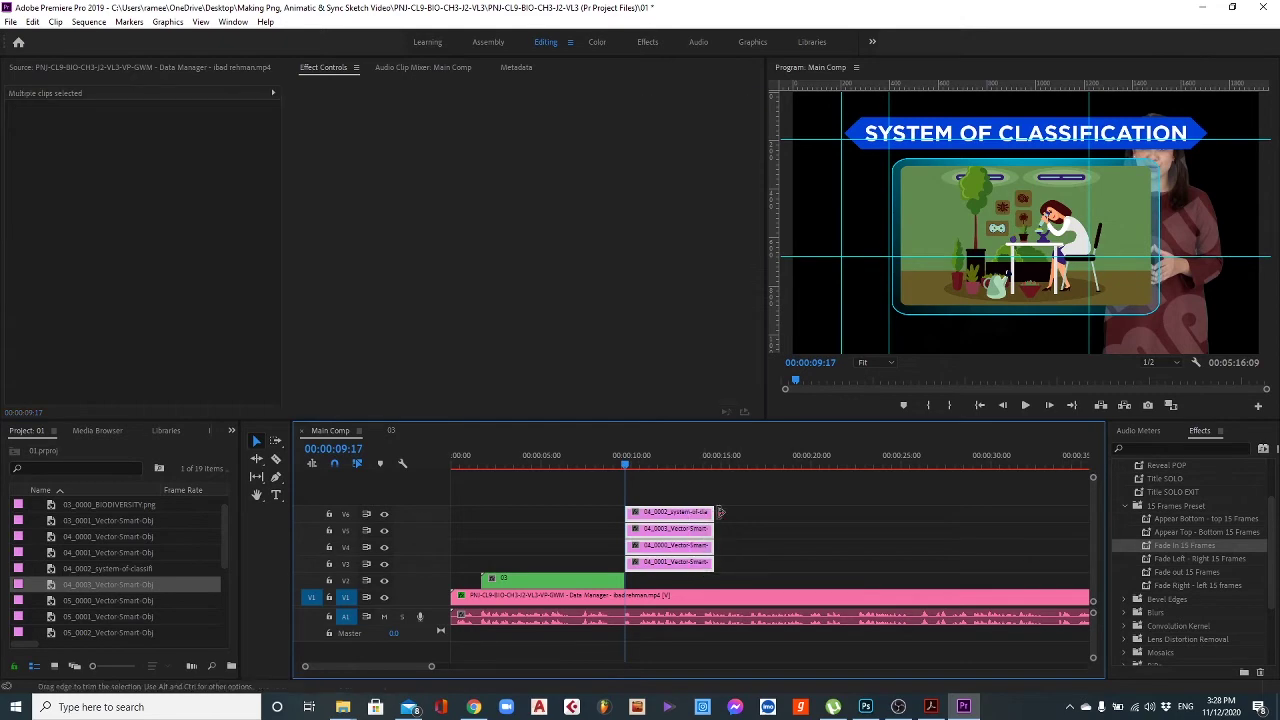
left_click_drag(709, 512, 914, 513)
Nest the four selected image clips into a sequence named 04.
right_click(705, 514)
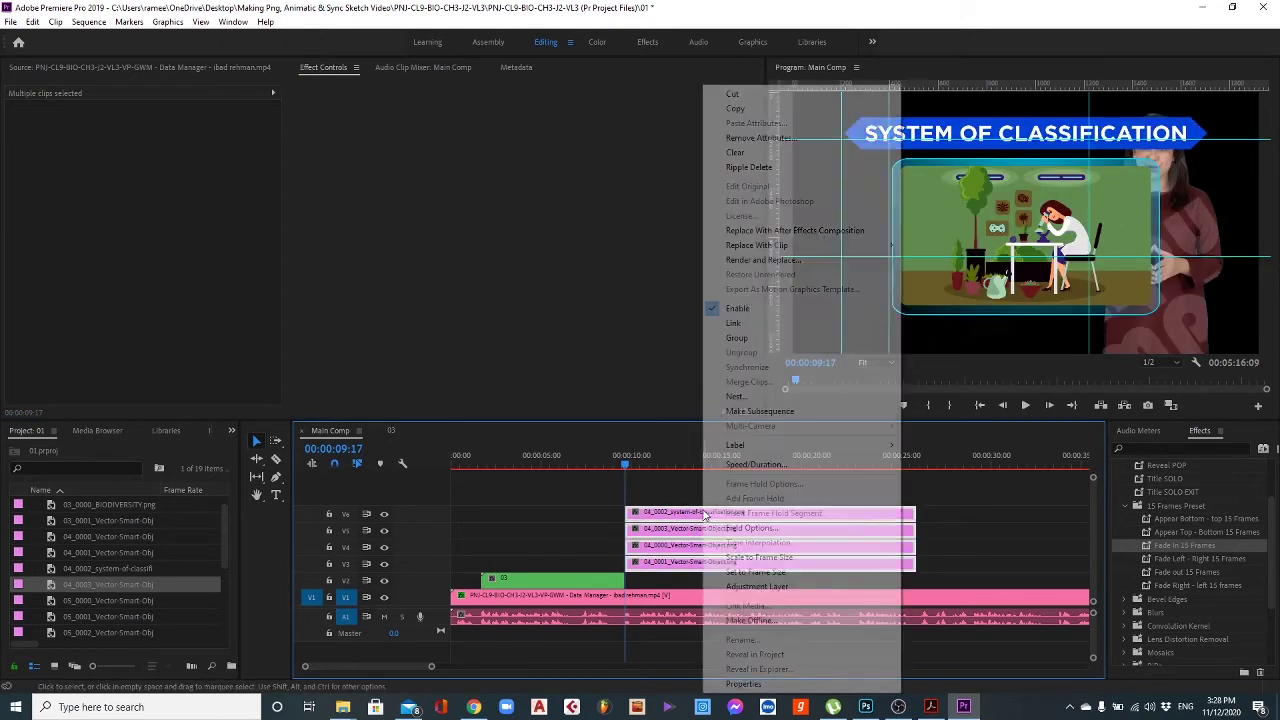
left_click(735, 396)
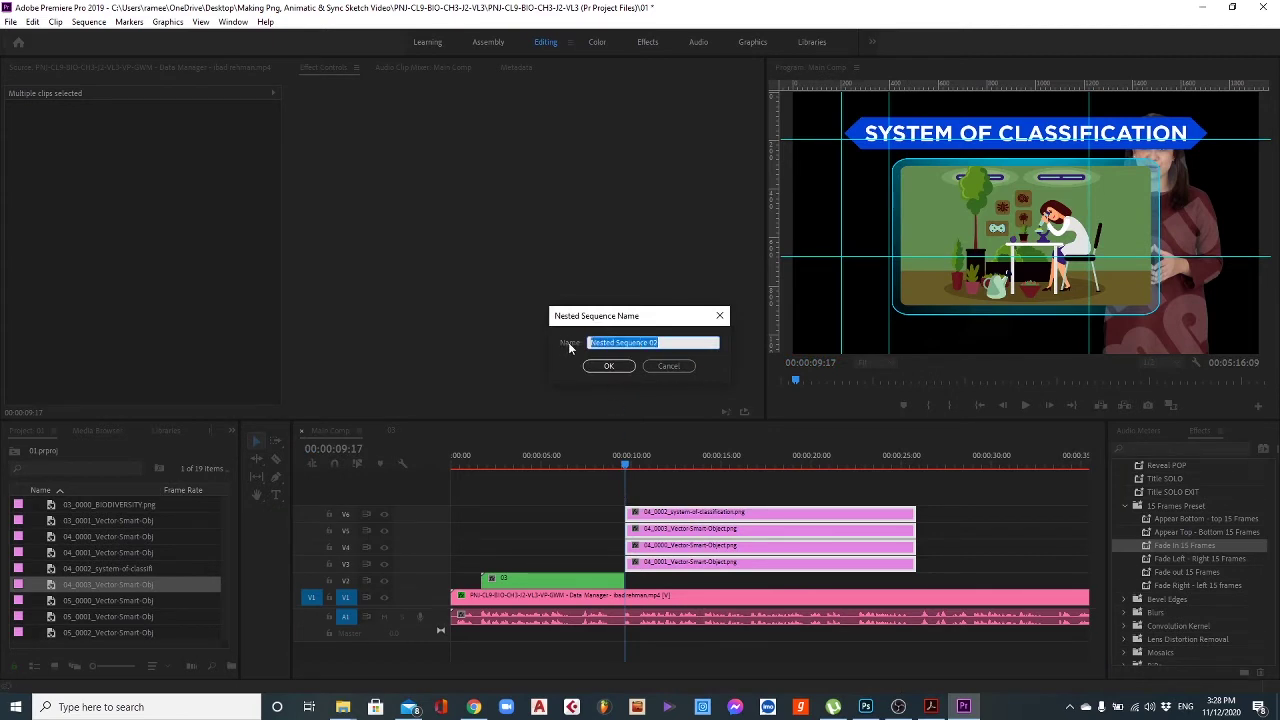
type("04")
key("Return")
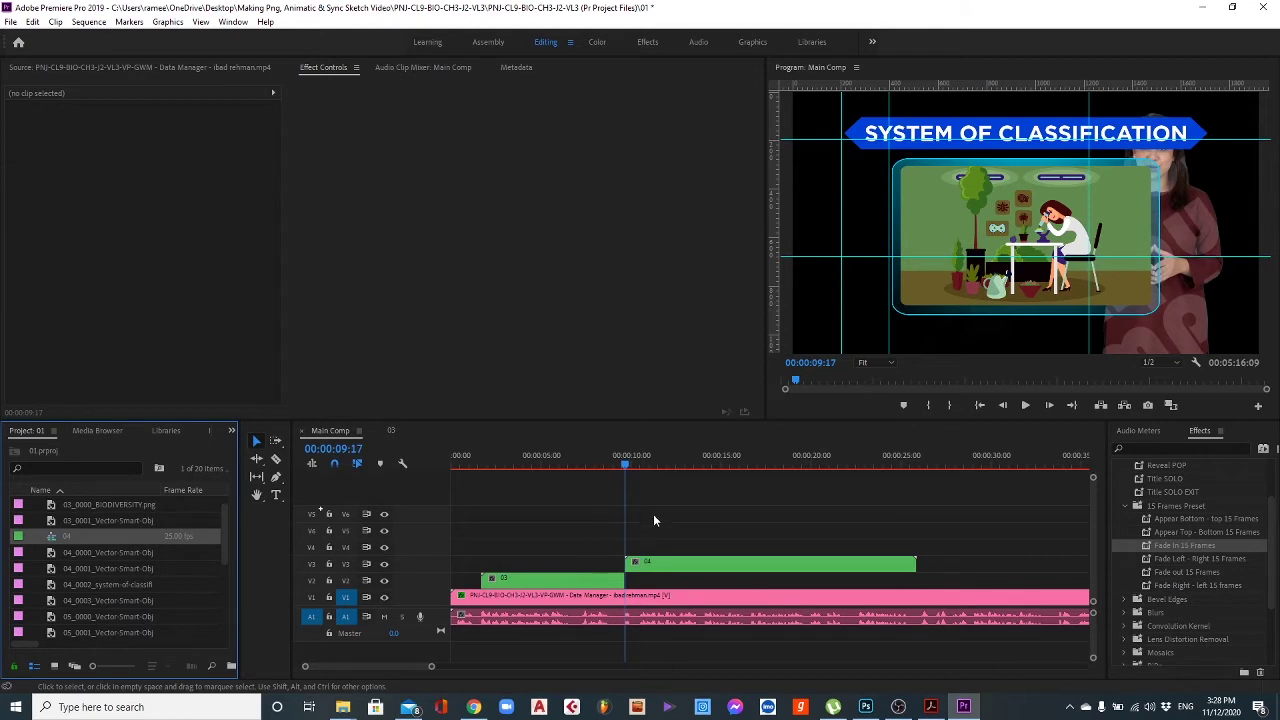
Apply the Fade out 15 Frames preset to nested clip 03 and play back the transition into clip 04.
mouse_move(632, 469)
left_mouse_down()
mouse_move(643, 464)
mouse_move(598, 463)
mouse_move(619, 470)
left_mouse_up()
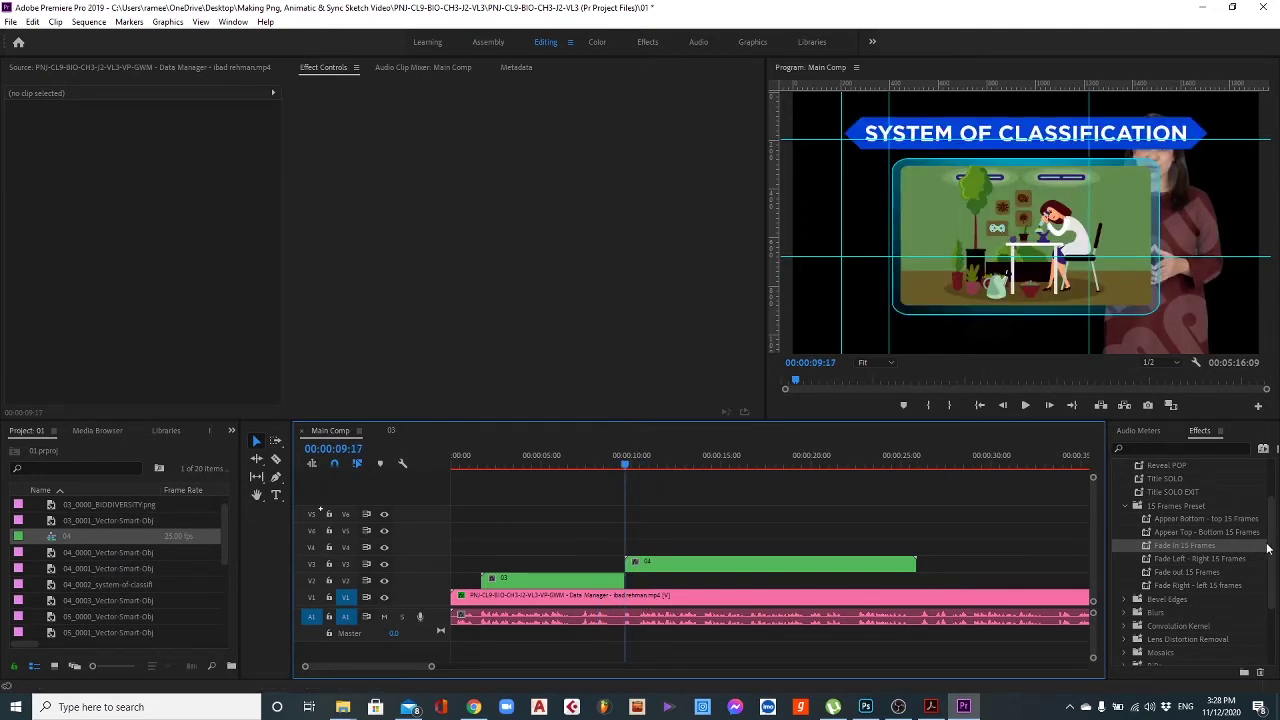
left_click(1189, 573)
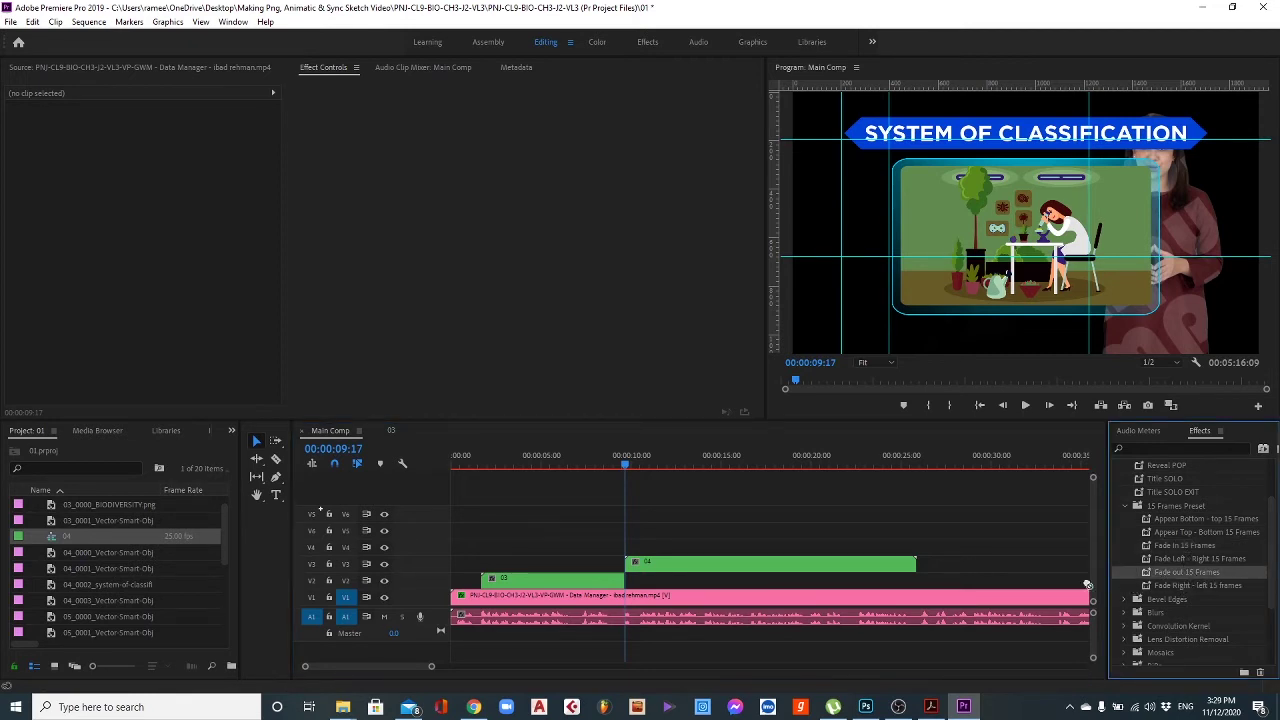
left_click_drag(1088, 585, 604, 580)
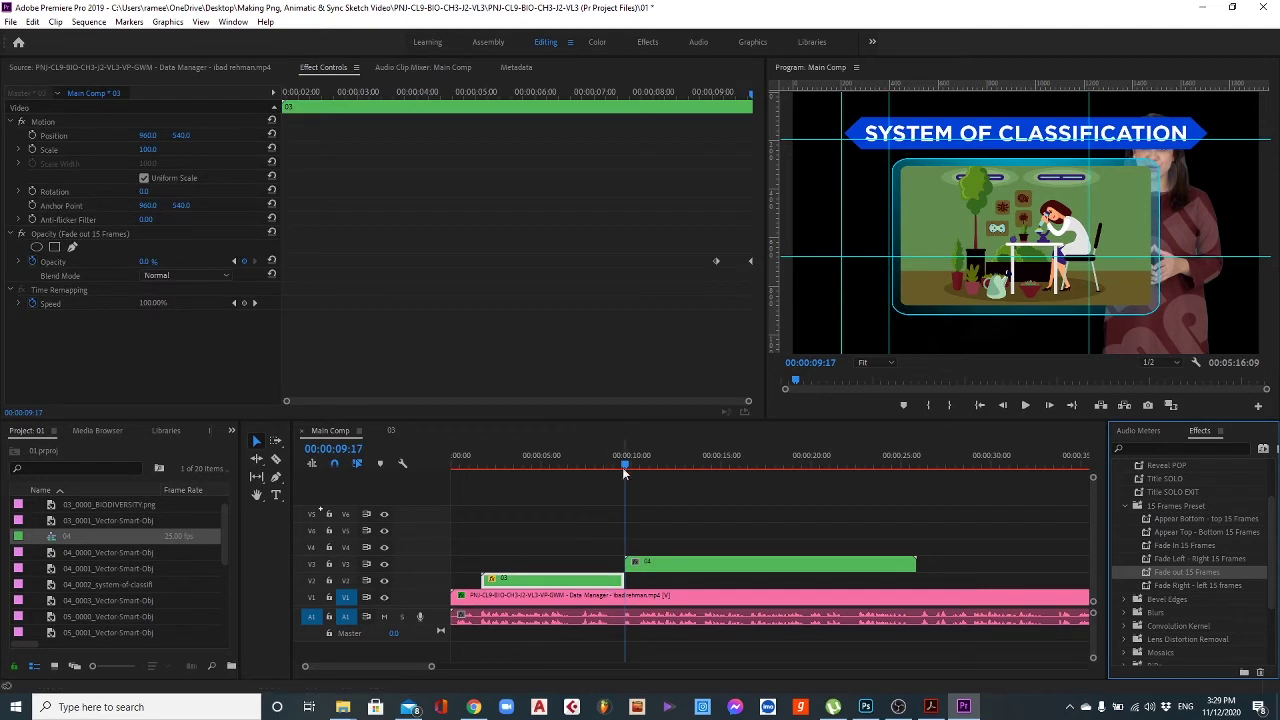
left_click_drag(622, 467, 606, 462)
key("space")
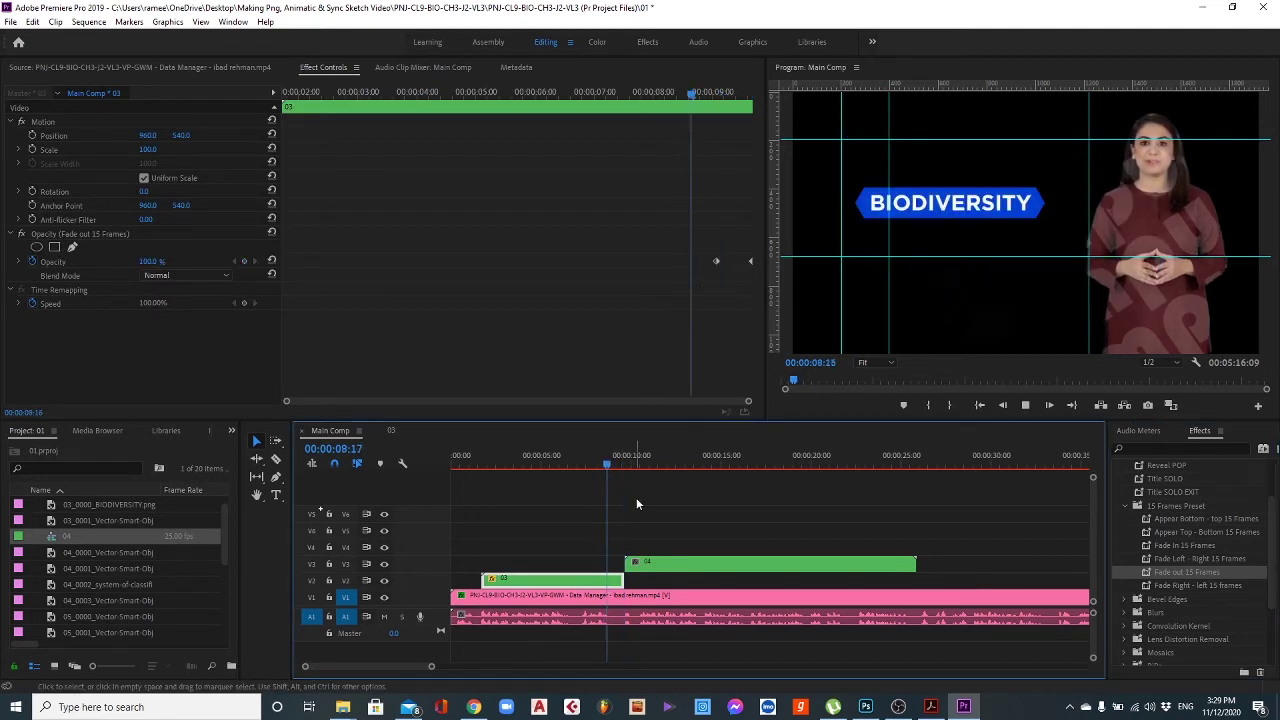
key("space")
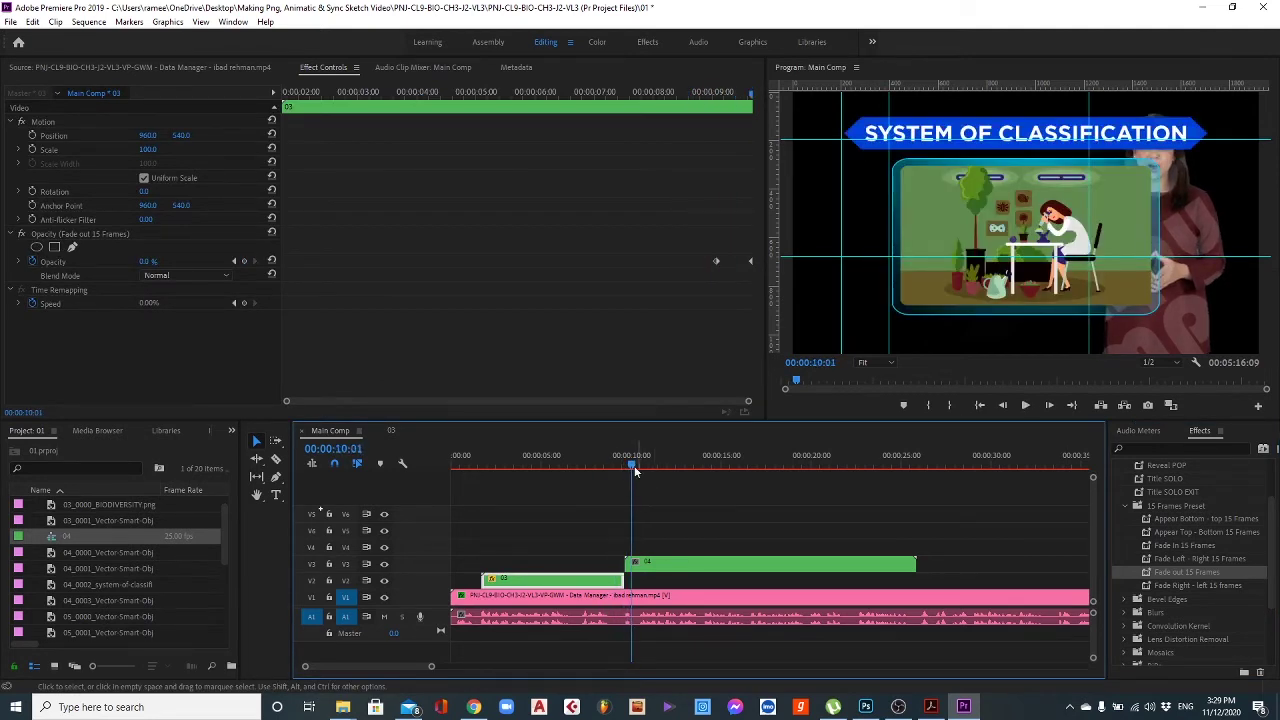
Add opacity keyframes to the presenter video on V1 at 00:00:09:17 and 15 frames earlier at 00:00:09:02.
left_click(624, 463)
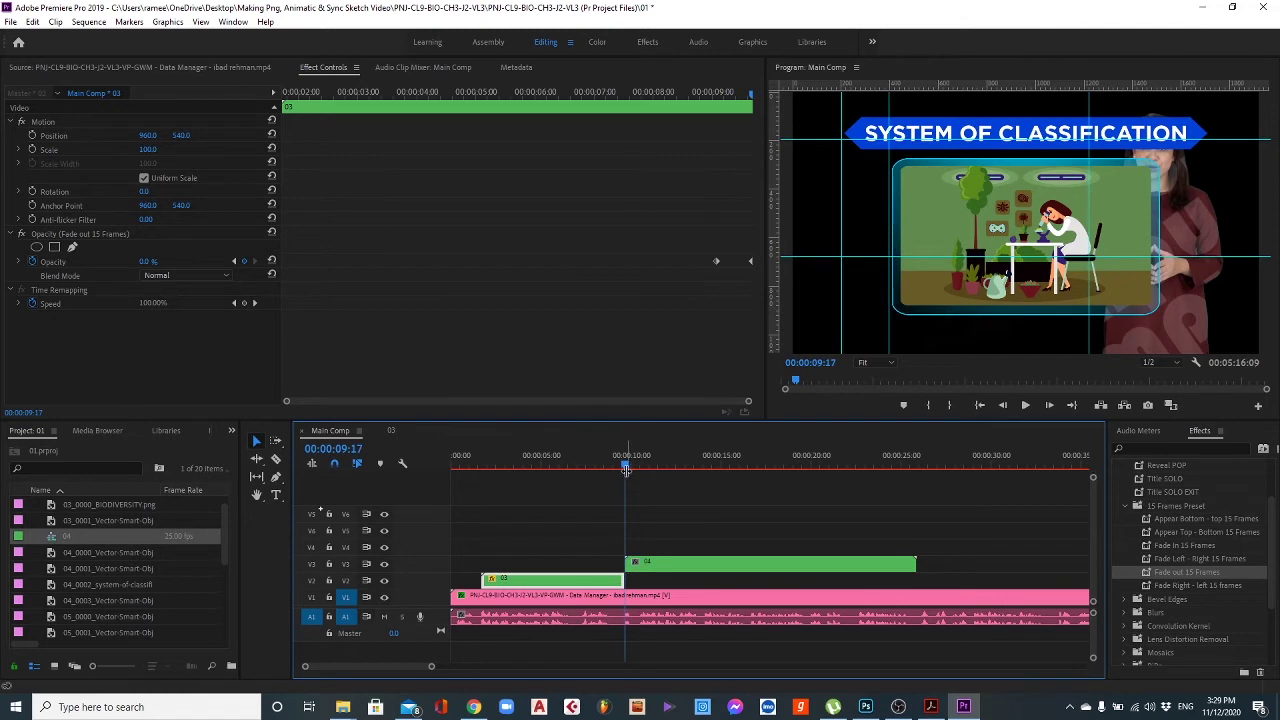
left_click(633, 599)
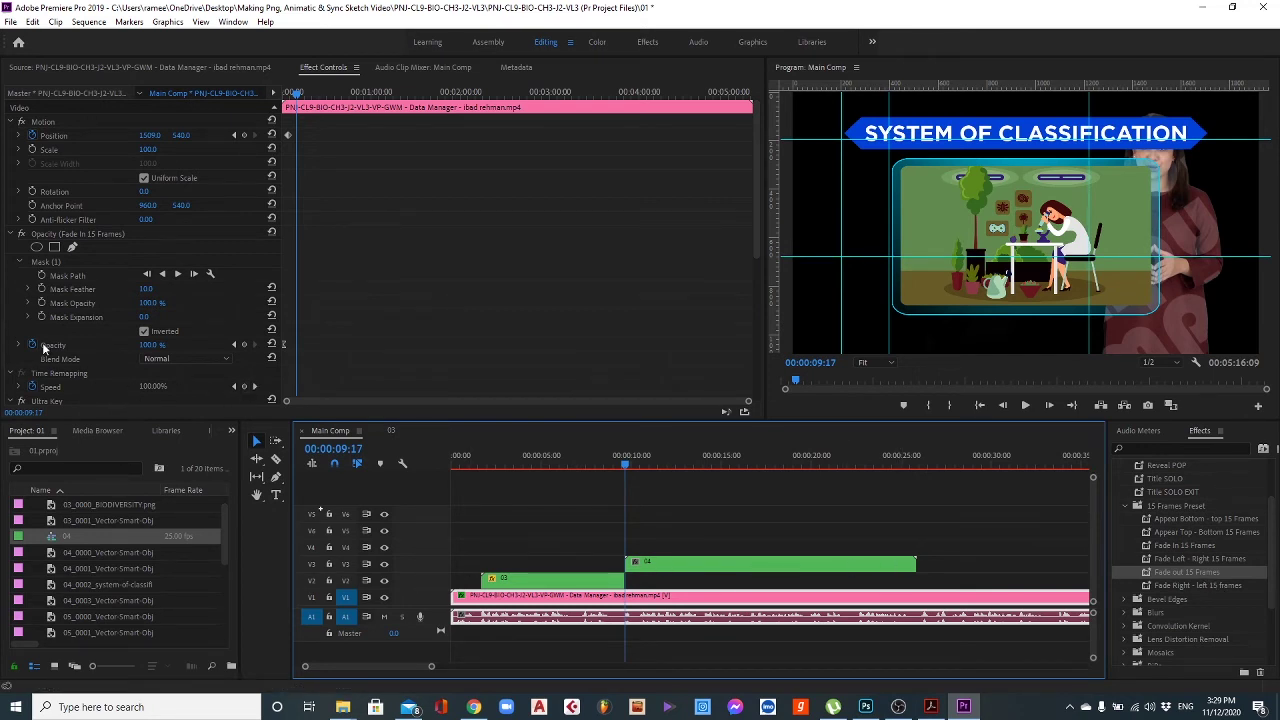
left_click(244, 345)
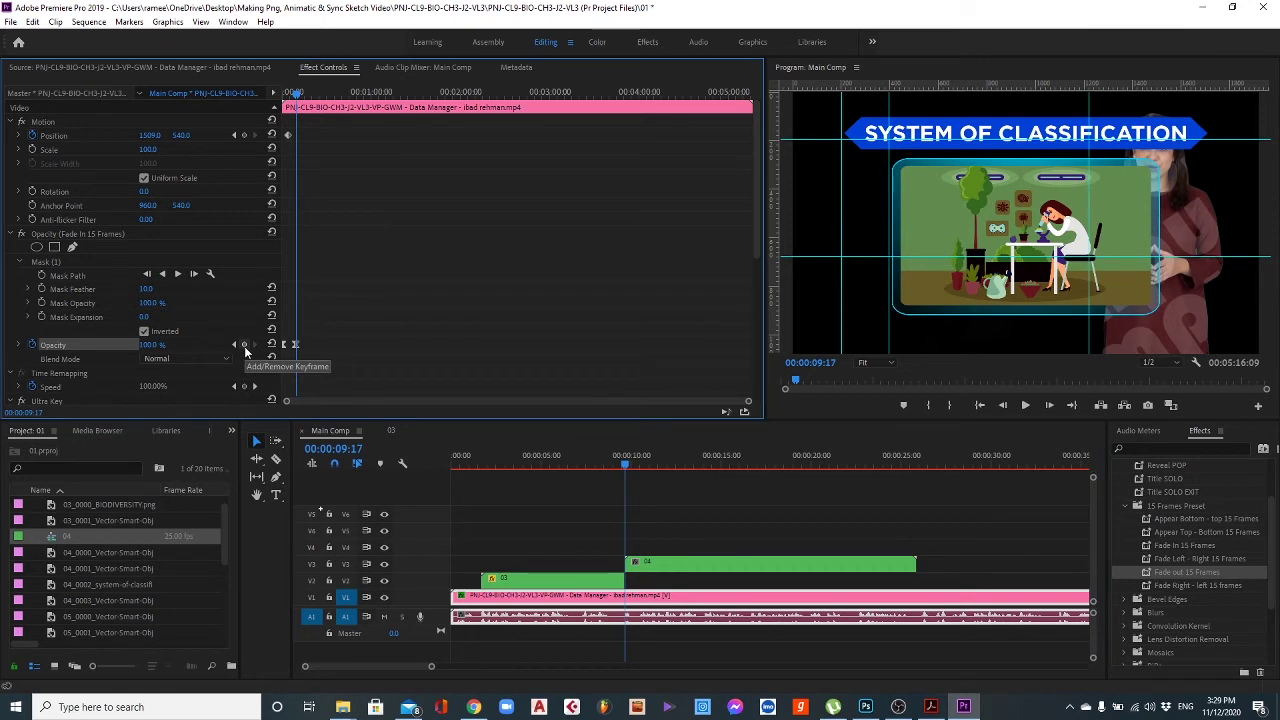
key("shift+Left")
key("shift+Left")
key("shift+Left")
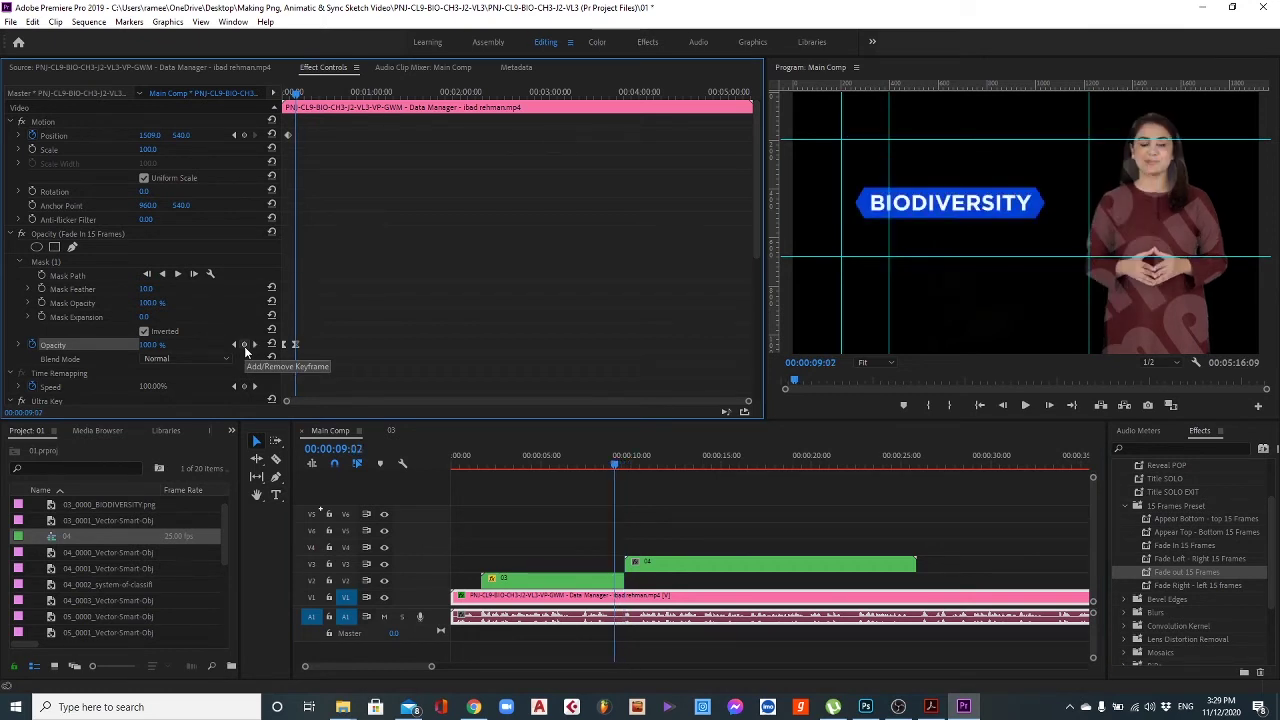
Set the presenter video's opacity to 0% at the 00:00:09:17 keyframe and save the project.
key("shift+Right")
key("shift+Right")
key("shift+Right")
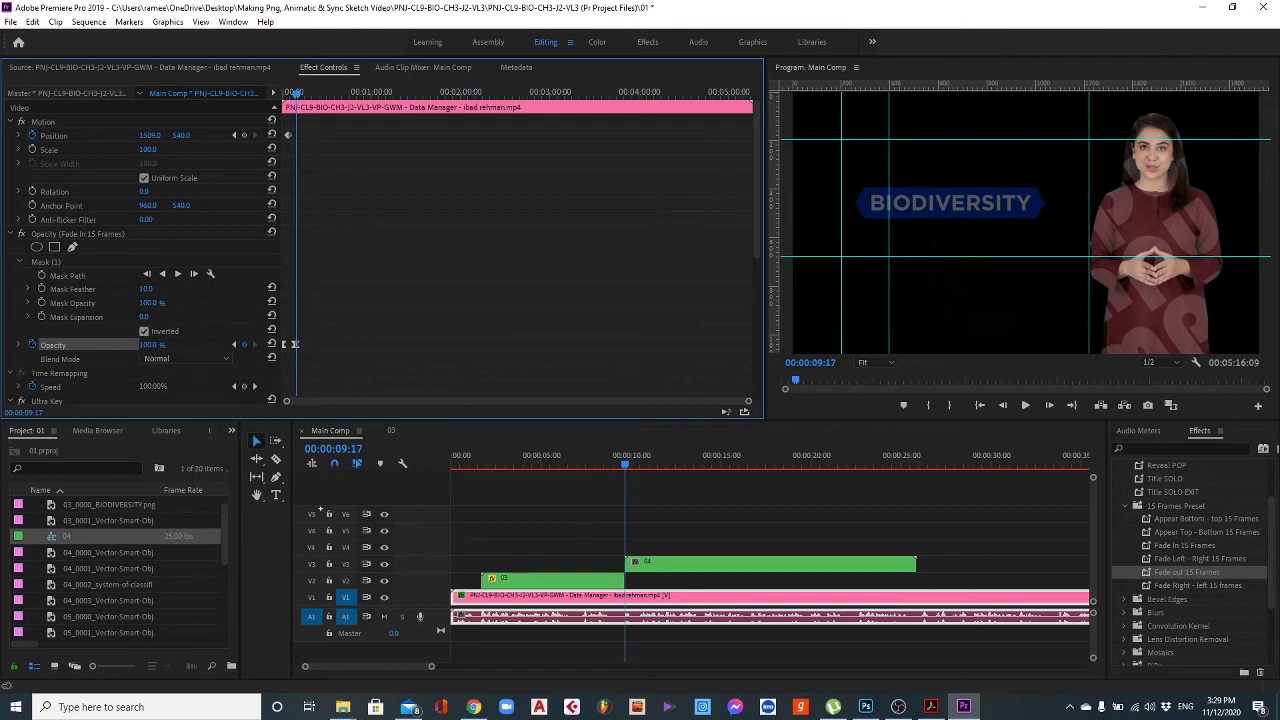
left_click(154, 345)
type("0")
key("Return")
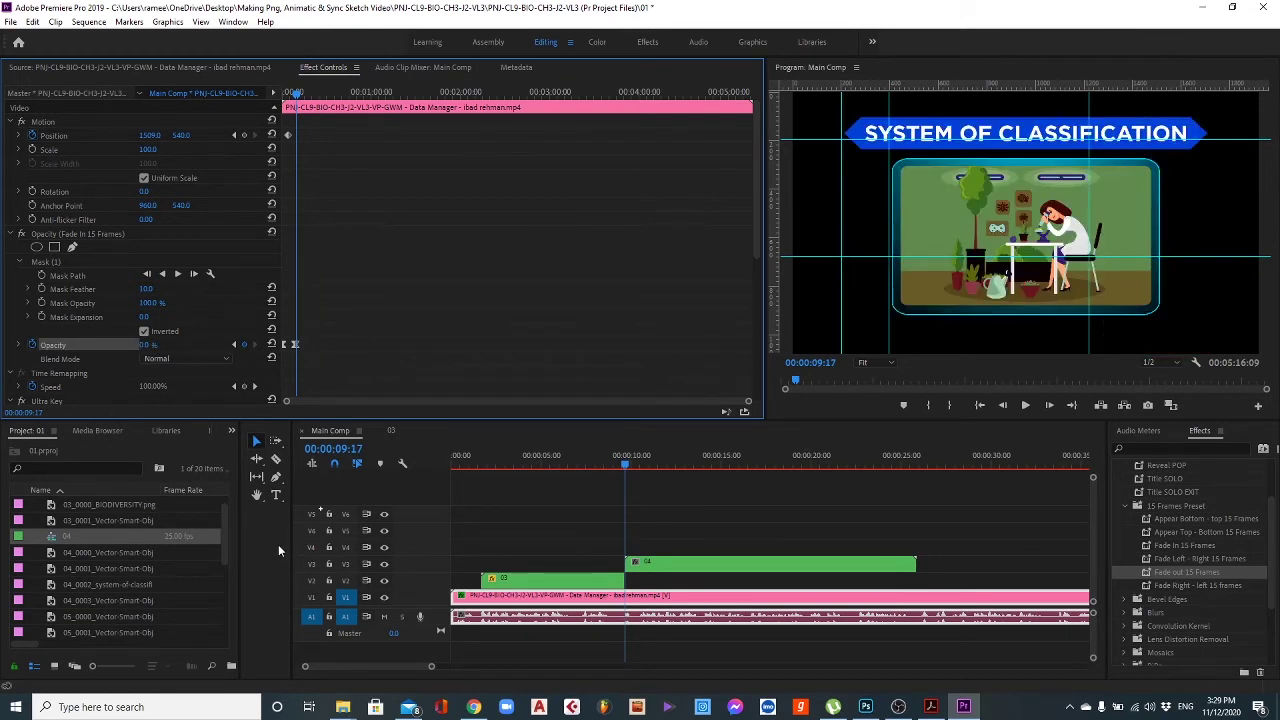
key("ctrl+s")
Play back the presenter's fade-out before nested clip 04 and save the project.
left_click(614, 458)
left_click_drag(614, 458, 611, 458)
key("space")
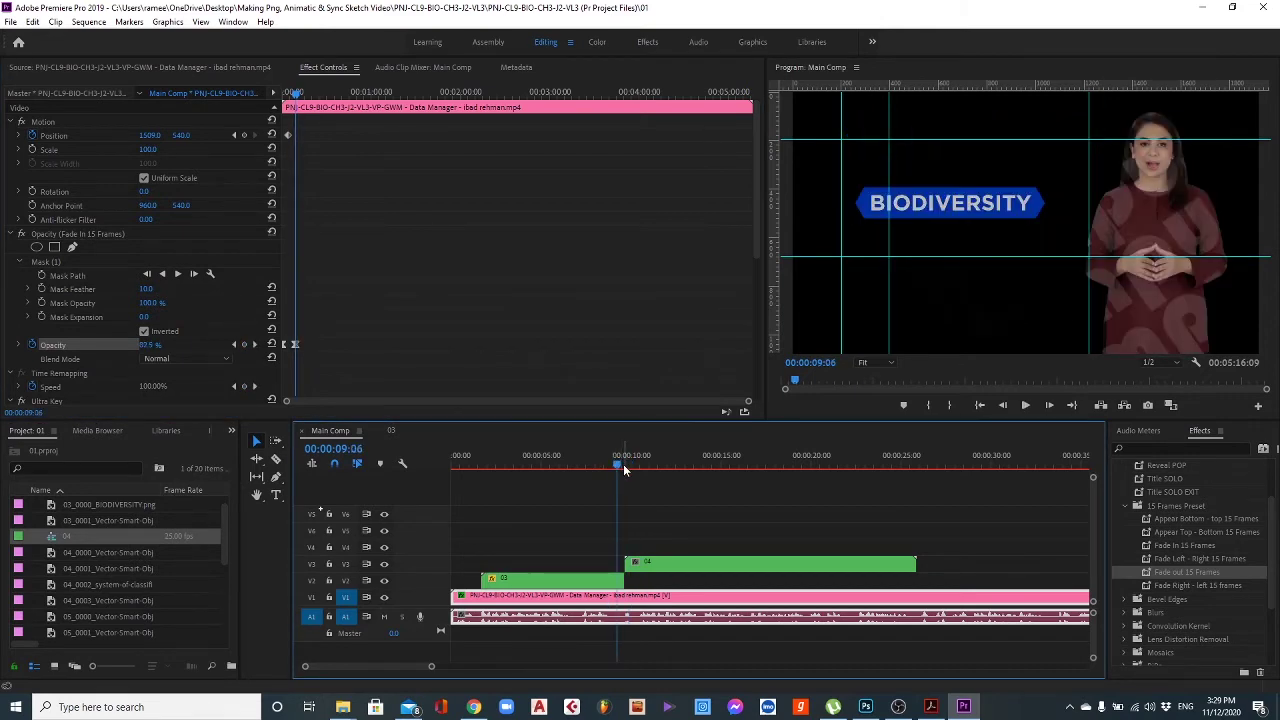
key("space")
mouse_move(628, 463)
left_mouse_down()
mouse_move(646, 463)
mouse_move(630, 463)
left_mouse_up()
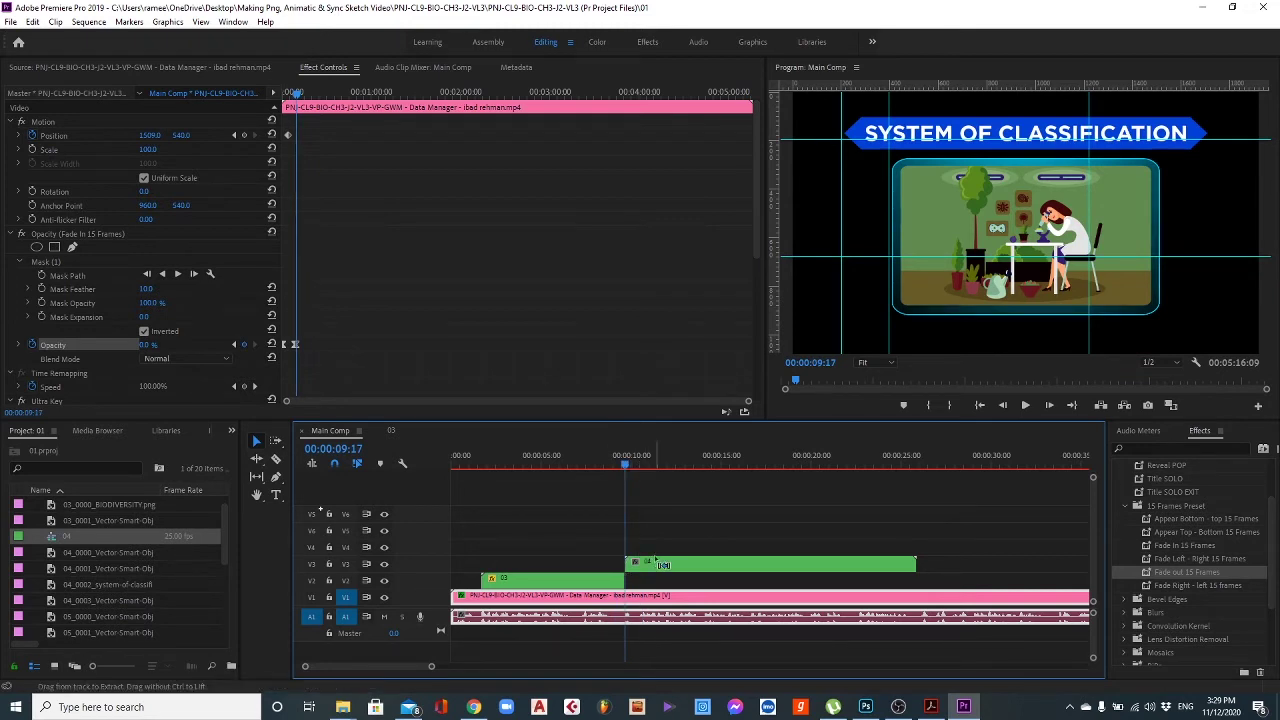
key("ctrl+s")
mouse_move(620, 462)
left_mouse_down()
mouse_move(670, 466)
mouse_move(637, 466)
left_mouse_up()
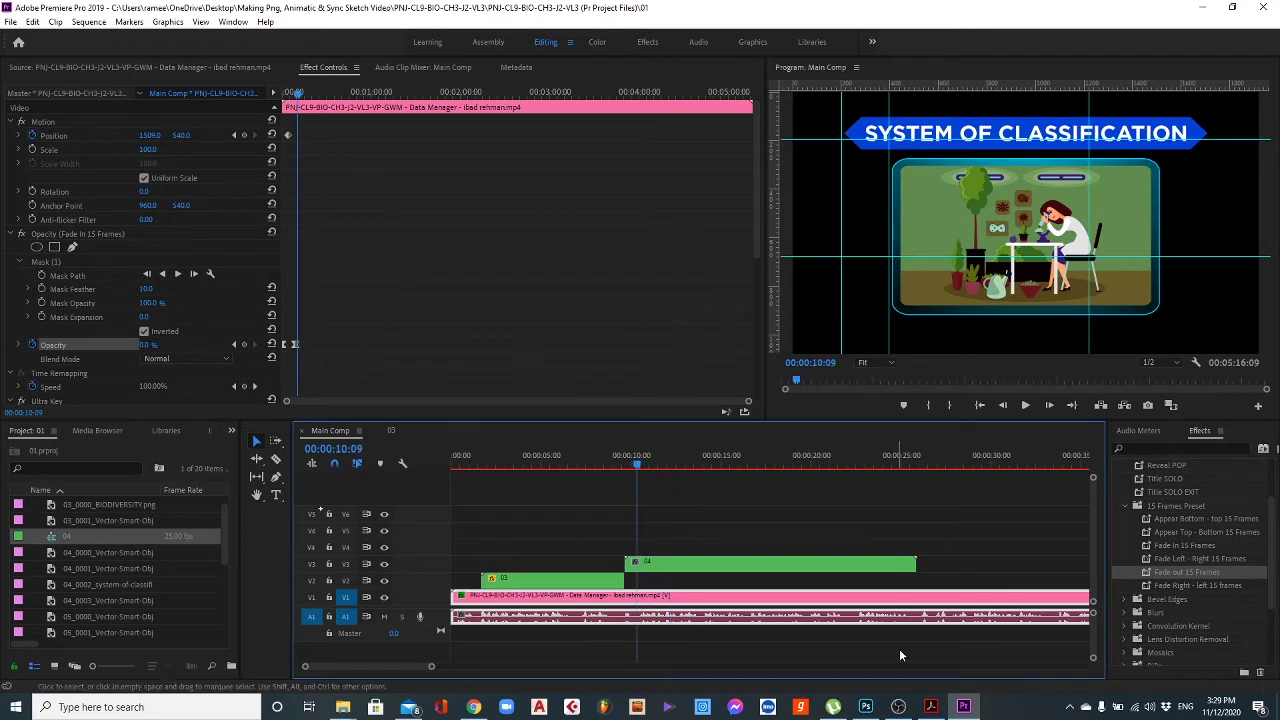
Try the Fade In 15 Frames preset on nested clip 04, play back the transition, and undo the preset.
left_click_drag(1179, 544, 647, 566)
left_click_drag(636, 465, 602, 465)
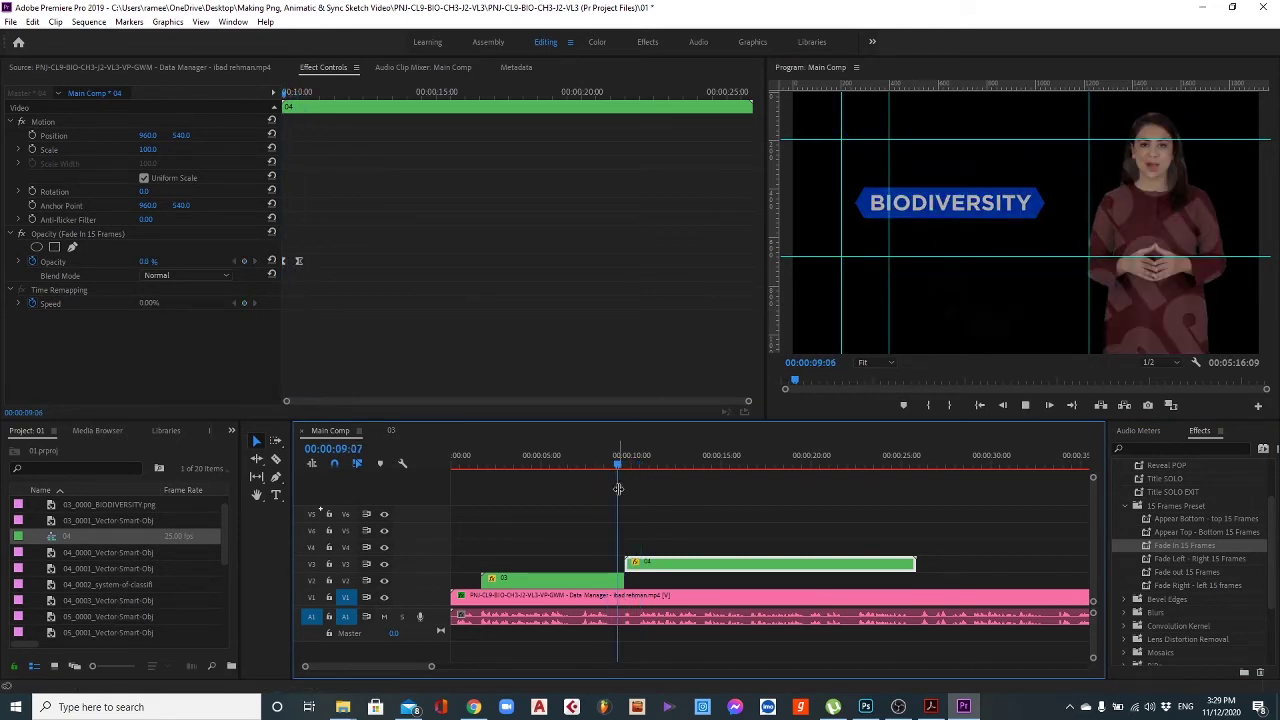
key("space")
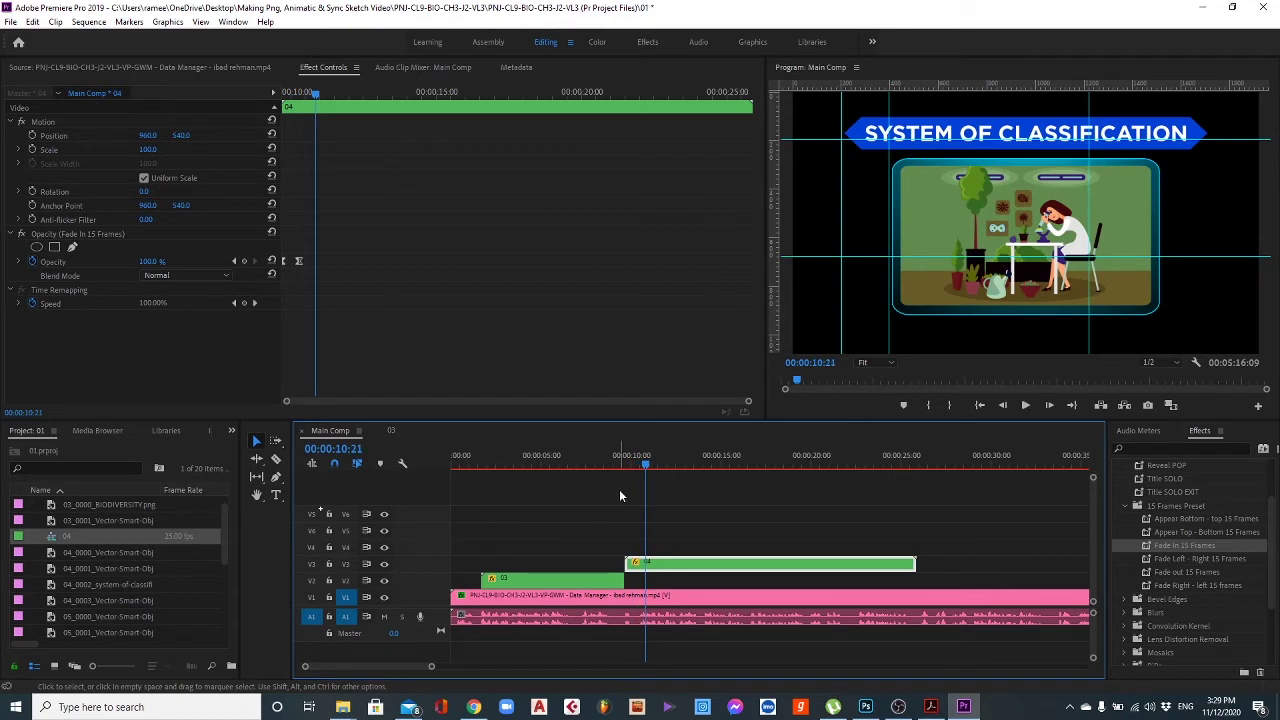
key("ctrl+z")
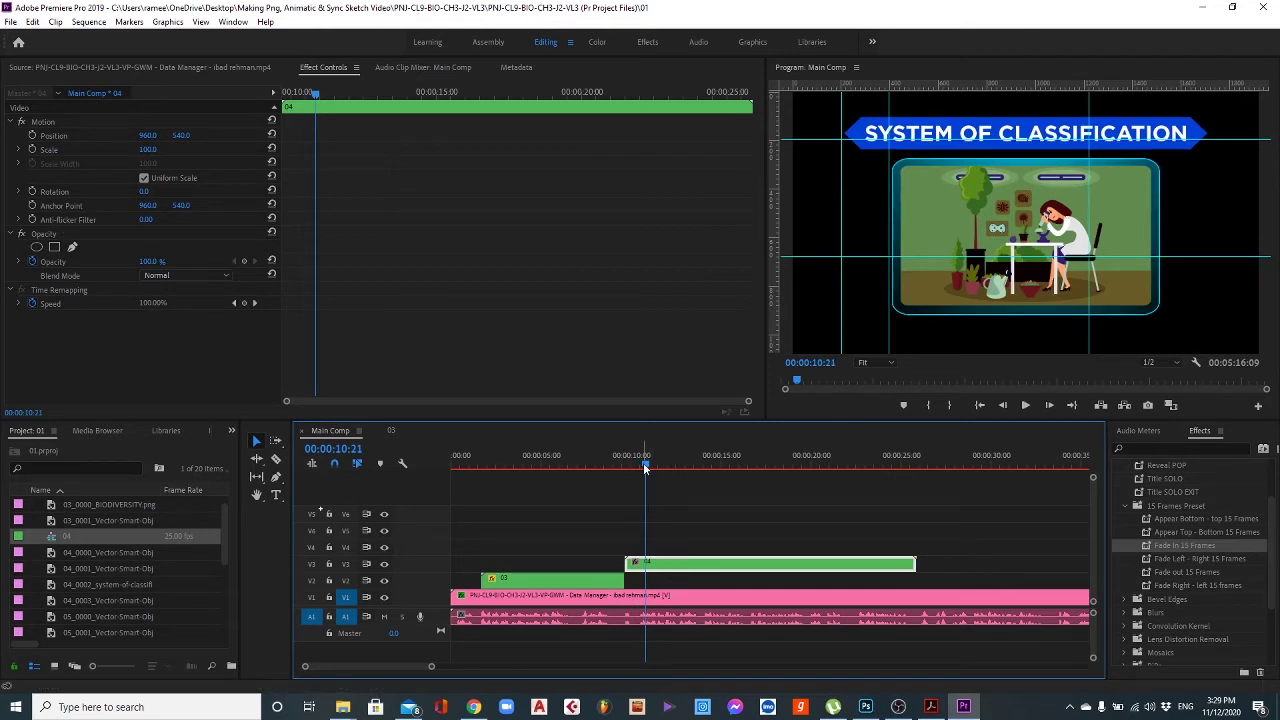
Play back the first part of nested clip 04 from about 00:00:09:22 to check its timing against the narration.
mouse_move(644, 467)
left_mouse_down()
mouse_move(612, 462)
mouse_move(627, 462)
left_mouse_up()
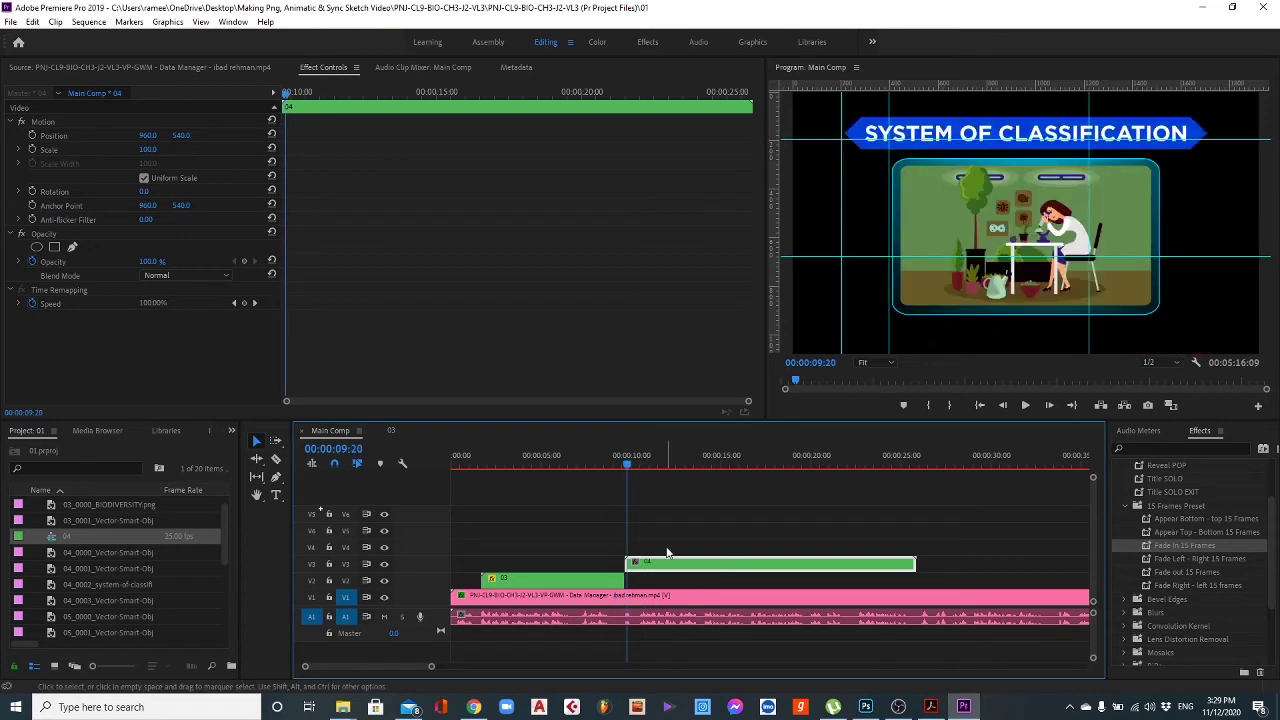
left_click(630, 458)
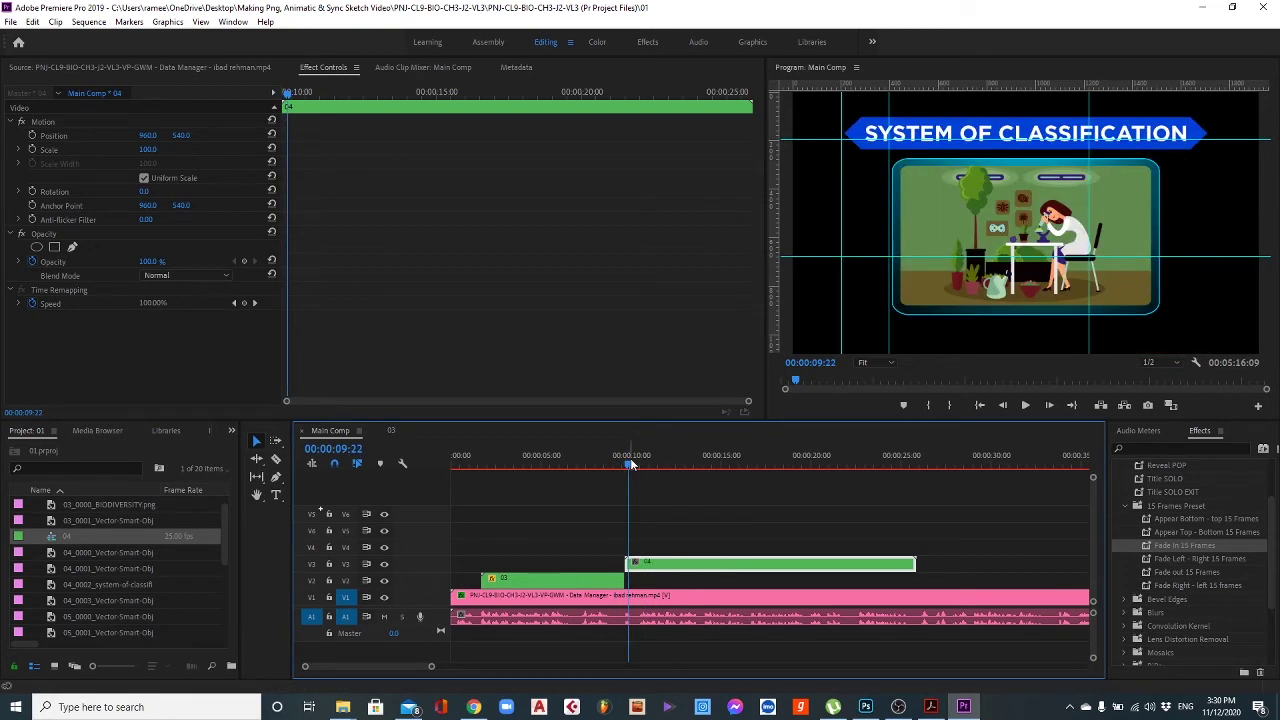
key("space")
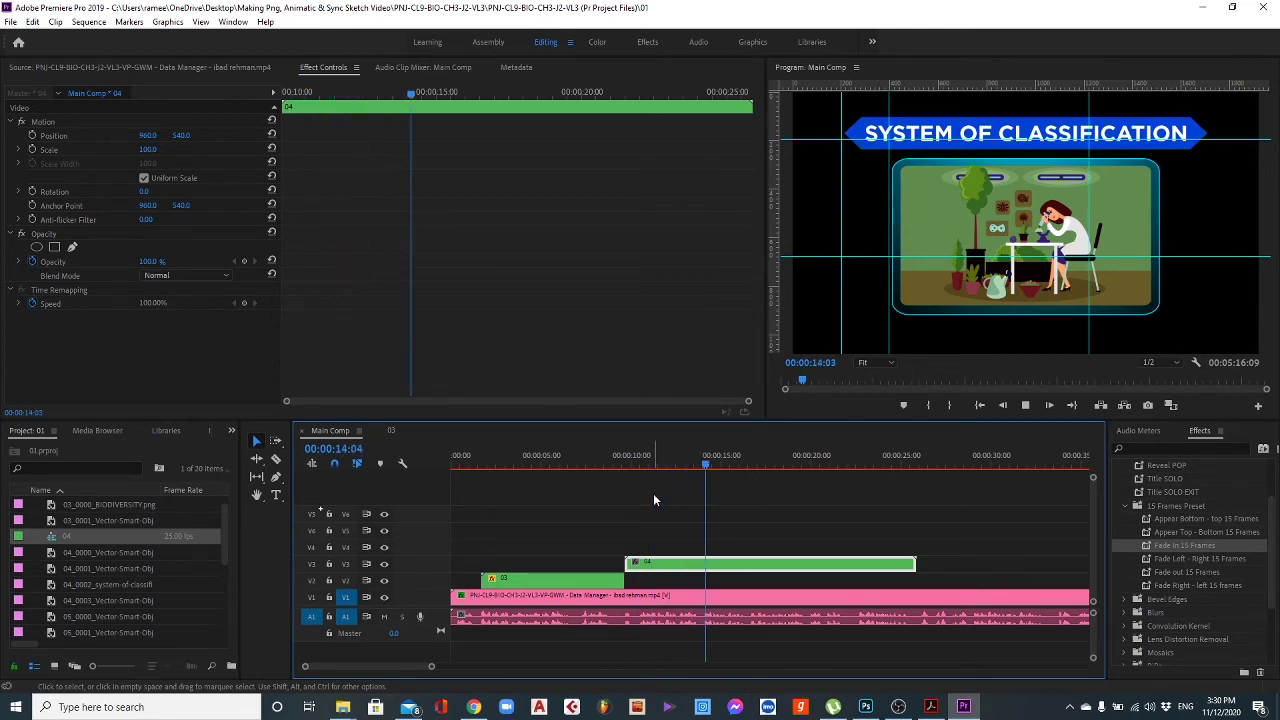
left_click_drag(738, 466, 705, 466)
key("space")
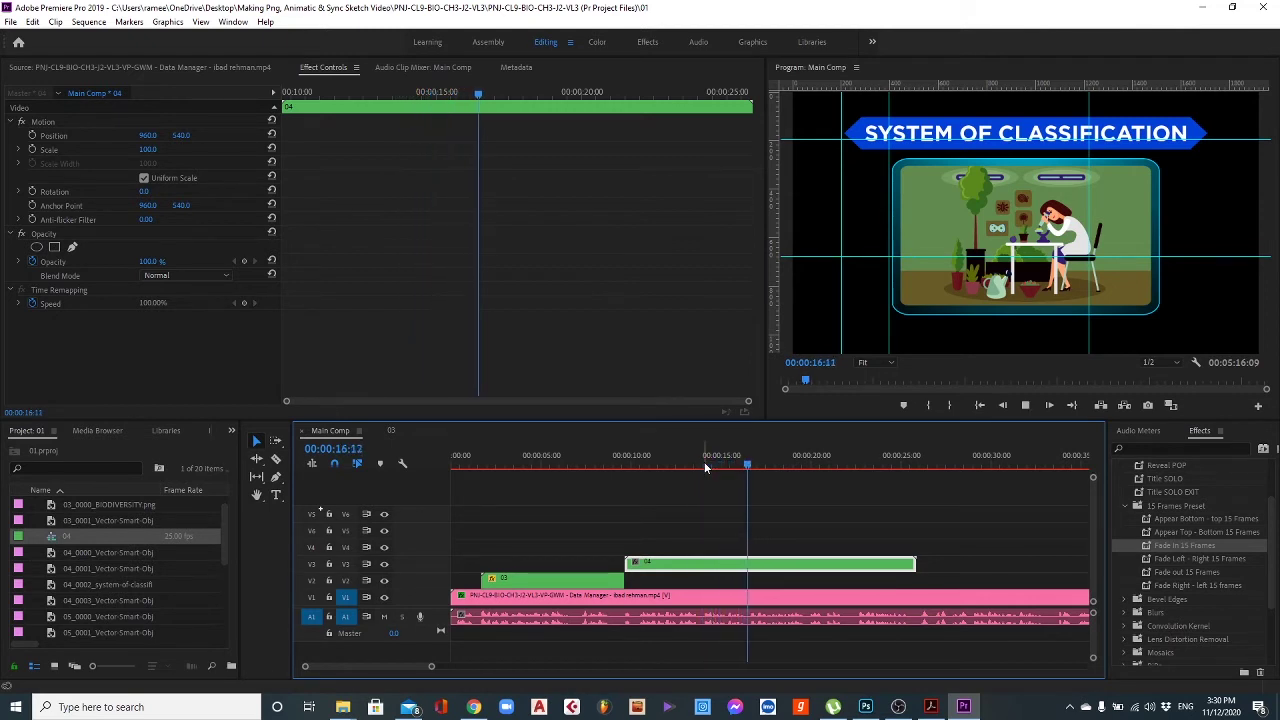
key("space")
Open nested sequence 04 and shift the system-of-classification title and 04_0003_Vector-Smart-Object.png clips to start at 00:00:00:20.
left_click_drag(692, 466, 640, 468)
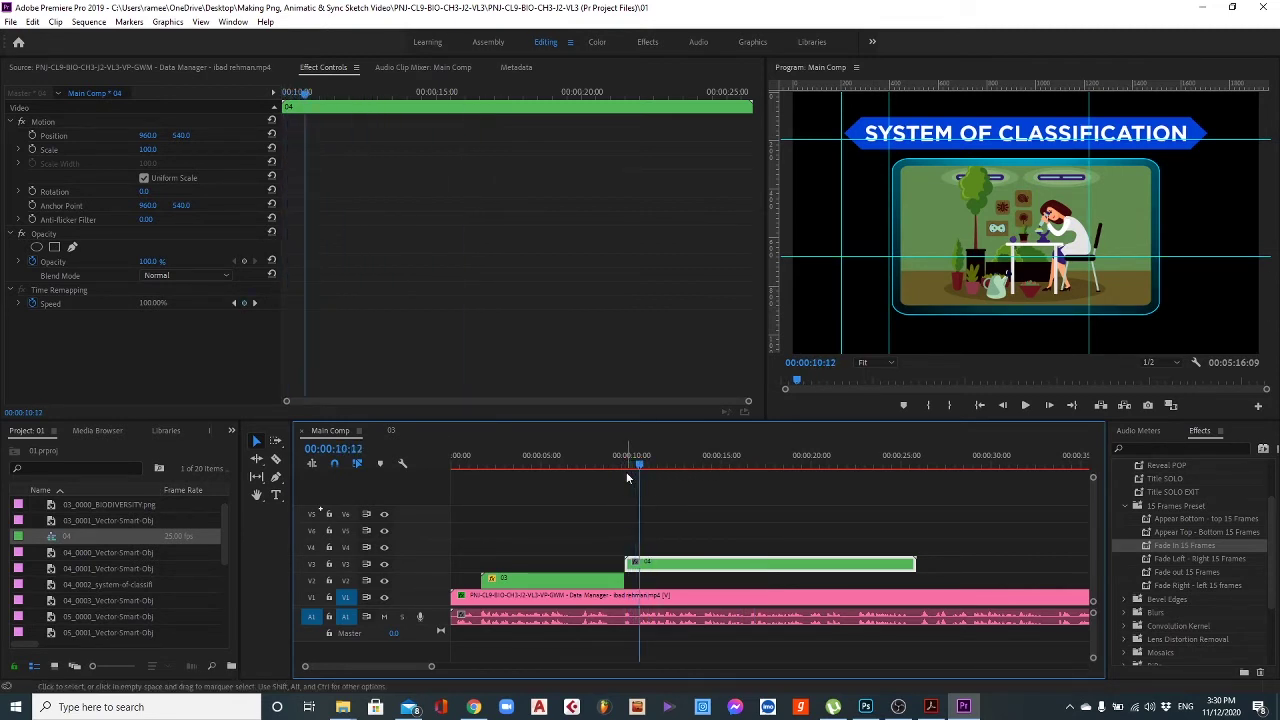
double_click(667, 568)
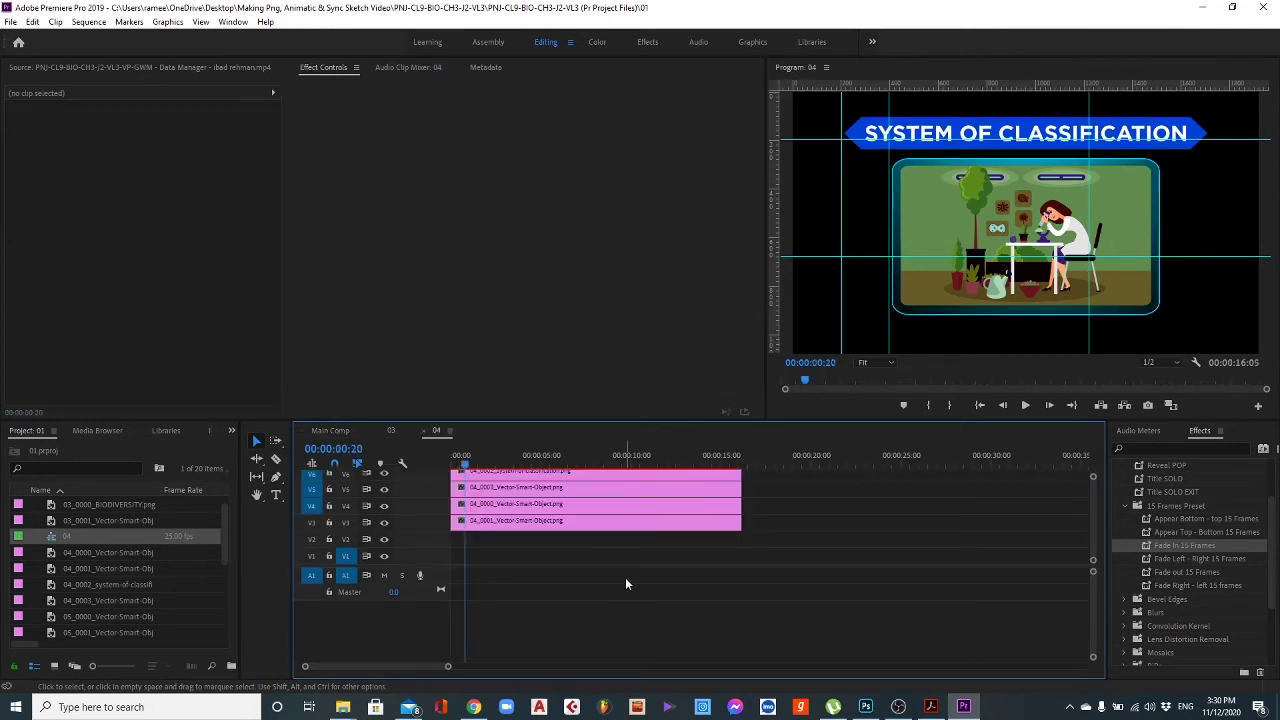
scroll(530, 539, "up", 1)
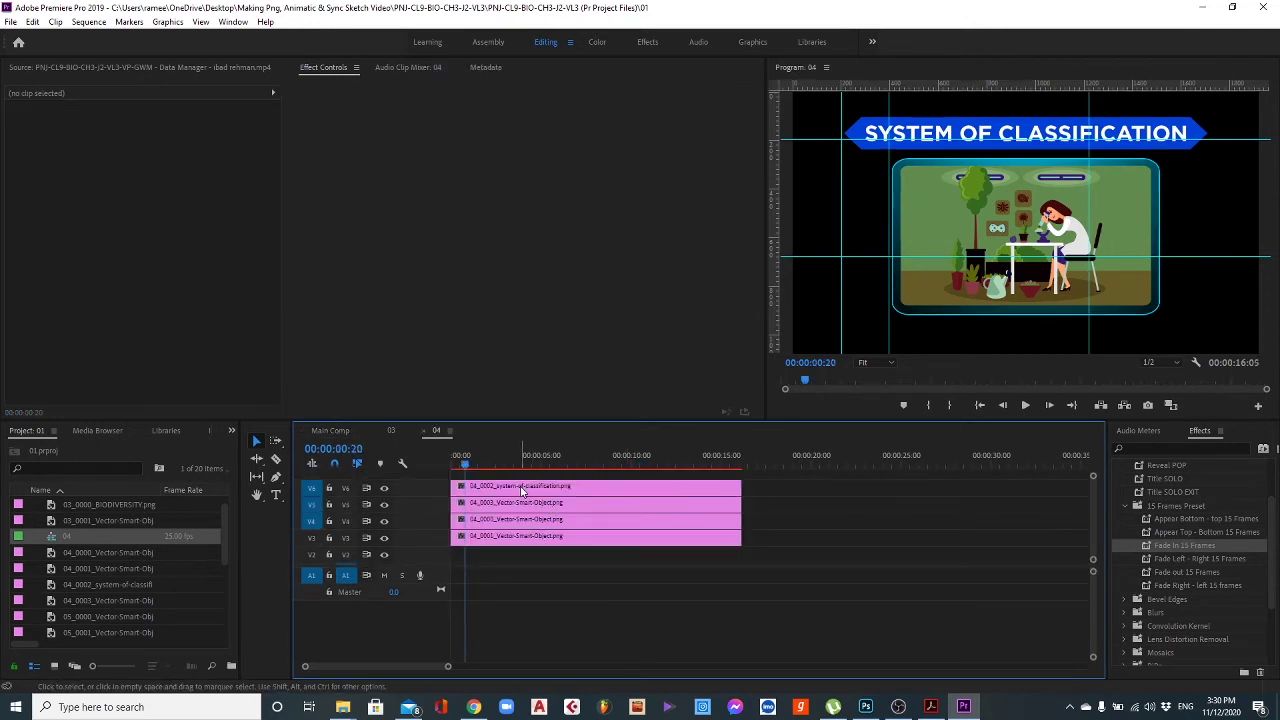
left_click(520, 492)
left_click(527, 503, "shift")
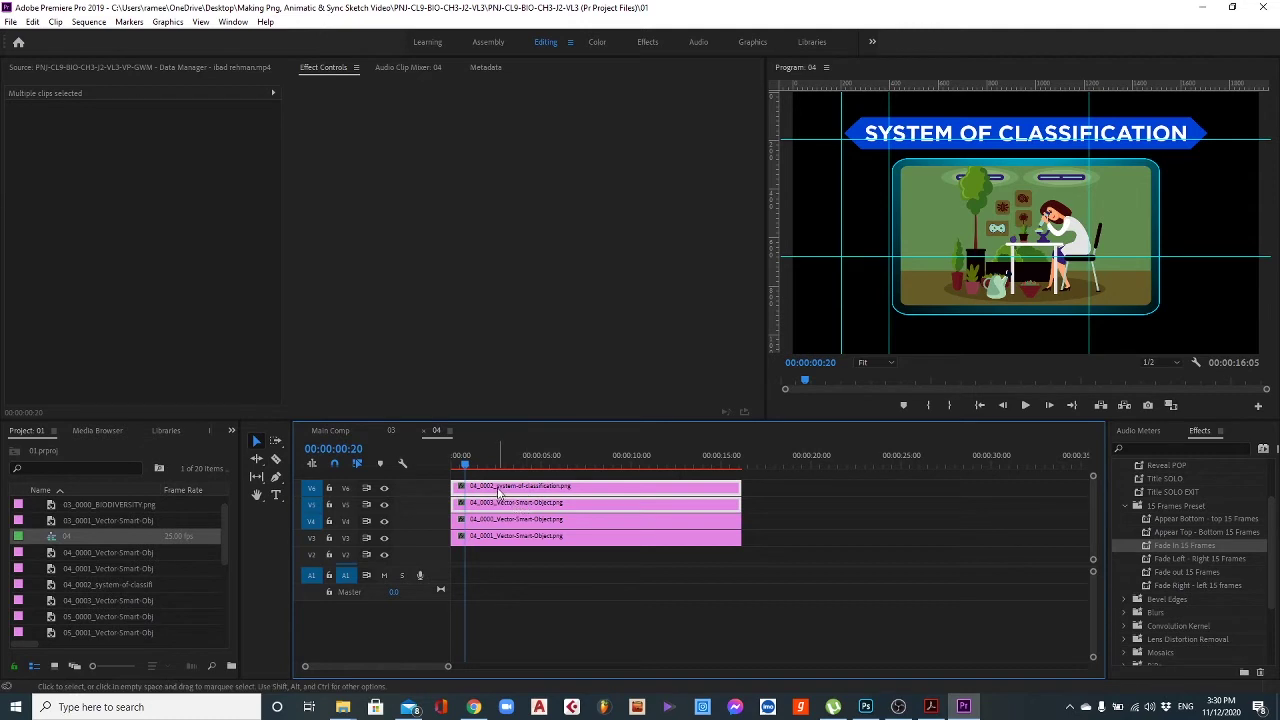
left_click_drag(500, 495, 519, 495)
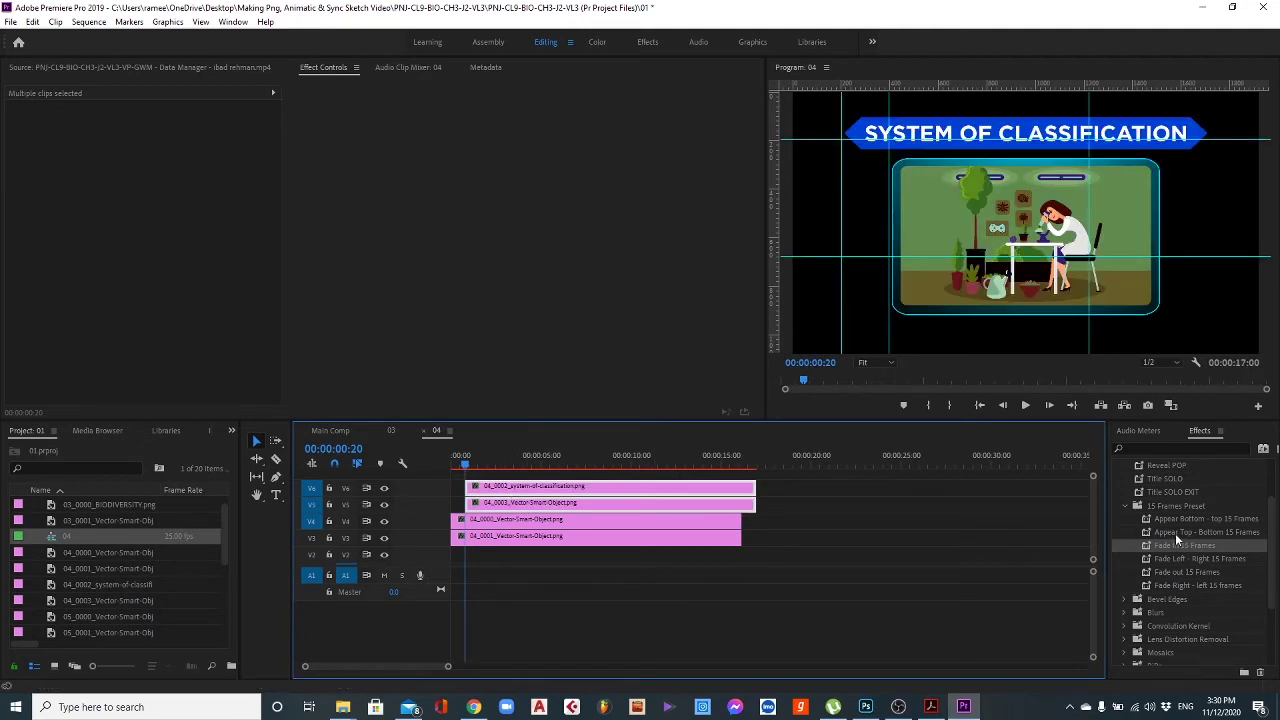
Apply the Appear Top - Bottom 15 Frames preset to the two shifted title clips and play back the animation.
left_click_drag(1175, 532, 741, 528)
key("space")
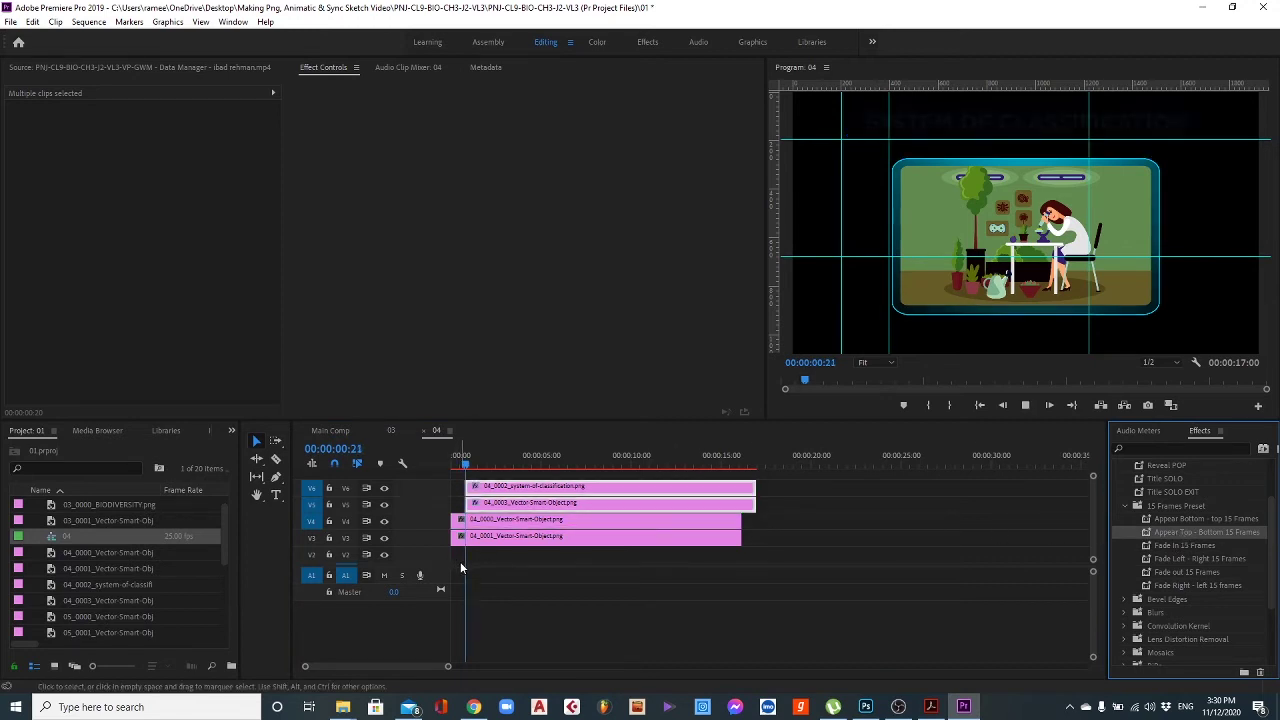
key("space")
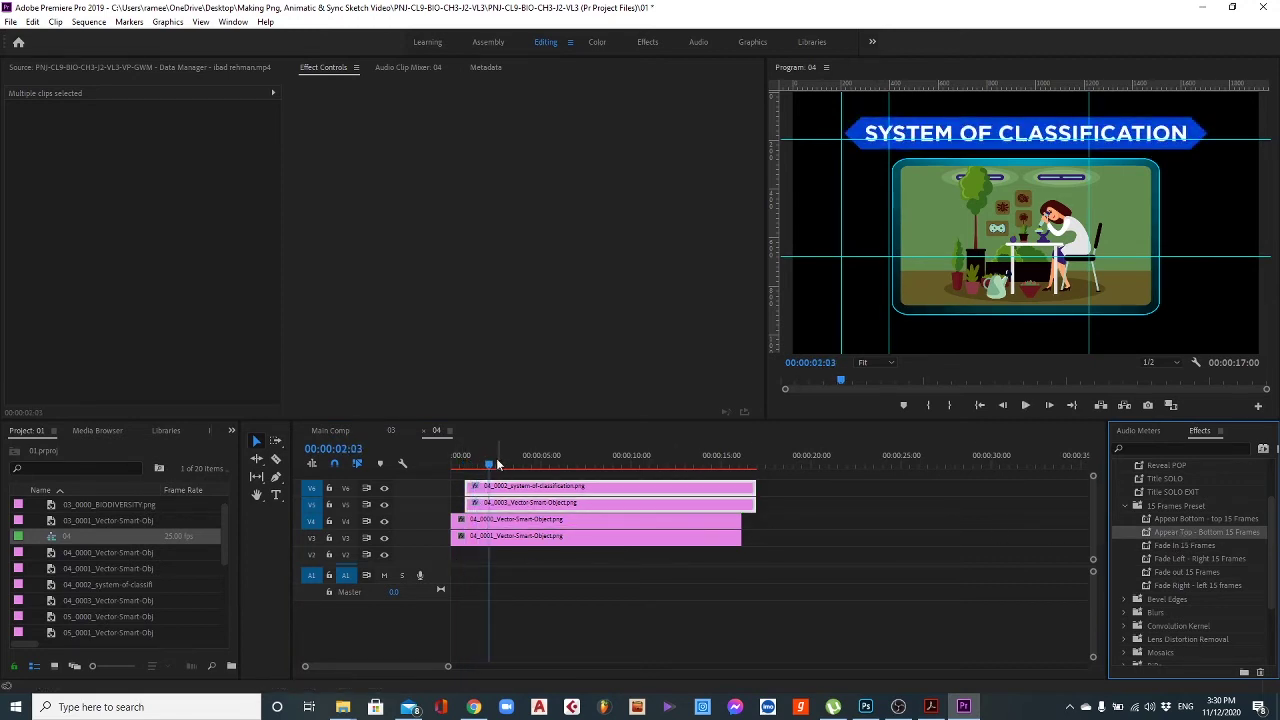
Shift the 04_0000 and 04_0001 Vector-Smart-Object.png clips to start at 00:00:01:10.
mouse_move(496, 458)
left_mouse_down()
mouse_move(457, 466)
mouse_move(476, 467)
left_mouse_up()
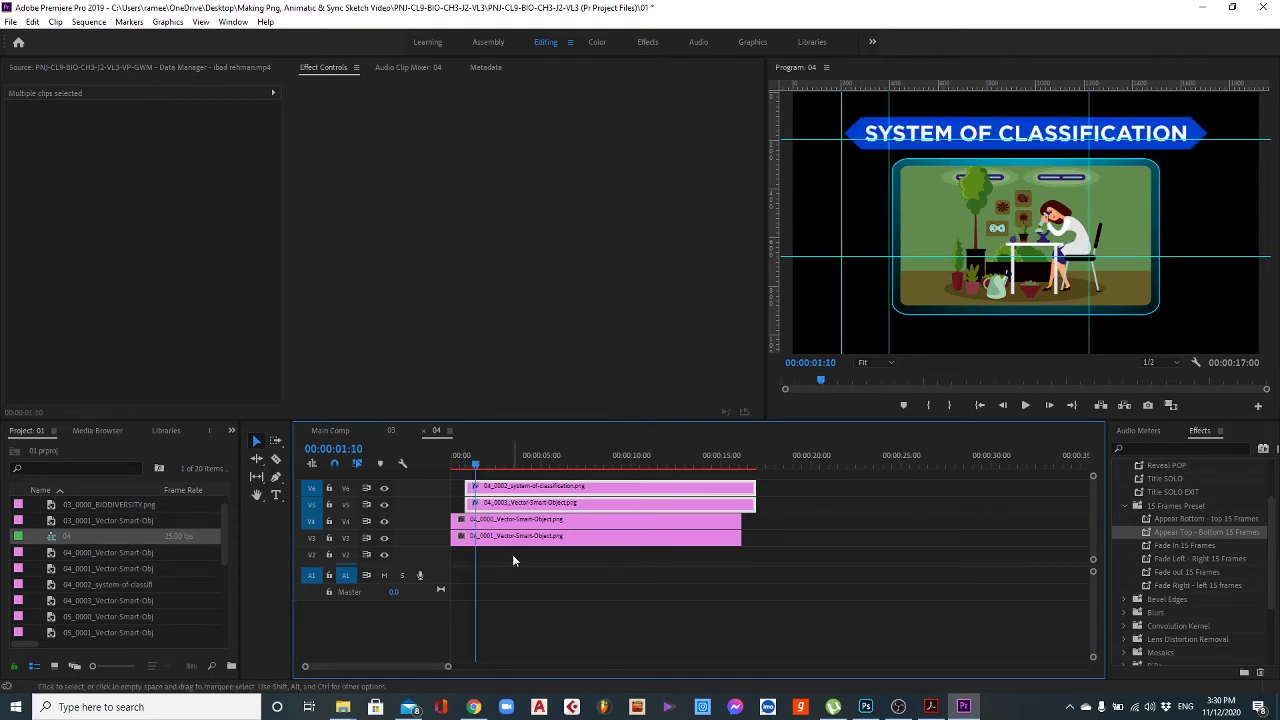
left_click_drag(512, 556, 537, 523)
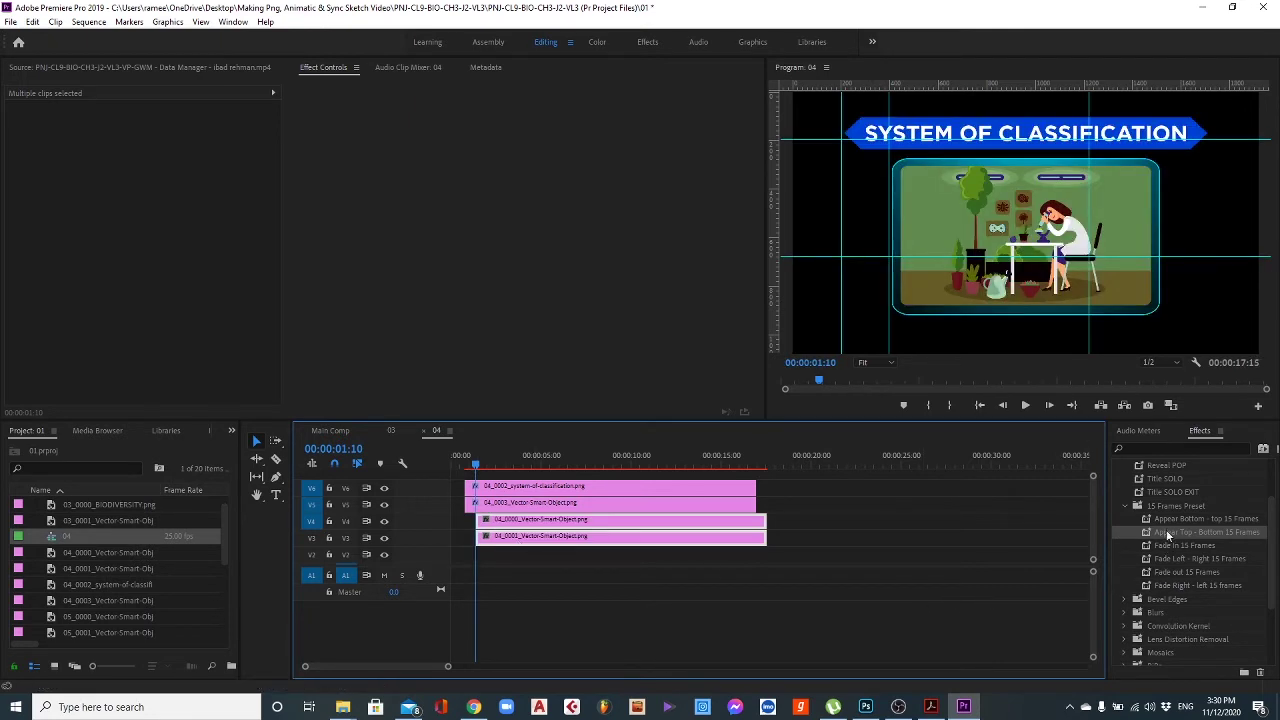
Apply the Appear Bottom - top 15 Frames preset to the 04_0000 and 04_0001 Vector-Smart-Object.png clips and play back the entrance.
left_click_drag(1180, 520, 710, 543)
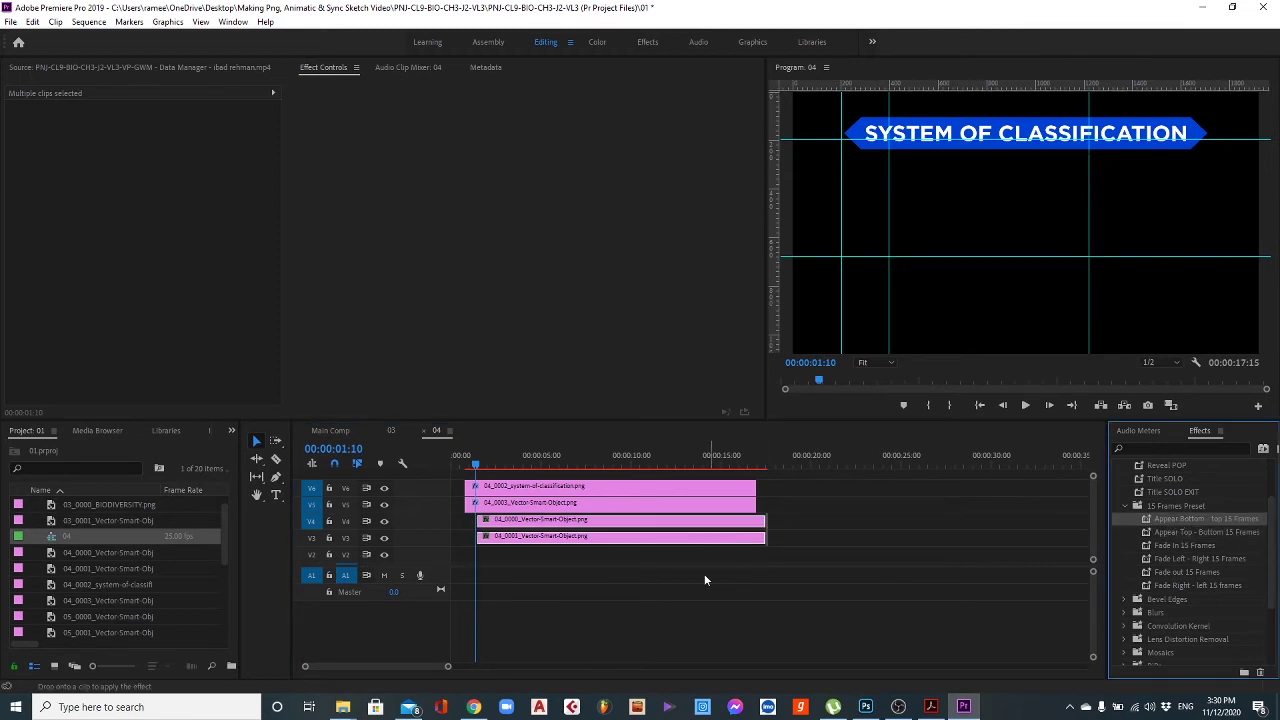
key("space")
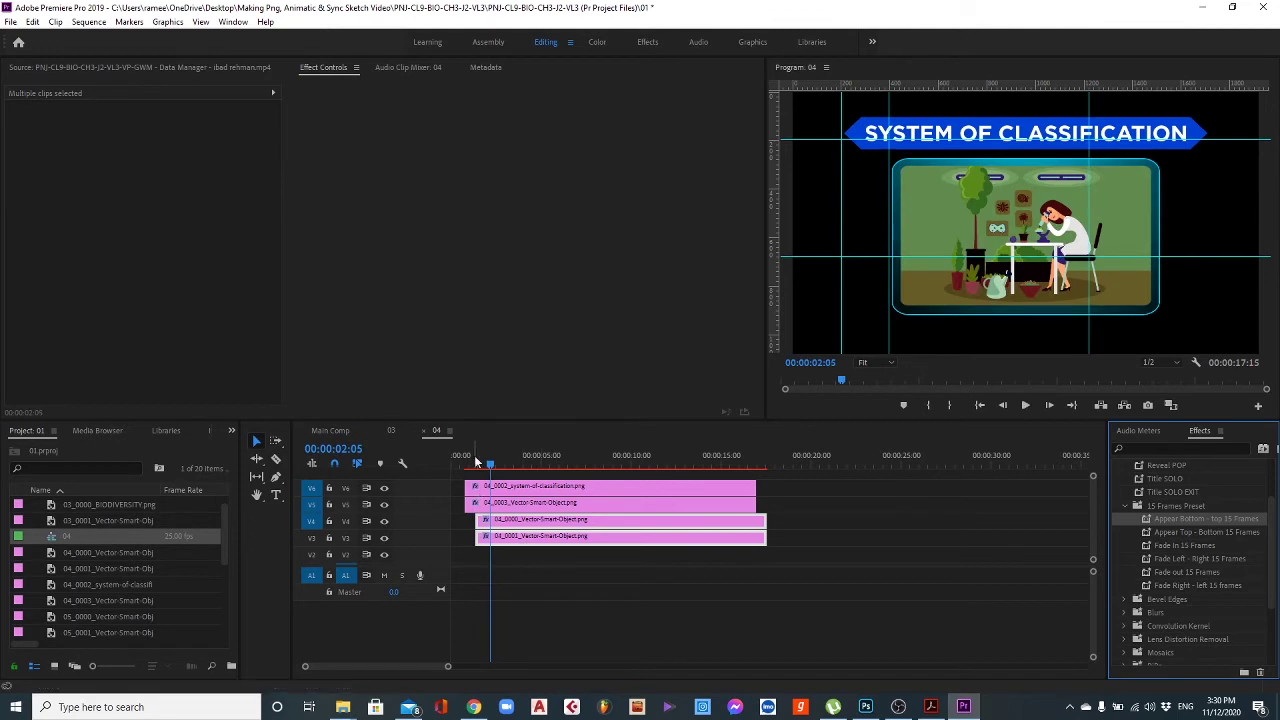
left_click(458, 457)
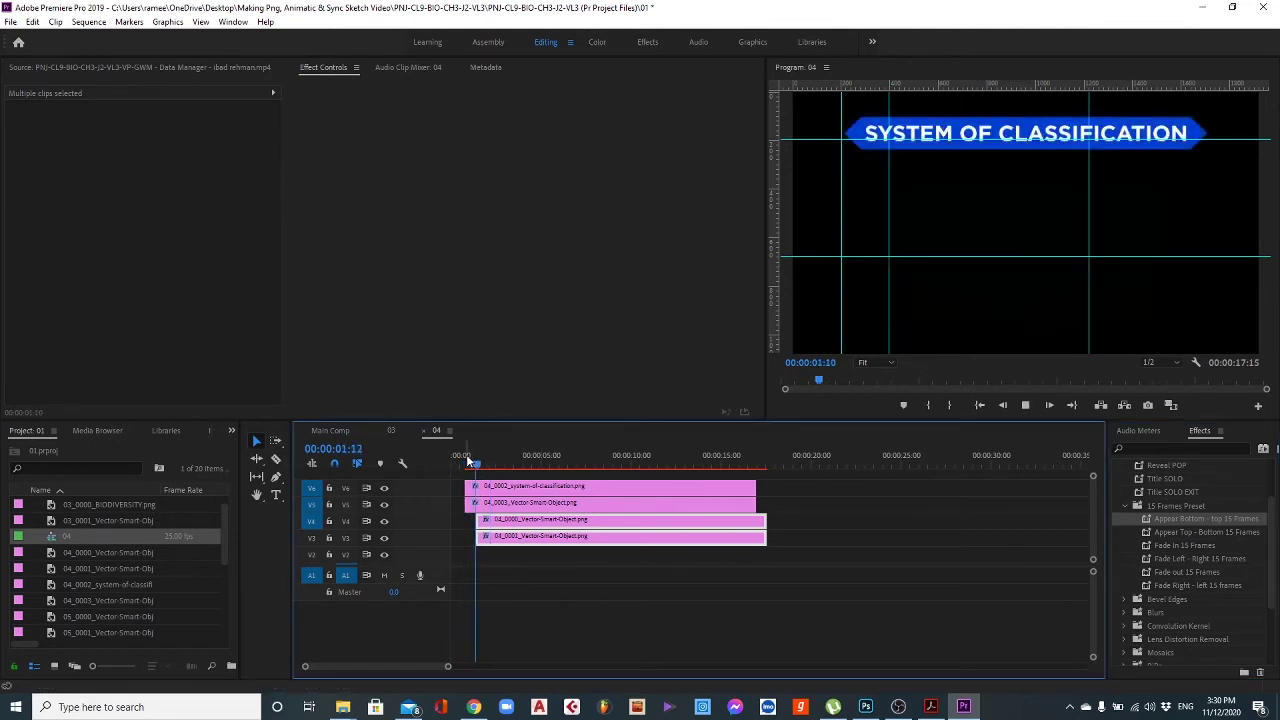
left_click(478, 457)
left_click(460, 457)
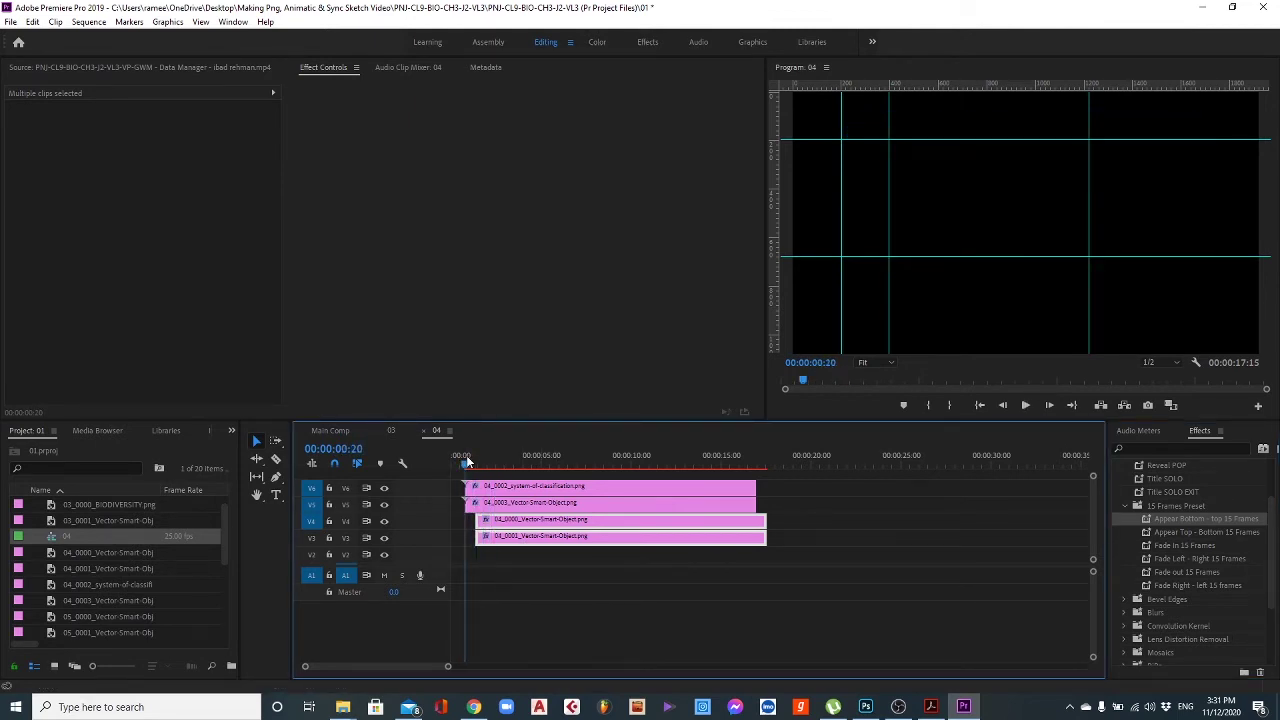
key("space")
key("space")
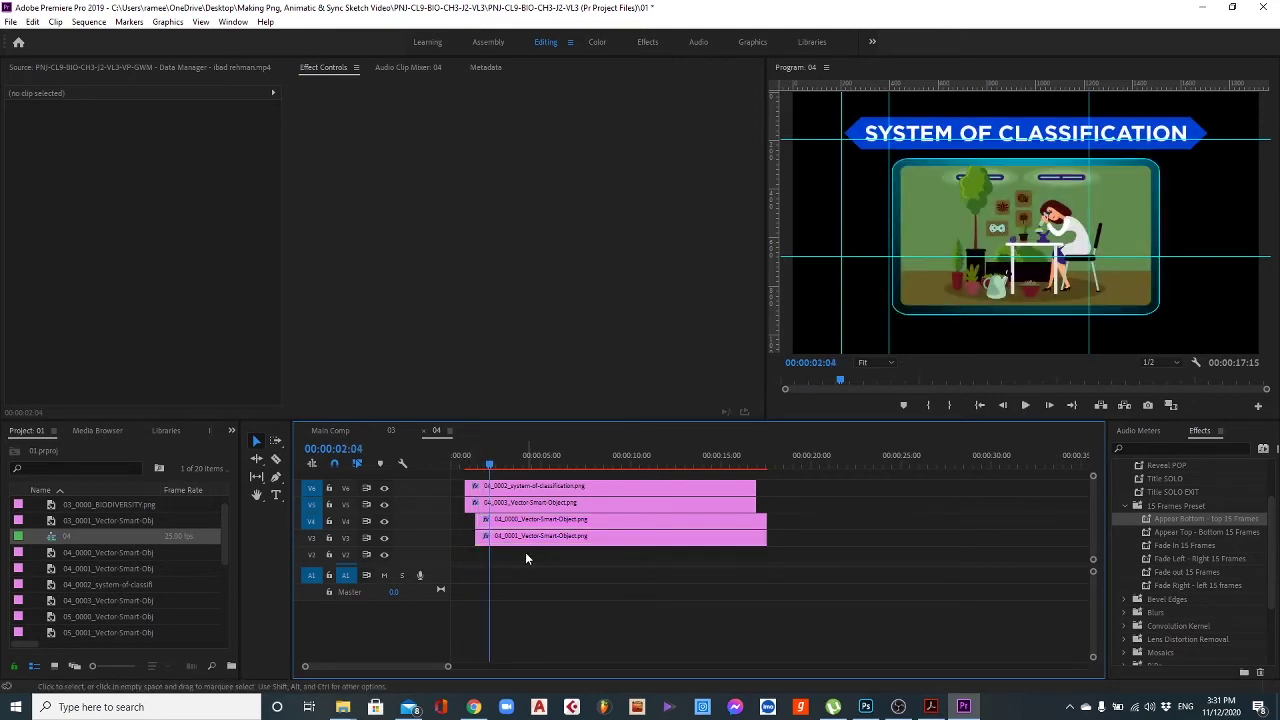
Slow the 04_0001_Vector-Smart-Object.png entrance by moving its ending Transform Position and Opacity keyframes to 00:00:02:15.
left_click(507, 539)
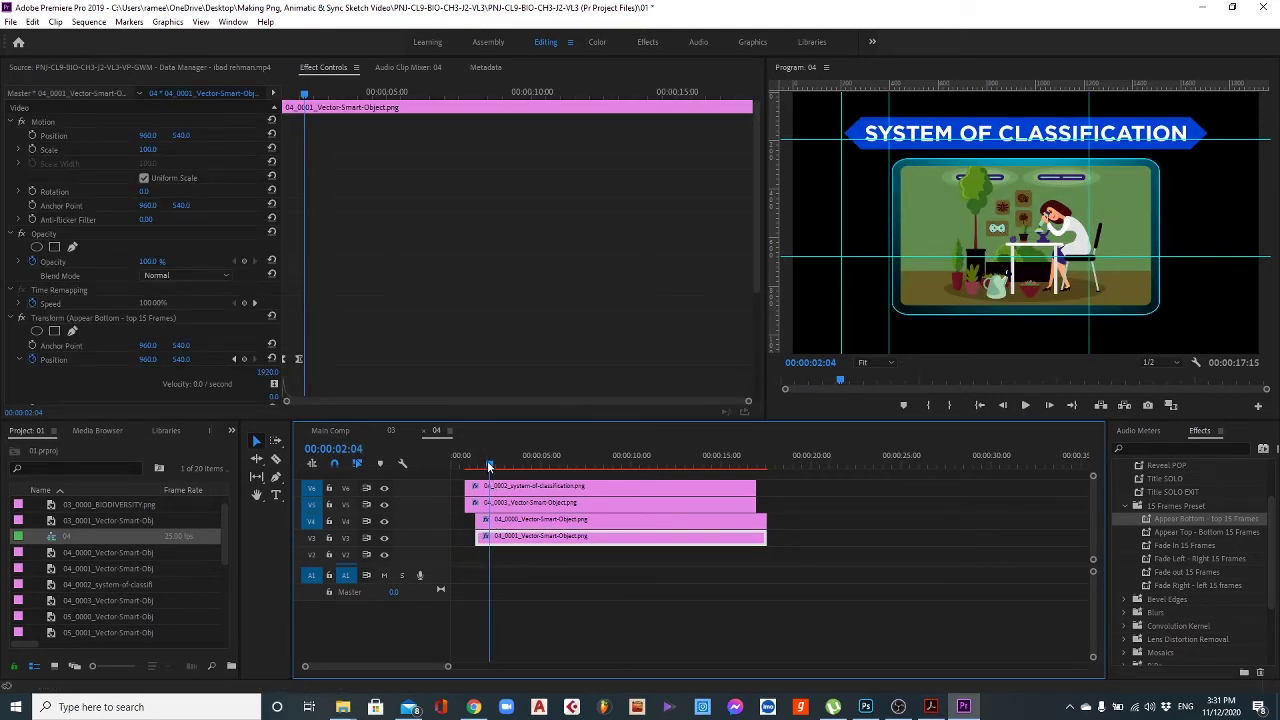
left_click_drag(489, 467, 475, 467)
scroll(310, 314, "down", 2)
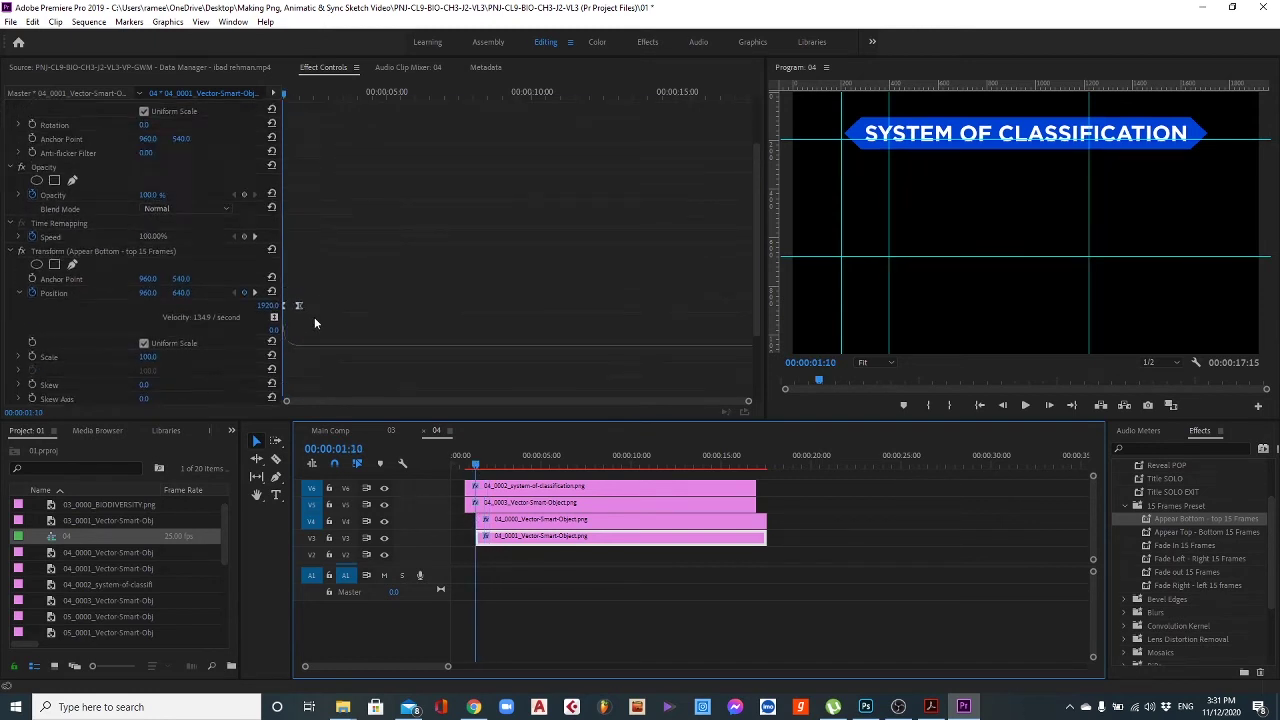
scroll(310, 290, "down", 2)
left_click_drag(321, 203, 288, 365)
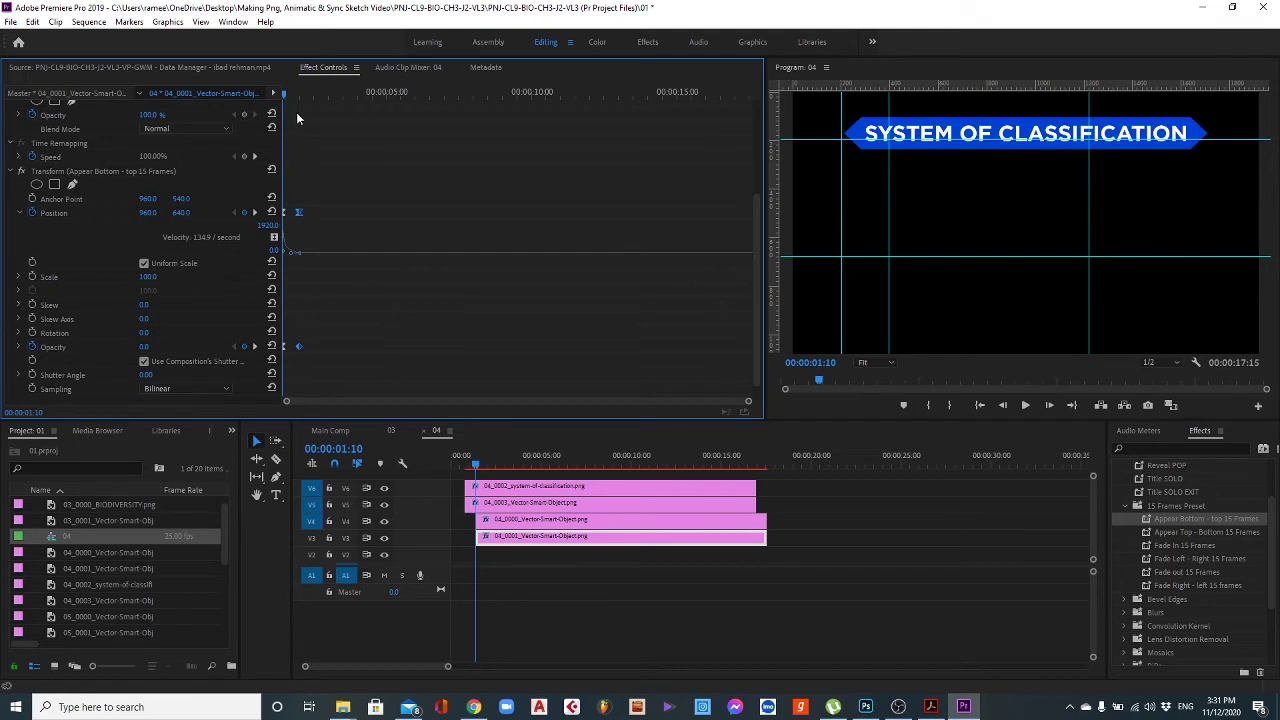
scroll(300, 101, "up", 1)
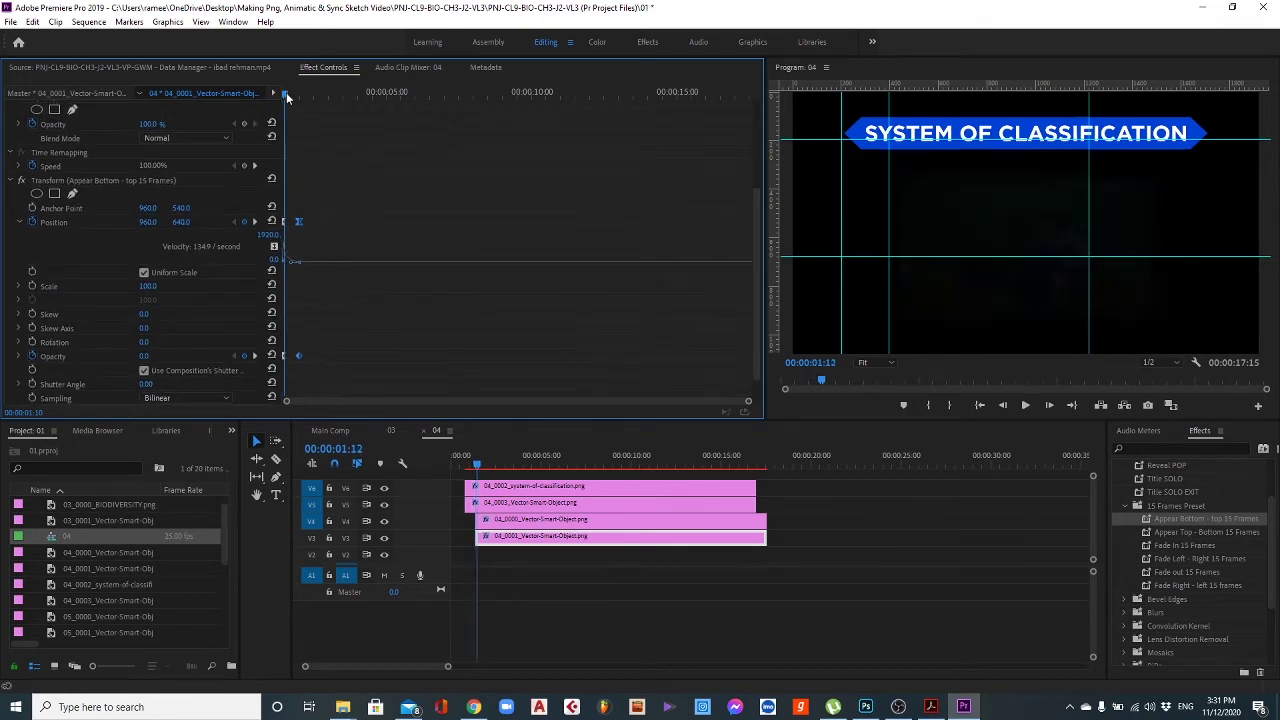
left_click(292, 92)
left_click_drag(292, 92, 296, 92)
key("Right")
key("Right")
key("Right")
key("Right")
key("Right")
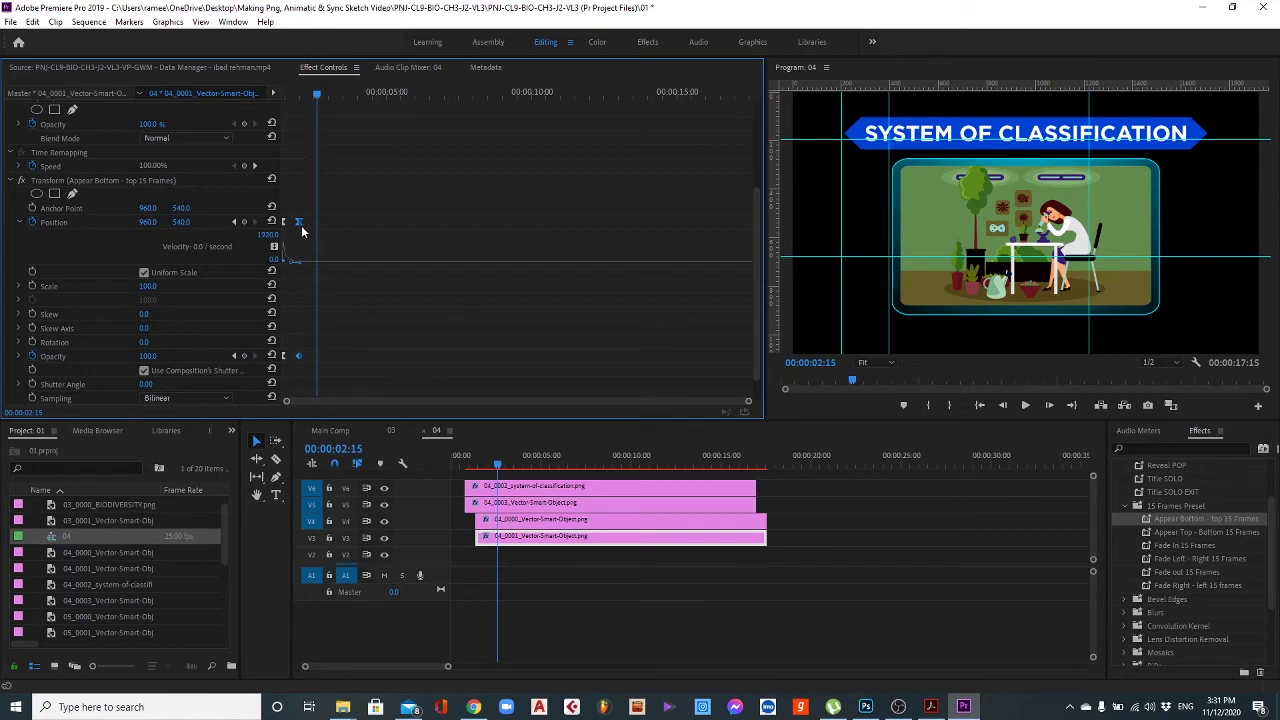
left_click_drag(299, 222, 318, 221)
Move the ending Transform Position and Opacity keyframes of the 04_0000_Vector-Smart-Object.png clip to 00:00:02:15.
left_click(504, 527)
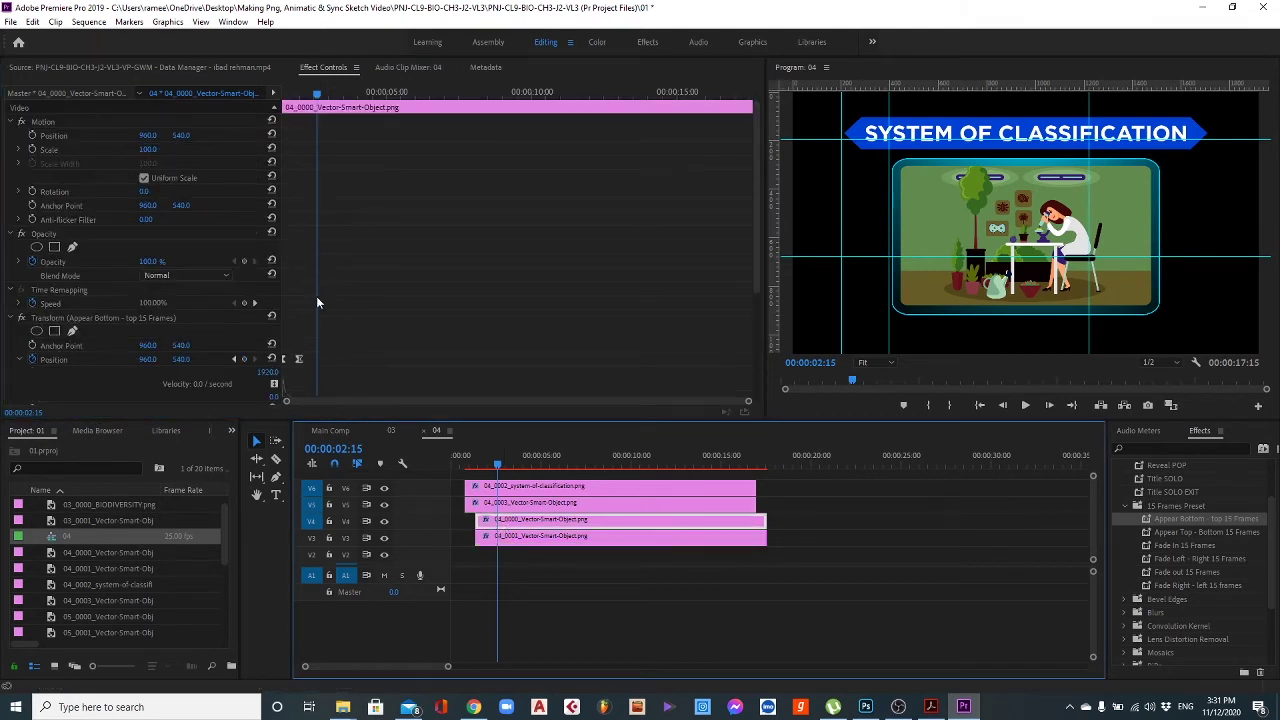
scroll(311, 324, "down", 5)
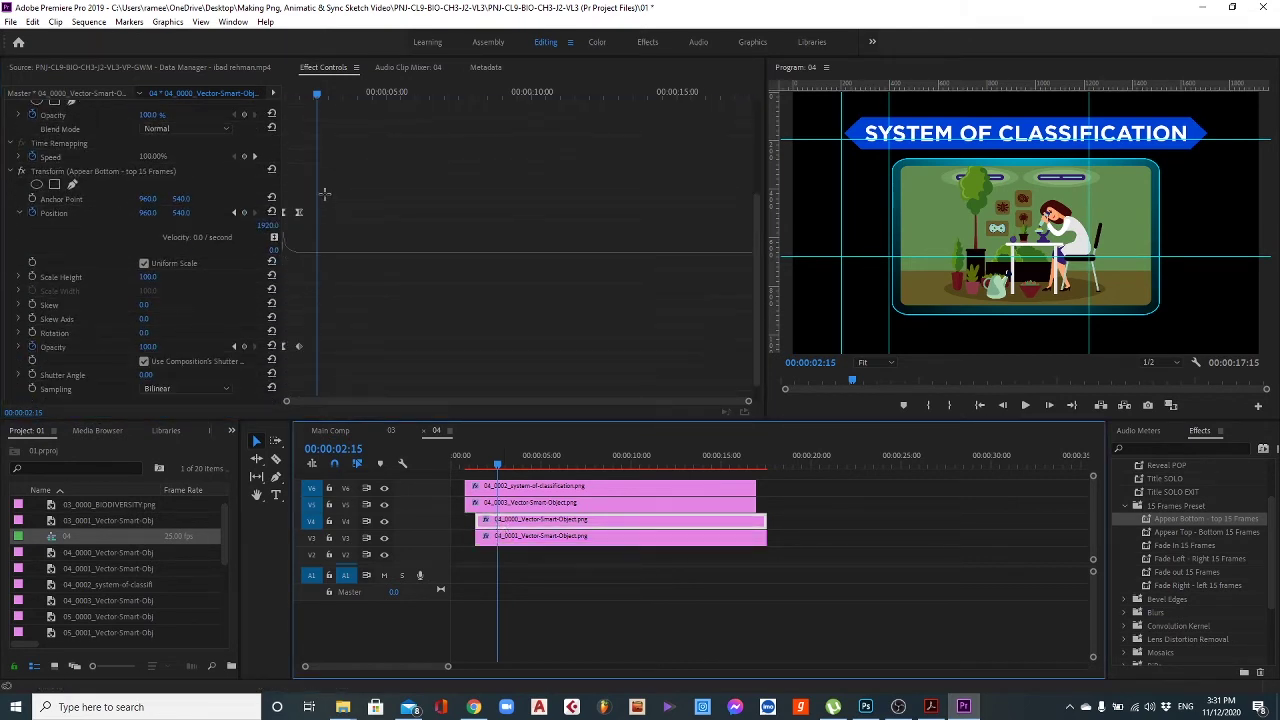
left_click_drag(324, 193, 290, 285)
left_click_drag(303, 220, 318, 214)
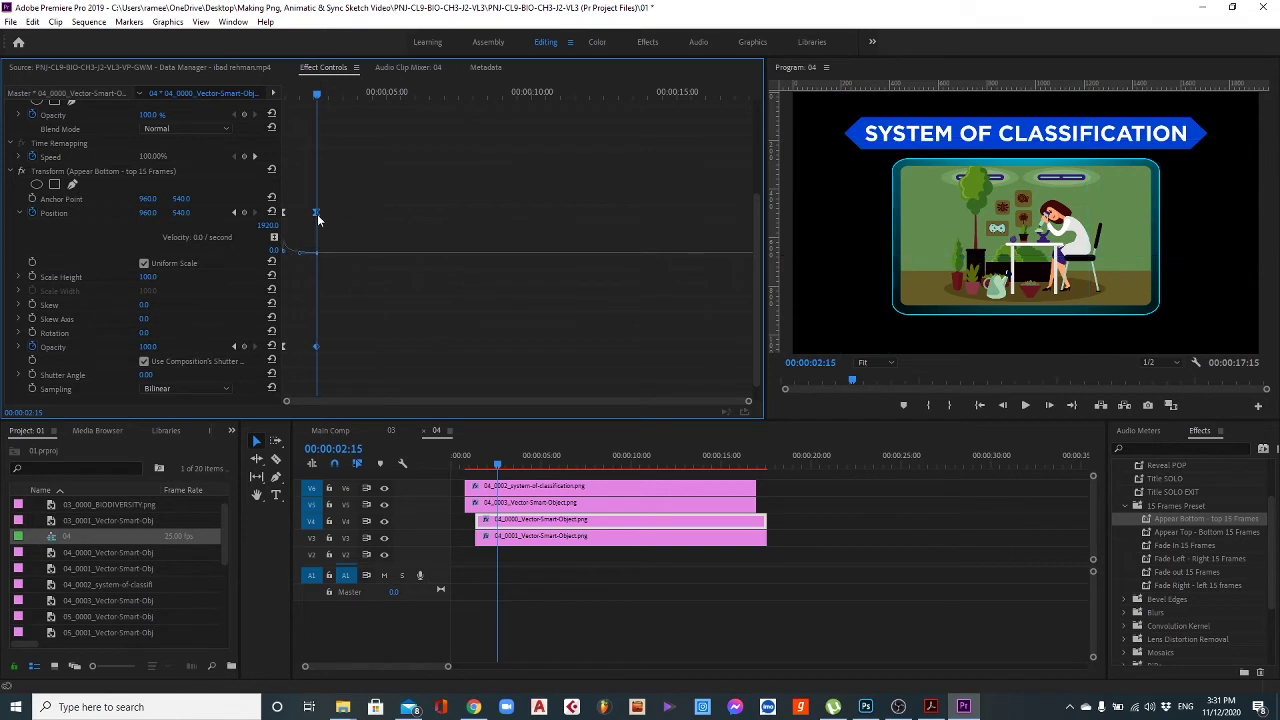
Play back the slowed image entrance in sequence 04 from its start and save the project.
key("Up")
left_click(466, 467)
key("space")
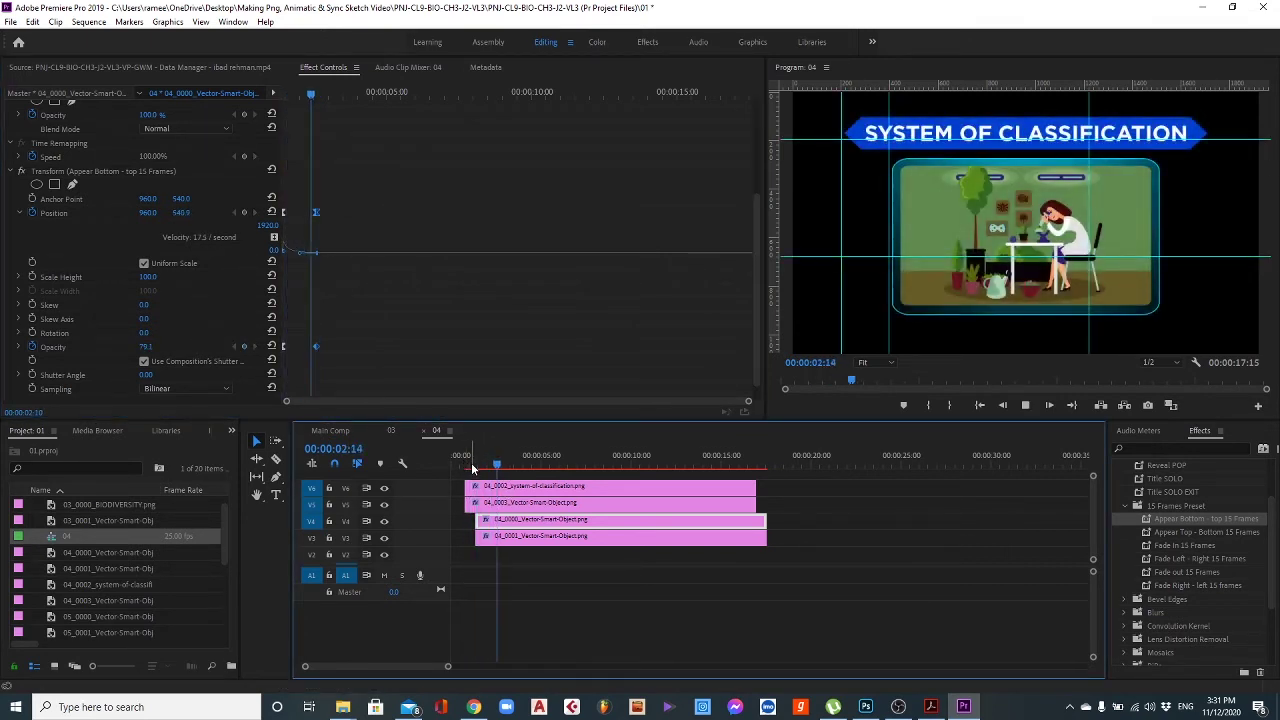
left_click(463, 467)
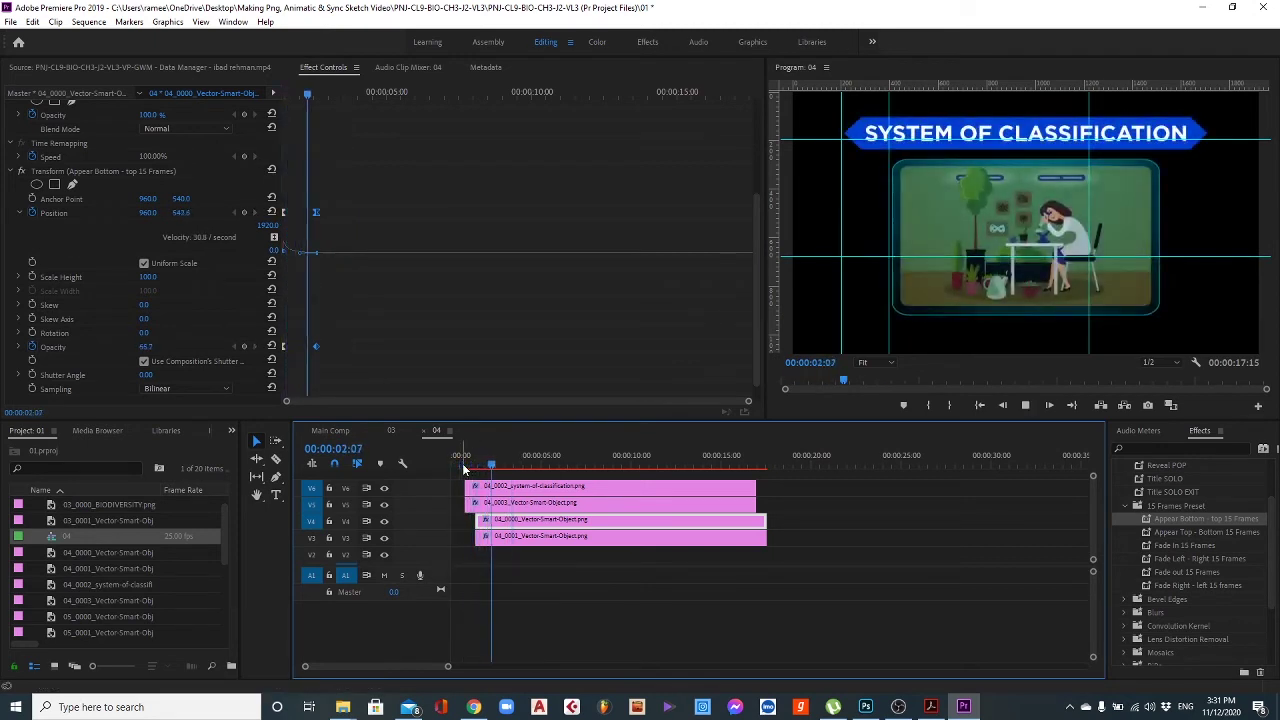
key("space")
key("ctrl+s")
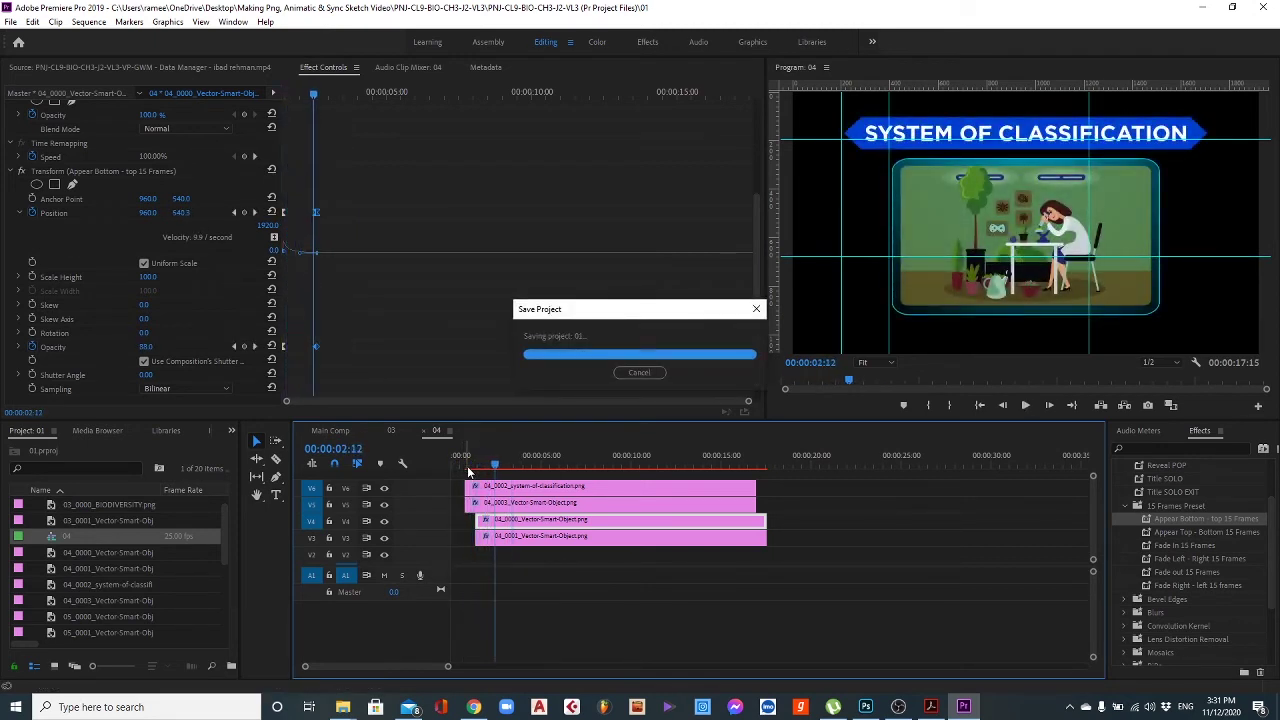
Toggle the V4 track's visibility repeatedly to check which image layer it holds, leave it visible and save the project.
left_click(490, 537)
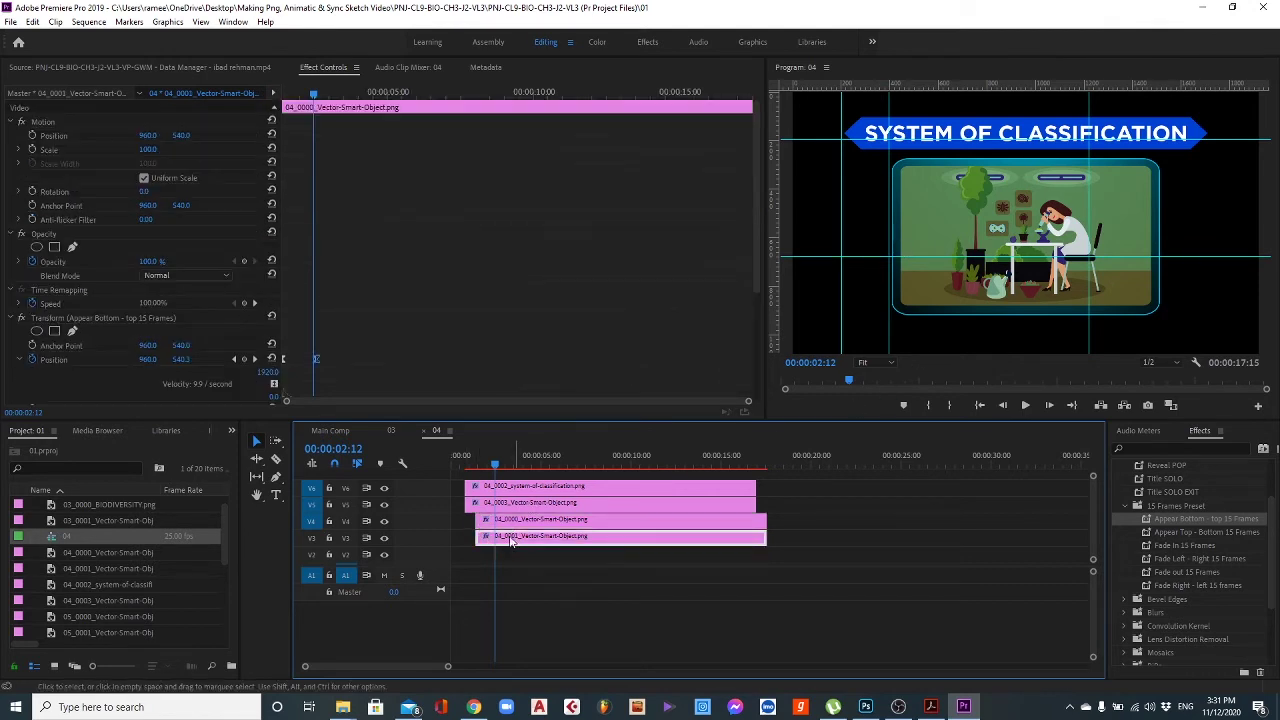
left_click(384, 522)
left_click(384, 522)
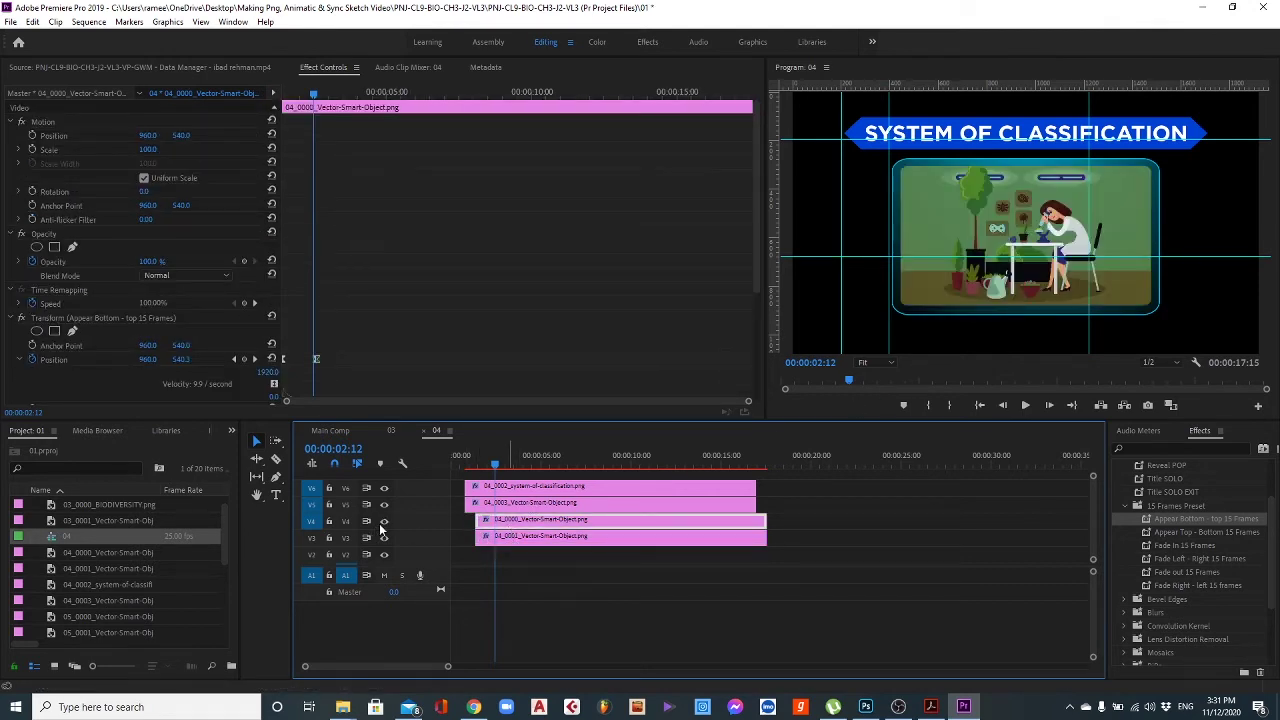
left_click(384, 522)
left_click(384, 522)
left_click(384, 522)
left_click(384, 521)
left_click(384, 521)
left_click(384, 521)
left_click(384, 521)
key("ctrl+s")
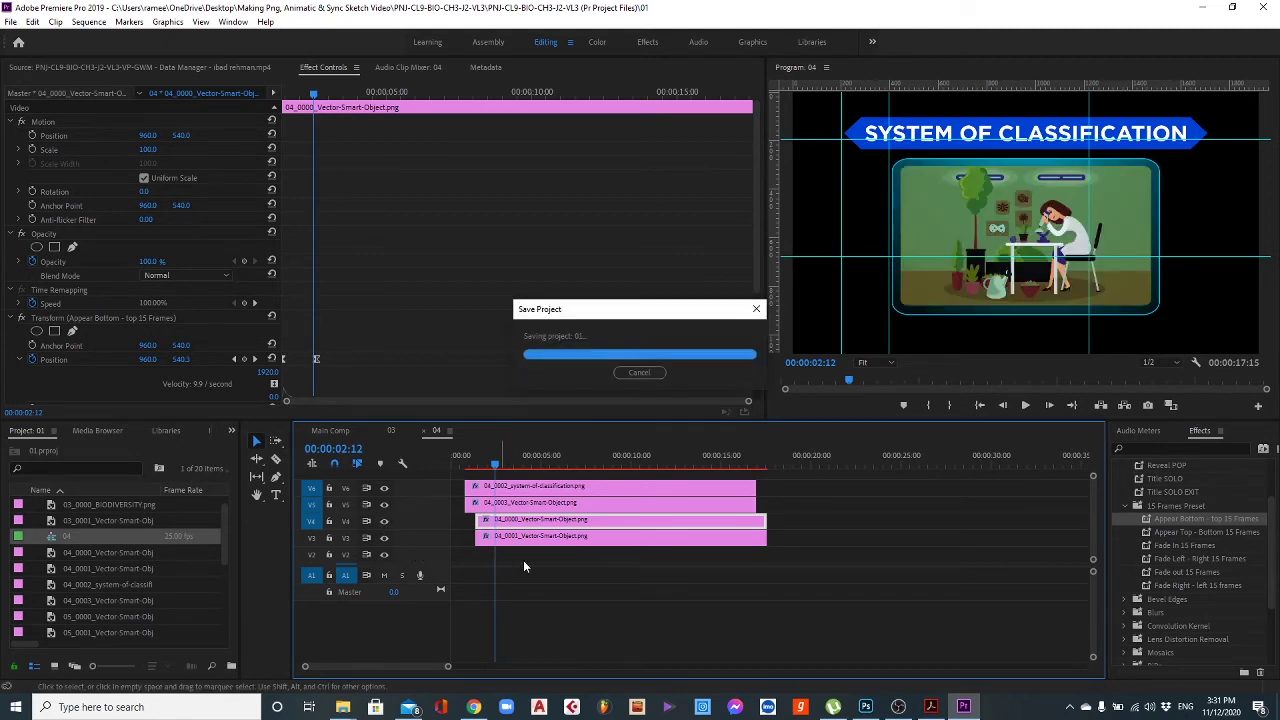
Return to Main Comp and read the narration note for the system-of-classification page in the storyboard PDF in Acrobat.
left_click(331, 430)
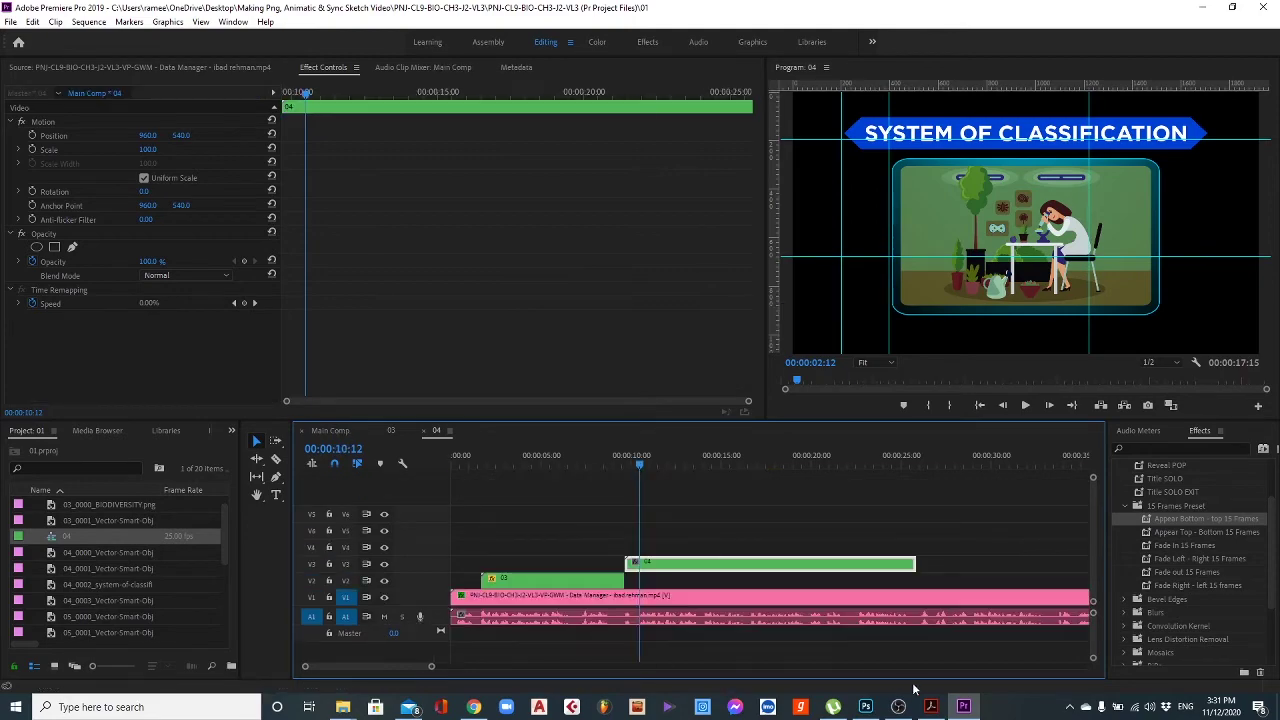
left_click(928, 706)
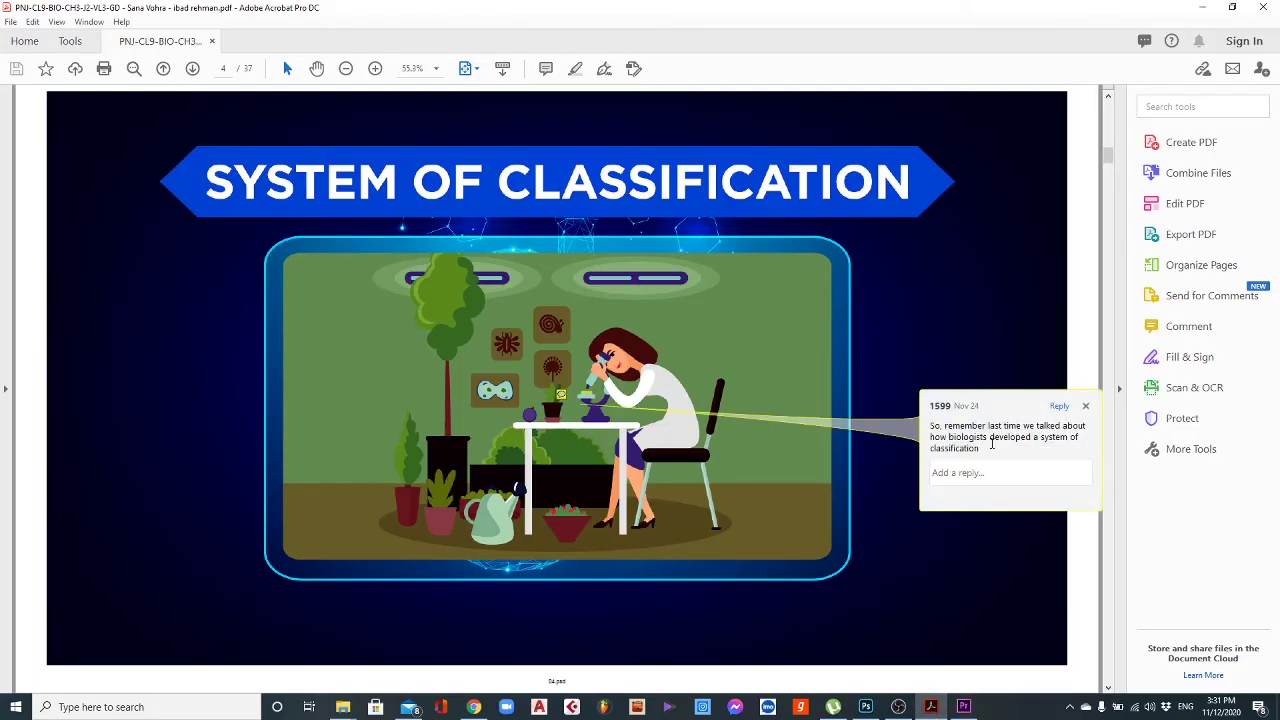
scroll(877, 517, "down", 1)
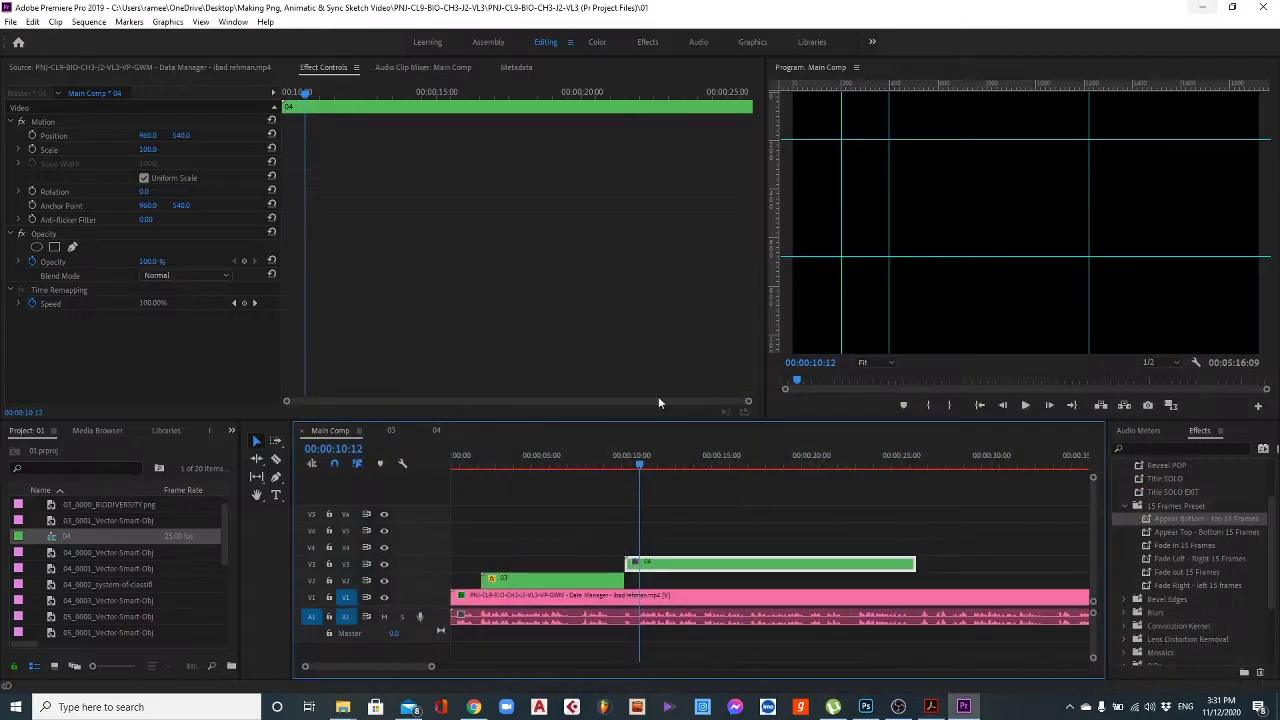
key("alt+Tab")
Back in Premiere Pro, play Main Comp to find where scene 04's narration ends and place the playhead at 00:00:16:17.
key("space")
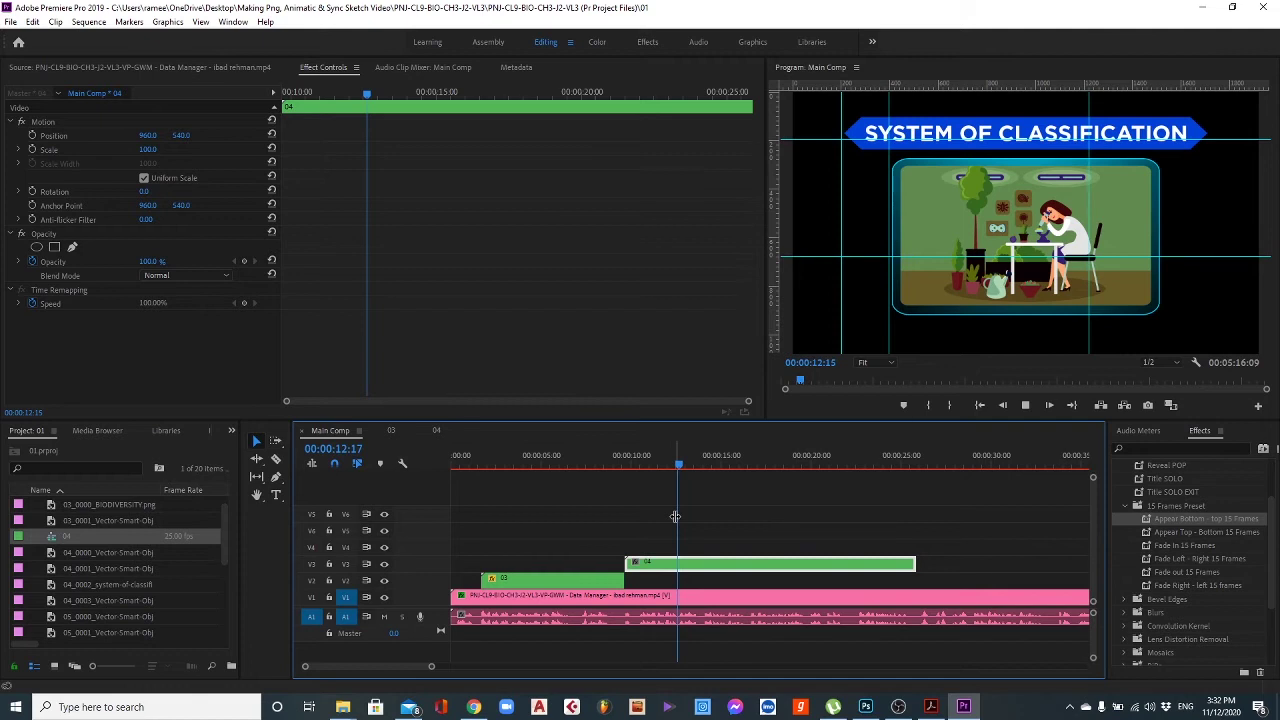
left_click(753, 465)
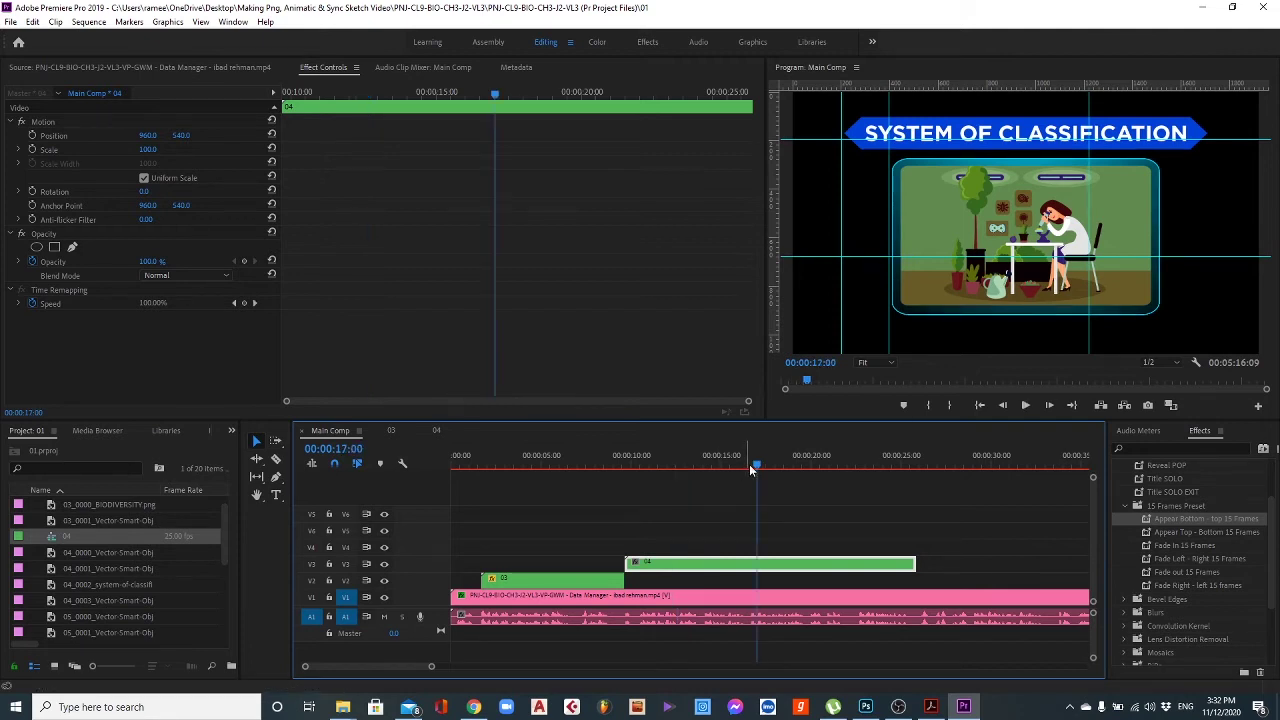
left_click(751, 463)
scroll(736, 630, "up", 3)
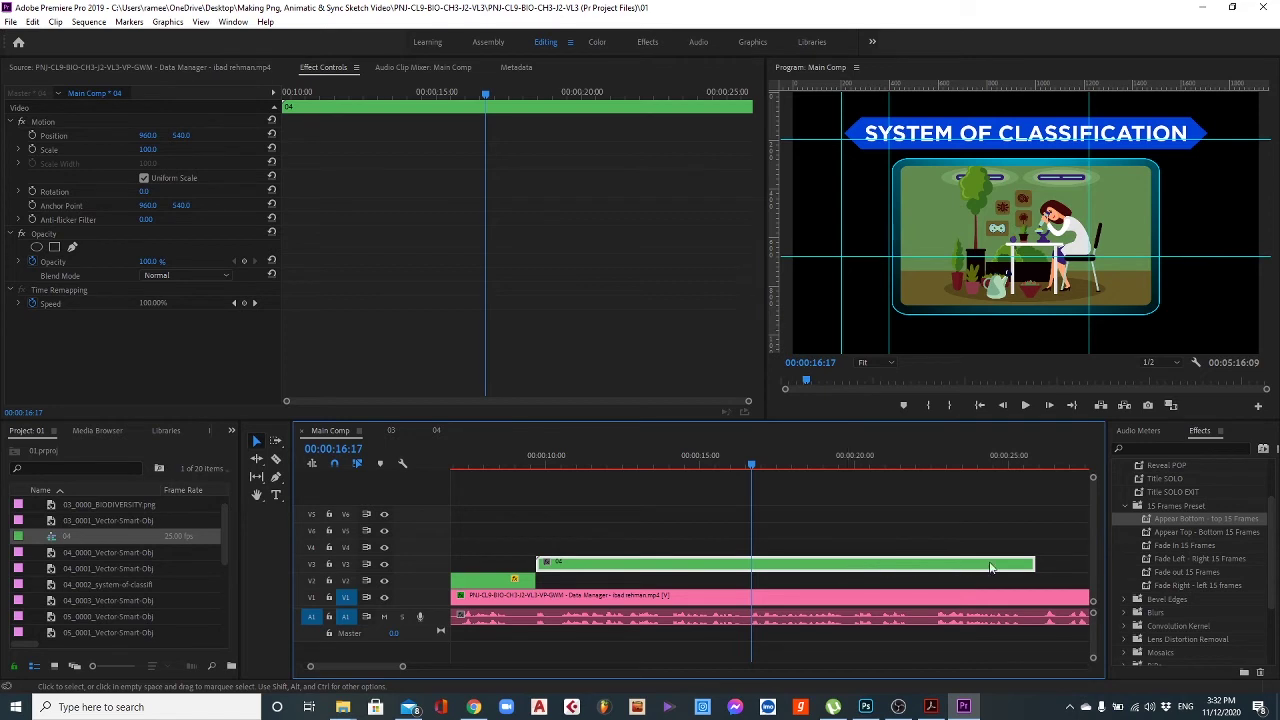
Cut nested clip 04 at 00:00:16:17 with the Razor tool and delete the part after the cut.
left_click_drag(1034, 564, 750, 560)
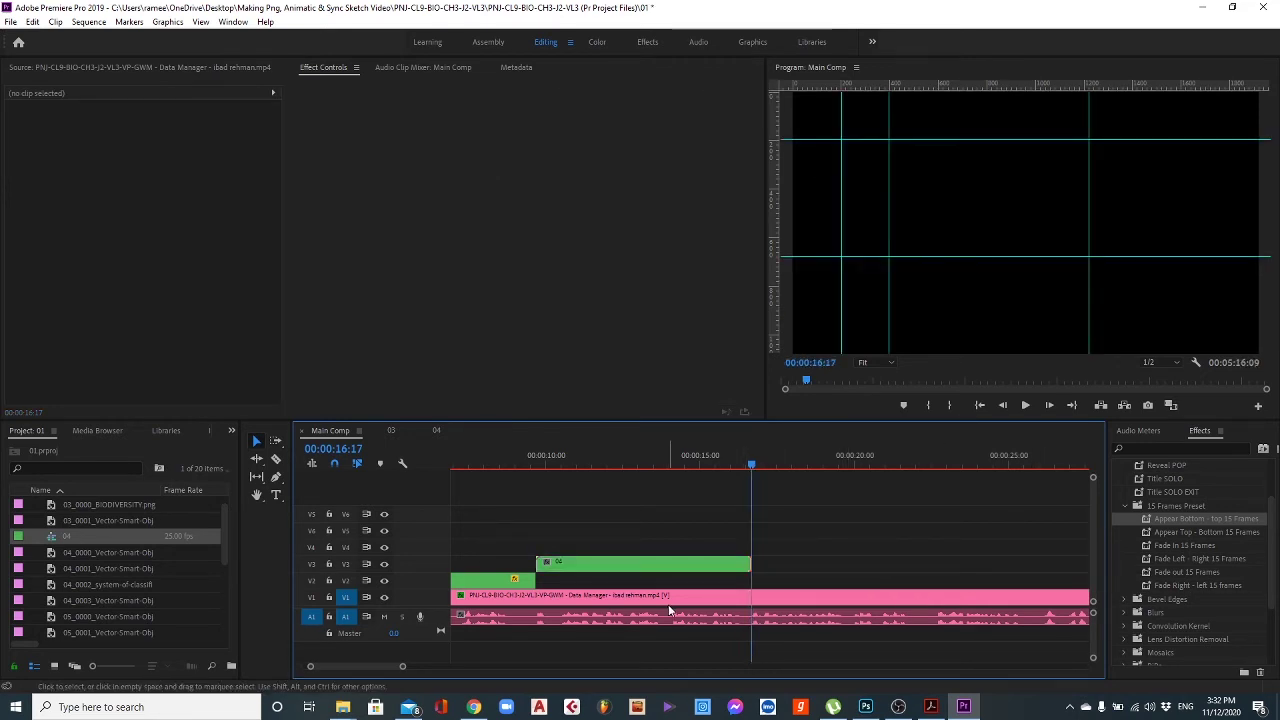
key("ctrl+z")
key("c")
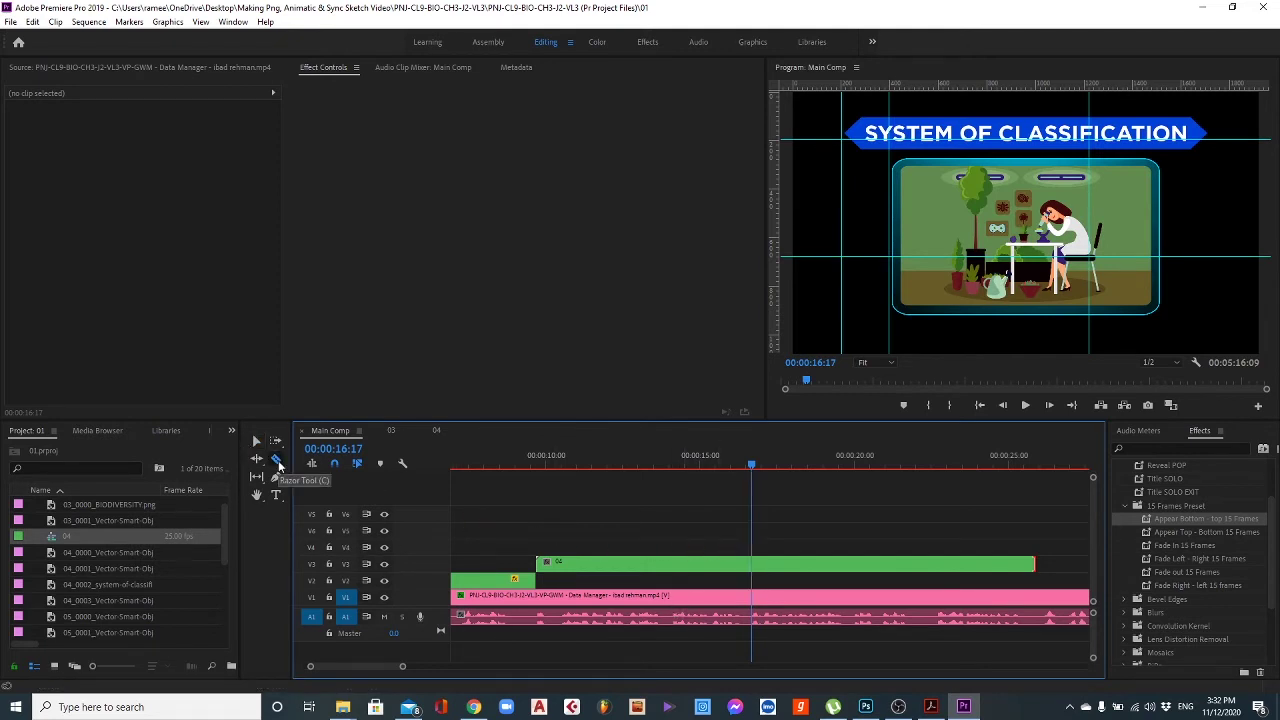
left_click(751, 564)
key("v")
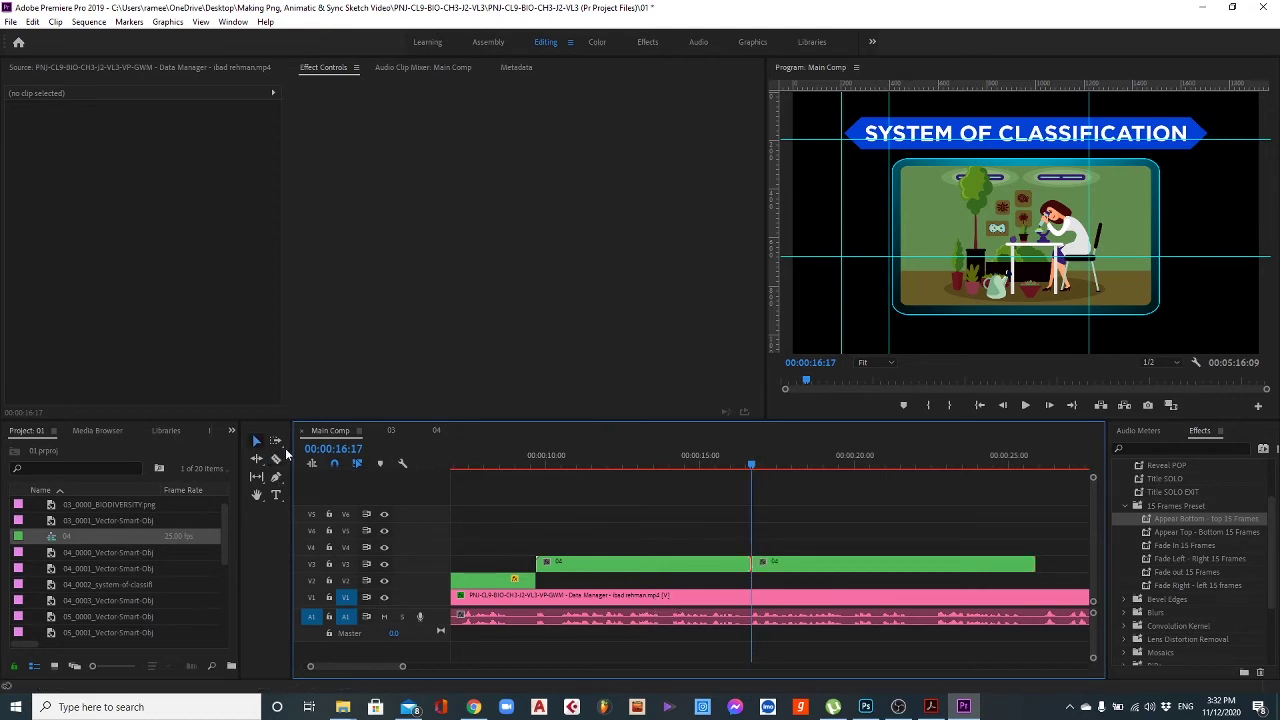
left_click(814, 566)
key("Delete")
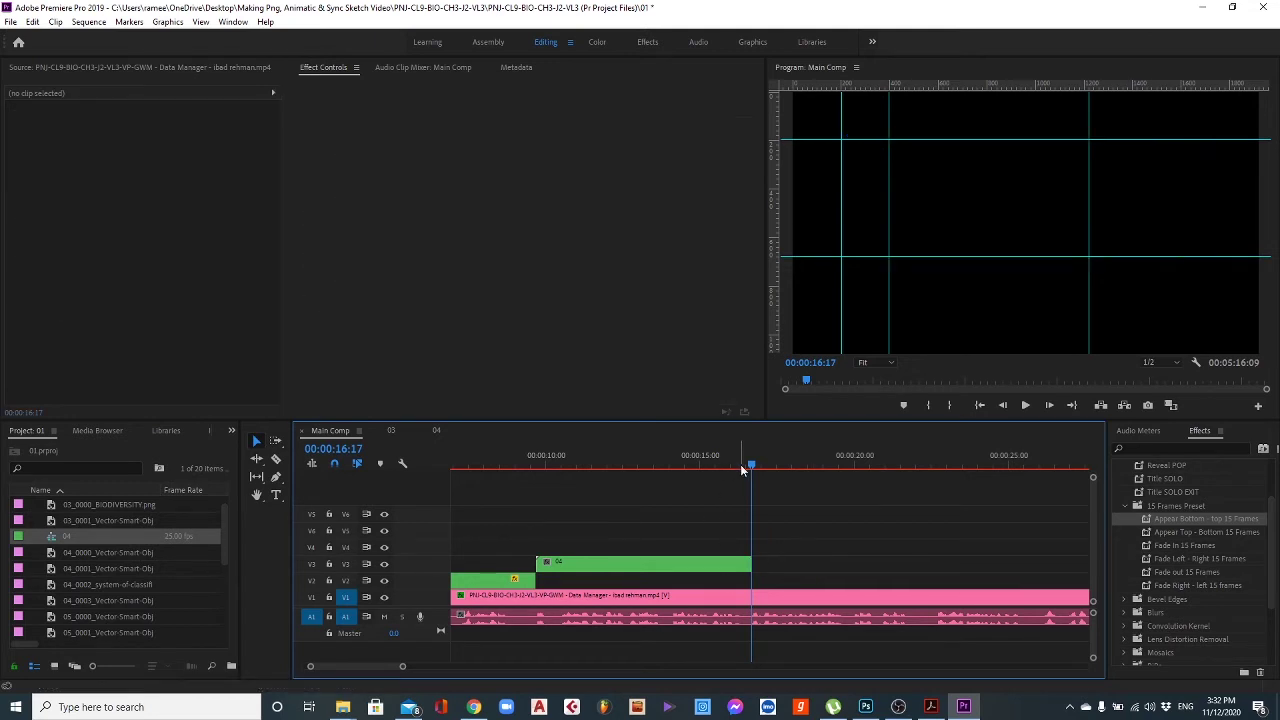
Try extending the end of nested clip 04 to about 20 seconds and undo the extension.
left_click(723, 566)
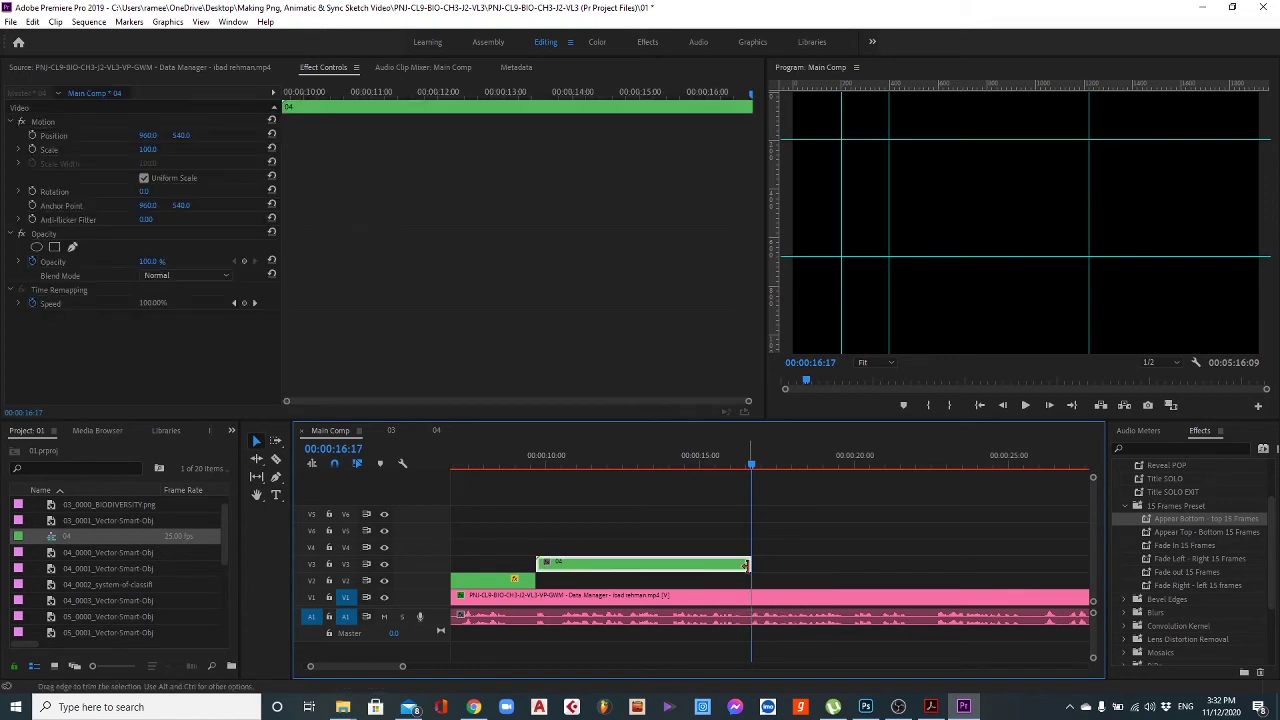
left_click_drag(747, 566, 868, 578)
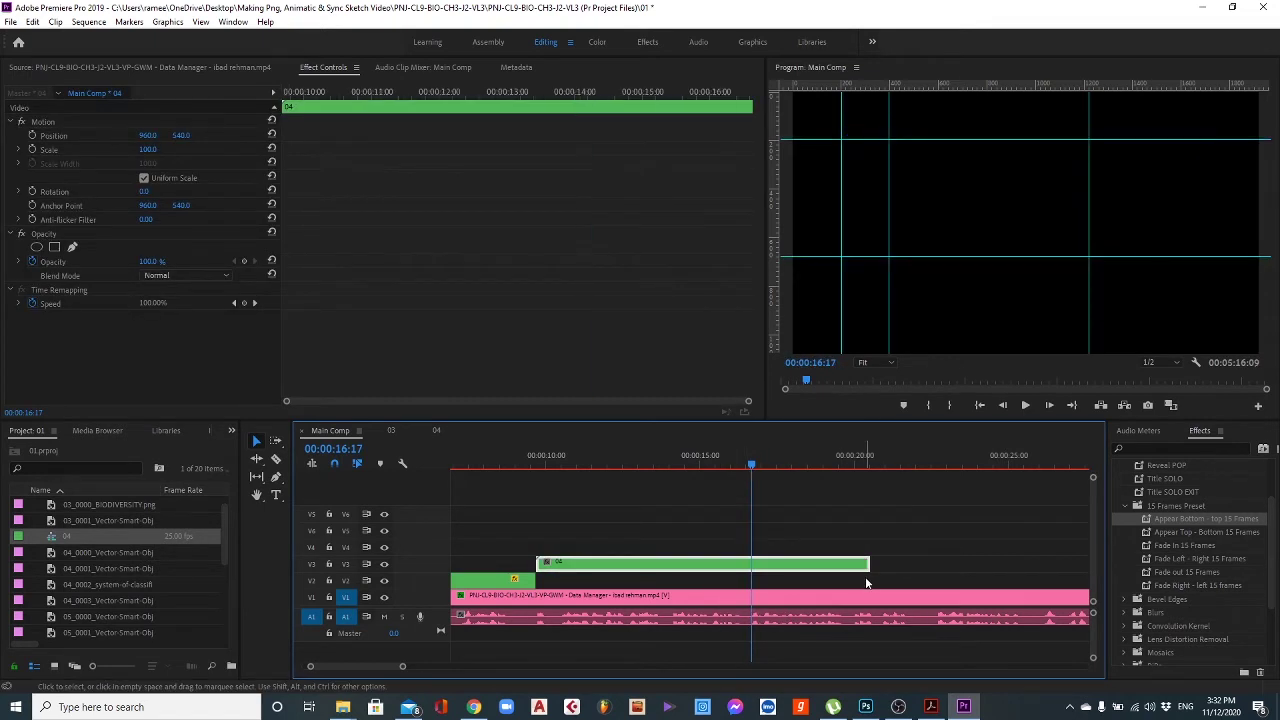
key("ctrl+z")
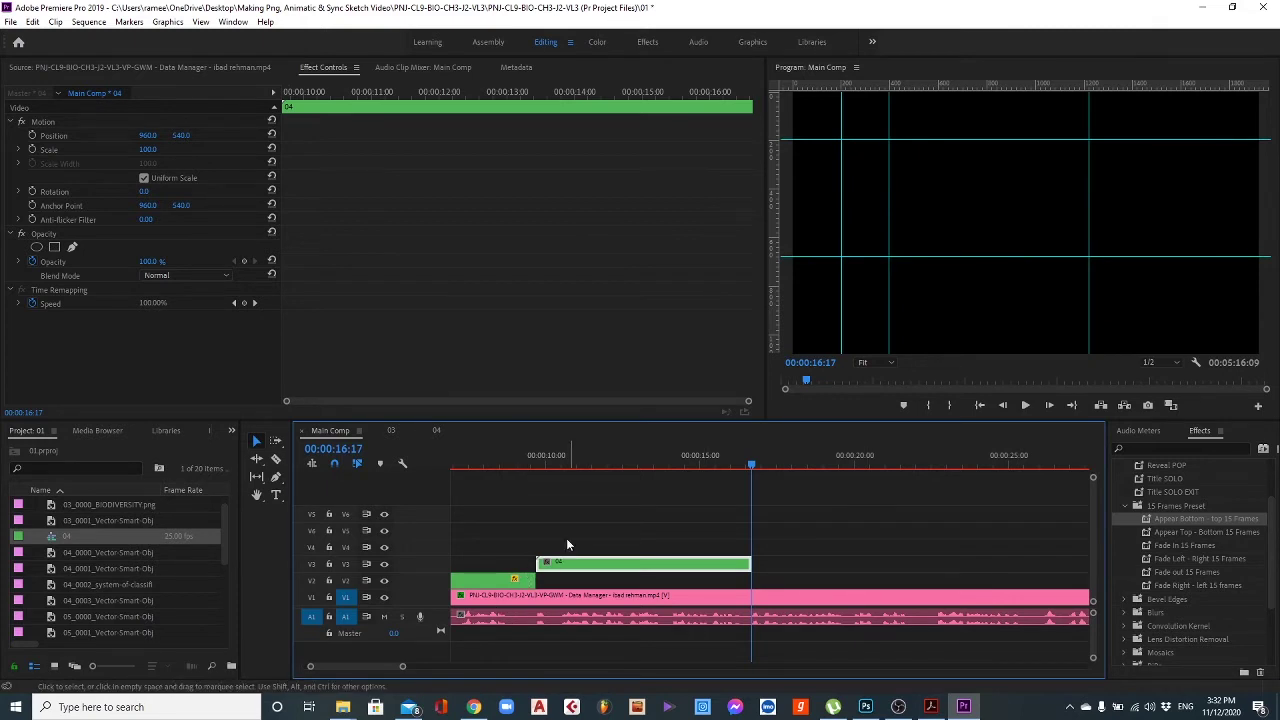
Move nested clip 03 from track V2 up to V3, directly before nested clip 04.
scroll(545, 528, "down", 2)
scroll(538, 532, "up", 3)
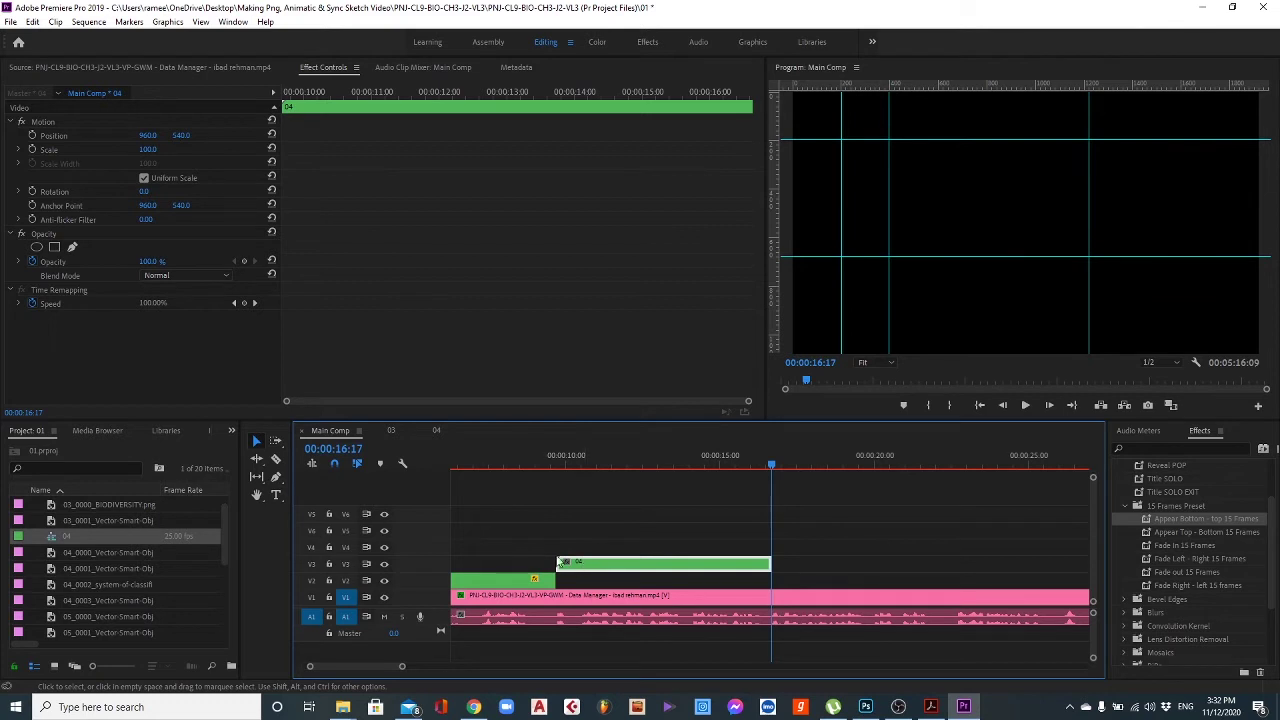
left_click(490, 578)
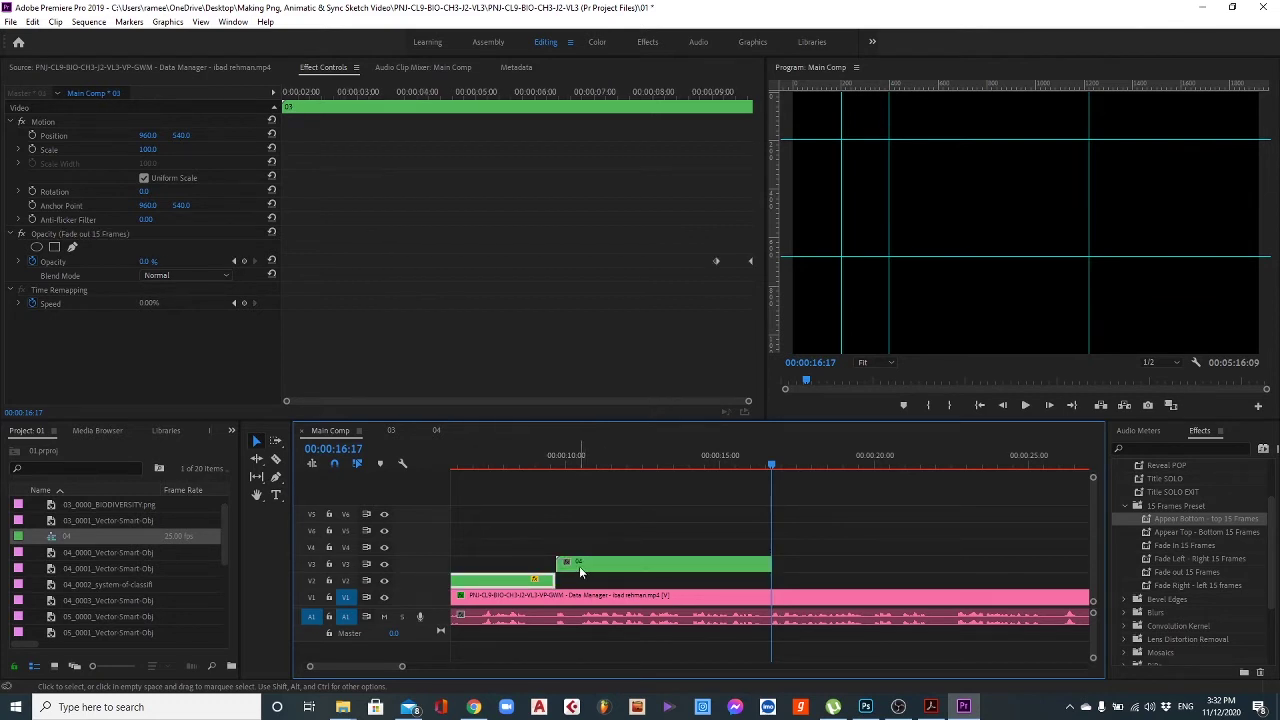
left_click_drag(480, 576, 481, 562)
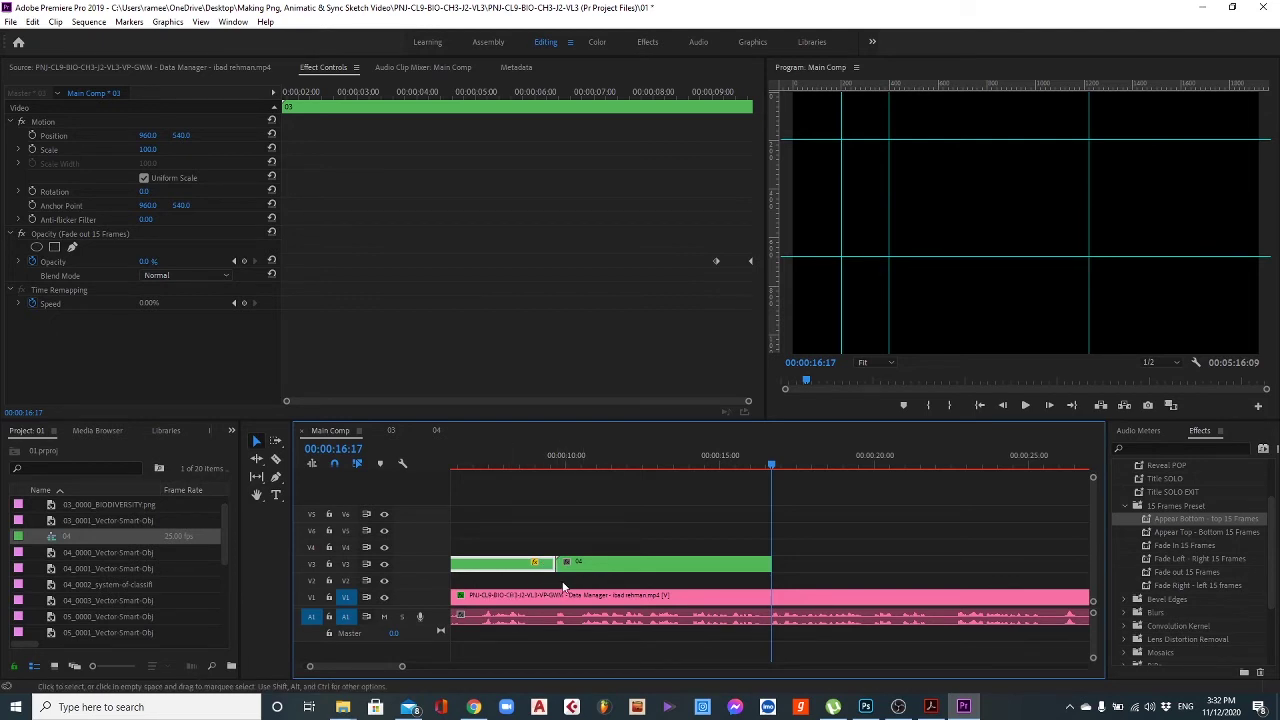
left_click_drag(660, 465, 640, 465)
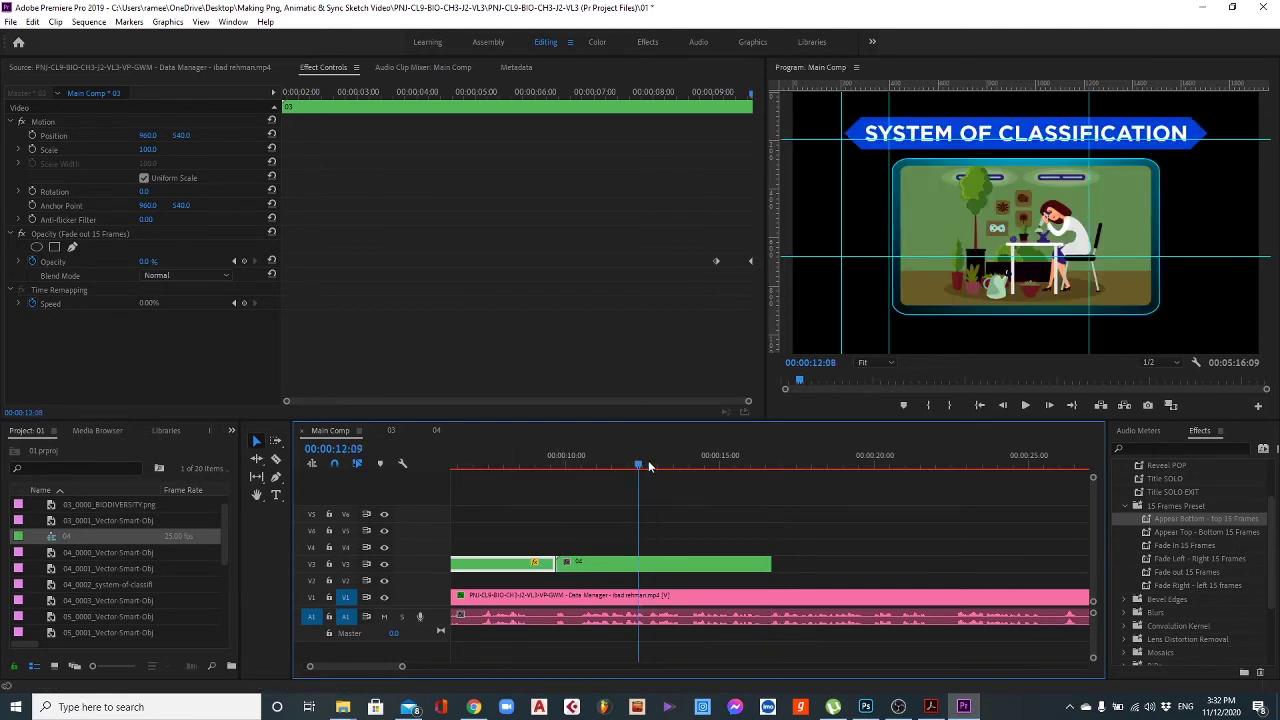
left_click(763, 462)
left_click_drag(763, 462, 771, 462)
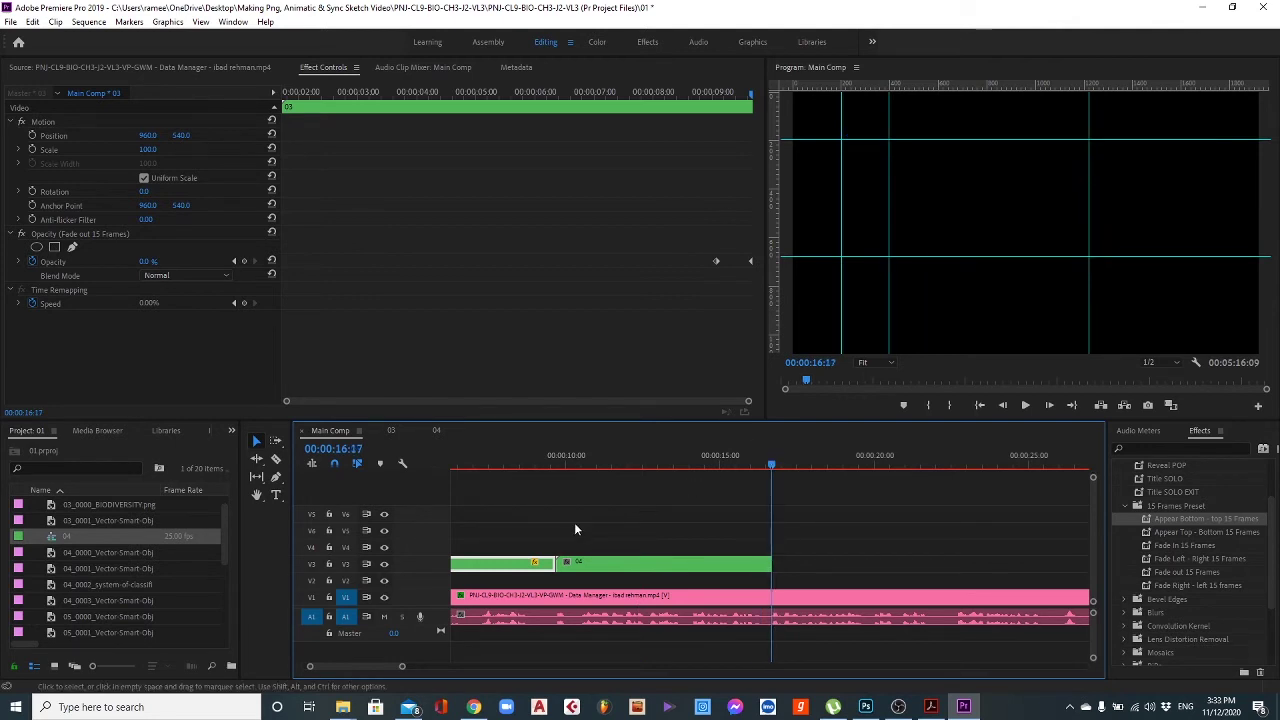
Add BG.png to track V2 beneath the nested clips and extend its start to the beginning of the sequence.
scroll(130, 598, "down", 2)
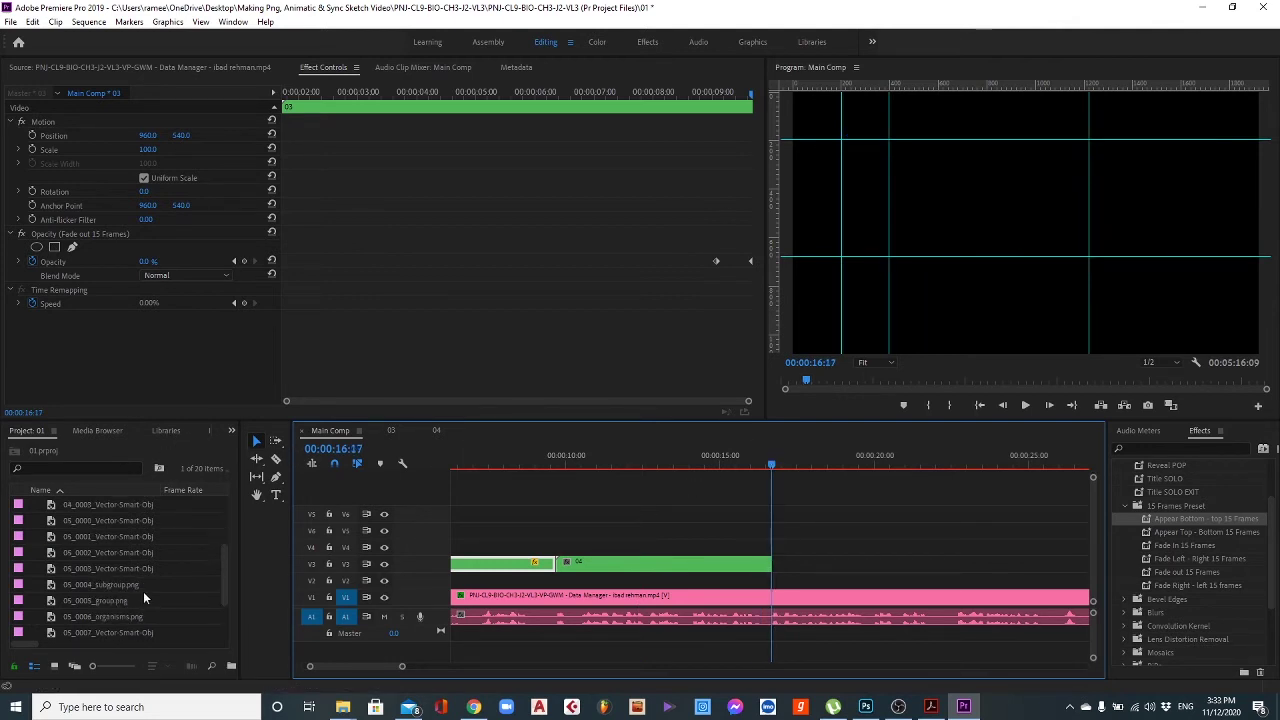
left_click_drag(222, 582, 224, 619)
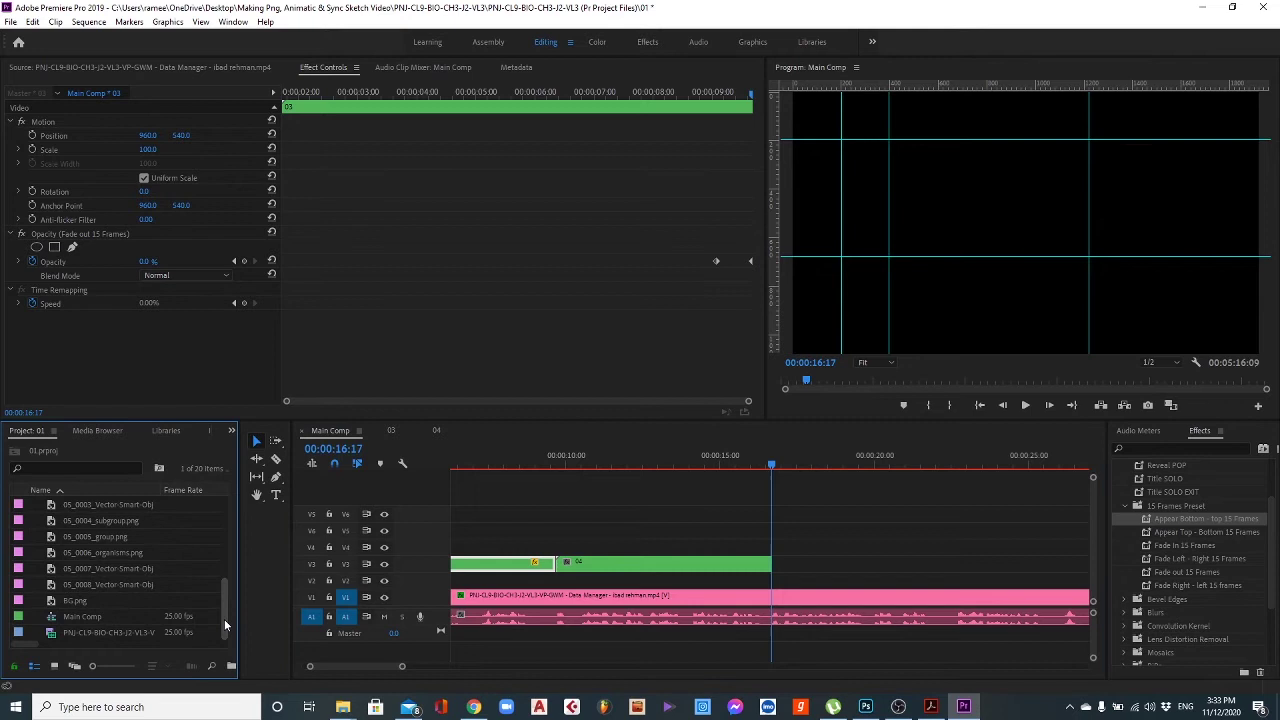
left_click(61, 598)
left_click_drag(68, 601, 470, 581)
key("minus")
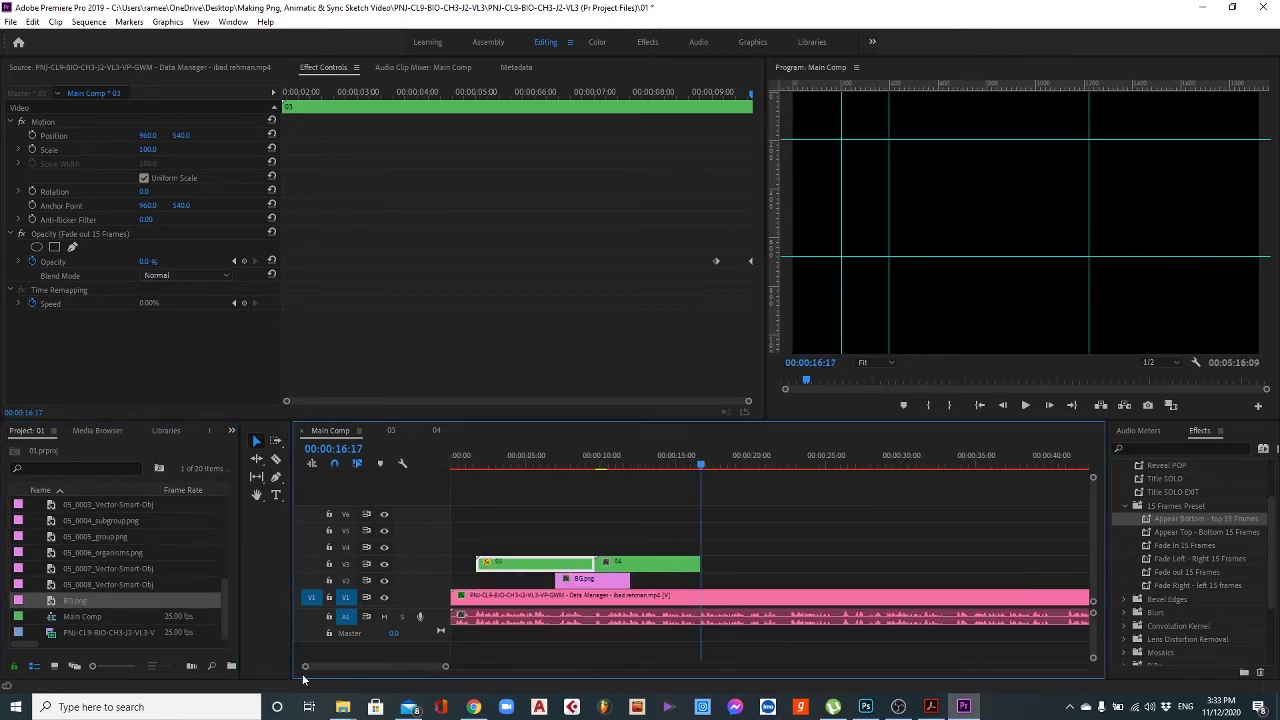
left_click_drag(556, 580, 452, 580)
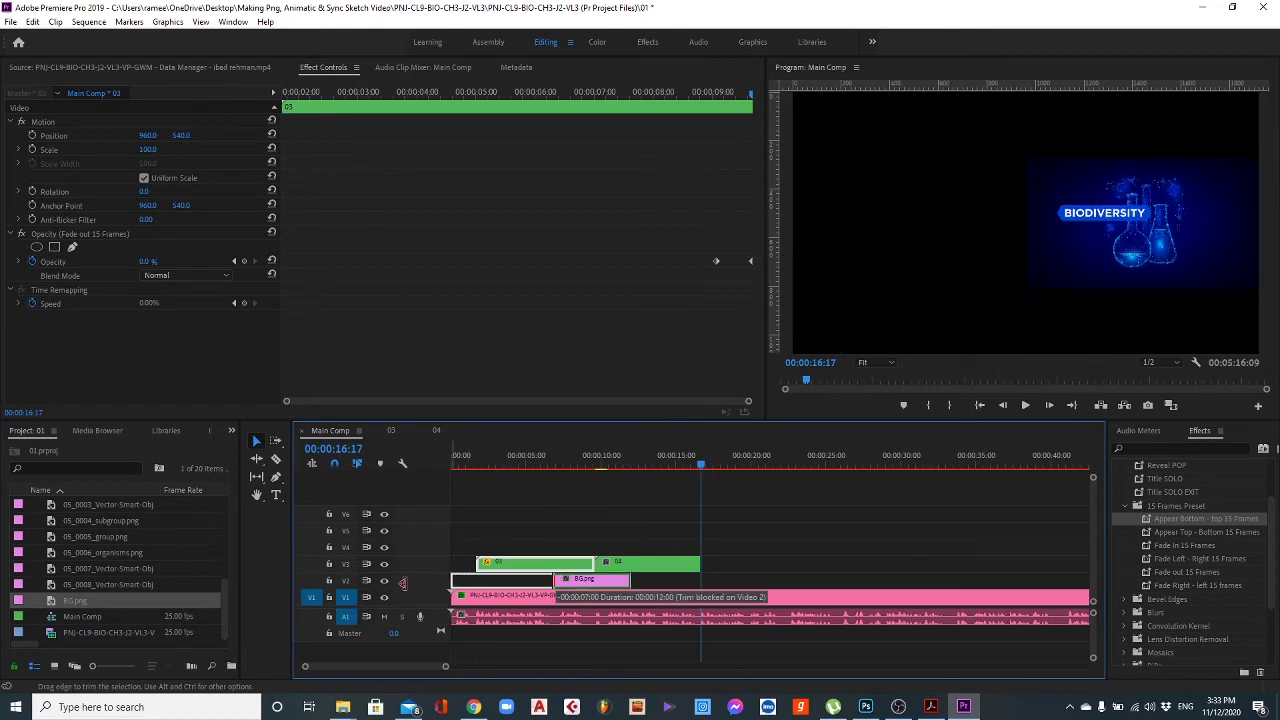
Extend the end of BG.png on track V2 to match the end of the lesson video clip.
key("minus")
key("minus")
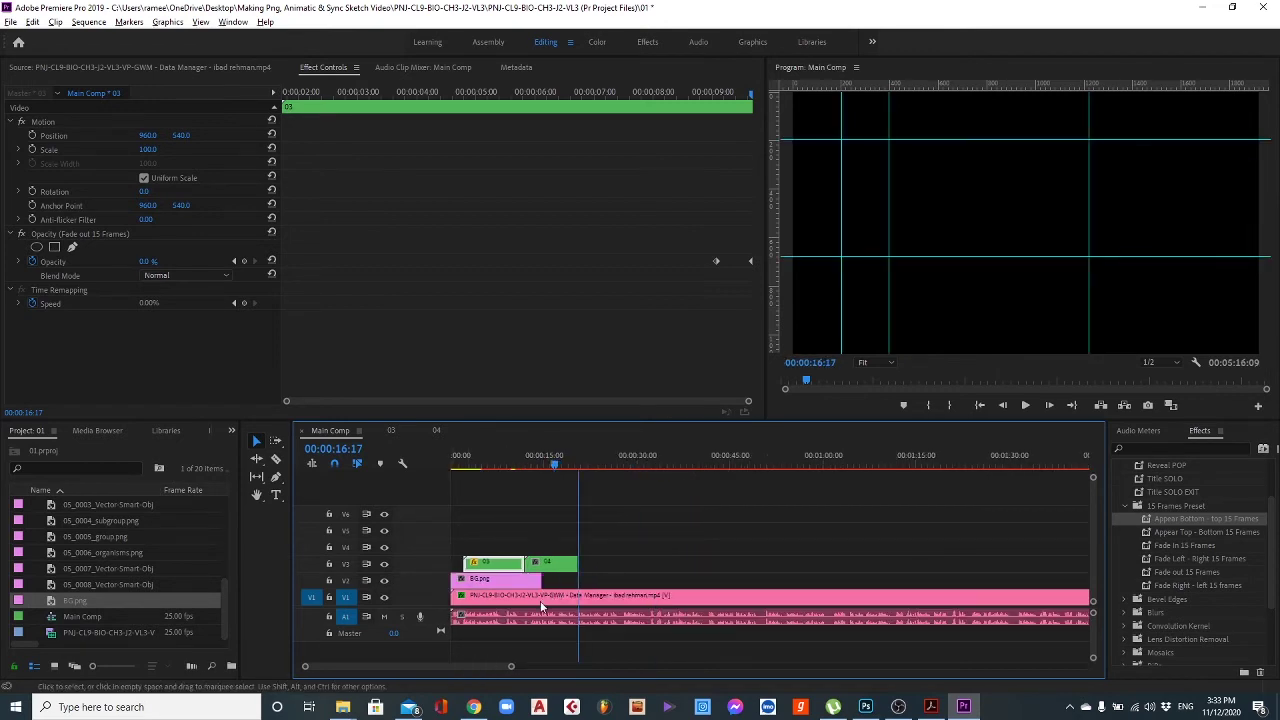
left_click_drag(485, 585, 883, 598)
key("minus")
key("minus")
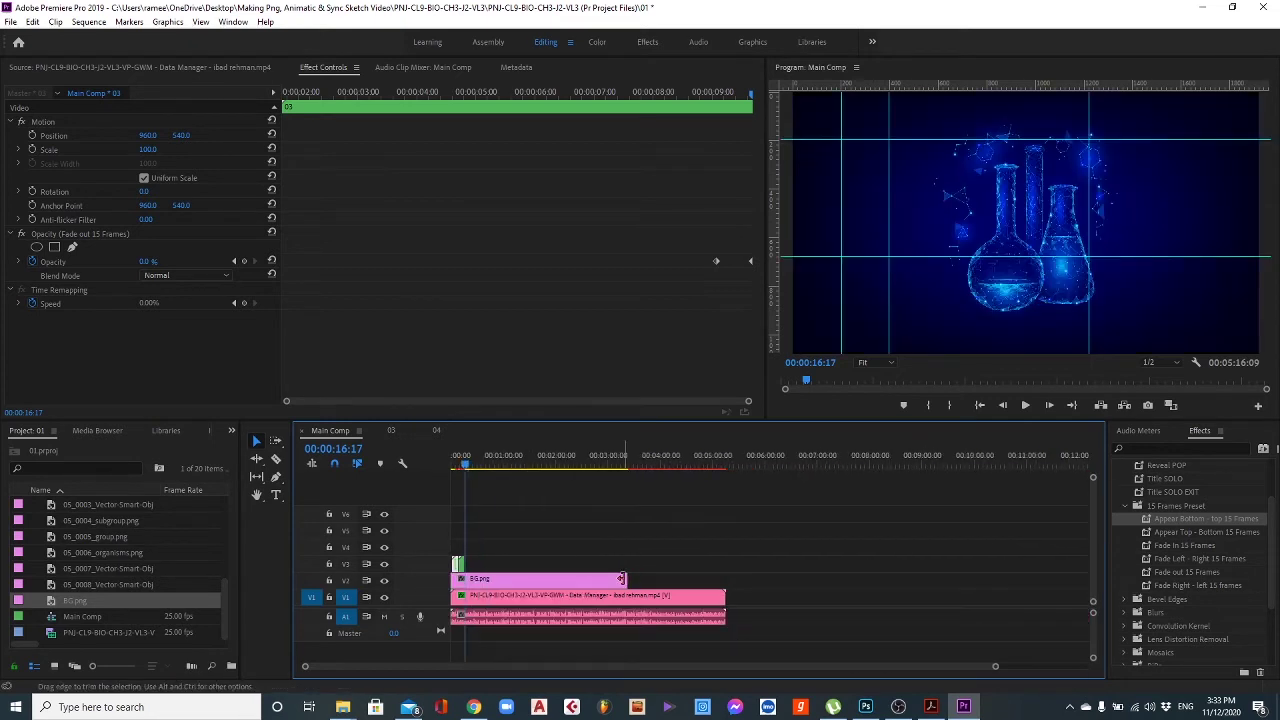
left_click_drag(626, 580, 725, 579)
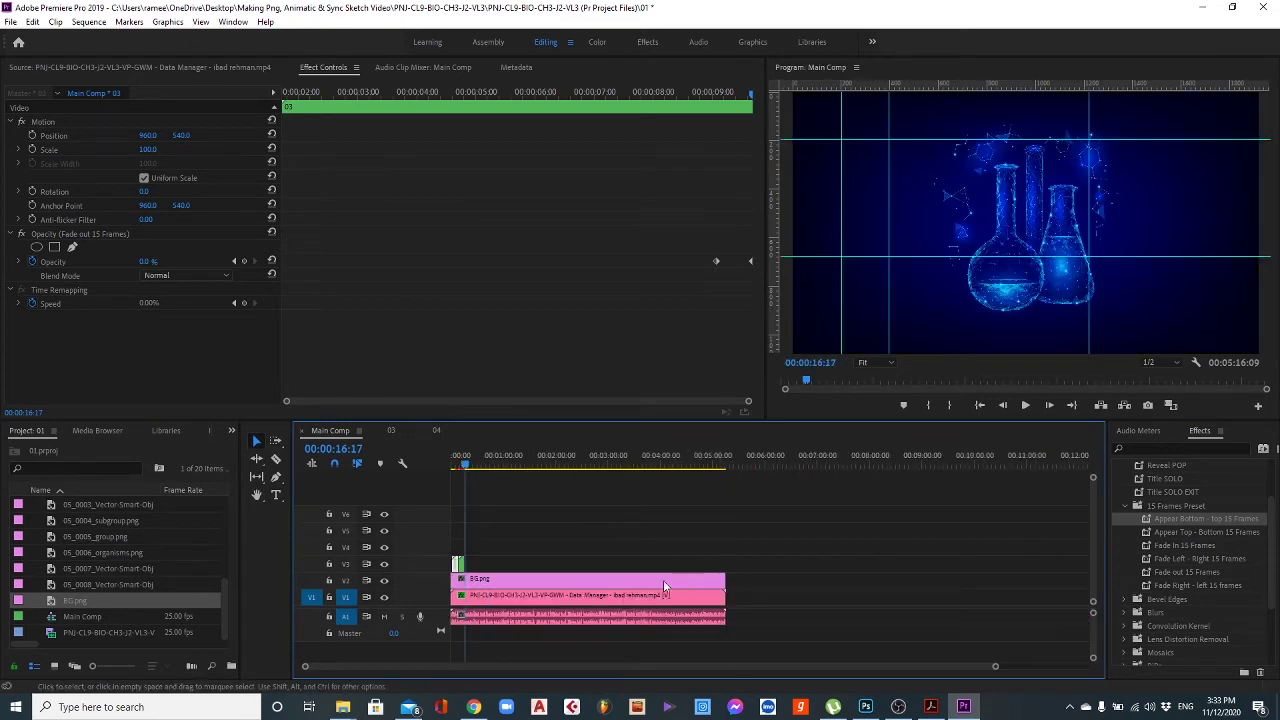
Check Main Comp with the new background from its start and park the playhead at 00:00:16:17, where nested clip 04 ends.
left_click_drag(513, 458, 442, 452)
key("equal")
key("equal")
key("equal")
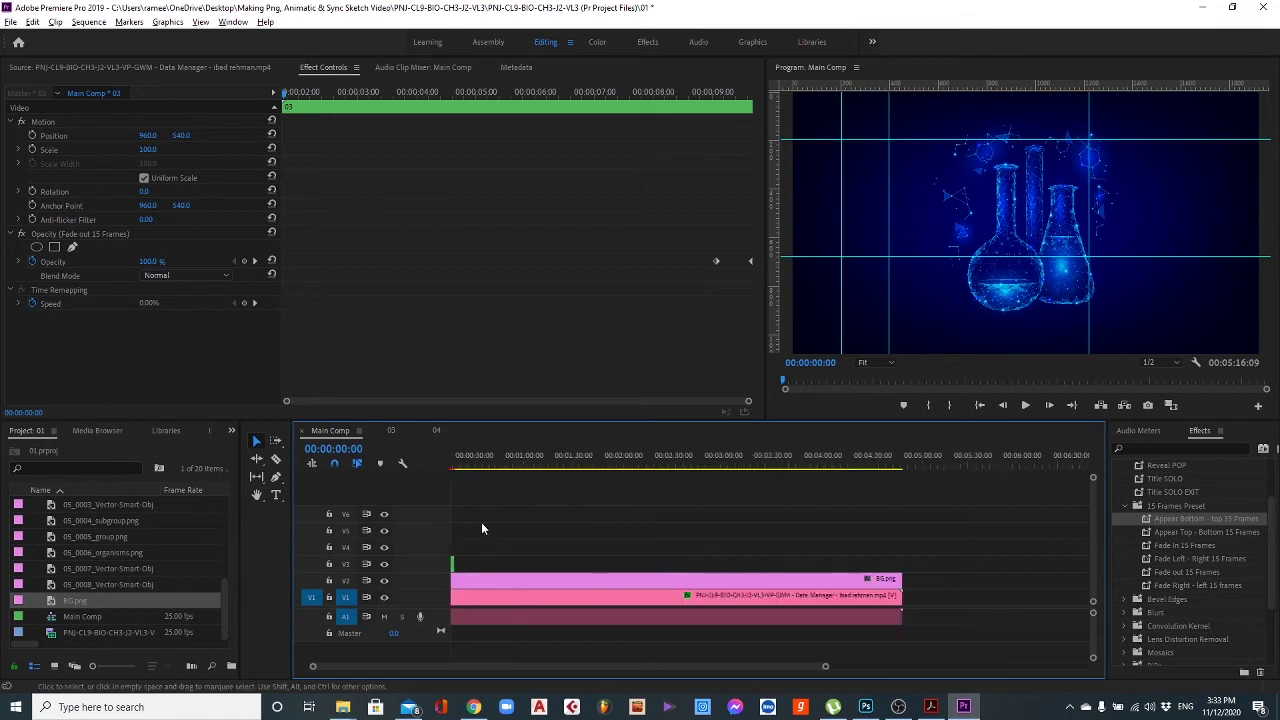
left_click_drag(484, 666, 440, 666)
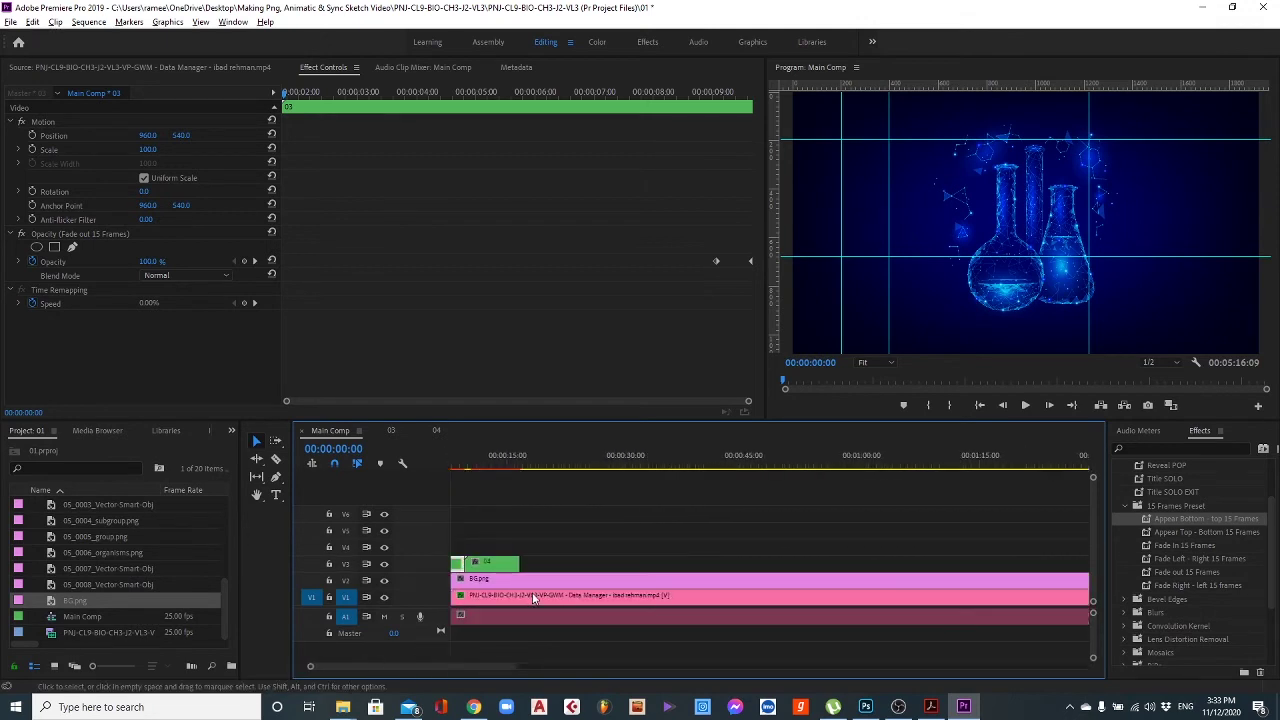
left_click_drag(495, 458, 593, 460)
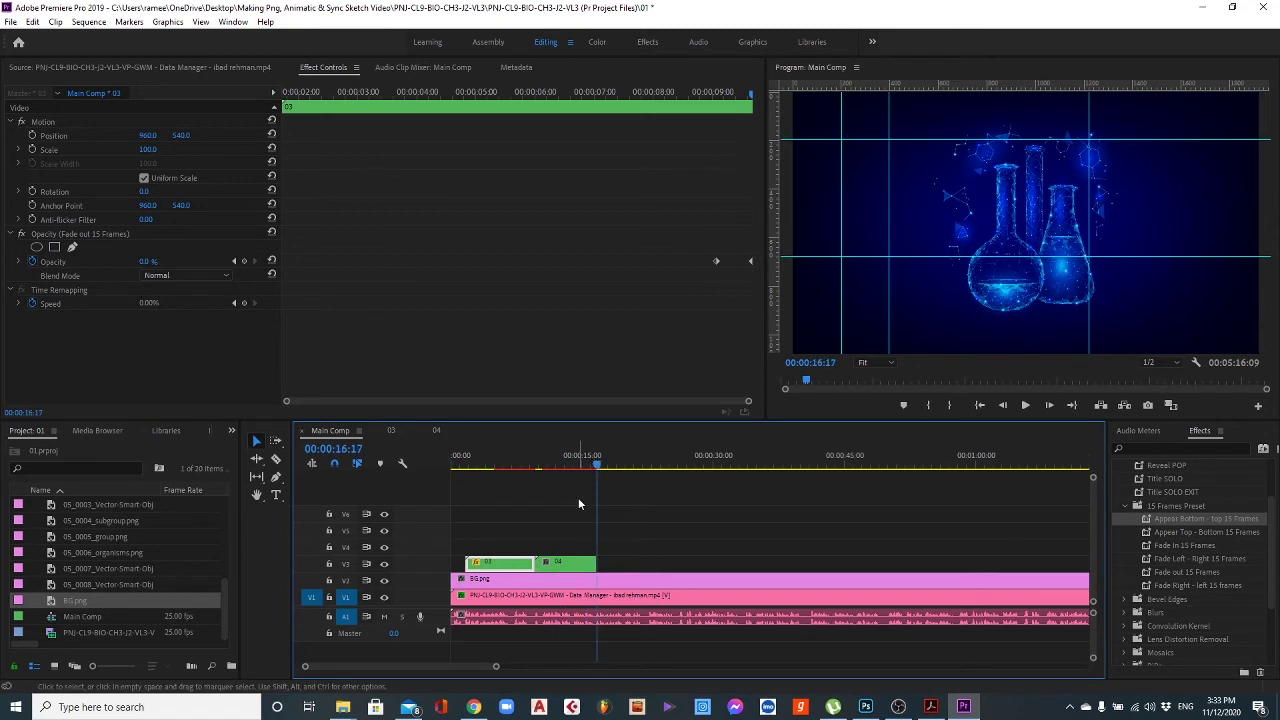
Find scene 05's images in the project and preview 05_0000_Vector-Smart-Object-copy-11.png in the source monitor.
scroll(97, 587, "up", 2)
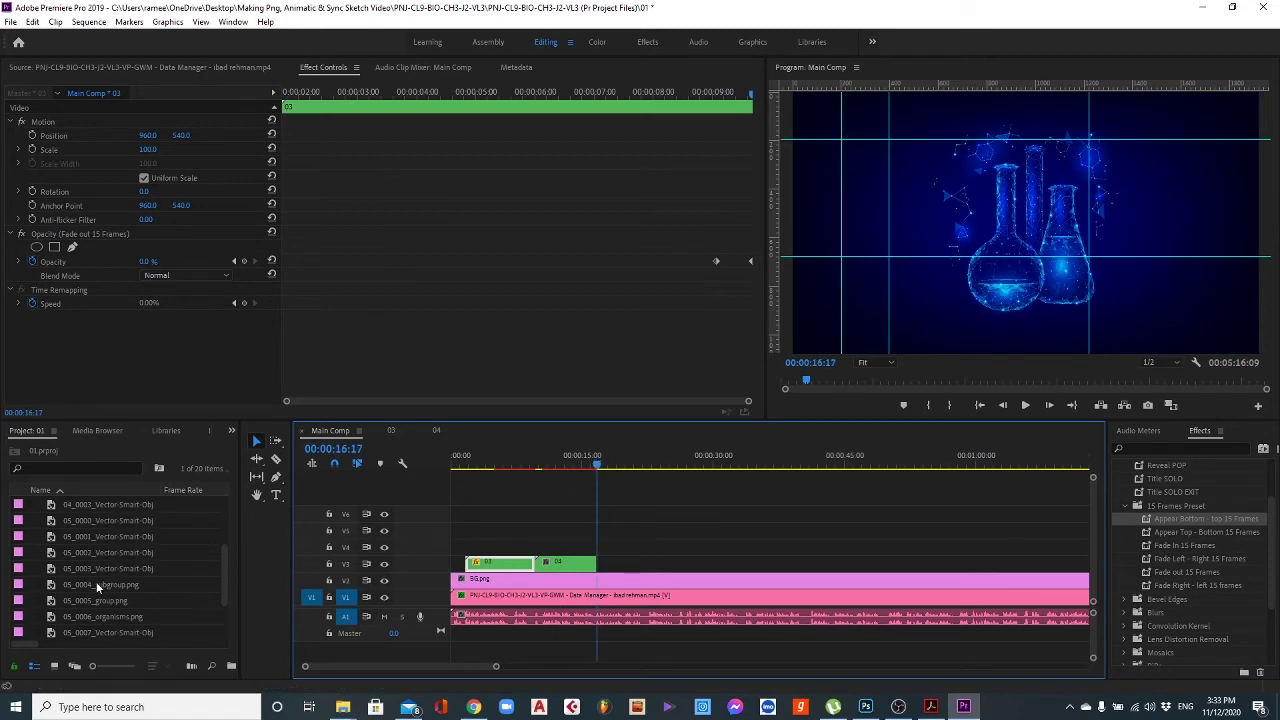
scroll(96, 581, "up", 1)
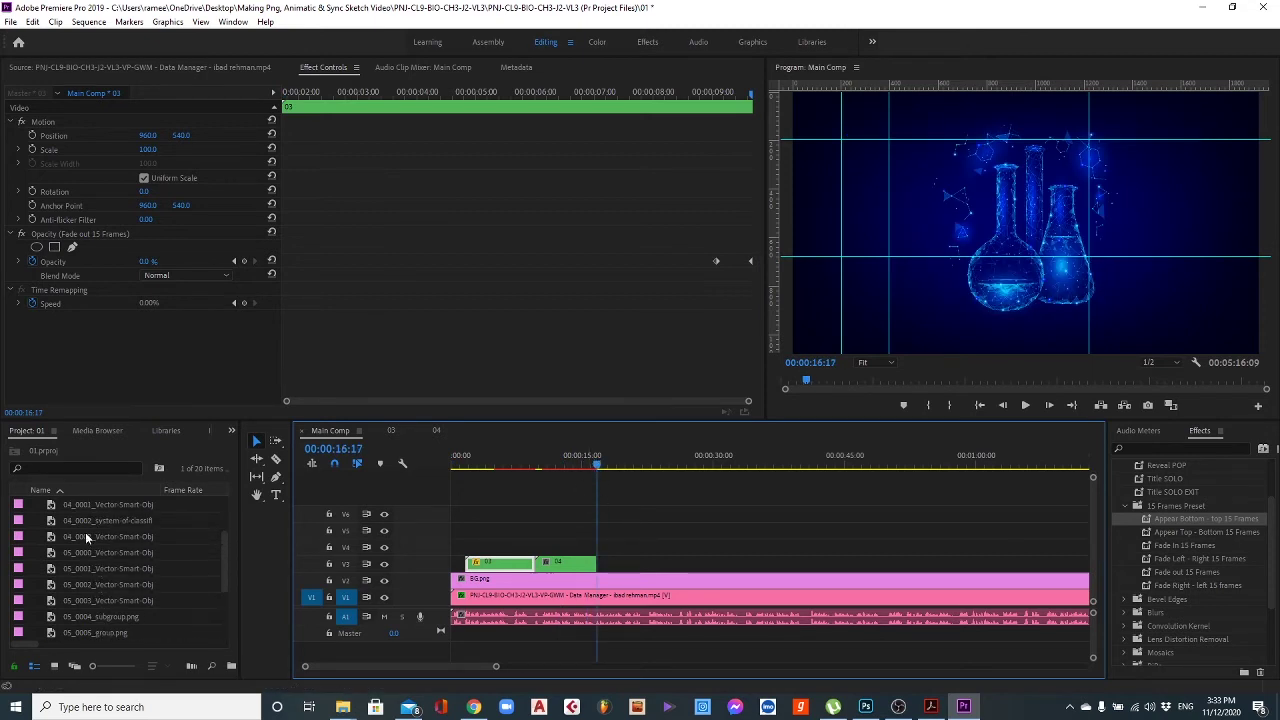
left_click(87, 551)
scroll(87, 575, "down", 1)
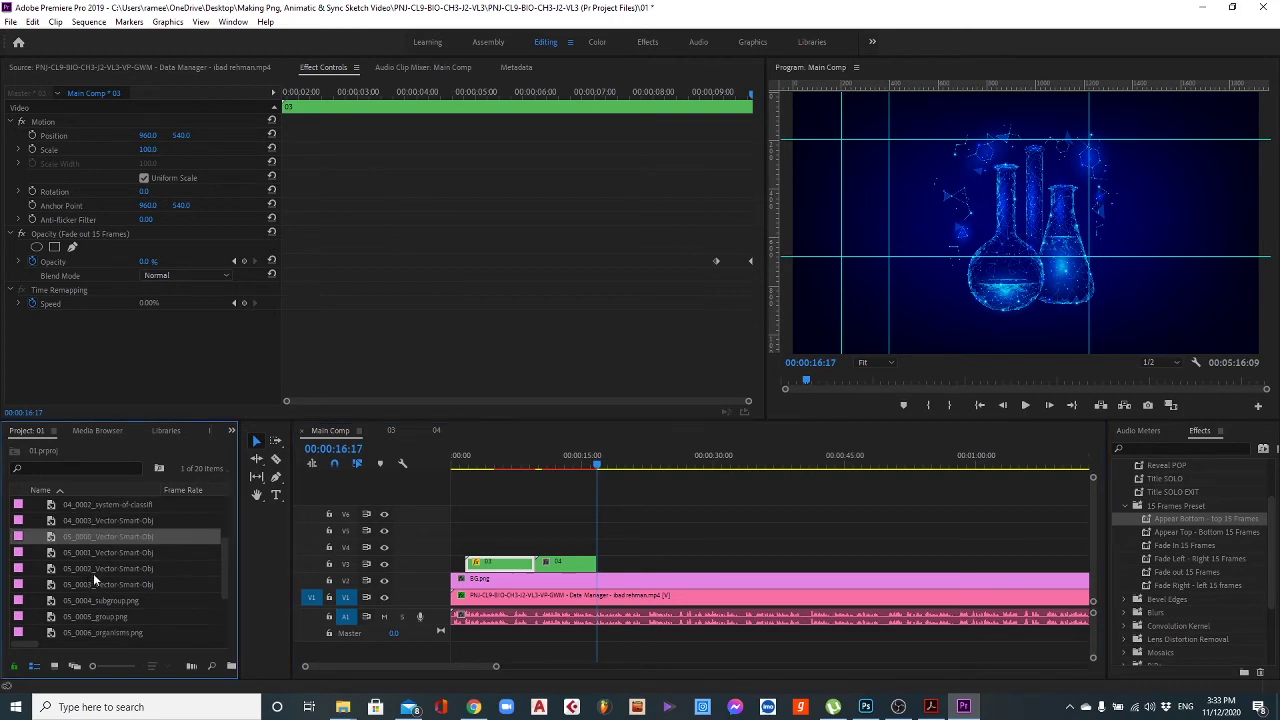
left_click_drag(120, 537, 49, 537)
double_click(58, 536)
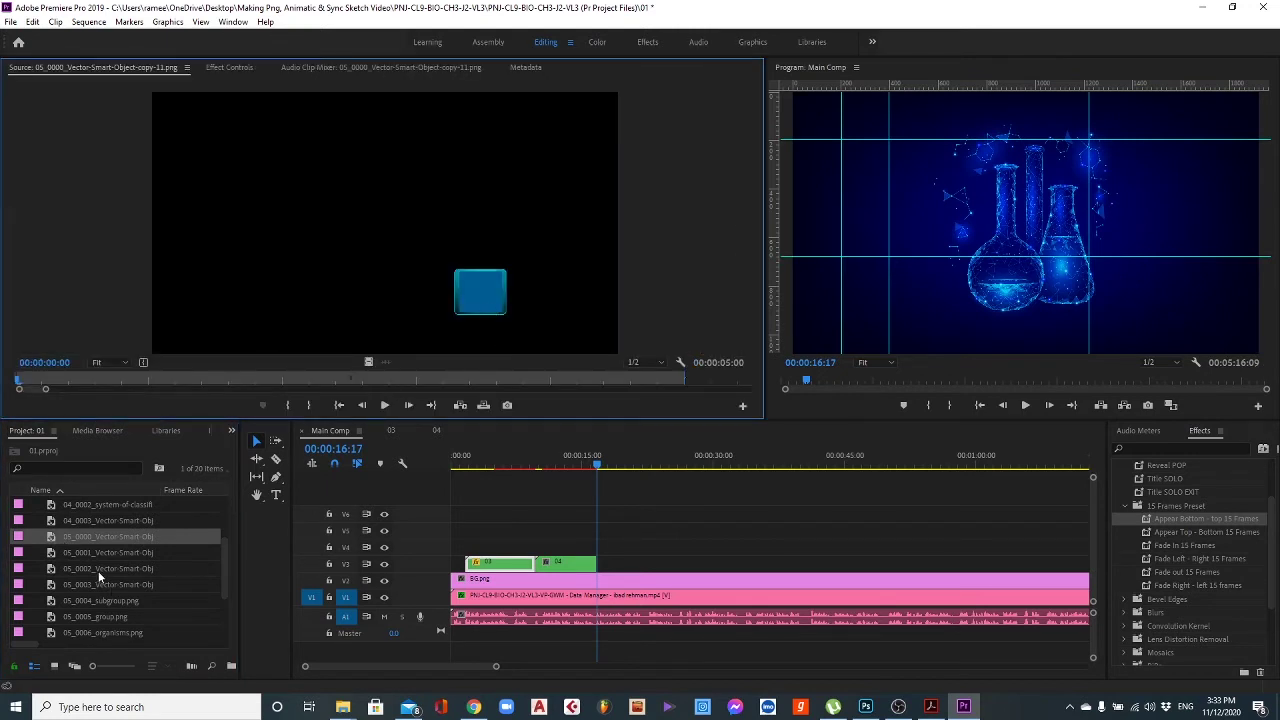
Place the 05_0000, 05_0001, 05_0002 and 05_0003 images on tracks V5, V4, V3 and V6, all starting at 00:00:16:17.
left_click_drag(52, 536, 598, 553)
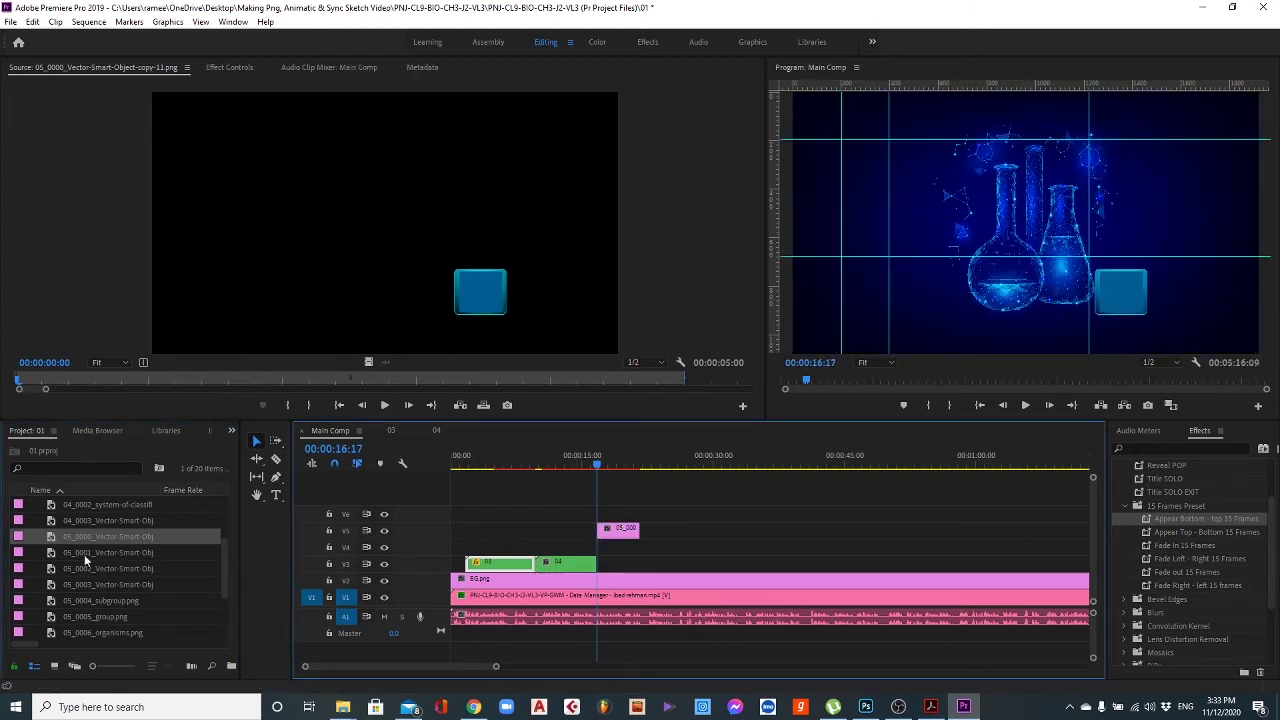
left_click_drag(78, 553, 608, 546)
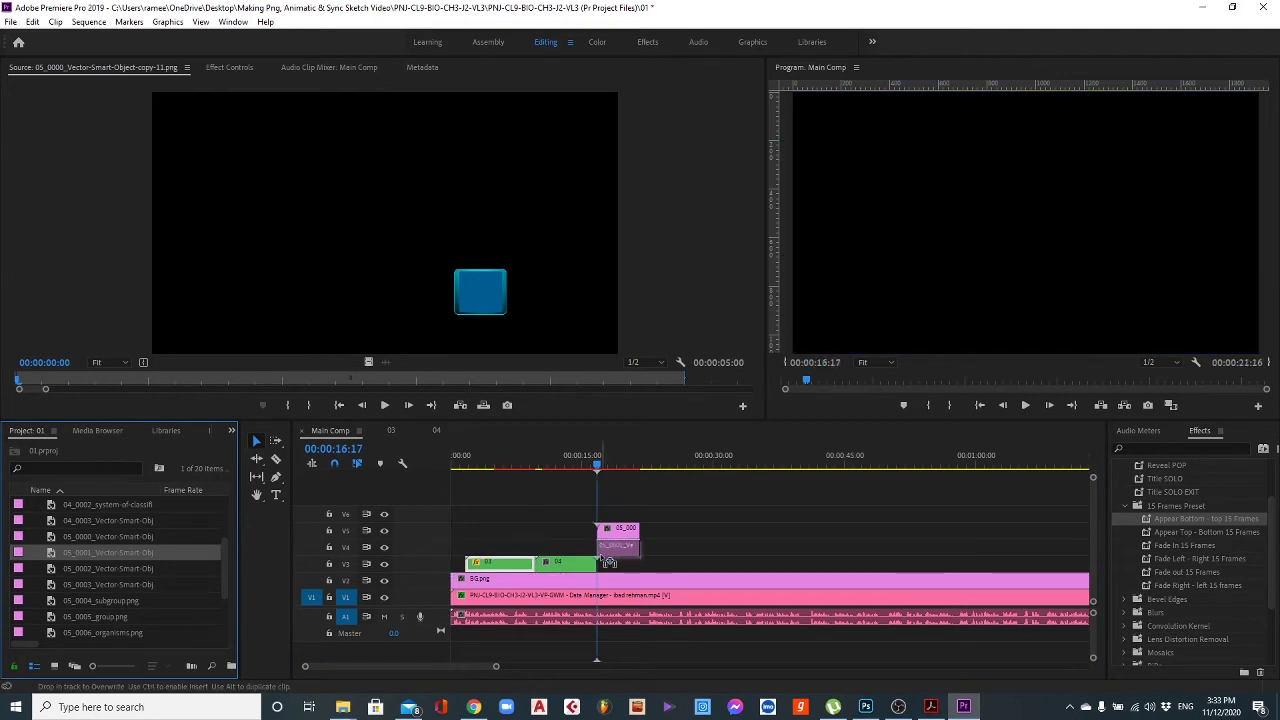
left_click_drag(112, 567, 606, 570)
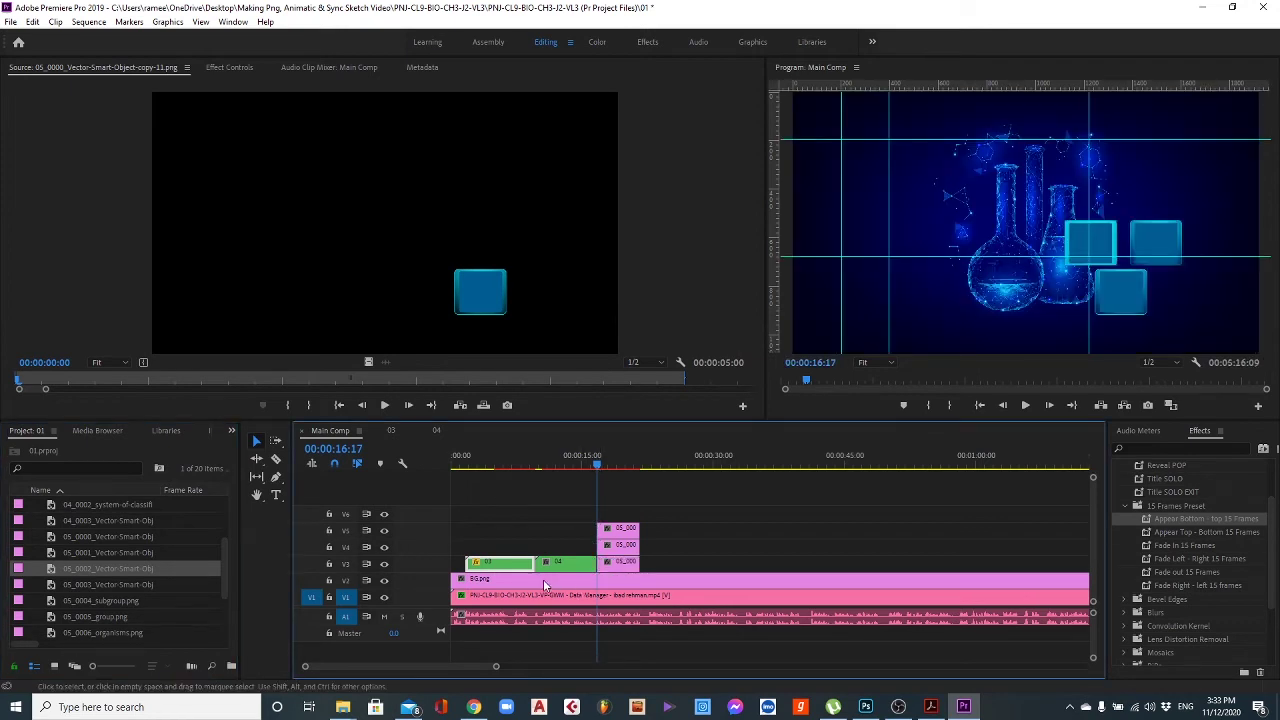
left_click_drag(69, 580, 607, 520)
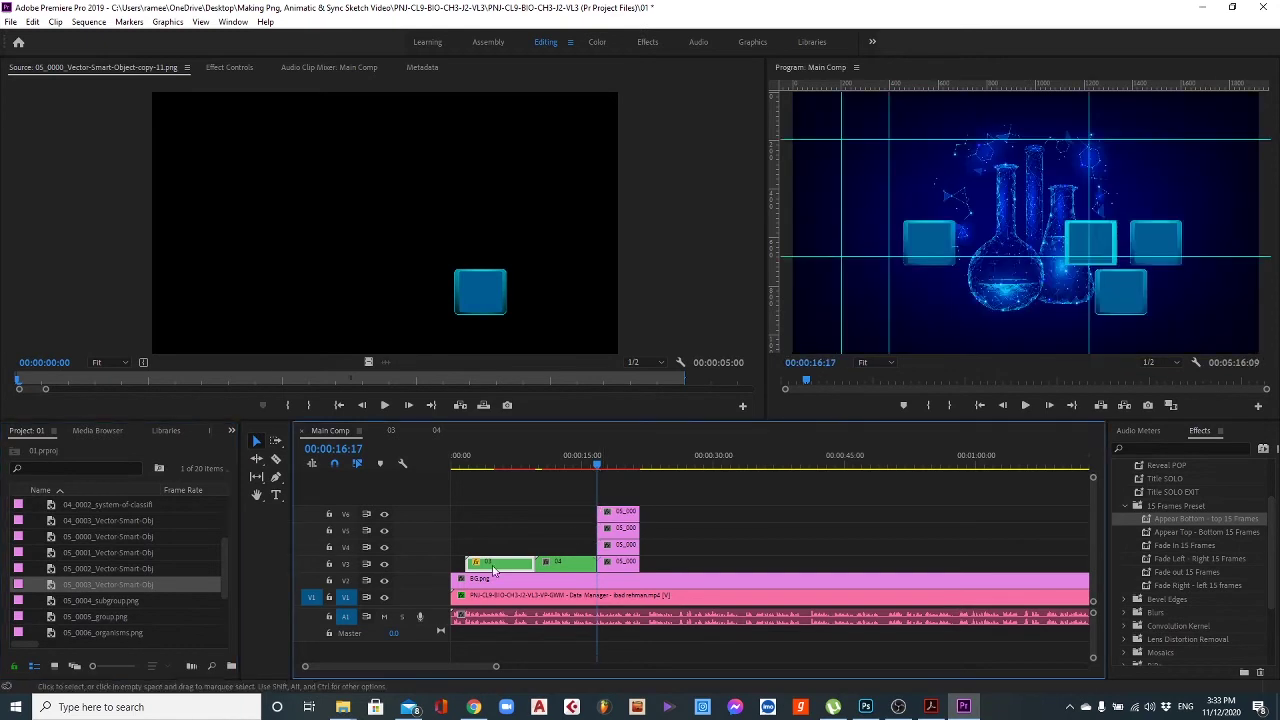
Stack 05_0004_subgroup.png on track V7 and 05_0005_group.png on track V8, both starting at 00:00:16:17.
left_click(98, 601)
left_click_drag(98, 601, 602, 512)
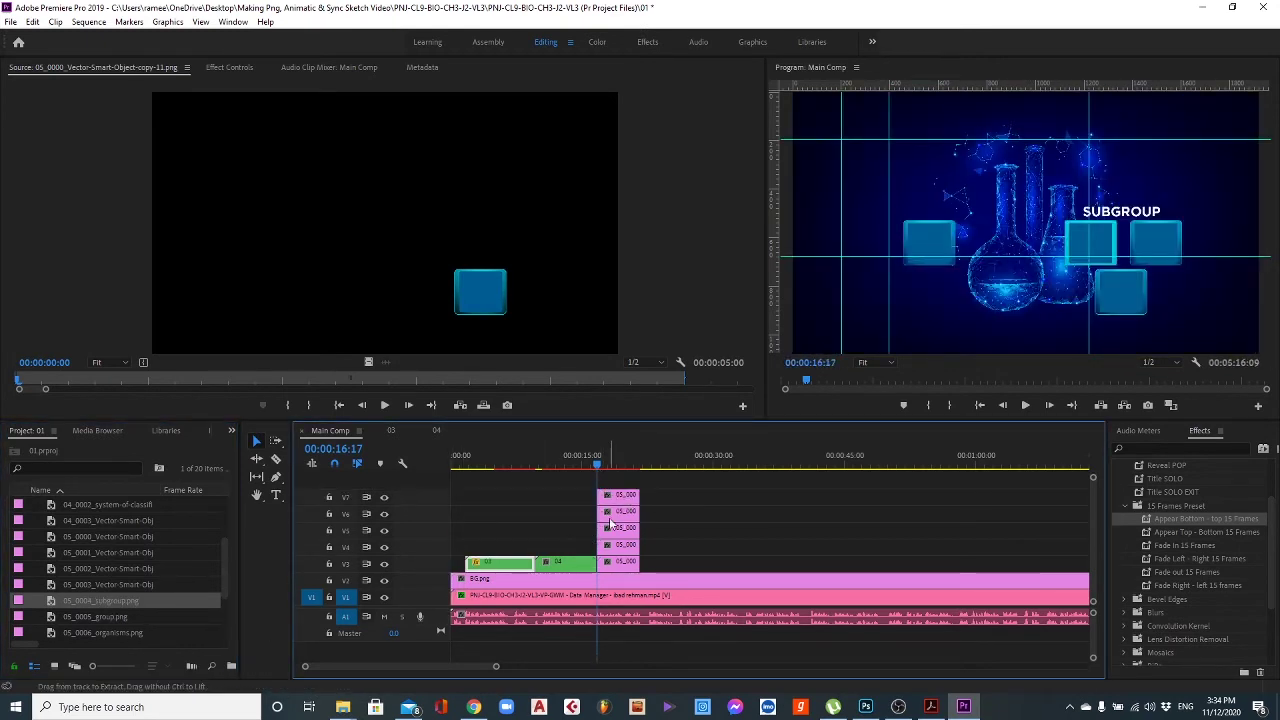
left_click_drag(88, 617, 600, 488)
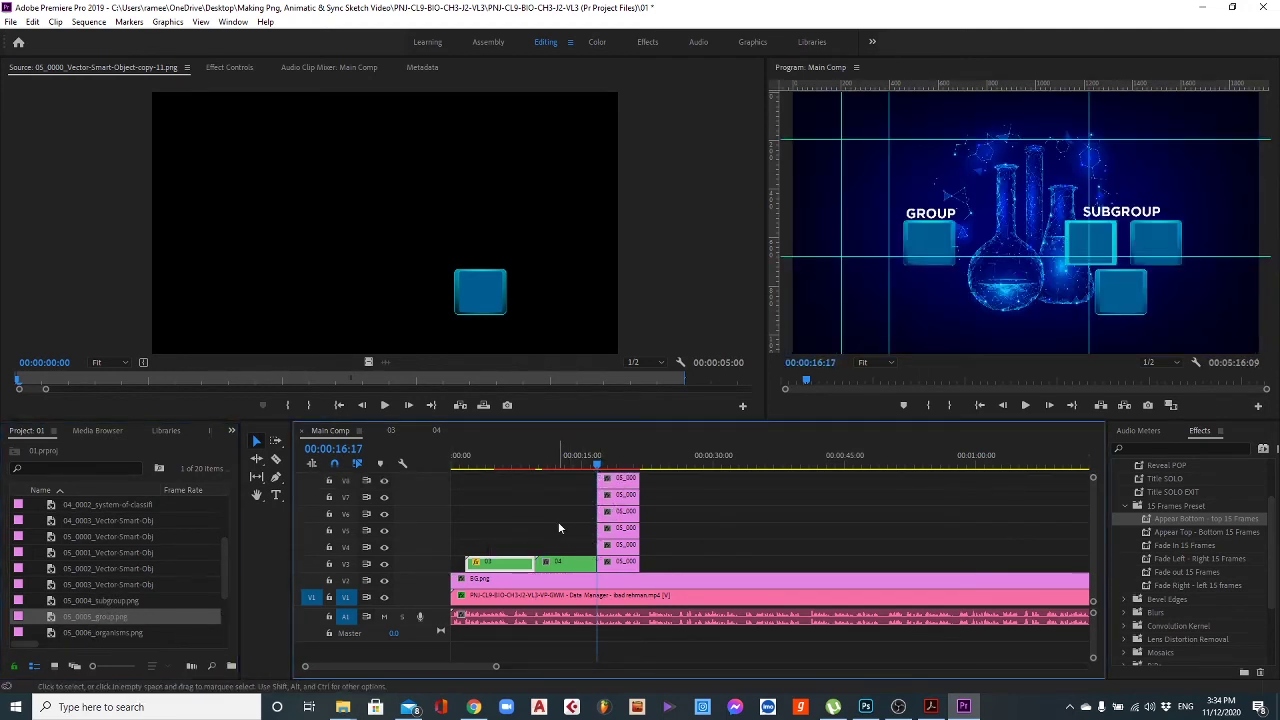
scroll(558, 521, "up", 1)
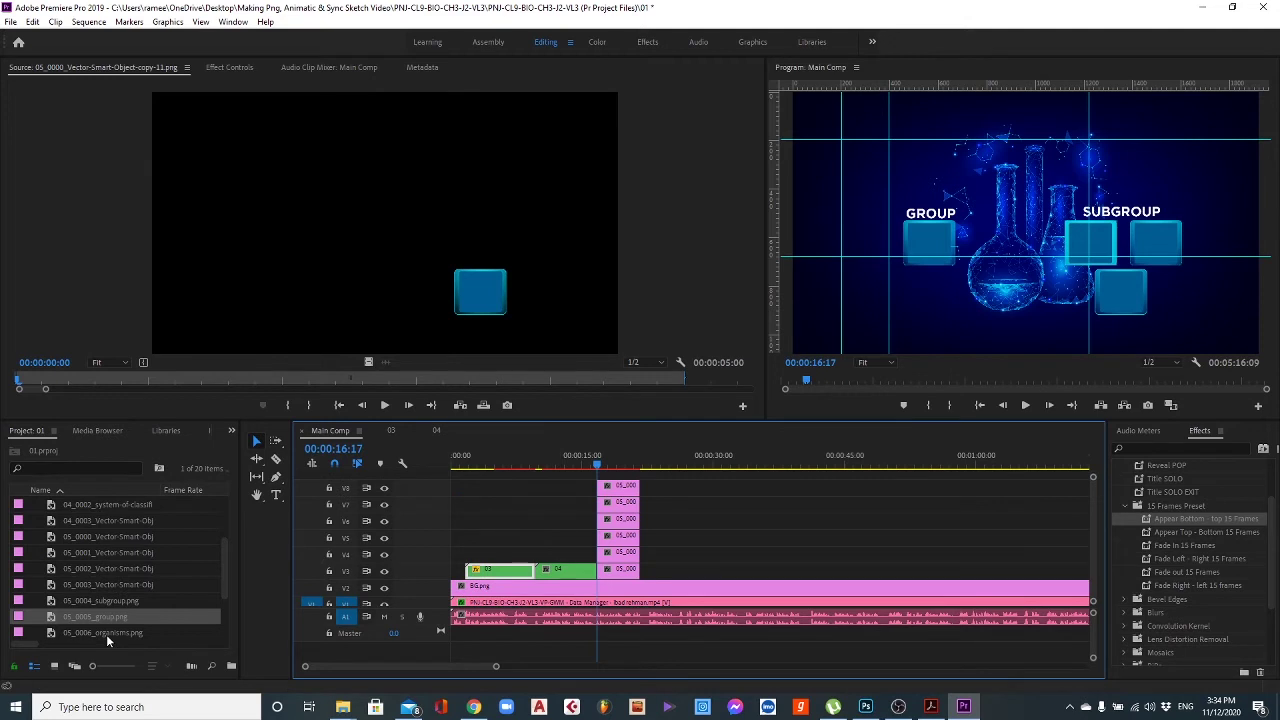
left_click(661, 490)
left_click_drag(104, 620, 604, 481)
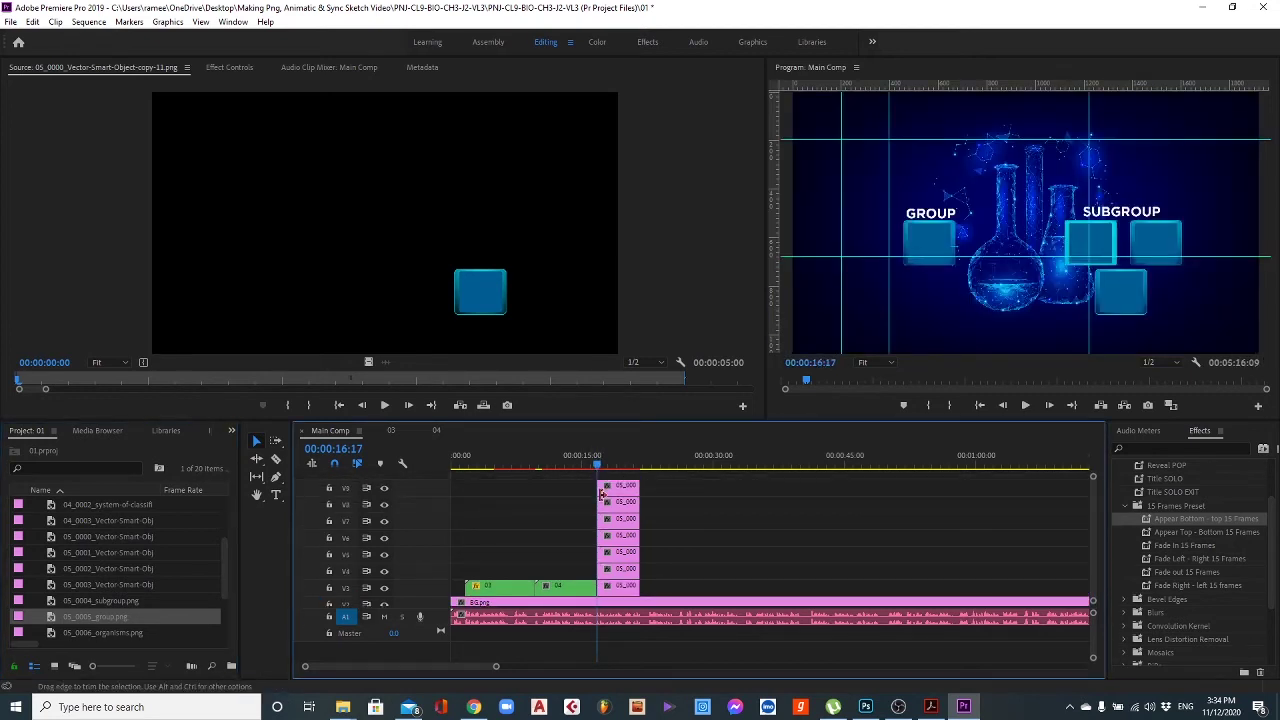
left_click(614, 468)
left_click_drag(614, 468, 612, 468)
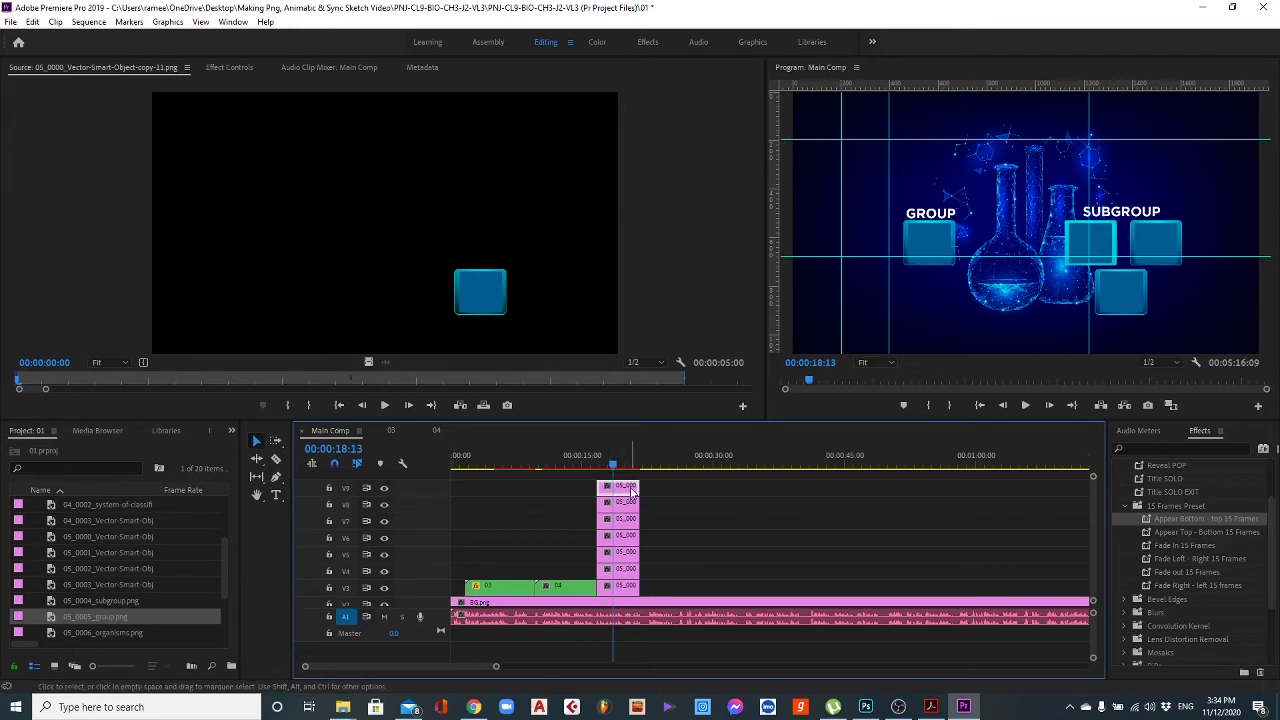
key("Delete")
Add 05_0006_organisms.png above the other scene 05 clips at 00:00:16:17 and raise it to track V11.
scroll(143, 608, "down", 1)
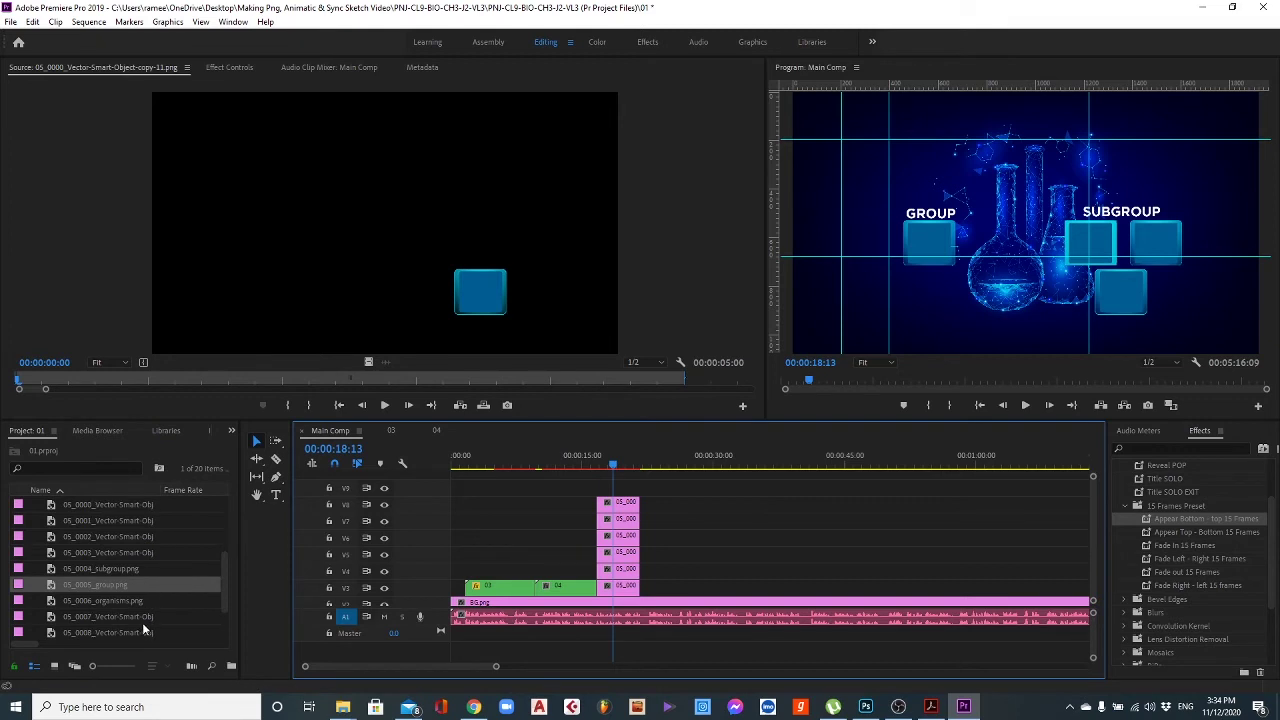
left_click_drag(84, 602, 604, 494)
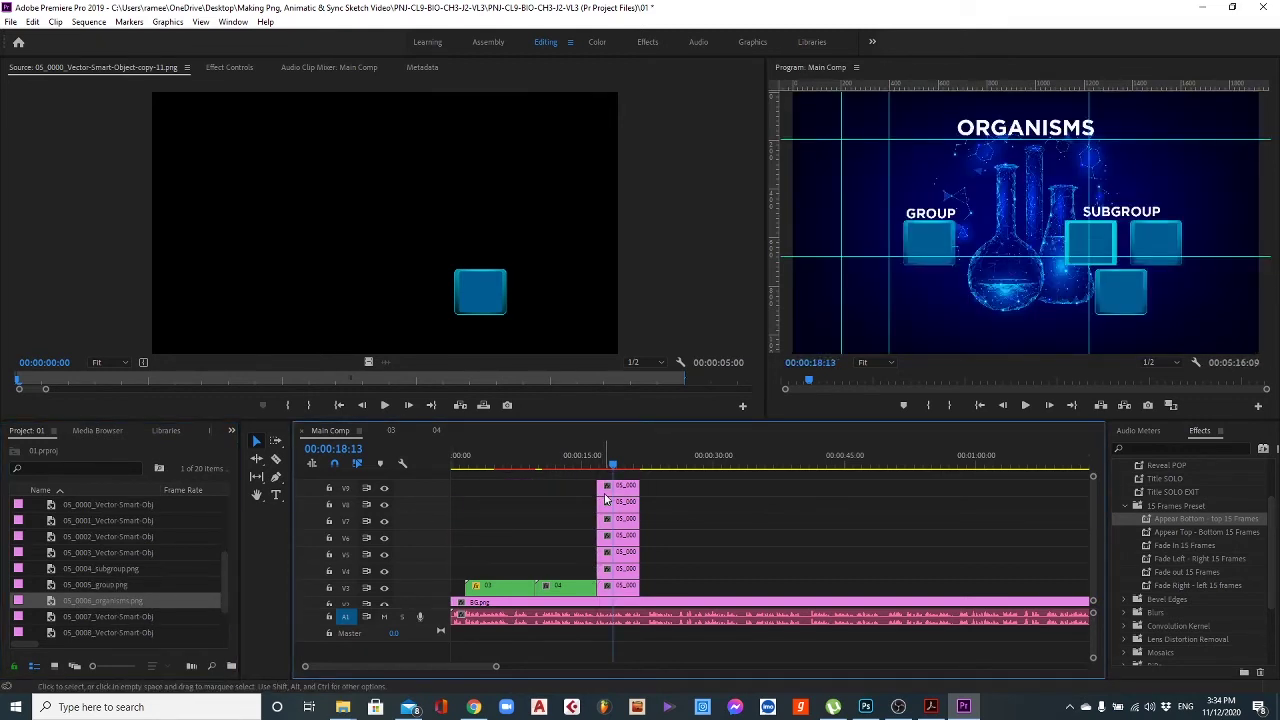
scroll(577, 520, "down", 1)
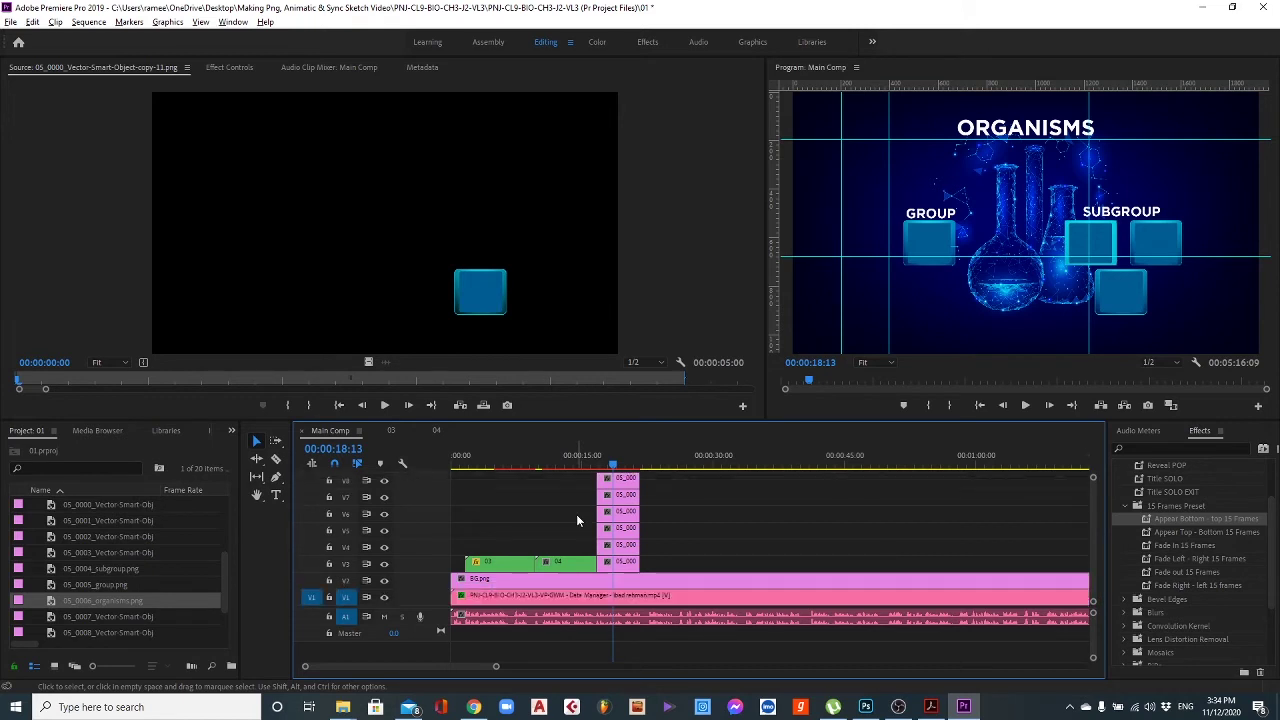
scroll(576, 514, "up", 2)
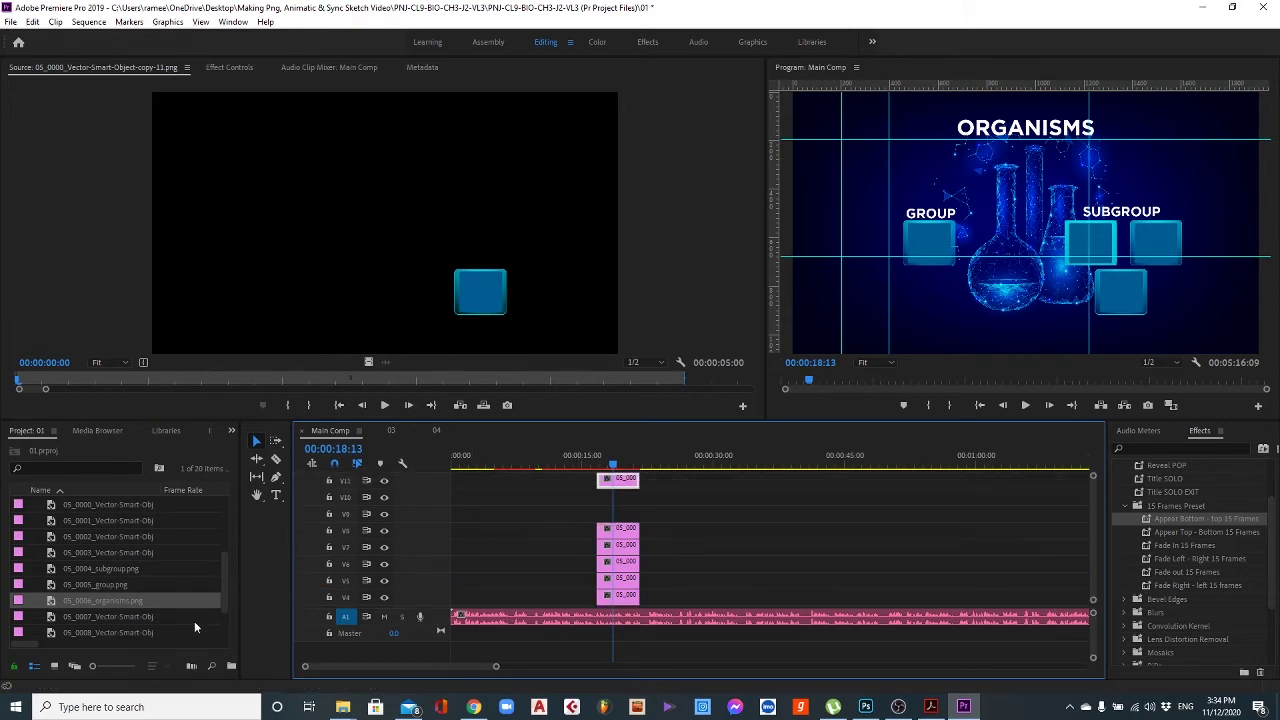
Place the 05_0007 image on track V10 and the 05_0008 image on track V9, aligned with the other scene 05 clips.
left_click(116, 618)
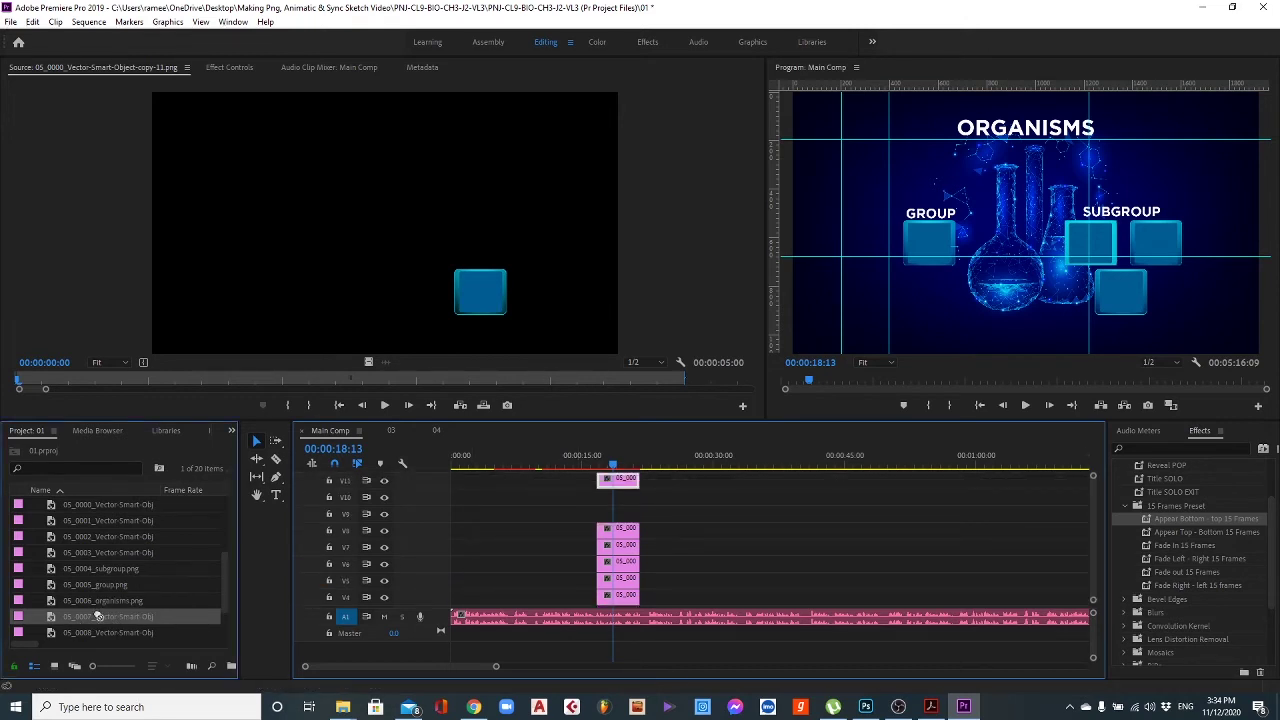
left_click_drag(97, 617, 591, 500)
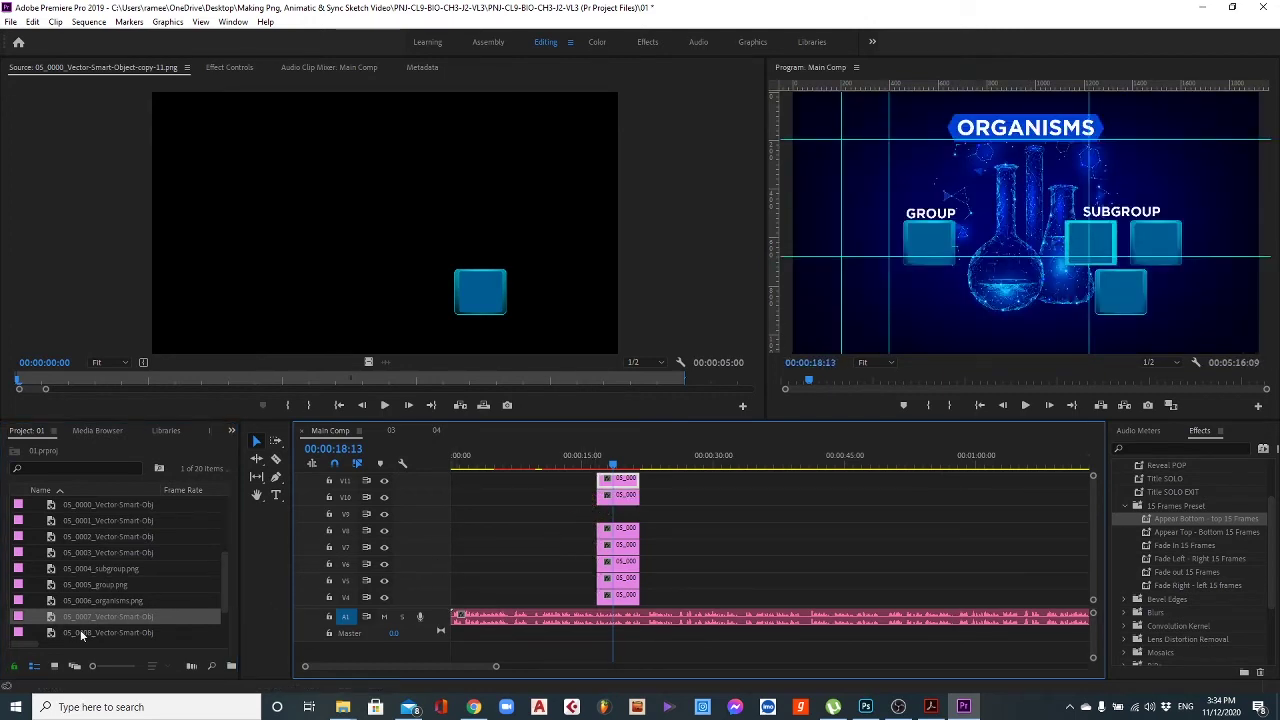
left_click_drag(82, 637, 594, 513)
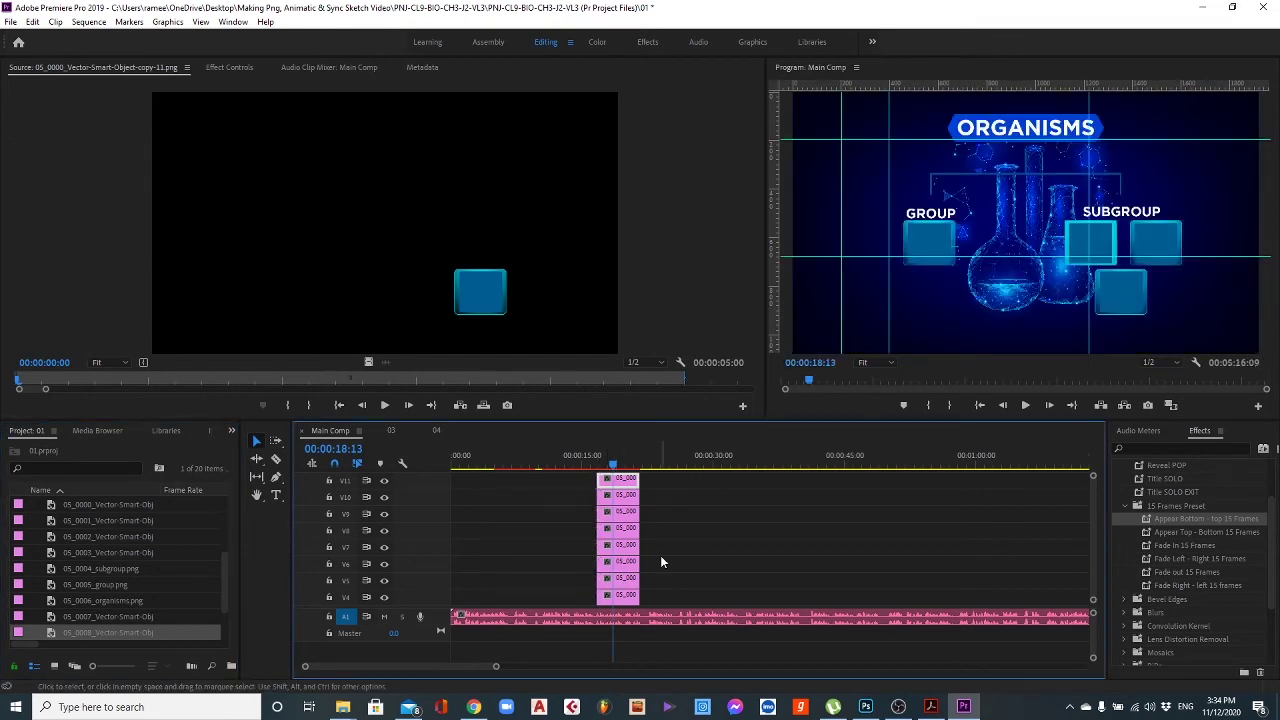
Maximize the timeline, select all nine scene 05 image clips on tracks V3 to V11 and extend their ends together.
key("grave")
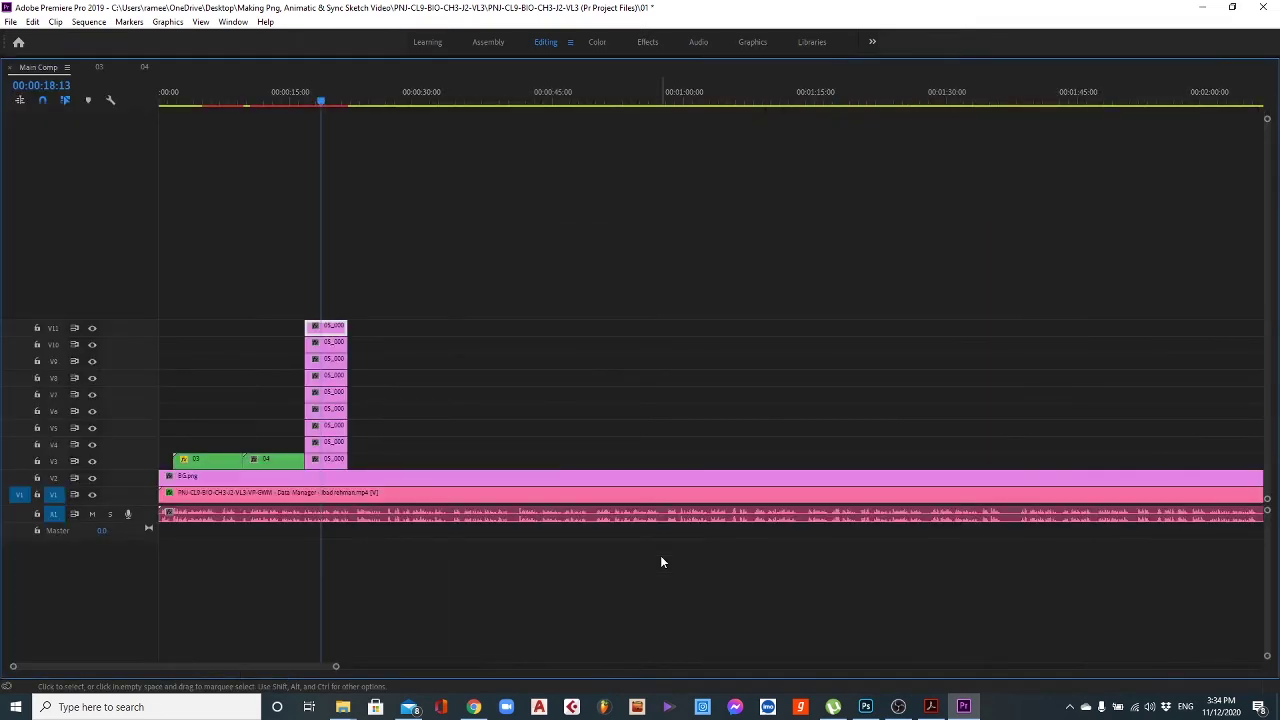
left_click_drag(389, 326, 326, 458)
right_click(326, 456)
left_click(586, 375)
left_click_drag(403, 319, 313, 465)
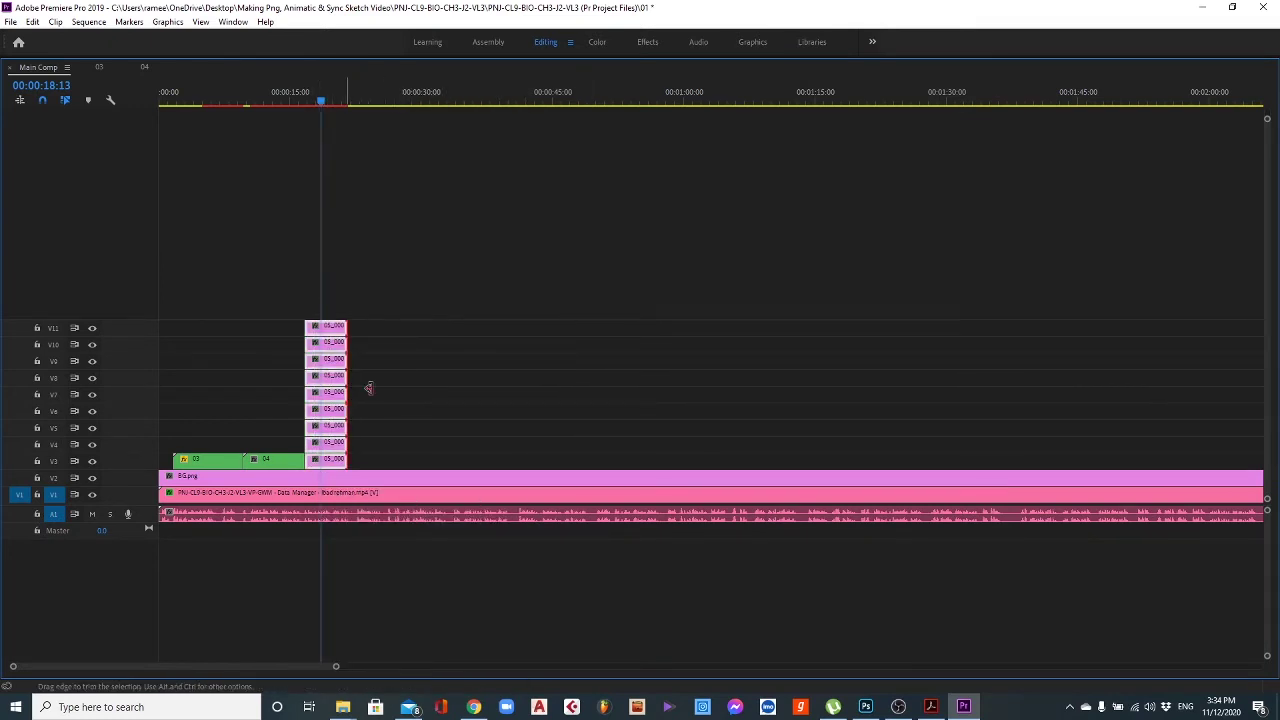
left_click_drag(369, 386, 702, 386)
Nest the nine selected scene 05 image clips into a sequence named 05 and restore the full workspace layout.
right_click(505, 358)
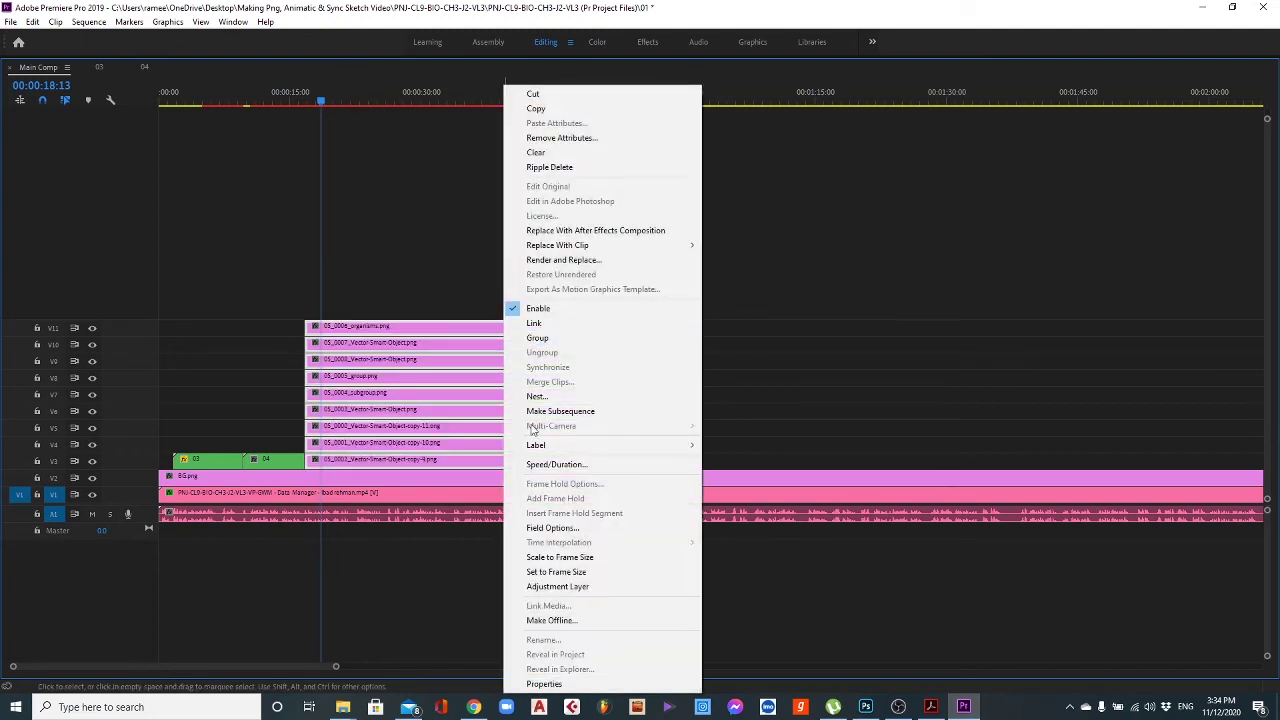
left_click(551, 399)
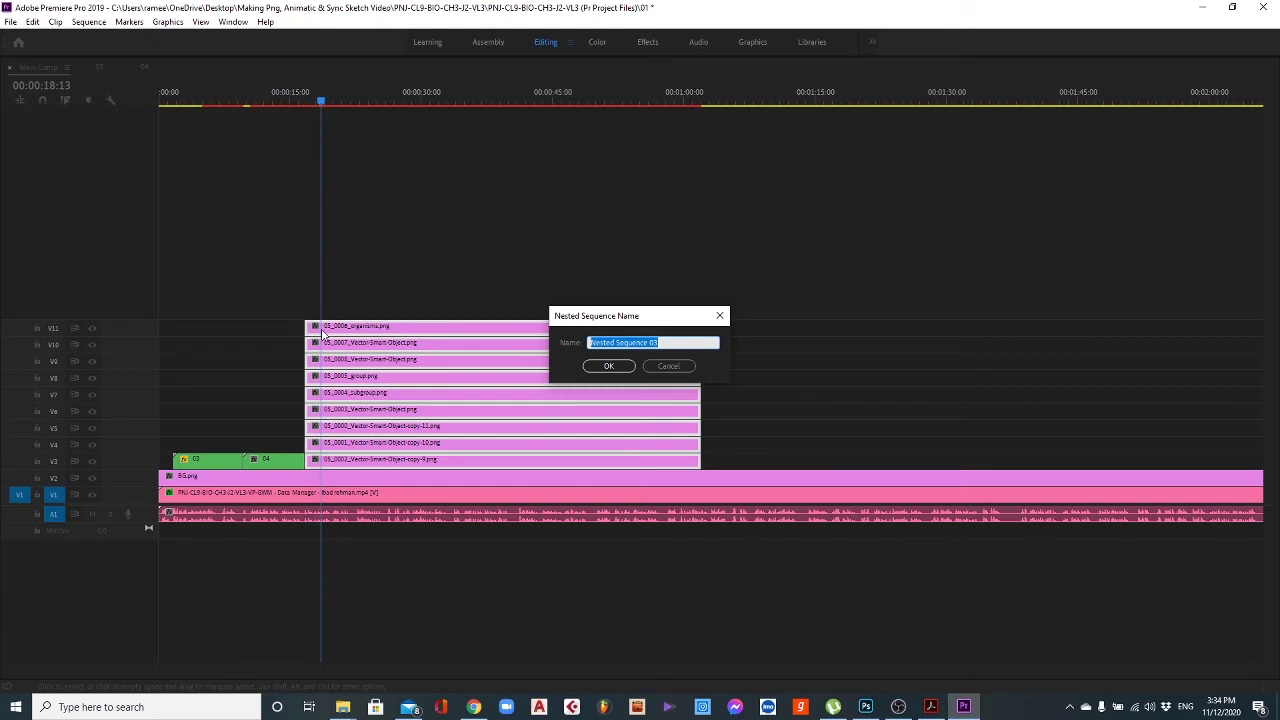
type("05")
key("Return")
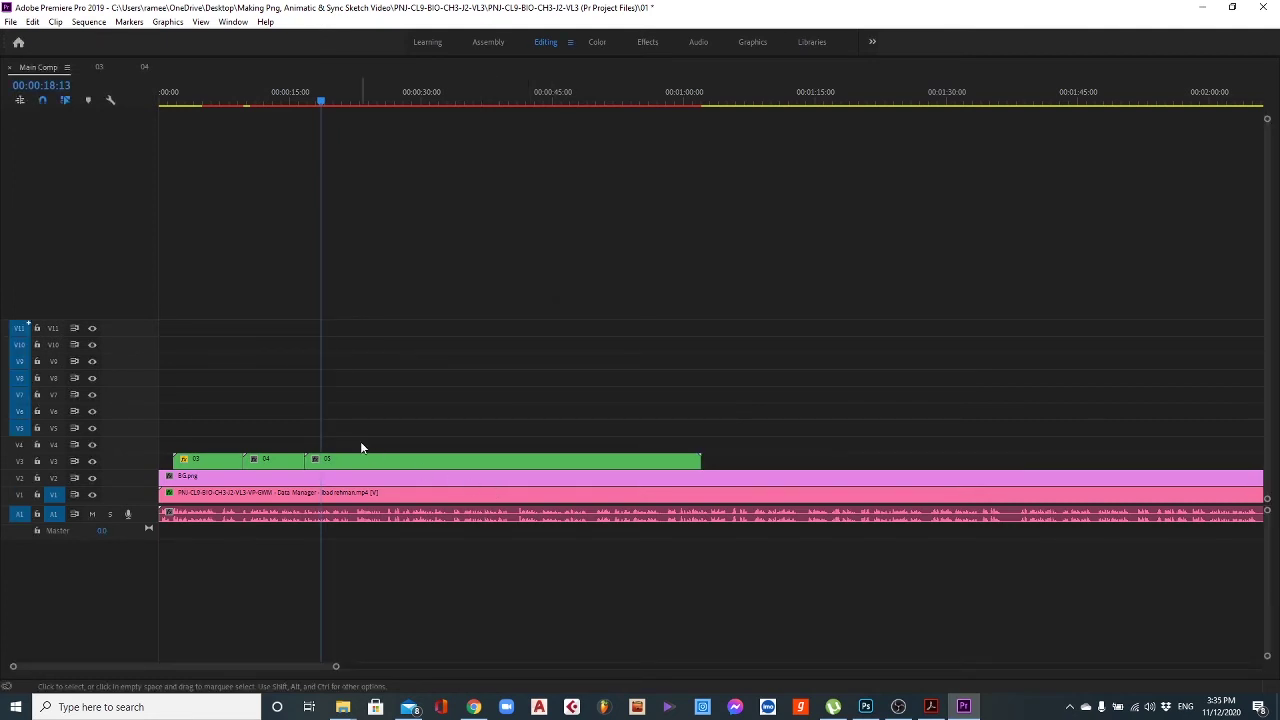
key("grave")
Play the narration from the start of nested clip 05 and park the playhead at the group cue, 00:00:20:01.
left_click_drag(613, 466, 597, 466)
key("space")
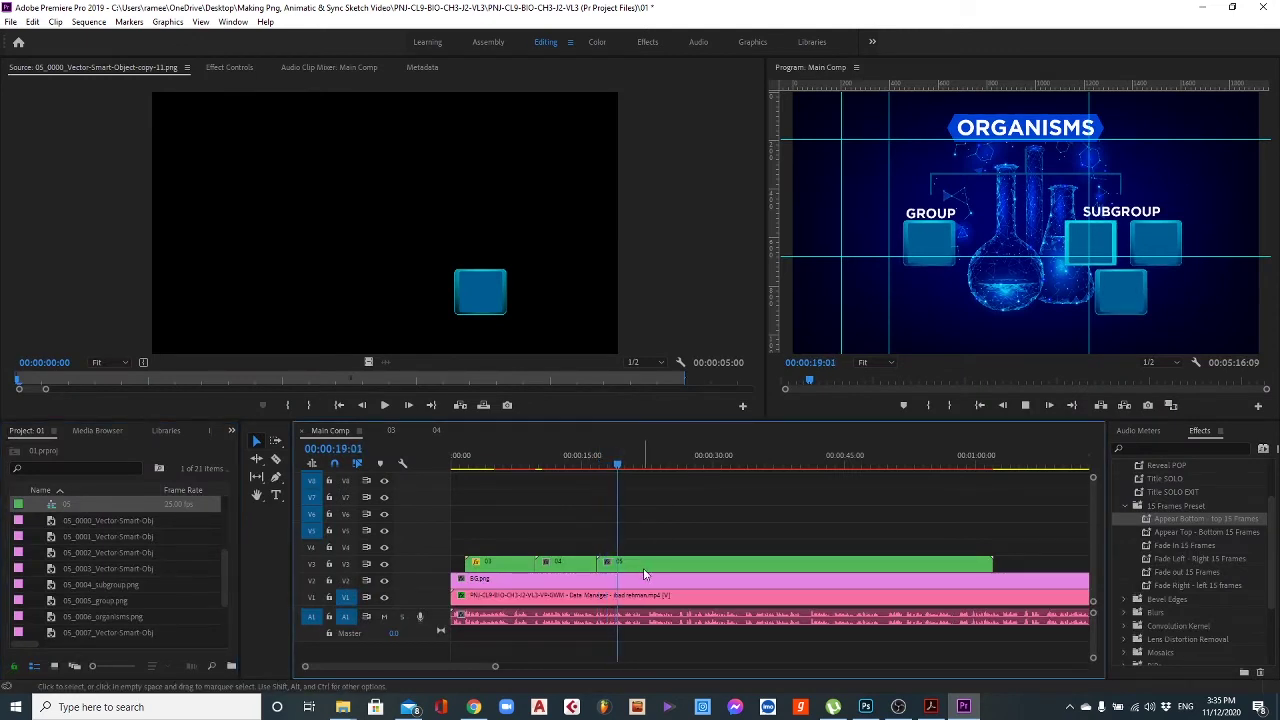
left_click(625, 465)
left_click_drag(625, 465, 615, 466)
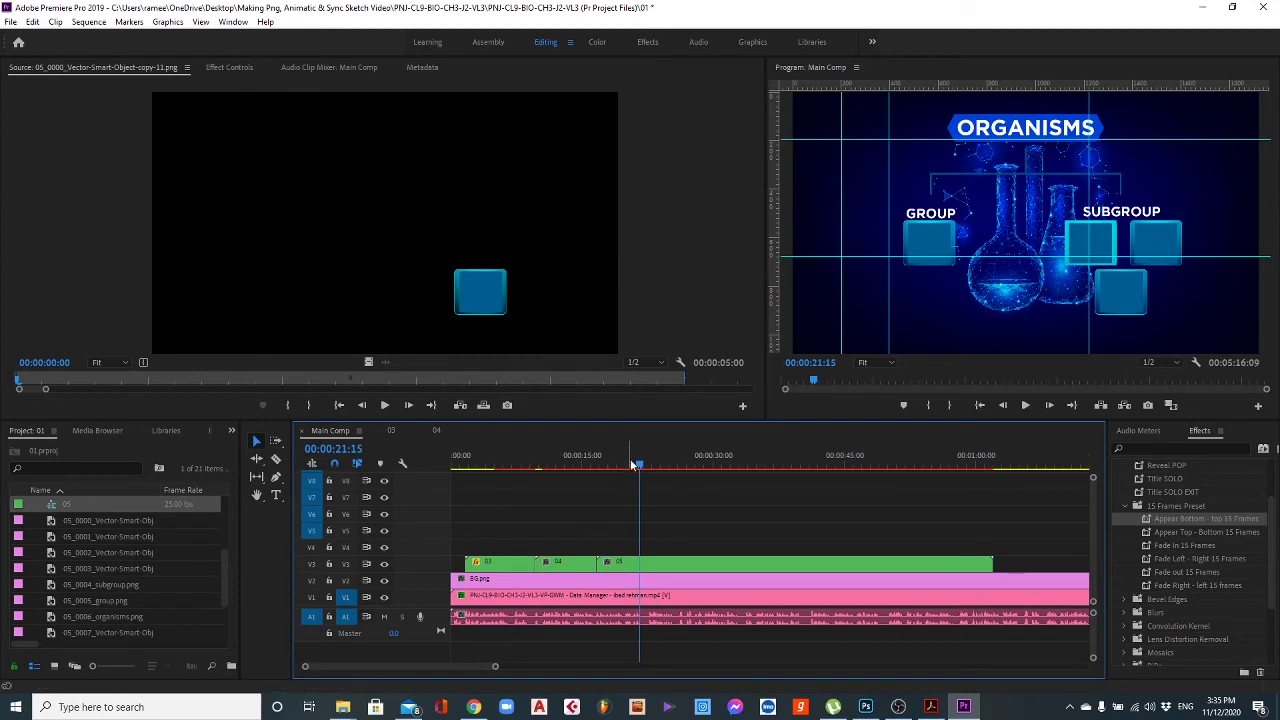
left_click(625, 460)
left_click(621, 464)
key("equal")
key("equal")
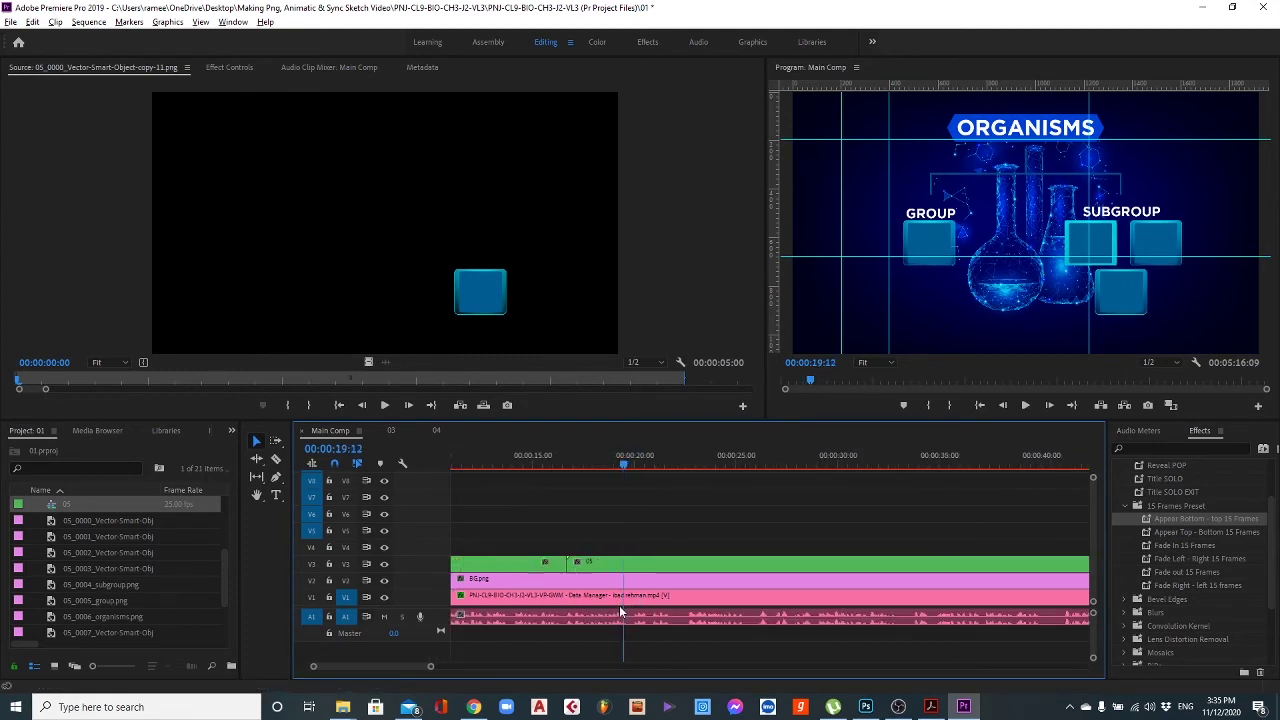
mouse_move(621, 466)
left_mouse_down()
mouse_move(665, 466)
mouse_move(634, 466)
left_mouse_up()
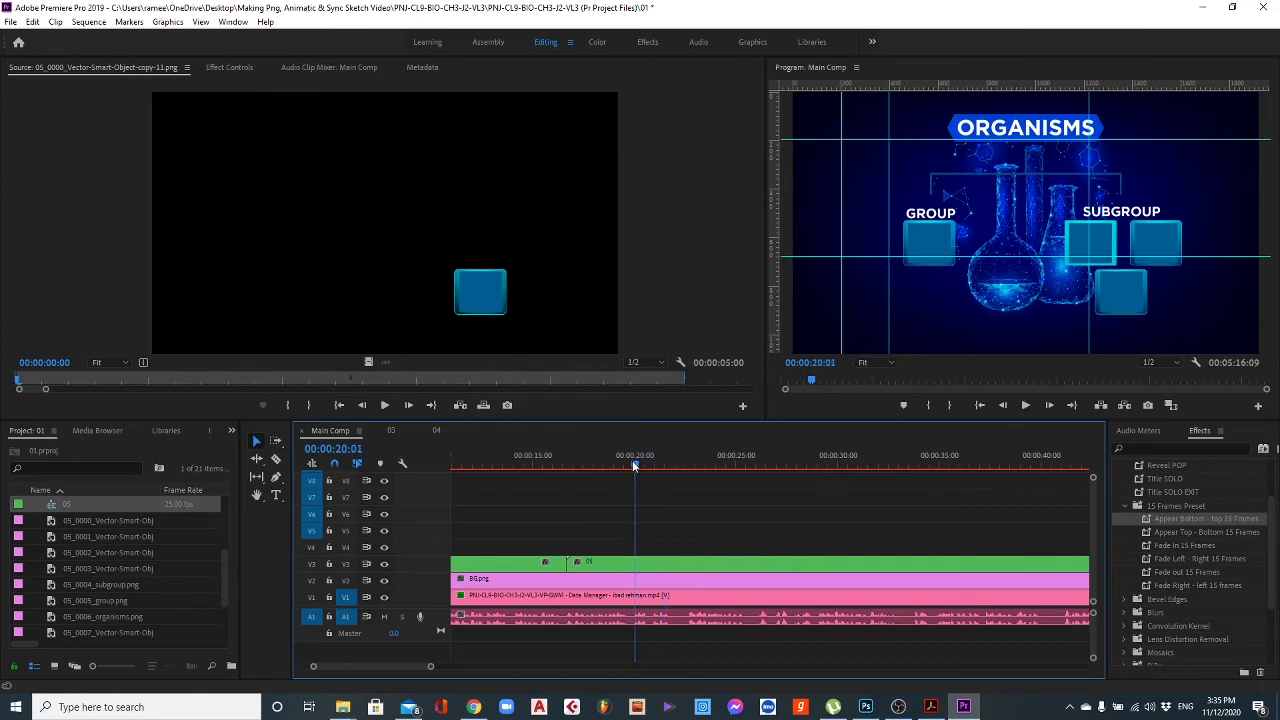
In nested sequence 05, start 05_0005_group.png at 00:00:03:09 and apply the Appear Top - Bottom 15 Frames preset to it.
double_click(617, 572)
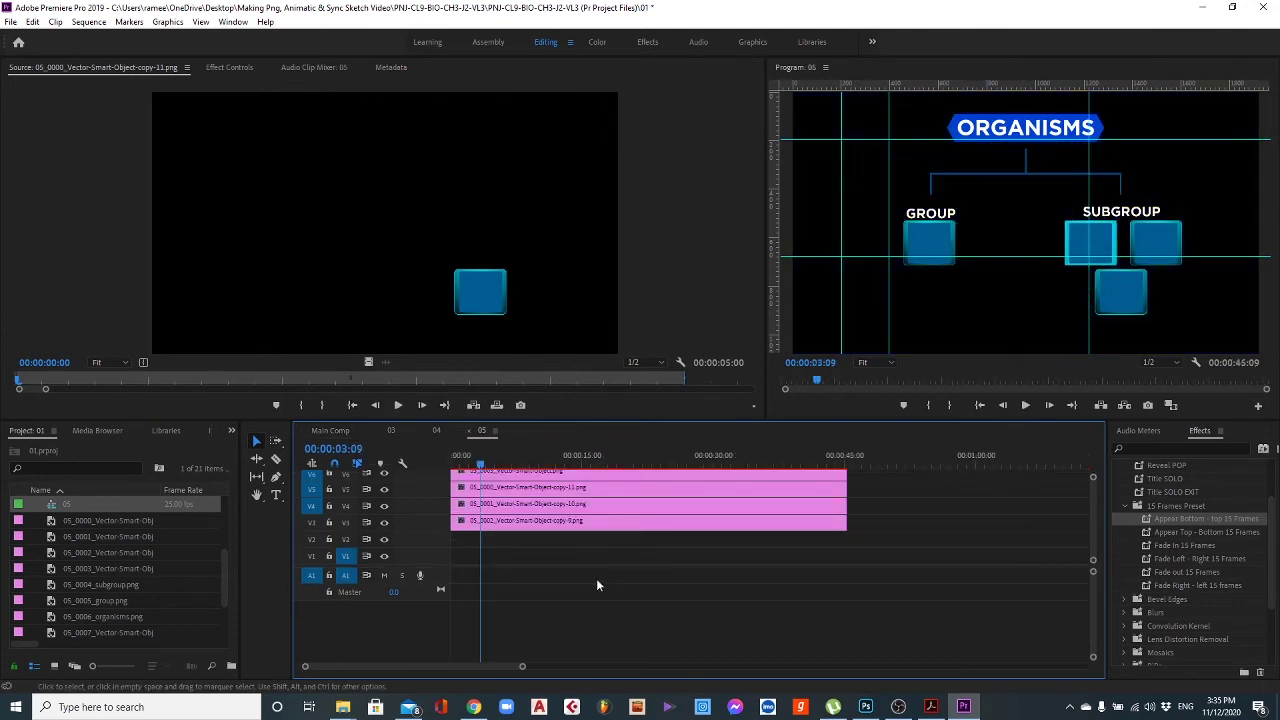
scroll(520, 560, "up", 2)
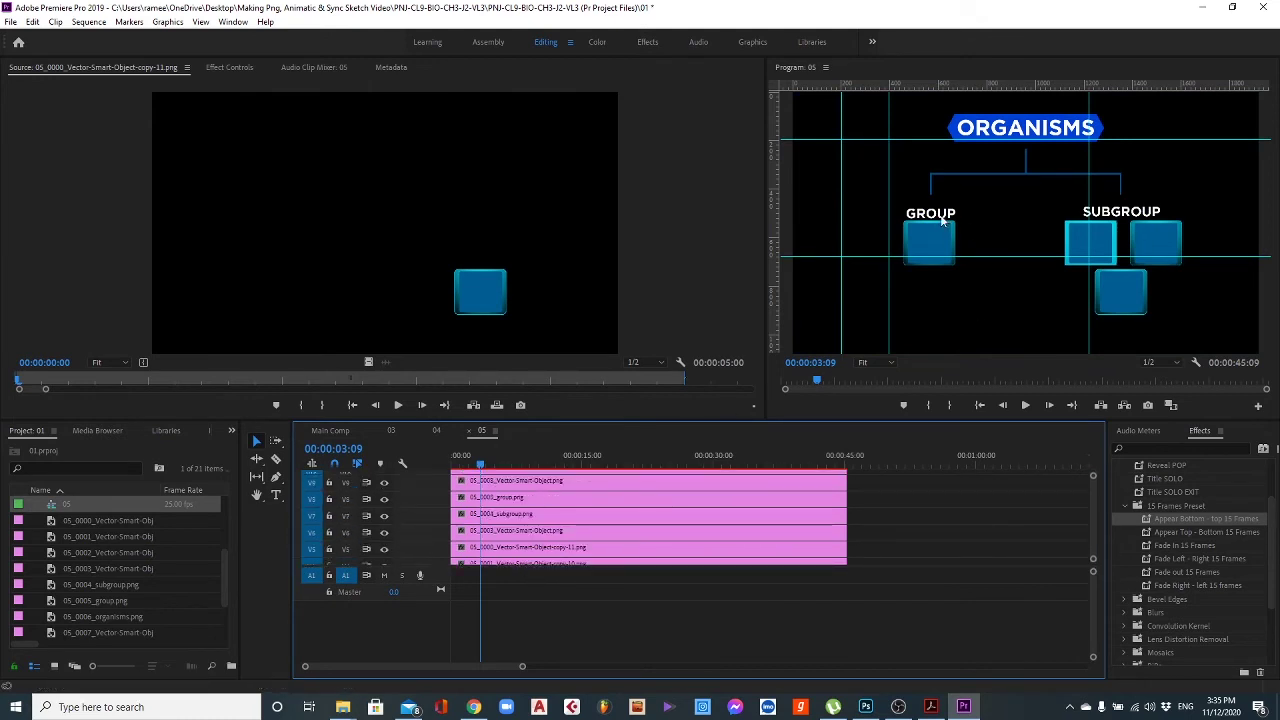
scroll(515, 522, "up", 3)
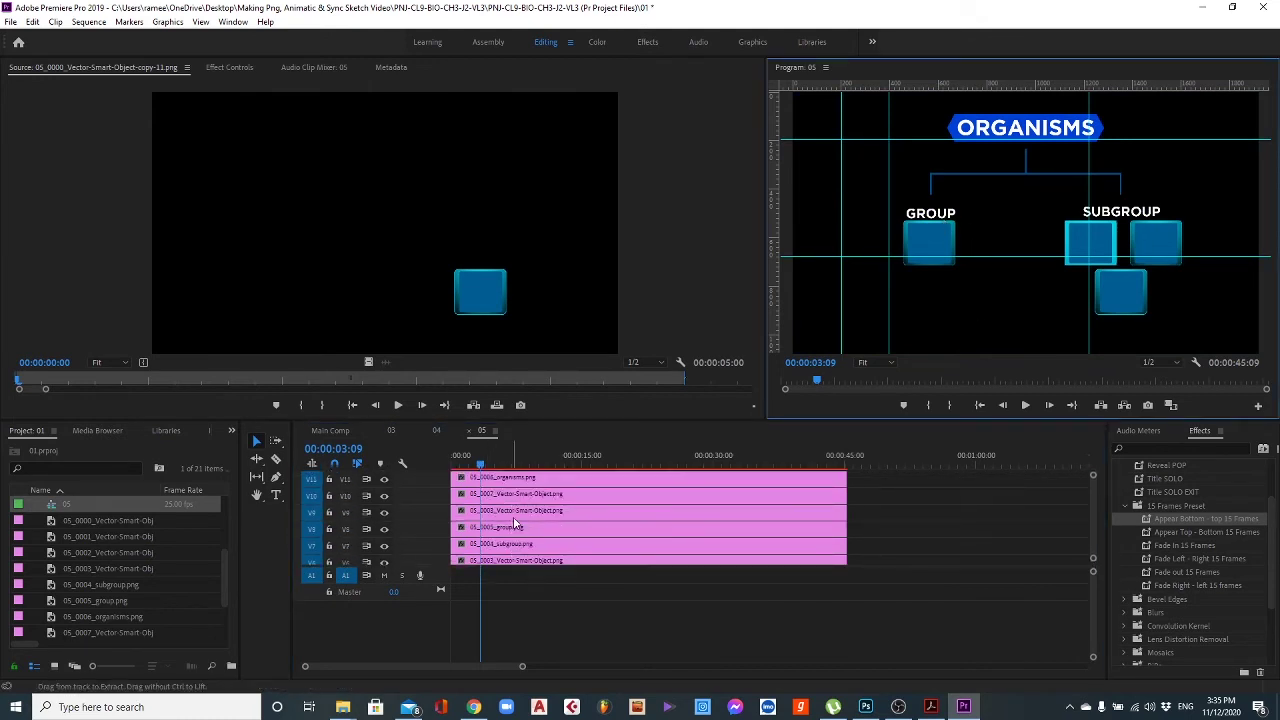
left_click(527, 535)
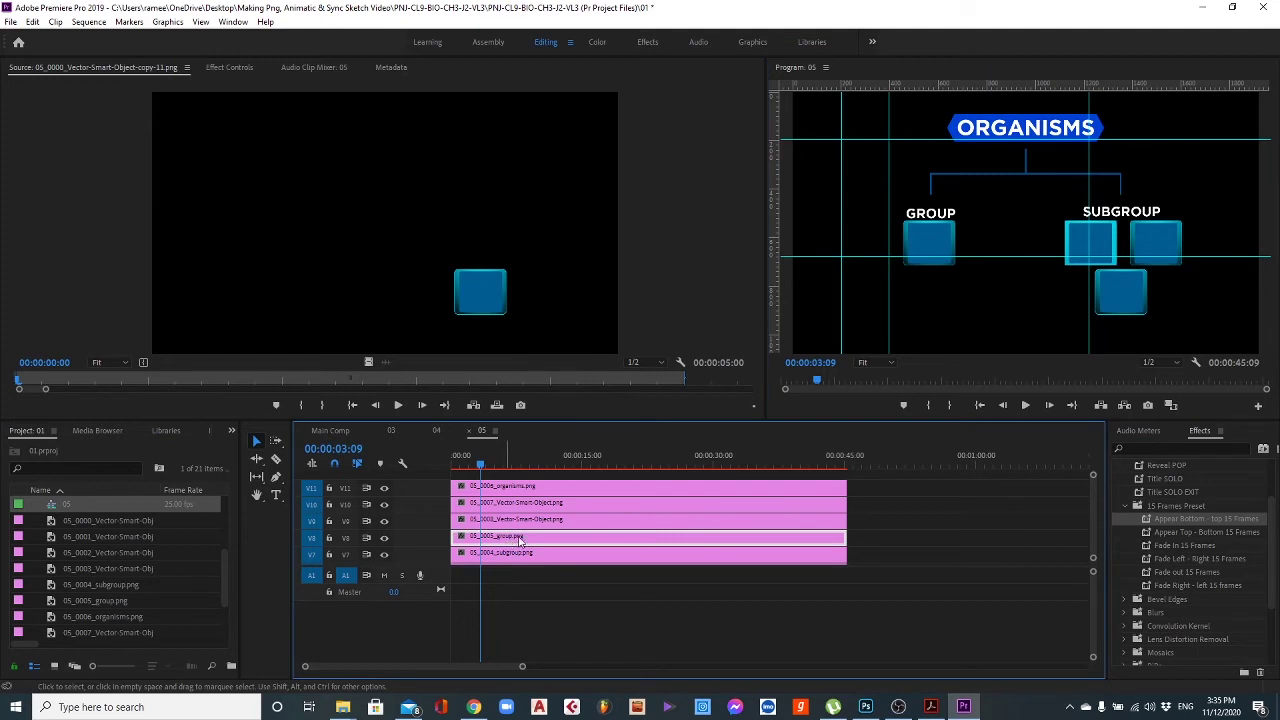
left_click_drag(519, 541, 530, 541)
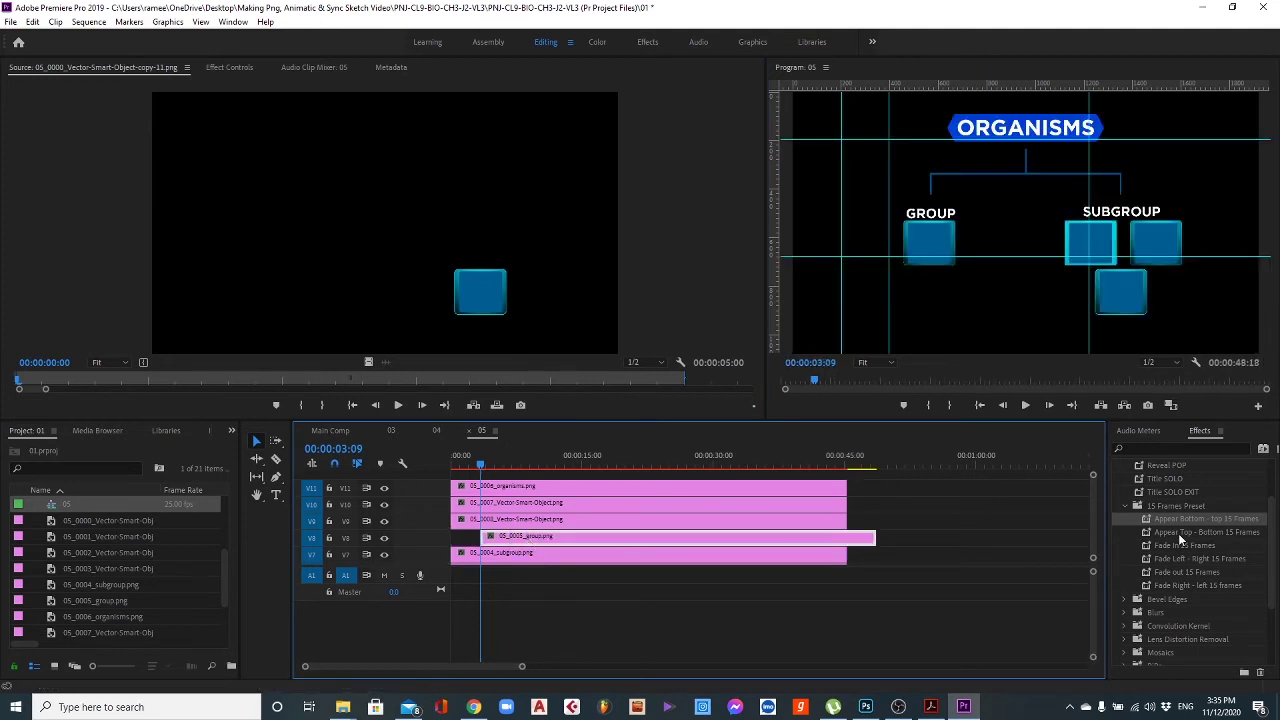
left_click(1177, 533)
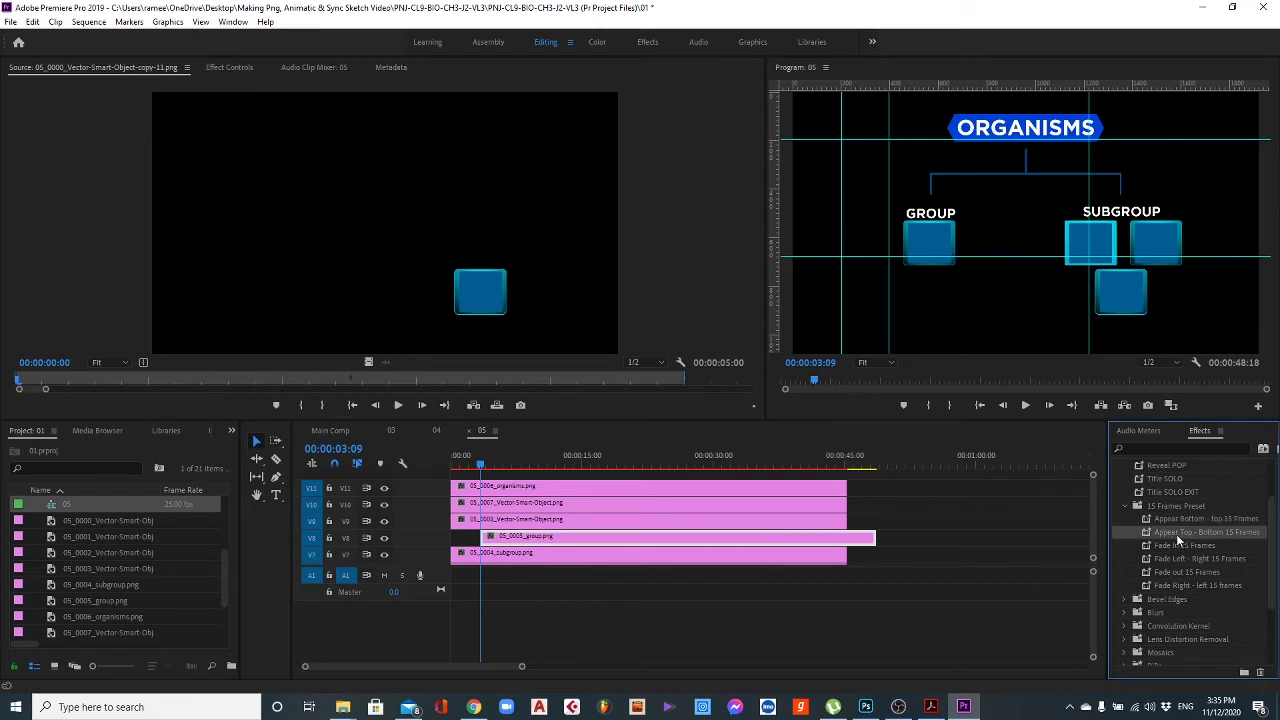
left_click_drag(1180, 540, 506, 543)
Play the narration in Main Comp onward from the group cue and park the playhead at the subgroup cue, 00:00:20:24.
left_click(332, 430)
key("space")
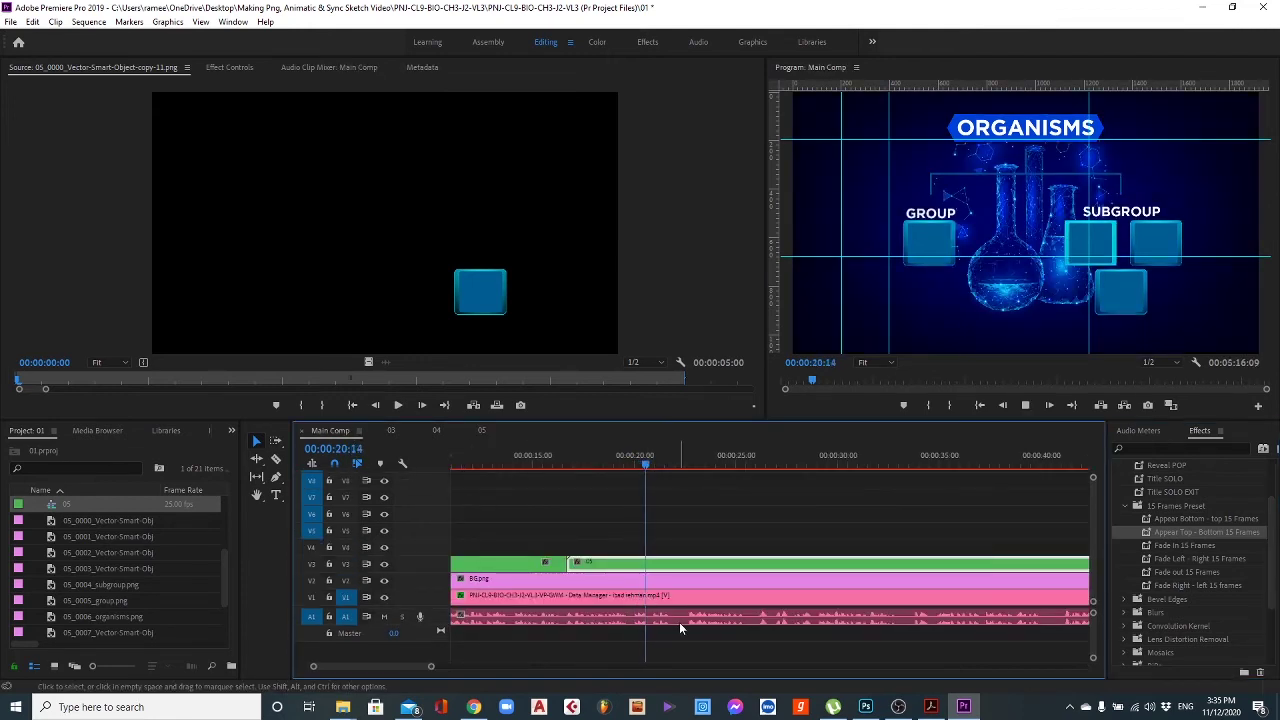
key("space")
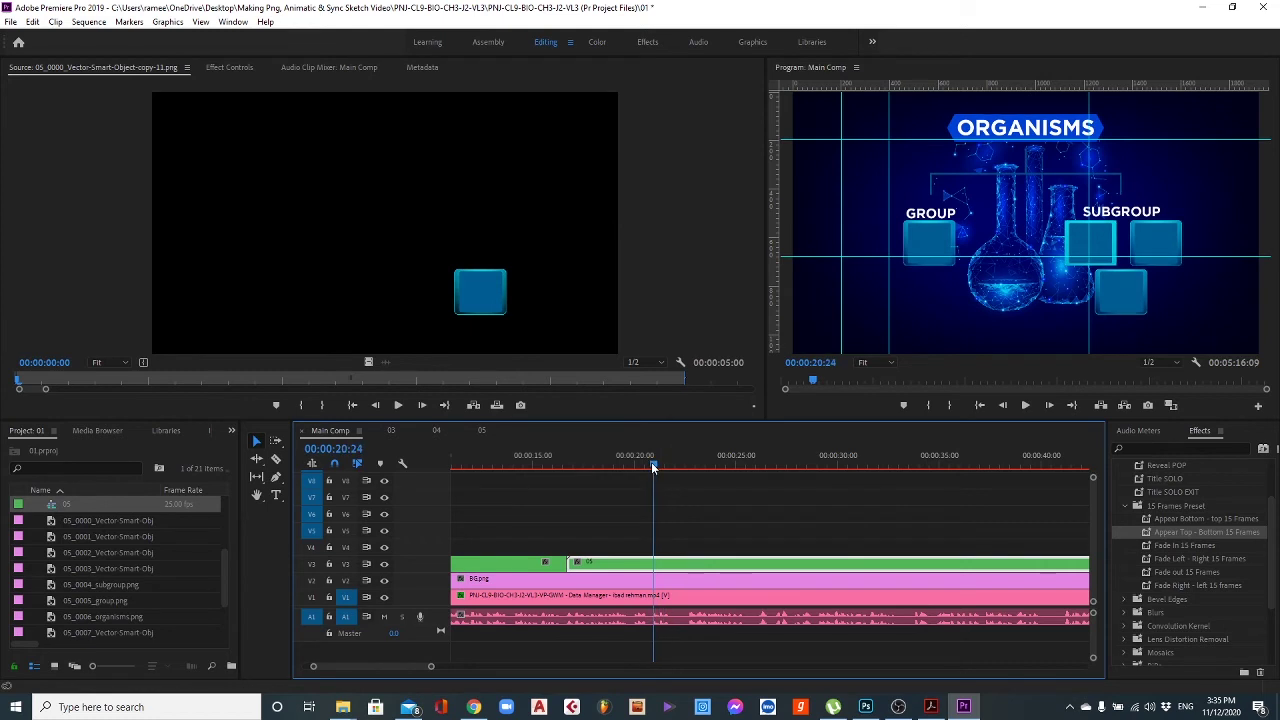
left_click(653, 467)
In nested sequence 05, start 05_0004_subgroup.png at 00:00:04:06 and apply the Appear Top - Bottom 15 Frames preset to it.
double_click(623, 566)
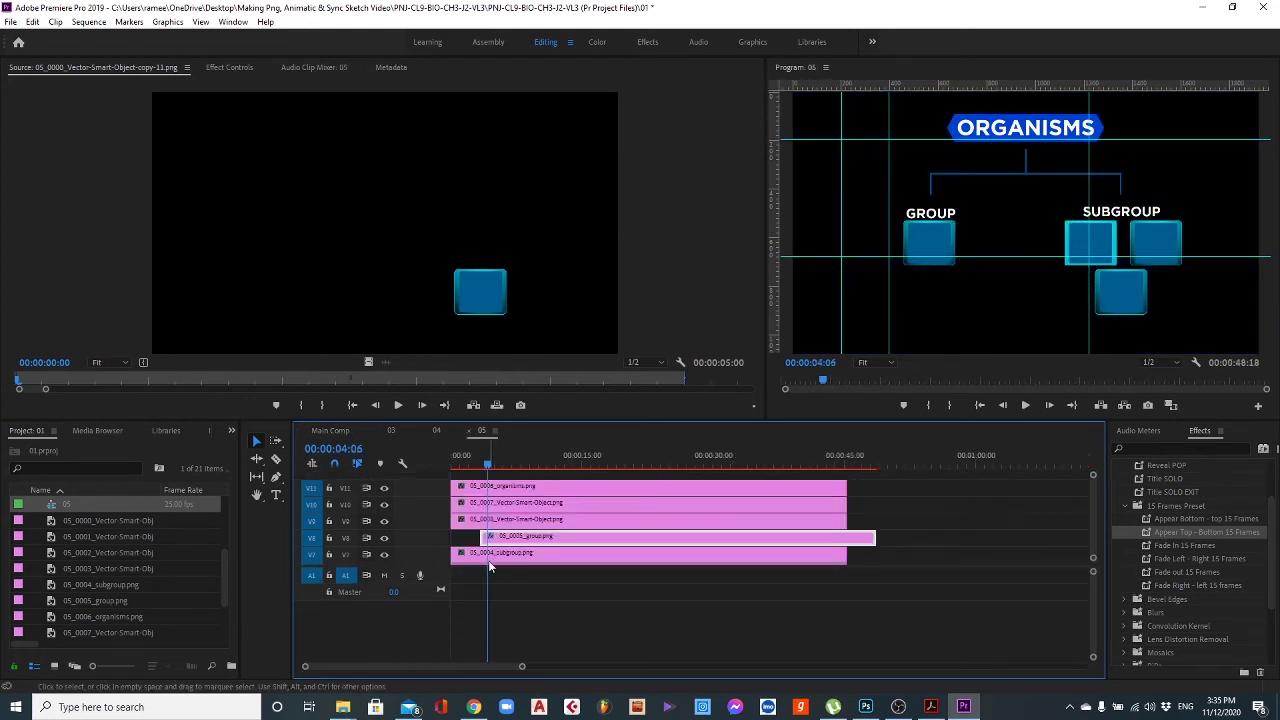
key("=")
key("=")
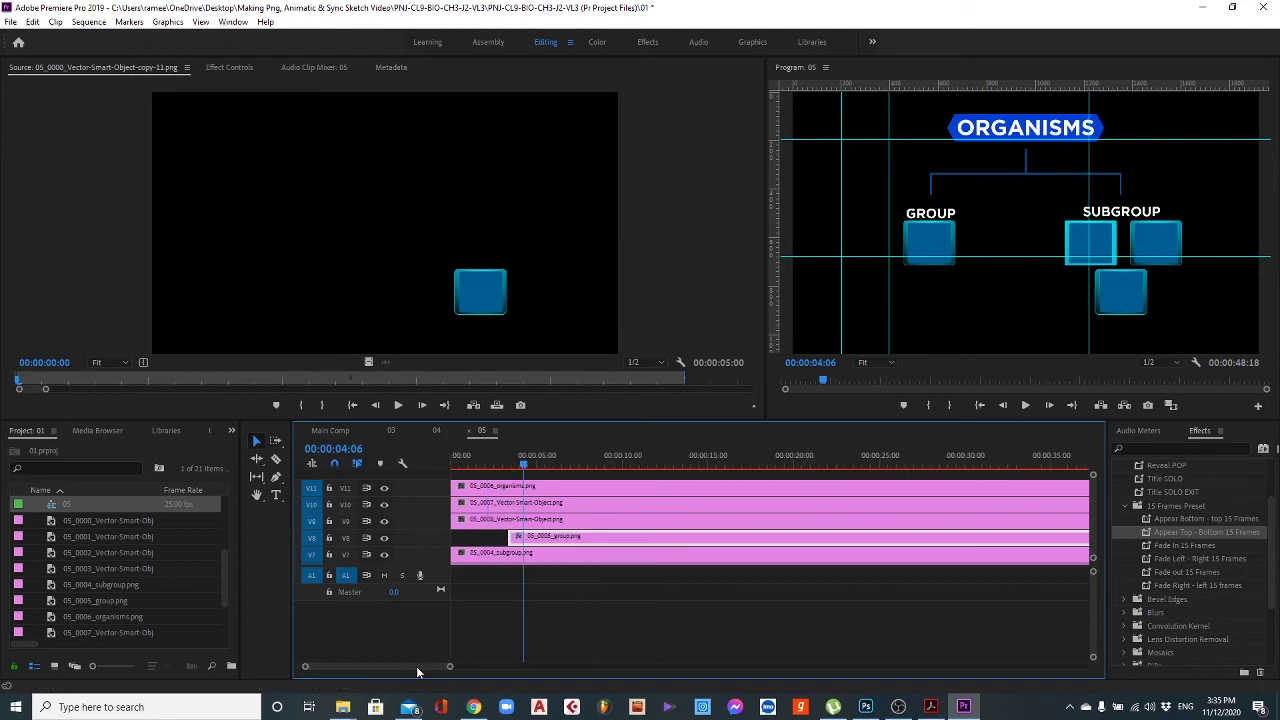
scroll(484, 548, "down", 2)
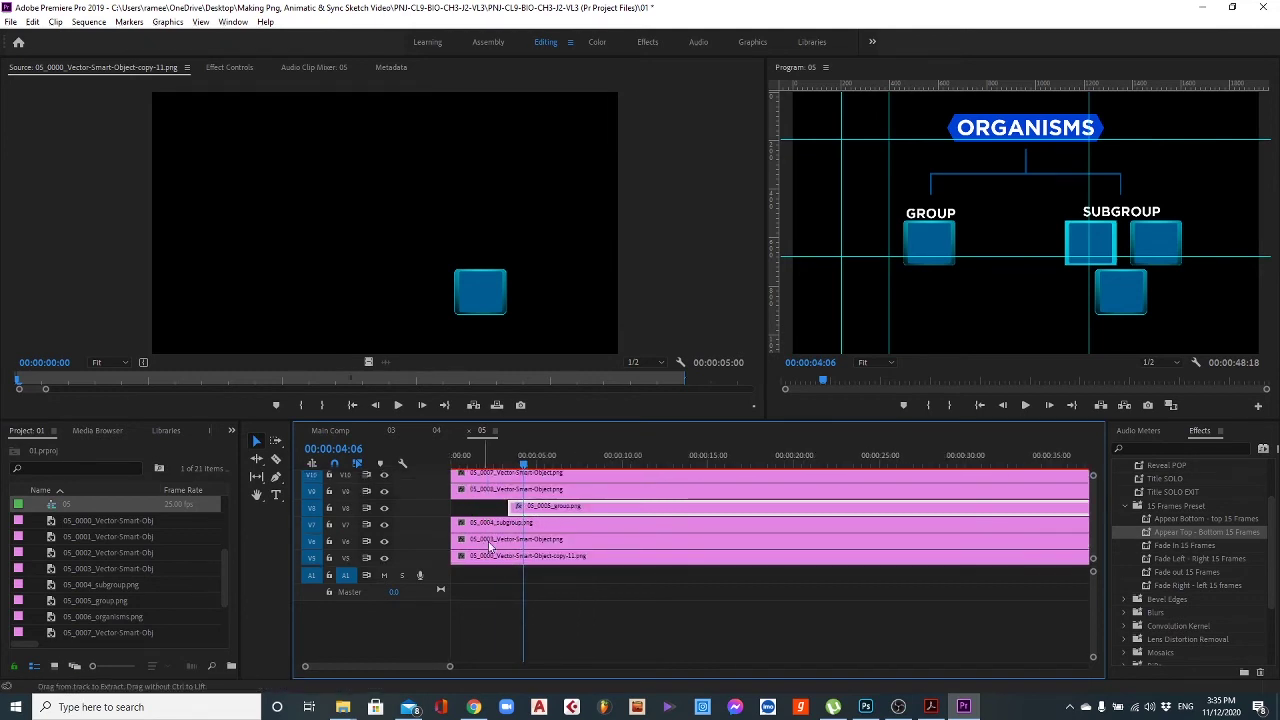
left_click_drag(594, 524, 638, 533)
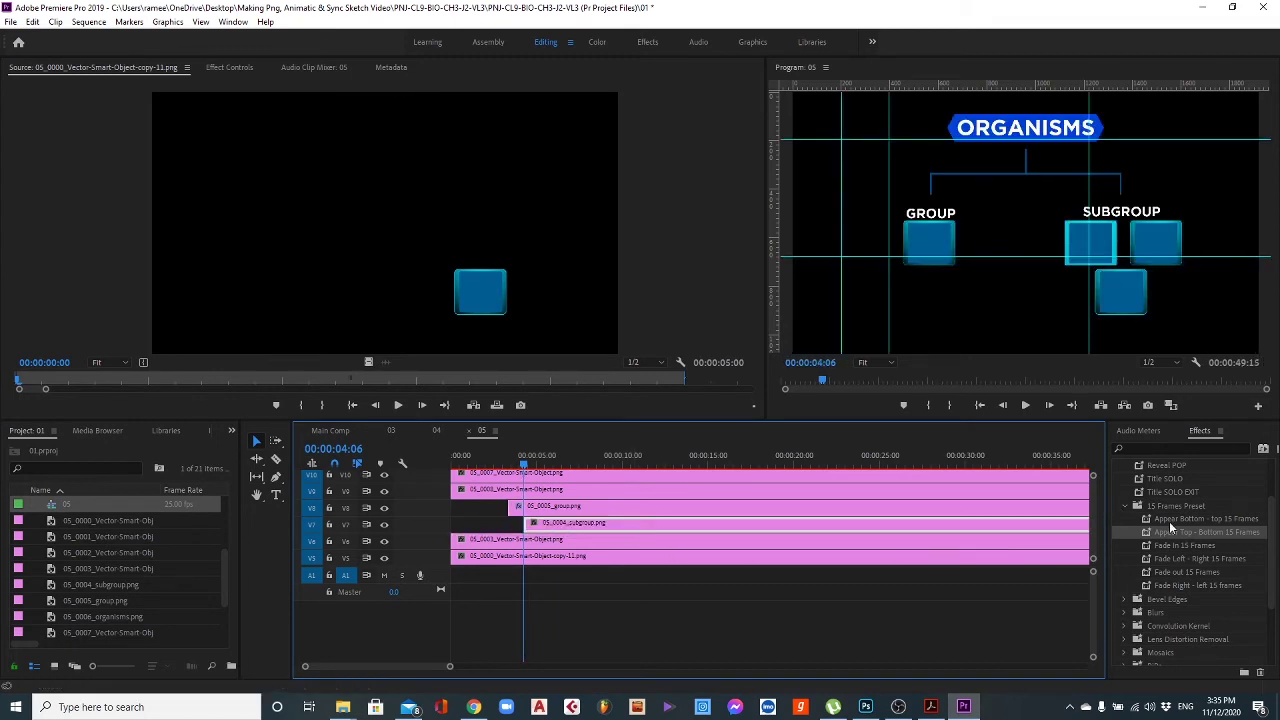
left_click_drag(1178, 535, 589, 530)
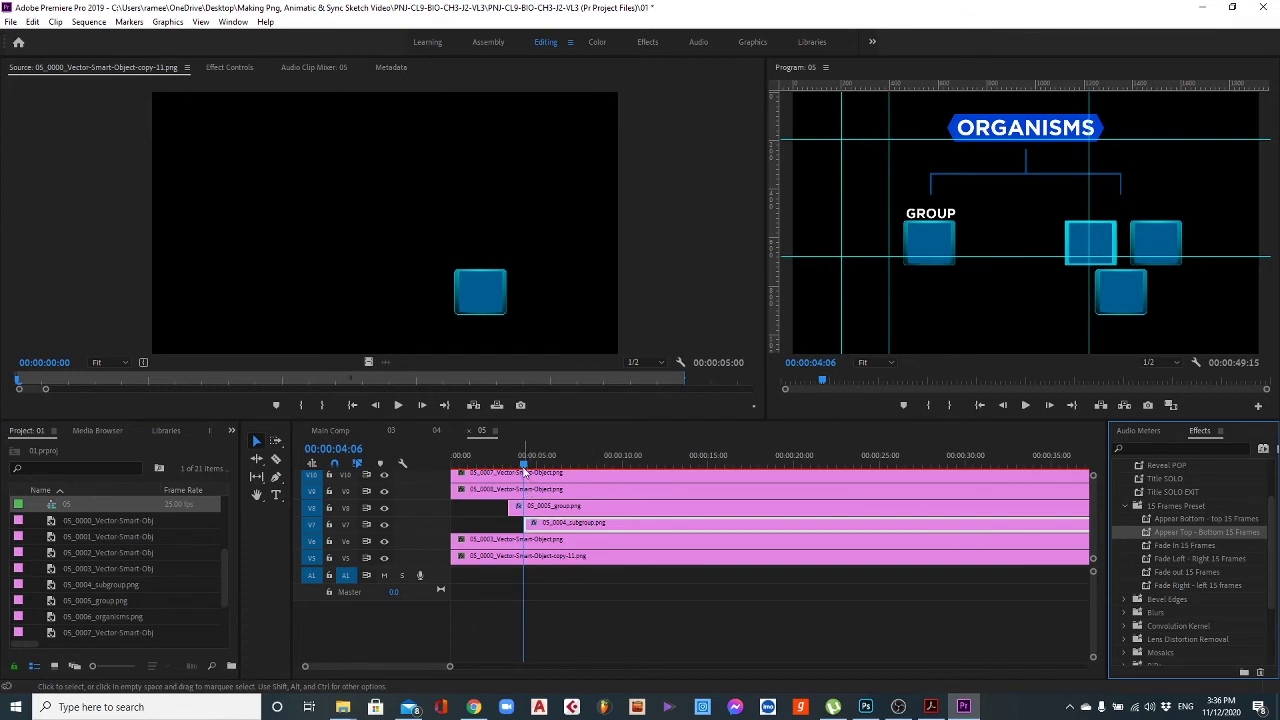
Preview the group and subgroup title entrances in sequence 05 and return the playhead to 00:00:03:09.
left_click(500, 458)
key("space")
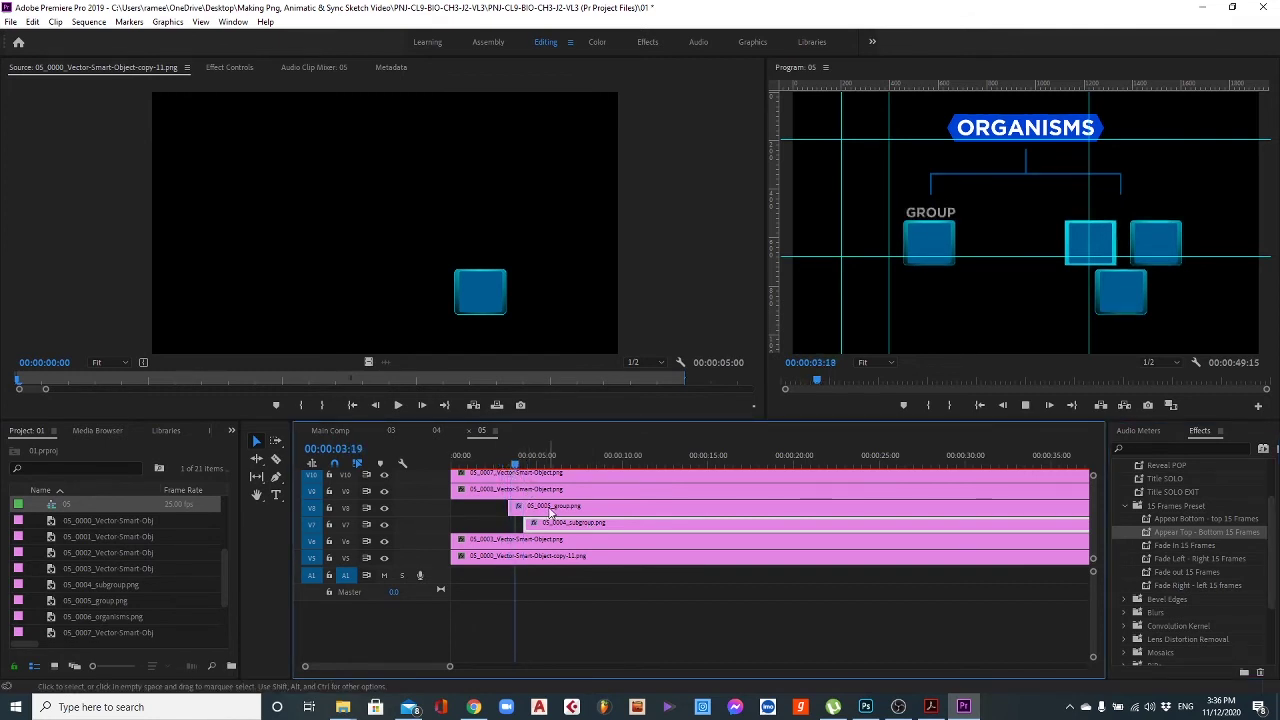
key("space")
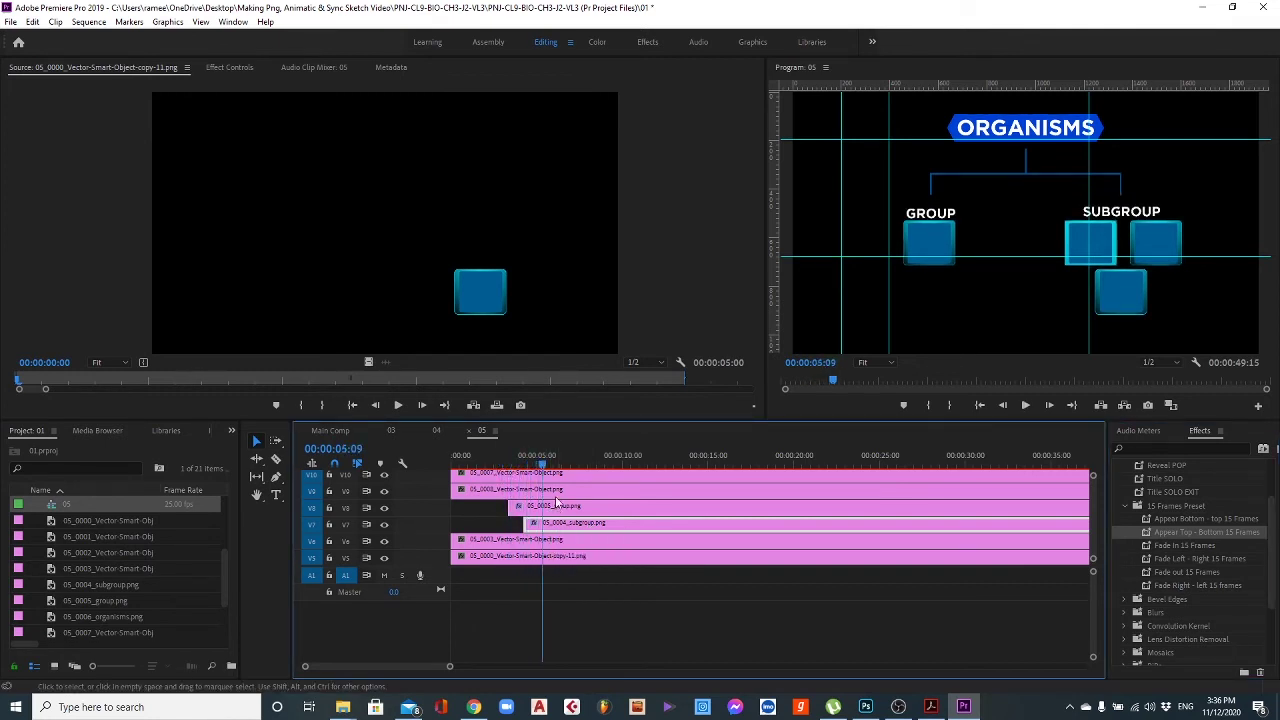
left_click_drag(543, 458, 508, 464)
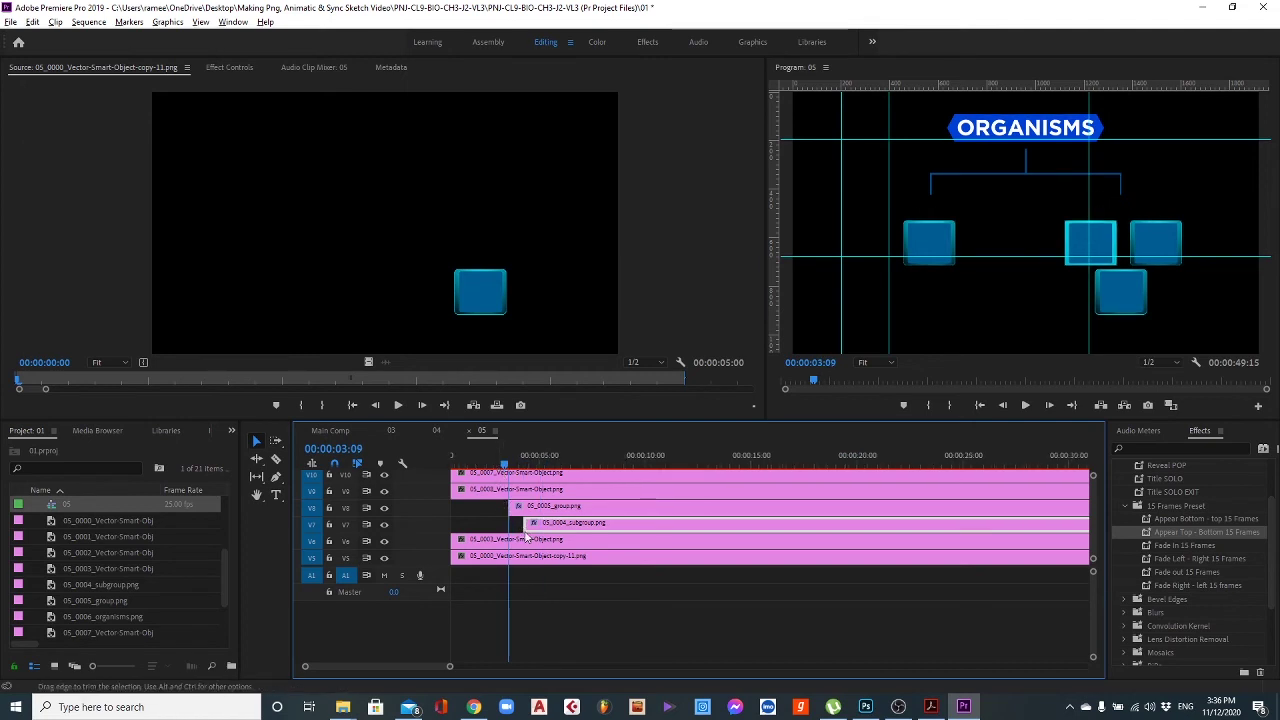
scroll(515, 468, "up", 2)
left_click(507, 460)
mouse_move(509, 464)
left_mouse_down()
mouse_move(546, 465)
mouse_move(495, 466)
left_mouse_up()
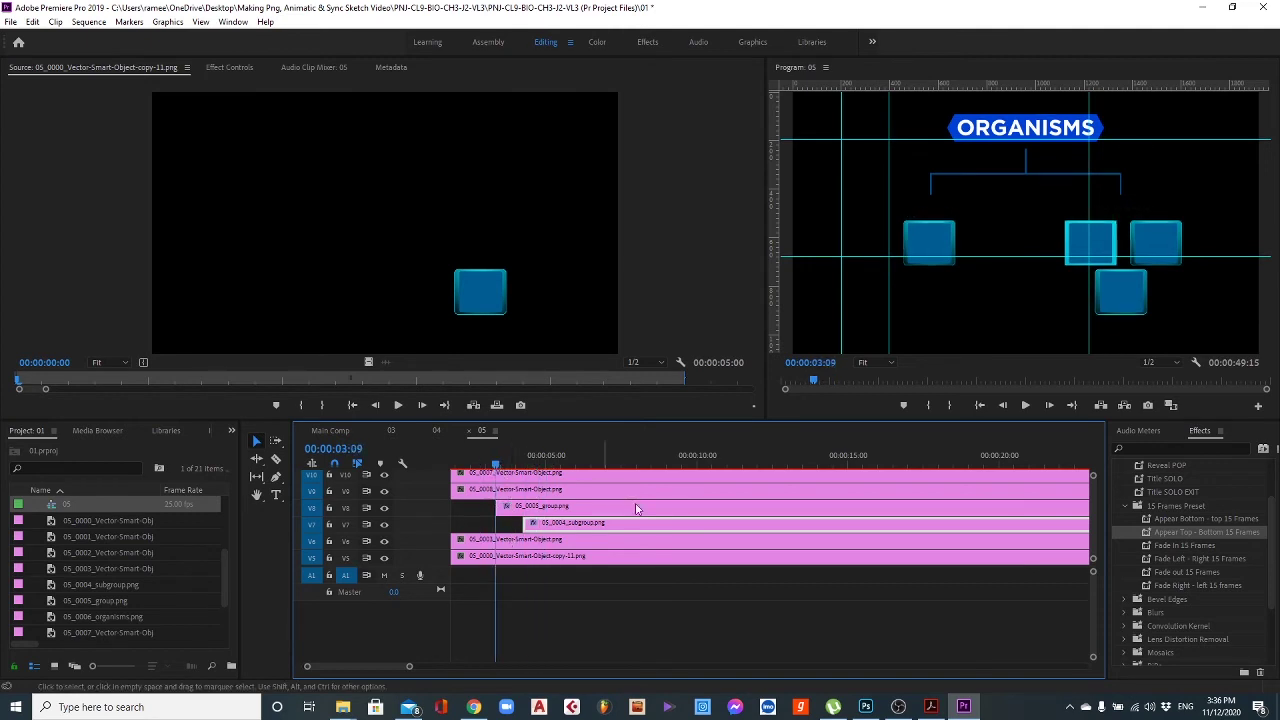
Identify the clip holding the box under the GROUP title by hiding and reshowing track V6.
scroll(505, 533, "down", 2)
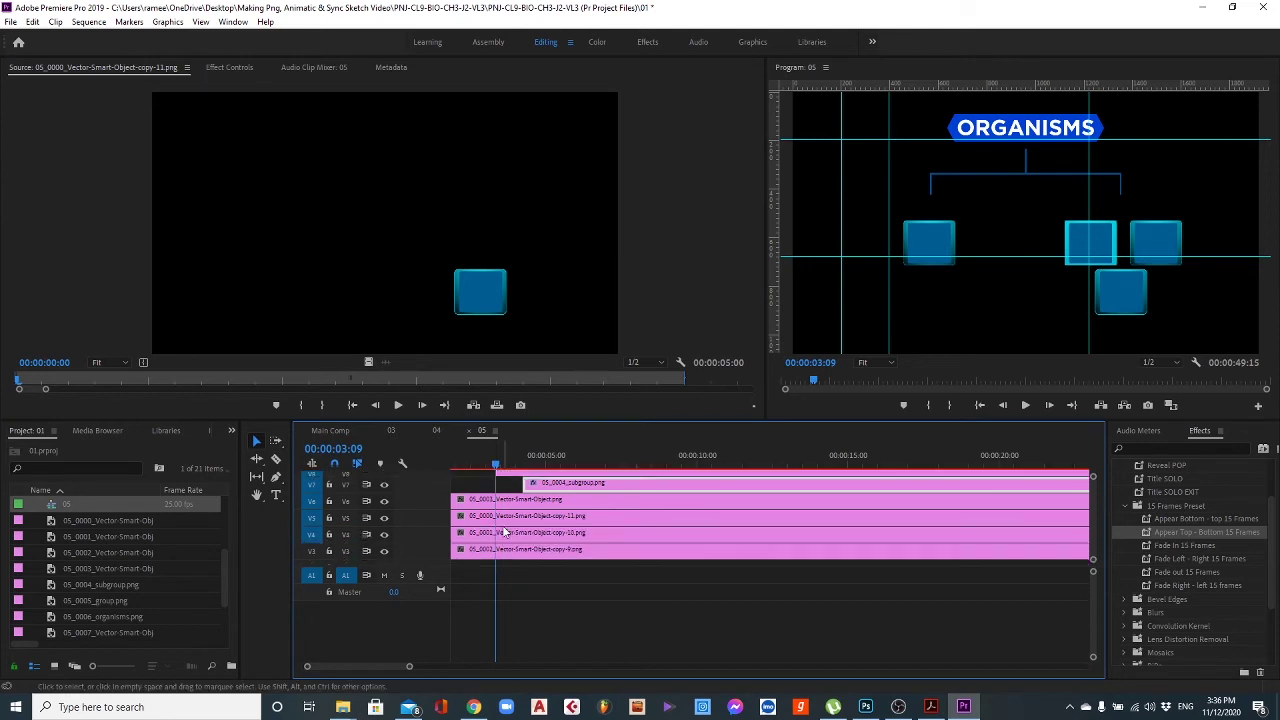
scroll(505, 533, "down", 2)
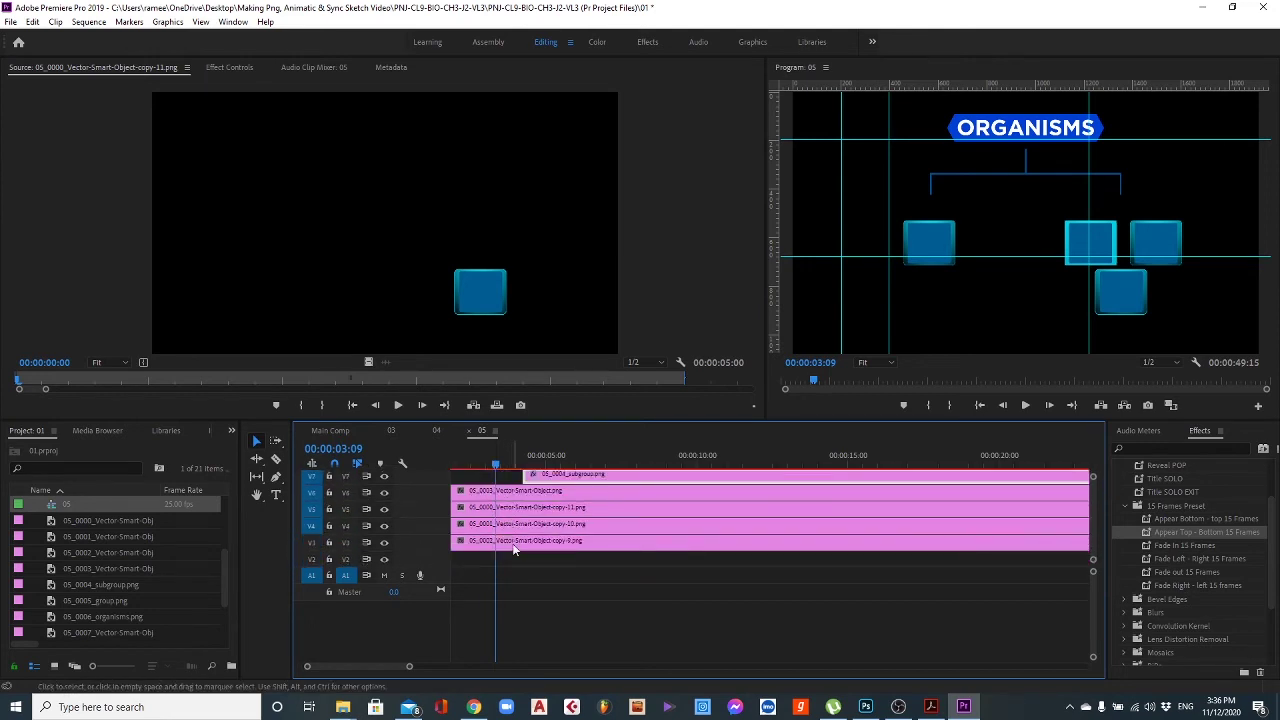
left_click(514, 545)
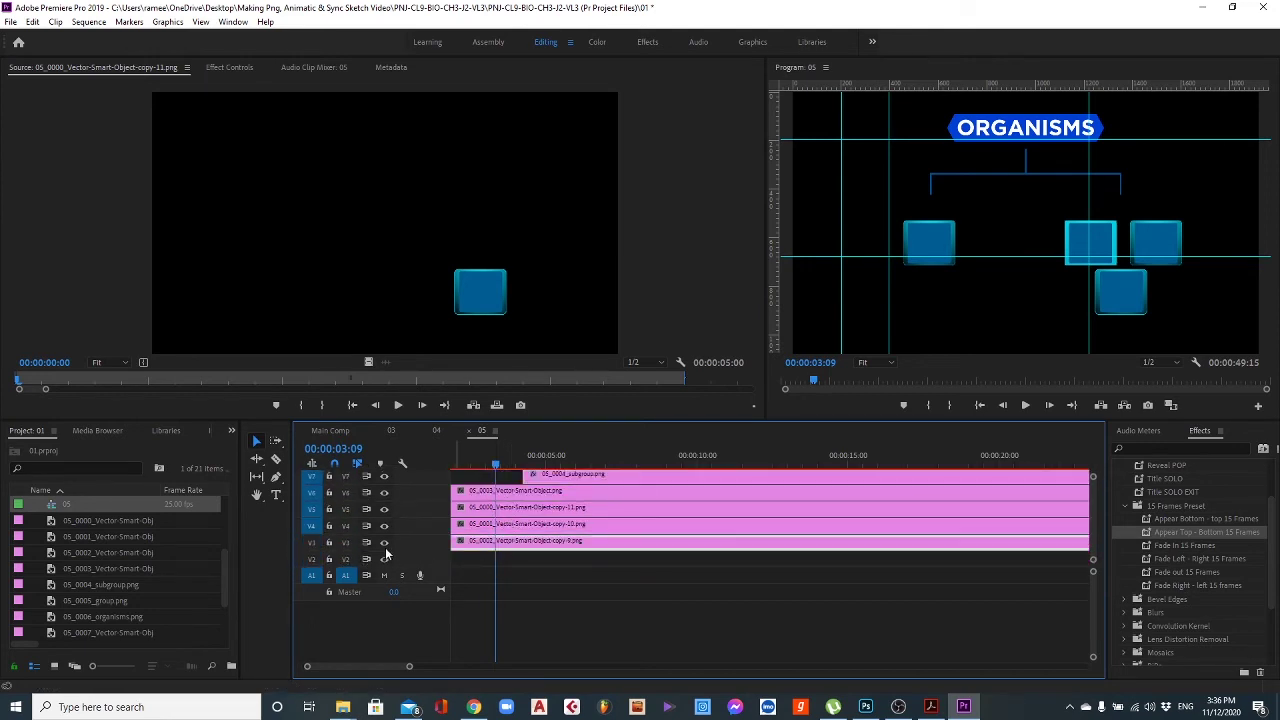
scroll(516, 540, "up", 1)
left_click(516, 524)
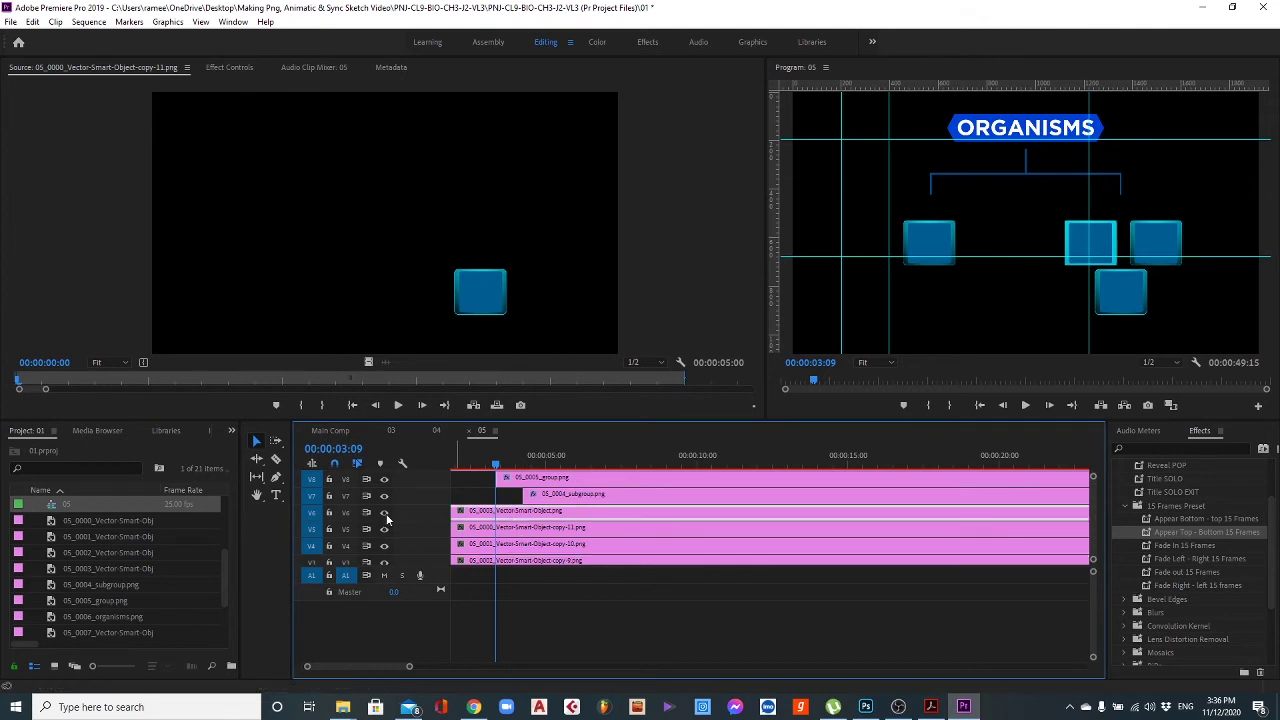
left_click(384, 513)
left_click(384, 513)
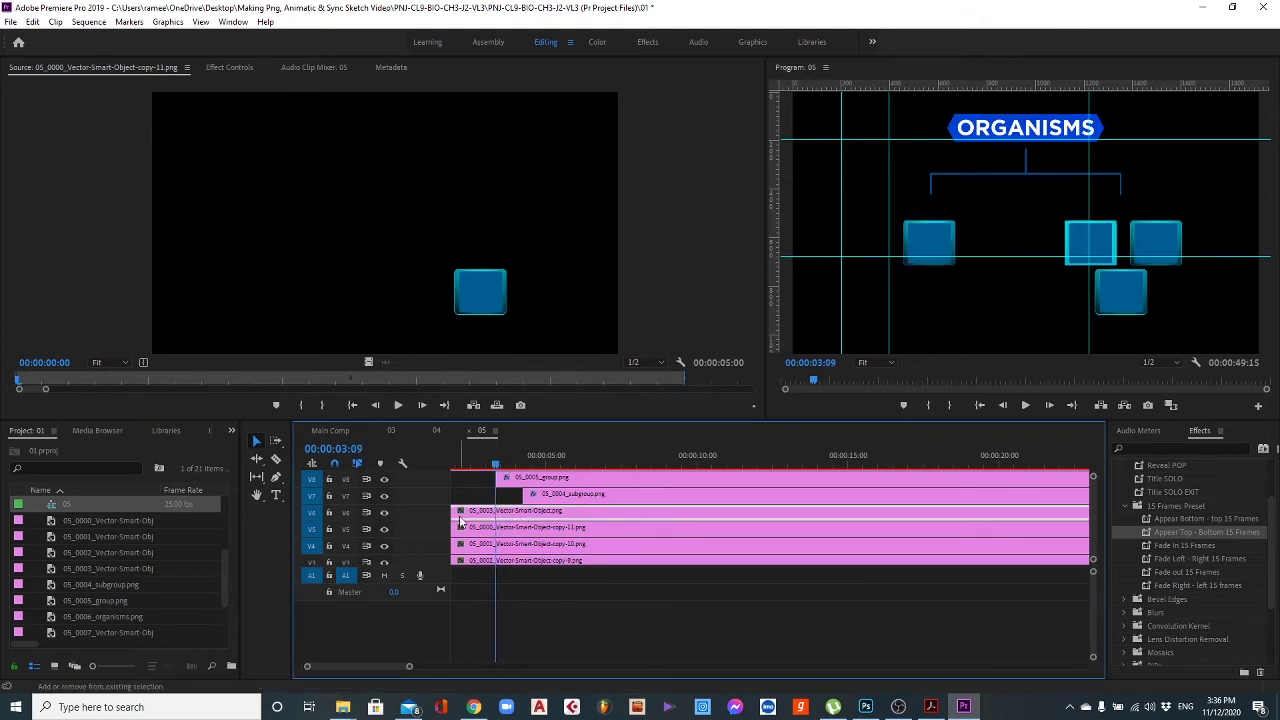
Start 05_0003_Vector-Smart-Object.png on track V6 at 00:00:03:24, apply the Fade Left - Right 15 Frames preset and preview its entrance.
key("space")
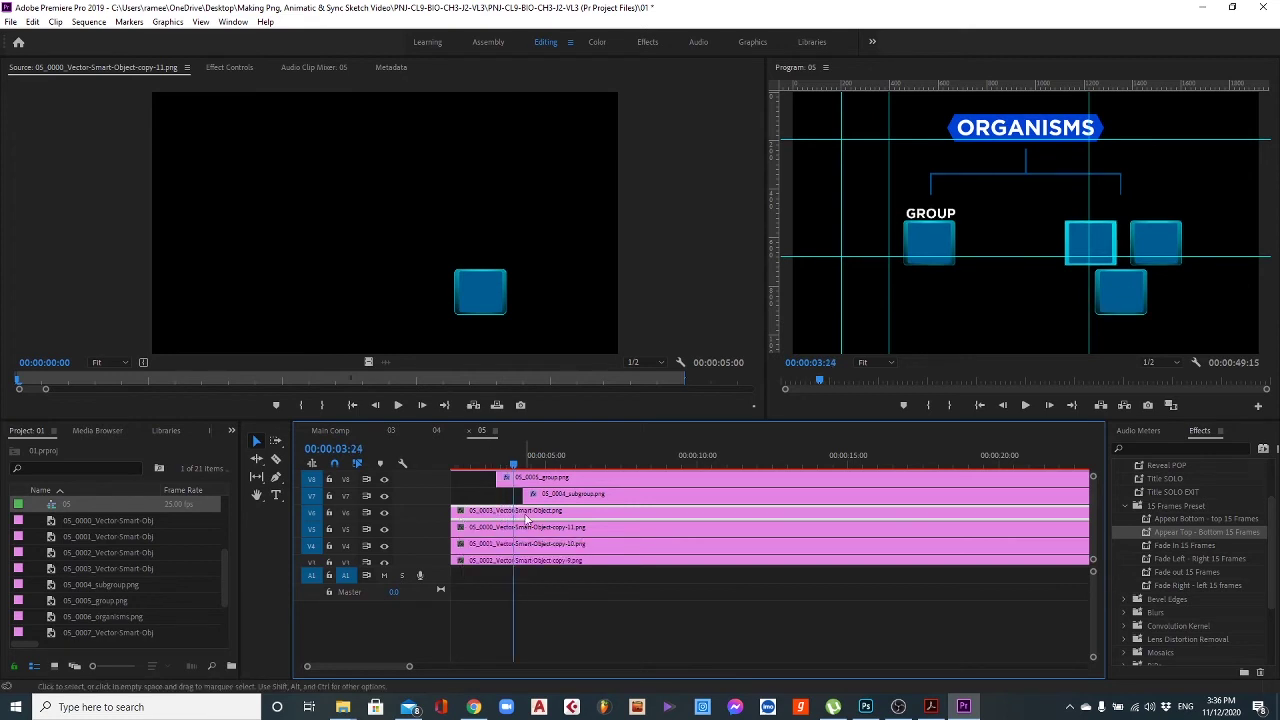
left_click_drag(526, 517, 652, 518)
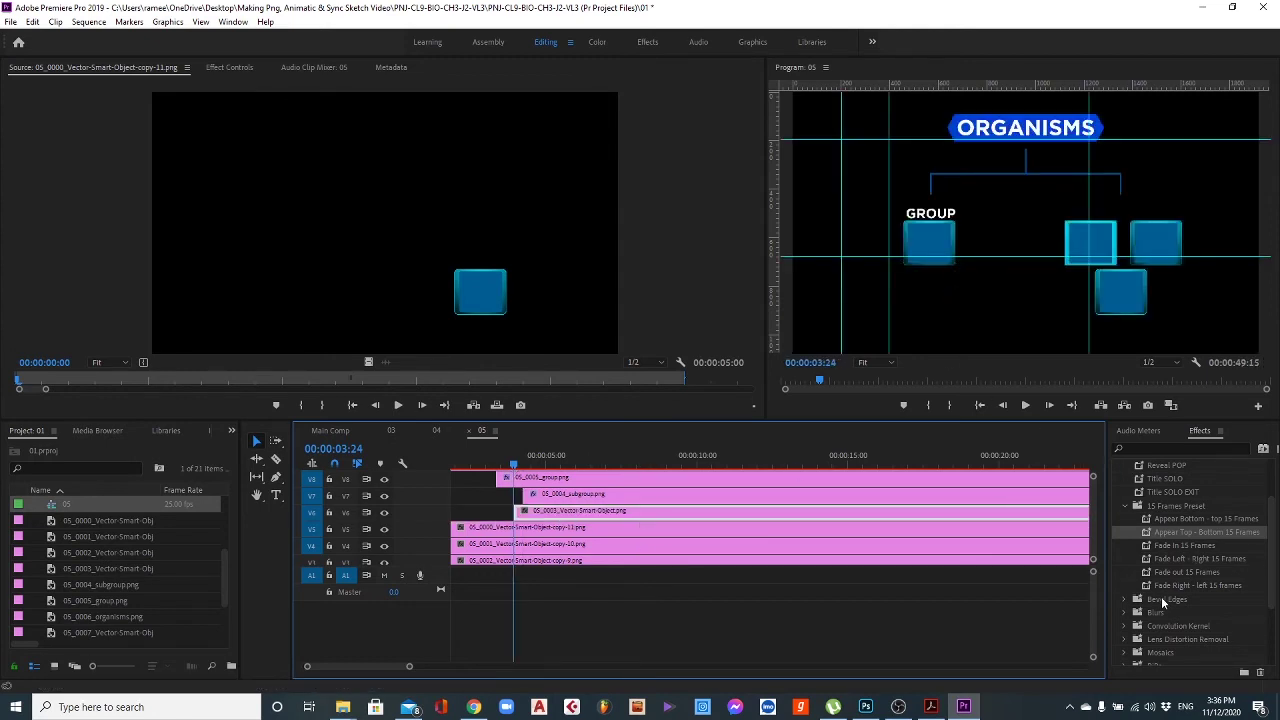
left_click_drag(1190, 560, 562, 517)
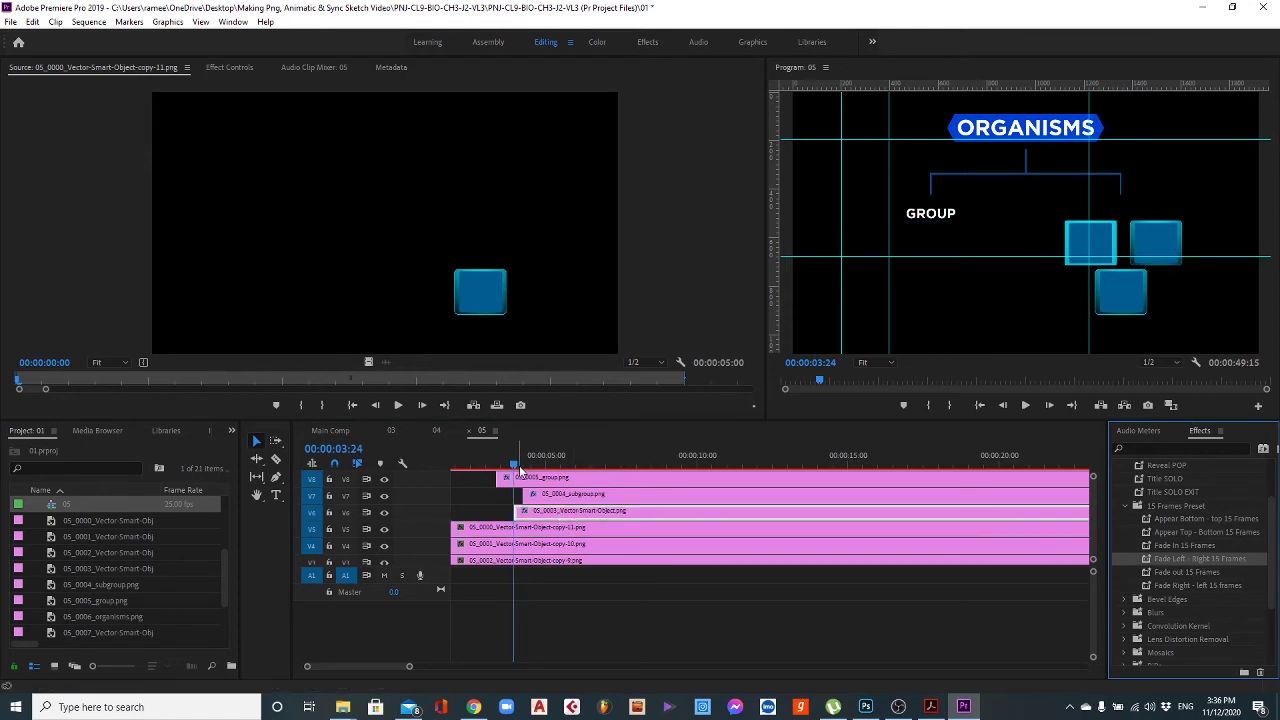
key("space")
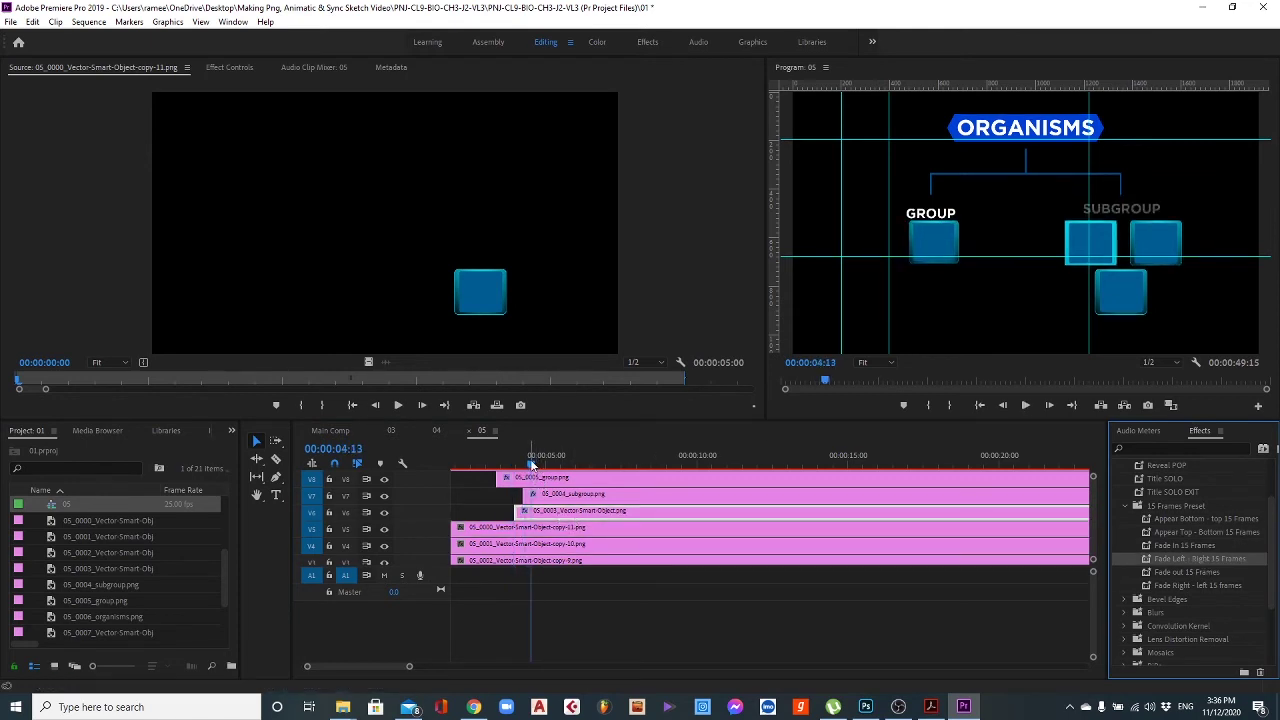
left_click(501, 466)
key("space")
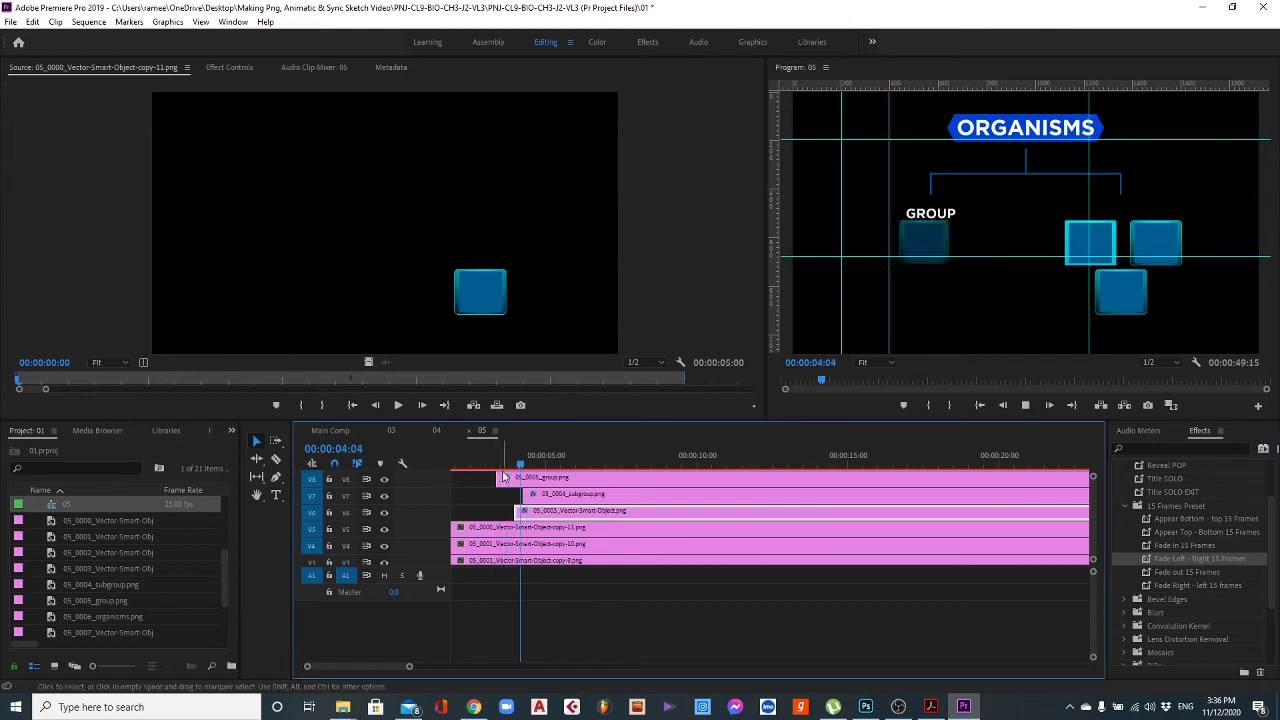
key("space")
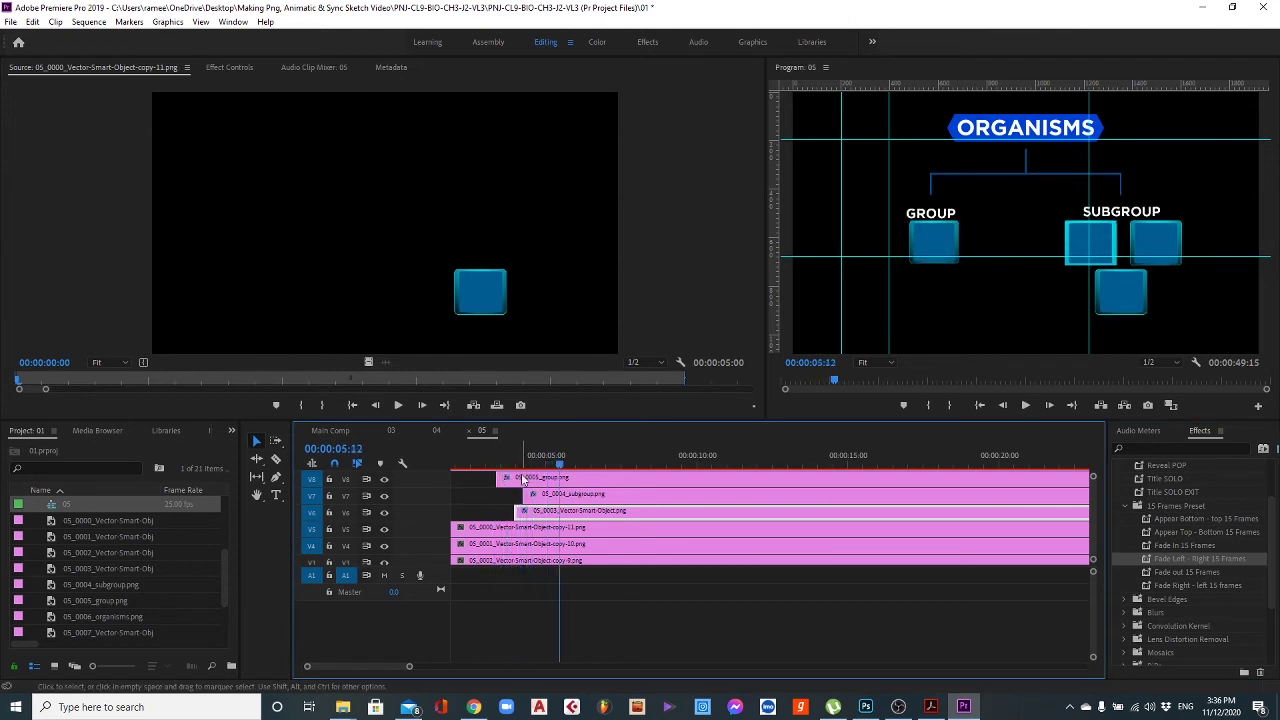
Nudge 05_0003_Vector-Smart-Object.png on track V6 earlier to start at about 00:00:03:14 and preview its entrance with the GROUP title.
left_click_drag(559, 463, 504, 450)
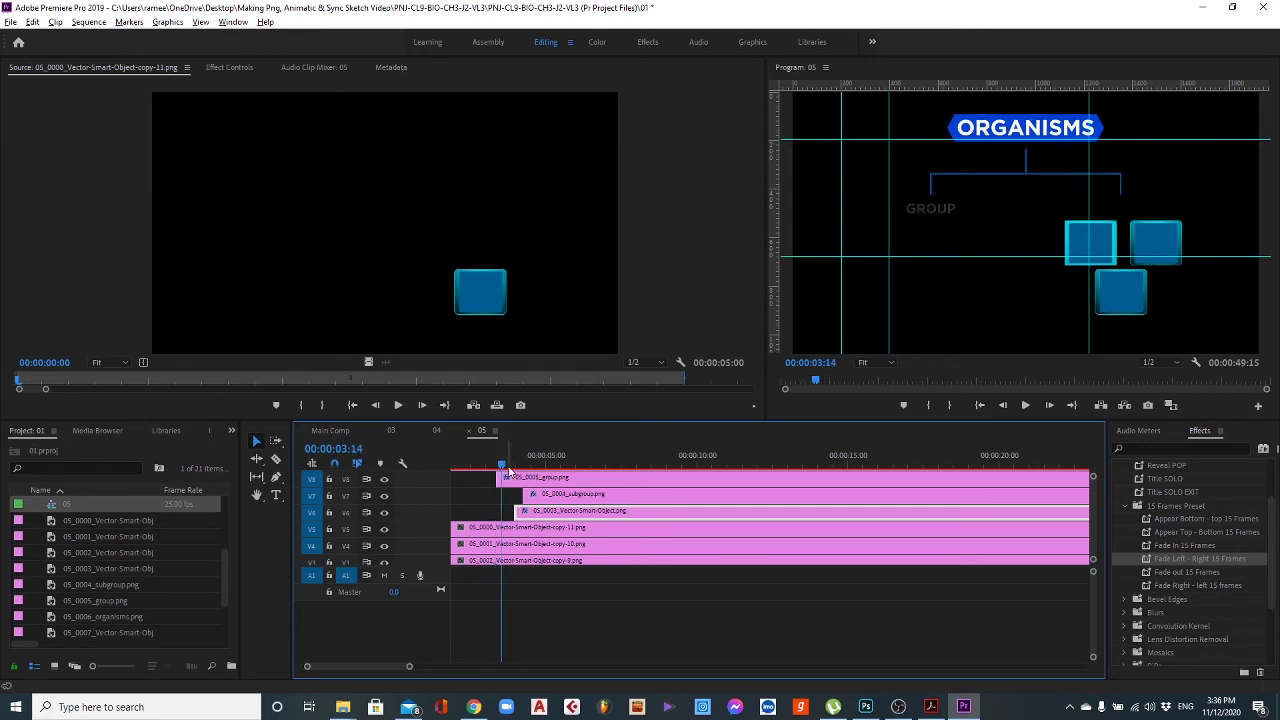
key("alt+Left")
key("alt+Left")
key("alt+Left")
key("alt+Left")
key("alt+Left")
key("alt+Left")
key("alt+Left")
key("alt+Left")
key("alt+Left")
left_click_drag(503, 468, 489, 466)
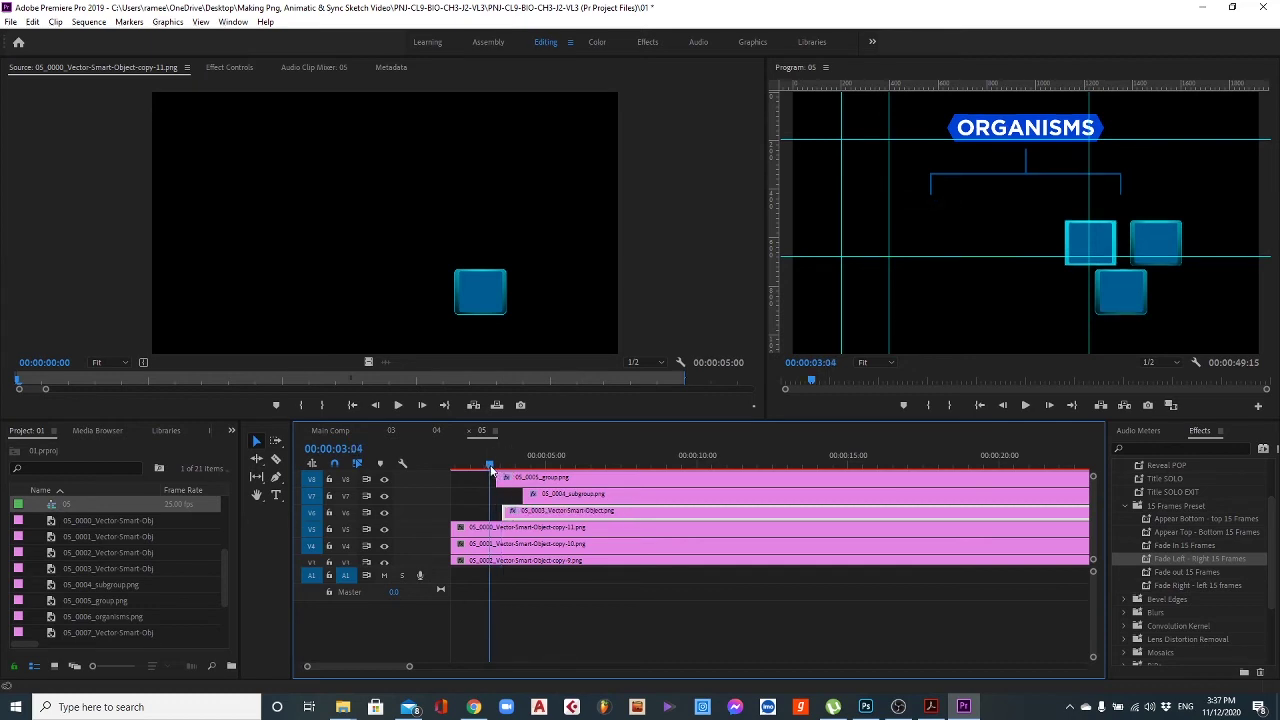
key("space")
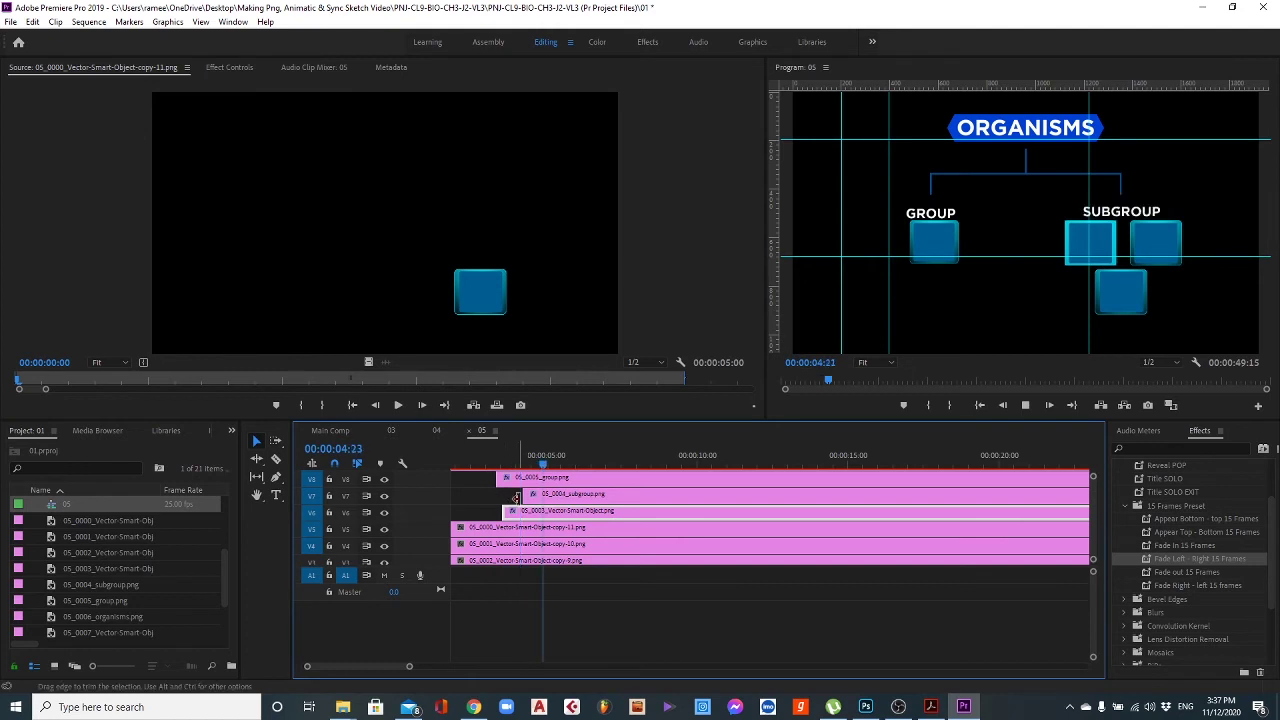
left_click(489, 464)
key("space")
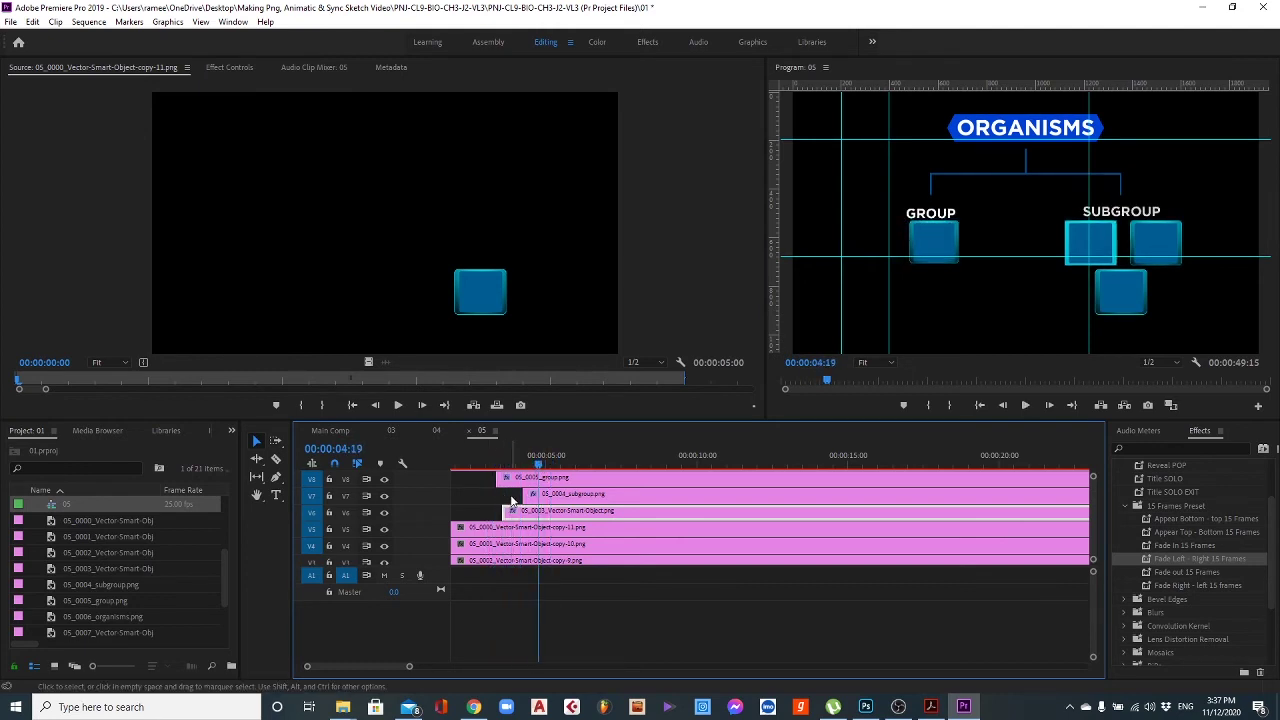
Save the project and start the three subgroup box clips, Vector-Smart-Object-copy-11, copy-10 and copy-9, at 00:00:04:11.
left_click_drag(497, 464, 530, 462)
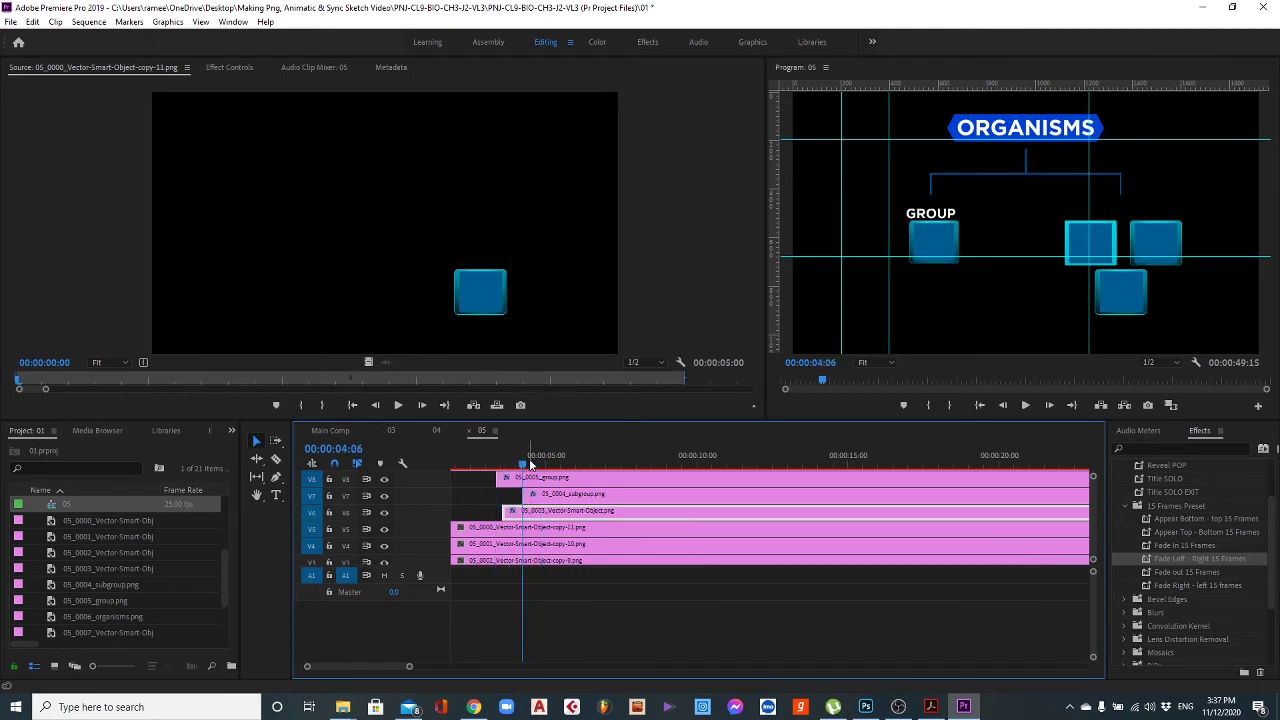
left_click(479, 530)
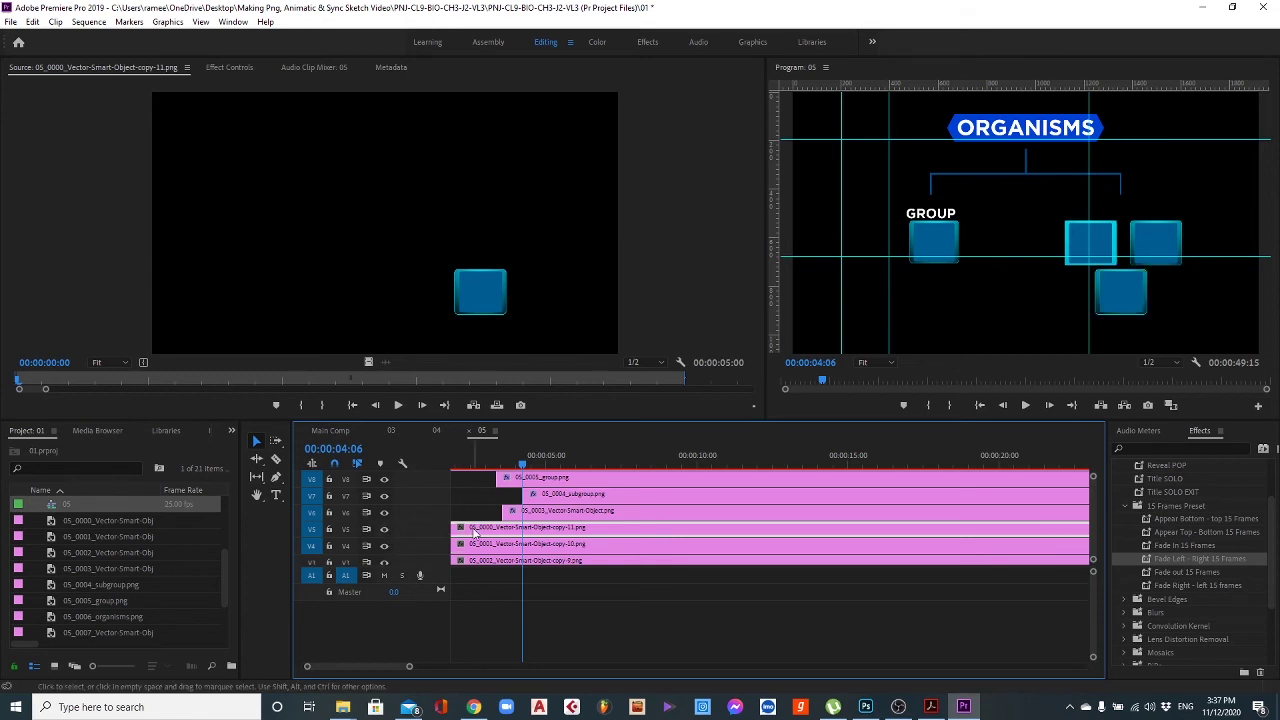
key("ctrl+s")
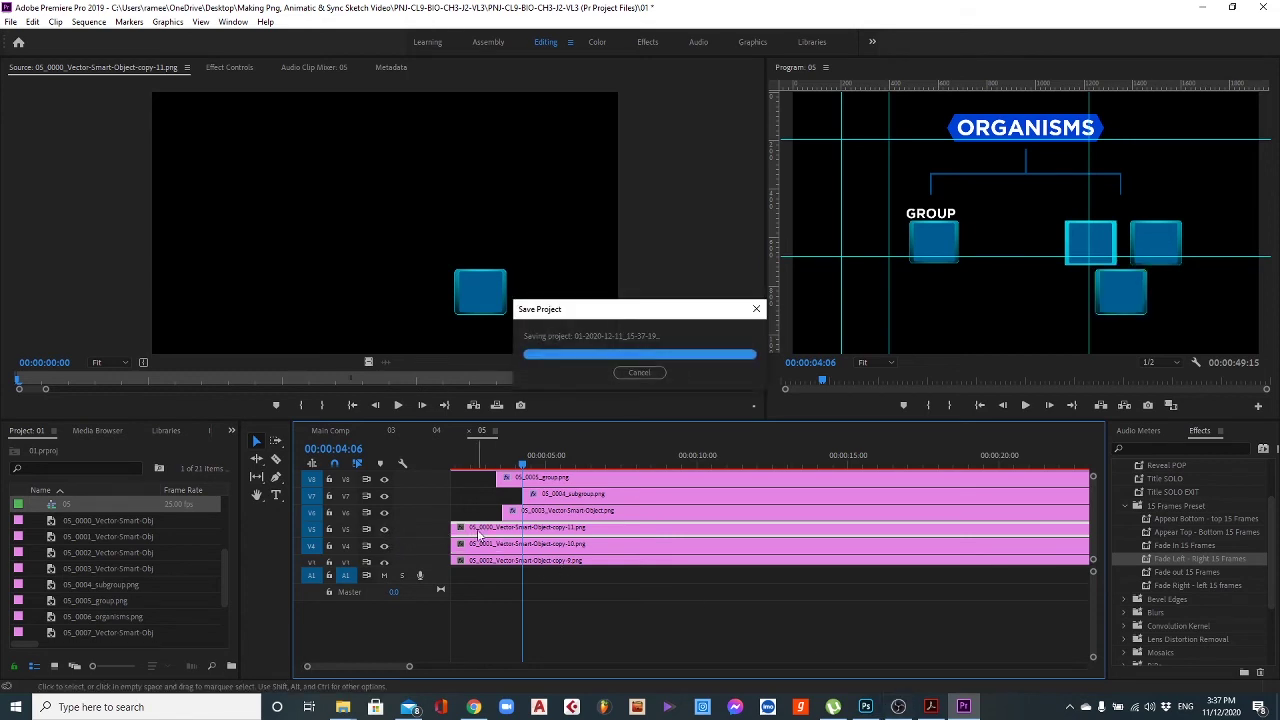
scroll(480, 535, "right", 2)
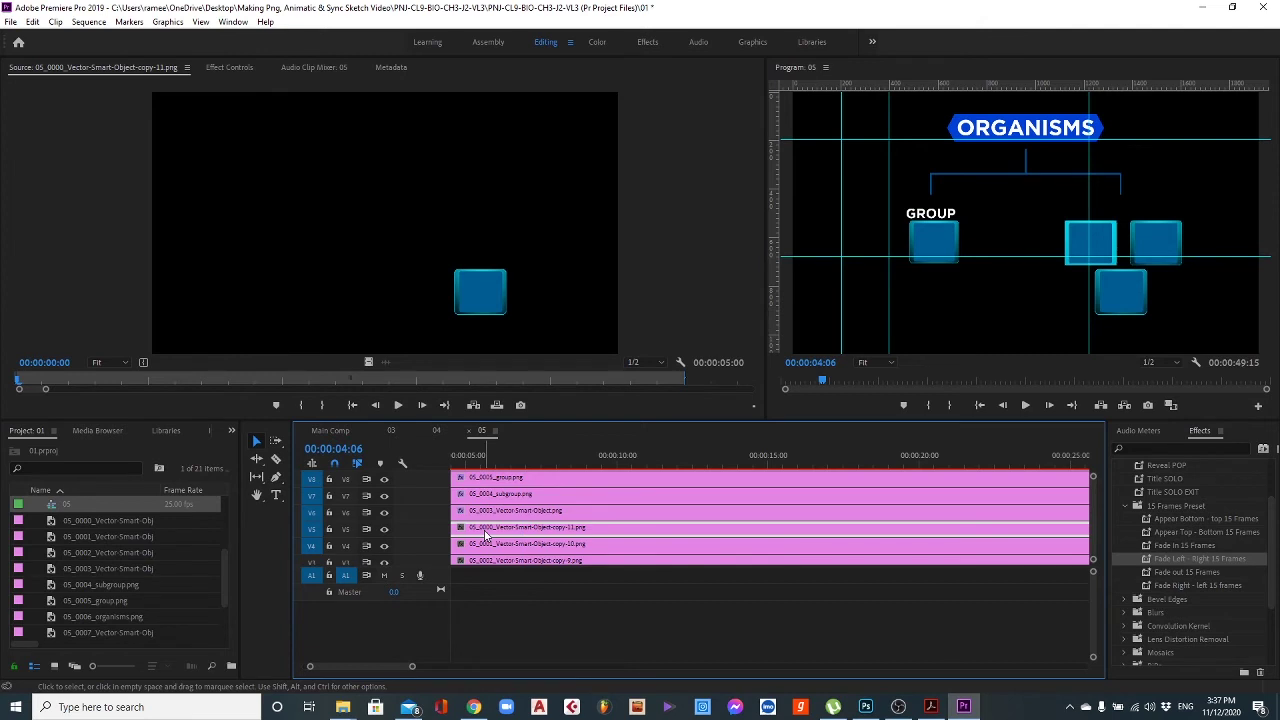
scroll(485, 535, "left", 2)
left_click(499, 561, "shift")
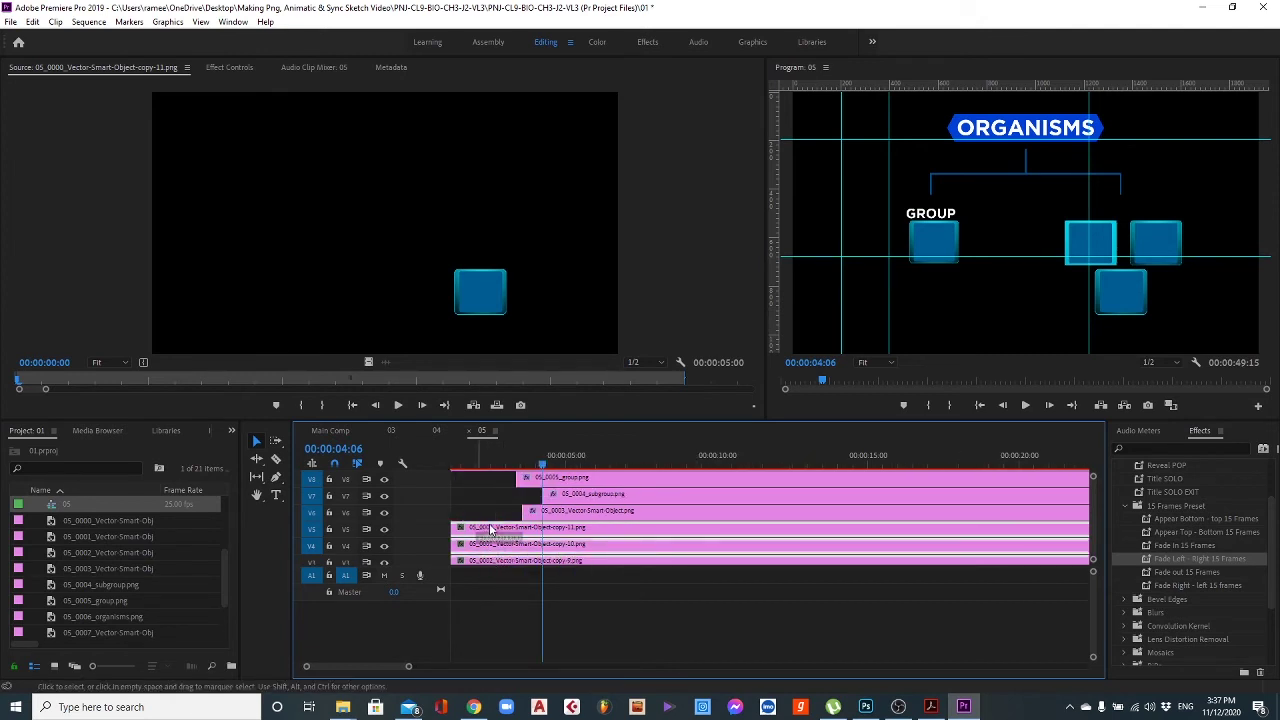
left_click_drag(493, 535, 606, 541)
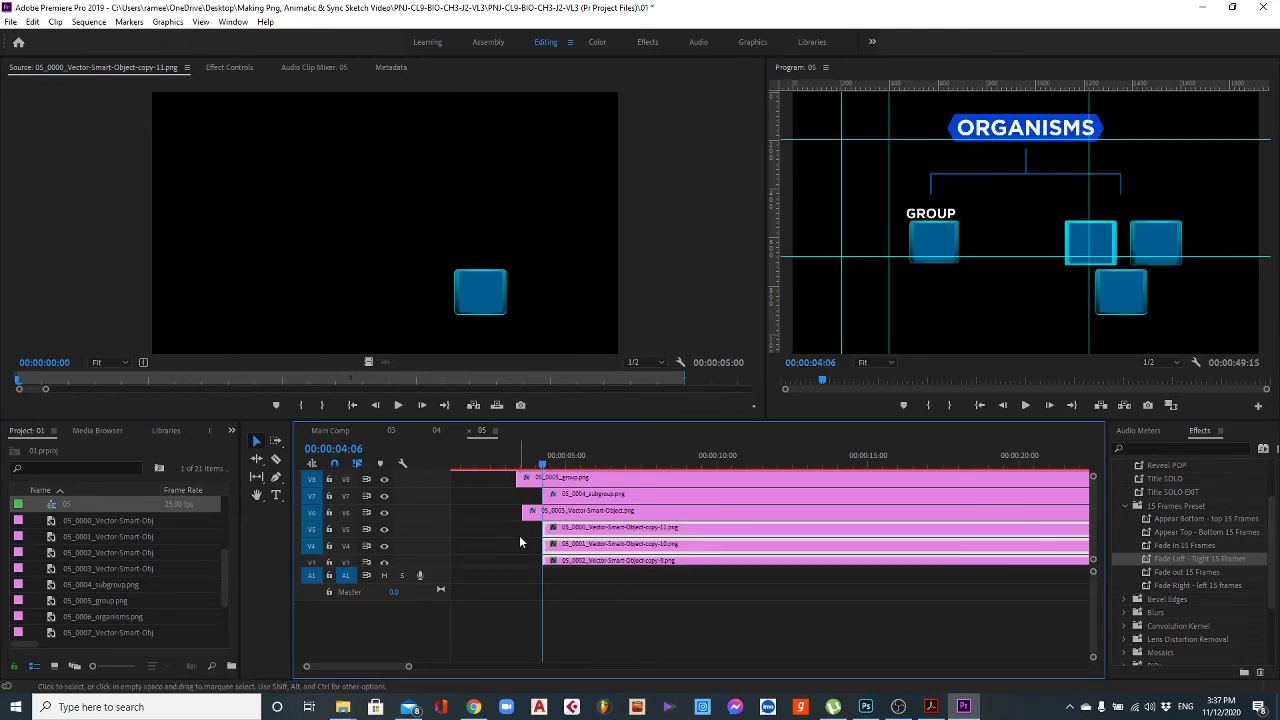
mouse_move(543, 464)
left_mouse_down()
mouse_move(525, 466)
mouse_move(545, 457)
left_mouse_up()
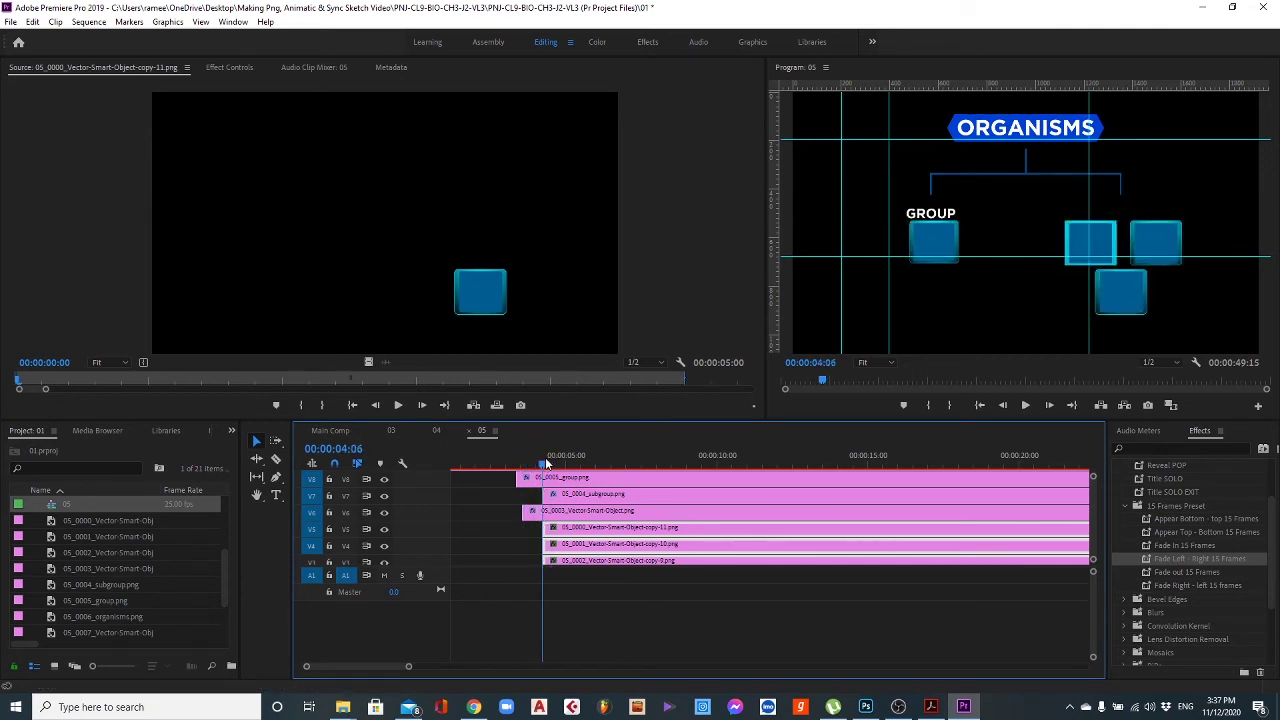
key("space")
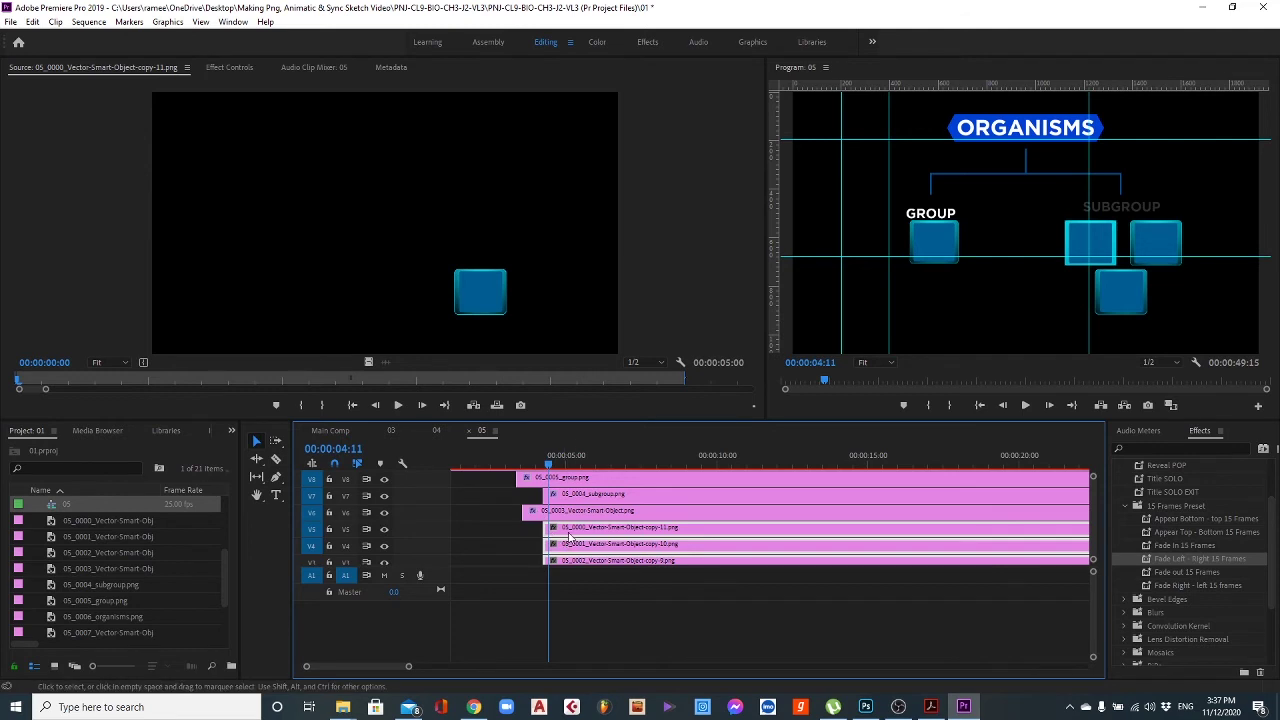
left_click_drag(574, 530, 582, 533)
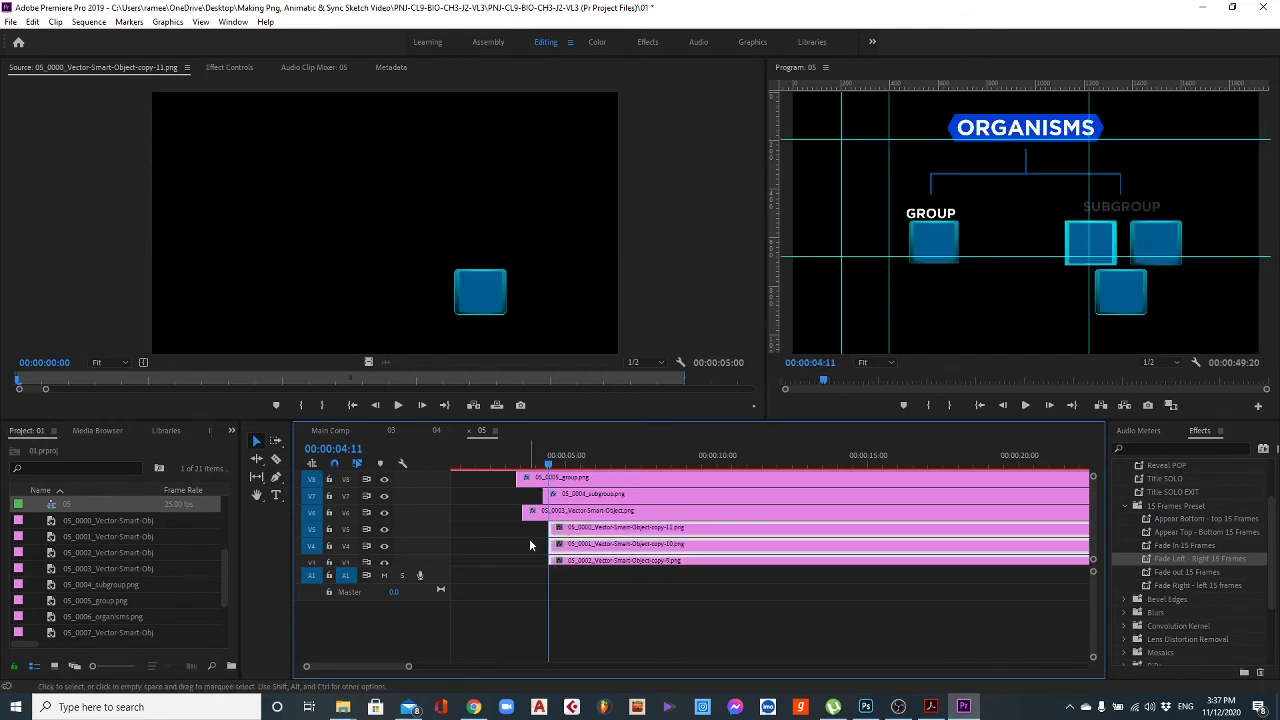
Apply the Appear Bottom - top 15 Frames preset to 05_0000_Vector-Smart-Object-copy-11.png and identify the box on track V4 by toggling its visibility.
left_click(529, 538)
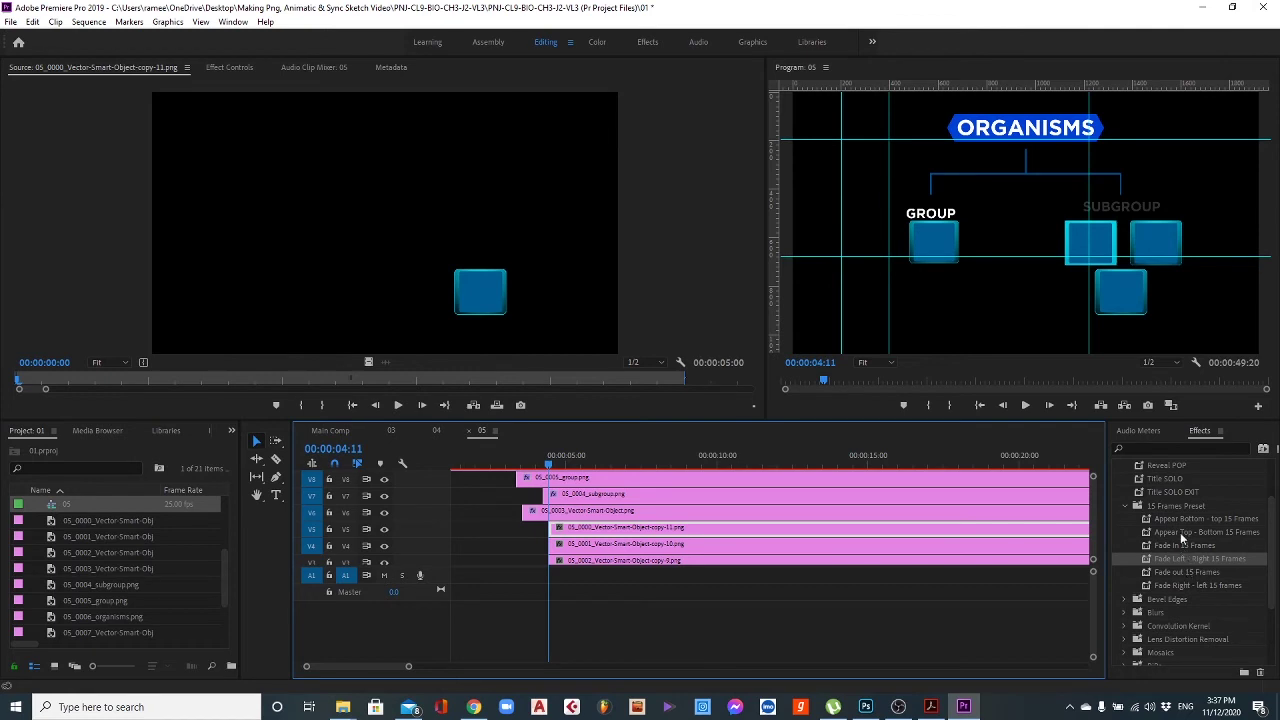
left_click_drag(1181, 524, 569, 534)
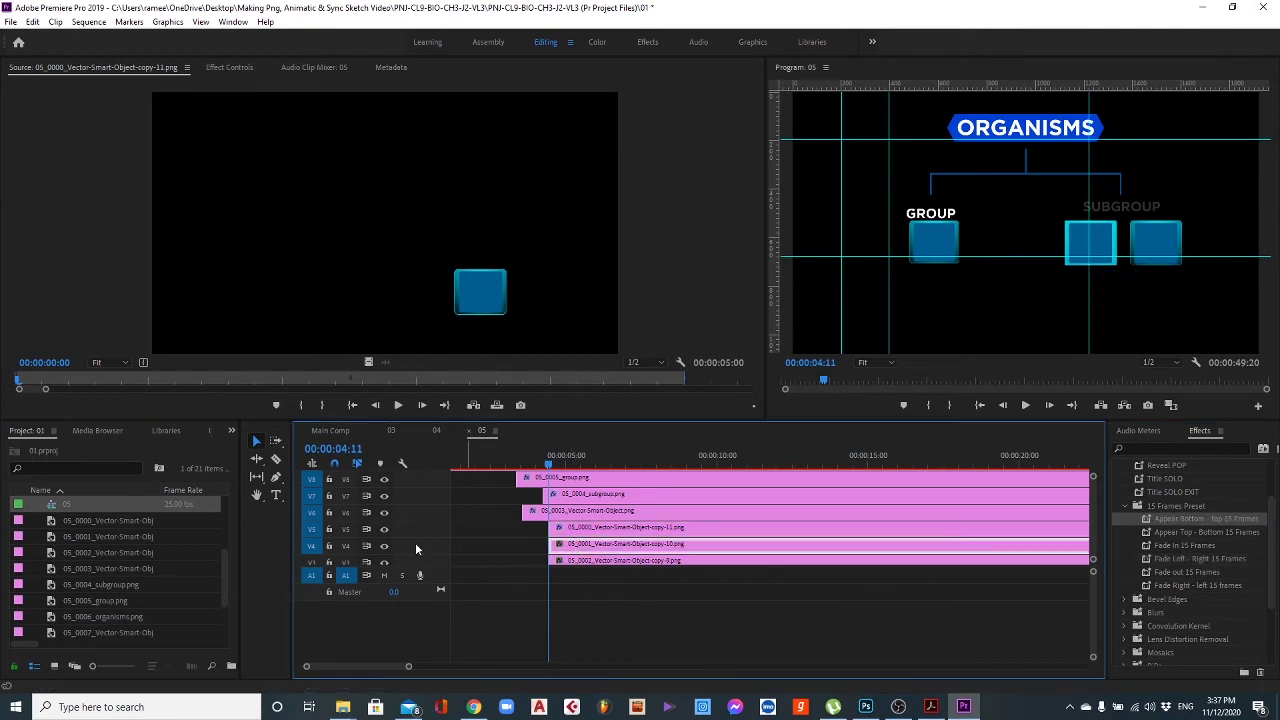
left_click(384, 545)
left_click(384, 545)
left_click(384, 546)
left_click(384, 546)
left_click(384, 546)
left_click(384, 546)
Apply Fade Right - left 15 Frames to Vector-Smart-Object-copy-10 and Fade Left - Right 15 Frames to Vector-Smart-Object-copy-9, and preview the box entrances.
left_click_drag(1186, 589, 624, 563)
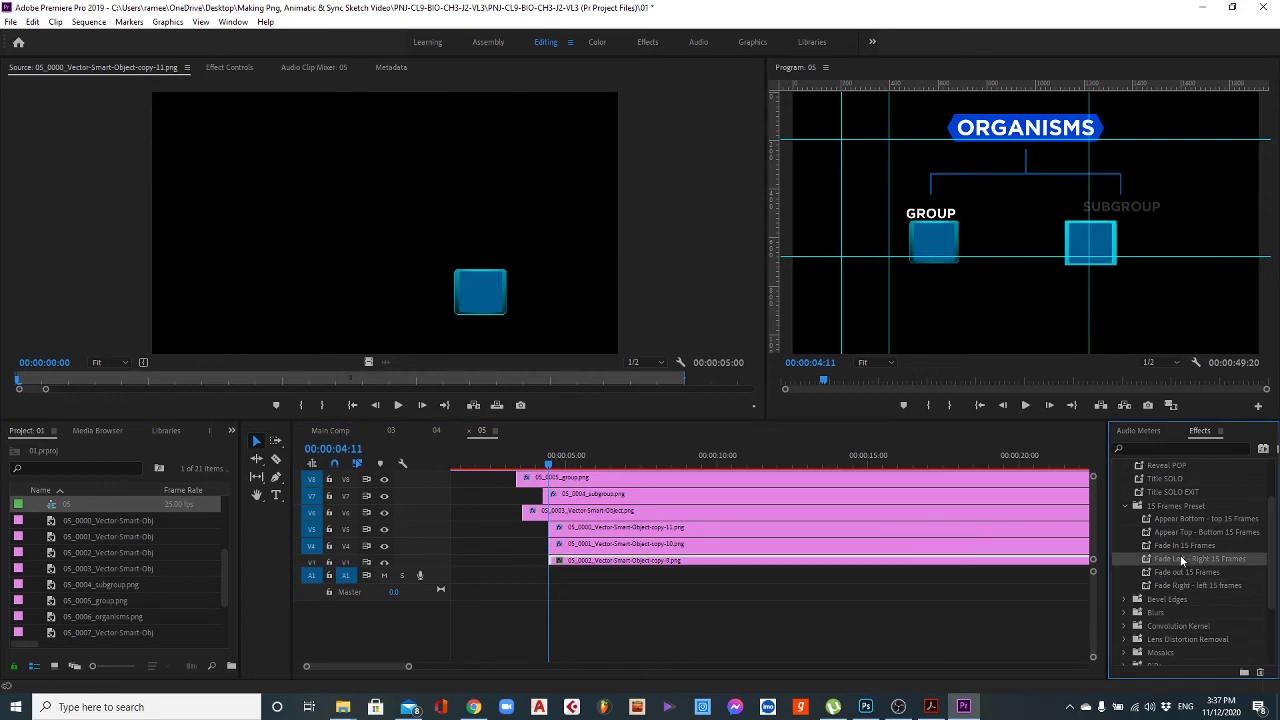
left_click_drag(1180, 555, 629, 571)
key("space")
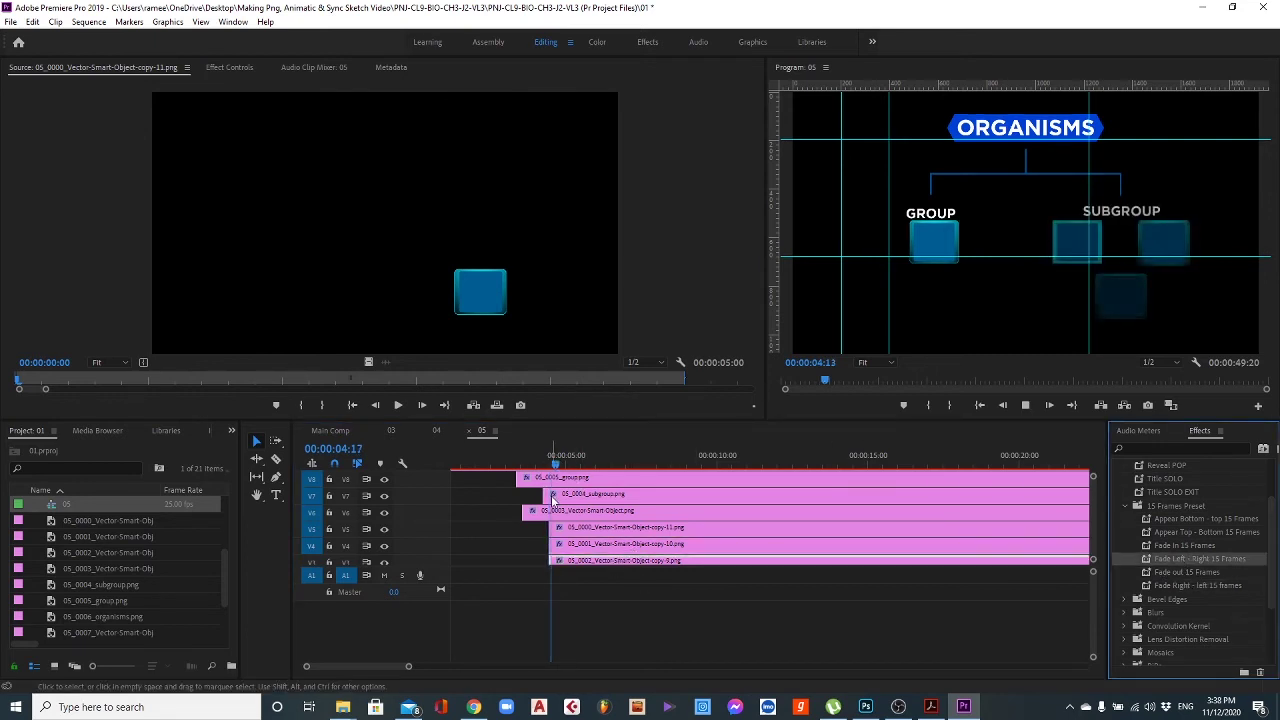
key("space")
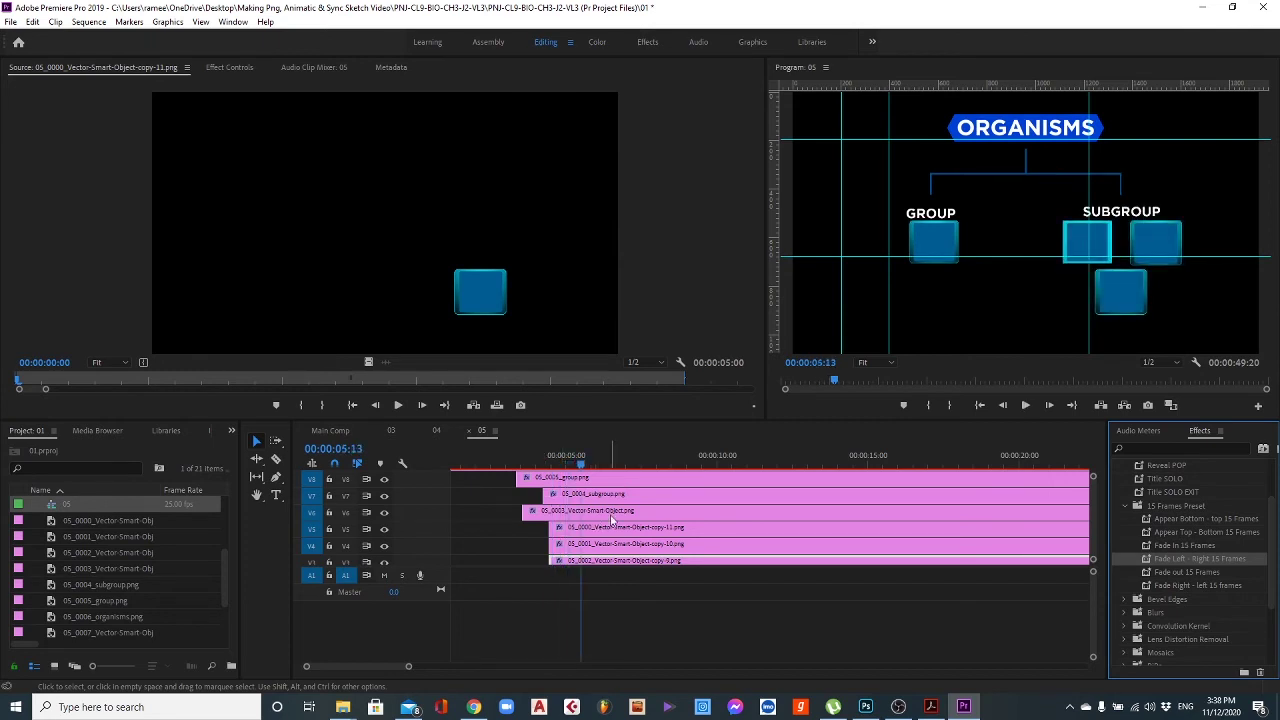
left_click_drag(580, 459, 514, 459)
key("space")
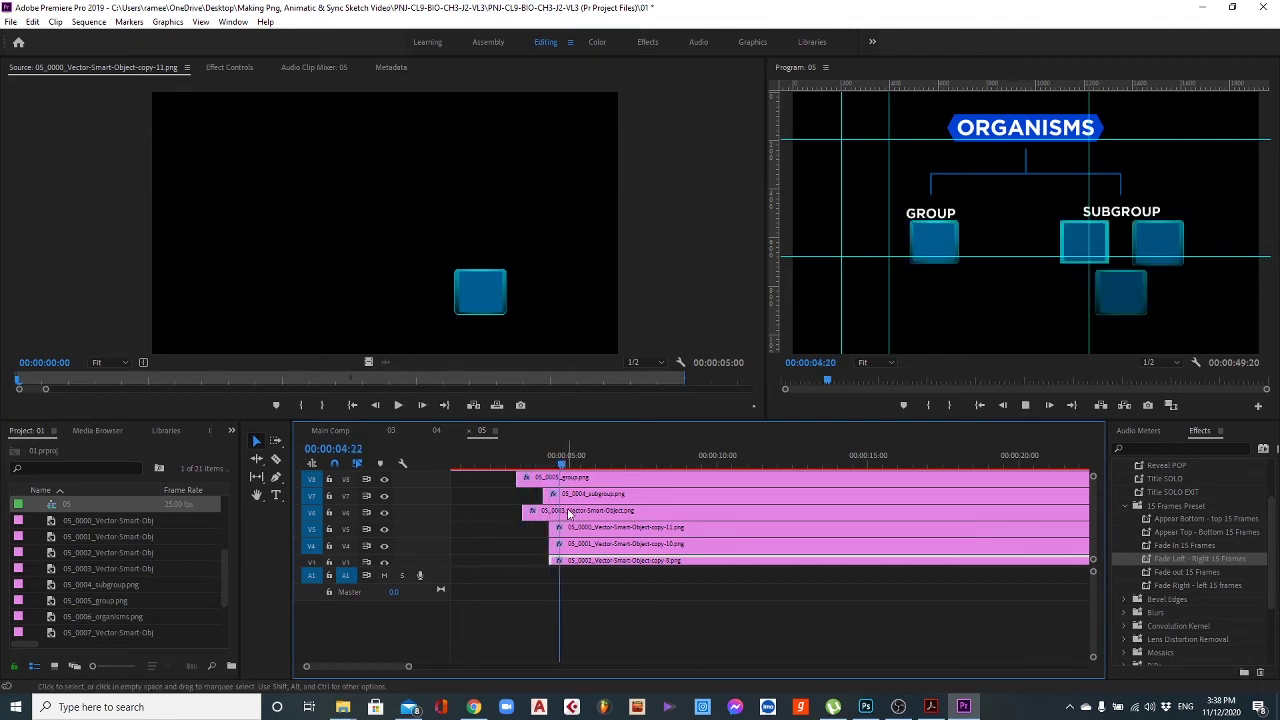
key("space")
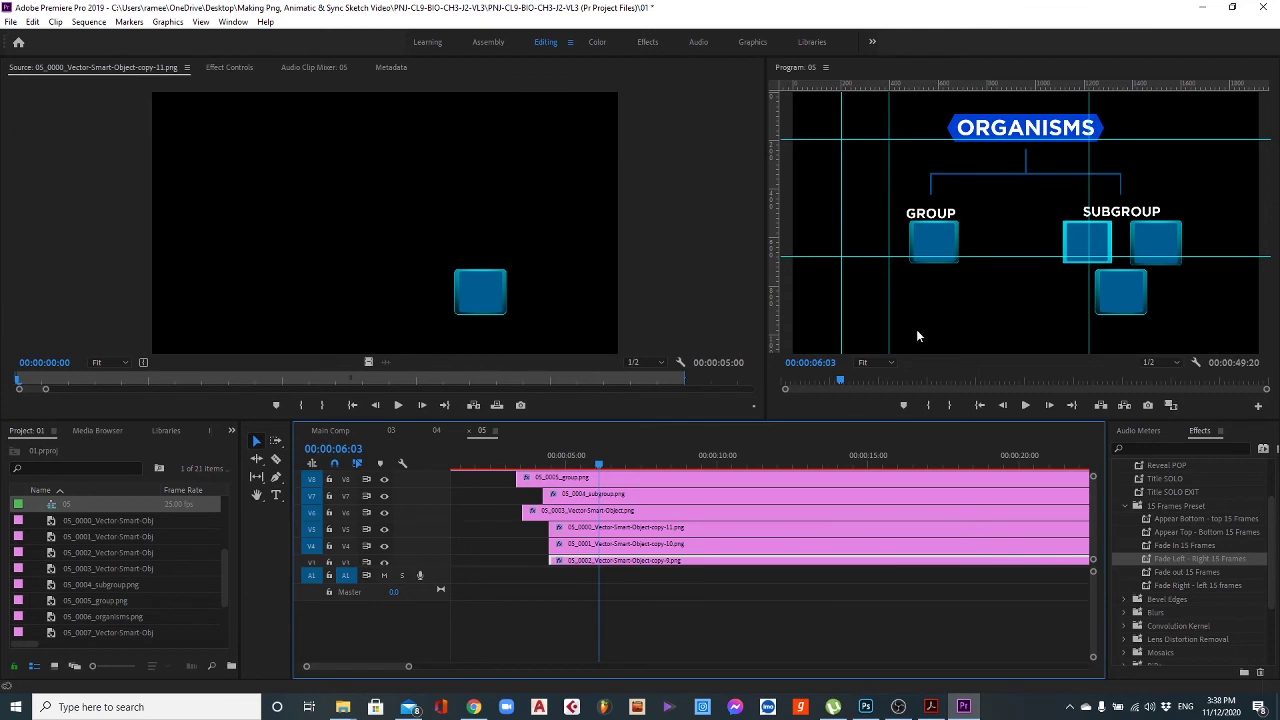
Start the connector line clip 05_0008_Vector-Smart-Object.png on track V9 at 00:00:02:24 and apply the Appear Top - Bottom 15 Frames preset.
left_click_drag(590, 460, 517, 458)
scroll(515, 511, "up", 2)
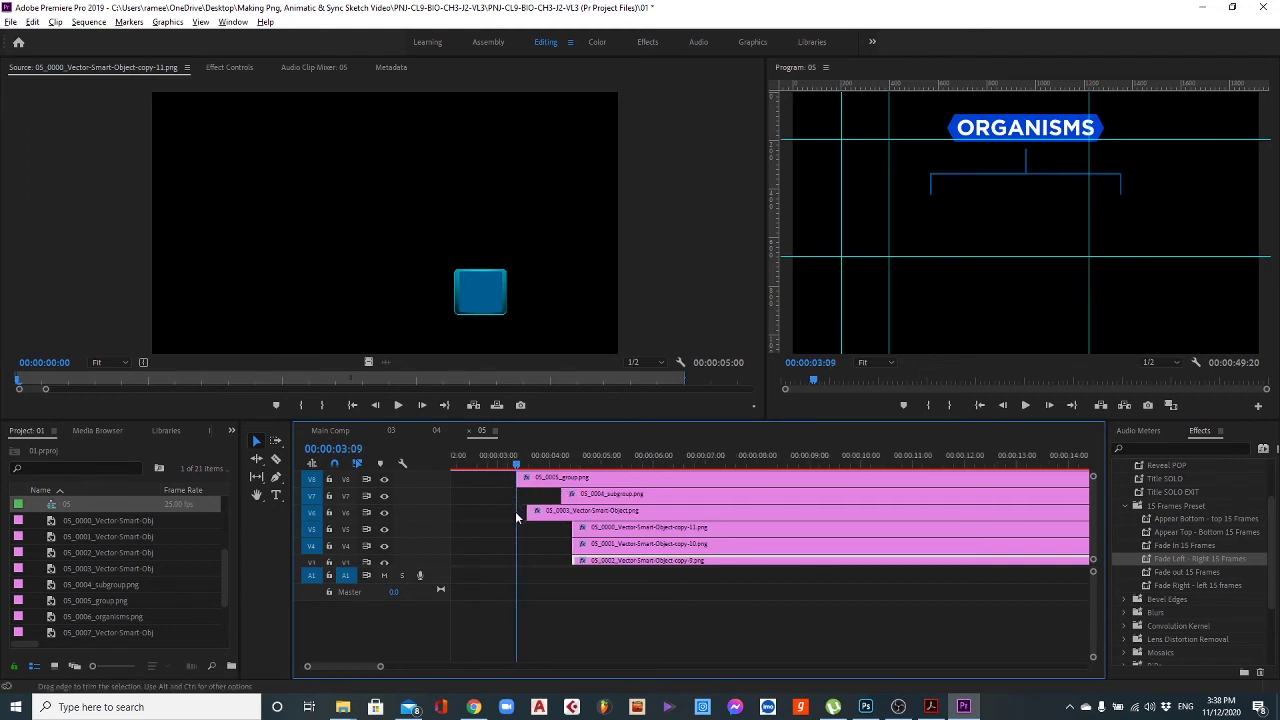
scroll(518, 516, "up", 3)
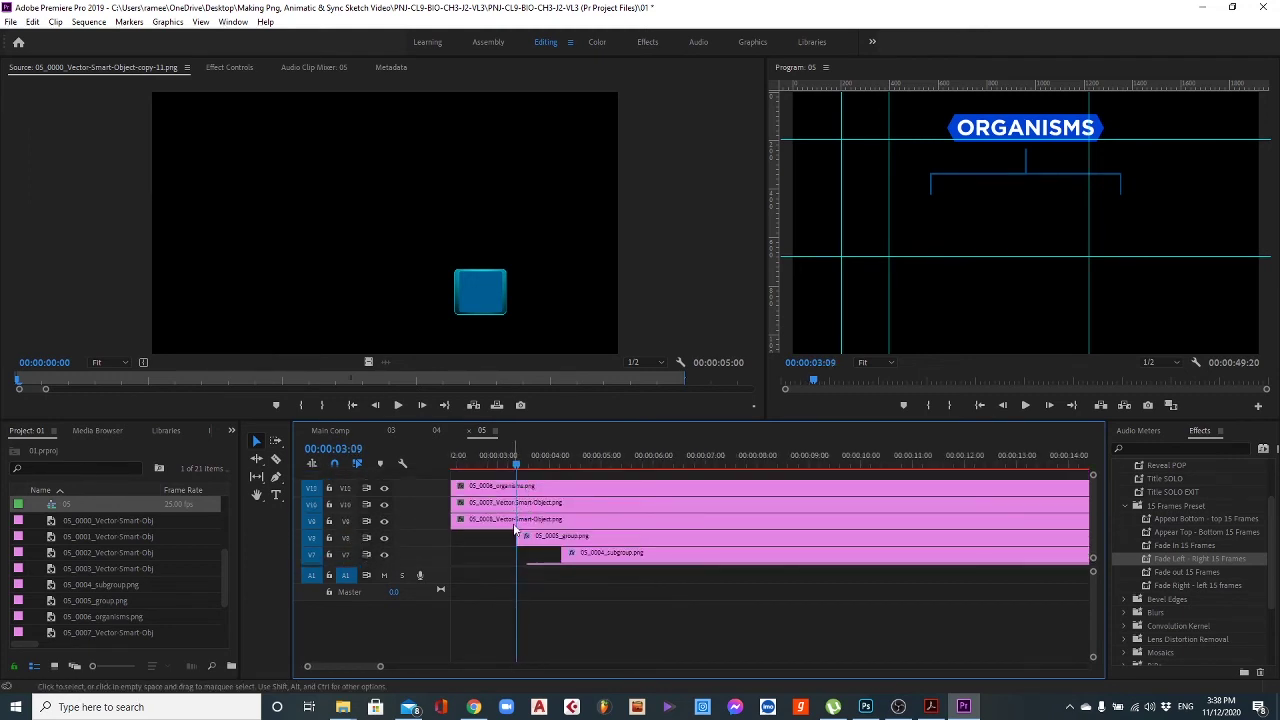
scroll(516, 520, "down", 1)
left_click_drag(532, 461, 522, 461)
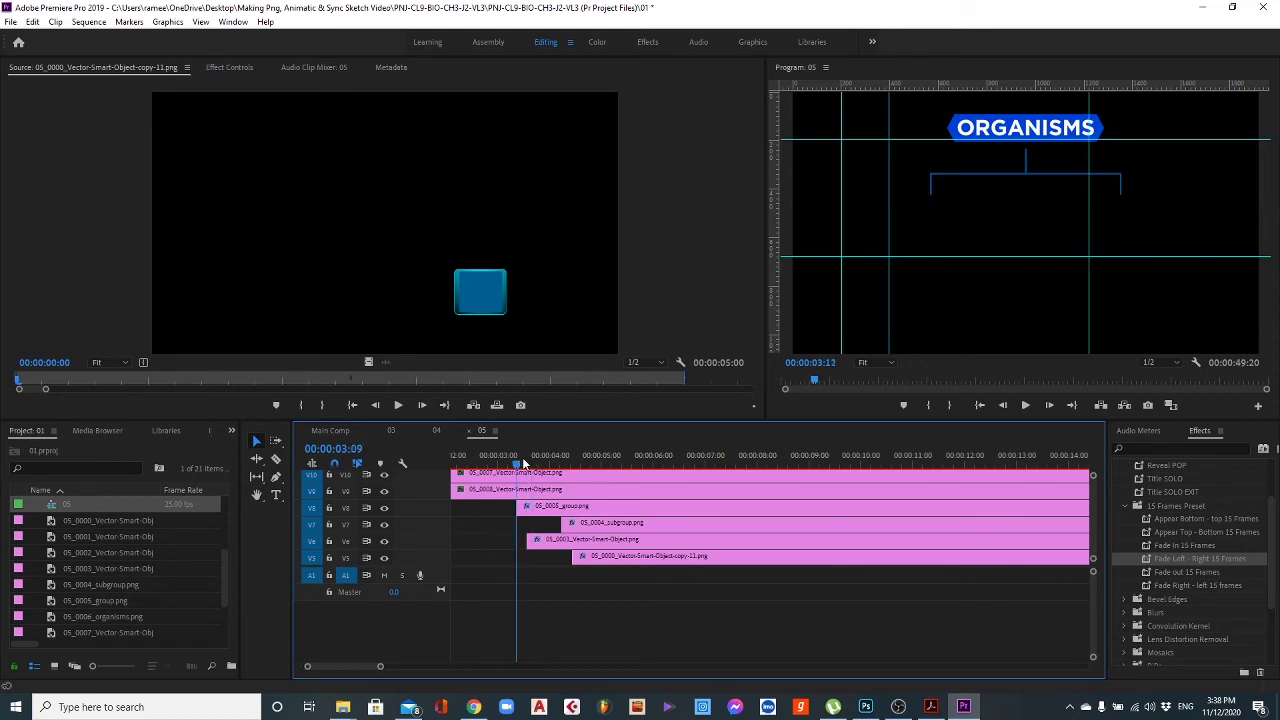
key("shift+Left")
key("shift+Left")
key("shift+Left")
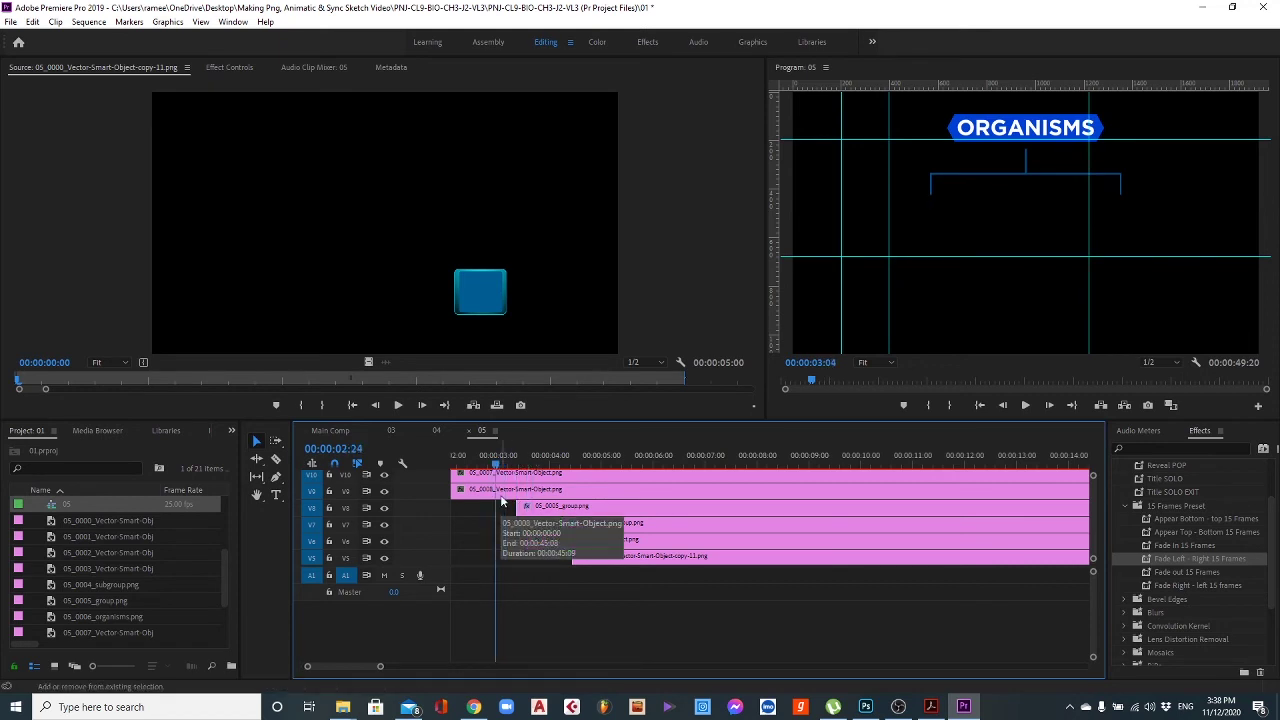
key("shift+Right")
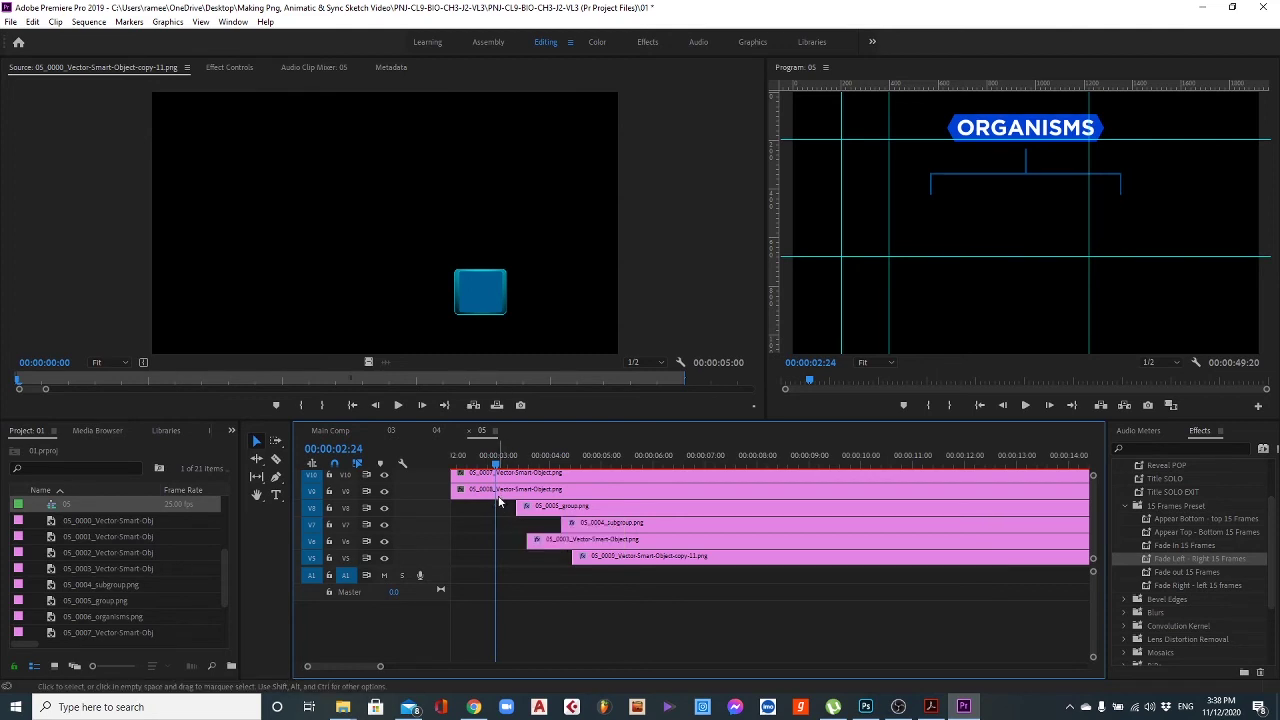
left_click(499, 497)
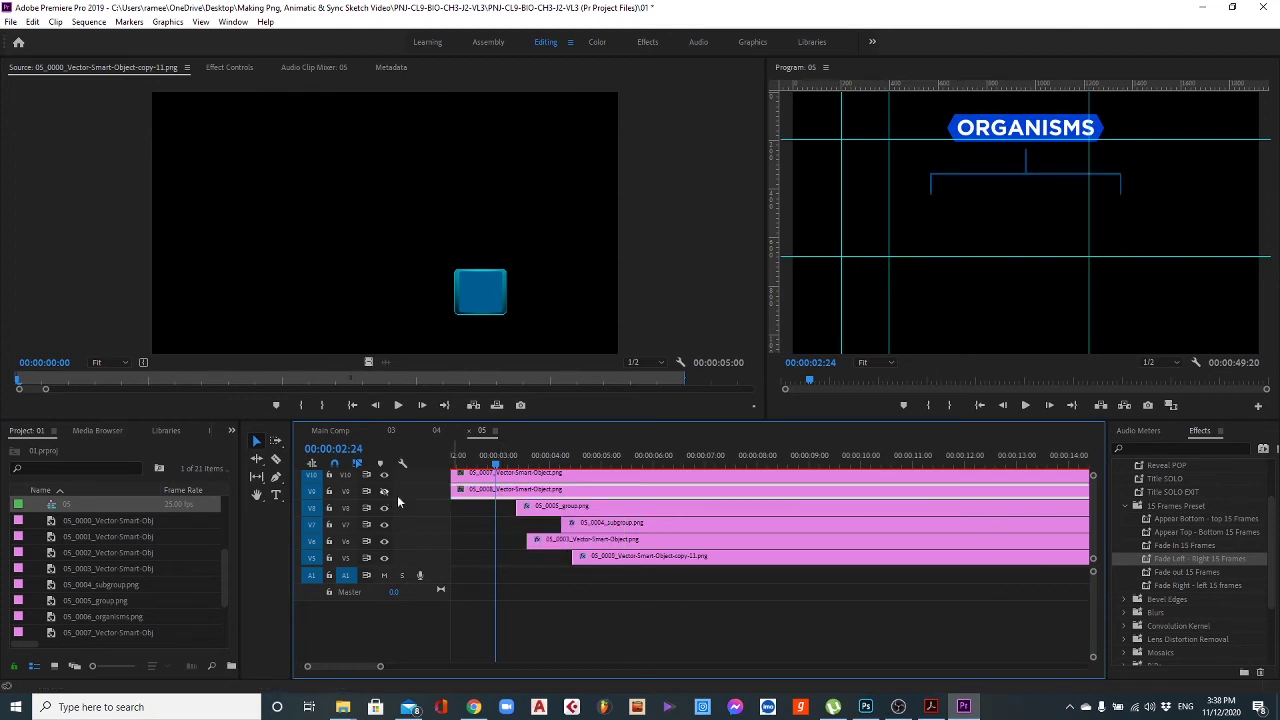
left_click_drag(503, 497, 615, 497)
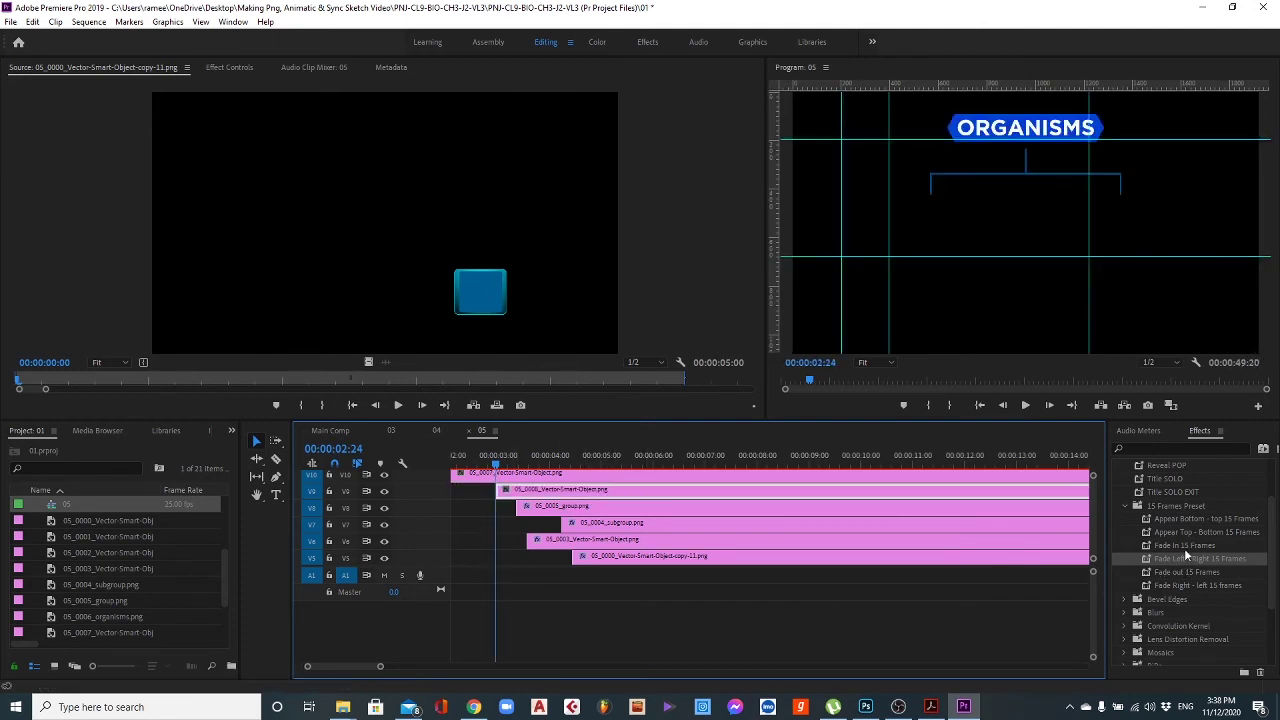
left_click_drag(1188, 533, 510, 497)
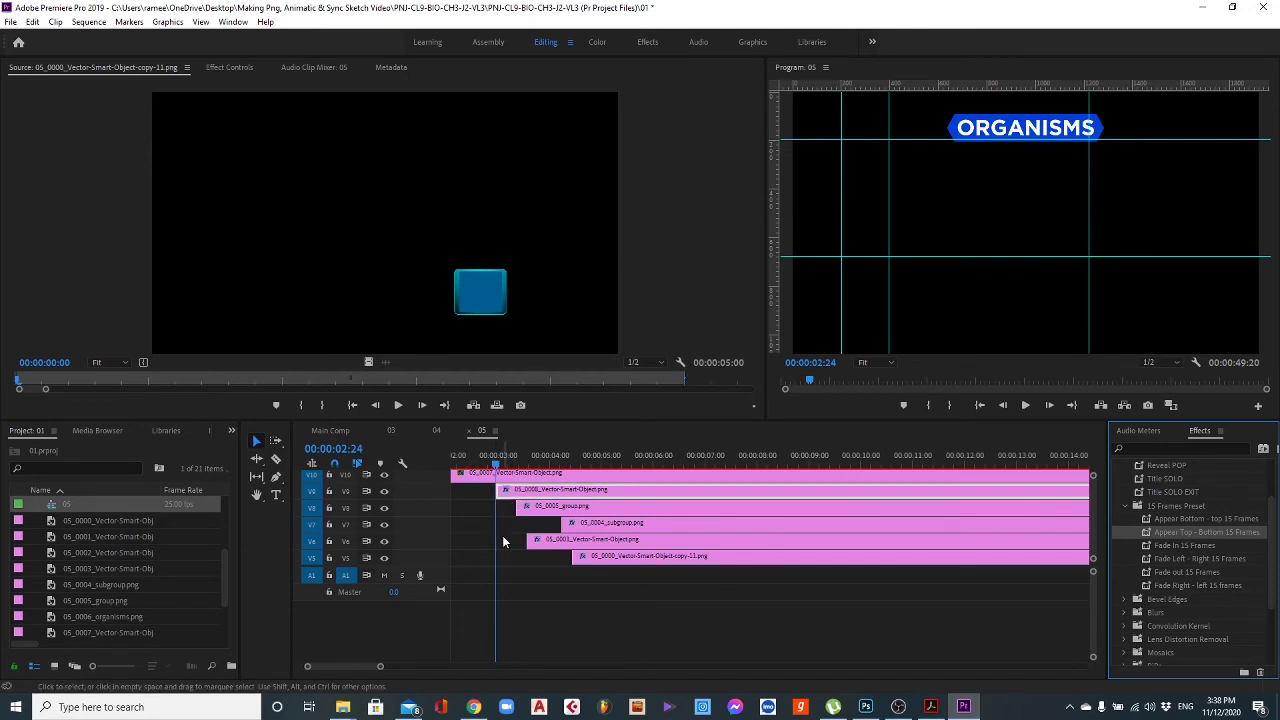
Start 05_0006_organisms.png and 05_0007_Vector-Smart-Object.png at 00:00:02:14 and apply the Appear Top - Bottom 15 Frames preset to both.
scroll(502, 535, "up", 2)
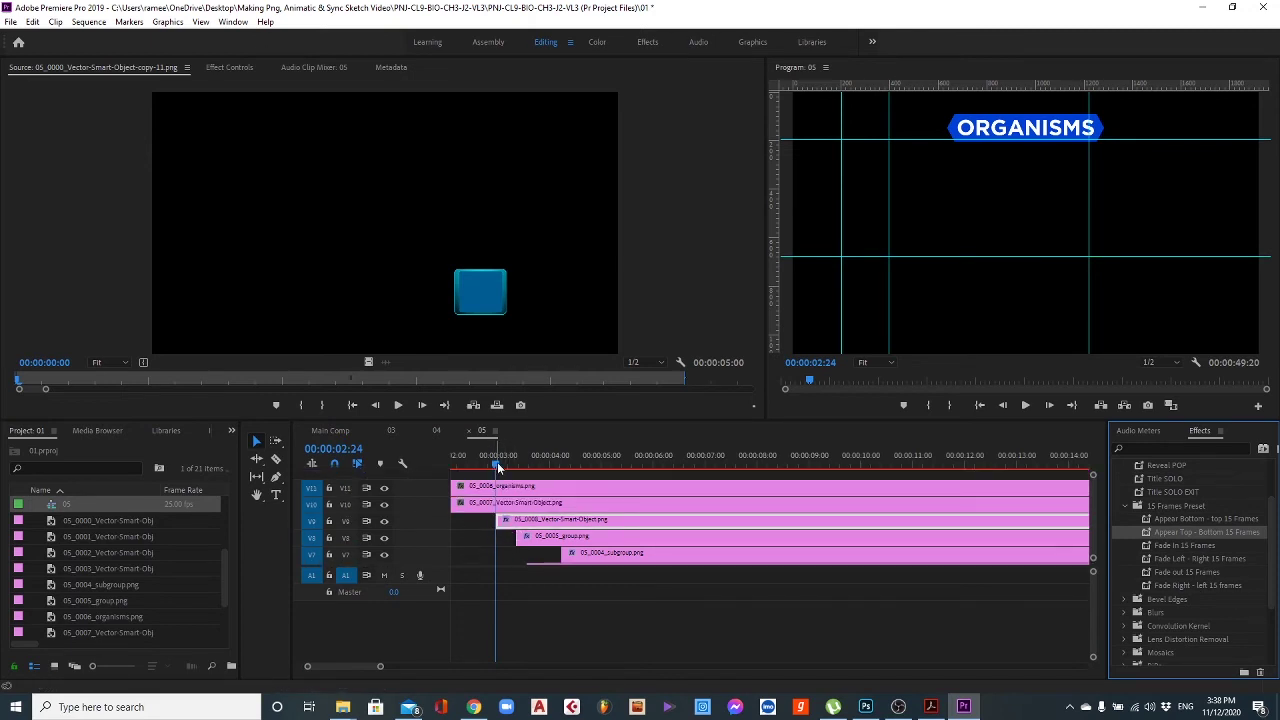
mouse_move(498, 467)
left_mouse_down()
mouse_move(468, 461)
mouse_move(496, 460)
left_mouse_up()
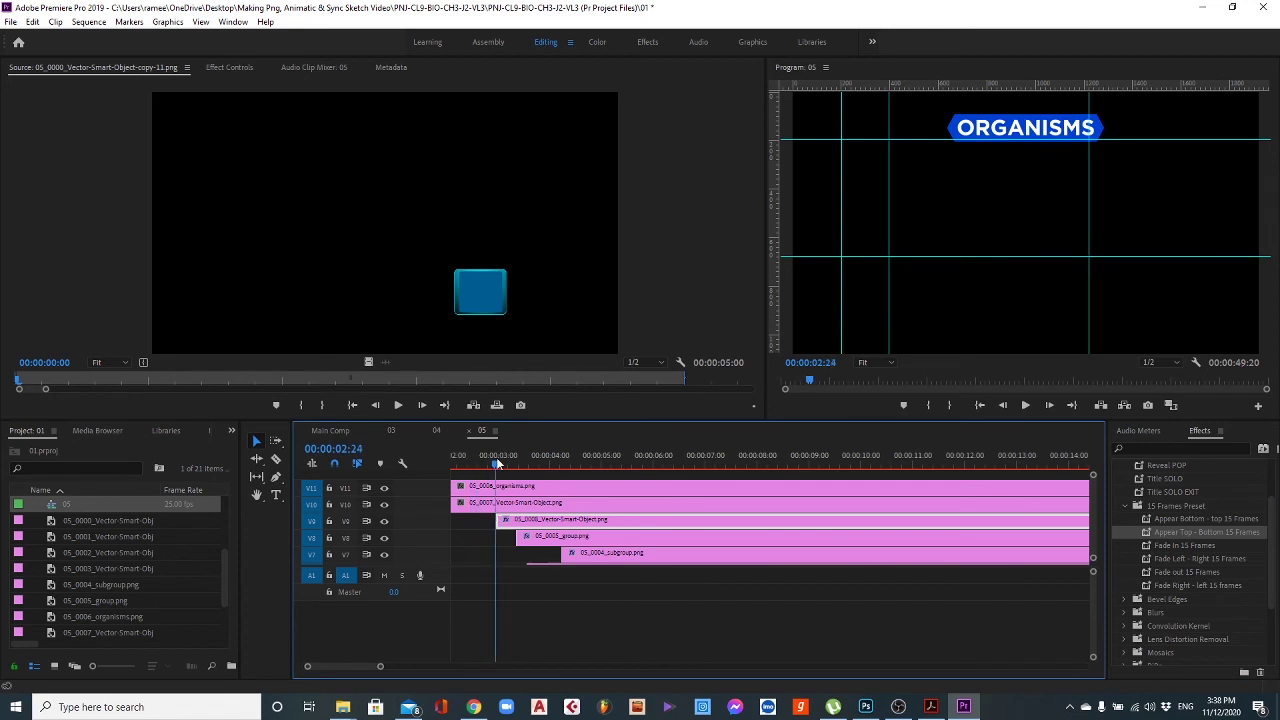
key("shift+Left")
key("shift+Left")
left_click_drag(497, 482, 602, 496)
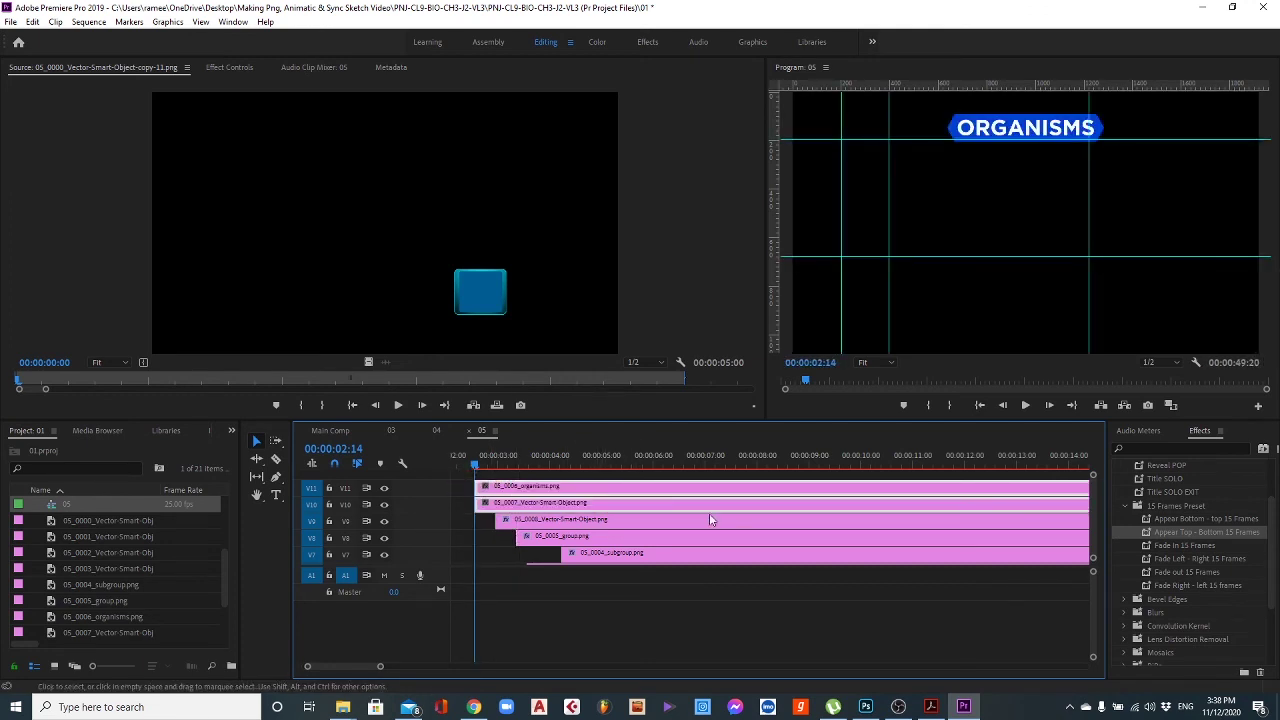
double_click(1185, 540)
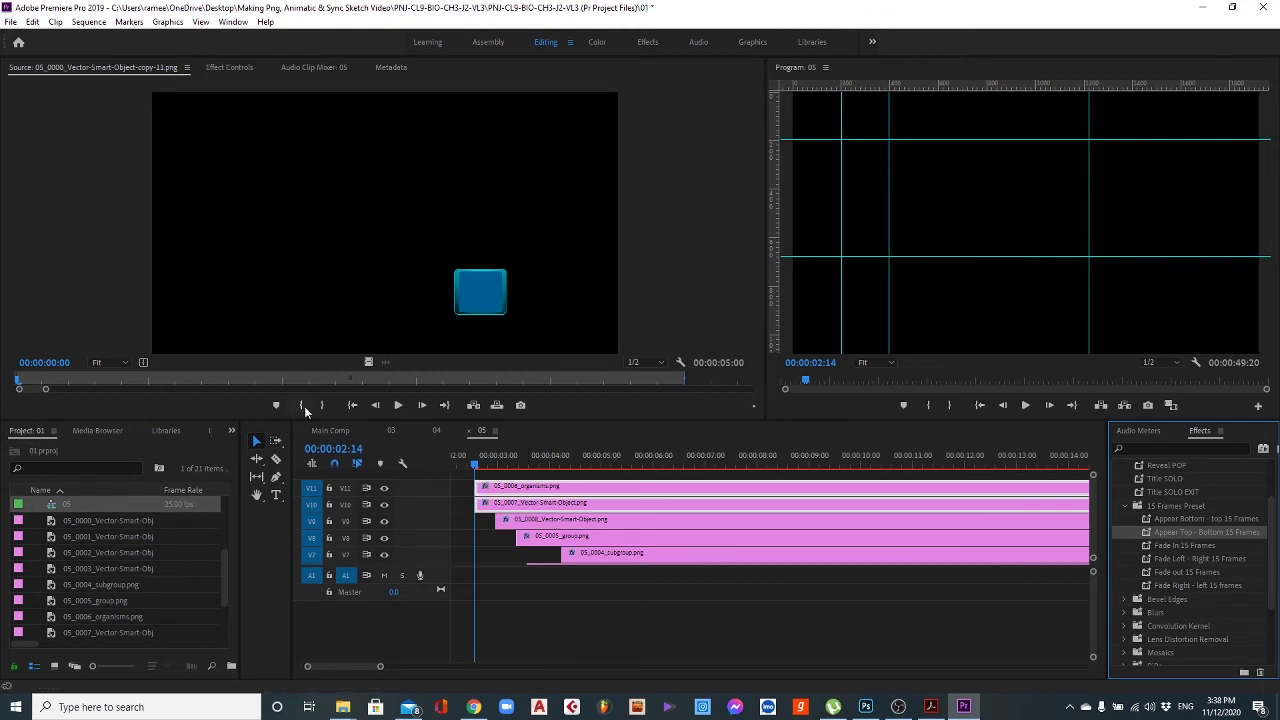
Preview the animated organisms scene in the Main Comp sequence from about 00:00:16:14.
left_click(333, 431)
left_click_drag(640, 462, 563, 467)
key("space")
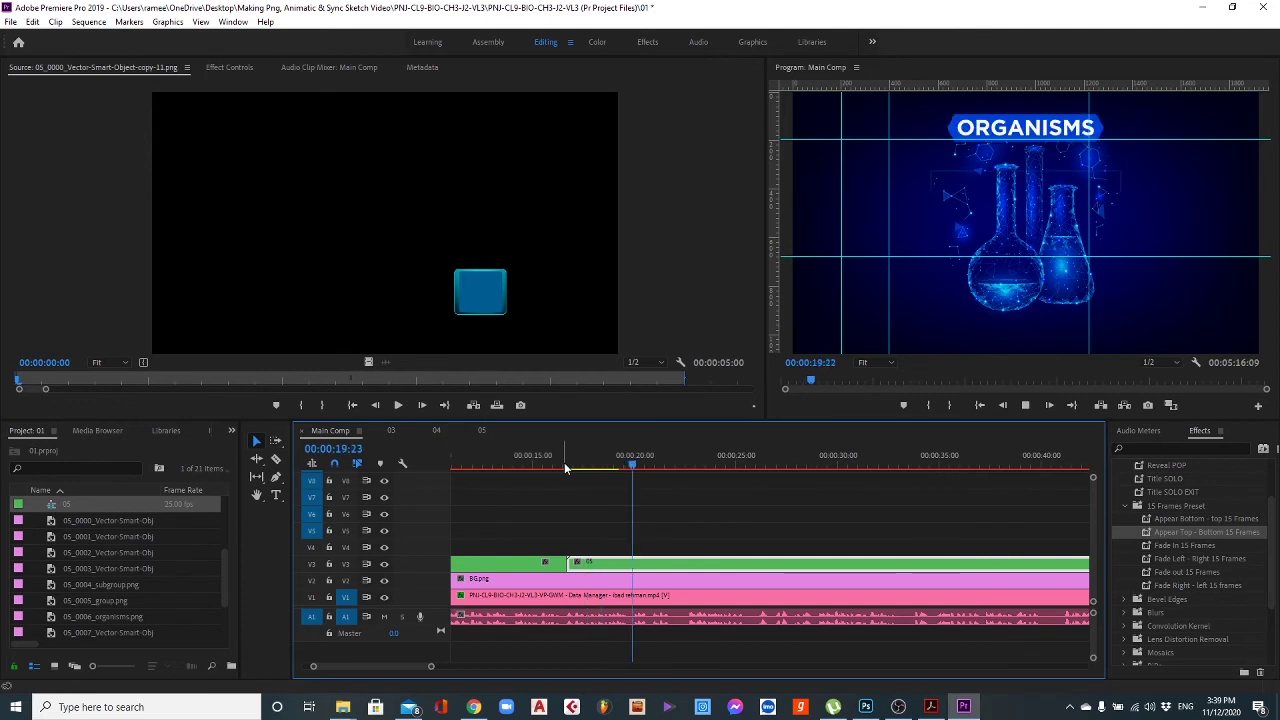
left_click(569, 467)
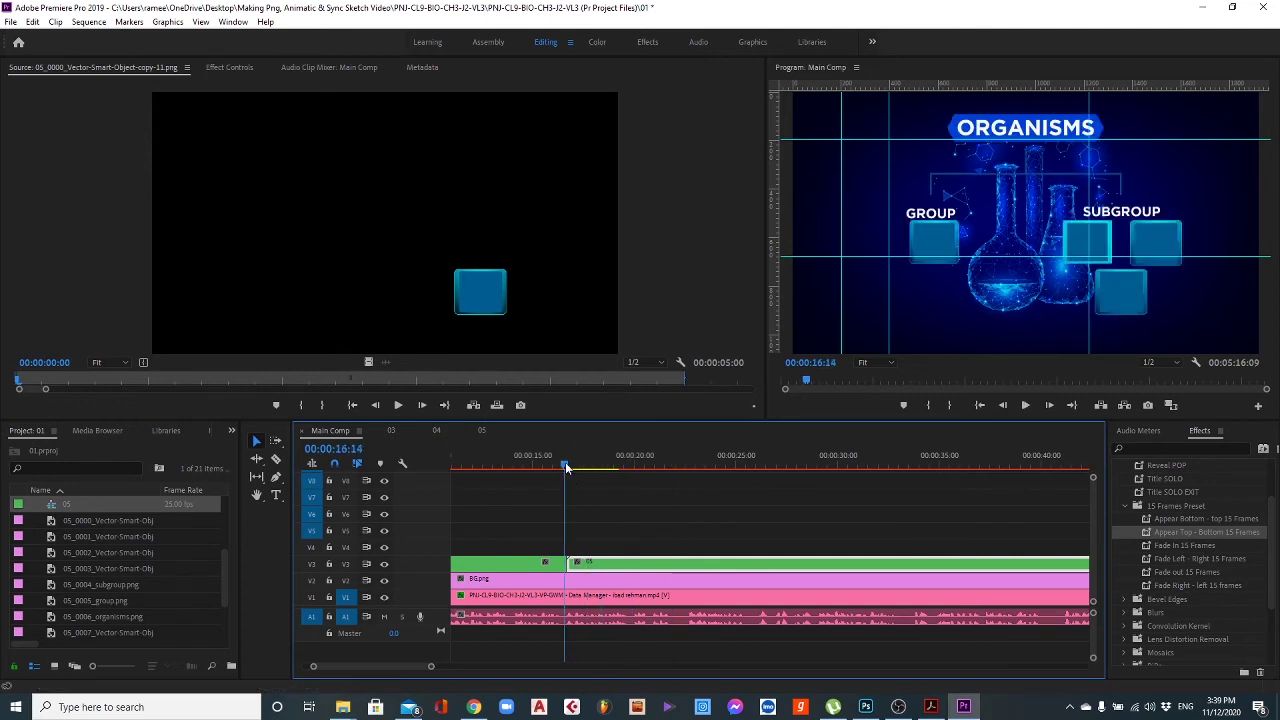
key("space")
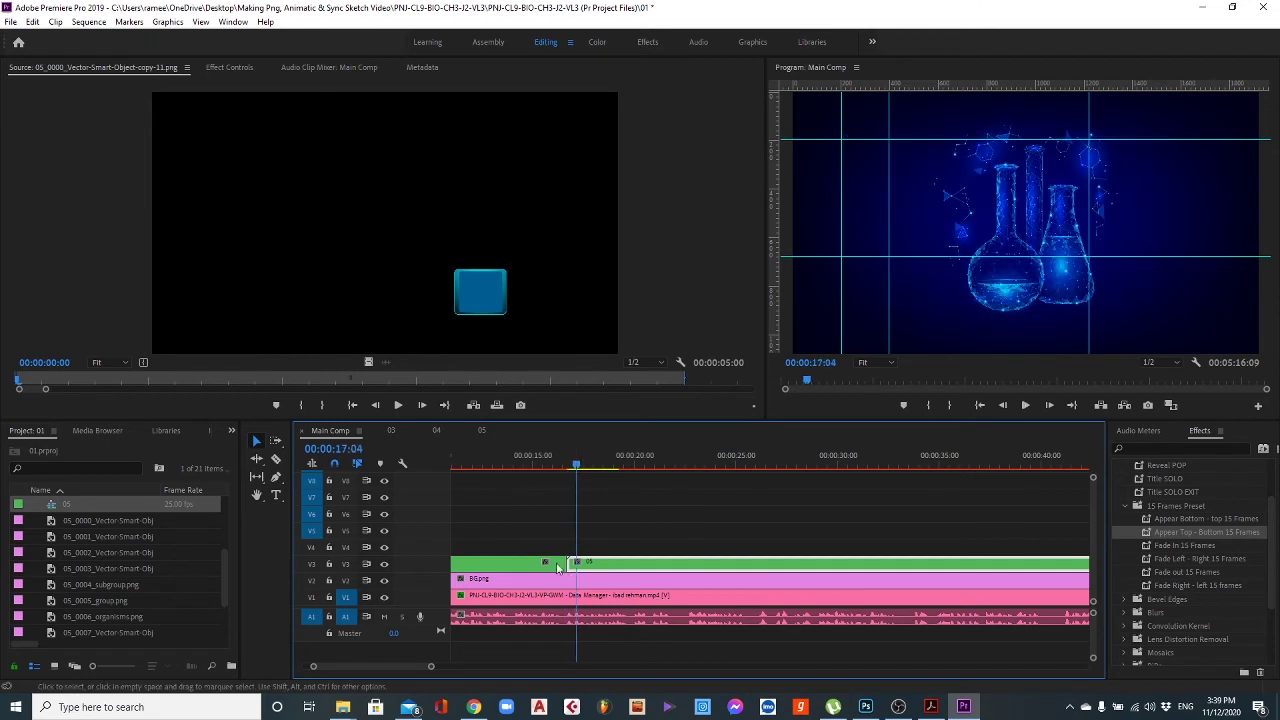
In nested sequence 05, move 05_0006_organisms.png and 05_0007_Vector-Smart-Object.png together to start at 00:00:00:12.
double_click(616, 562)
scroll(473, 556, "up", 5)
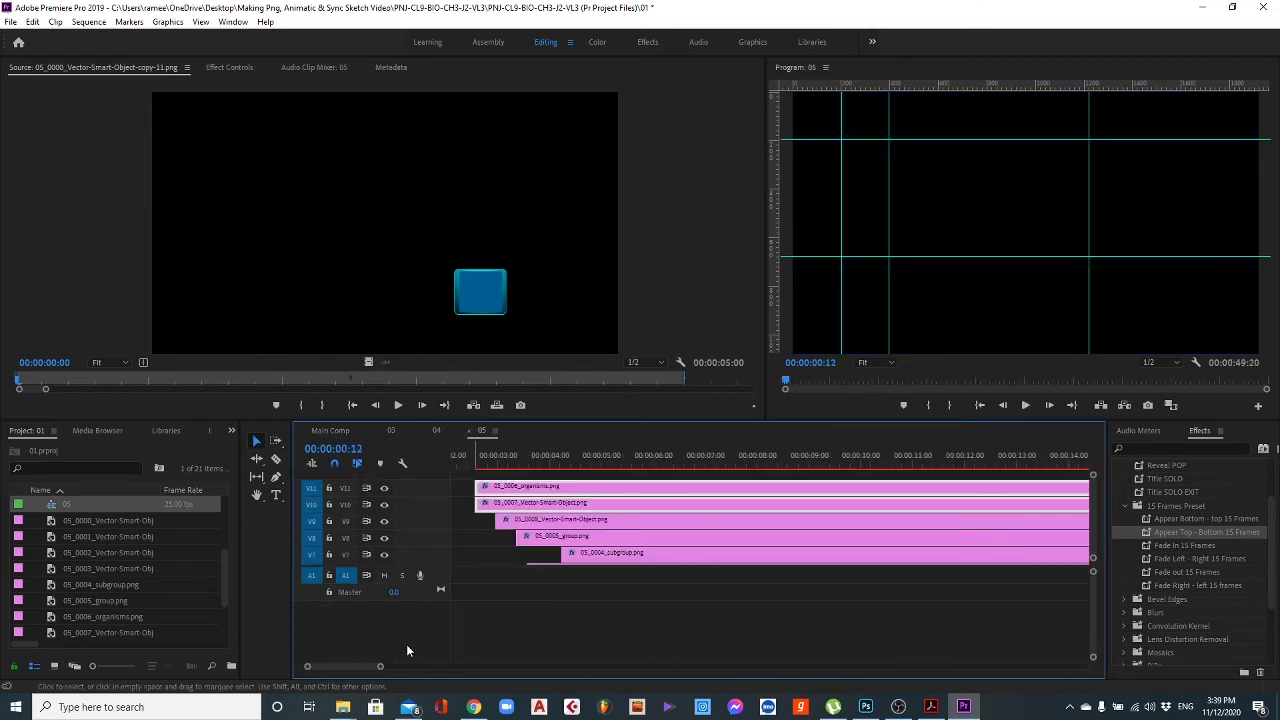
left_click_drag(361, 665, 310, 672)
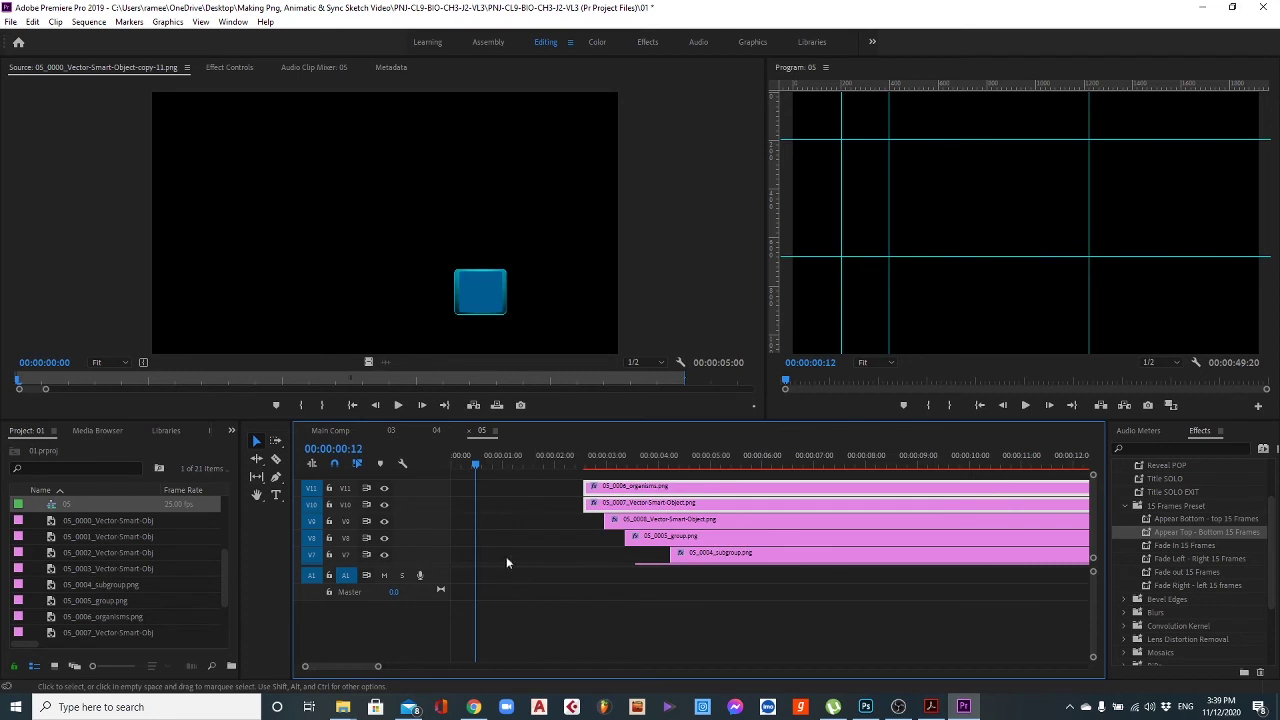
scroll(501, 551, "down", 3)
scroll(501, 551, "up", 3)
left_click(548, 490)
left_click(551, 503)
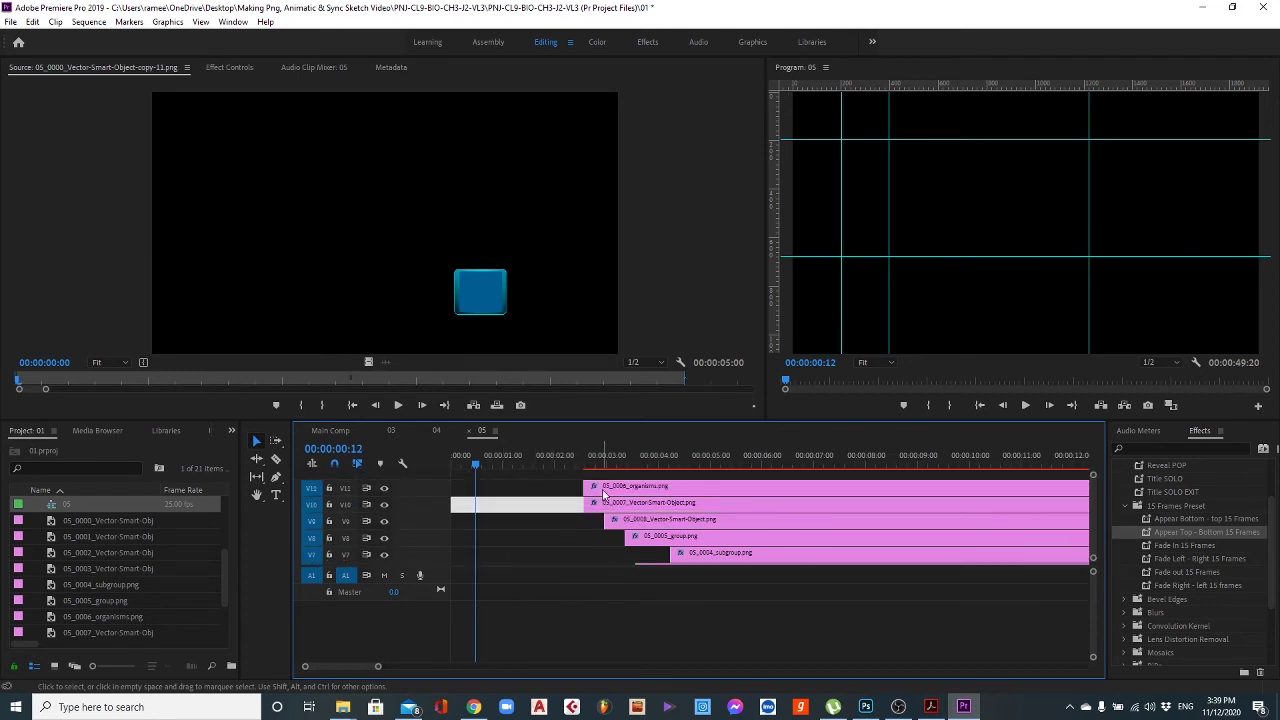
left_click_drag(620, 494, 512, 496)
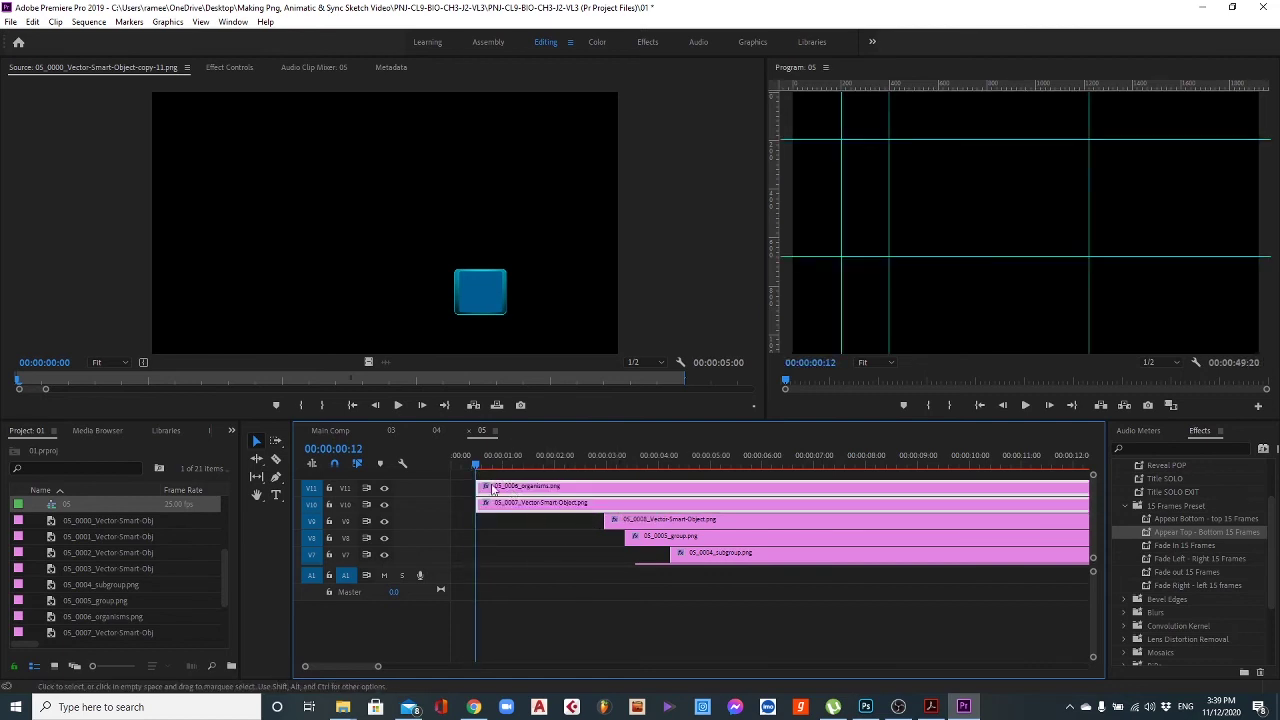
Check the retimed ORGANISMS title in sequence 05 and save the project.
left_click(518, 456)
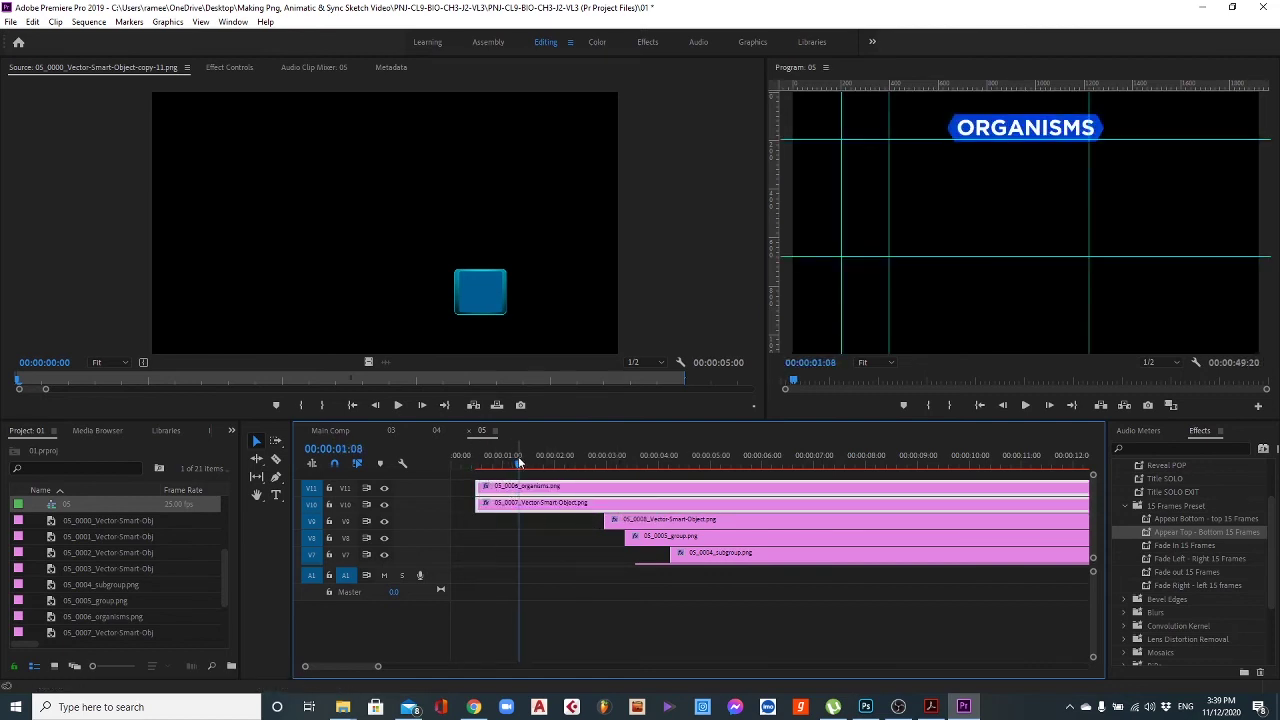
key("ctrl+s")
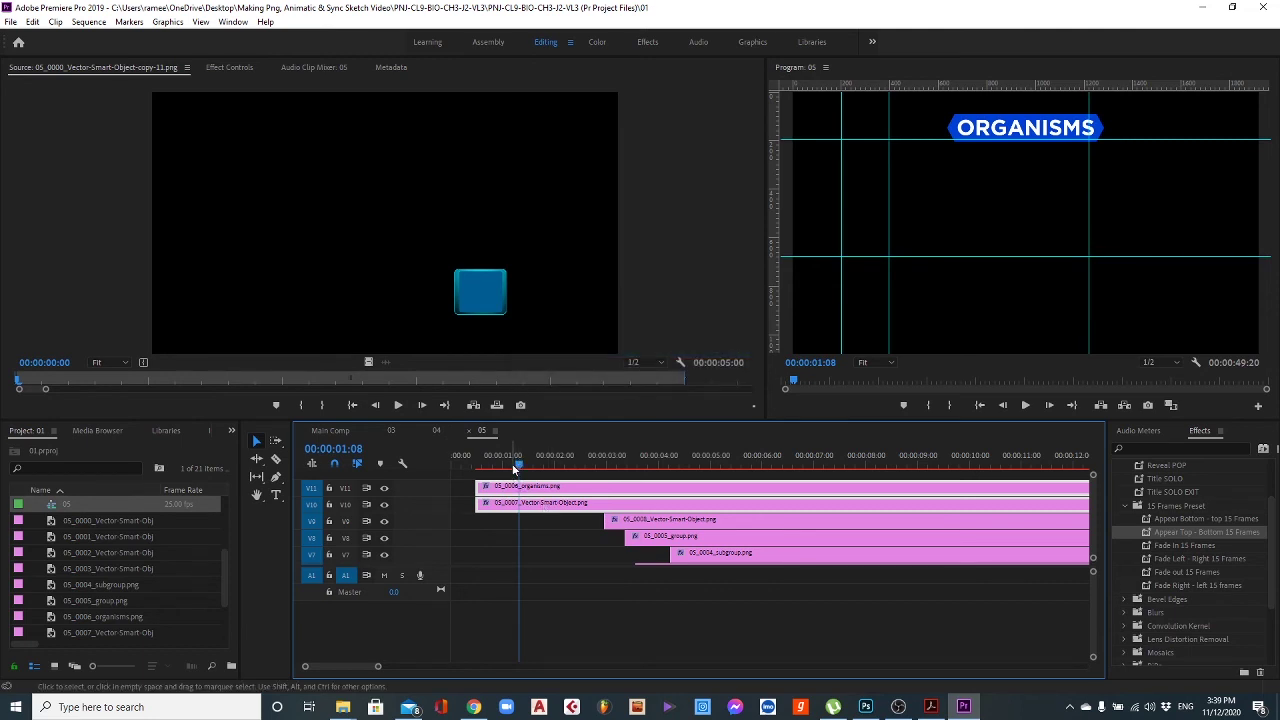
left_click_drag(516, 466, 549, 466)
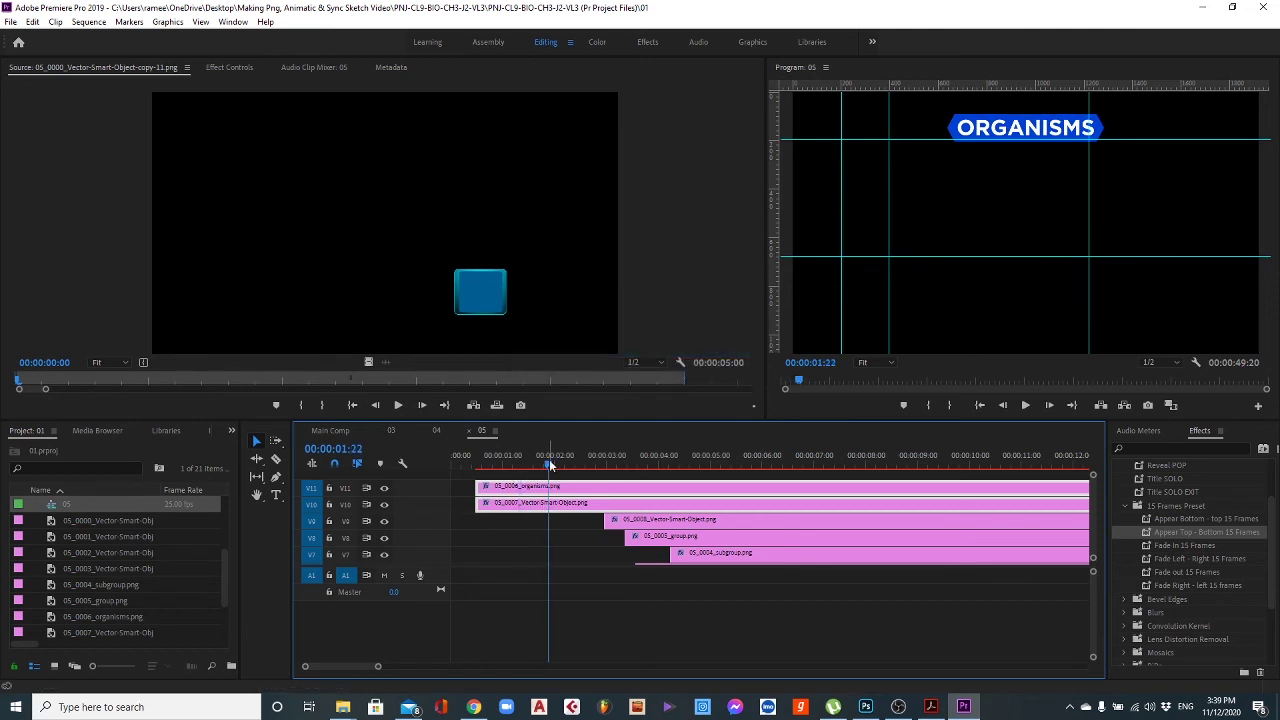
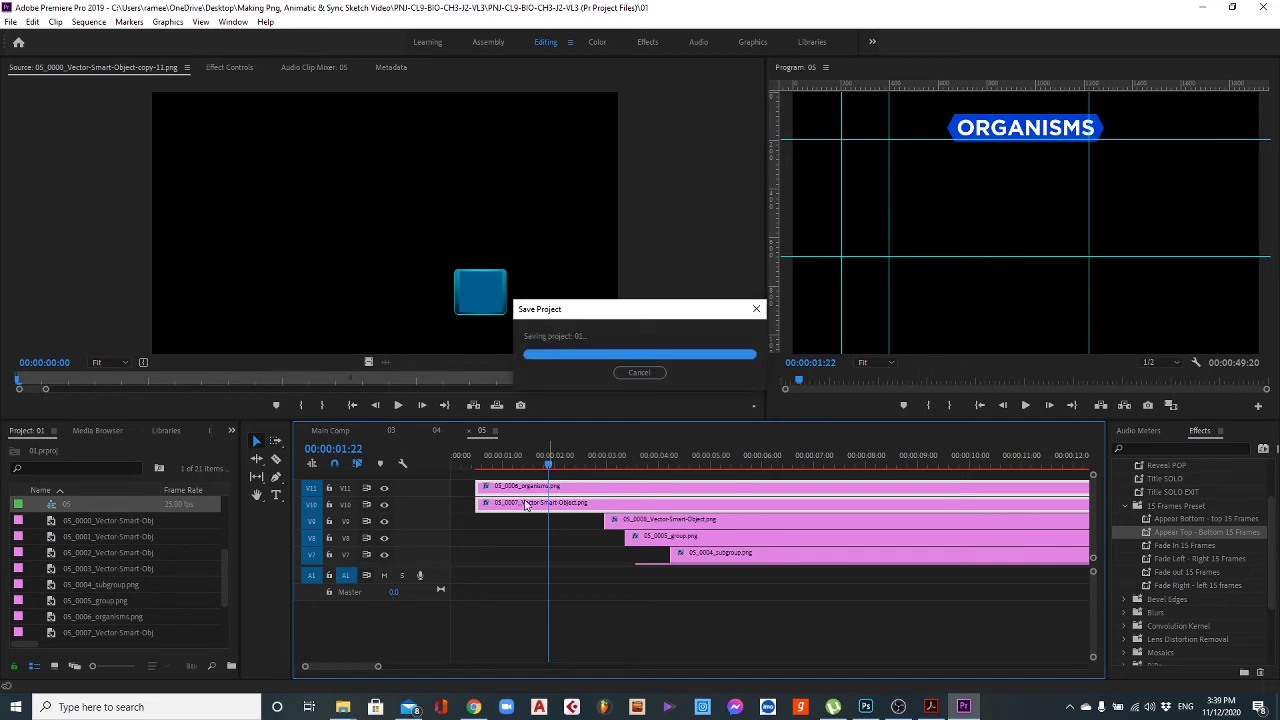
left_click(478, 462)
Preview the change from scene 04 to scene 05 in the Main Comp sequence.
left_click(349, 431)
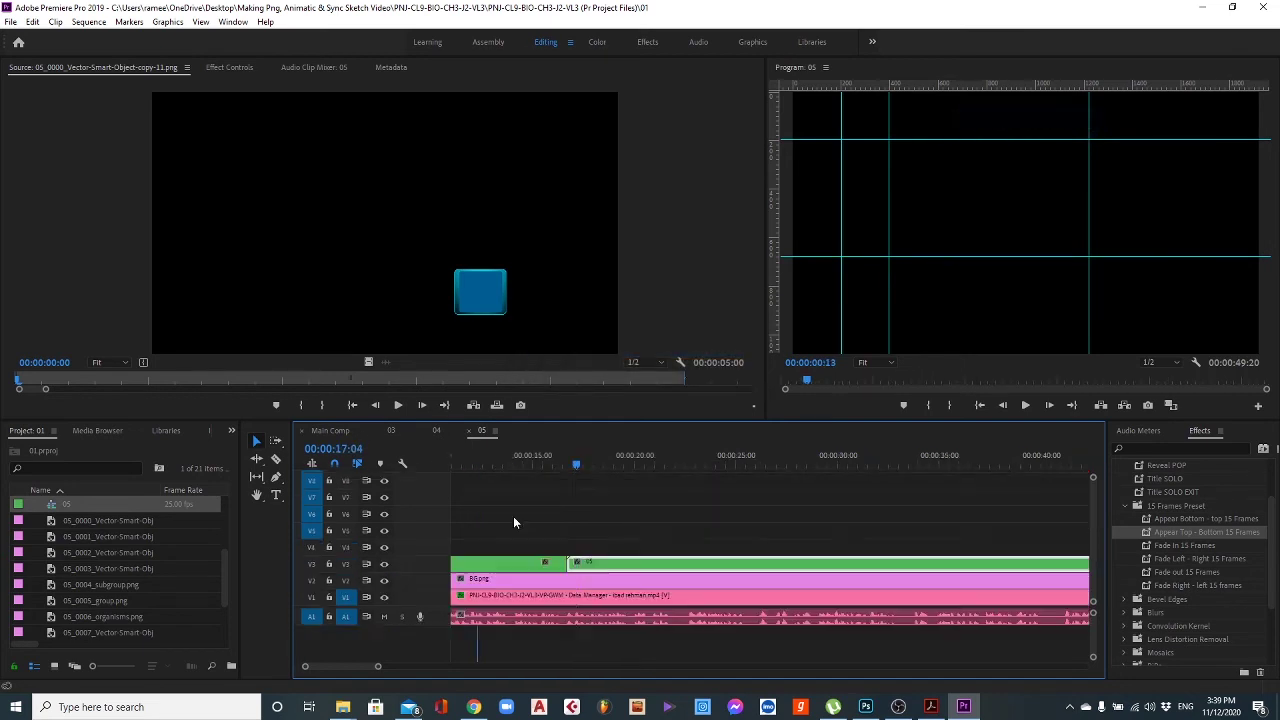
left_click_drag(582, 462, 548, 462)
key("space")
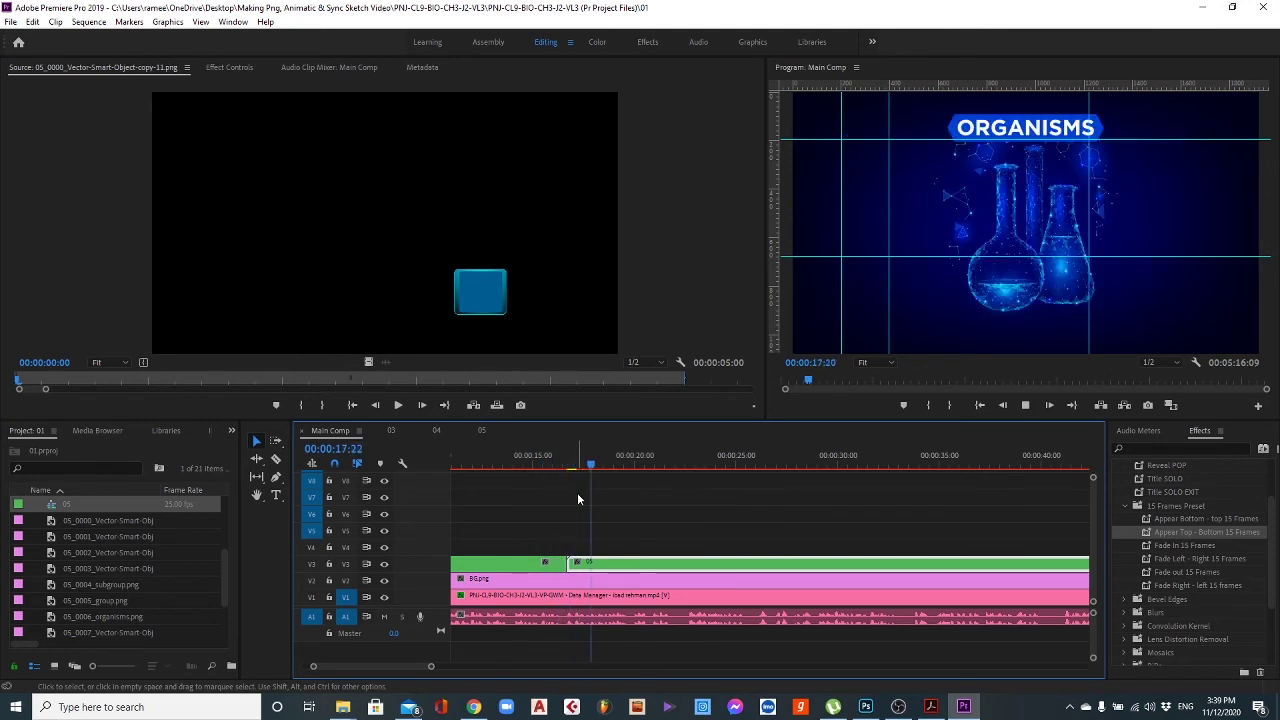
left_click(545, 465)
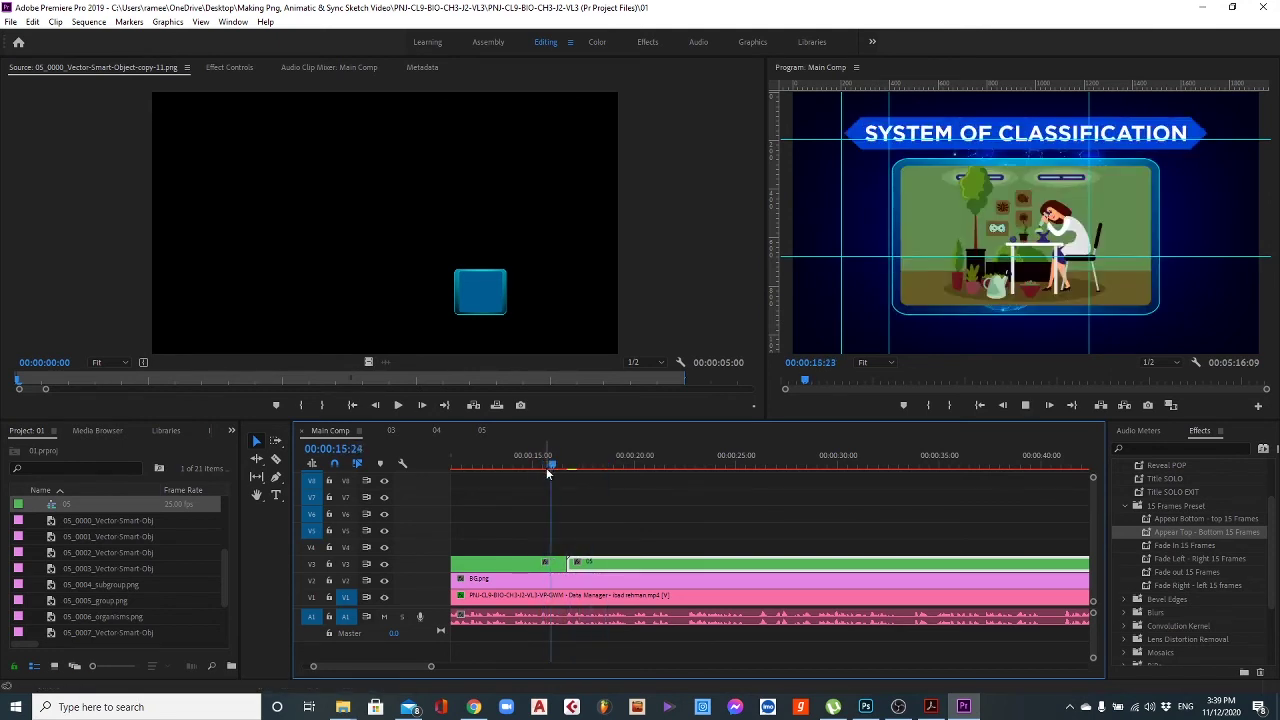
key("space")
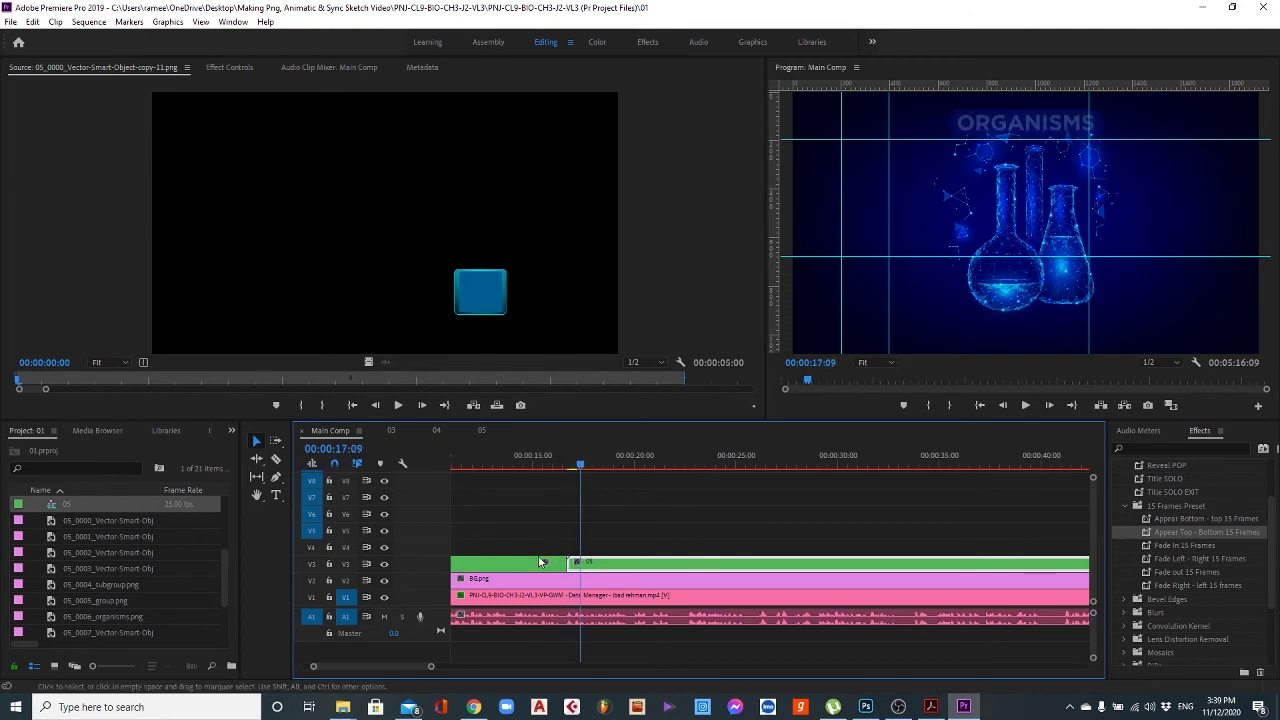
Apply the Fade out 15 Frames preset to the scene 04 clip on track V3 and preview the transition into scene 05.
scroll(544, 575, "up", 3, "alt")
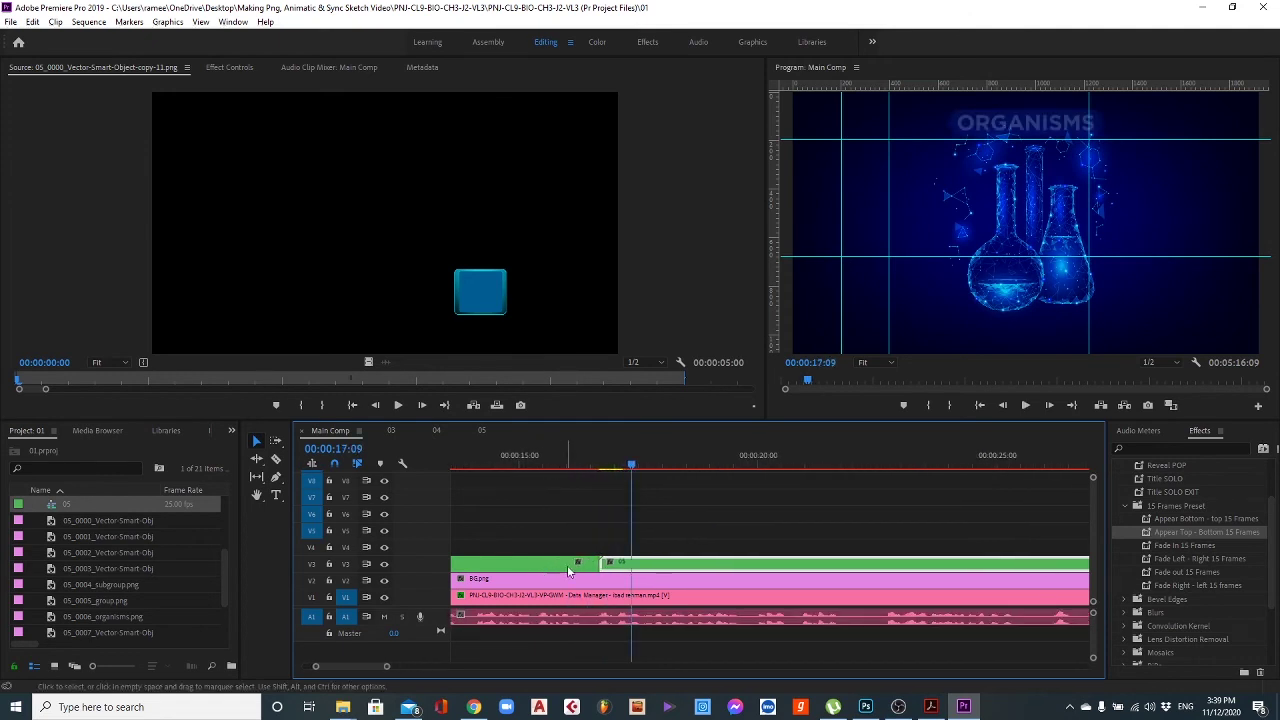
left_click(570, 565)
left_click(591, 465)
left_click_drag(591, 465, 604, 463)
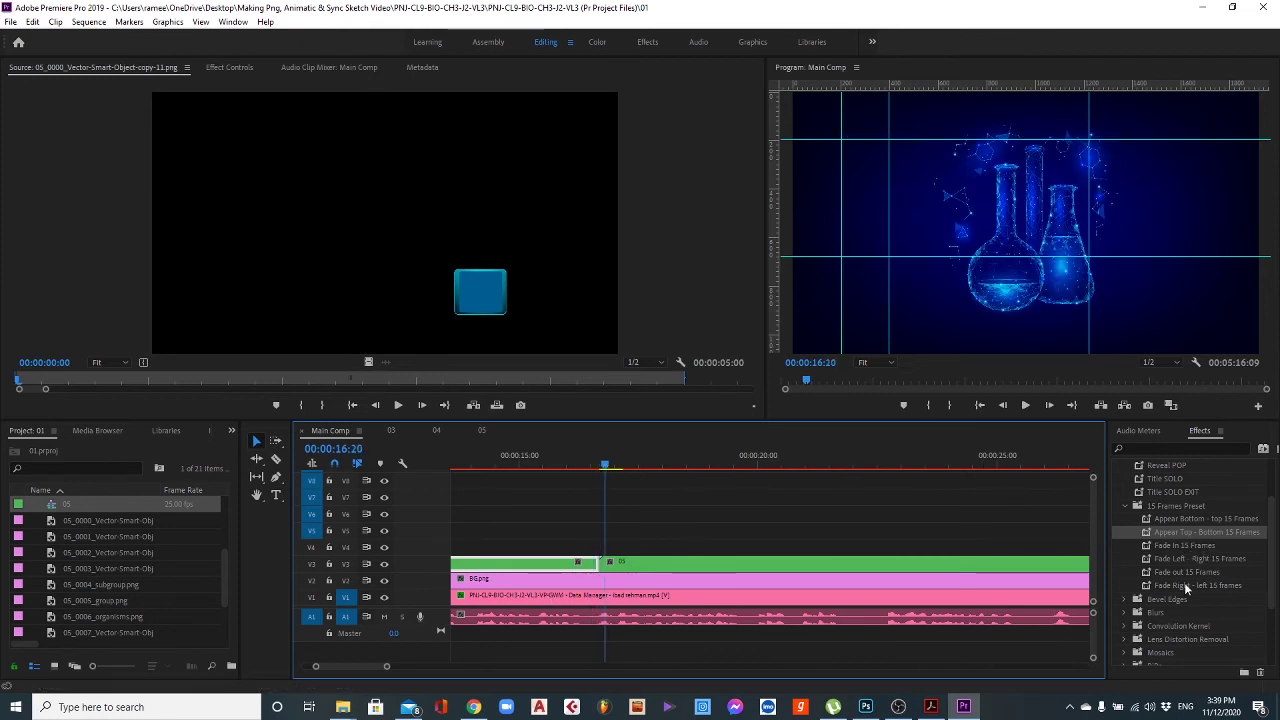
left_click_drag(1184, 574, 570, 566)
left_click(577, 466)
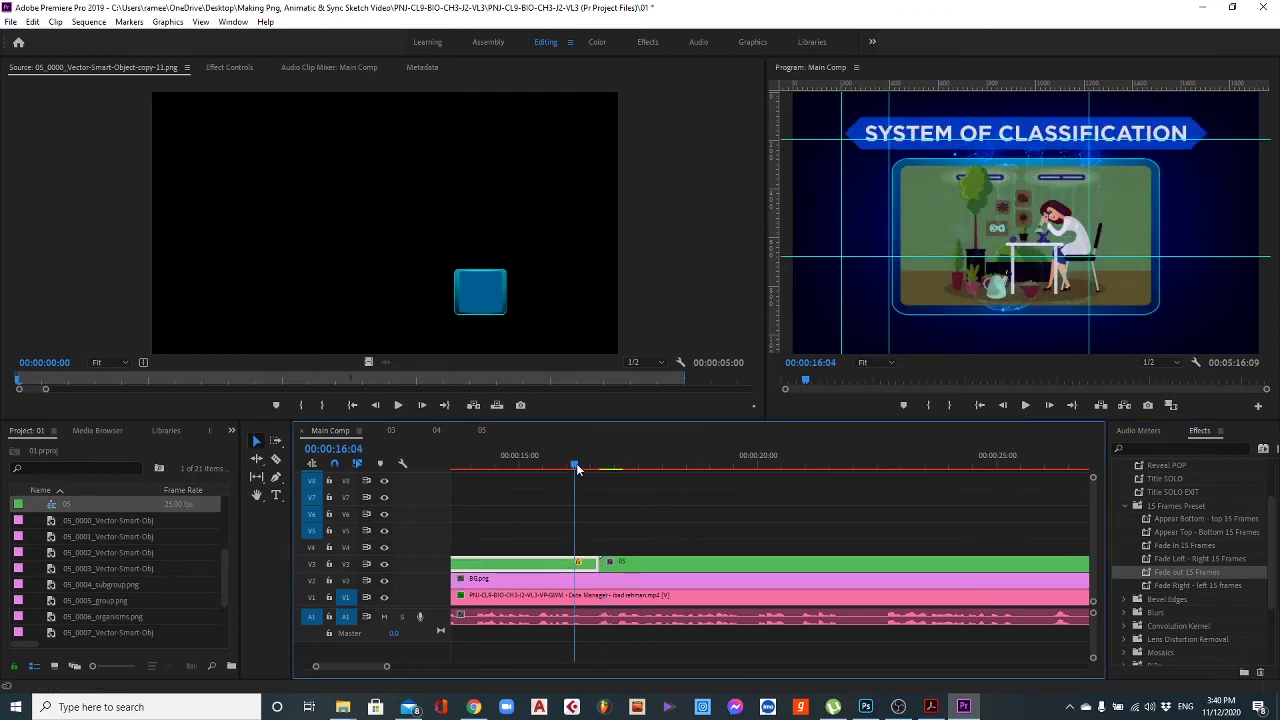
key("space")
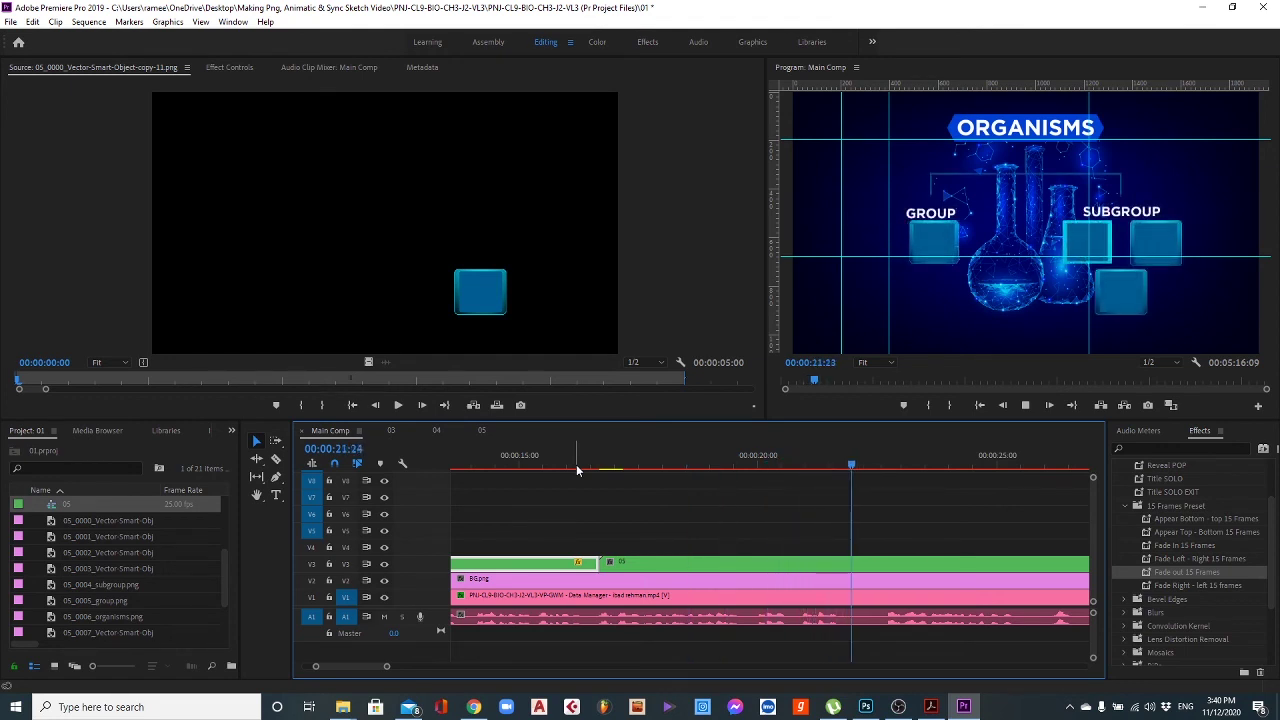
key("space")
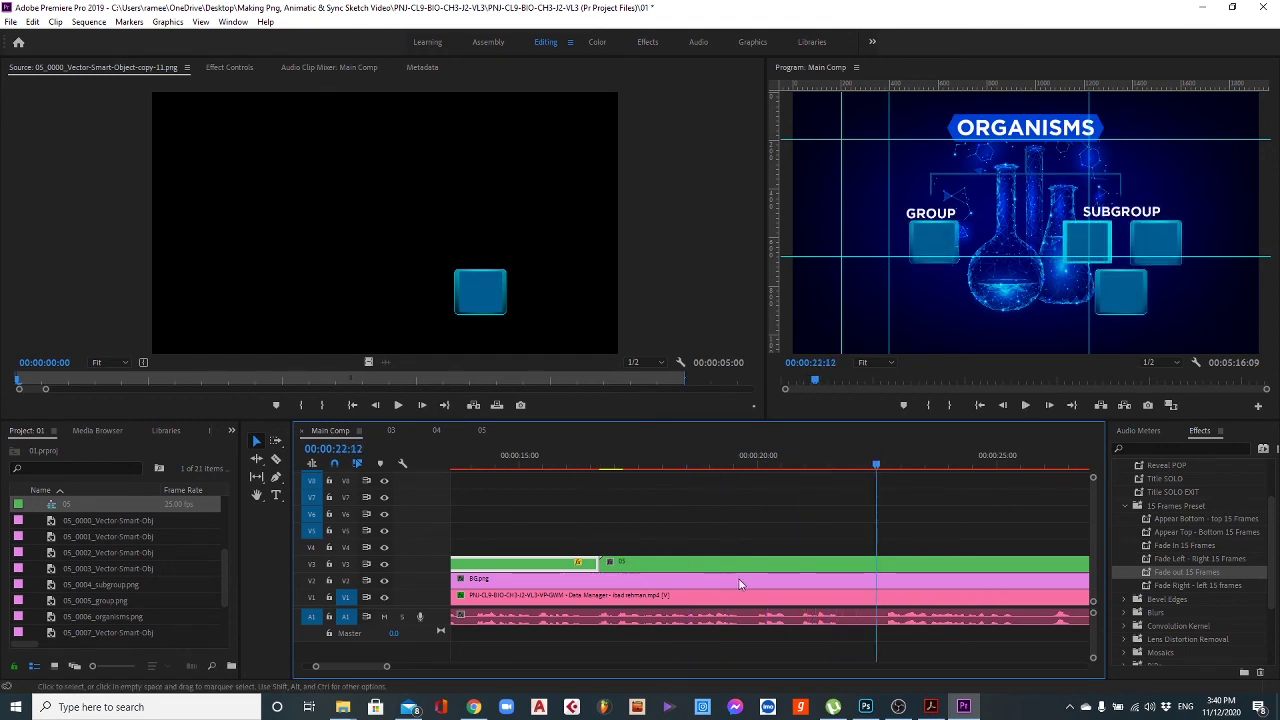
Switch to the storyboard PDF in Adobe Acrobat and read the narration comments on pages 5 and 6, then return to Premiere Pro.
left_click(931, 706)
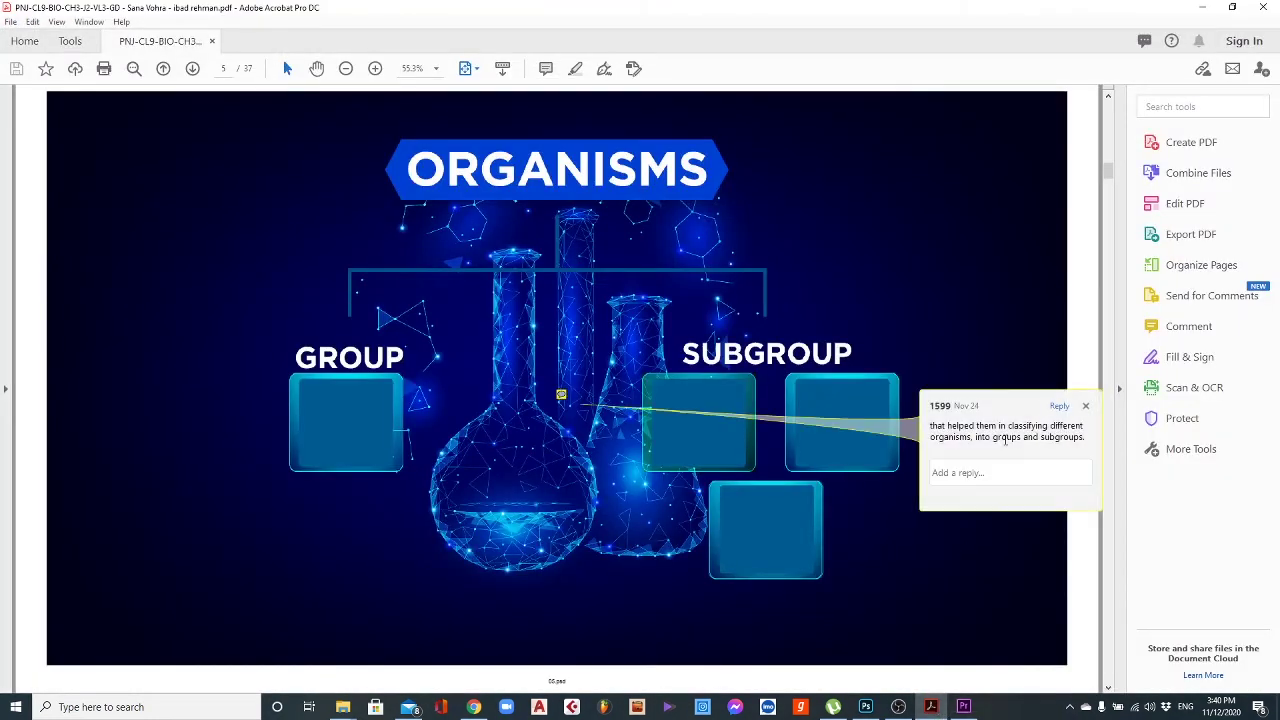
scroll(575, 518, "down", 2)
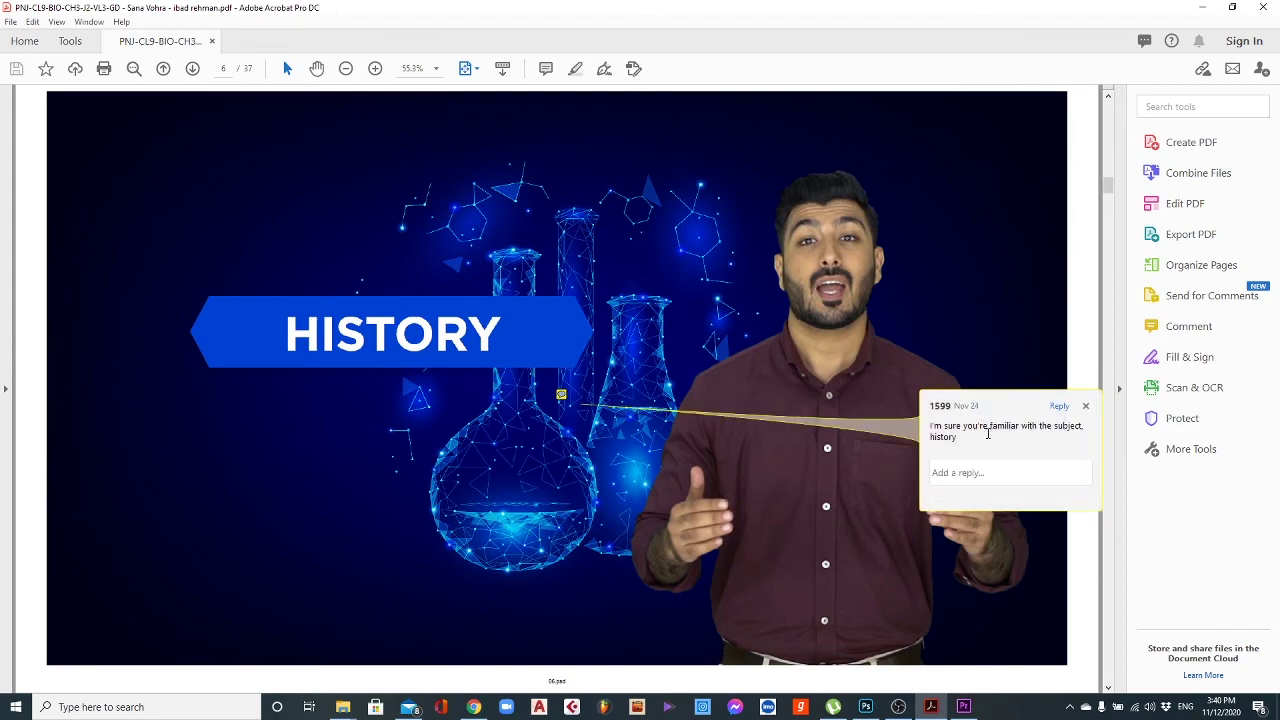
left_click(963, 707)
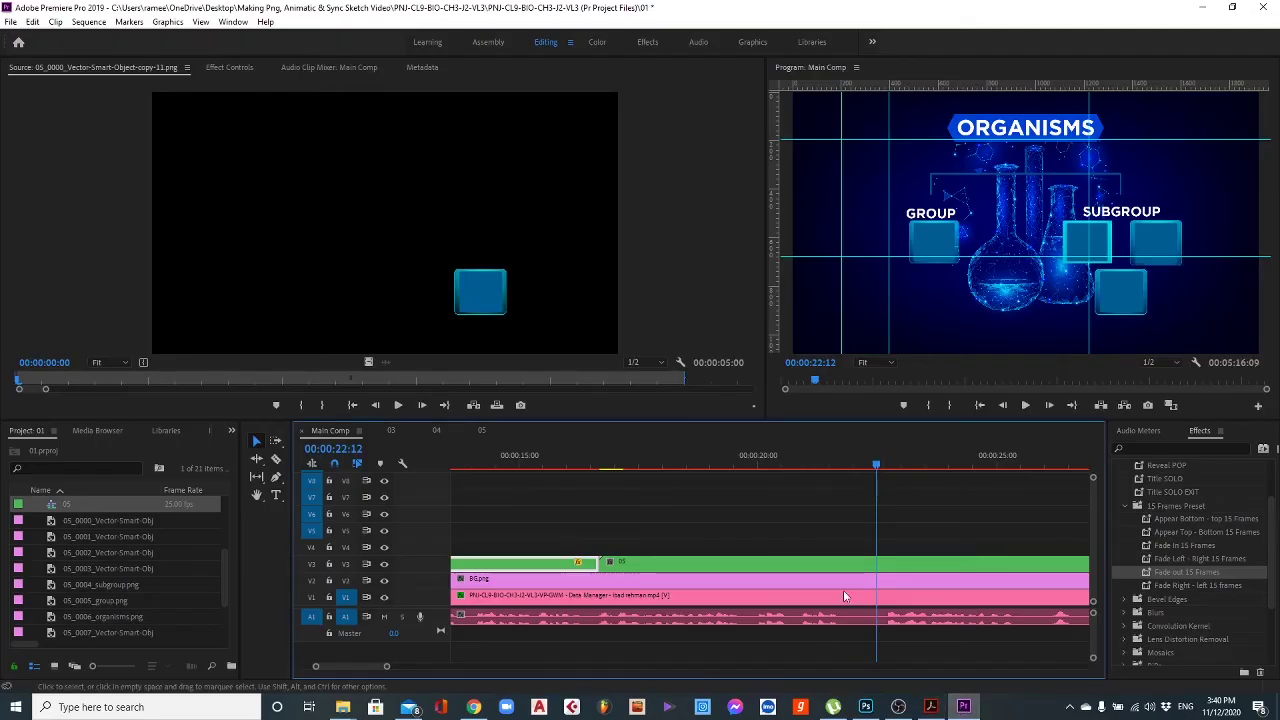
Split the scene 05 clip on track V3 at 00:00:22:17 and delete the part after the cut.
left_click_drag(878, 467, 886, 467)
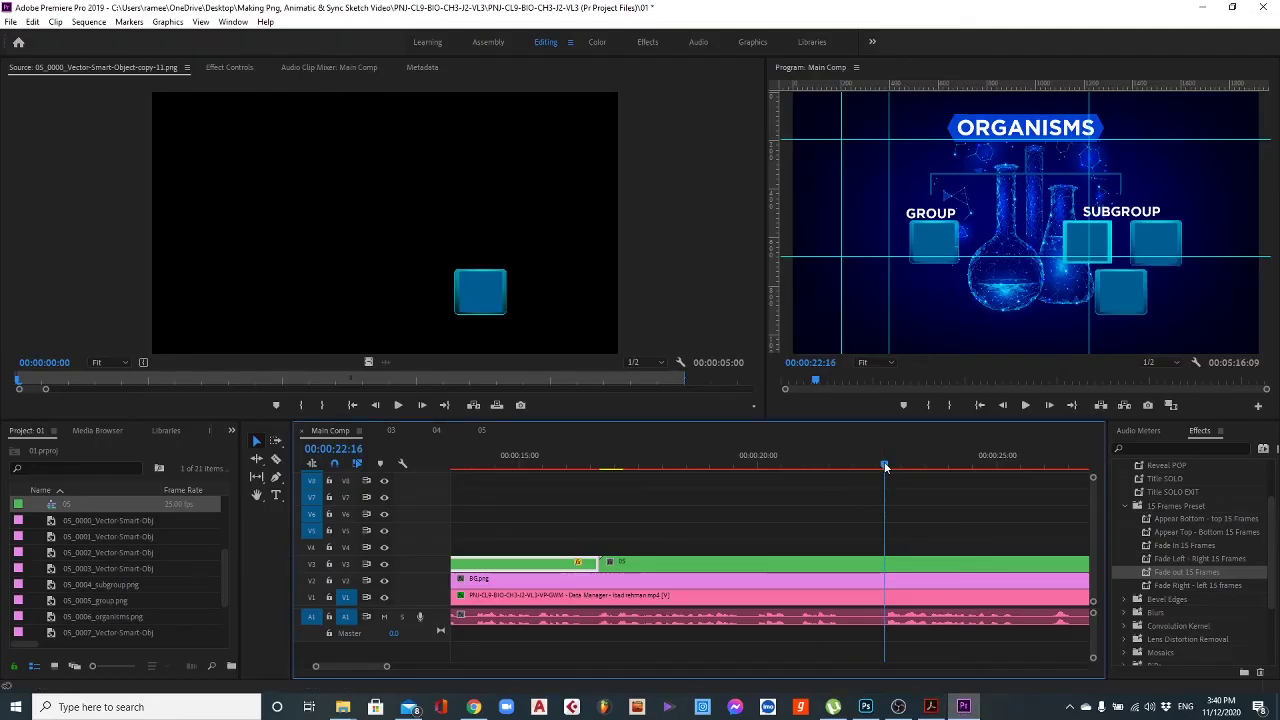
key("c")
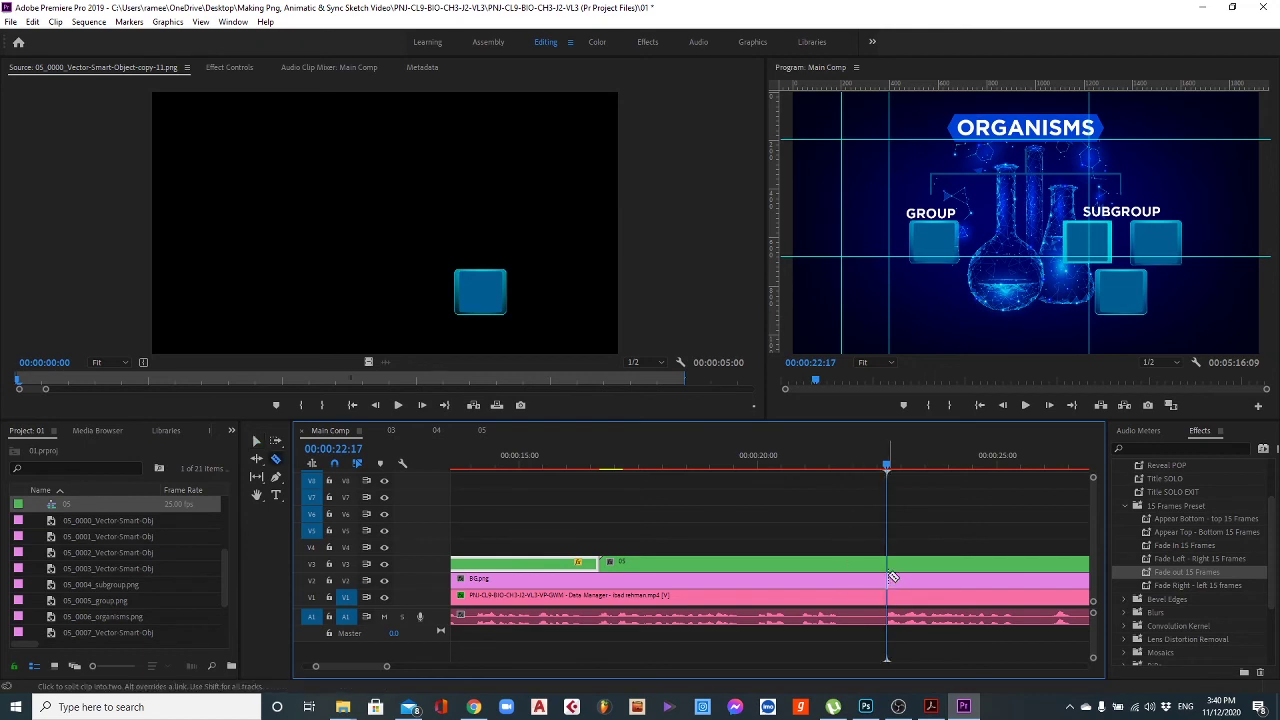
left_click(890, 561)
key("v")
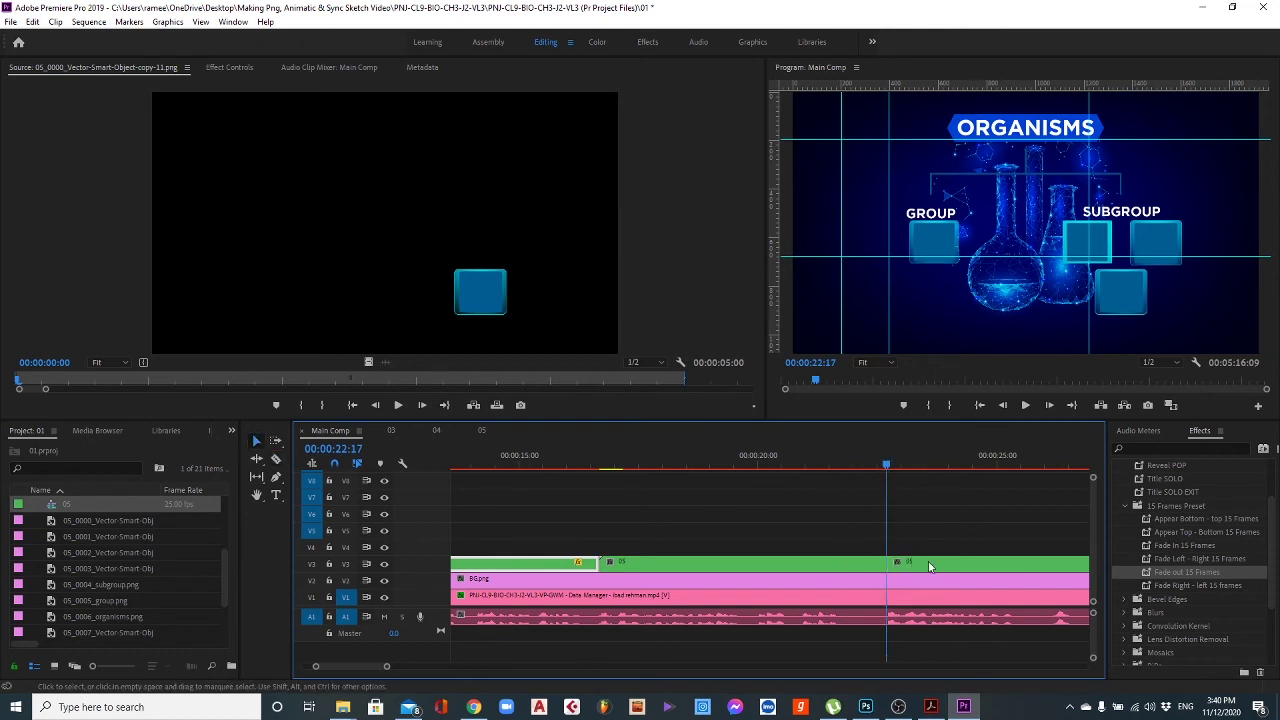
left_click(929, 562)
key("Delete")
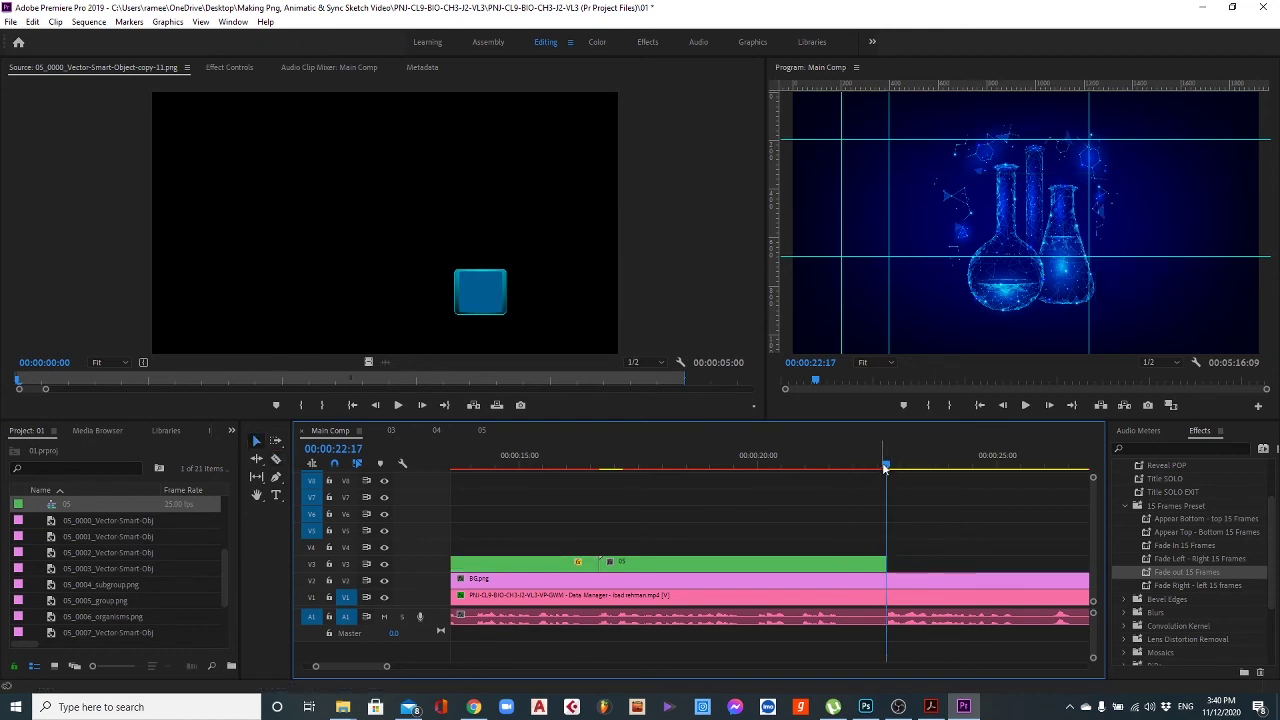
Apply the Fade out 15 Frames preset to the trimmed scene 05 clip and preview its ending.
left_click_drag(683, 466, 872, 463)
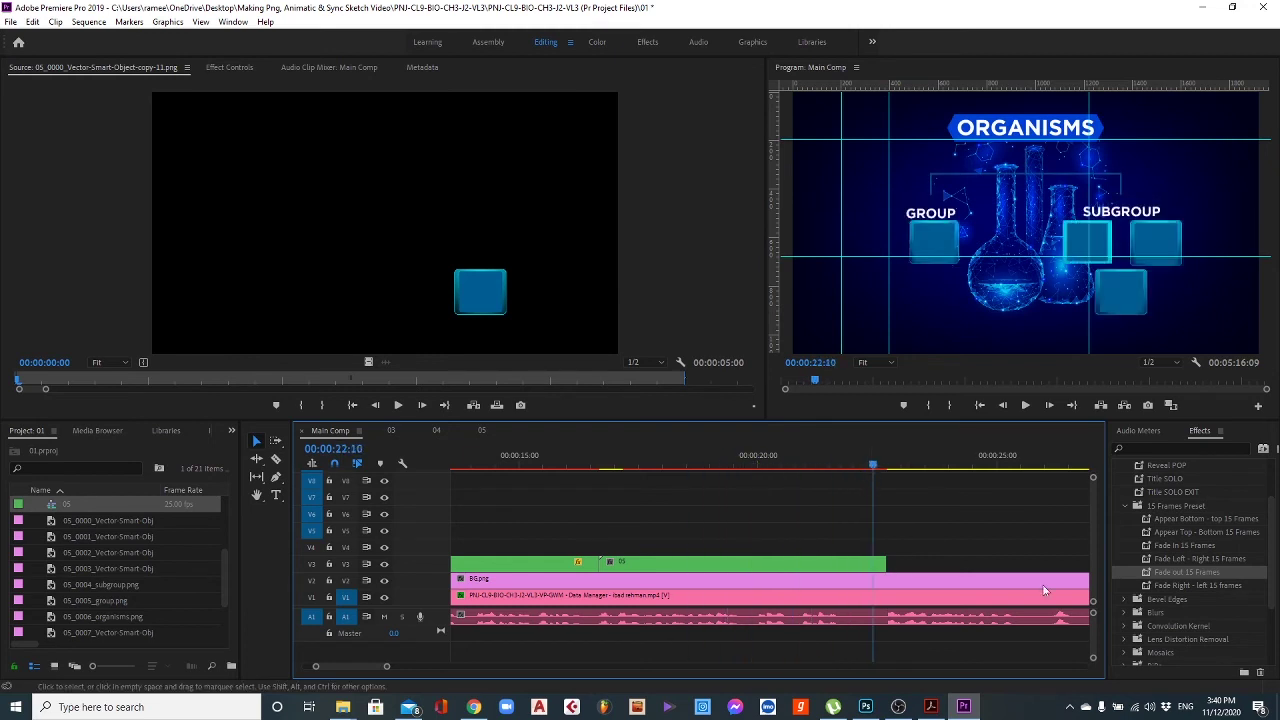
left_click_drag(1185, 571, 850, 565)
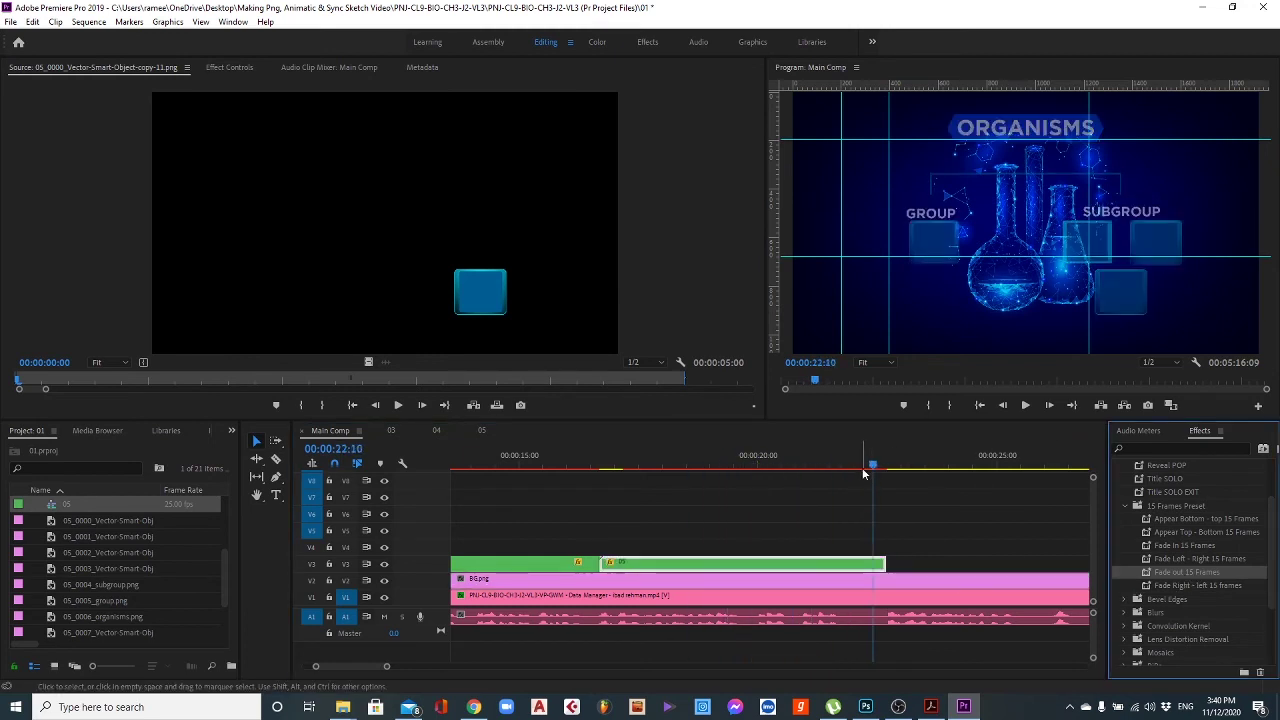
left_click(853, 466)
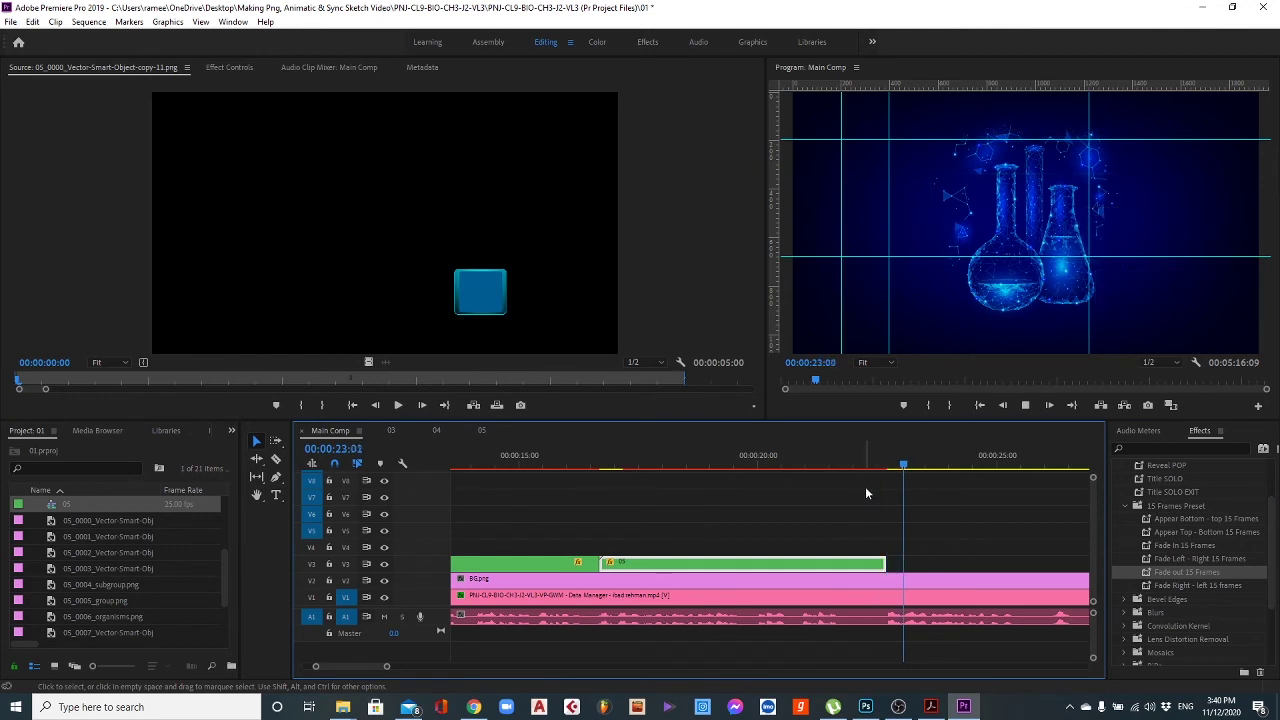
key("space")
left_click(851, 466)
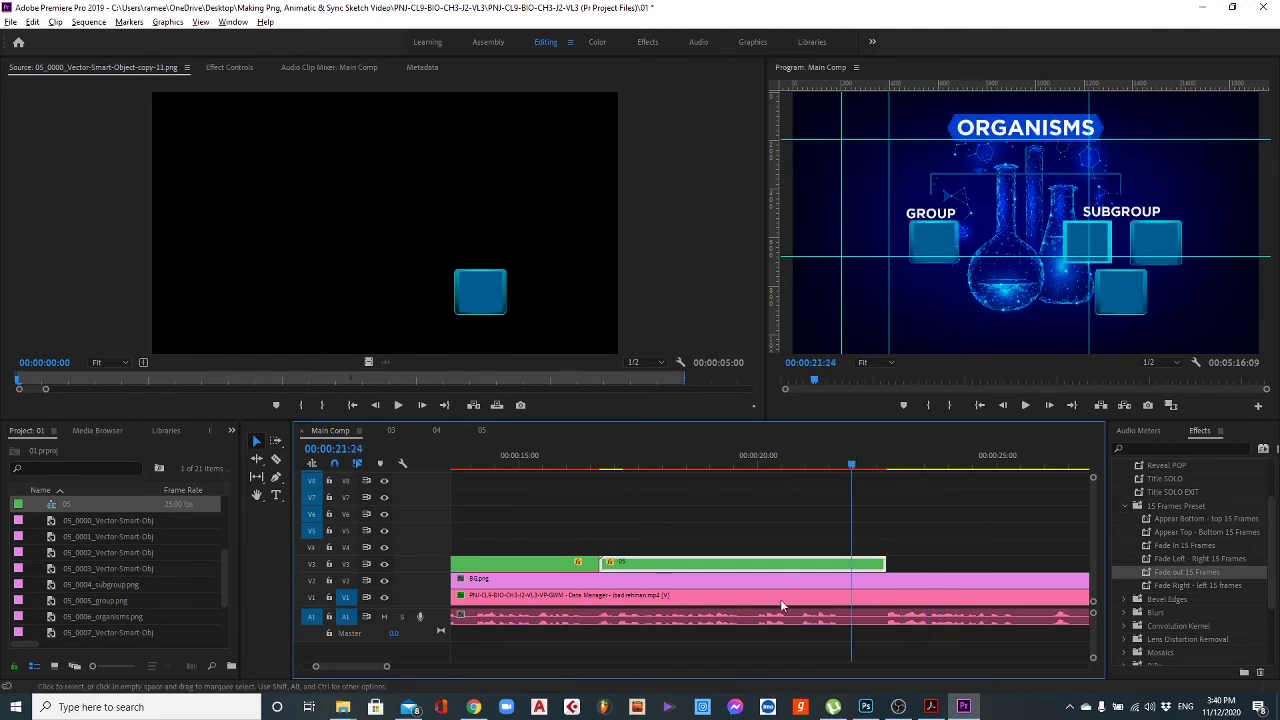
Look over the nested scene clips 03, 04 and 05 in Main Comp and view the frame at 00:00:14:01.
scroll(749, 618, "down", 5)
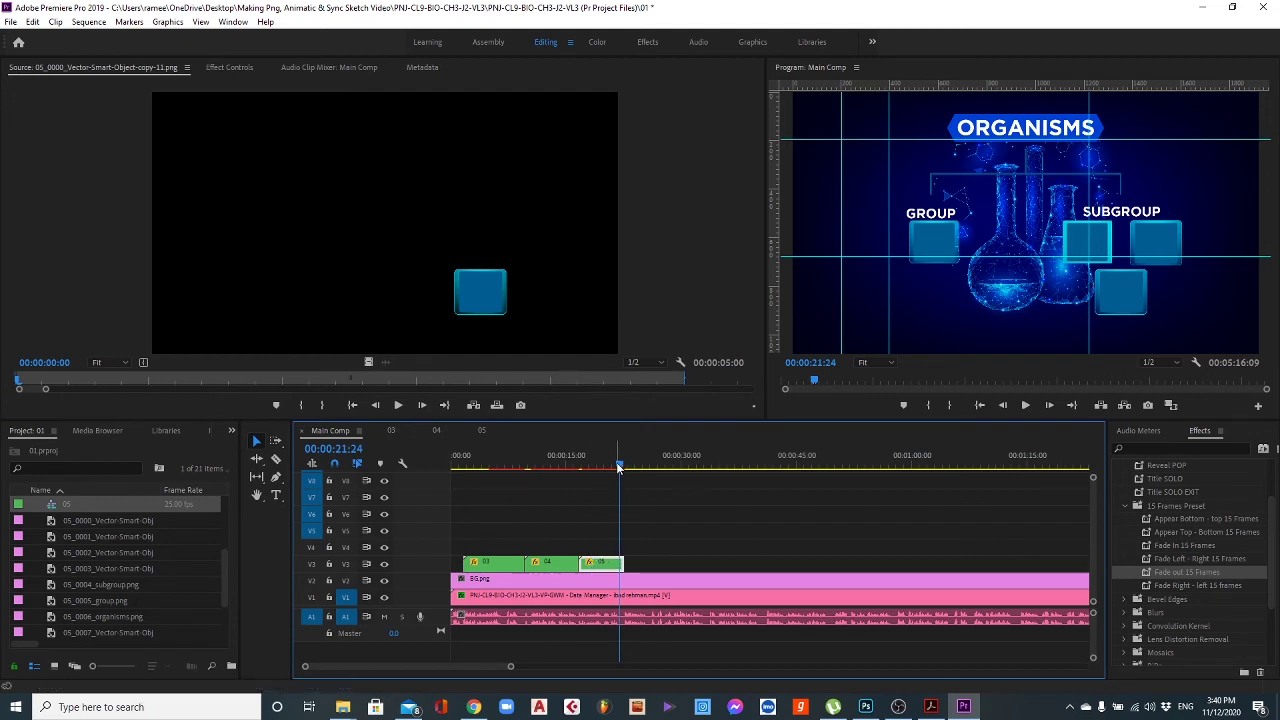
left_click(576, 466)
left_click_drag(576, 466, 558, 466)
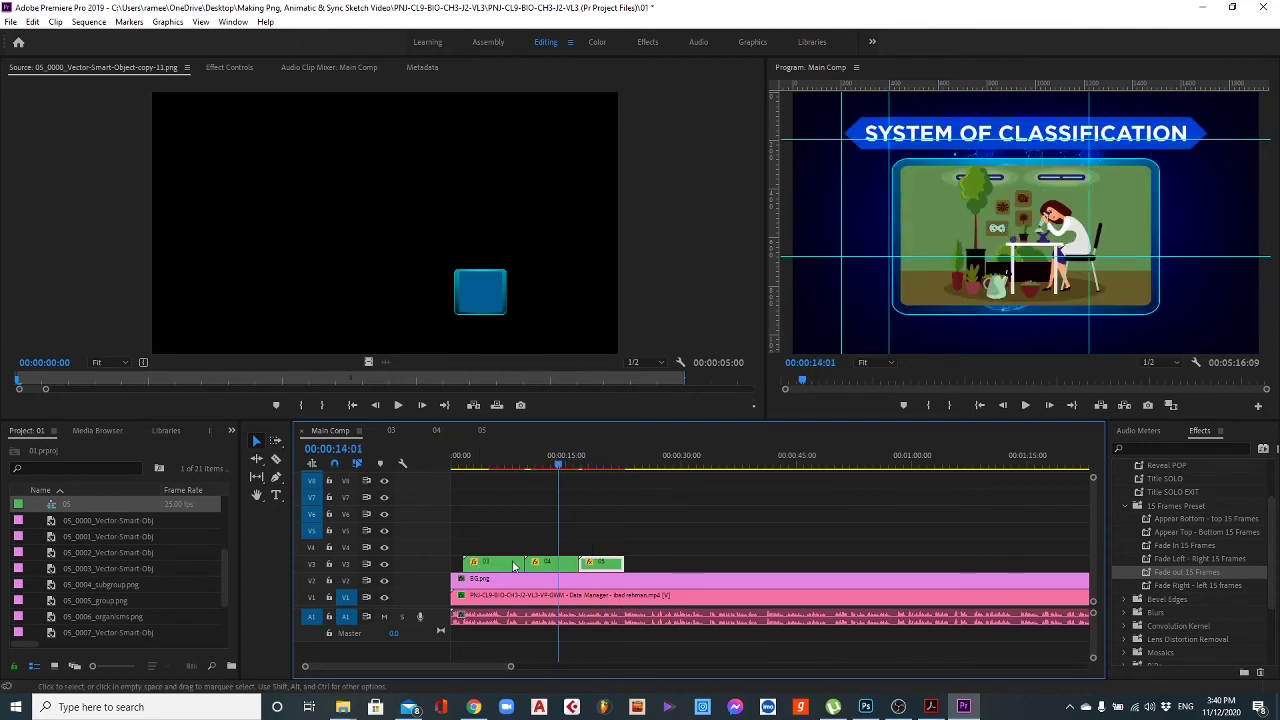
Sort the project items by name in descending order and look through the list of scene images and sequences.
scroll(107, 542, "down", 2)
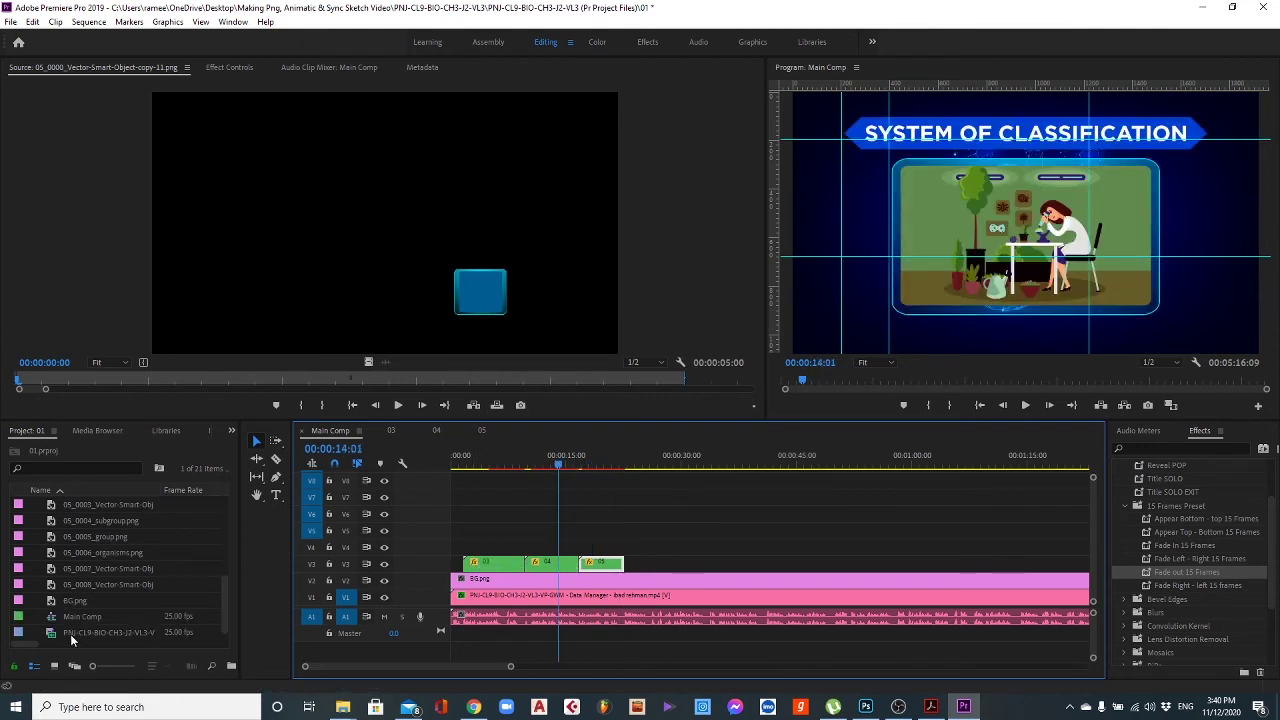
scroll(77, 620, "up", 5)
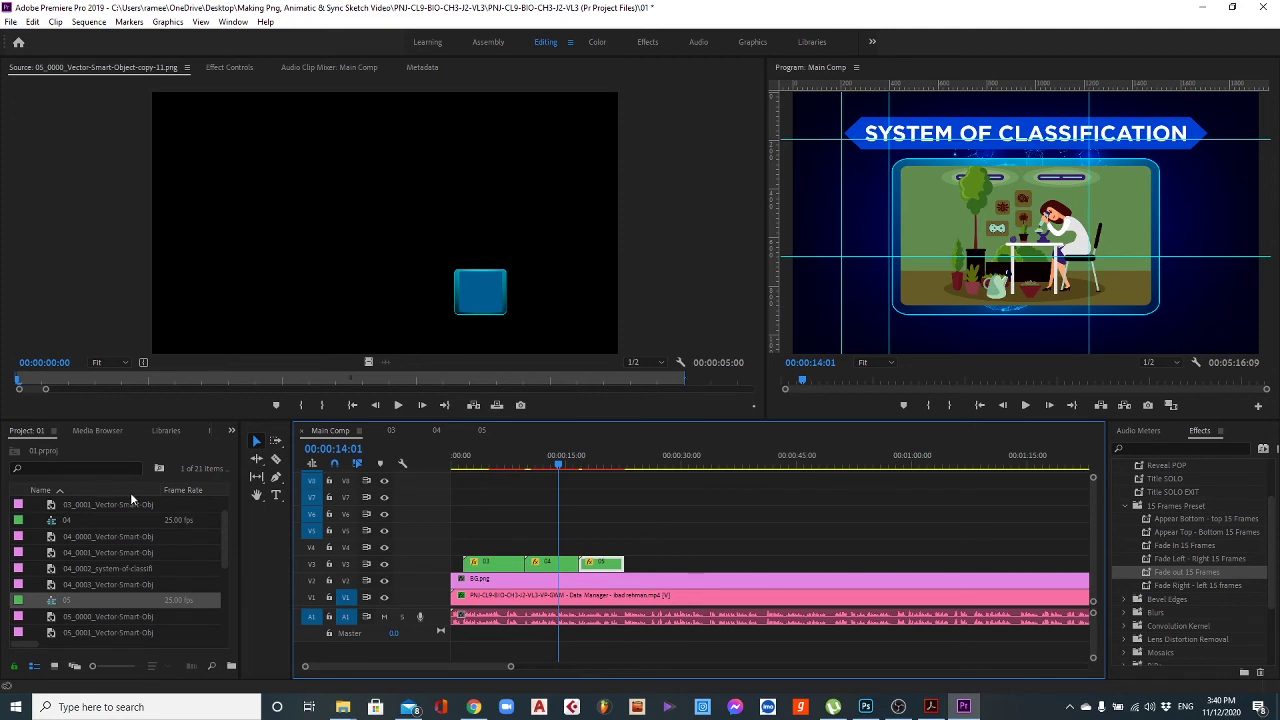
left_click(66, 491)
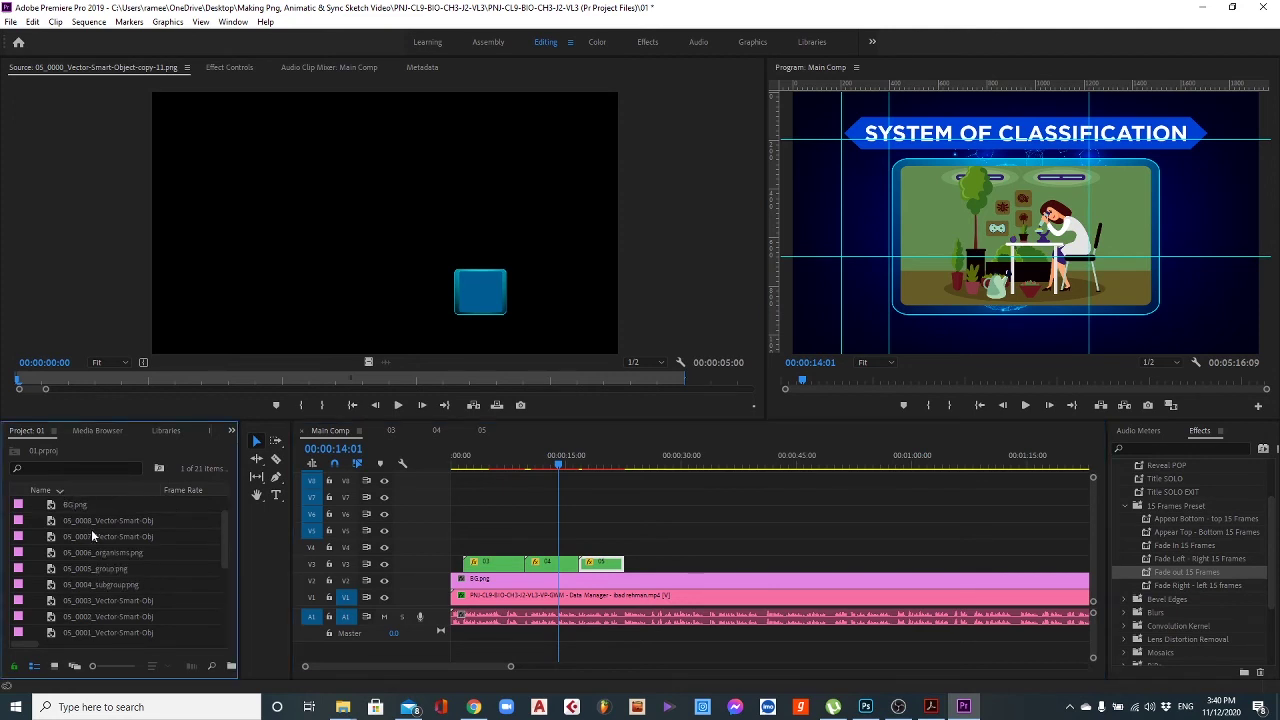
scroll(91, 529, "up", 1)
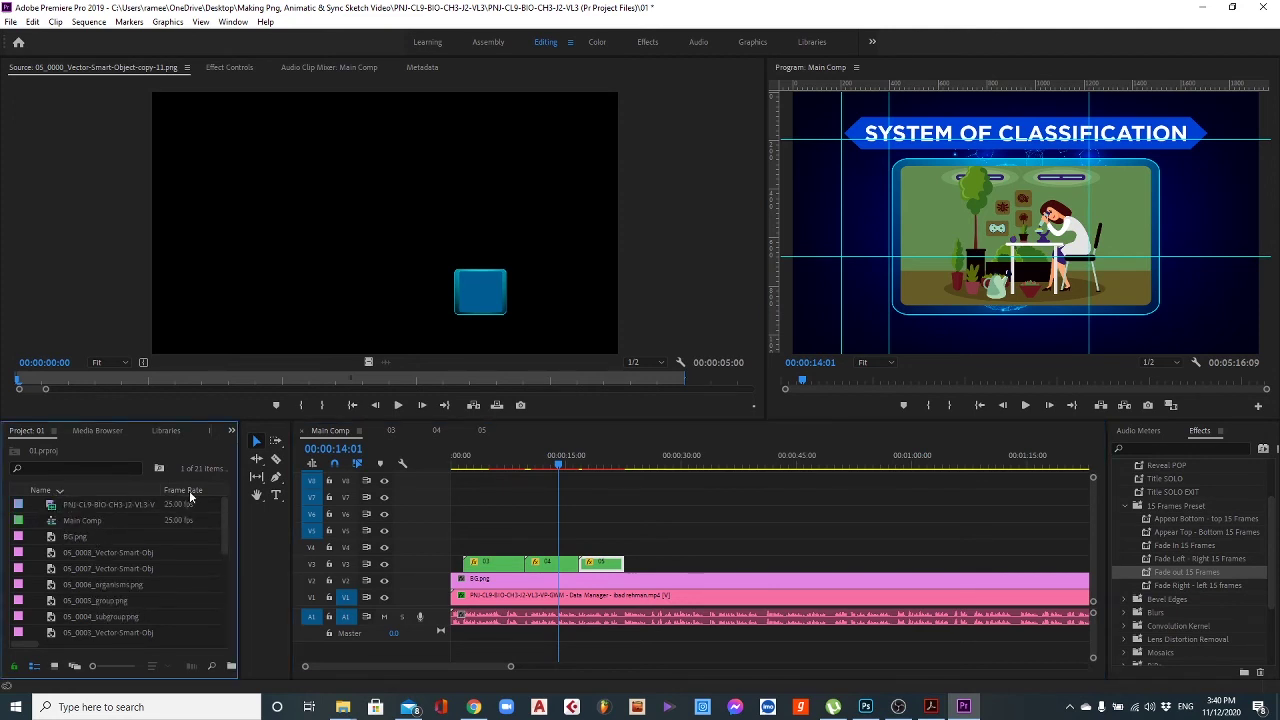
scroll(88, 565, "down", 6)
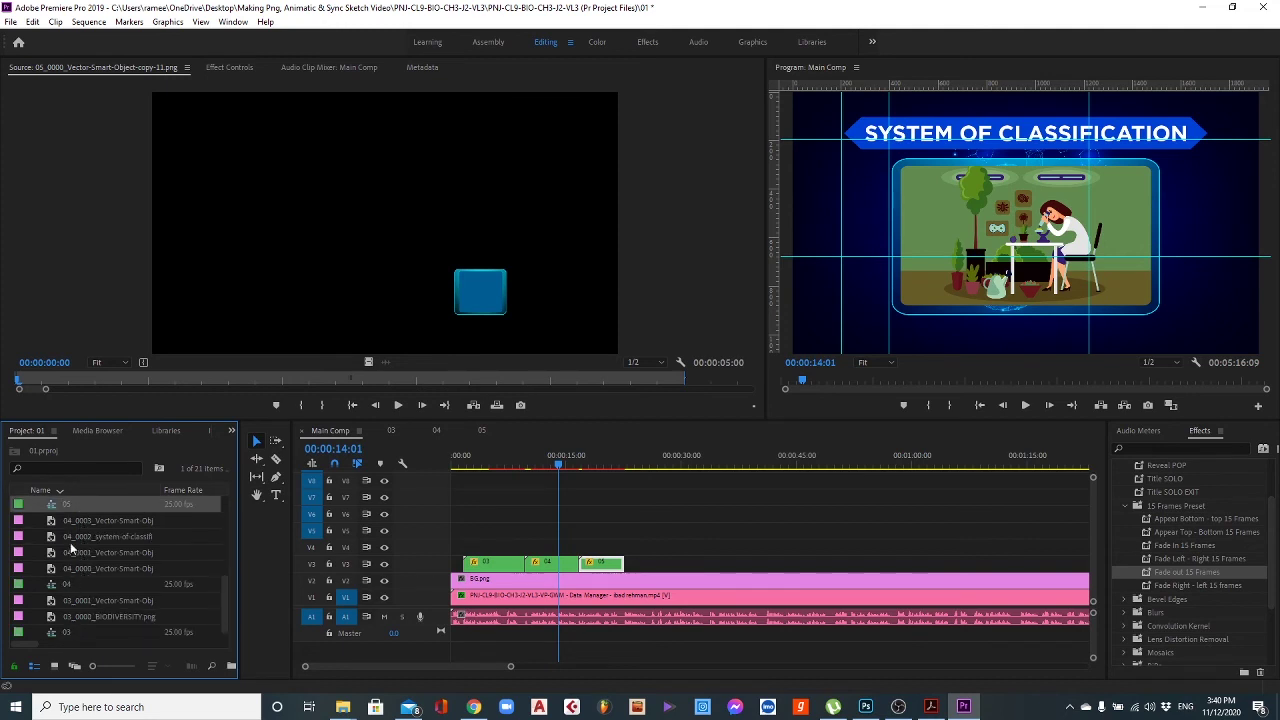
Sort the project items by name in ascending order and view Main Comp beyond the scene 05 clip, up to 00:00:36:07.
left_click(72, 488)
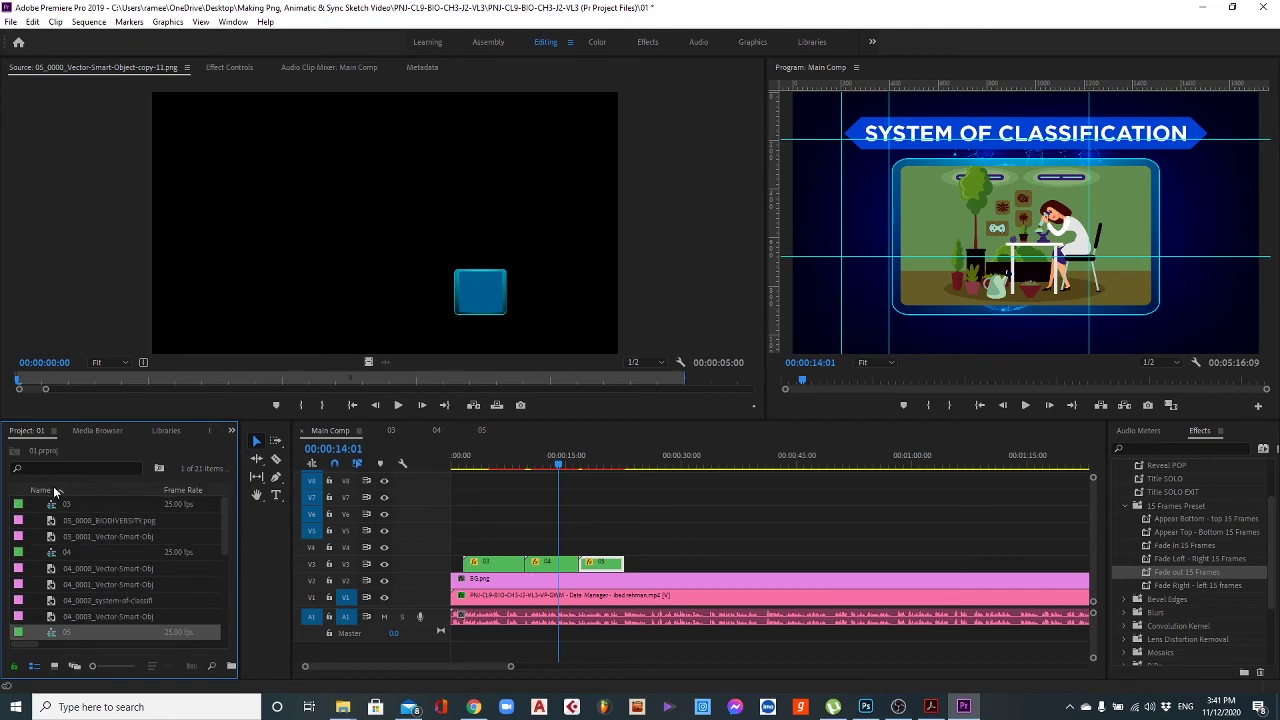
left_click(606, 462)
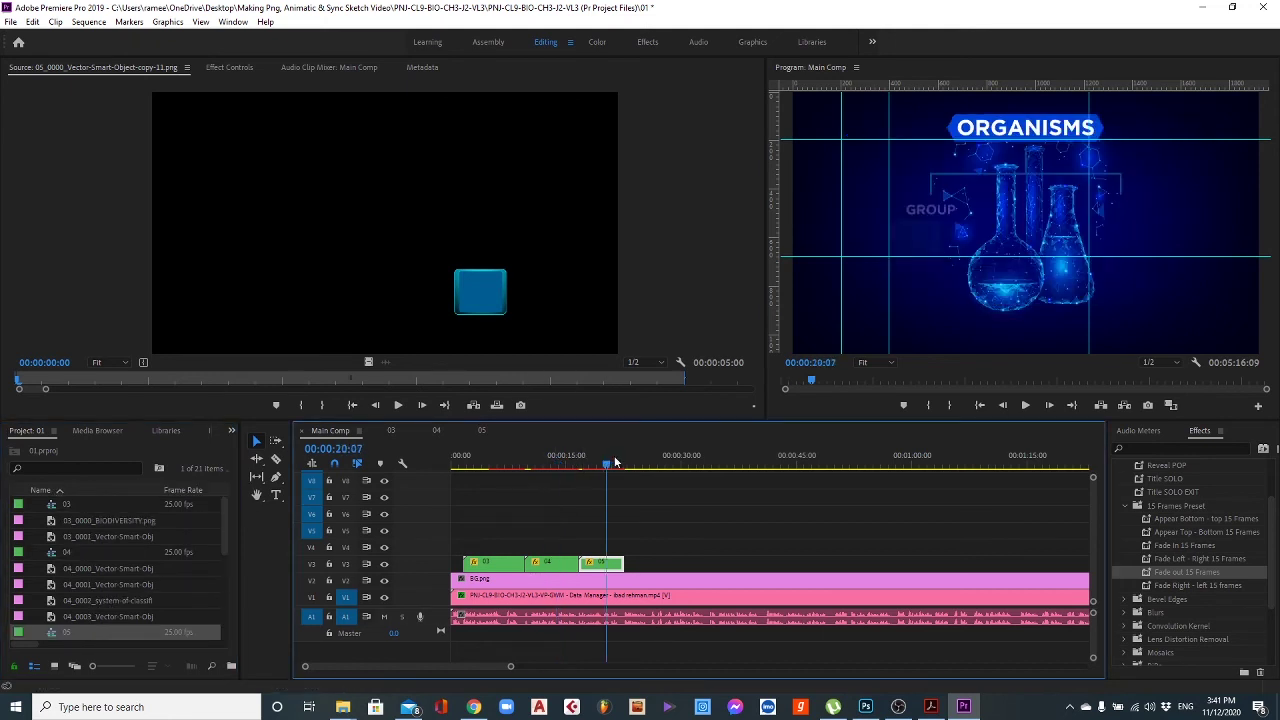
left_click_drag(615, 462, 729, 462)
key("minus")
key("minus")
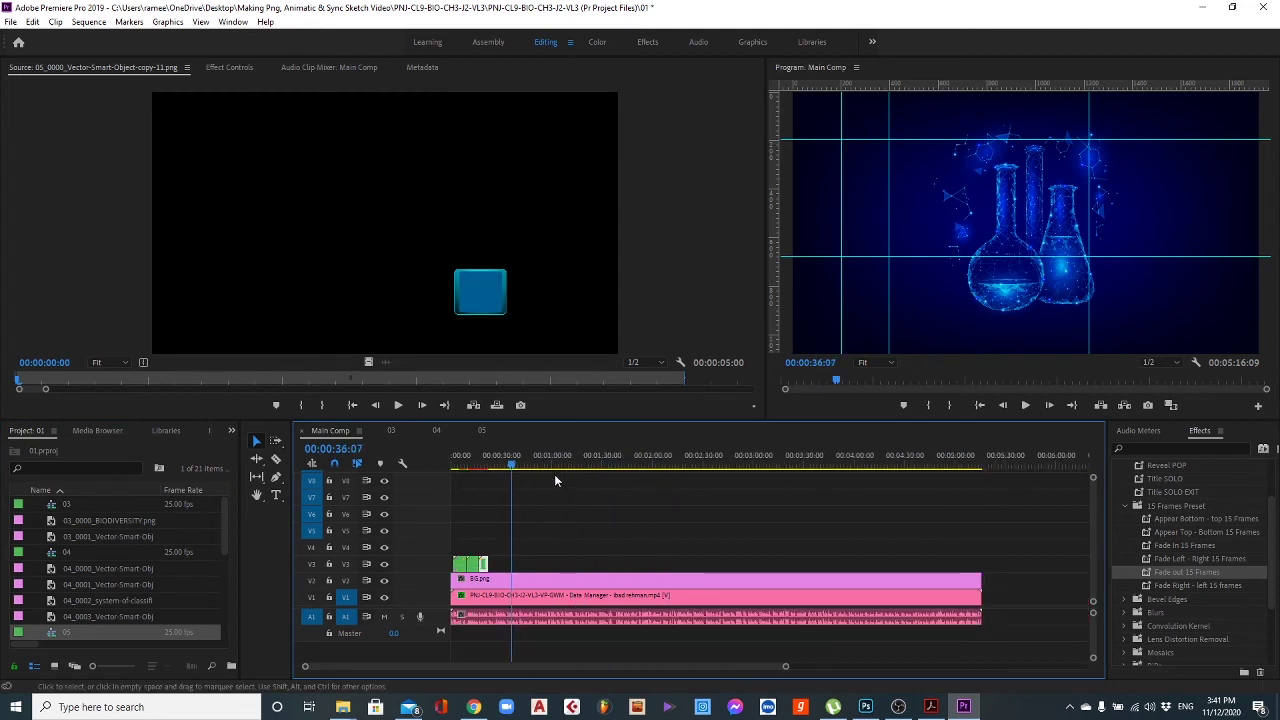
Mark the out point at Main Comp's end, 00:05:16:09, and save the project.
left_click_drag(636, 462, 976, 460)
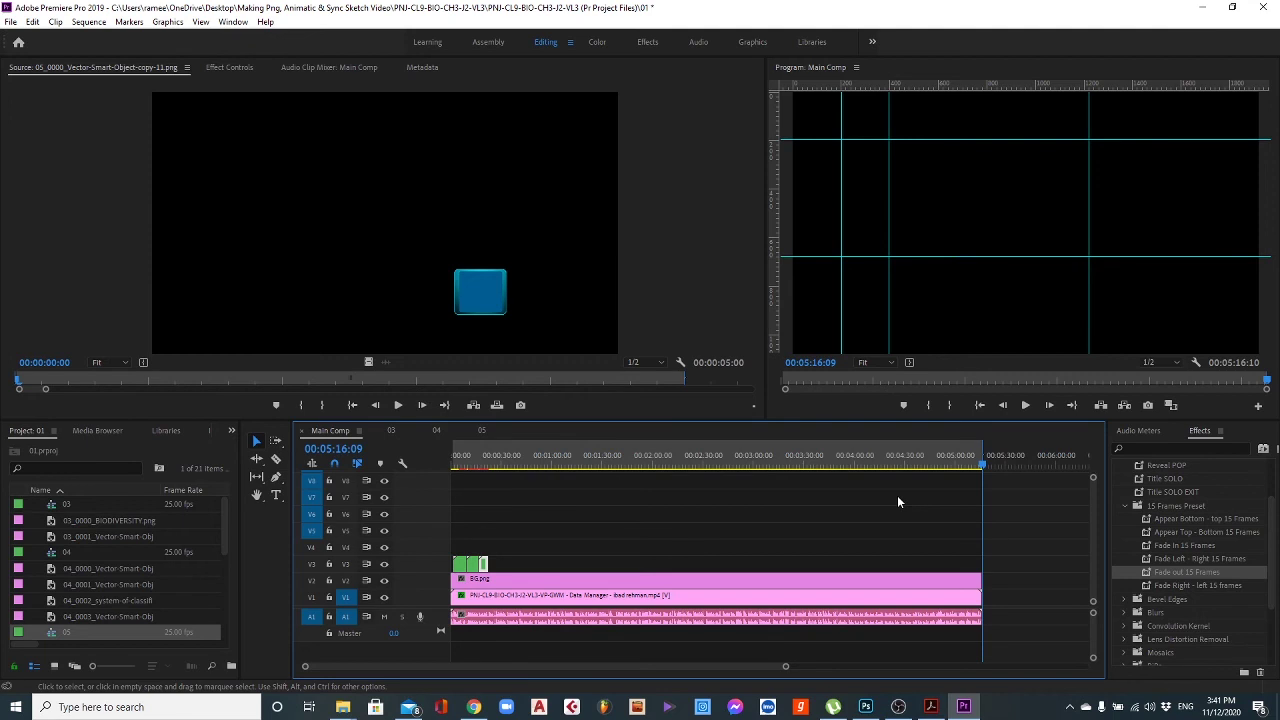
key("Home")
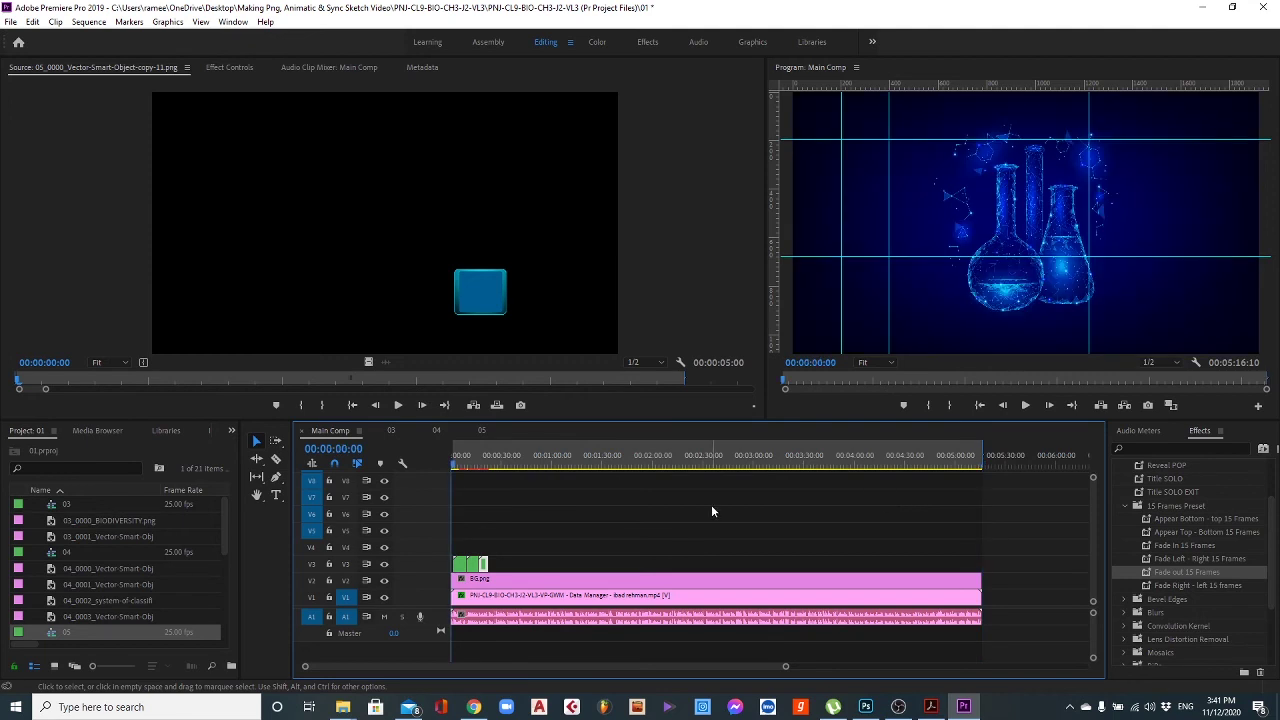
left_click_drag(449, 448, 478, 462)
key("ctrl+s")
mouse_move(566, 455)
left_mouse_down()
mouse_move(926, 456)
mouse_move(470, 470)
mouse_move(547, 472)
left_mouse_up()
key("ctrl+s")
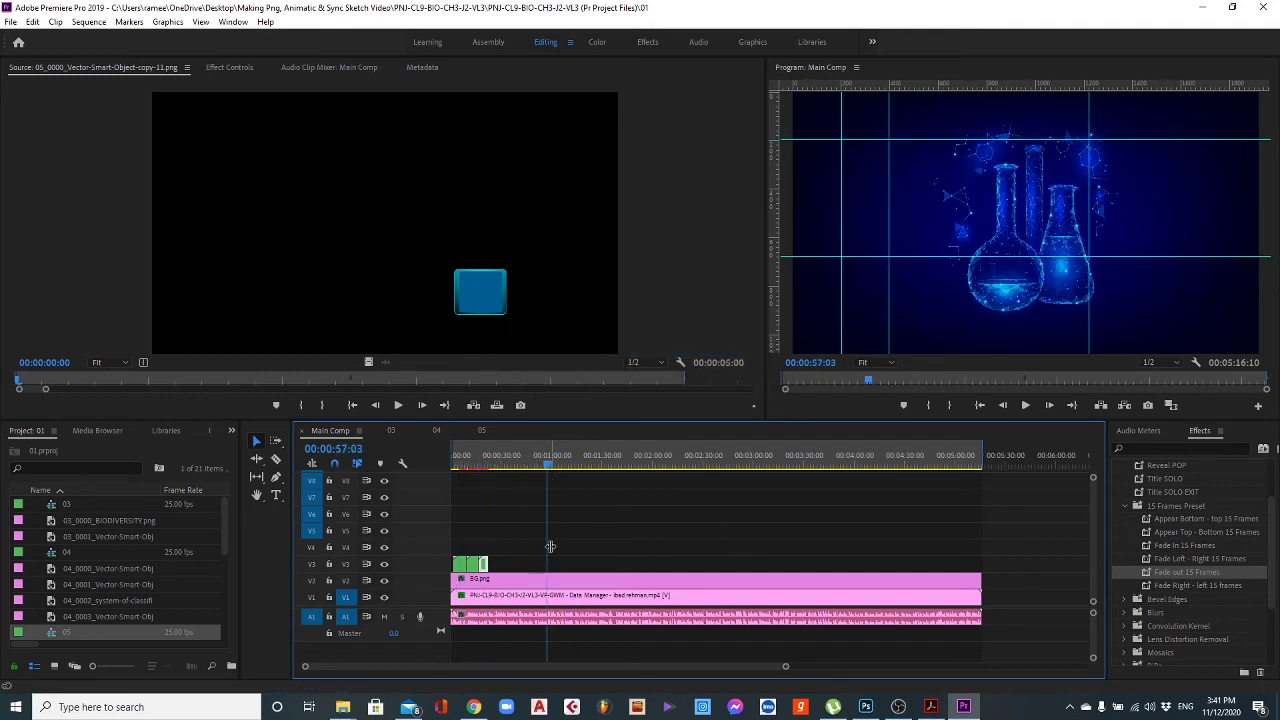
left_click_drag(550, 473, 604, 466)
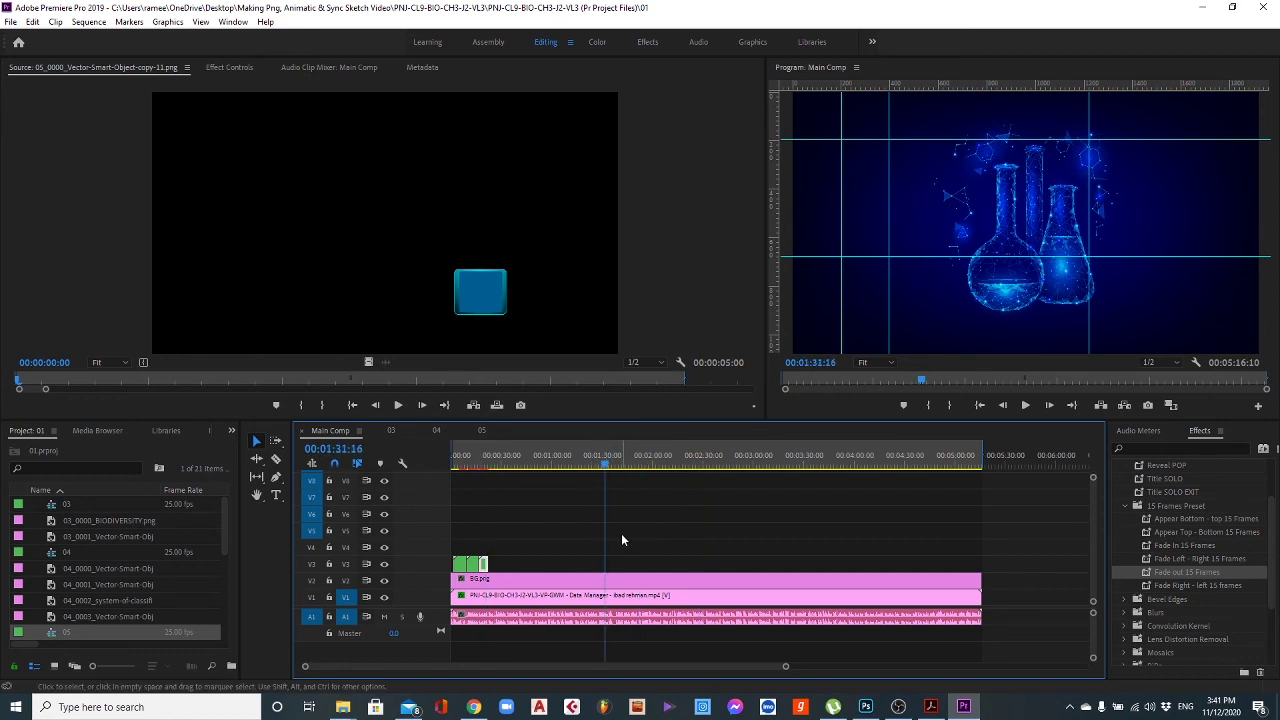
key("ctrl+s")
key("ctrl+s")
Add 100% opacity keyframes to the BG.png clip at its end, 00:05:16:10, and at 00:05:15:15.
left_click_drag(606, 458, 982, 459)
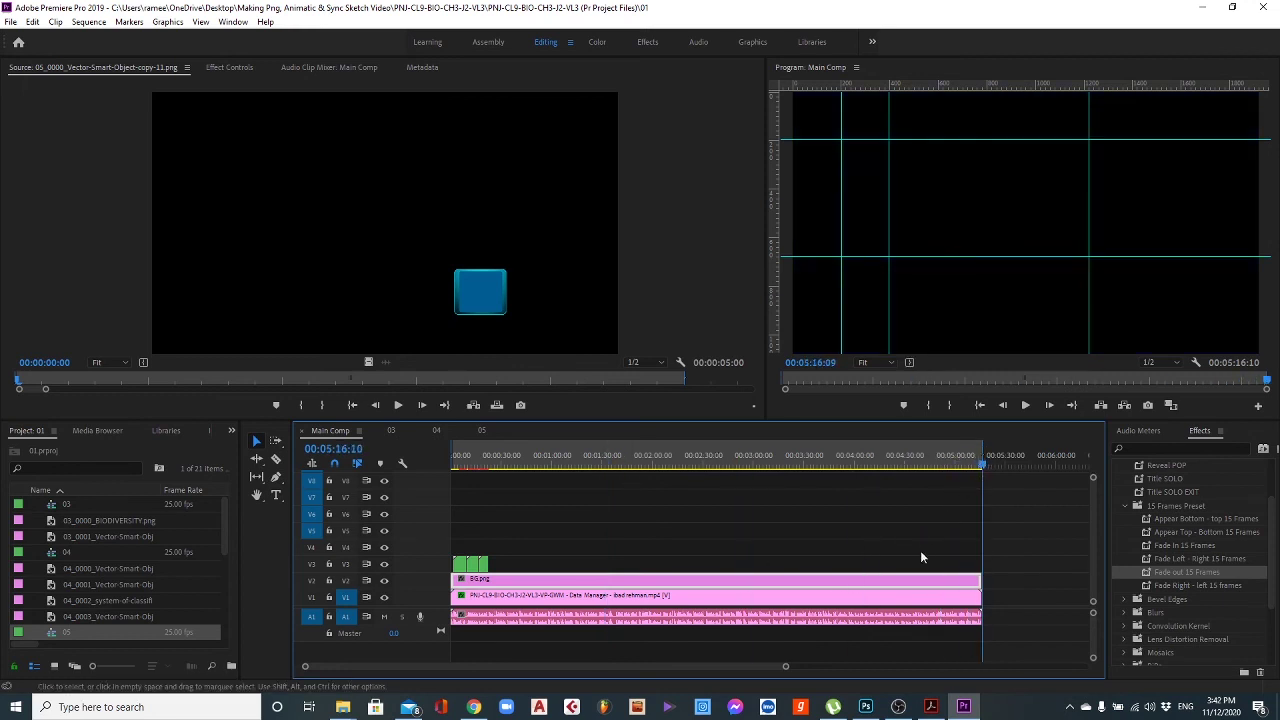
left_click(231, 68)
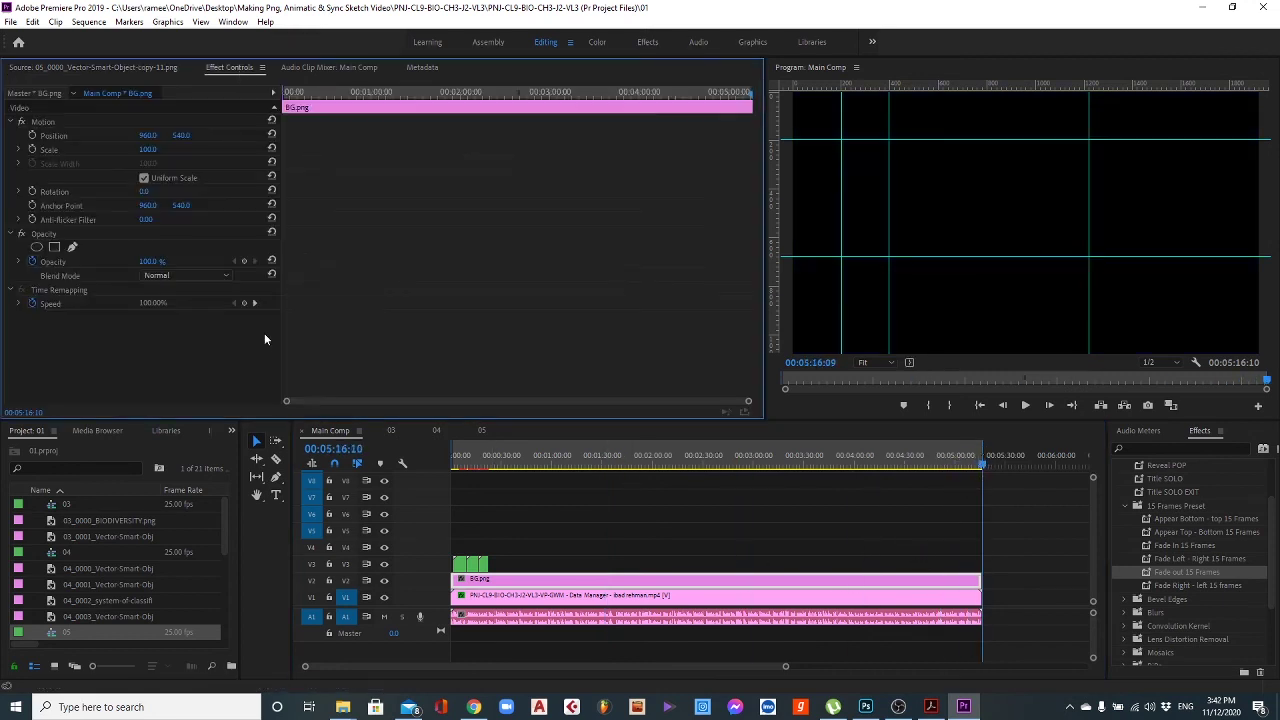
left_click(244, 261)
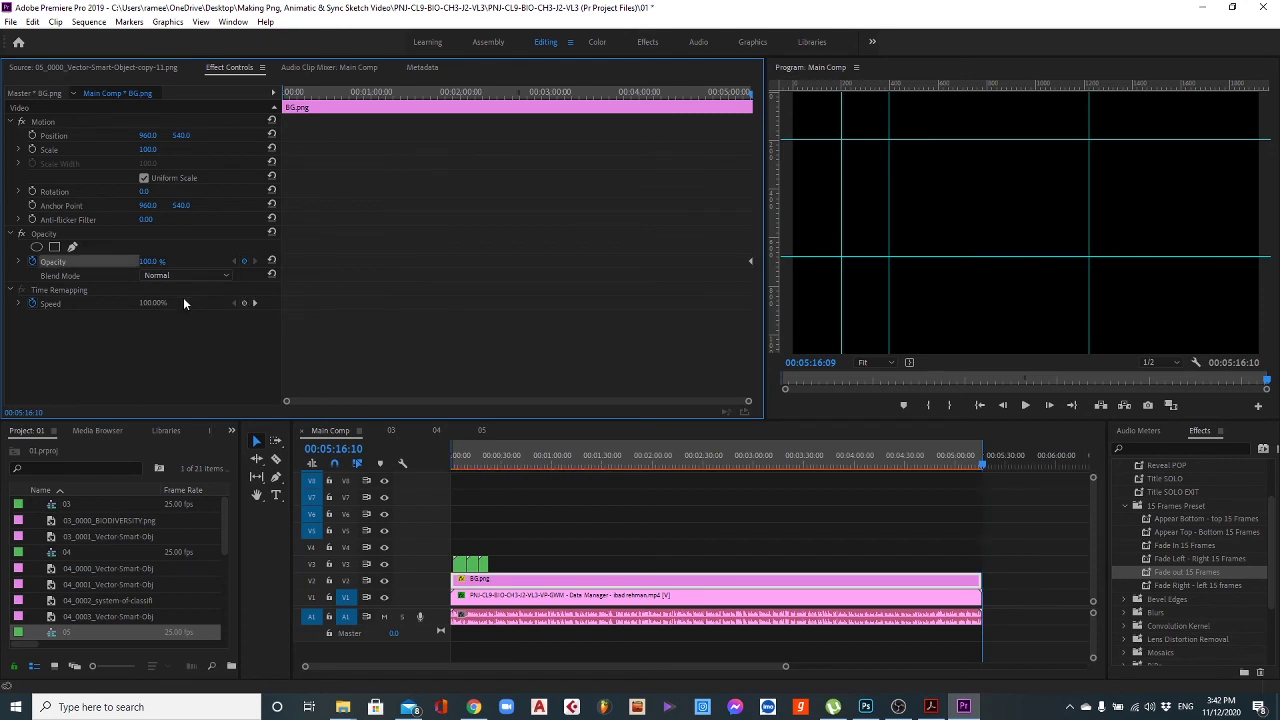
key("shift+Left")
key("shift+Left")
key("shift+Left")
key("shift+Left")
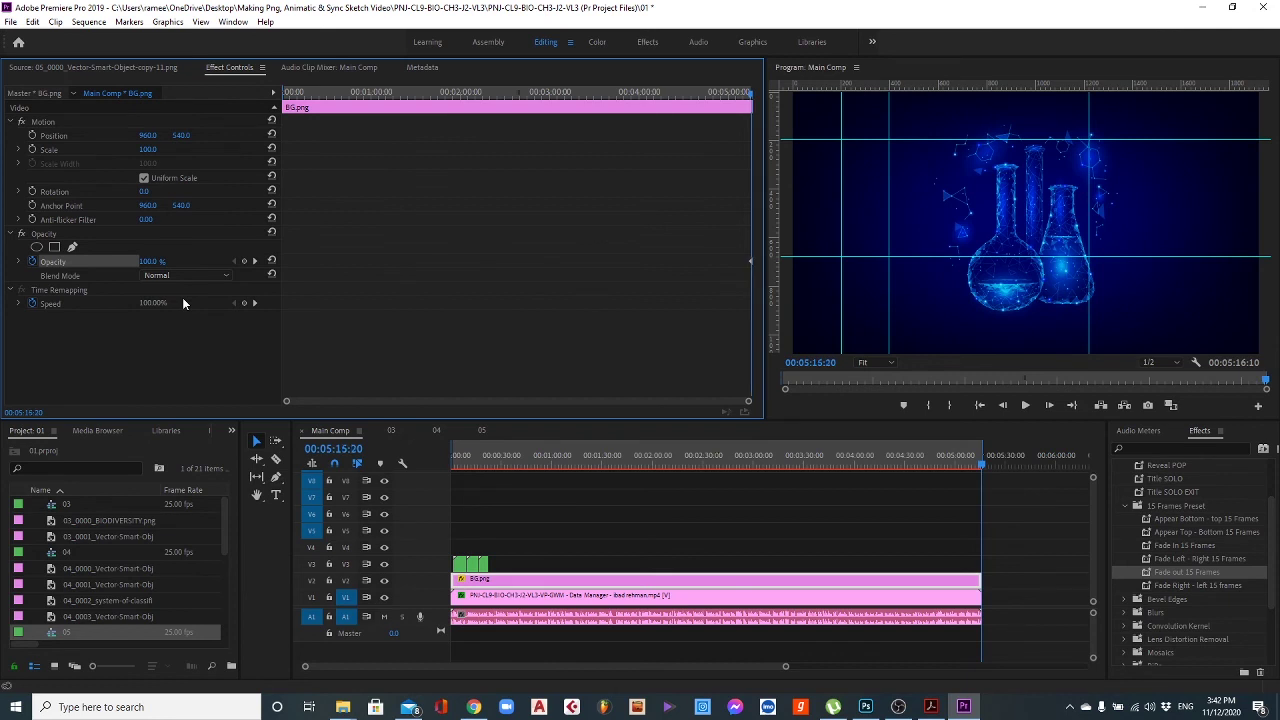
left_click(244, 261)
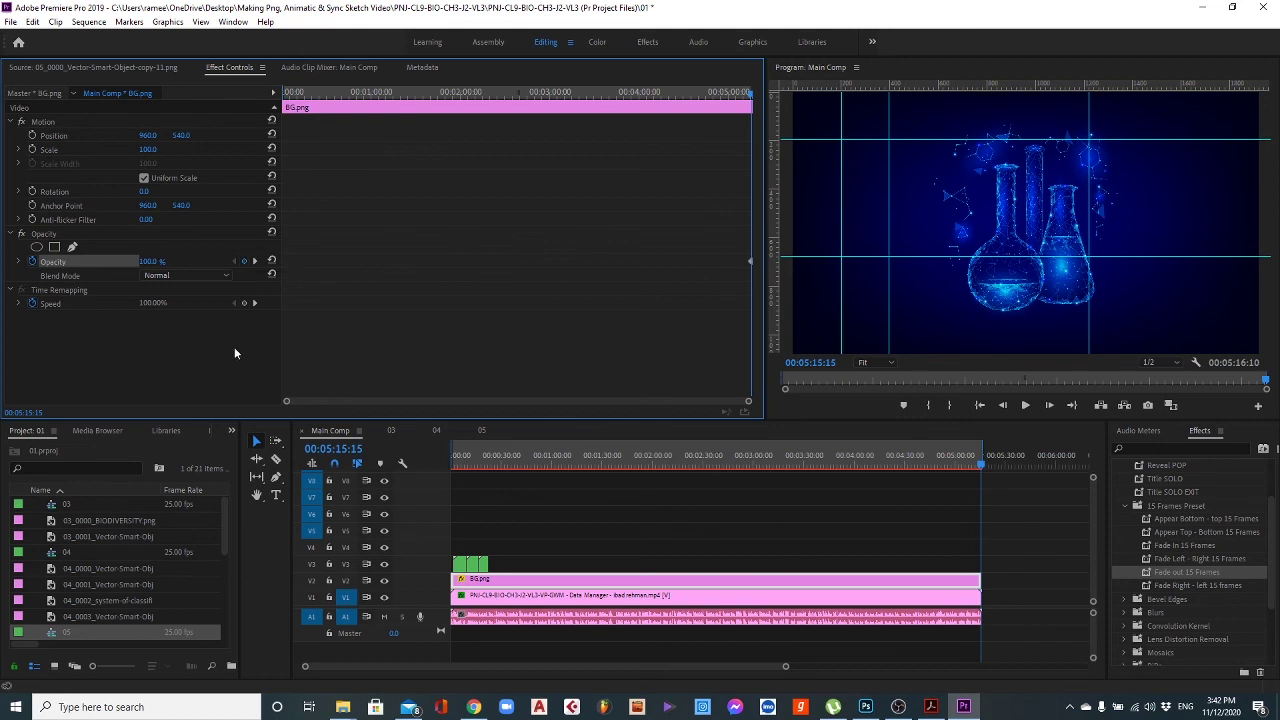
Set the opacity of BG.png's last keyframe, at 00:05:16:10, to 0%.
left_click(254, 261)
left_click(156, 261)
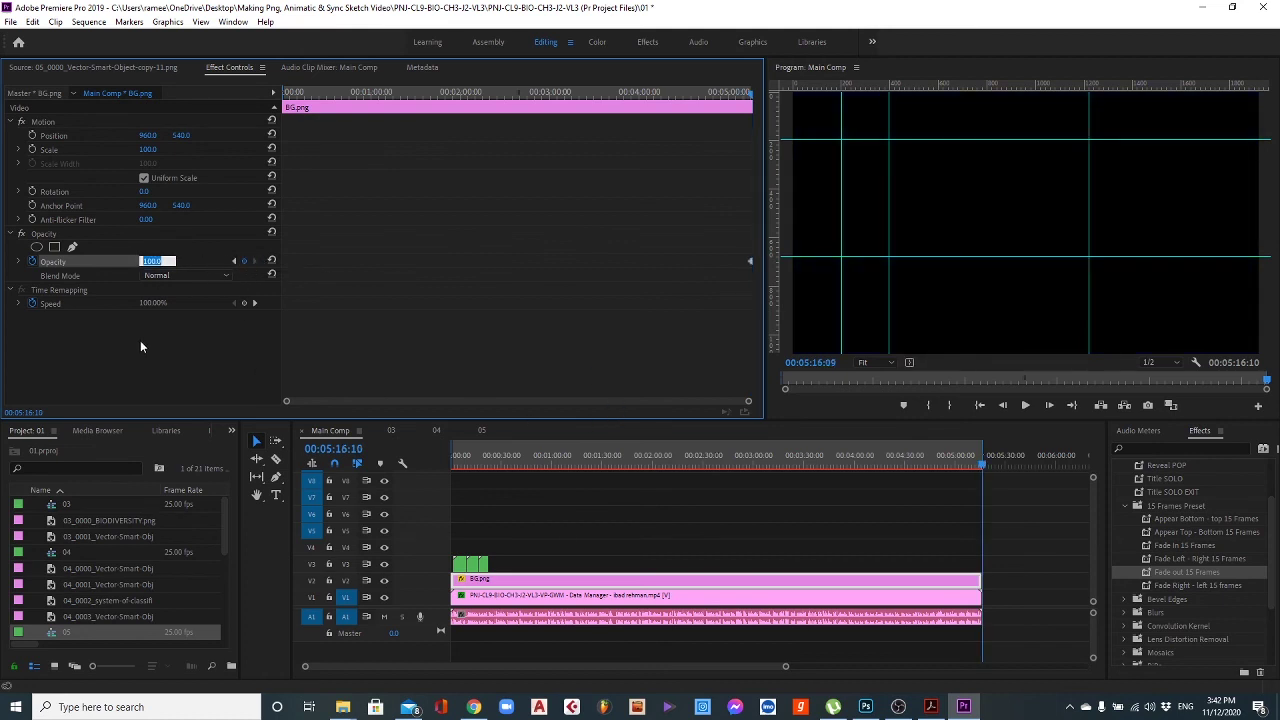
type("0")
key("Return")
Play back the last seconds of Main Comp to preview BG.png's fade-out.
left_click_drag(983, 465, 968, 465)
key("space")
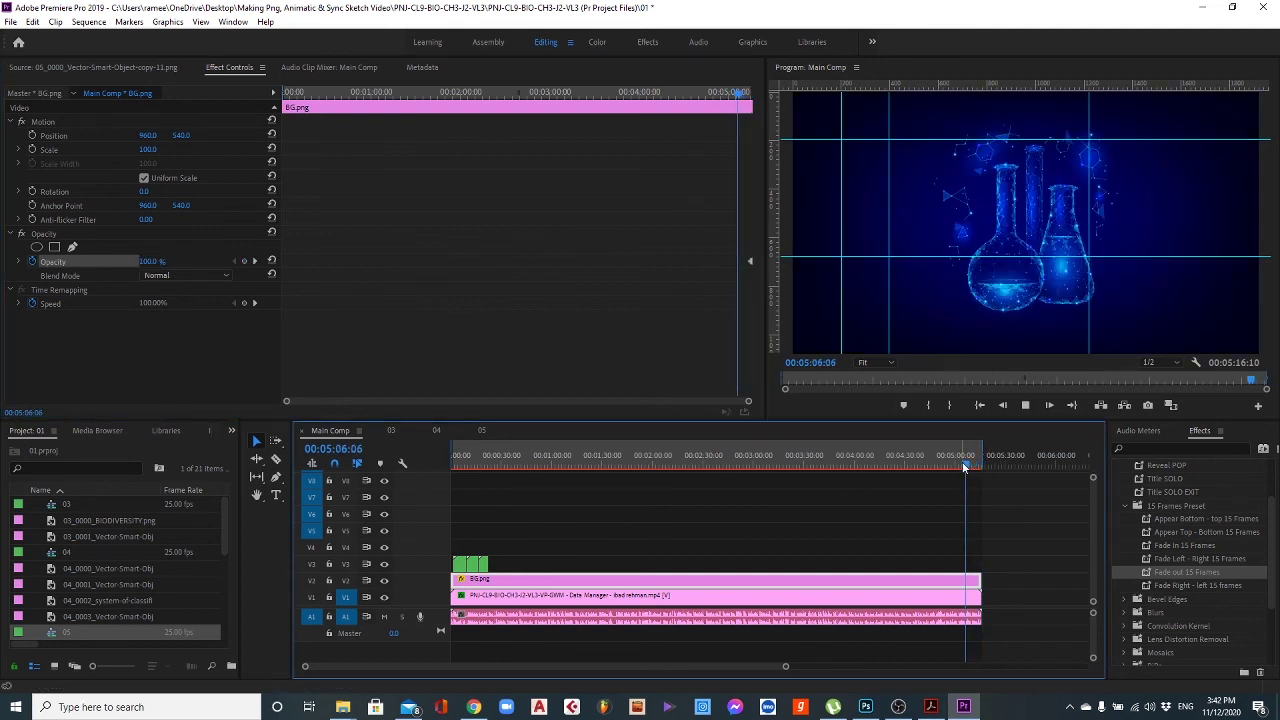
left_click_drag(965, 467, 978, 470)
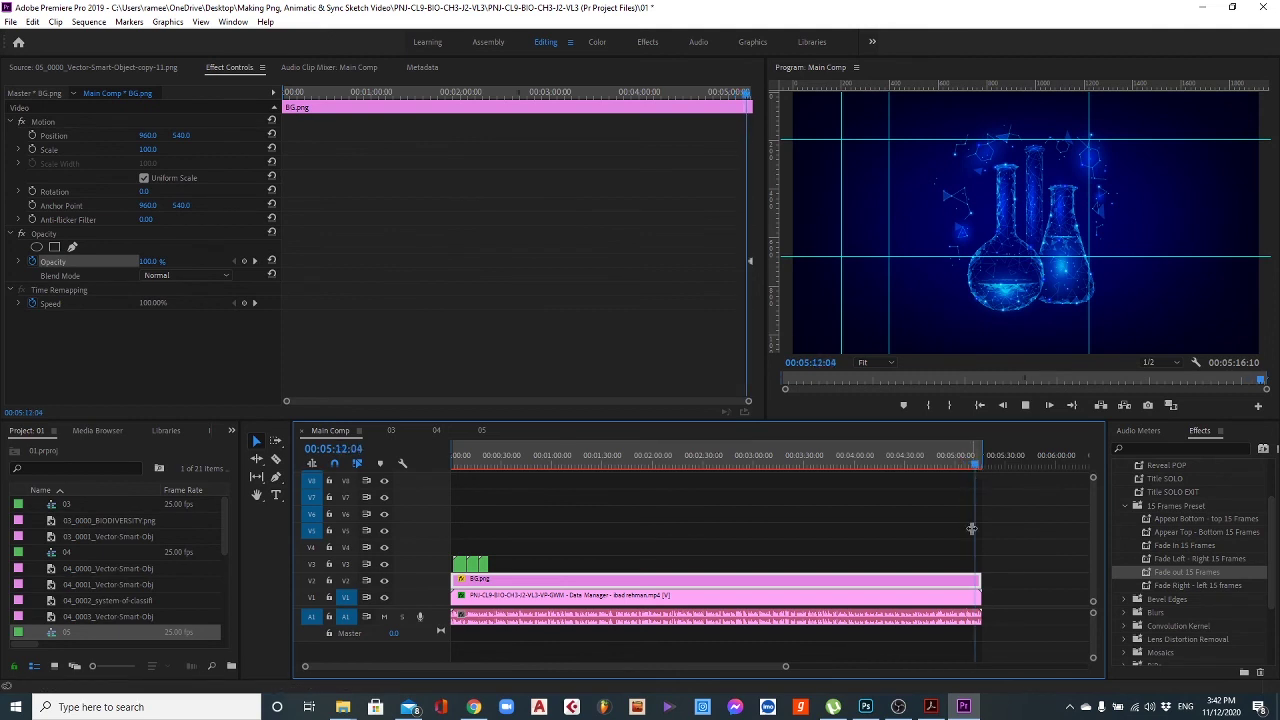
key("space")
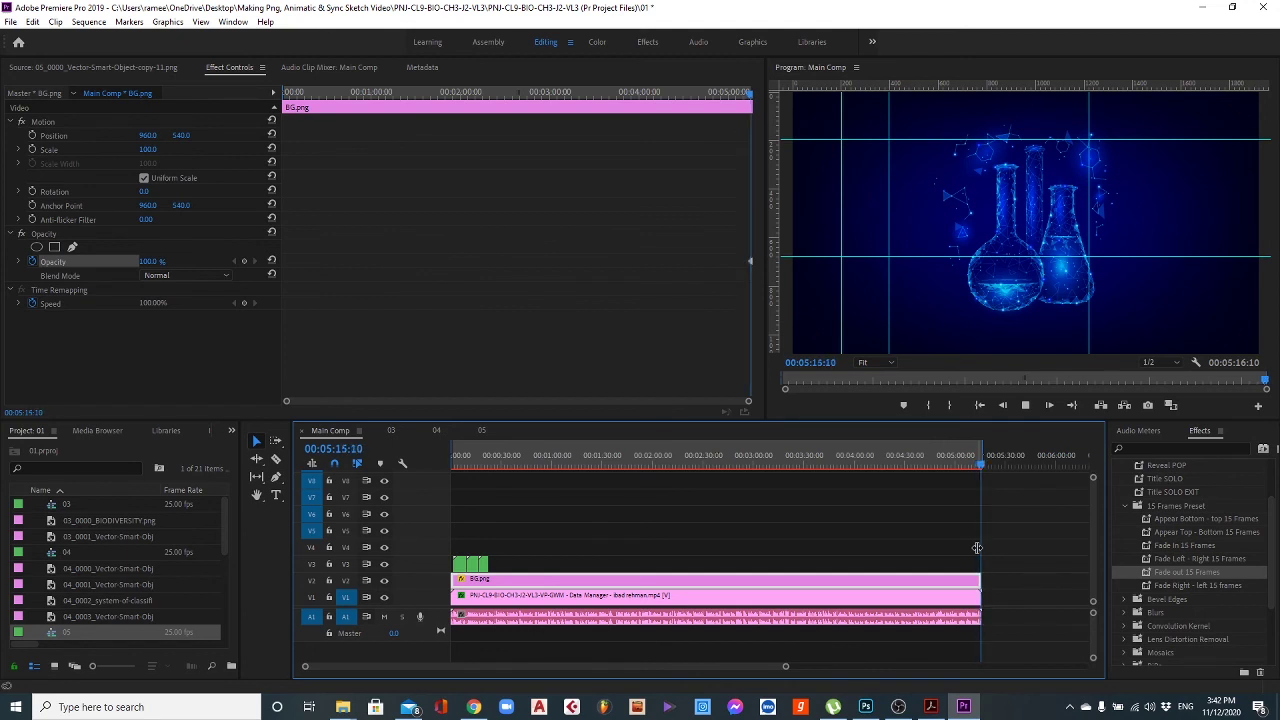
key("space")
key("equal")
key("equal")
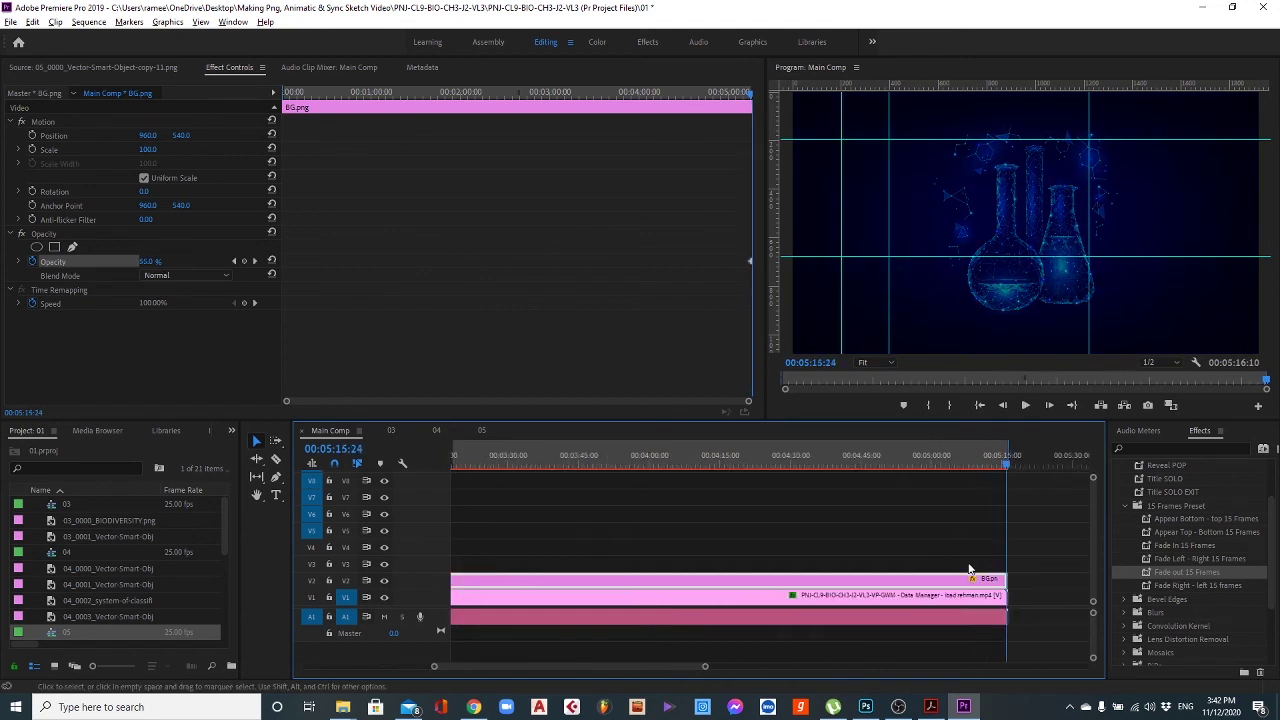
key("space")
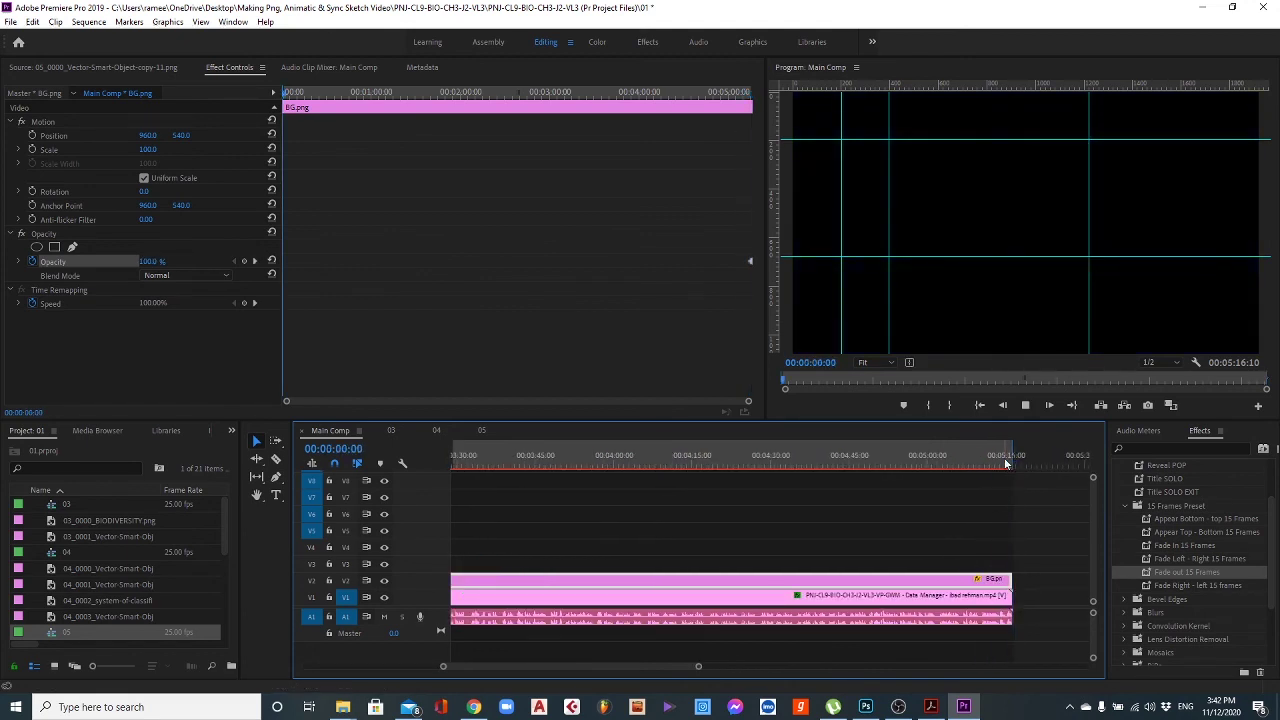
left_click(1012, 463)
left_click_drag(1012, 463, 1004, 463)
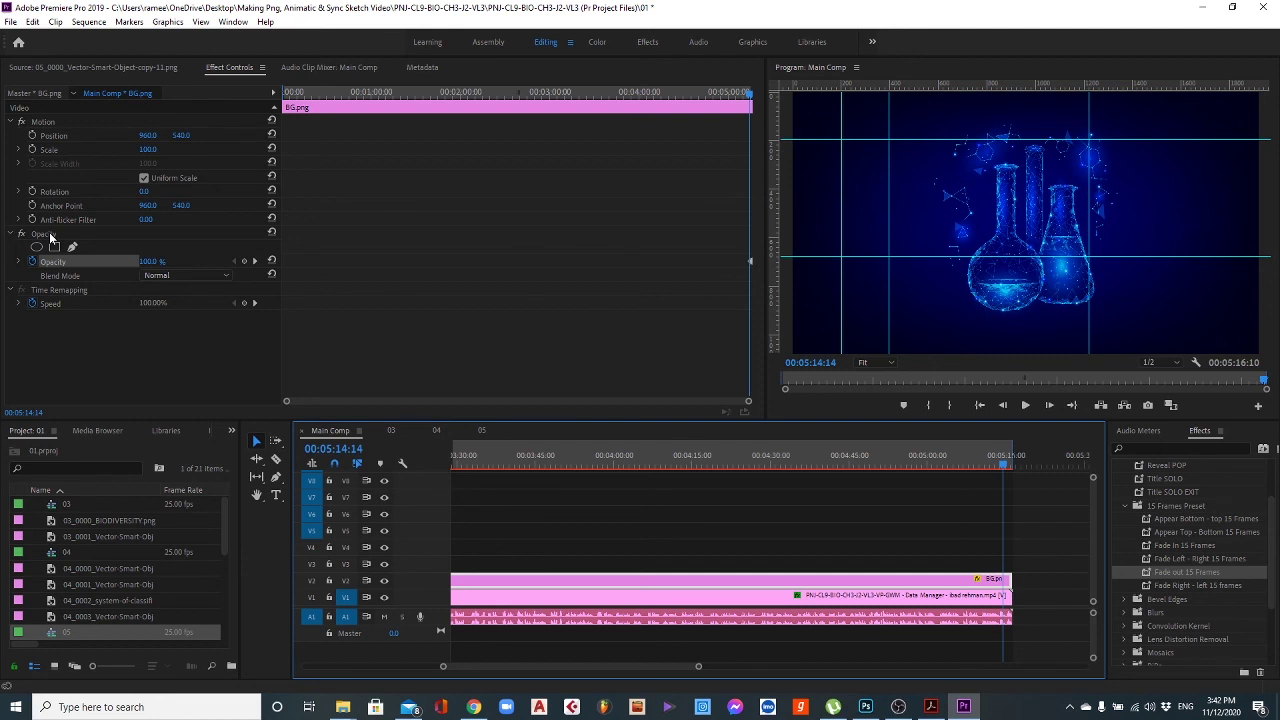
Save BG.png's Opacity animation as a preset named Opacity Preset Fade out, anchored to the out point.
right_click(49, 232)
left_click(86, 257)
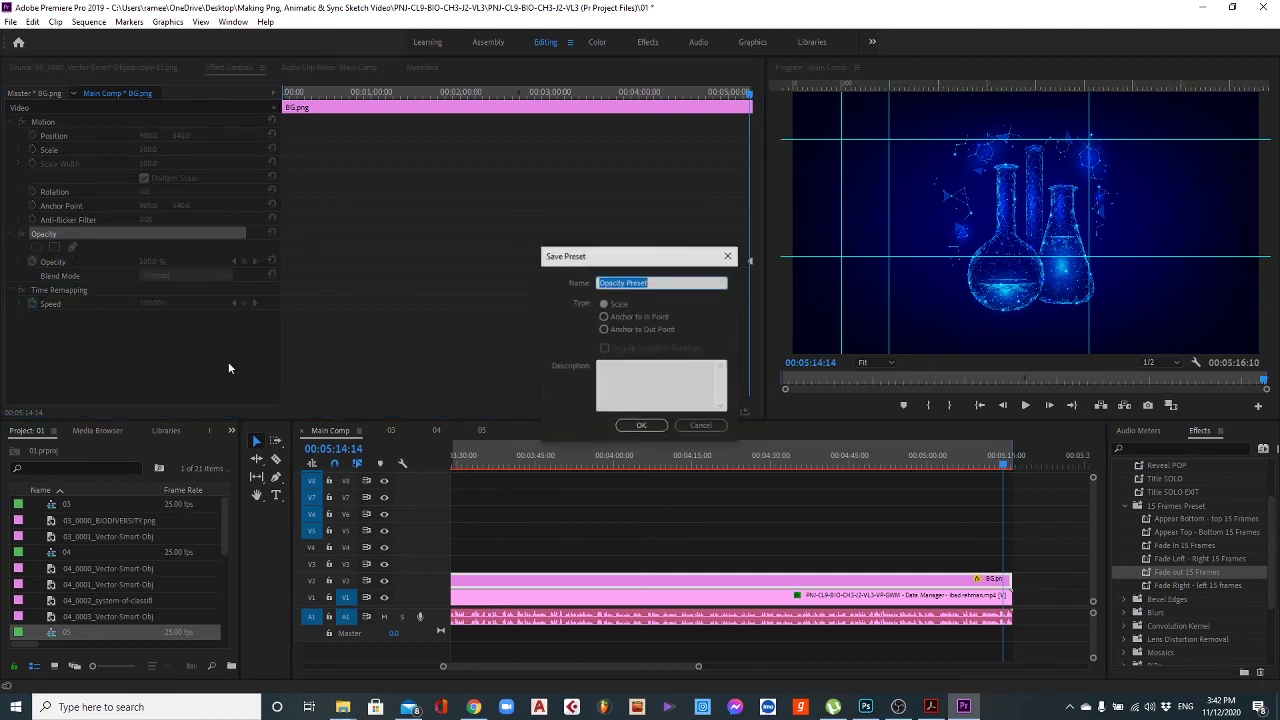
left_click(654, 285)
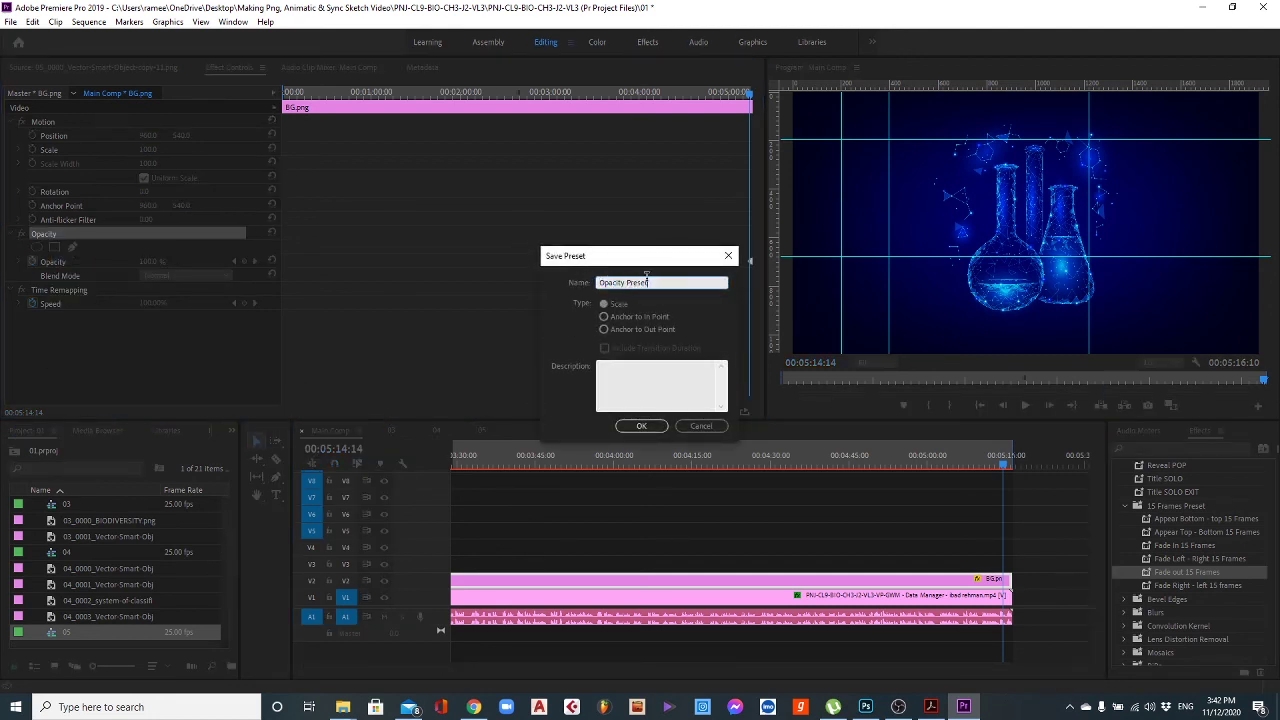
mouse_move(651, 283)
left_mouse_down()
mouse_move(599, 281)
mouse_move(651, 276)
left_mouse_up()
left_click(611, 318)
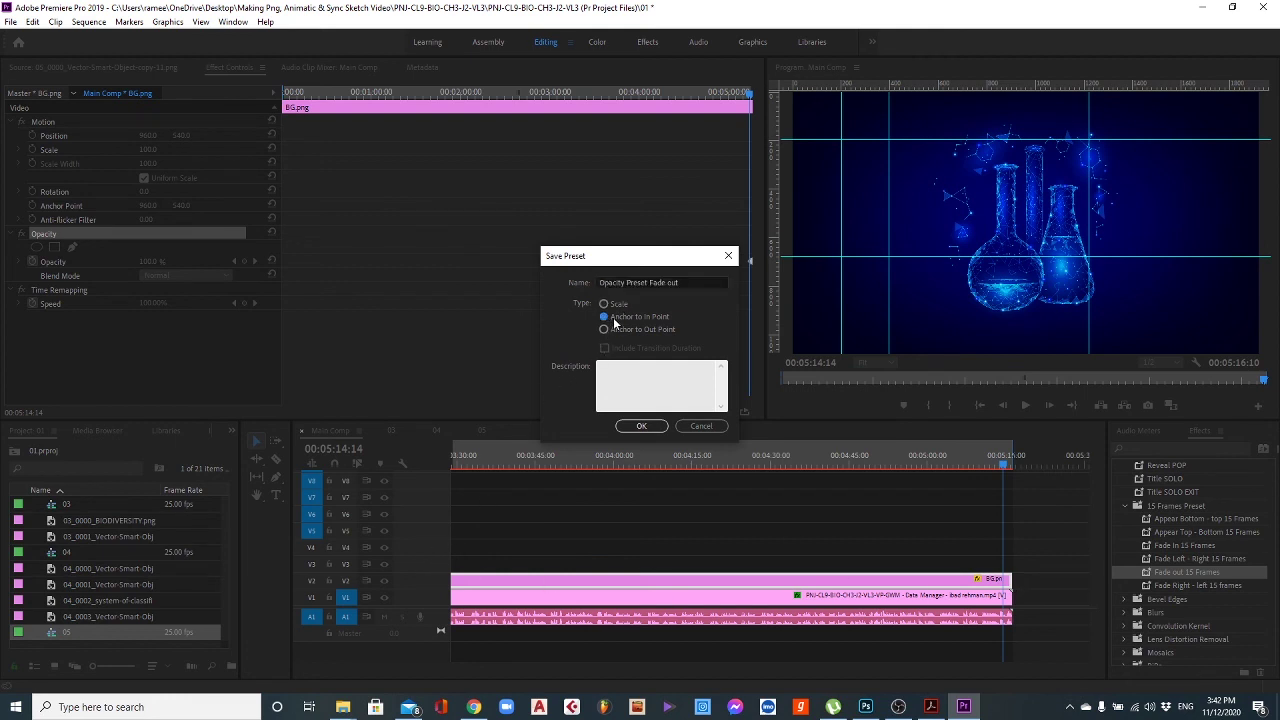
left_click(619, 331)
left_click(642, 426)
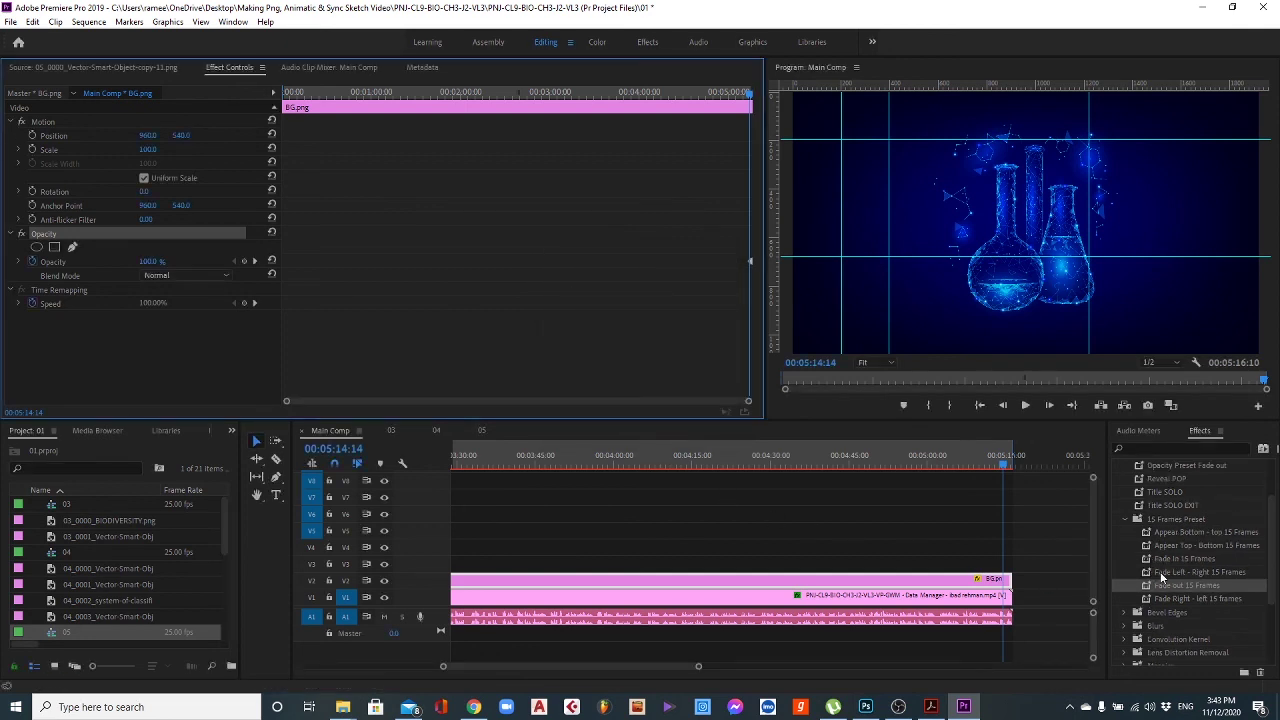
Delete the Opacity Preset Fade out preset from the Presets bin.
scroll(1172, 560, "up", 3)
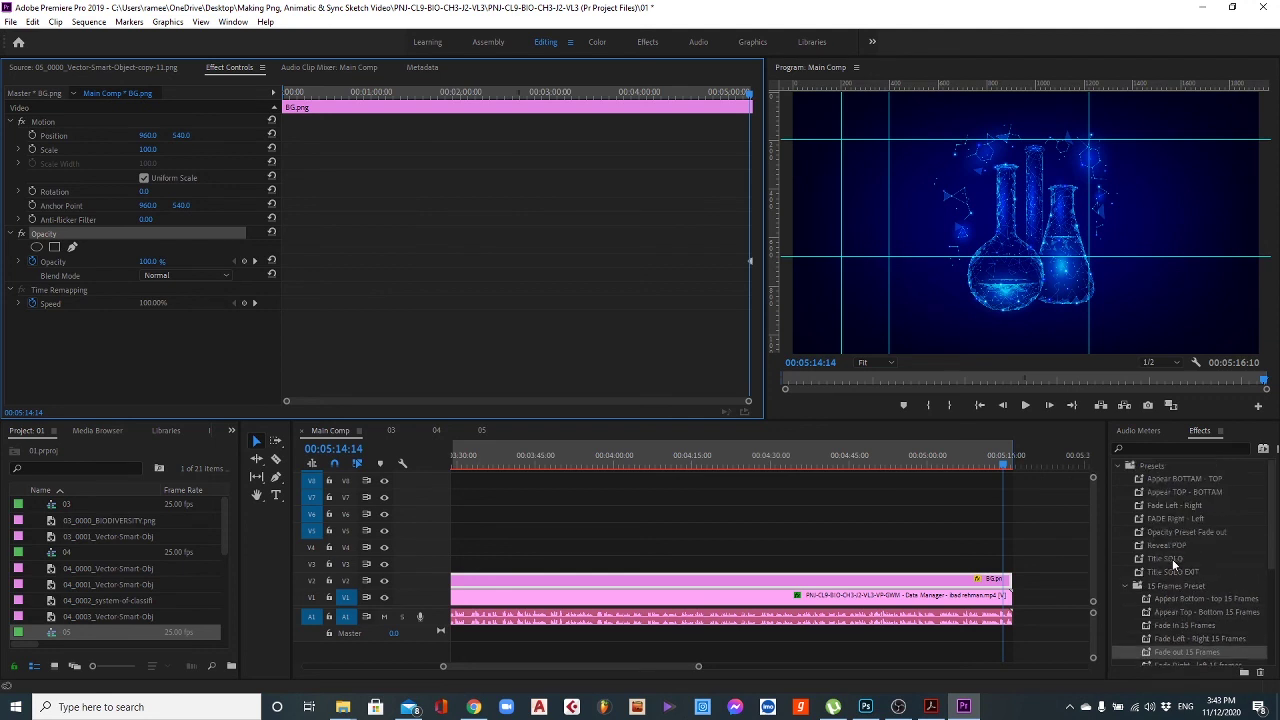
left_click(1181, 533)
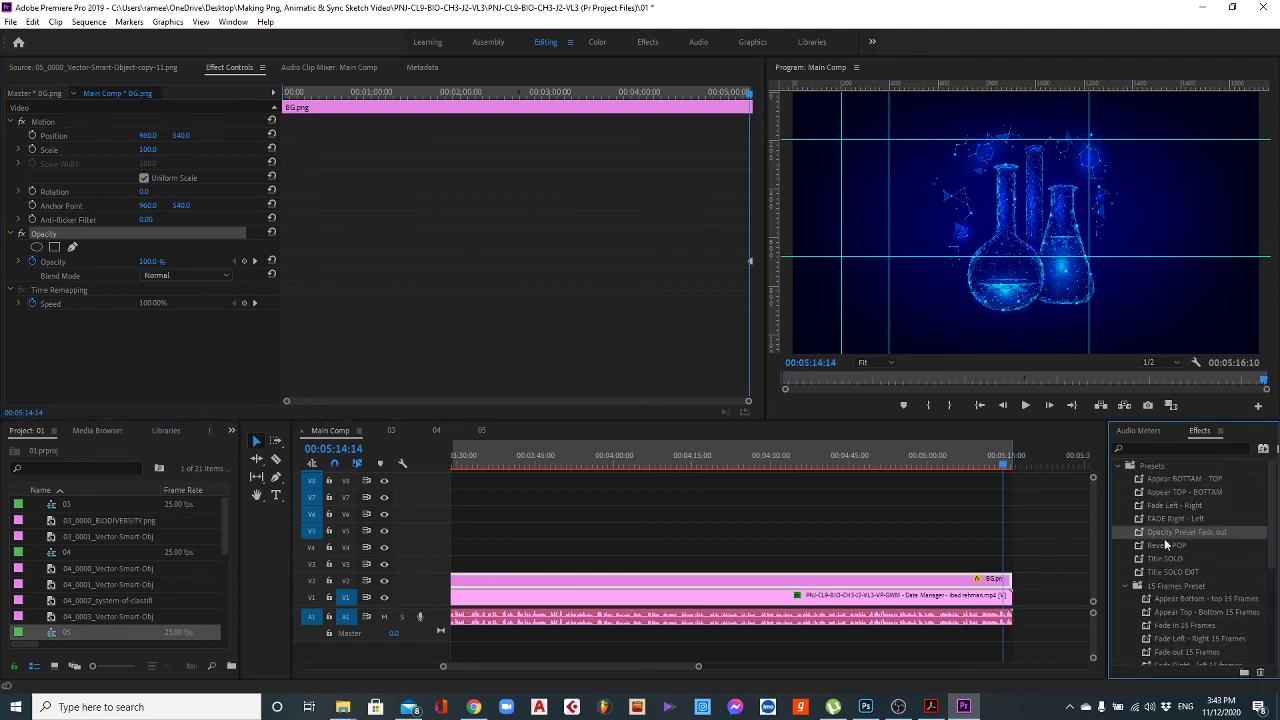
right_click(1196, 533)
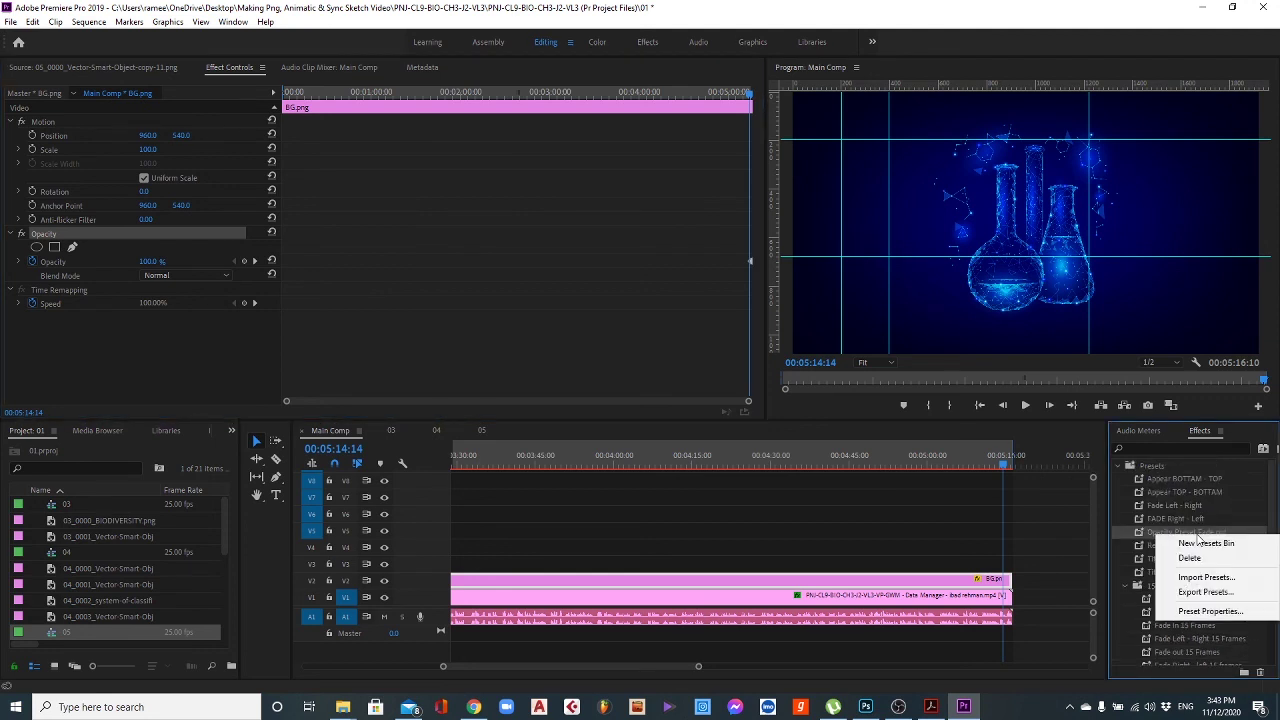
left_click(1190, 558)
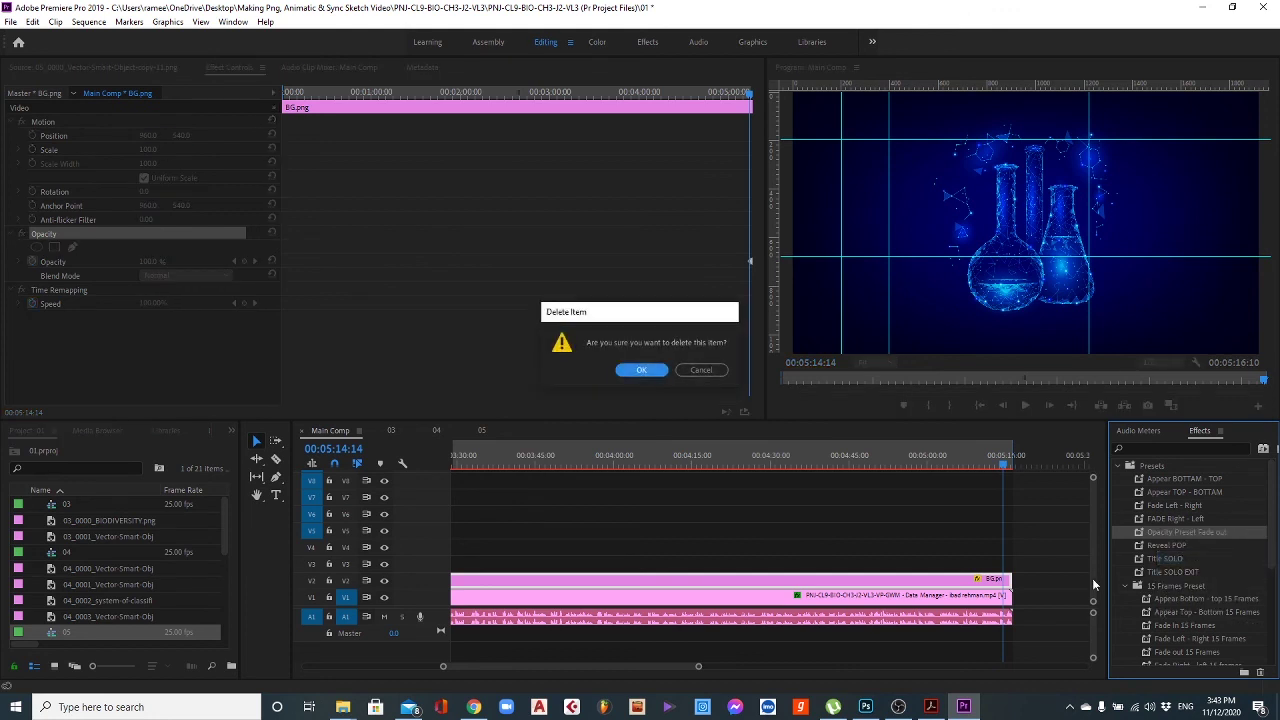
left_click(641, 370)
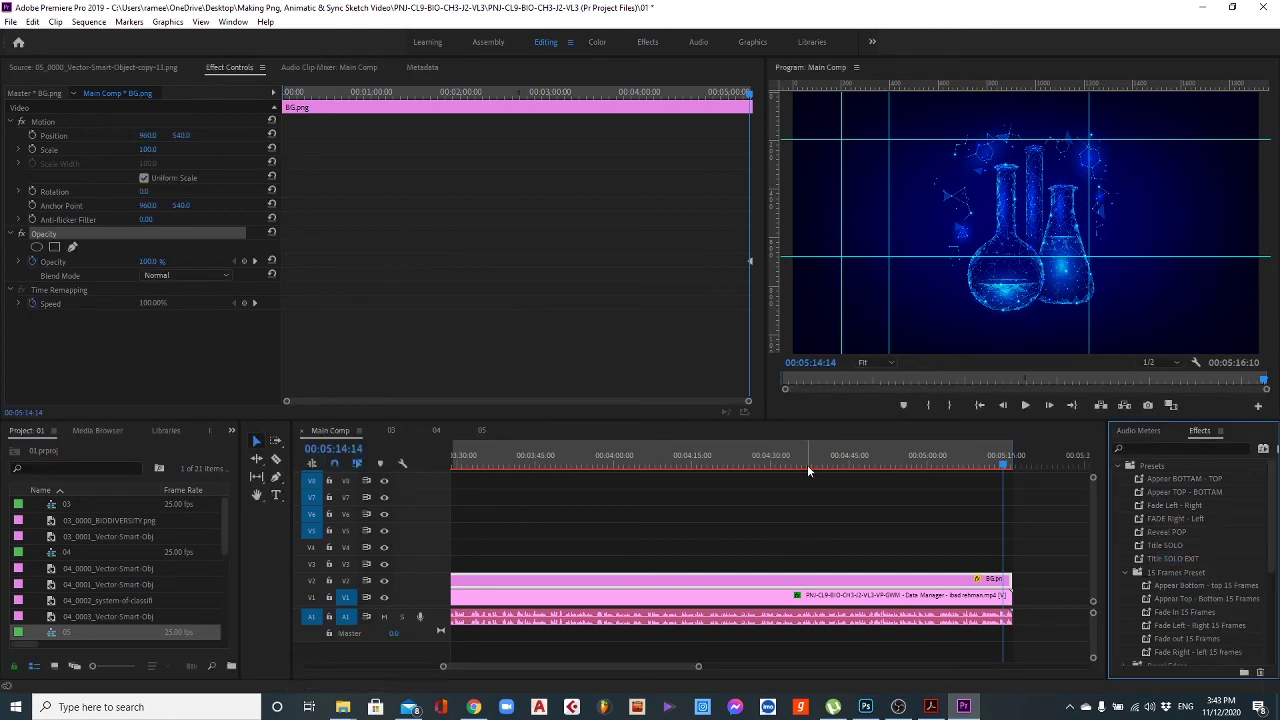
Look over the whole Main Comp timeline and return the playhead to 00:00:00:00.
left_click_drag(807, 462, 535, 439)
left_click(758, 455)
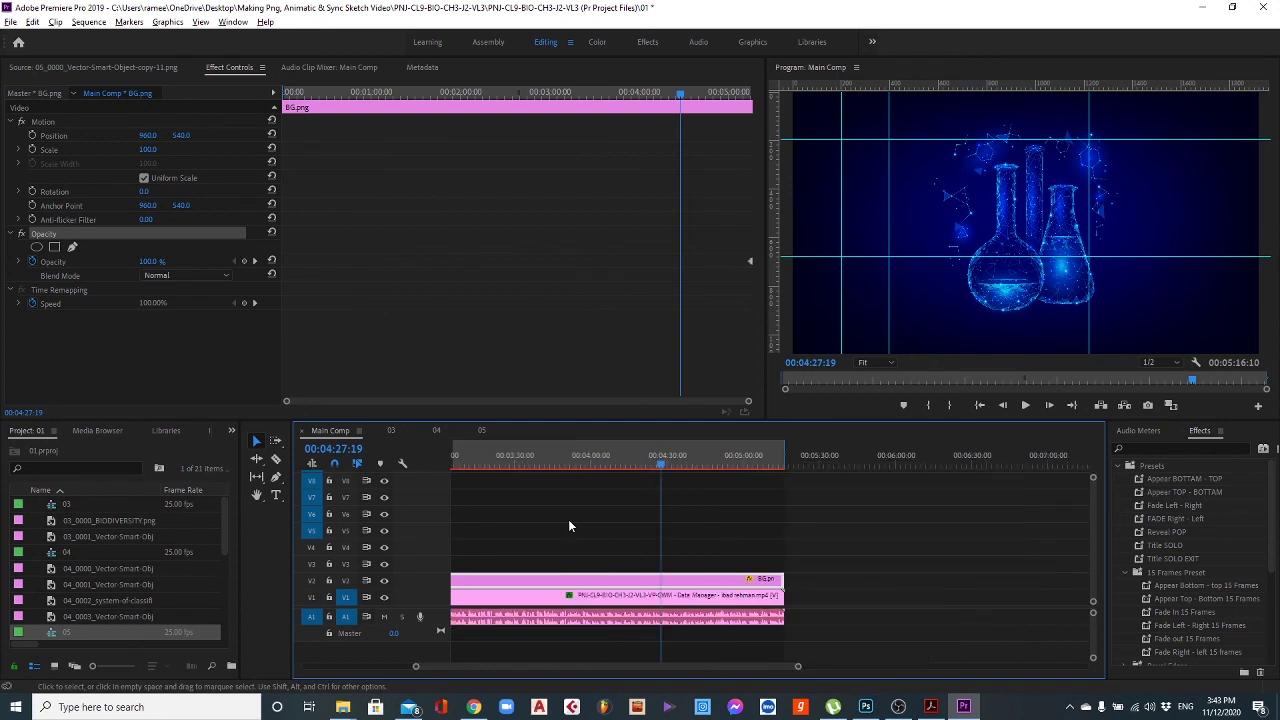
key("minus")
left_click_drag(480, 456, 462, 463)
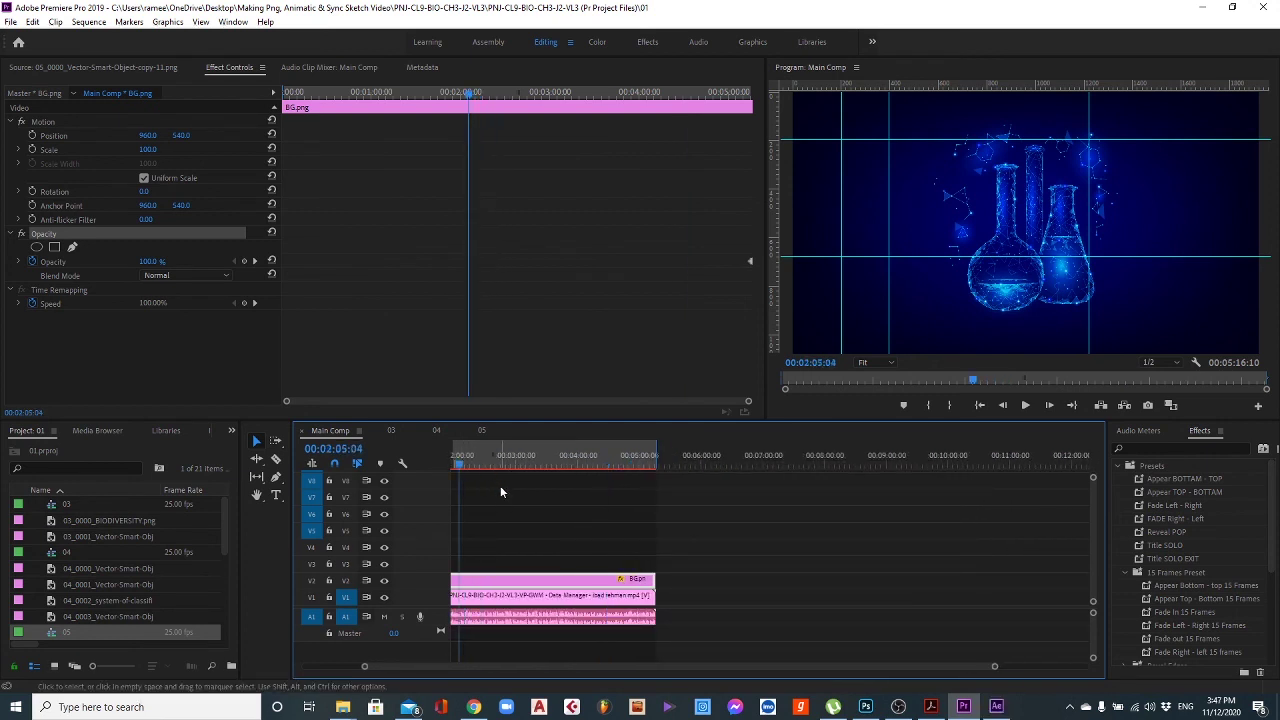
key("Home")
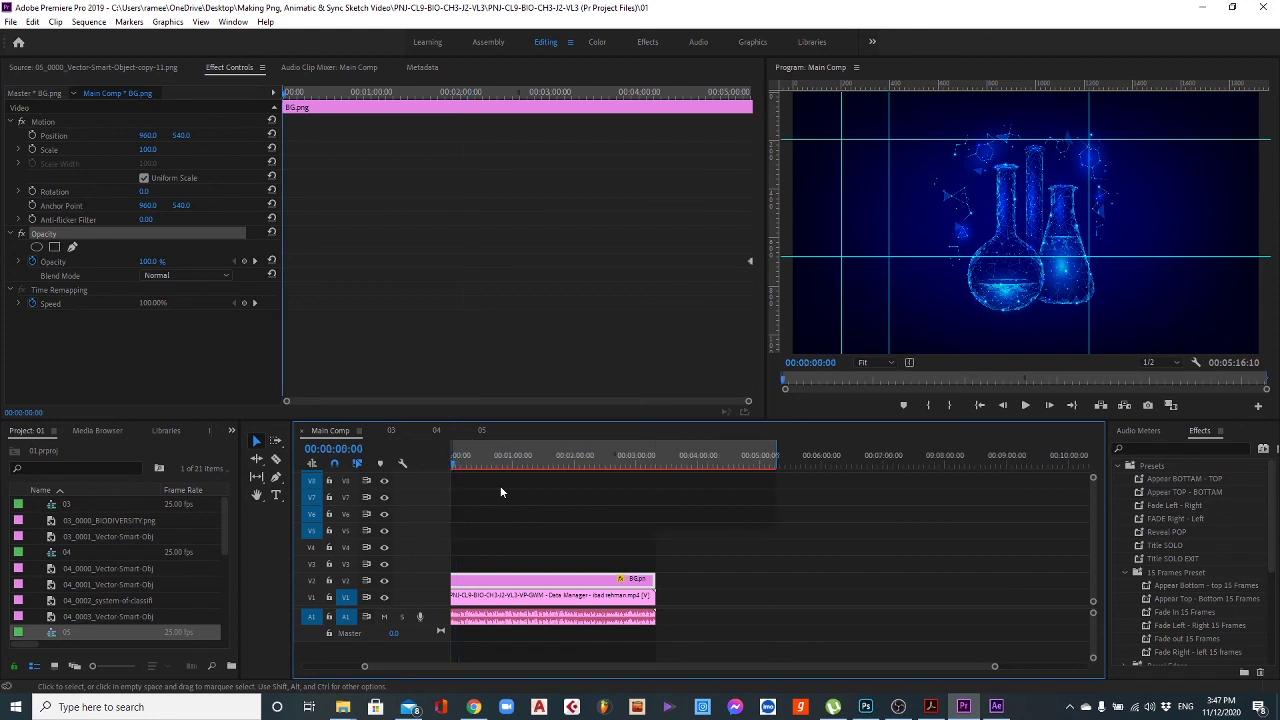
key("equal")
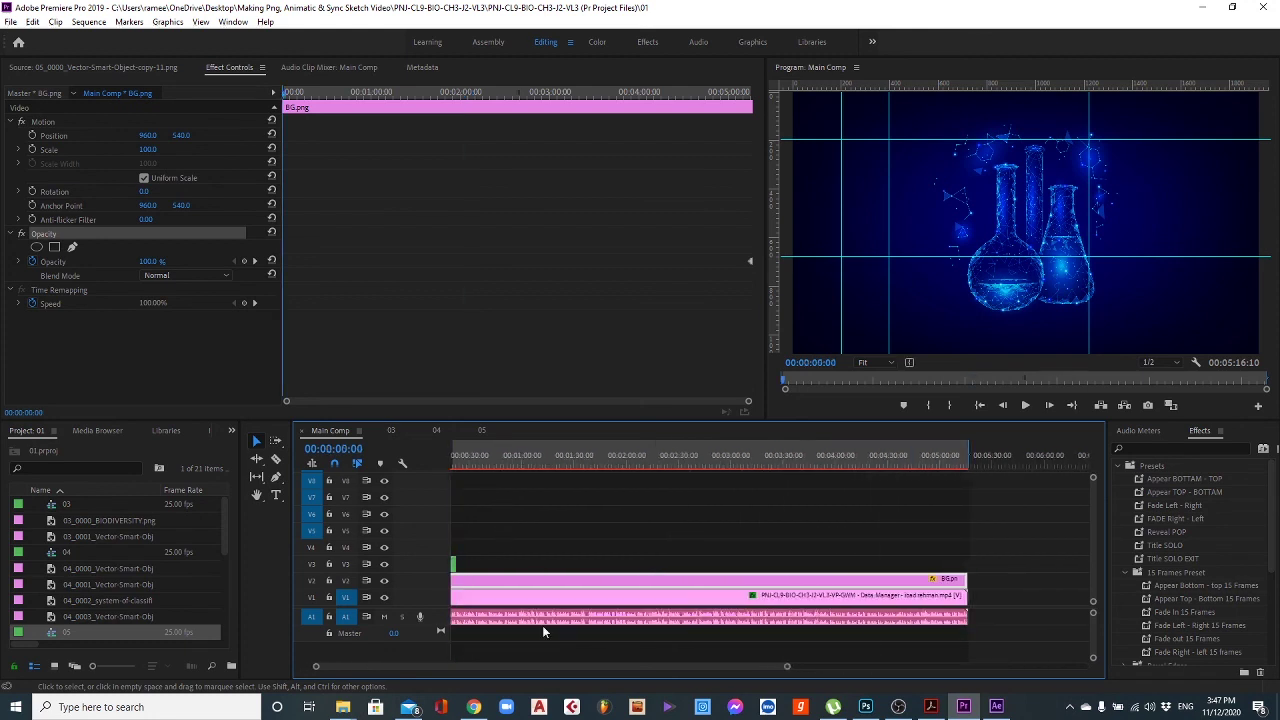
scroll(553, 666, "up", 1)
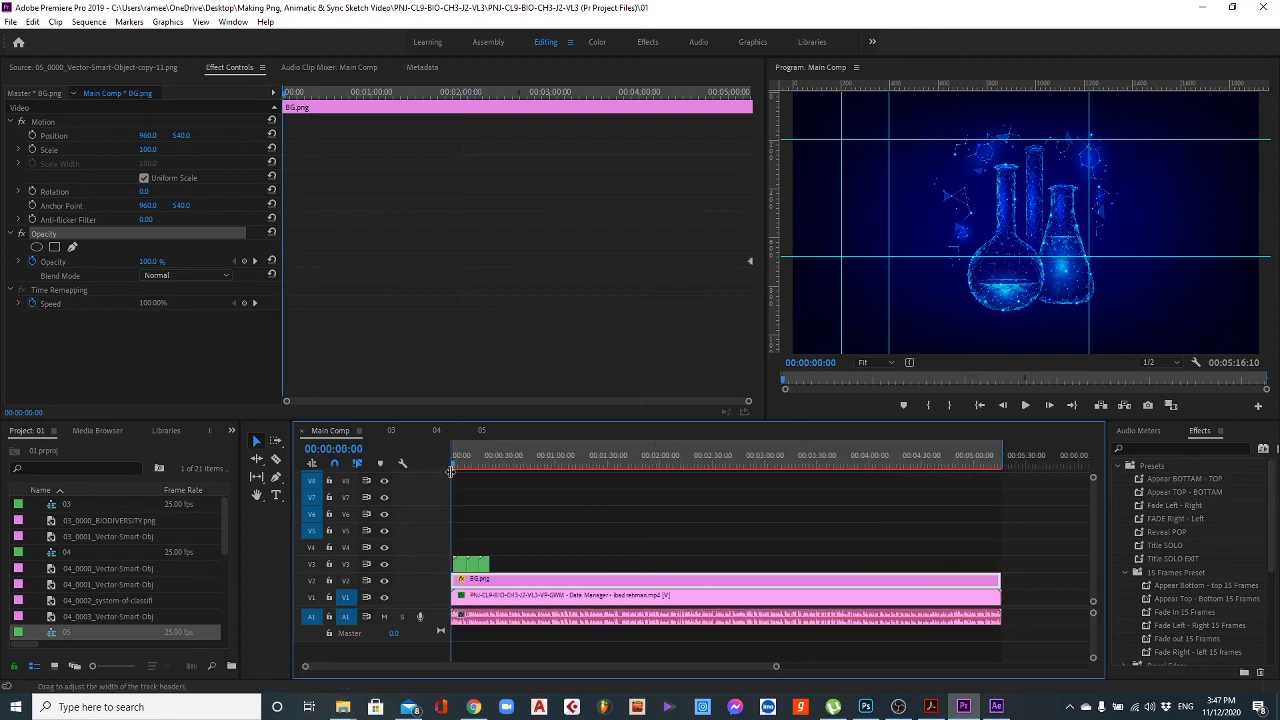
left_click_drag(478, 462, 520, 466)
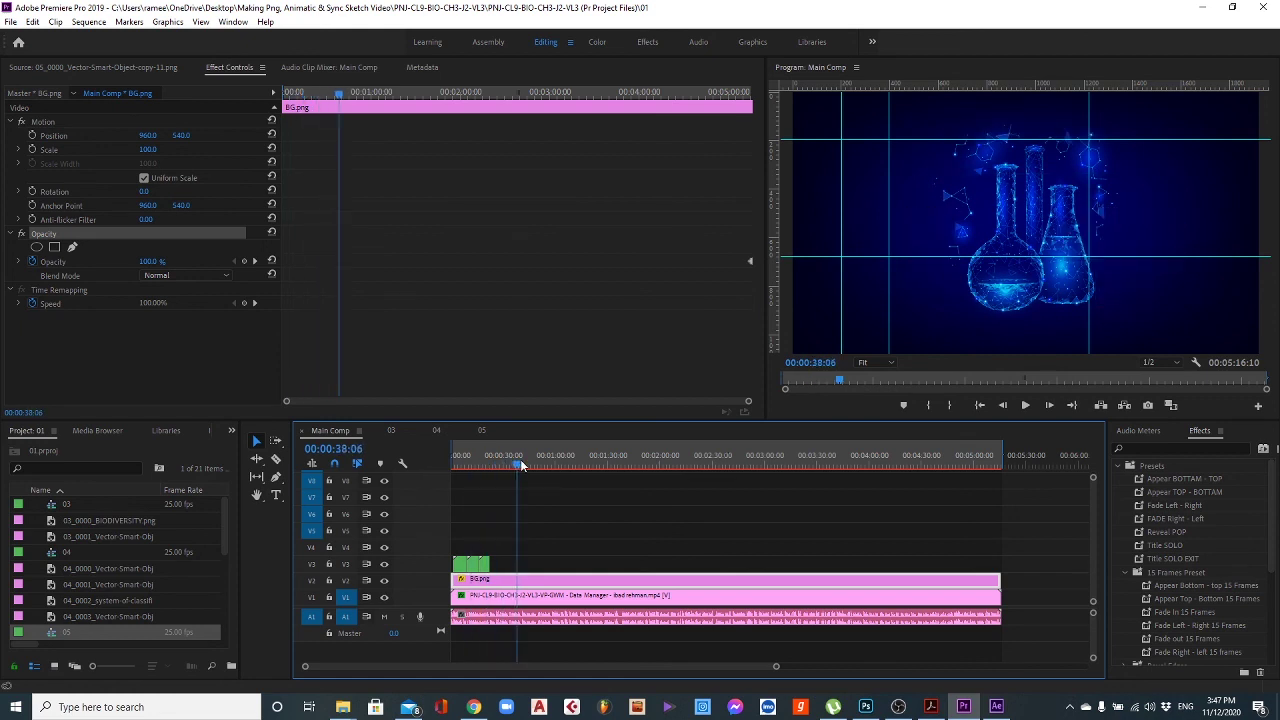
key("Home")
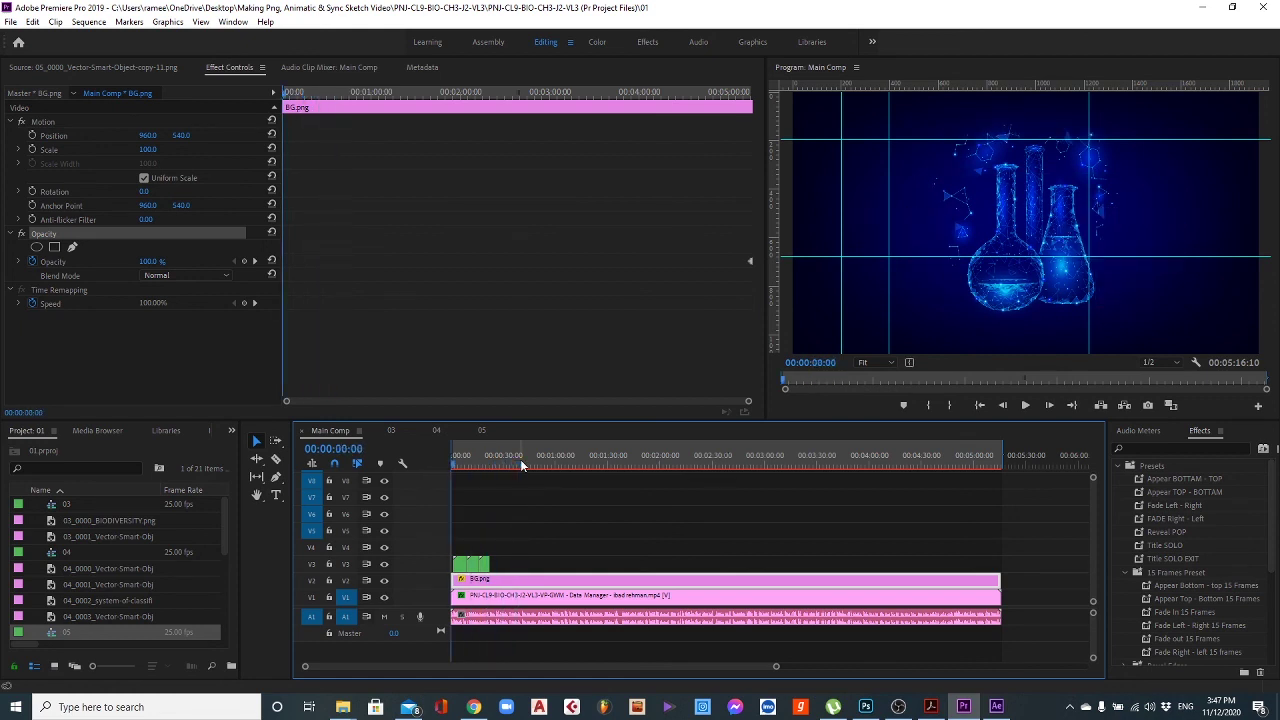
Scrub Main Comp back to its start and bring the playhead to the end of the sequence at 00:05:16:09.
left_click(568, 459)
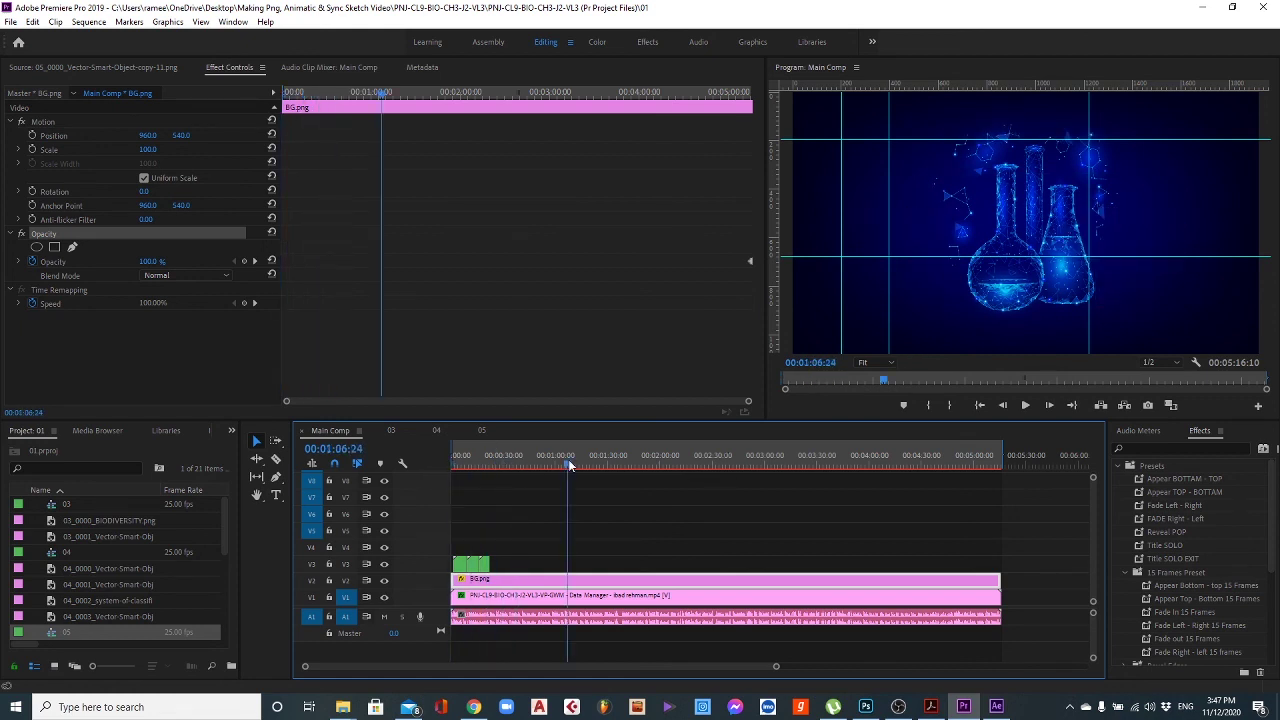
left_click_drag(568, 466, 452, 461)
key("ctrl+shift+i")
key("End")
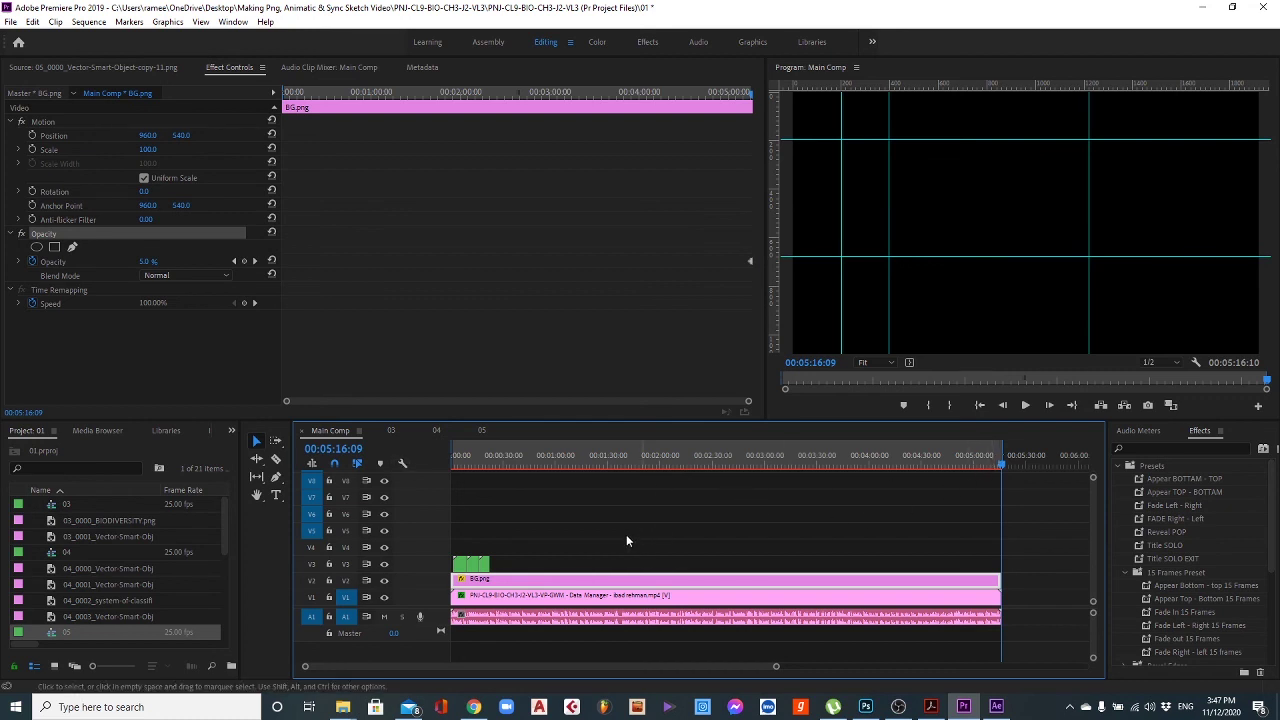
Open the export settings for Main Comp and set the output frame width to 1280, with frame size no longer matching the source.
key("ctrl+m")
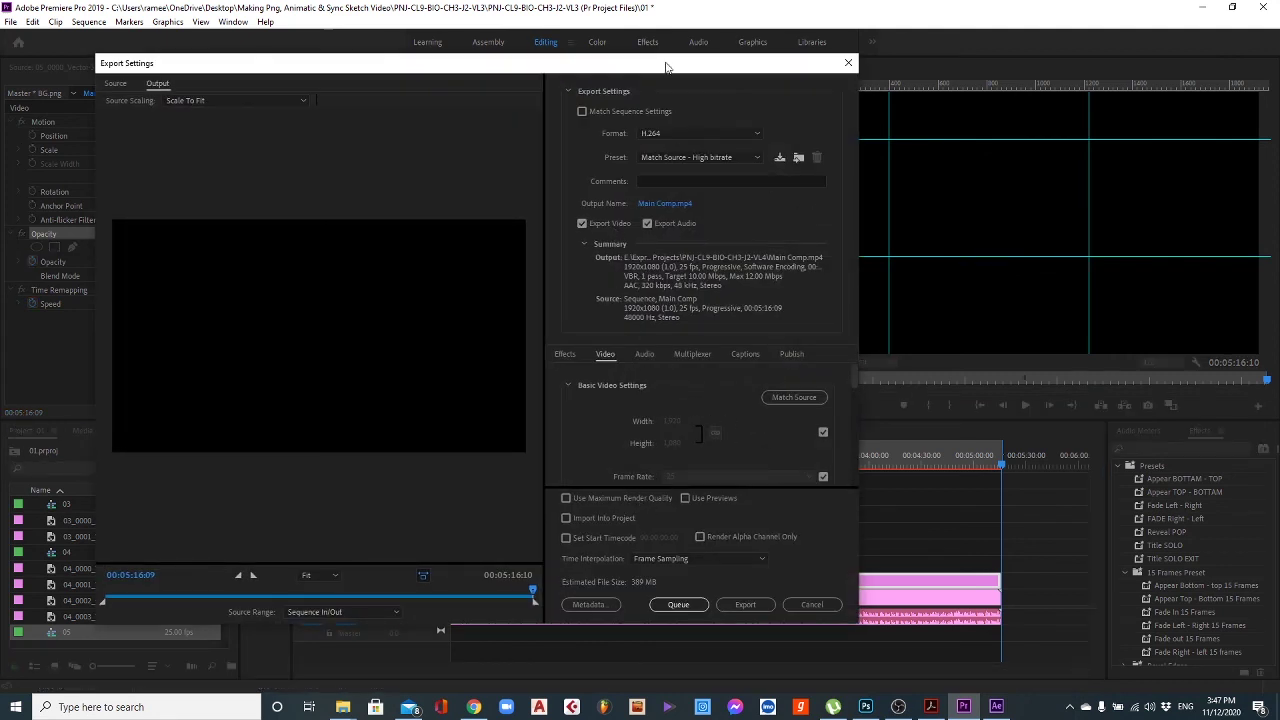
left_click_drag(667, 63, 681, 39)
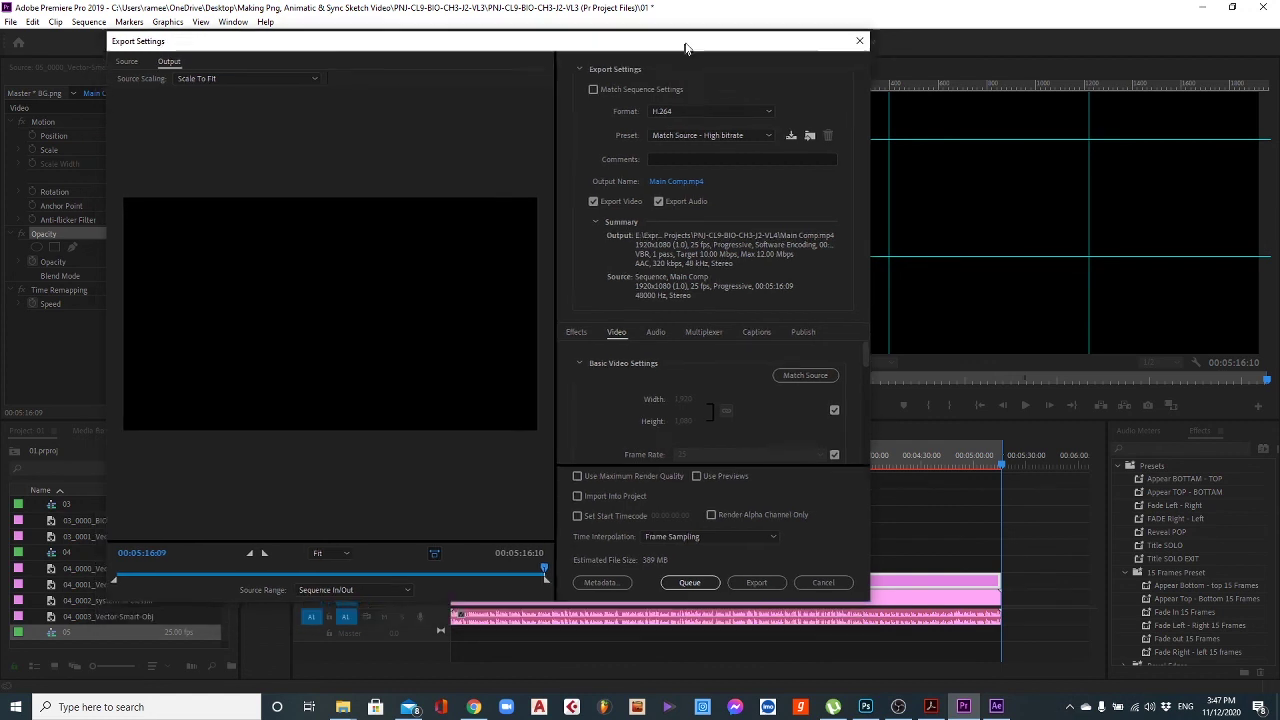
left_click(836, 409)
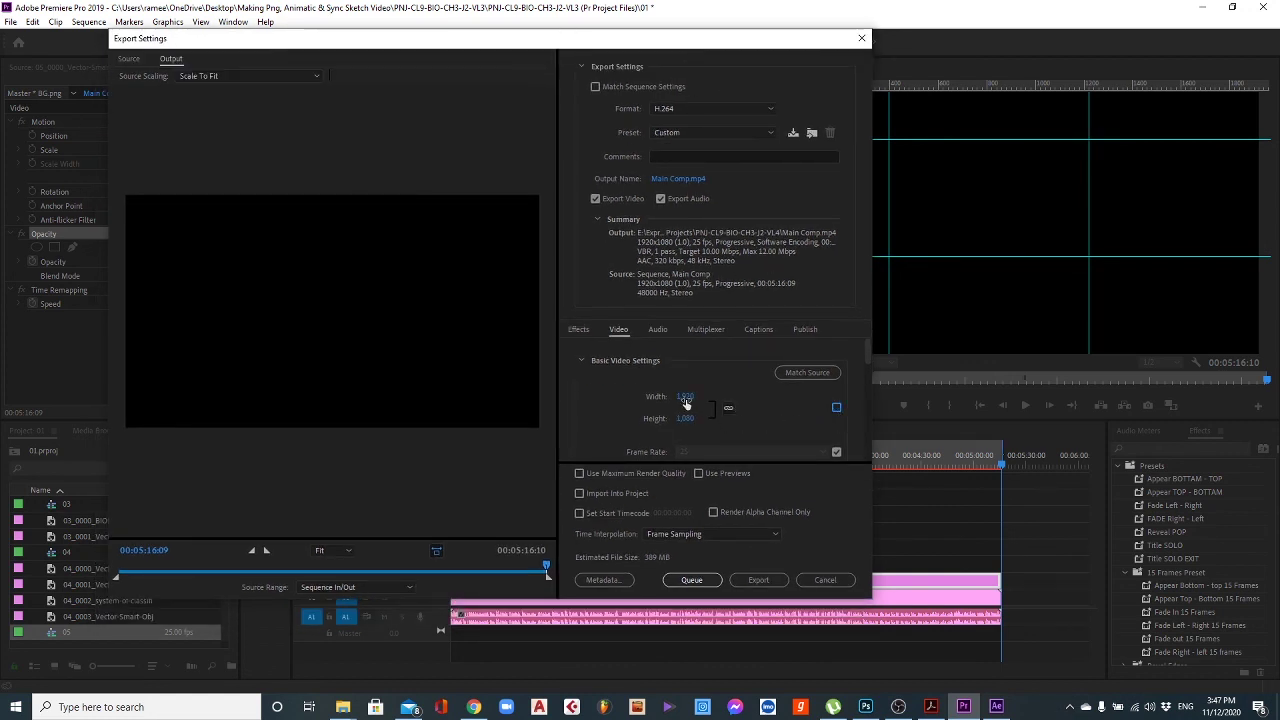
type("1280")
key("Return")
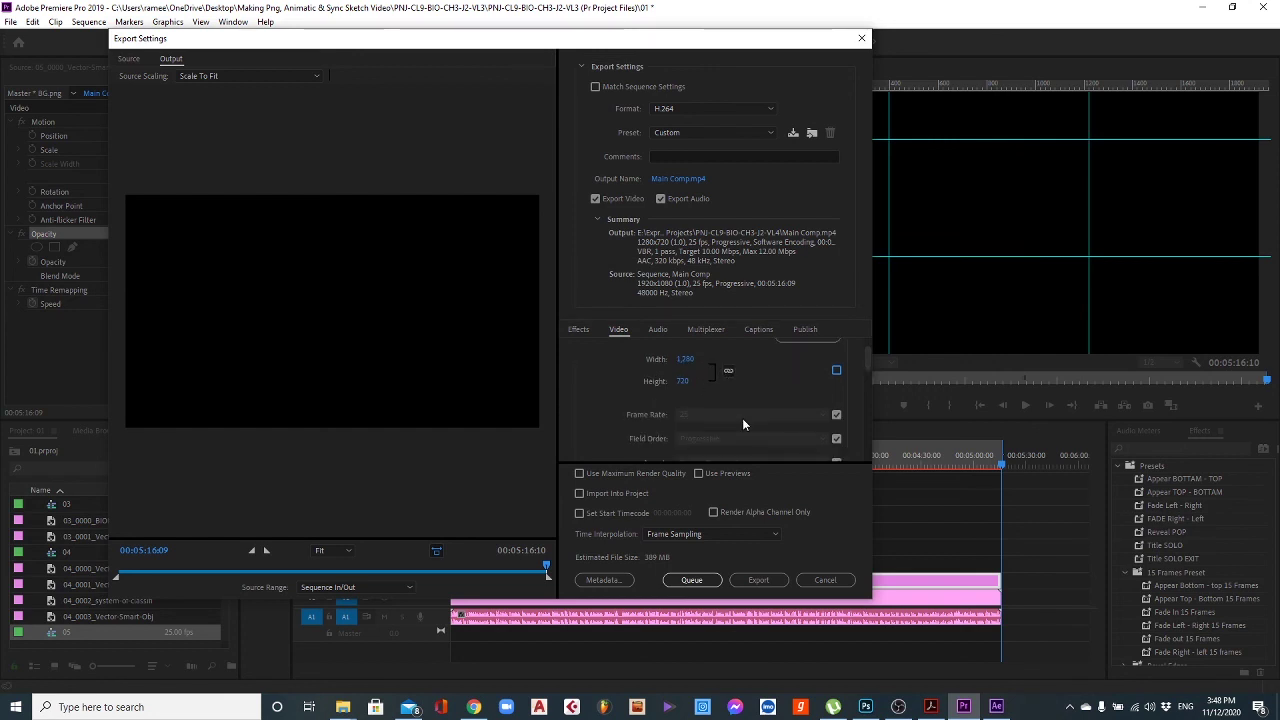
Browse for the export location to the PNJ-CL9-BIO-CH3-J2-VL3 folder inside Making Png, Animatic & Sync Sketch Video on the Desktop.
left_click(676, 179)
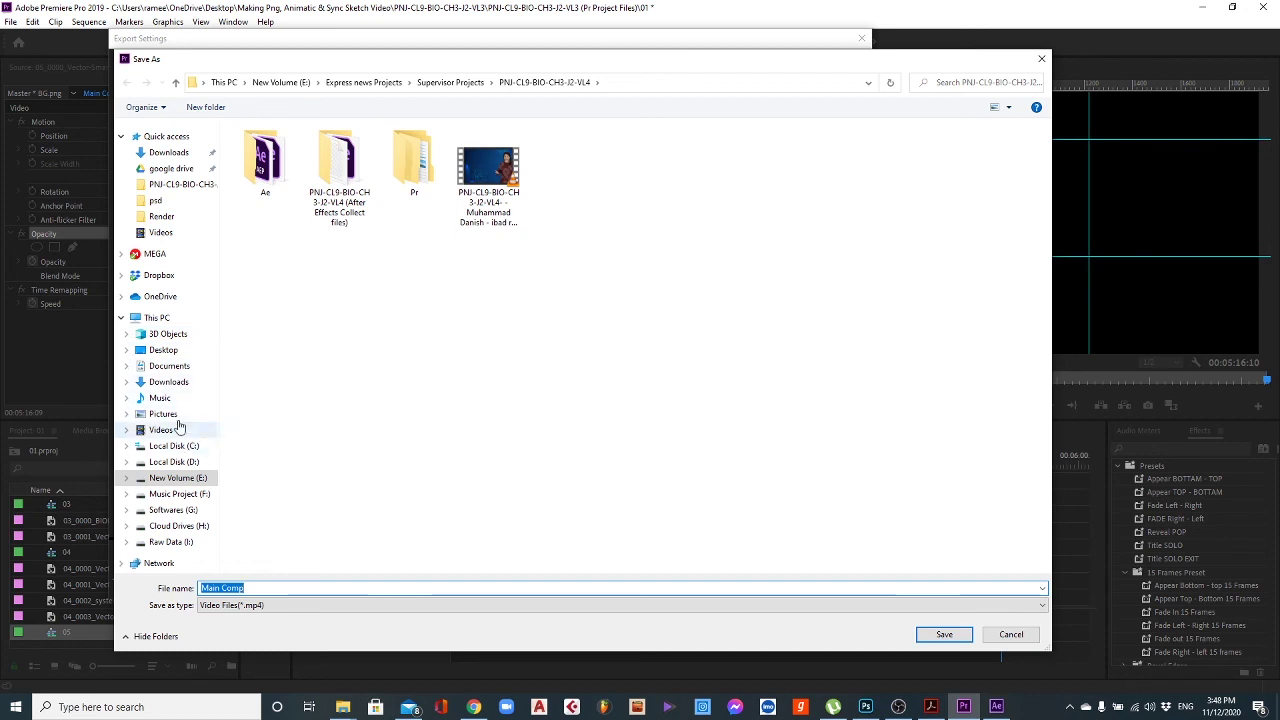
left_click(176, 355)
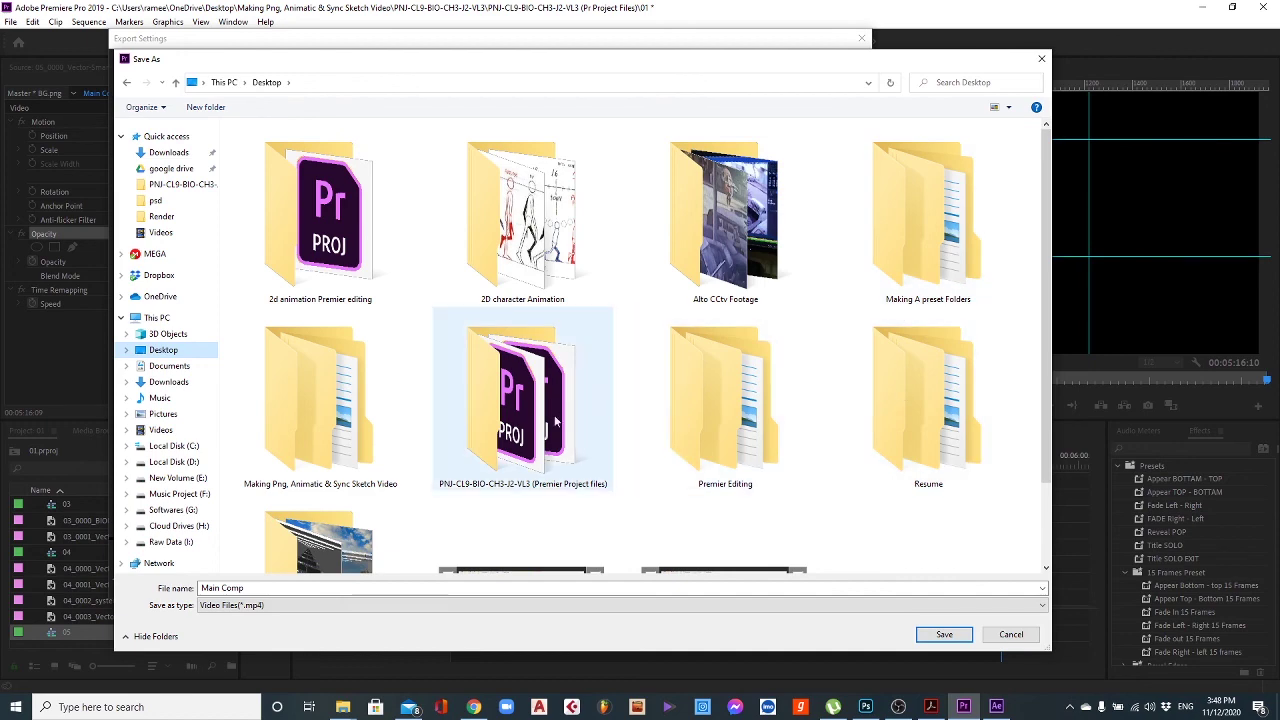
scroll(683, 446, "down", 2)
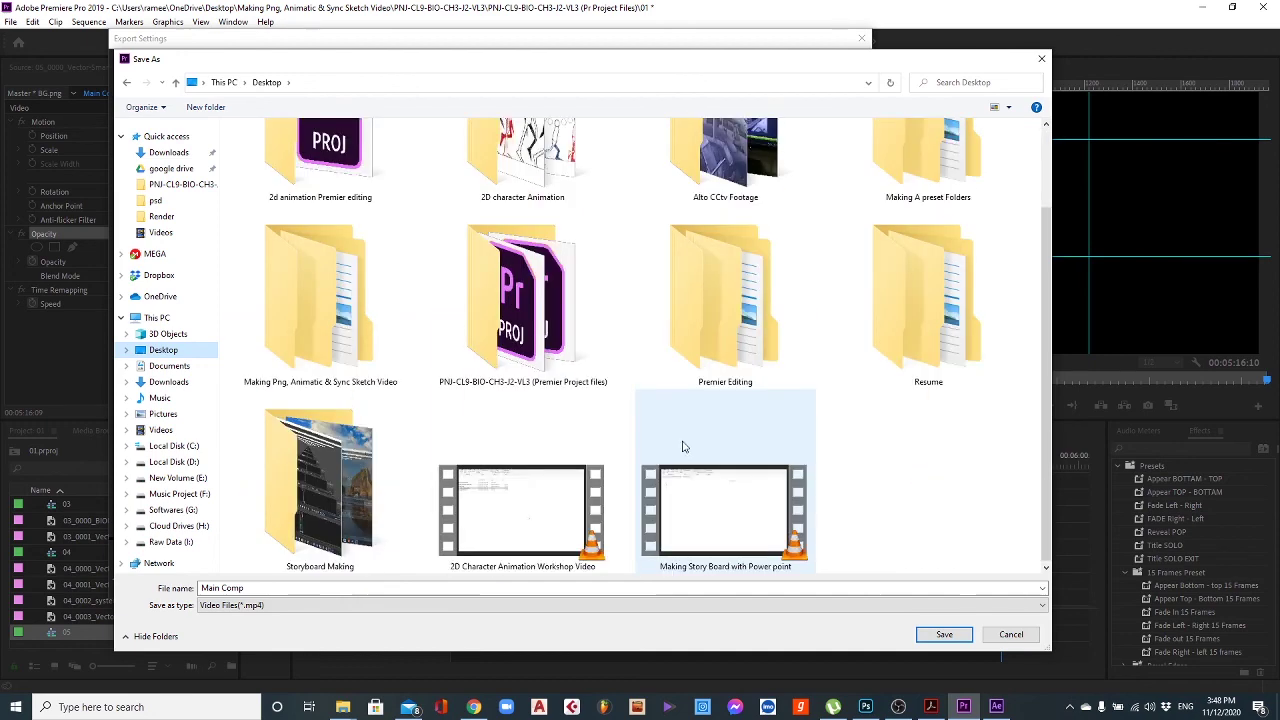
double_click(333, 346)
double_click(284, 160)
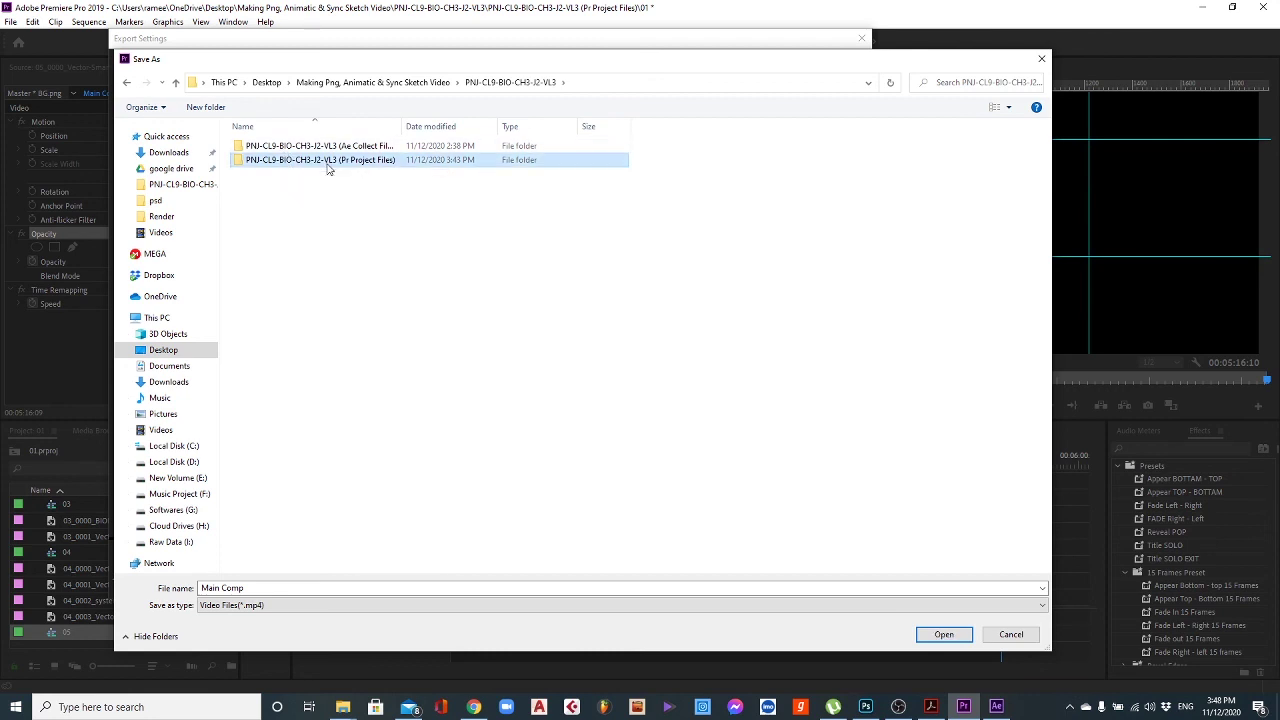
double_click(322, 162)
left_click(177, 84)
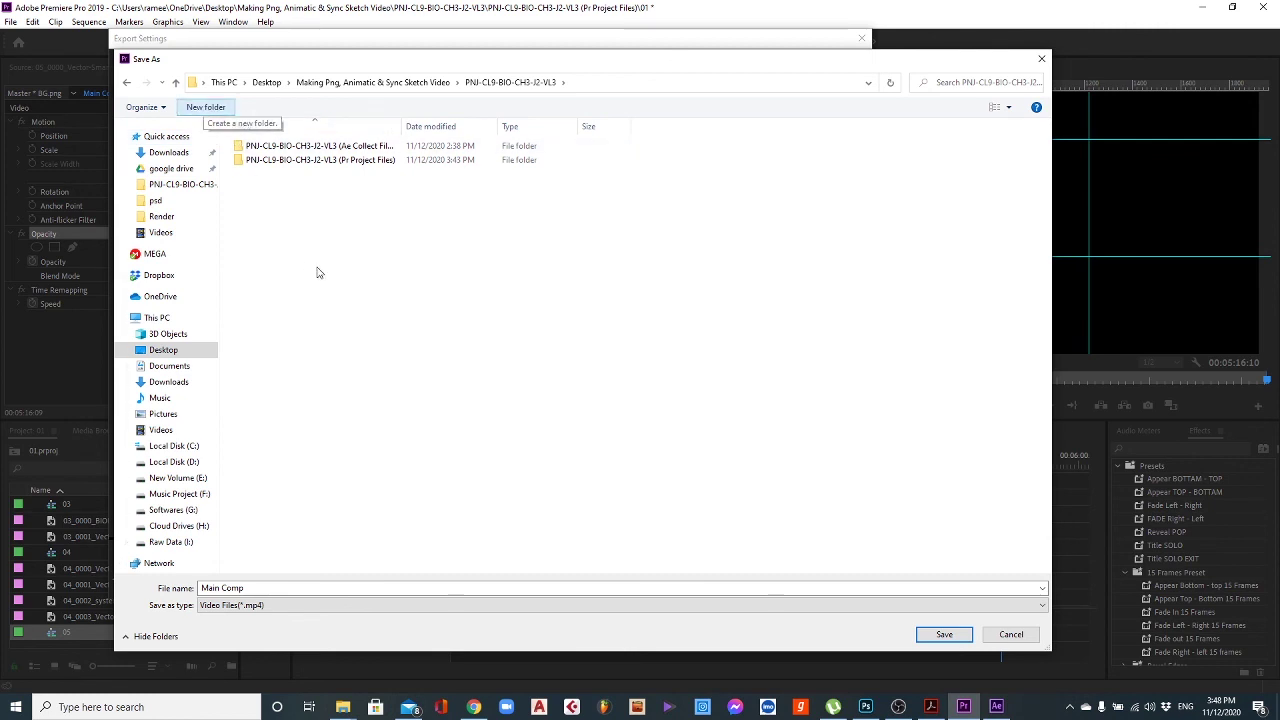
Create a folder named Animatics Render inside PNJ-CL9-BIO-CH3-J2-VL3.
left_click(205, 108)
type("Animat")
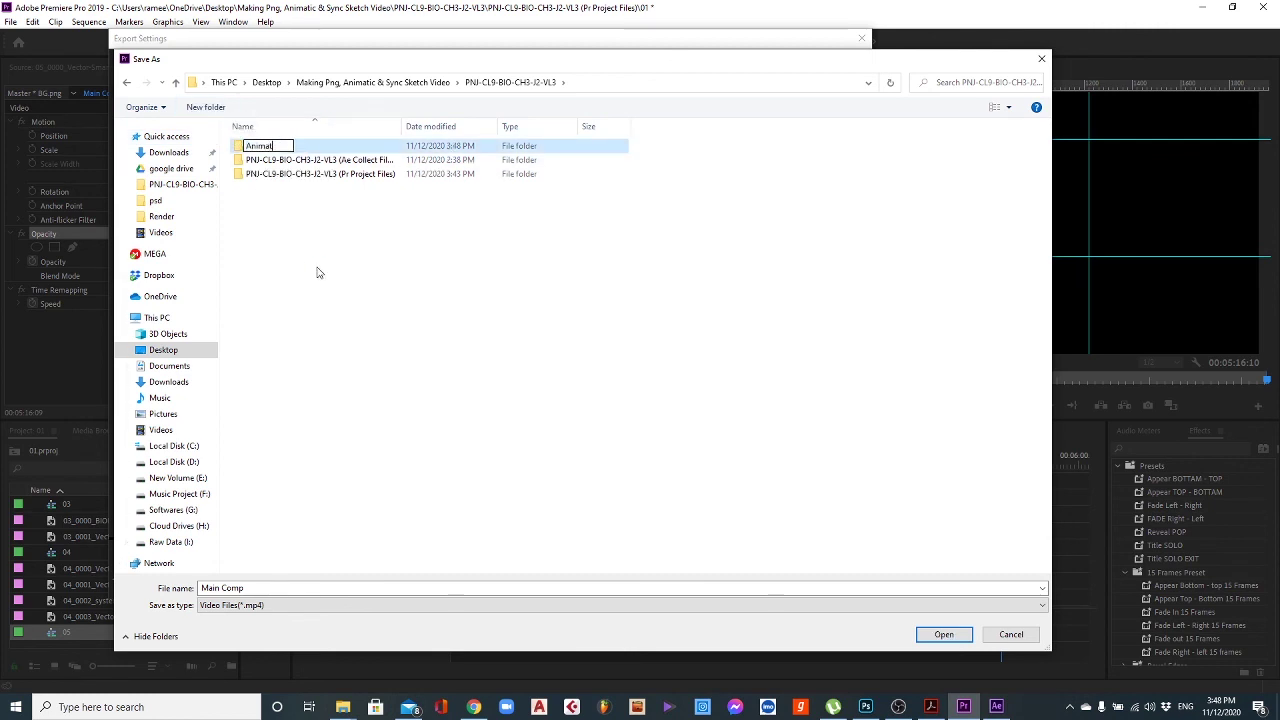
type("ics Render")
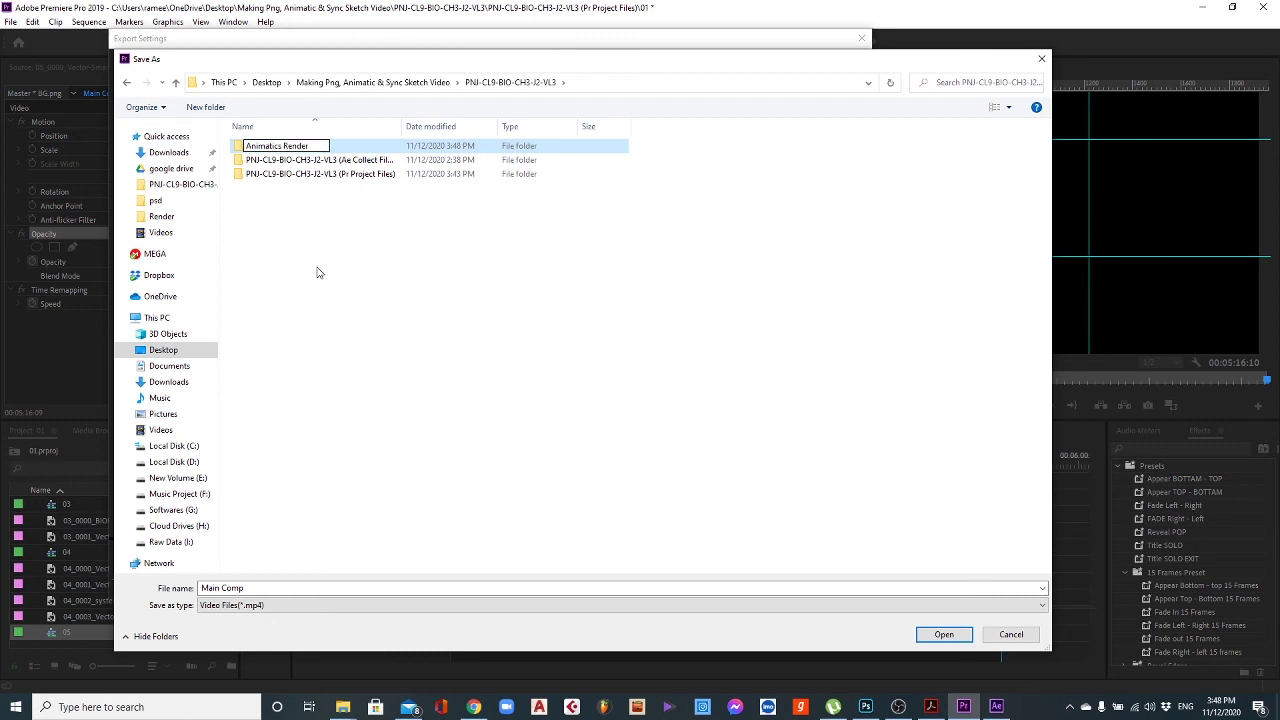
key("Return")
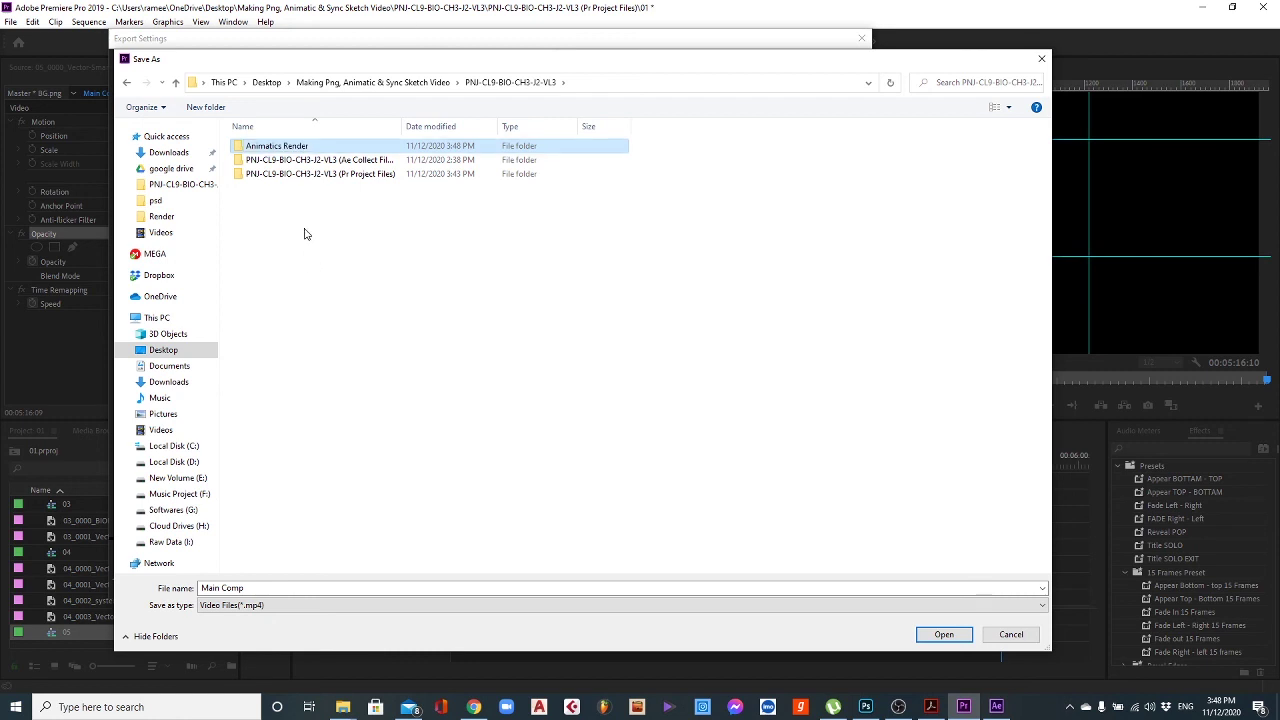
Copy the text PNJ-CL9-BIO-CH3-J2-VL3 from the Pr Project Files folder's name, leaving the folder name as it is.
left_click(291, 174)
right_click(291, 174)
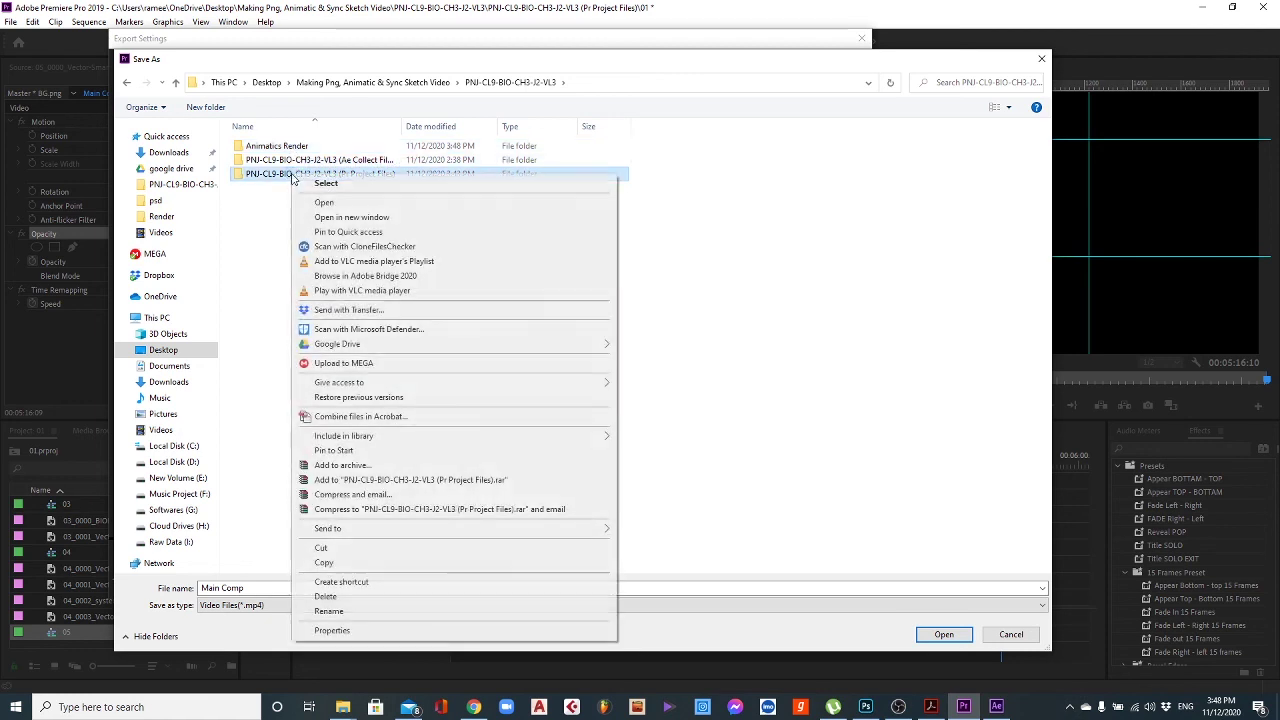
left_click(378, 612)
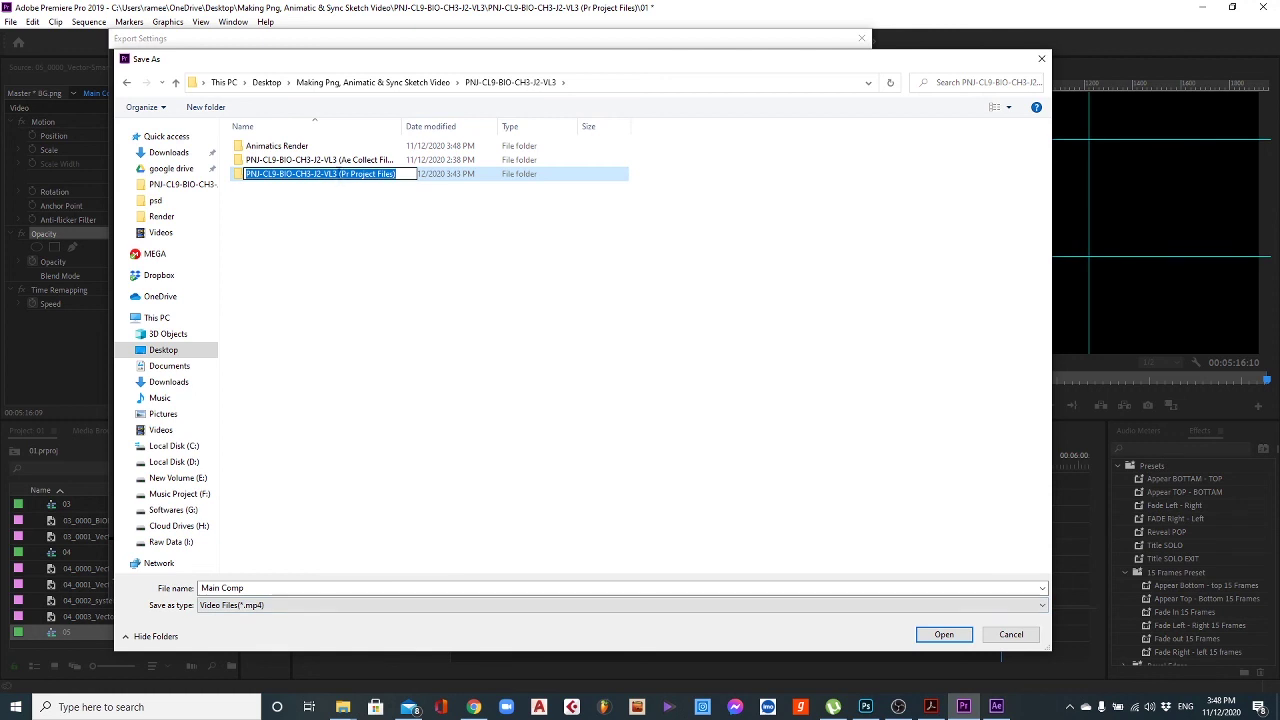
left_click_drag(338, 174, 231, 176)
key("ctrl+c")
key("Return")
Name the output PNJ-CL9-BIO-CH3-J2-VL3 (Animatics) in the Animatics Render folder and start the export.
double_click(265, 146)
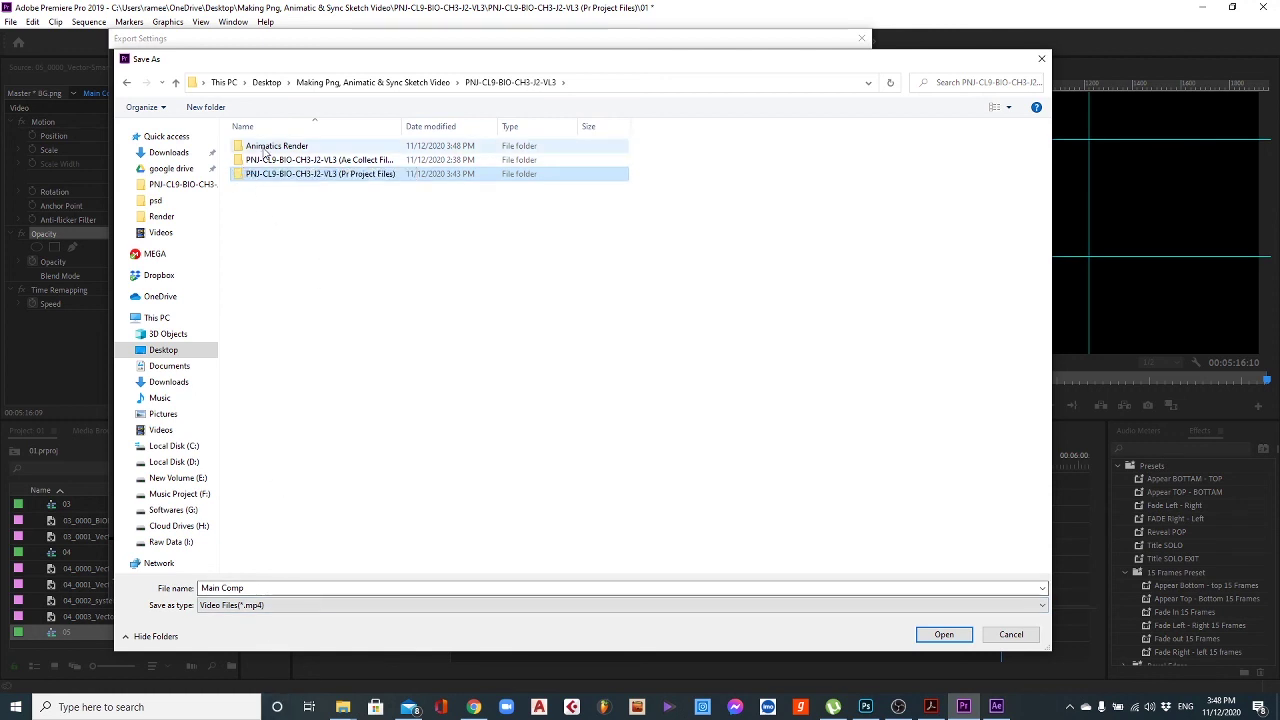
left_click(254, 588)
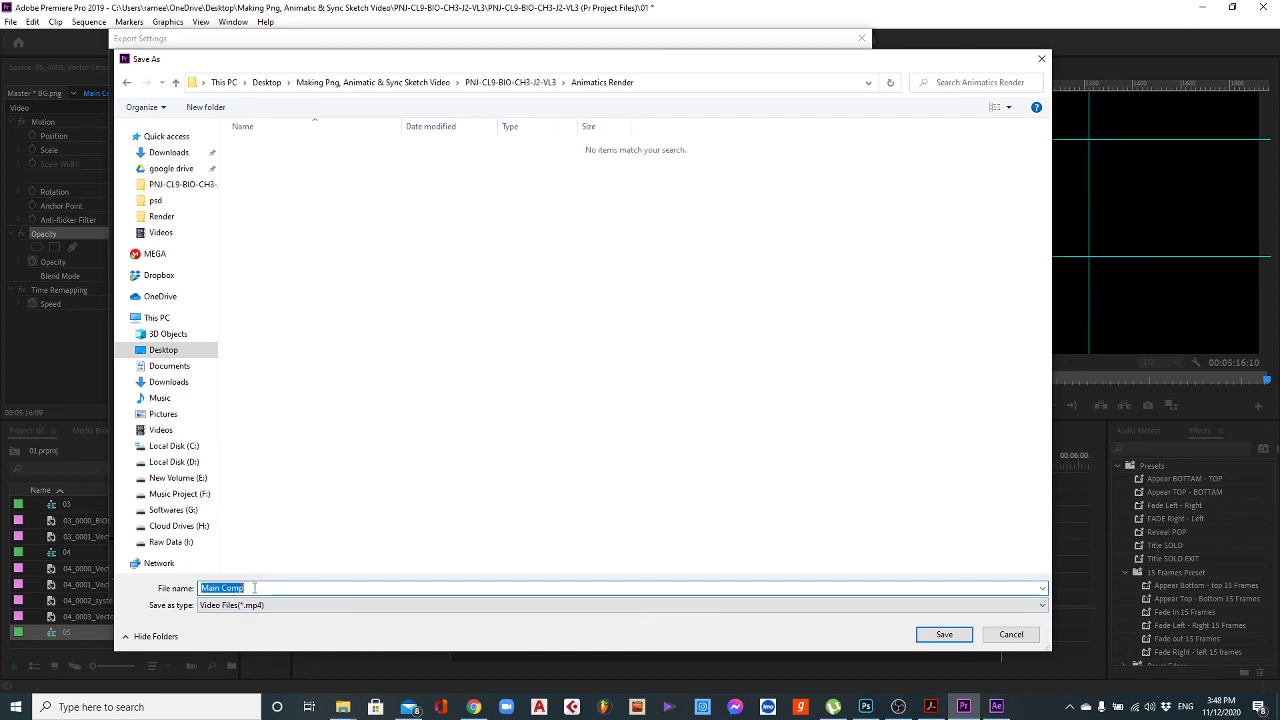
key("ctrl+v")
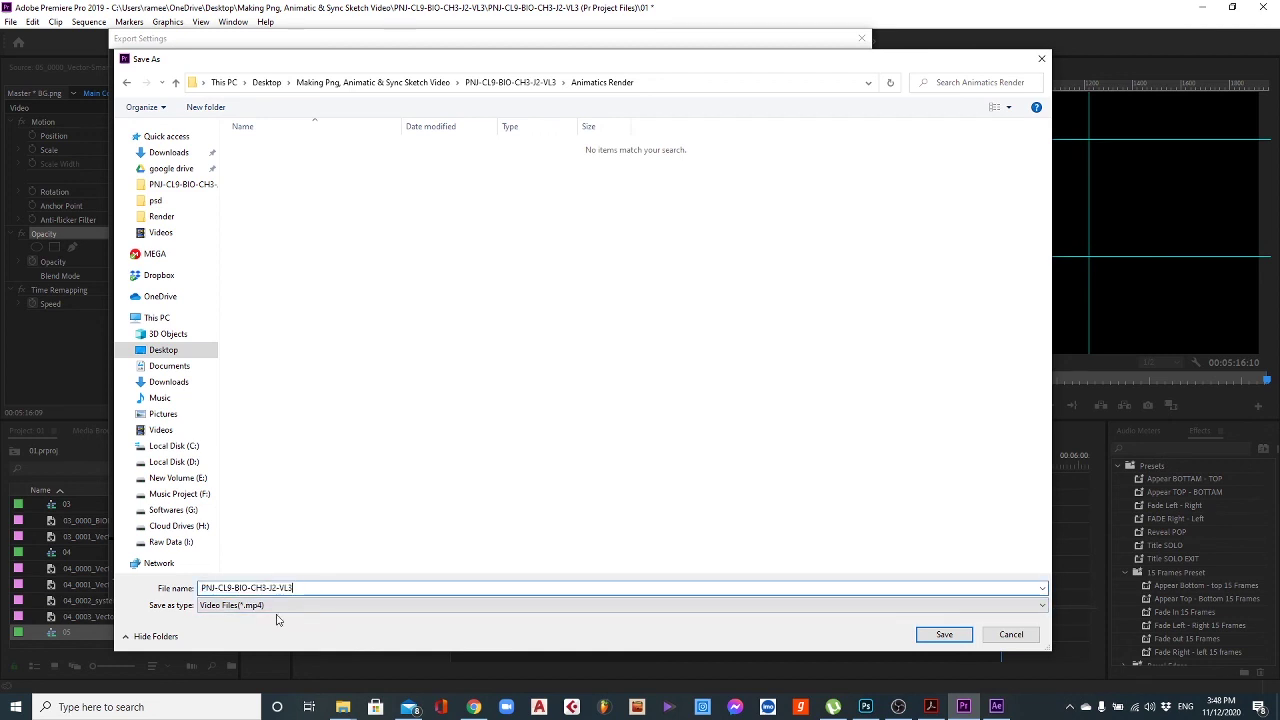
type("(")
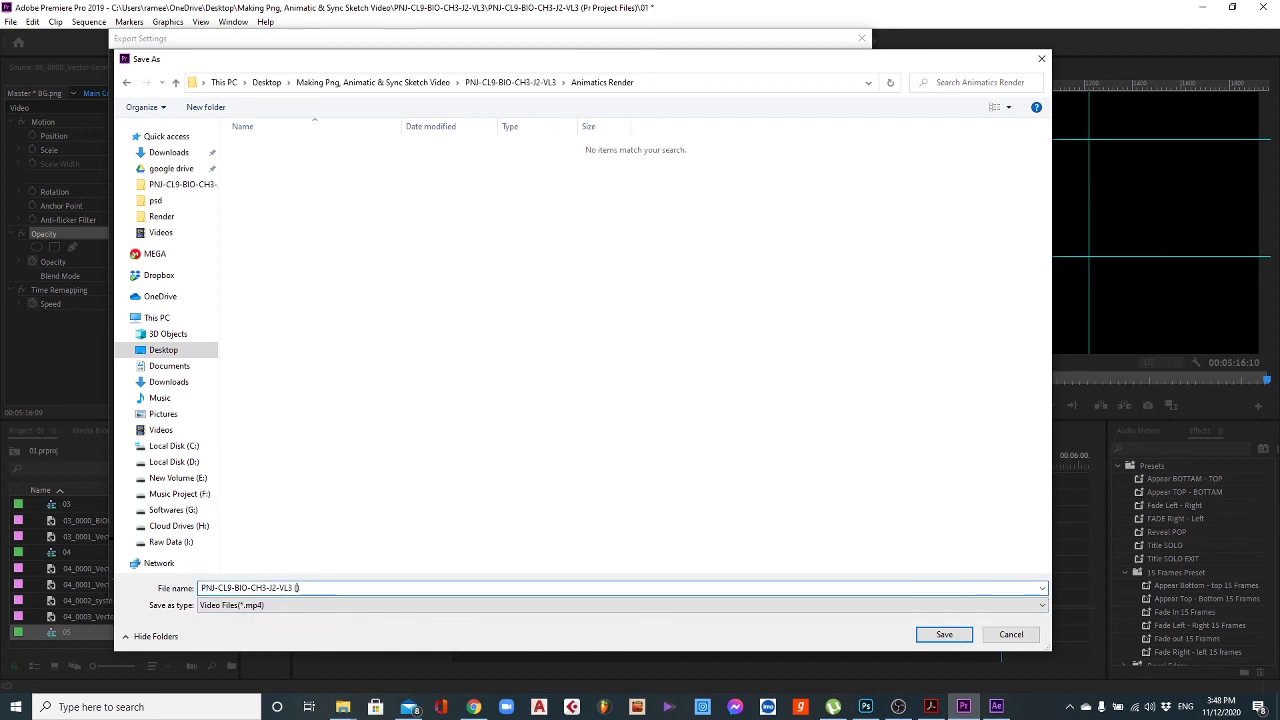
type("Animatics")
left_click(940, 638)
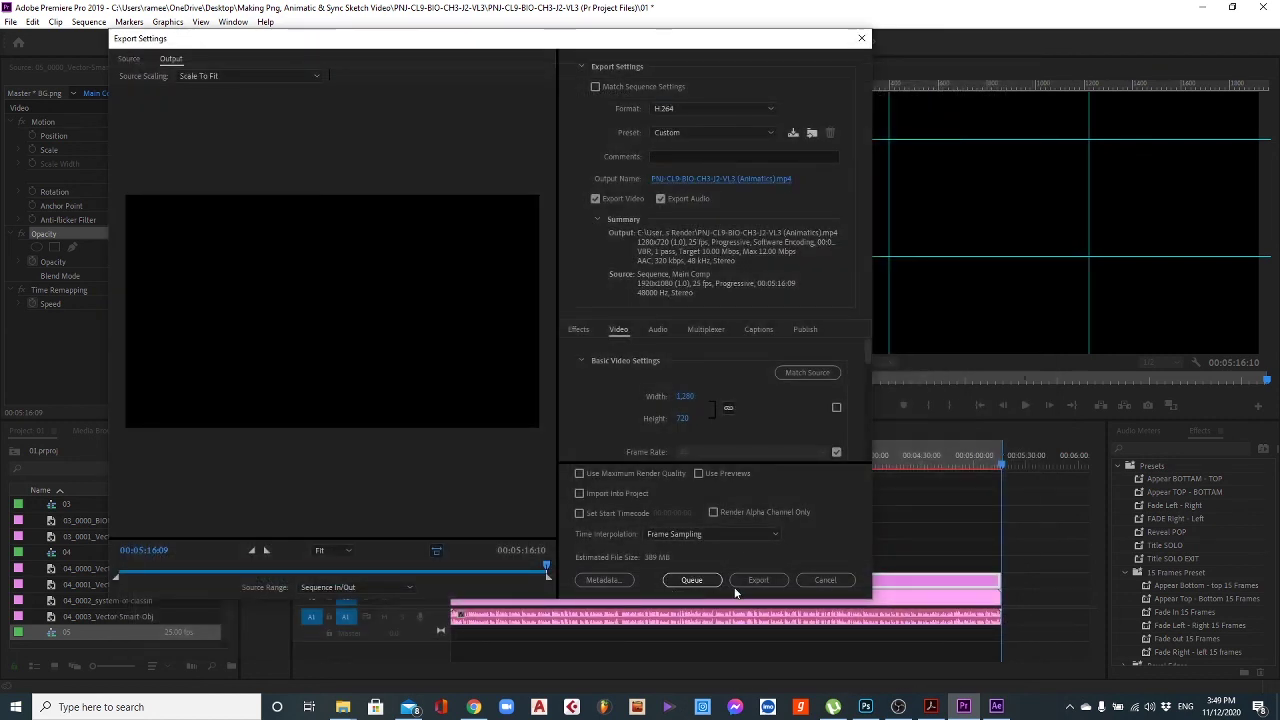
left_click(765, 582)
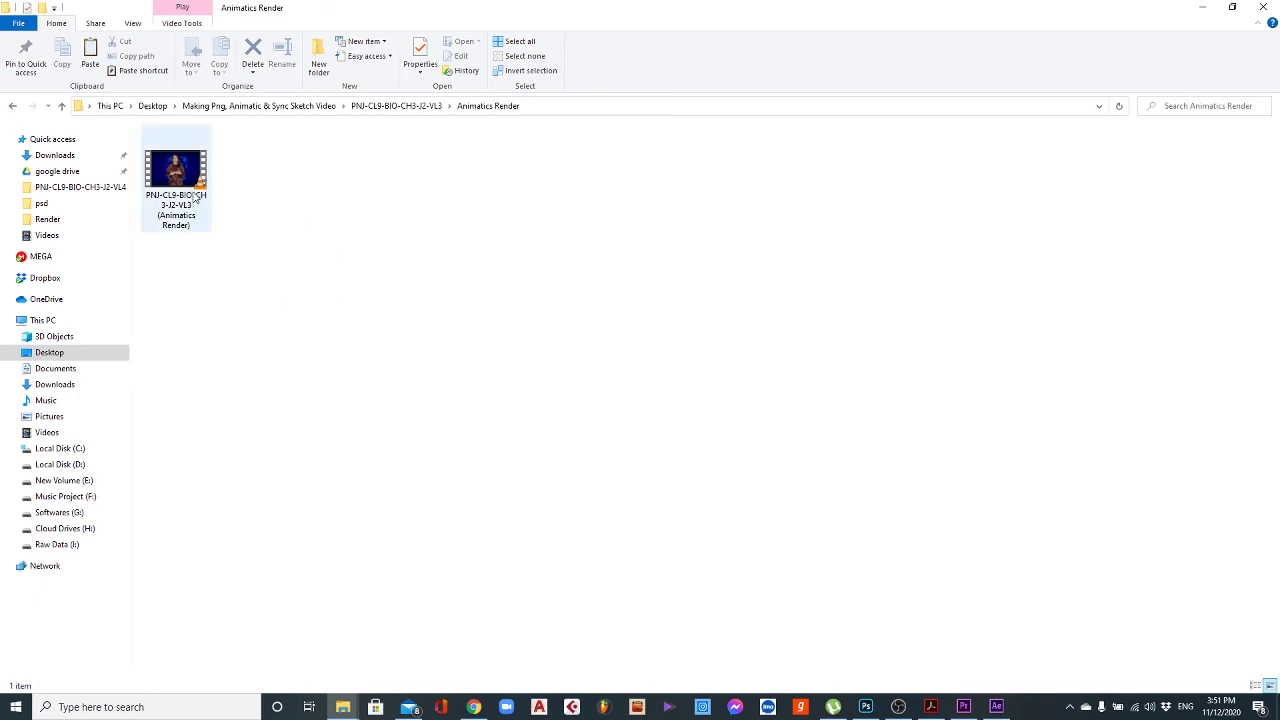
Select the rendered video in the Animatics Render folder, and return to the desktop.
left_click(190, 195)
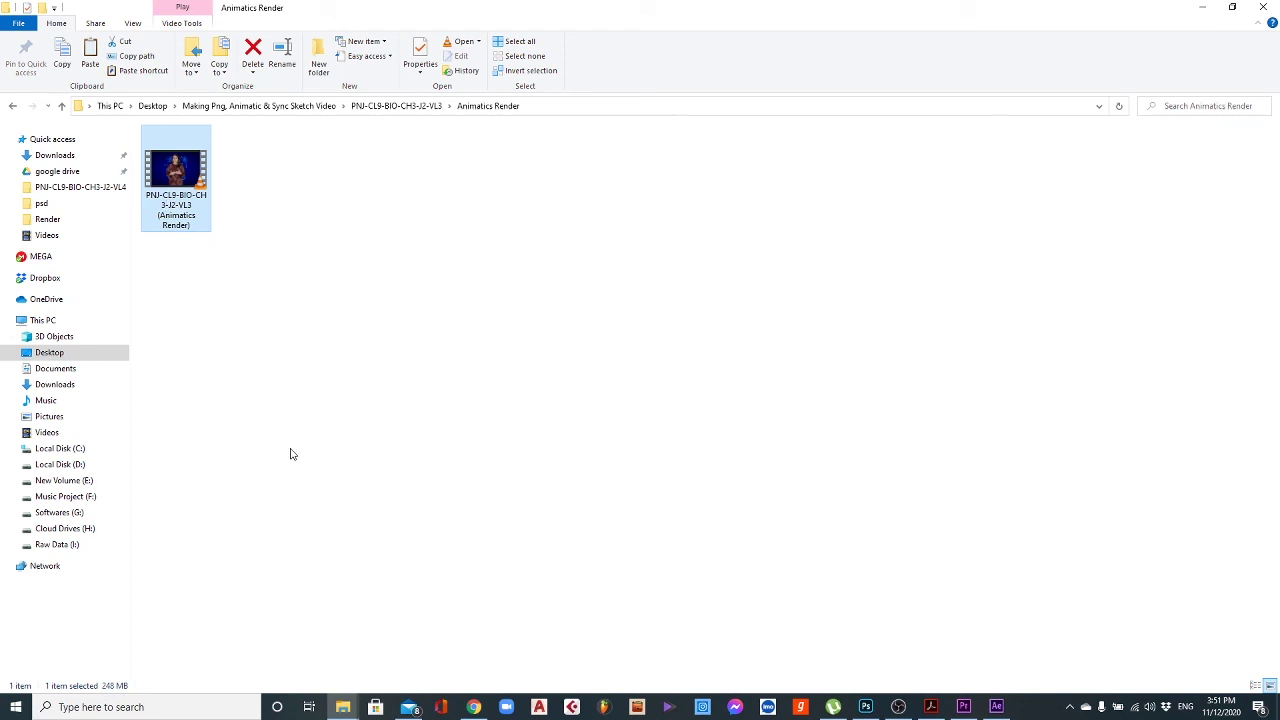
key("super+d")
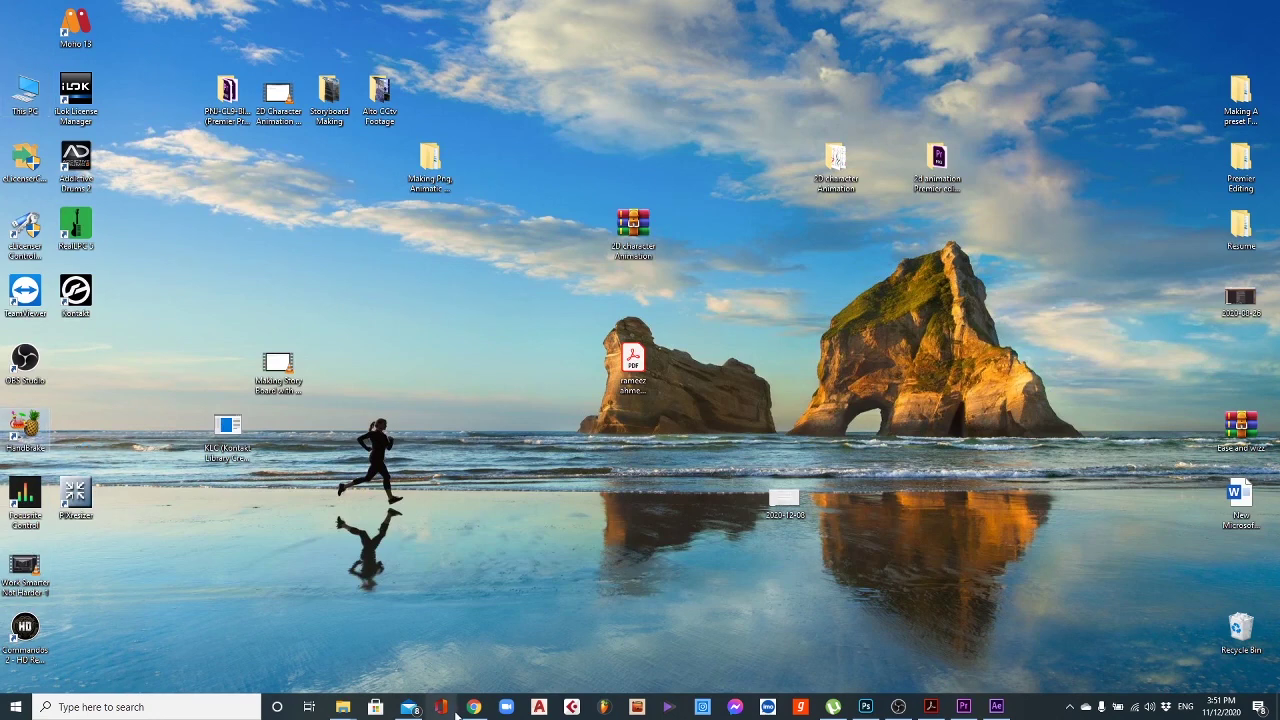
Close HandBrake and switch to a new tab in Google Chrome.
mouse_move(475, 711)
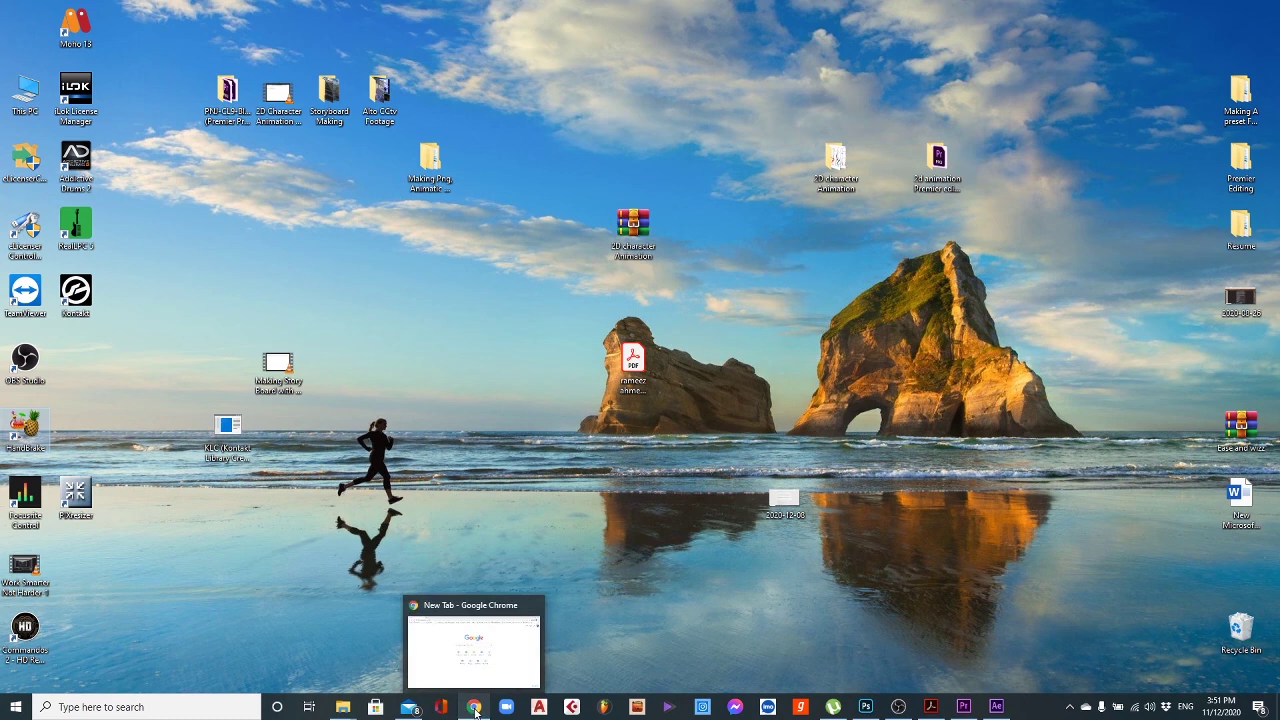
left_click(996, 707)
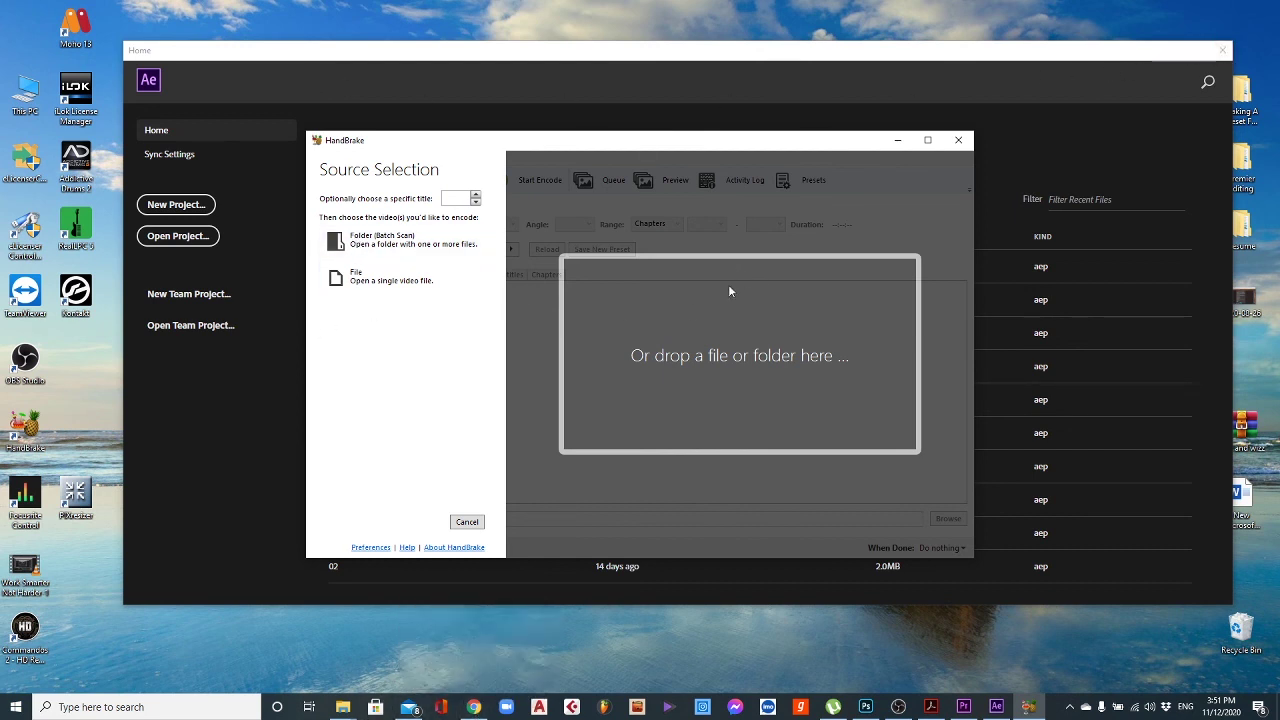
left_click(960, 140)
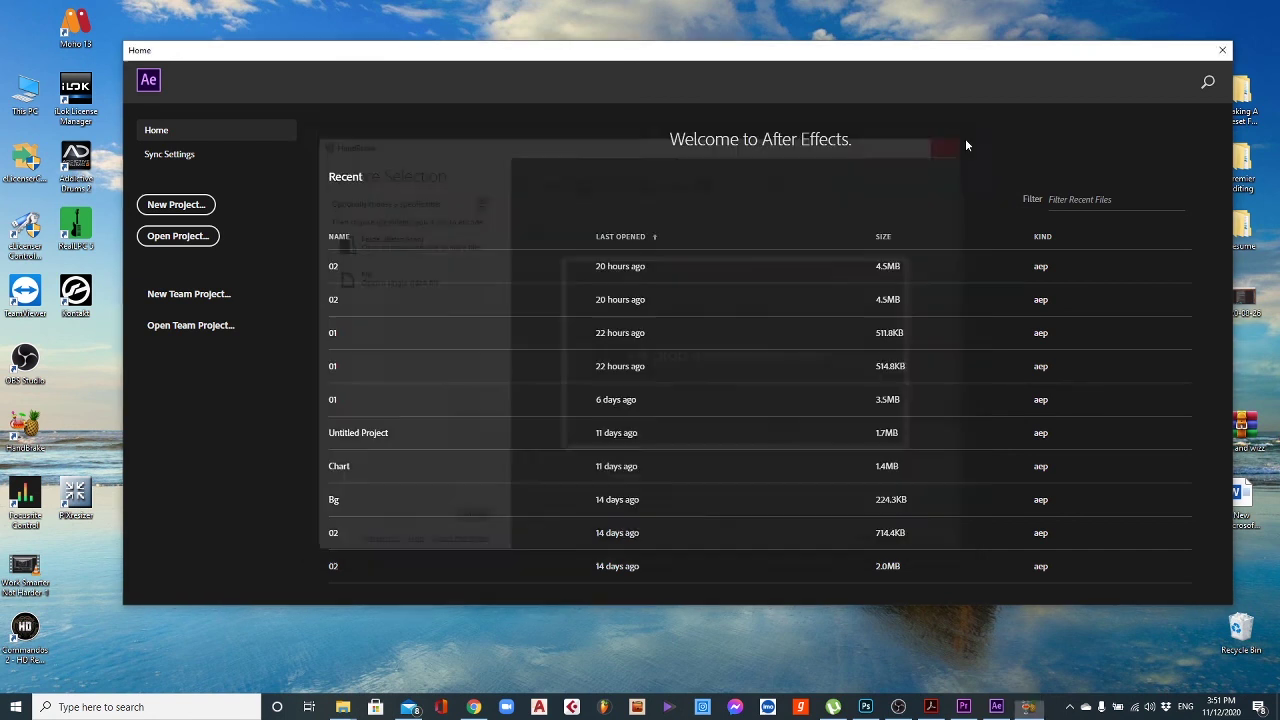
left_click(474, 707)
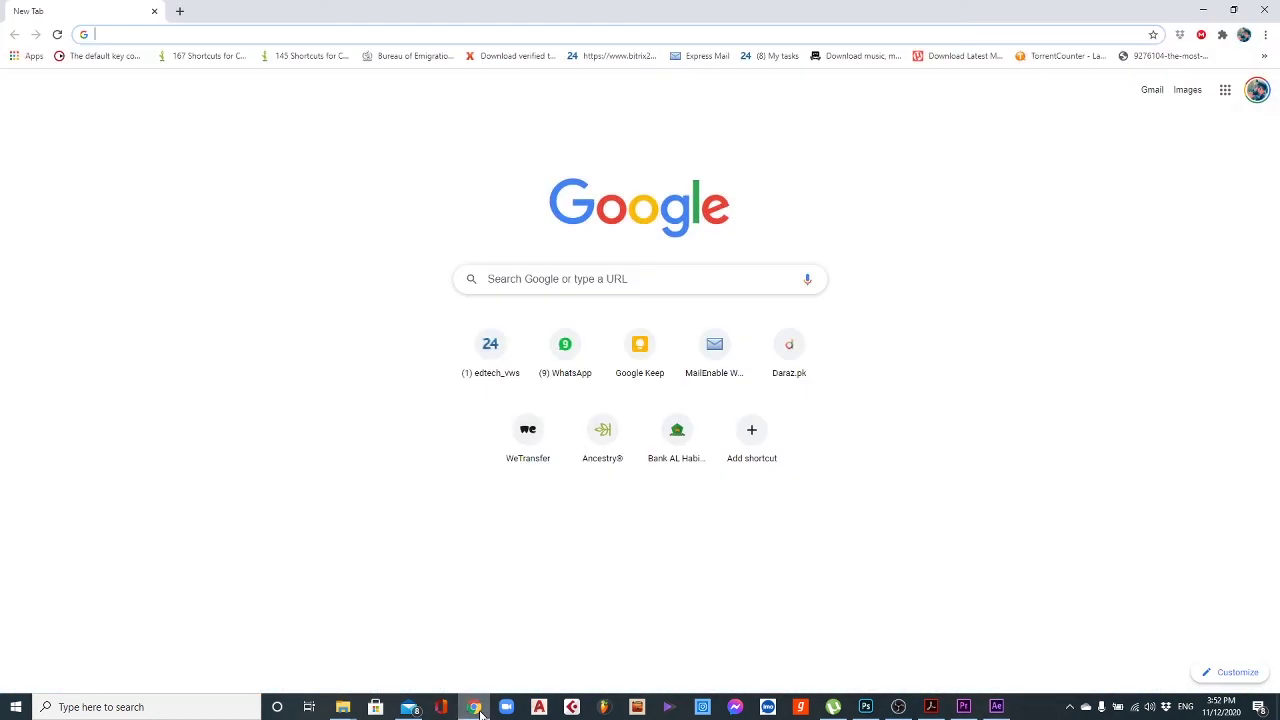